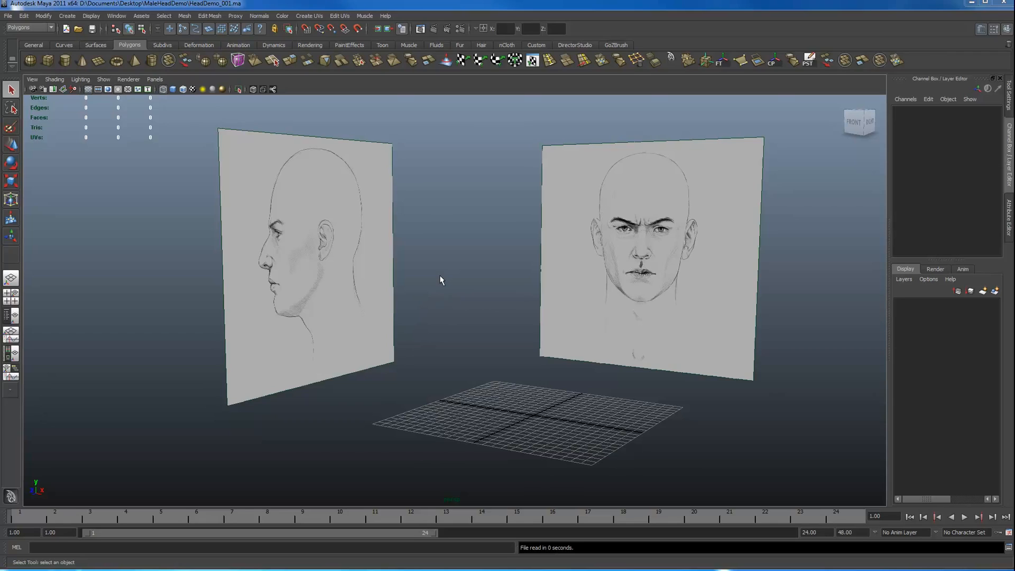
Create a polygon plane scaled uniformly by about 32.25 and raised about 3.94 units above the grid.
left_click(93, 64)
key("r")
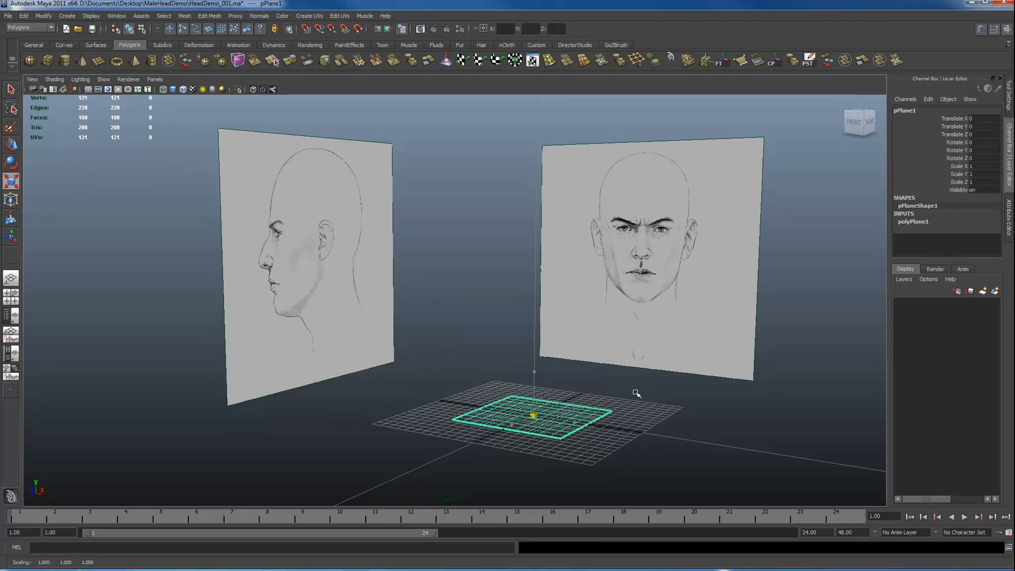
left_click_drag(636, 393, 664, 375)
key("w")
left_click_drag(535, 379, 521, 356)
Divide an edge ring across the polygon plane in half in component mode, and clear the selection.
key("F8")
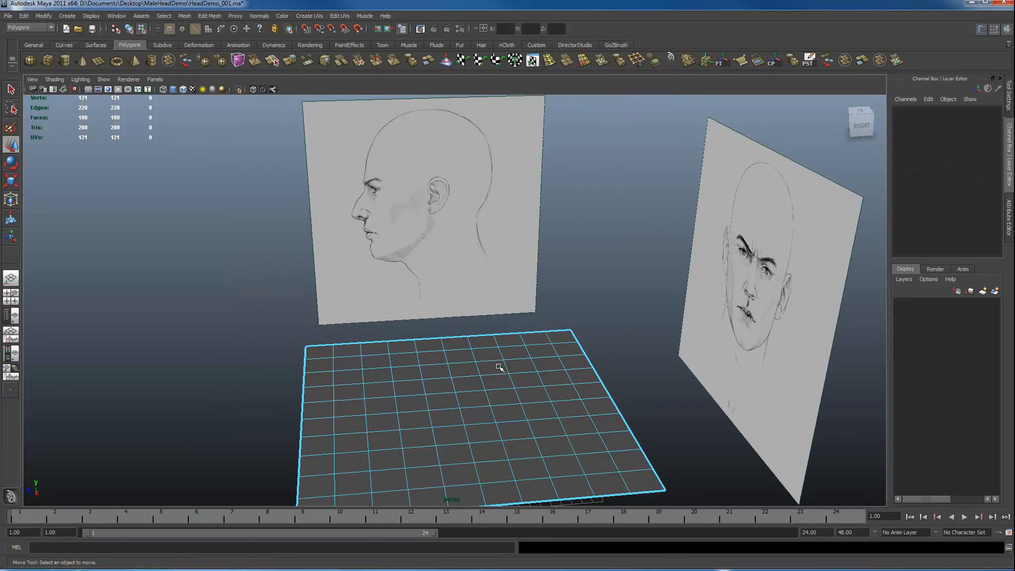
double_click(497, 374)
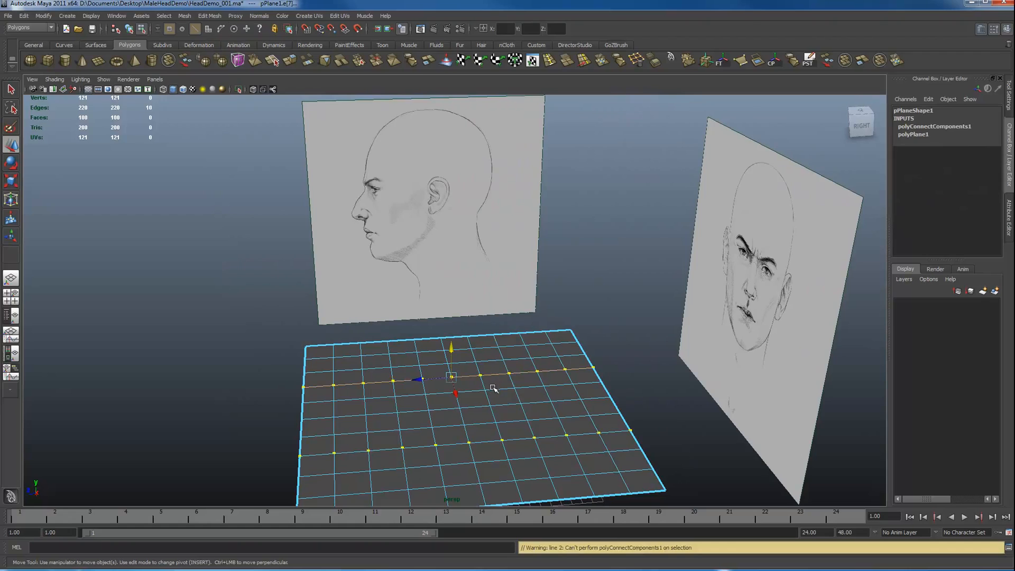
left_click(495, 390)
key("g")
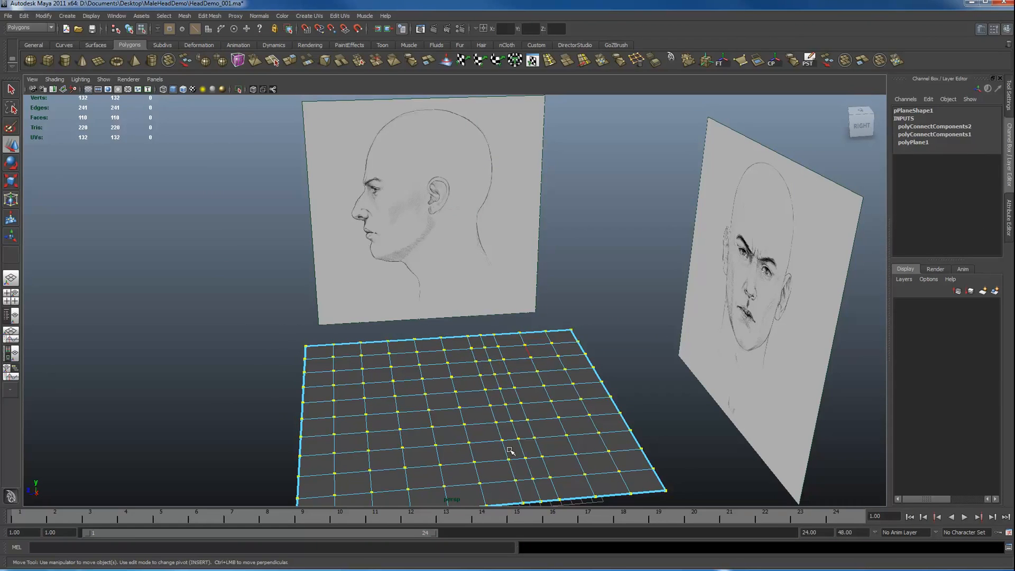
left_click(569, 307)
Select a single edge on the plane and turn off Reflection in the Move Tool settings.
left_click_drag(485, 371, 512, 369, "alt")
middle_click_drag(487, 339, 485, 335, "alt")
left_click(417, 368)
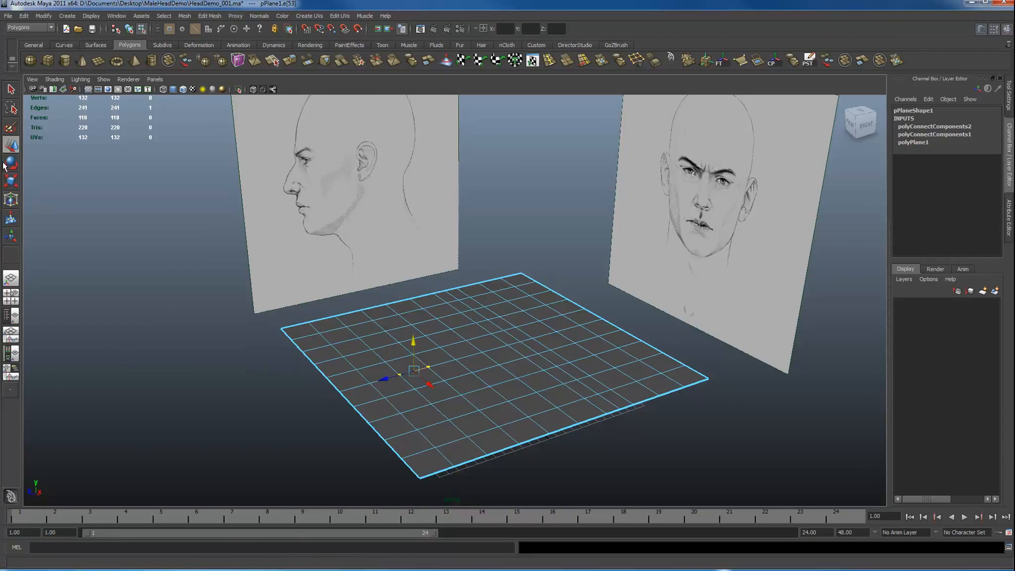
double_click(11, 145)
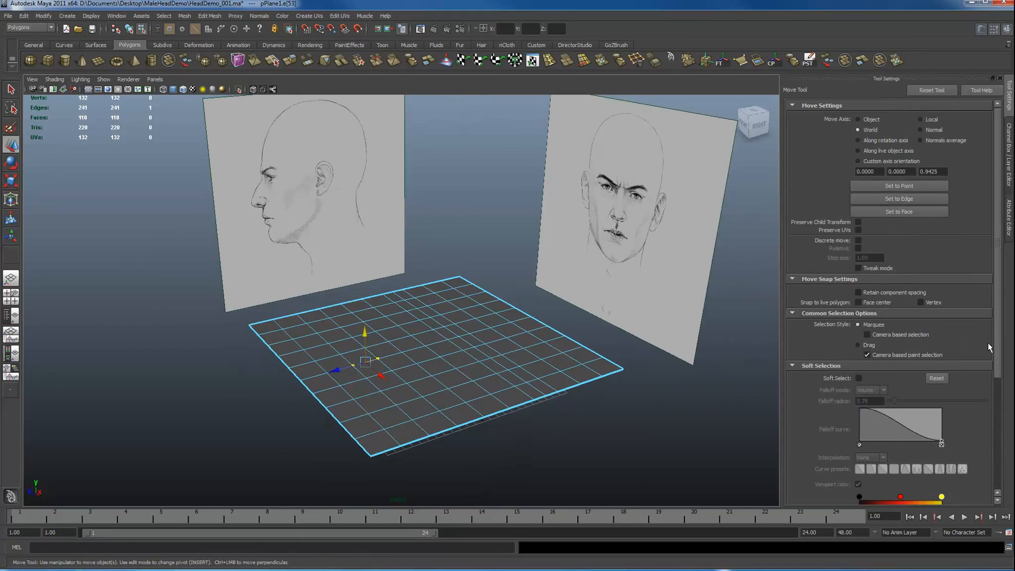
left_click_drag(995, 360, 995, 481)
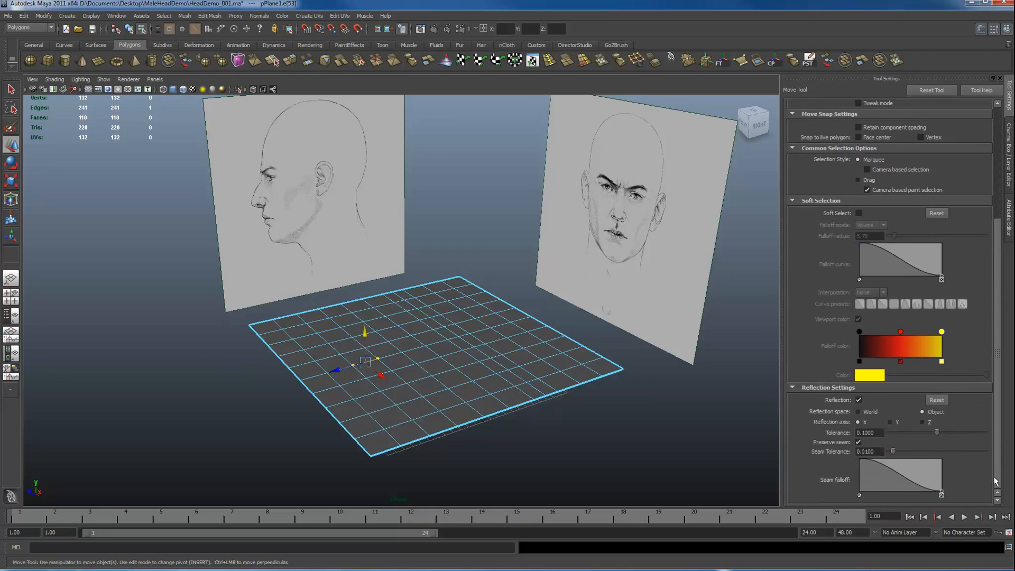
left_click(859, 400)
Expand one edge of the plane to its full edge ring and split the ring with Connect Components.
left_click(355, 384)
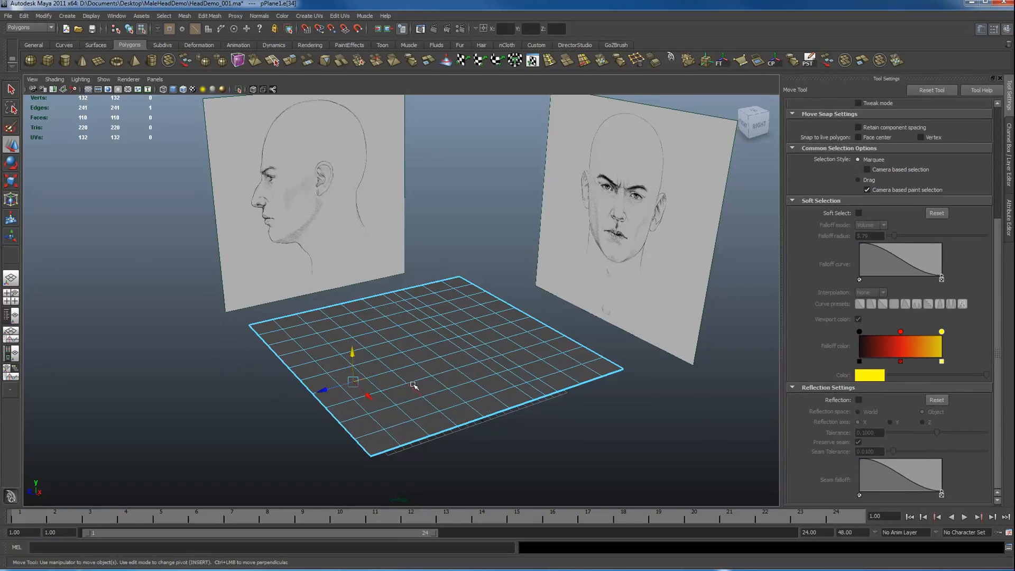
key("alt+r")
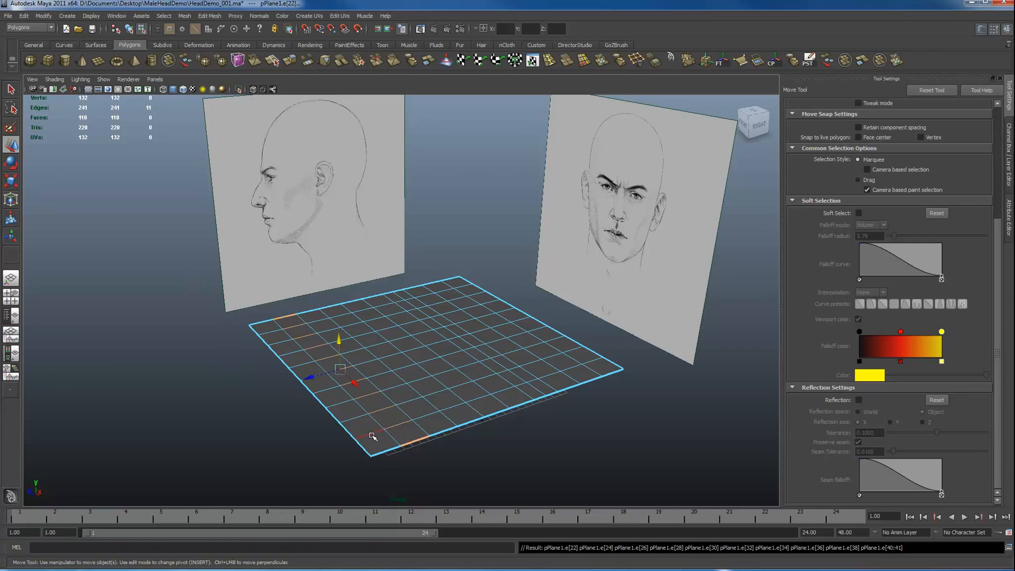
left_click(216, 18)
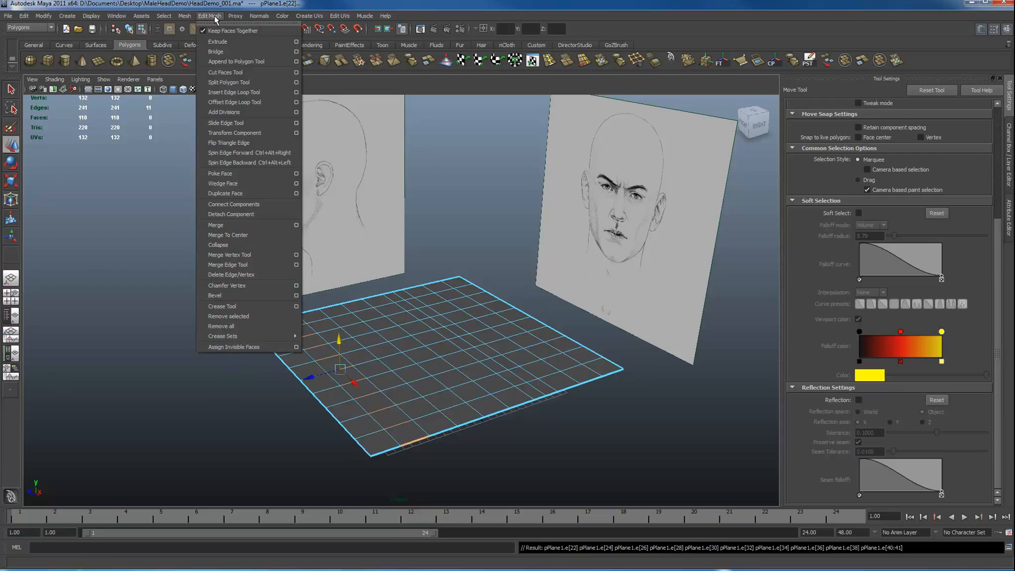
left_click(240, 208)
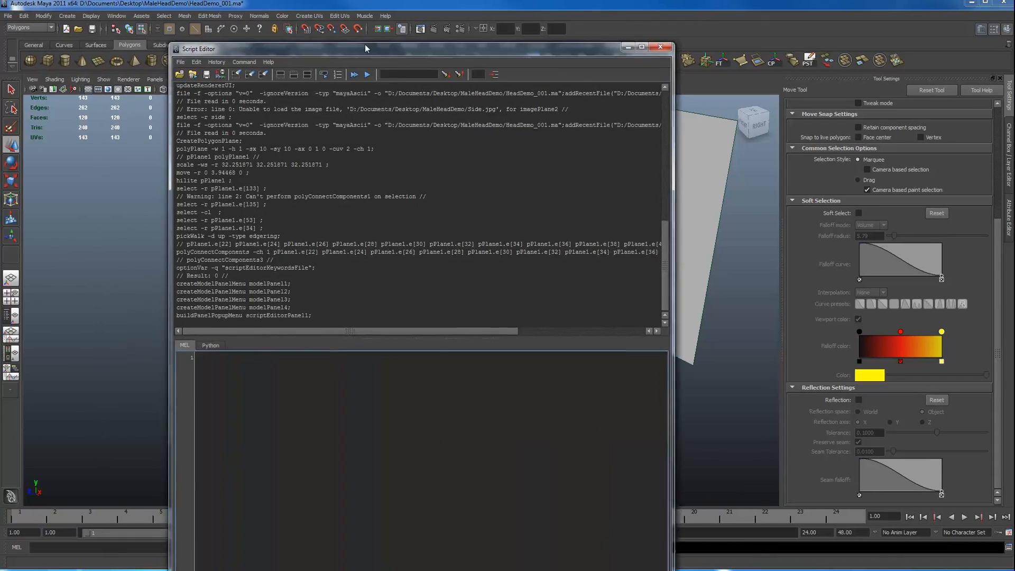
Copy the commands "pickWalk -d up -type edgering;" and "polyConnectComponents;" from the Script Editor history into a new MEL script.
left_click_drag(364, 47, 445, 26)
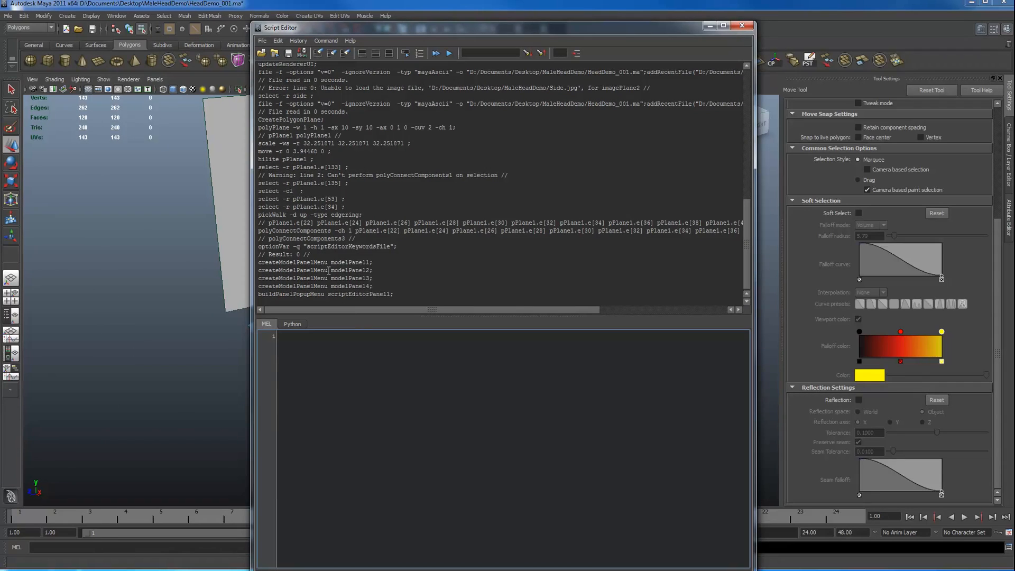
left_click_drag(362, 214, 255, 216)
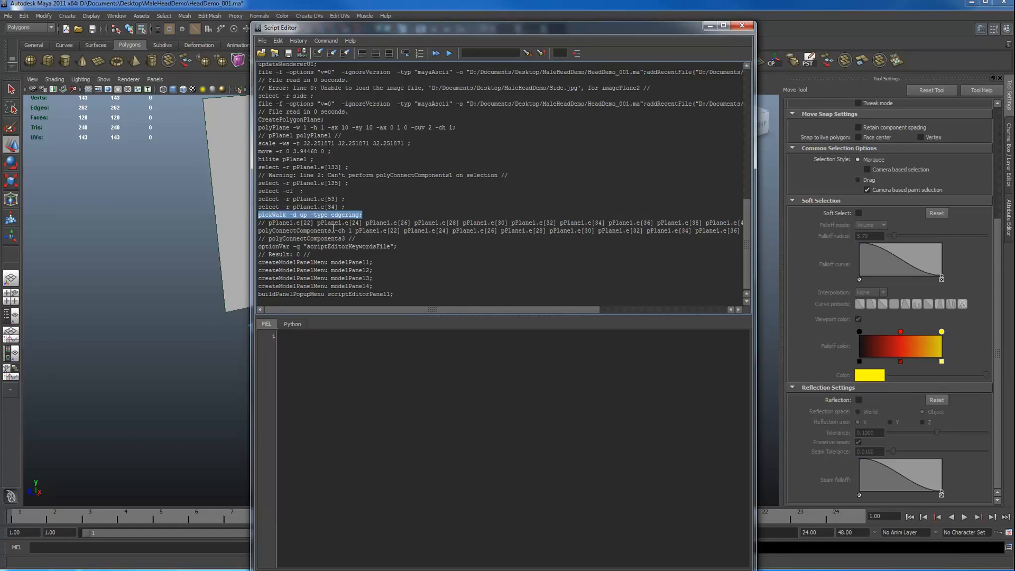
left_click_drag(332, 231, 256, 233)
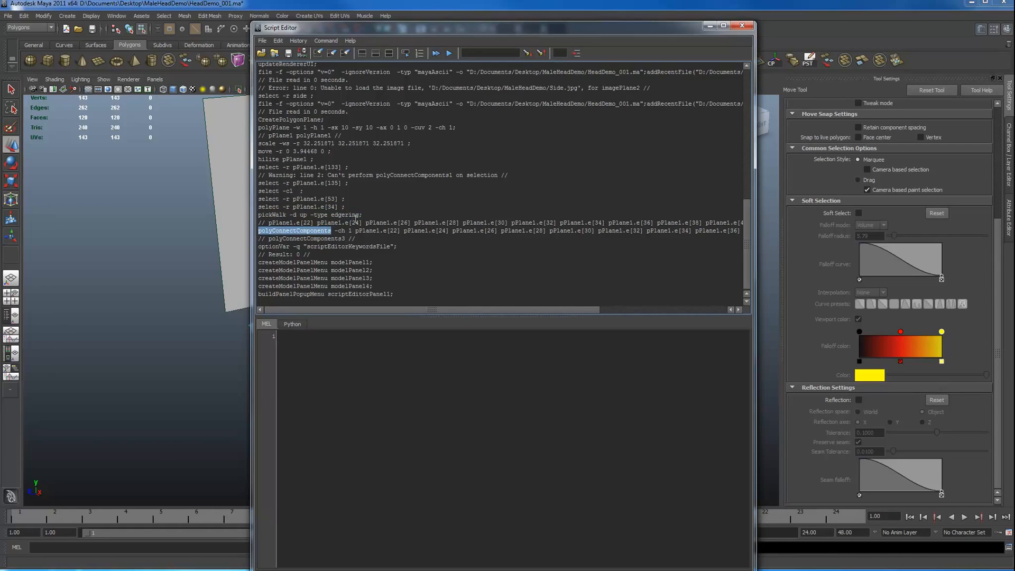
left_click_drag(363, 215, 338, 214)
left_click_drag(241, 221, 290, 344)
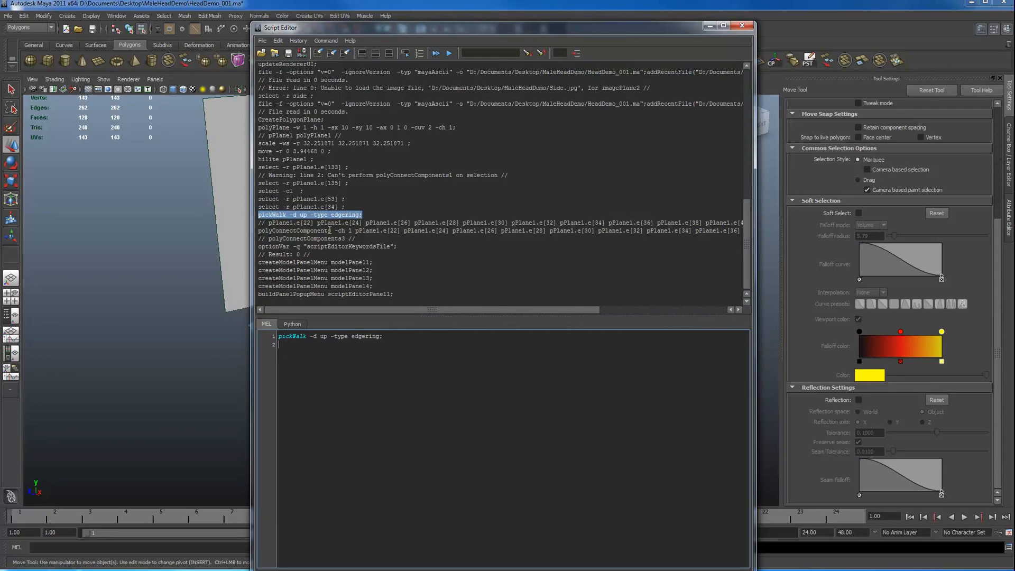
left_click_drag(329, 231, 296, 356)
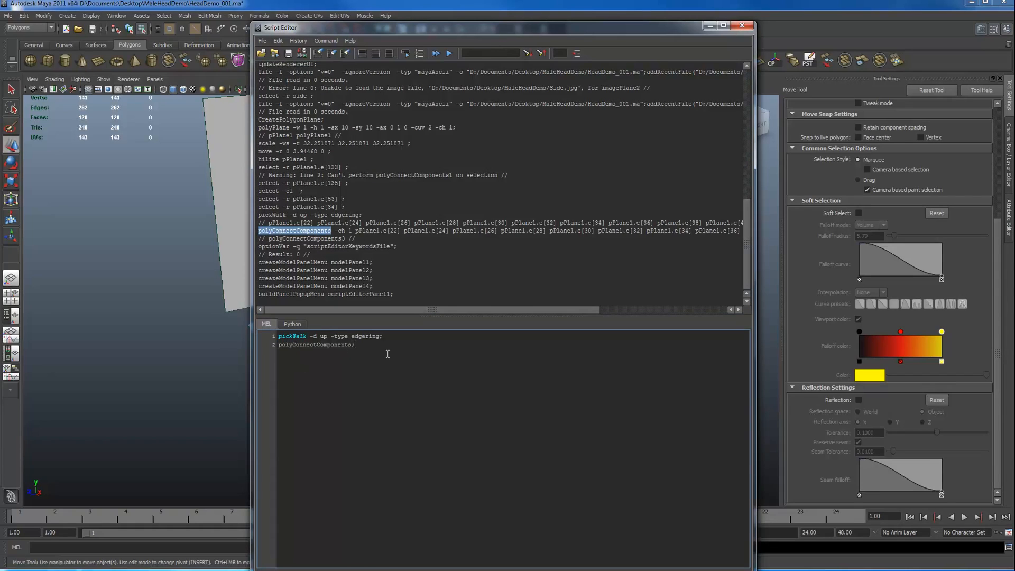
Enlarge the script text and add the comment "//selects the edge ring" above the pickWalk line.
left_click_drag(387, 354, 275, 336)
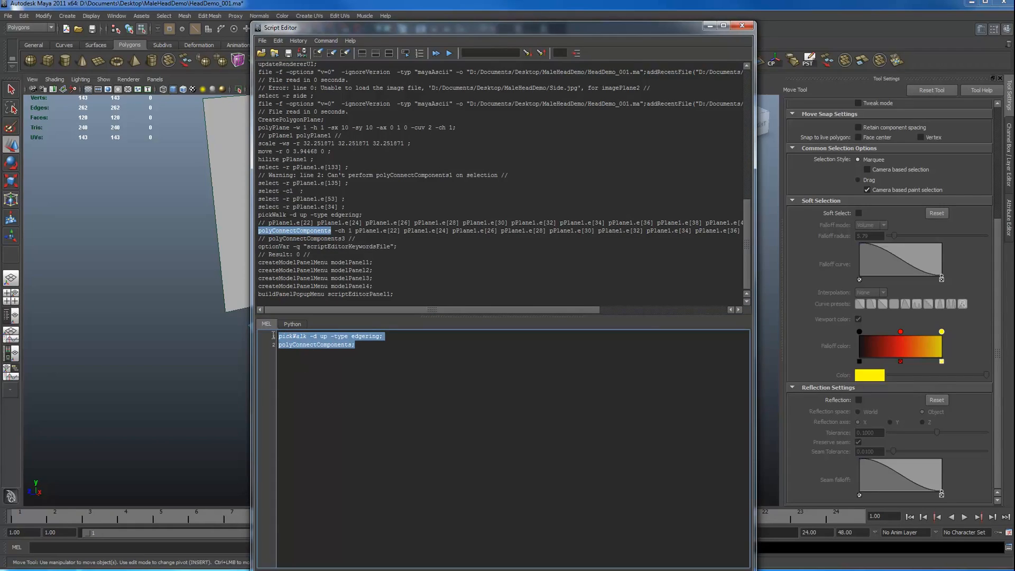
left_click(322, 350)
left_click_drag(366, 350, 190, 330)
left_click(310, 390)
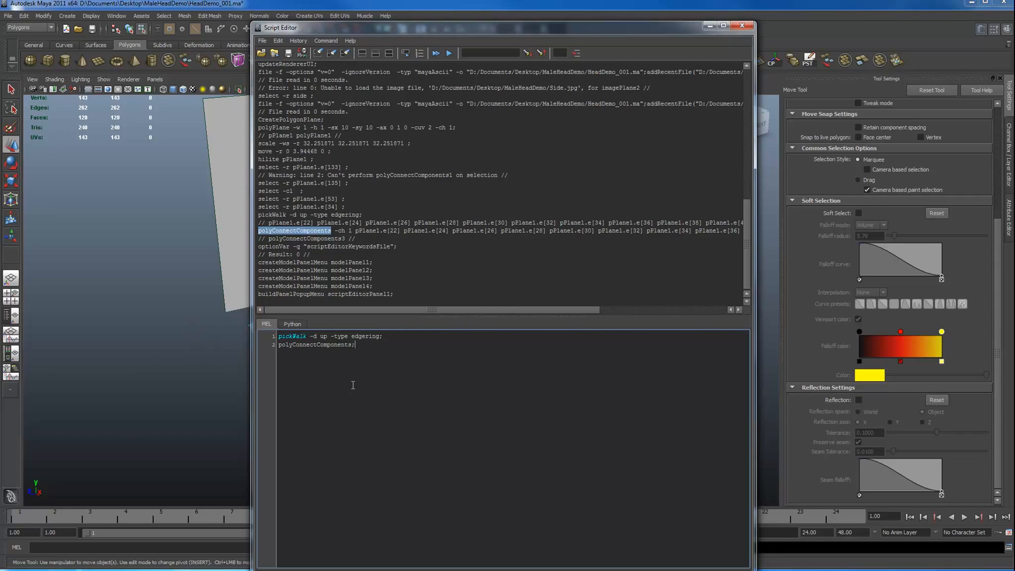
scroll(353, 385, "up", 10, "ctrl")
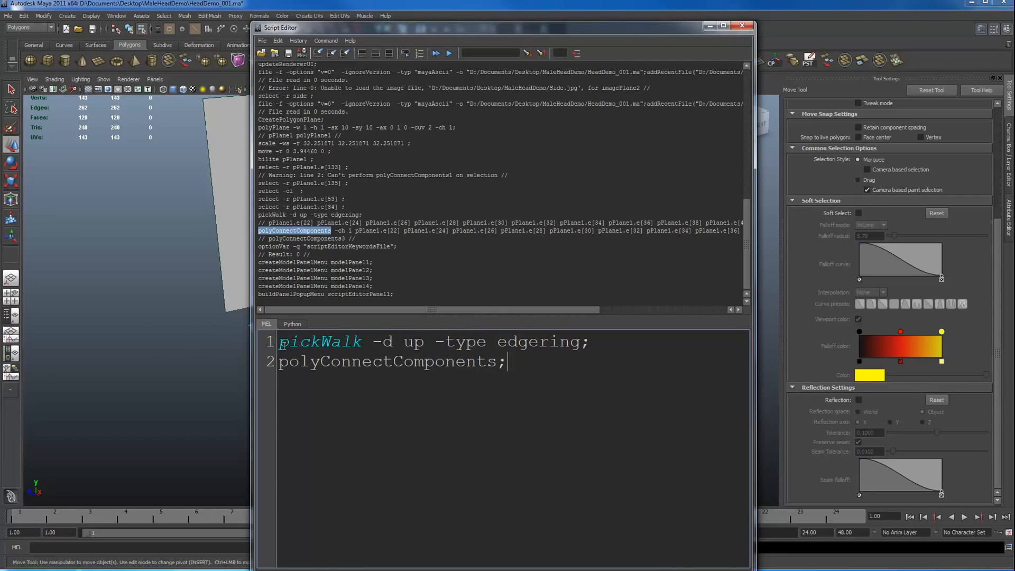
key("Return")
key("Up")
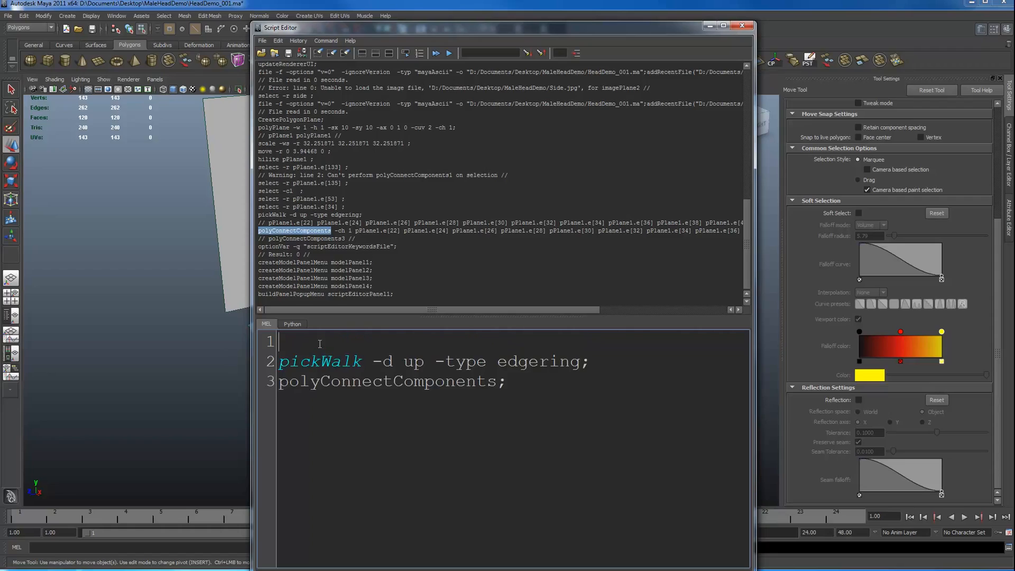
type("//selects the edge ring")
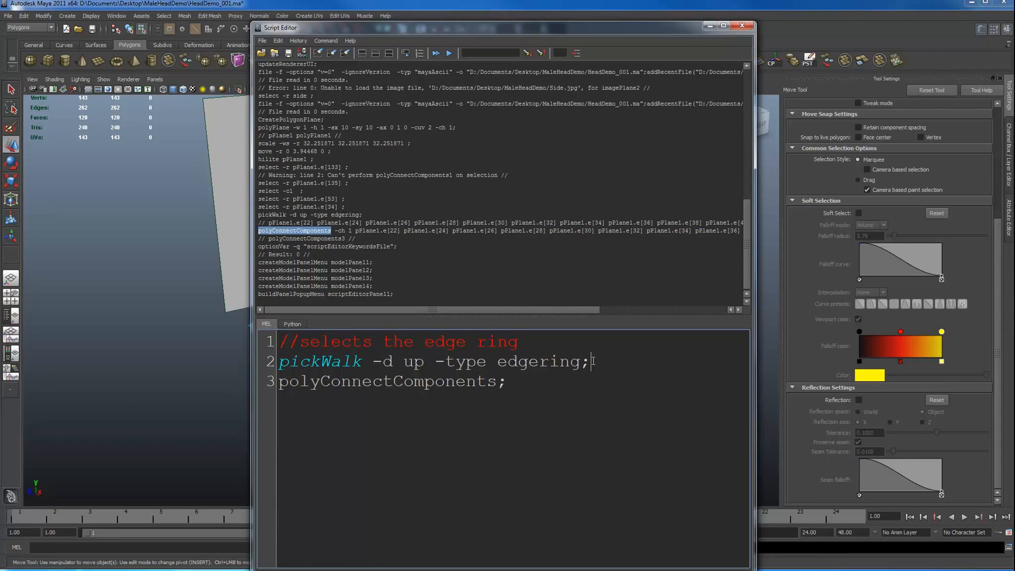
Add a blank line and the comment "//splits the edge ring in half" above polyConnectComponents, and copy the whole script.
key("Return")
key("Return")
type("//")
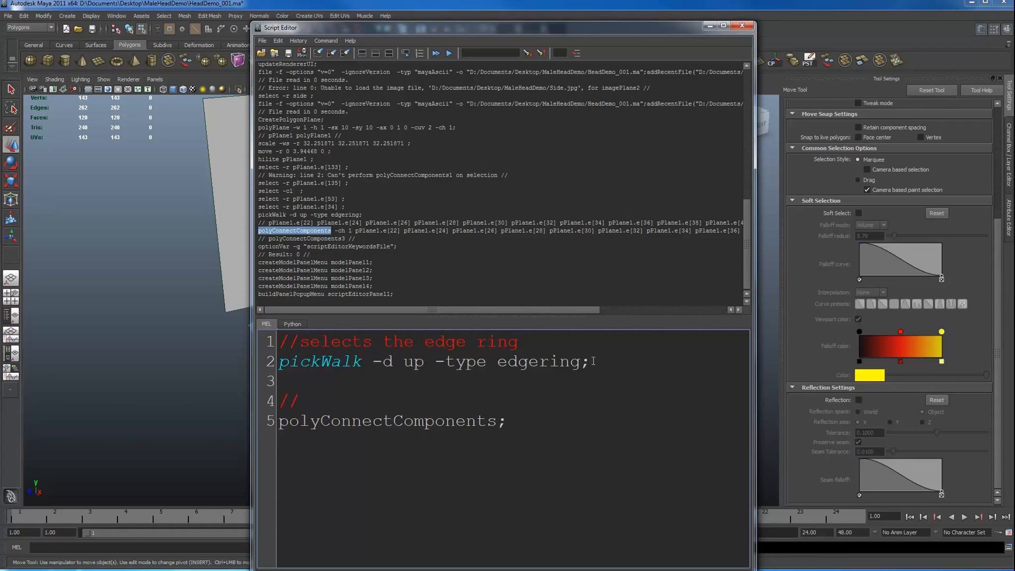
type("splits the edge ring in half")
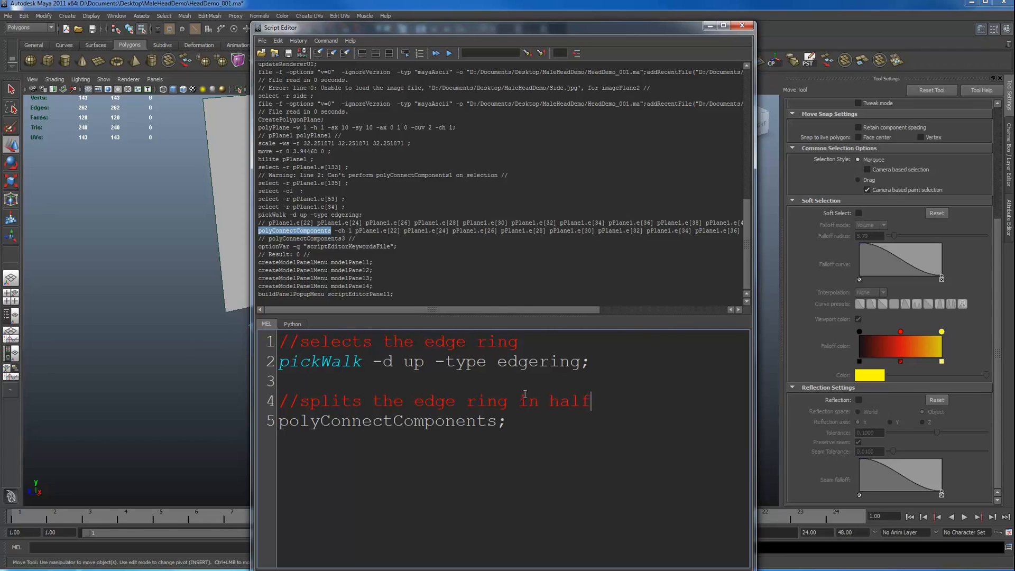
key("ctrl+a")
key("ctrl+c")
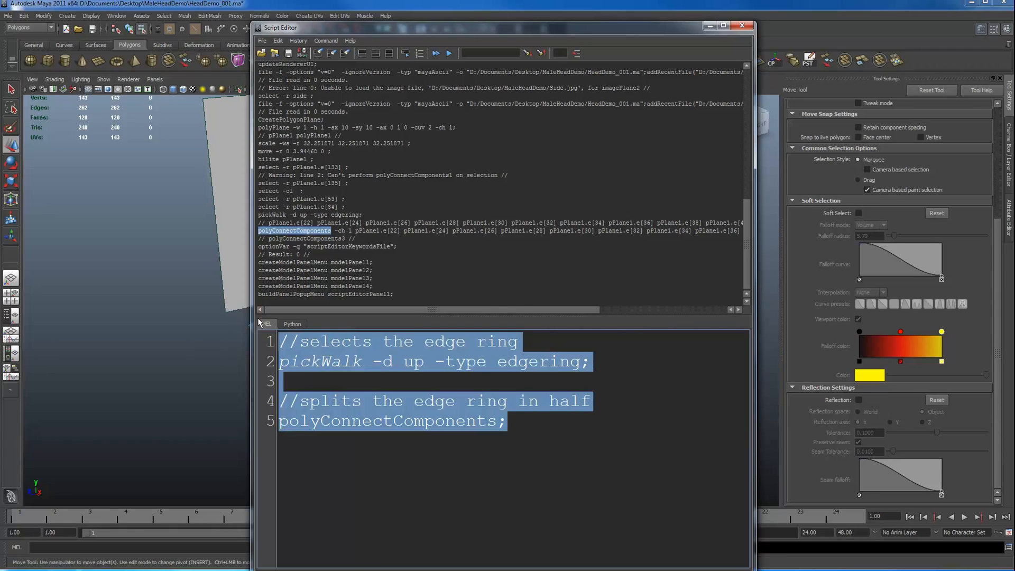
left_click(604, 440)
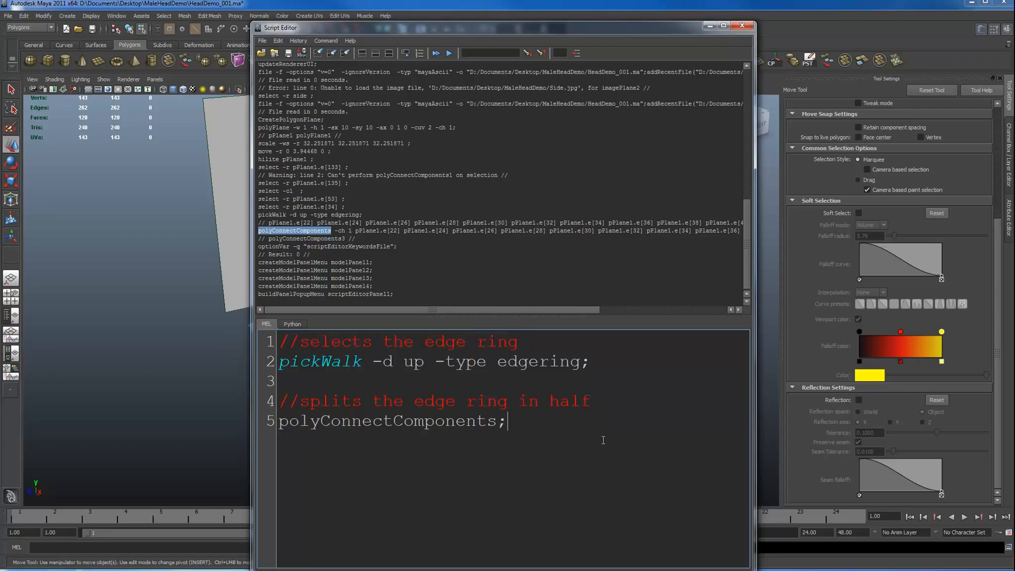
Open the Hotkey Editor beside the script and list the commands of the Edit Mesh category.
left_click(122, 15)
mouse_move(152, 74)
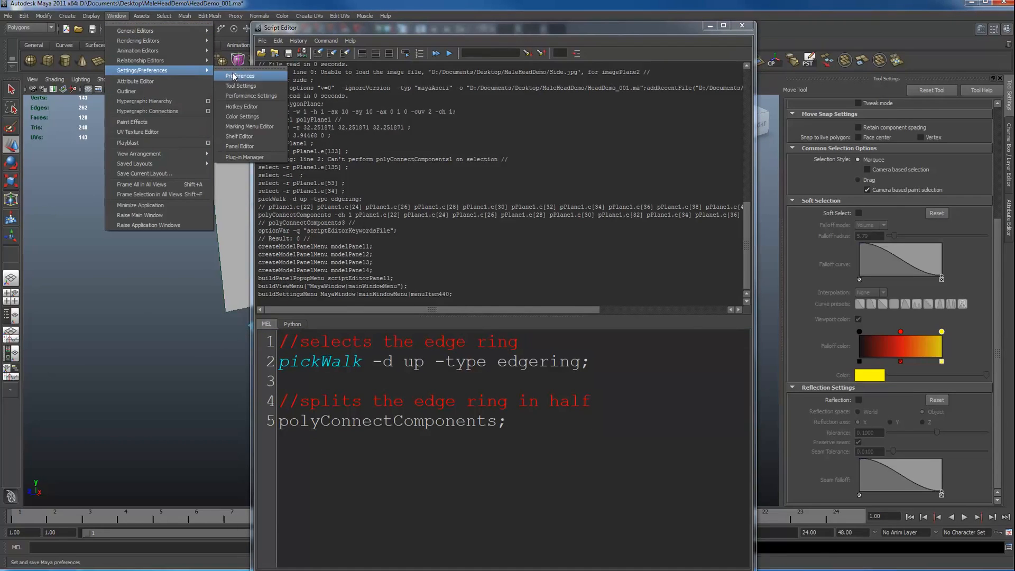
left_click(241, 107)
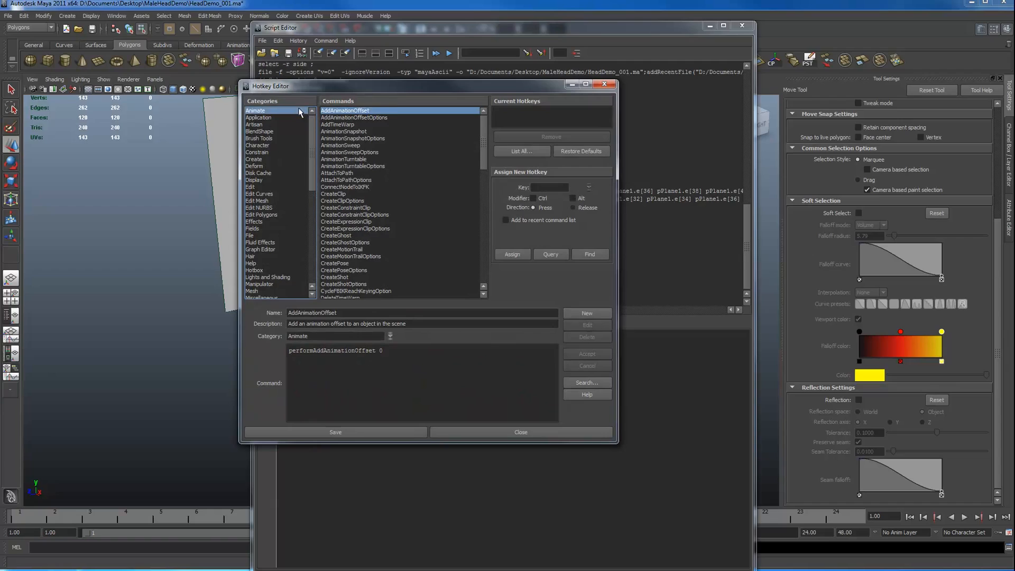
left_click_drag(409, 90, 516, 47)
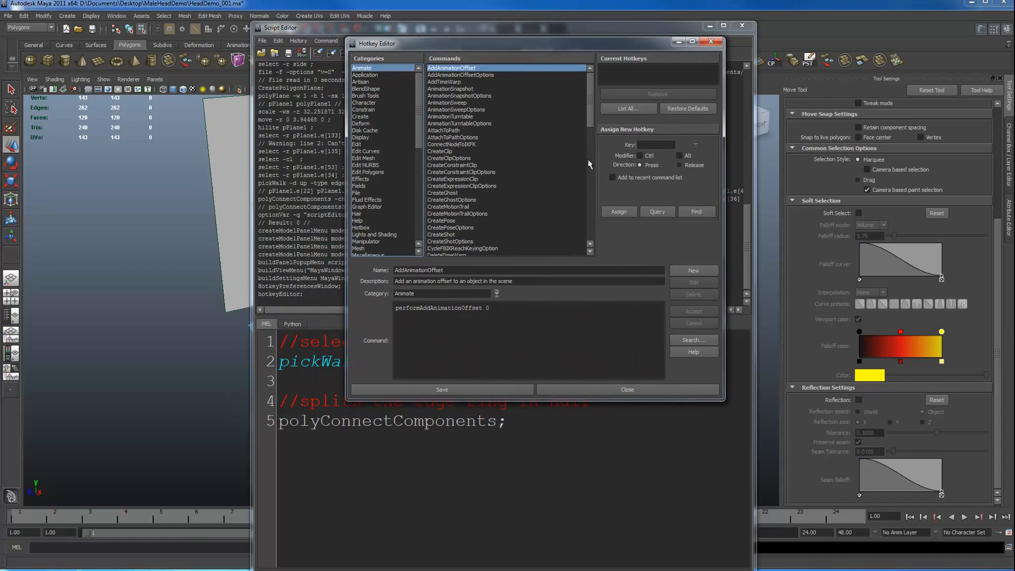
left_click(367, 159)
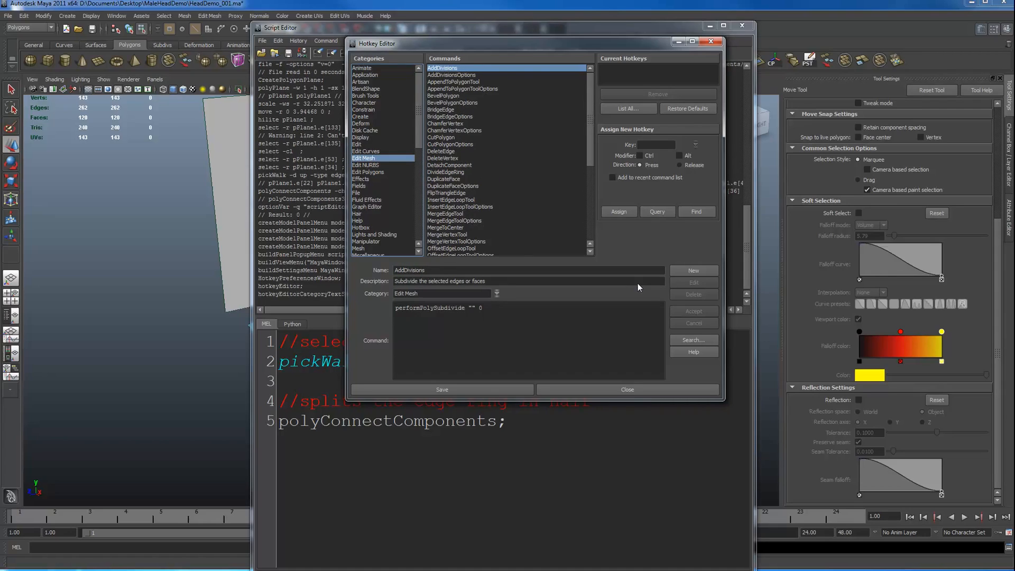
Draft a new Edit Mesh command named DivideEdgeRing with the copied edge ring script as its command.
left_click(713, 271)
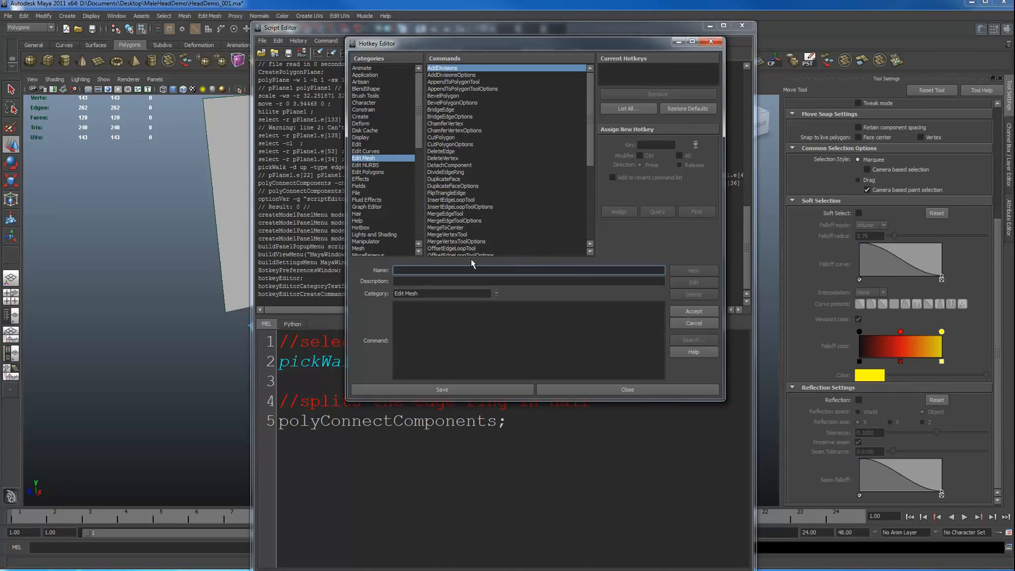
left_click_drag(547, 41, 741, 37)
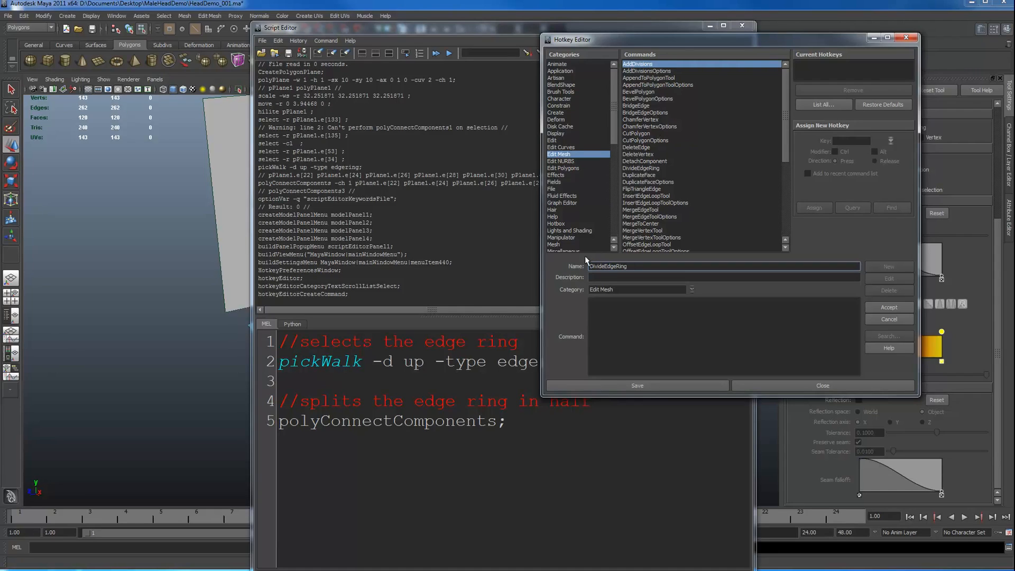
left_click(603, 276)
left_click(608, 321)
key("ctrl+v")
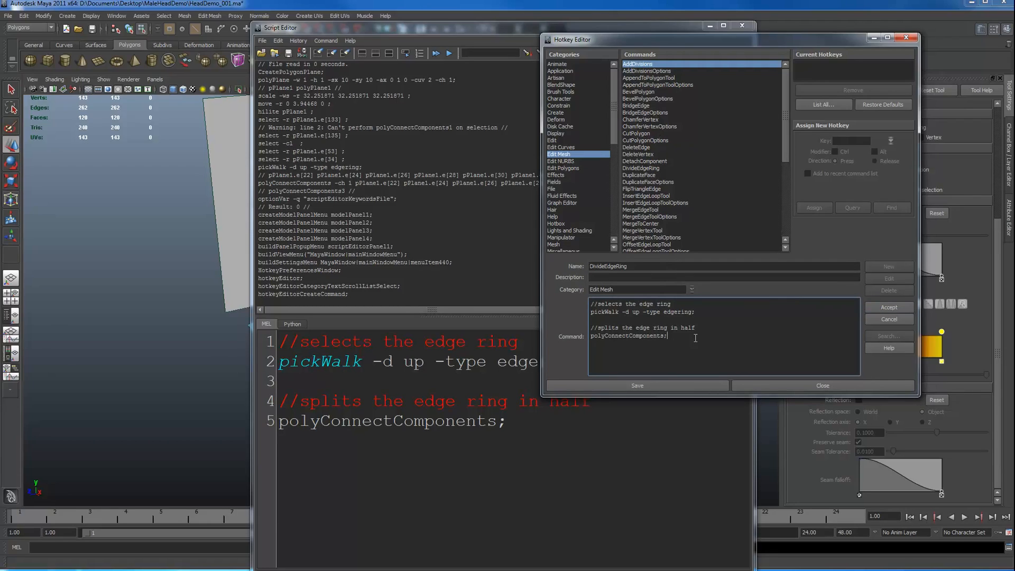
left_click_drag(695, 339, 524, 288)
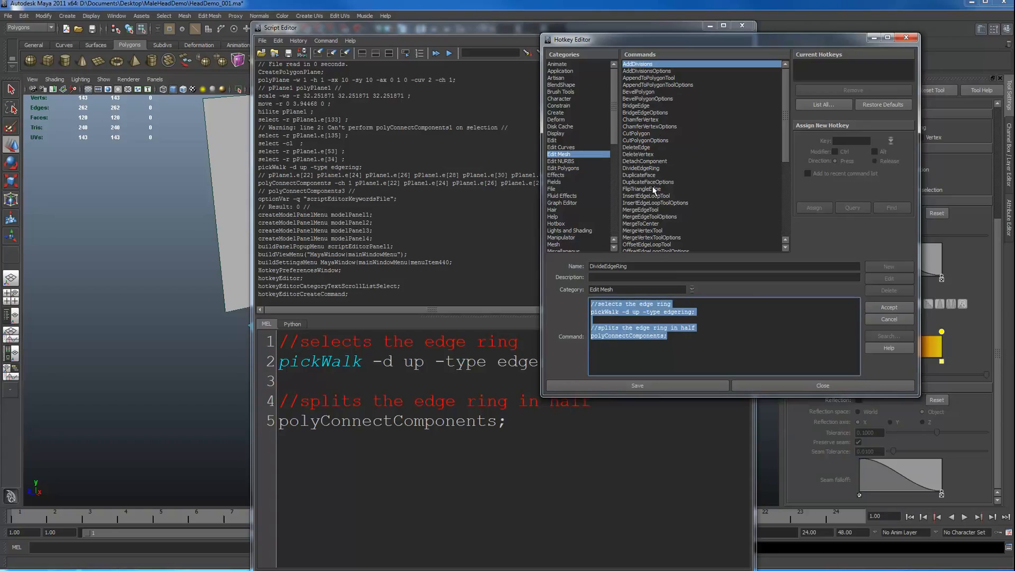
Review the existing DivideEdgeRing command in place of the draft, and close the Hotkey Editor and the Script Editor.
left_click(646, 169)
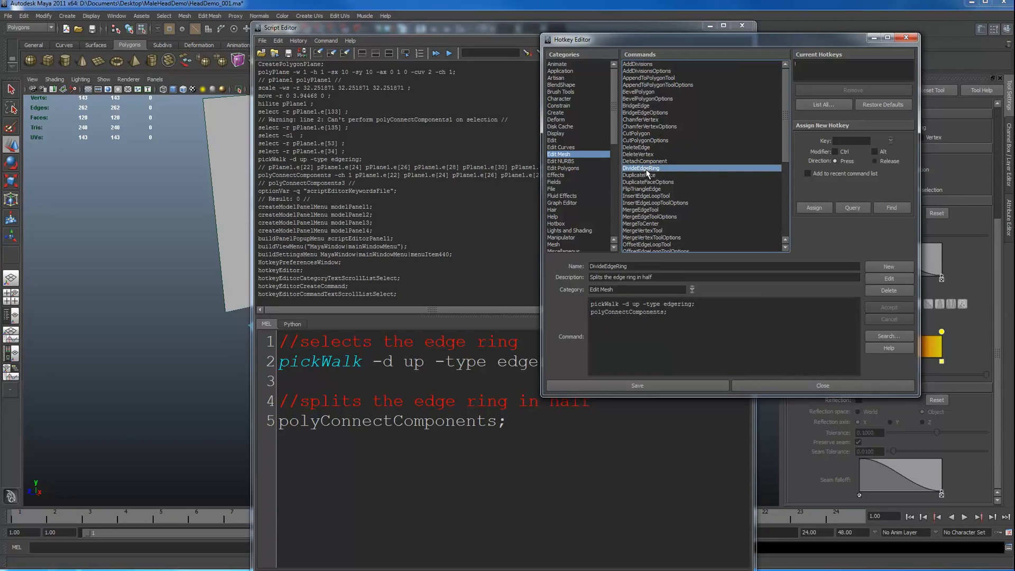
left_click(850, 142)
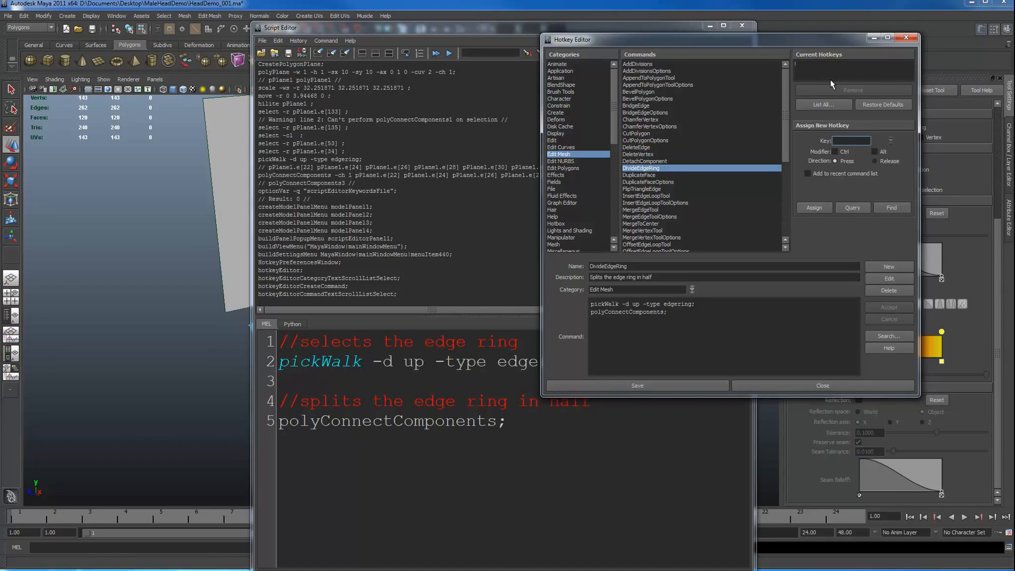
left_click(907, 37)
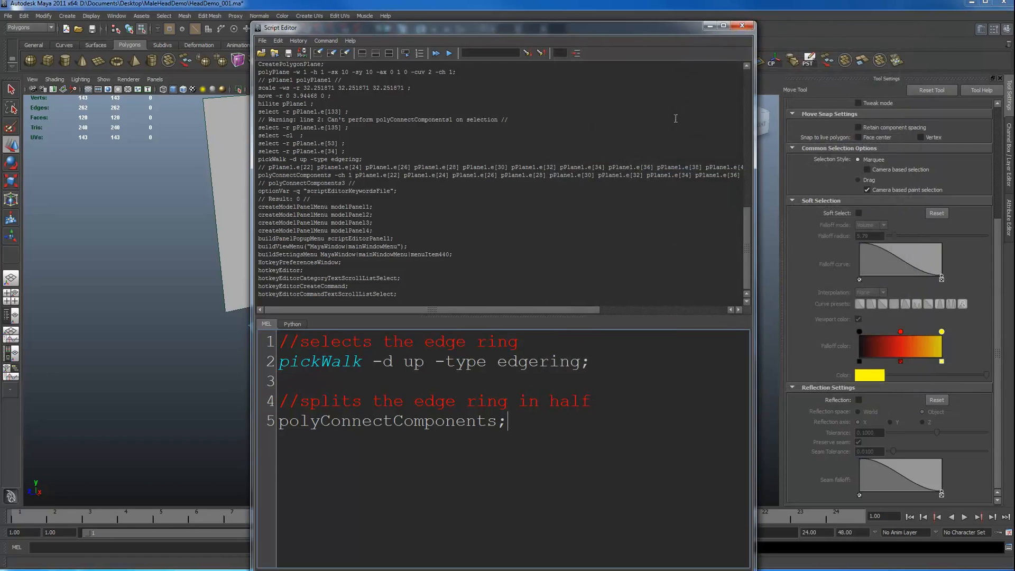
left_click(743, 25)
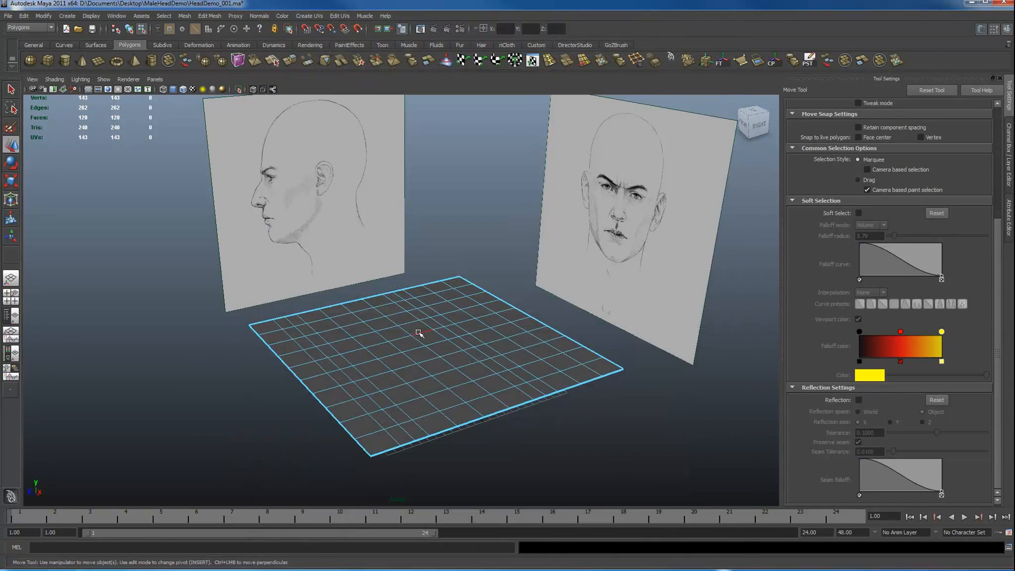
Split two edge rings of the ground test plane with the DivideEdgeRing hotkey, and delete the plane.
left_click(392, 341)
key("alt+c")
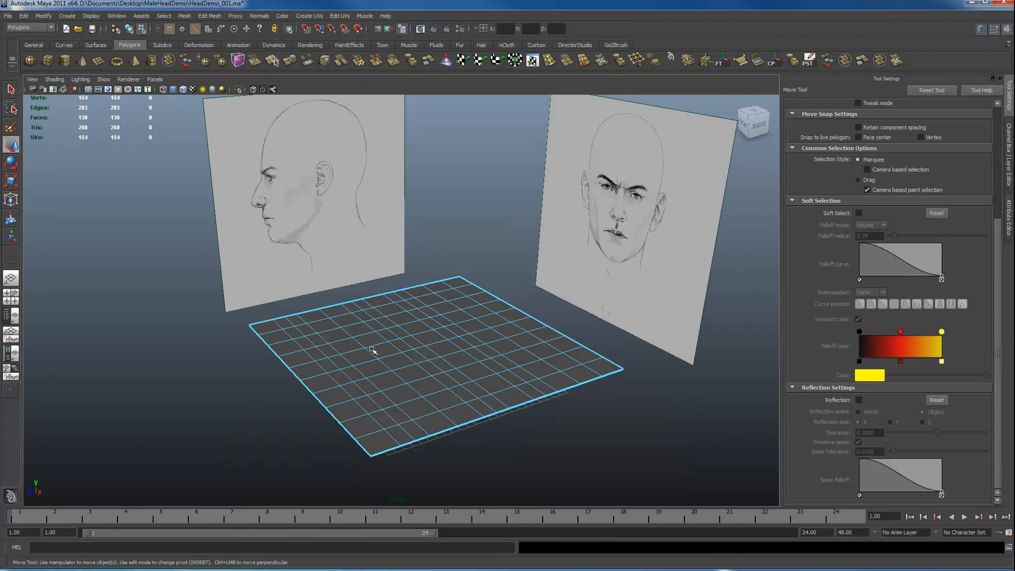
left_click(369, 354)
key("alt+c")
left_click(436, 363)
key("Delete")
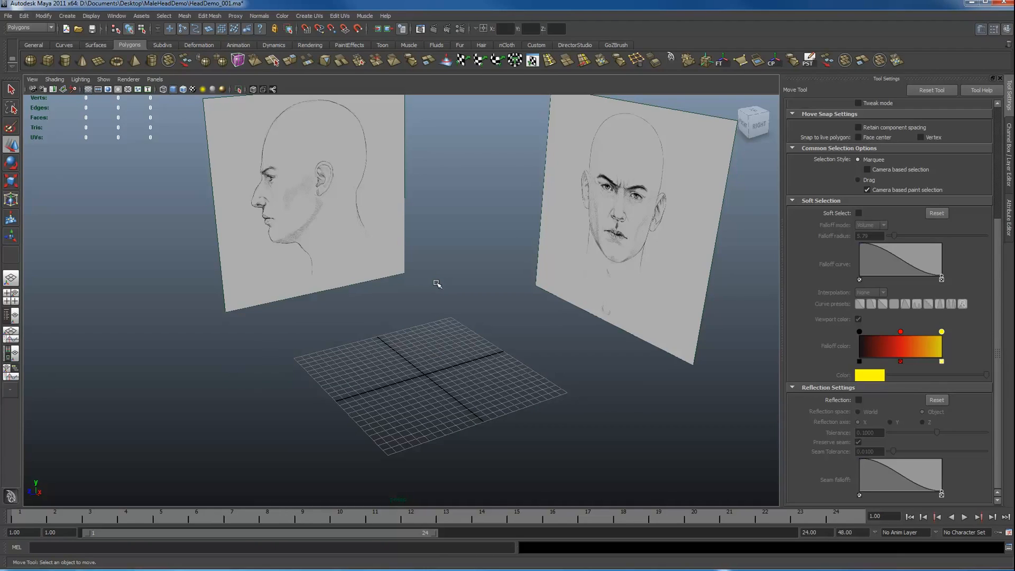
Switch from the perspective to the front view and frame the front face drawing.
key("space")
key("space")
left_click_drag(442, 288, 470, 271, "alt")
key("space")
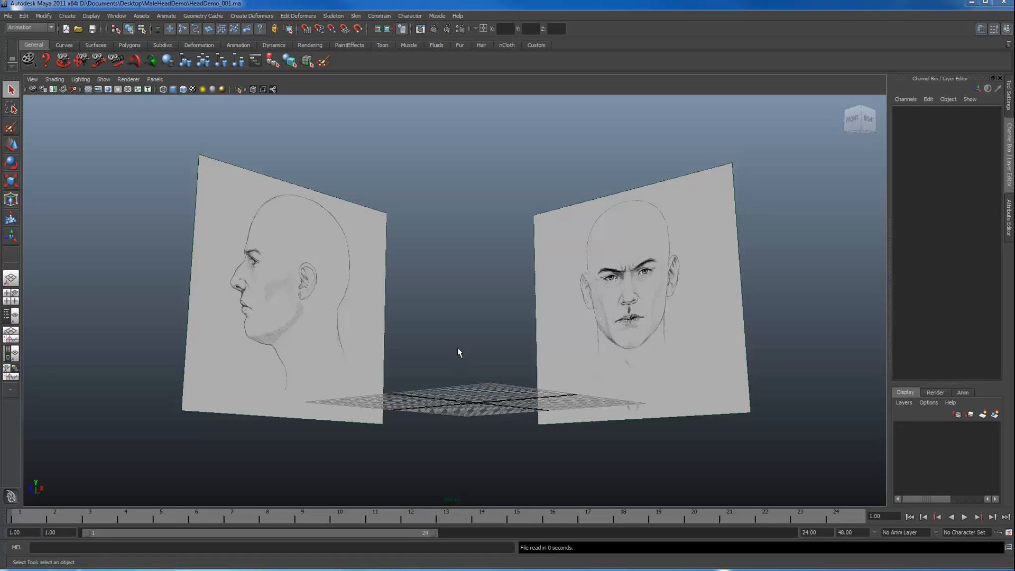
key("space")
mouse_move(458, 348)
left_mouse_down()
mouse_move(455, 332)
mouse_move(451, 360)
left_mouse_up()
right_click_drag(524, 349, 314, 213, "alt")
middle_click_drag(424, 280, 421, 406, "alt")
middle_click_drag(471, 122, 473, 265, "alt")
mouse_move(471, 209)
middle_mouse_down("alt")
mouse_move(462, 252)
mouse_move(472, 270)
middle_mouse_up("alt")
scroll(464, 257, "down", 1)
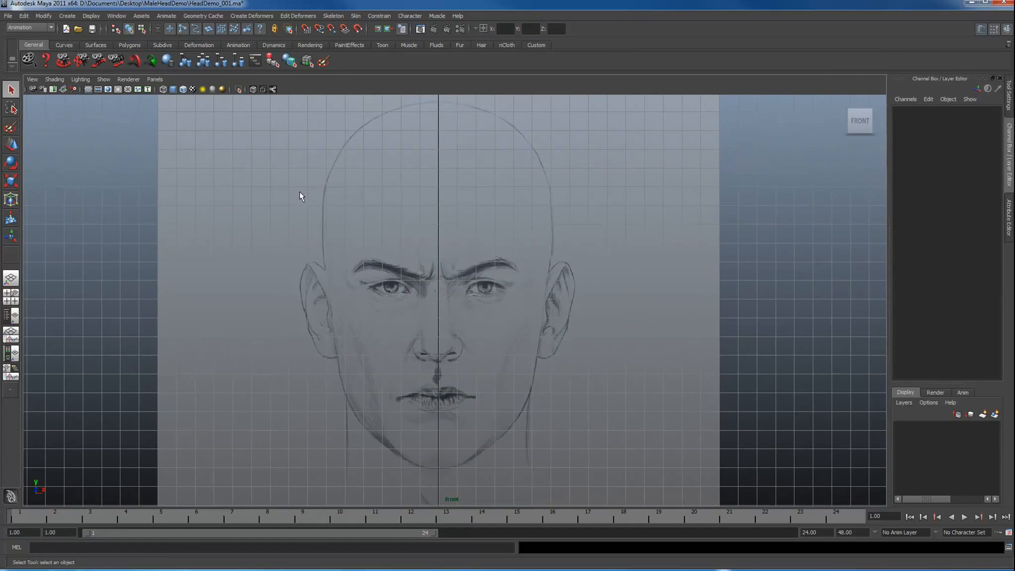
Draw a four-point polygon with the Create Polygon Tool at the inner corner of the character's left eye.
key("F3")
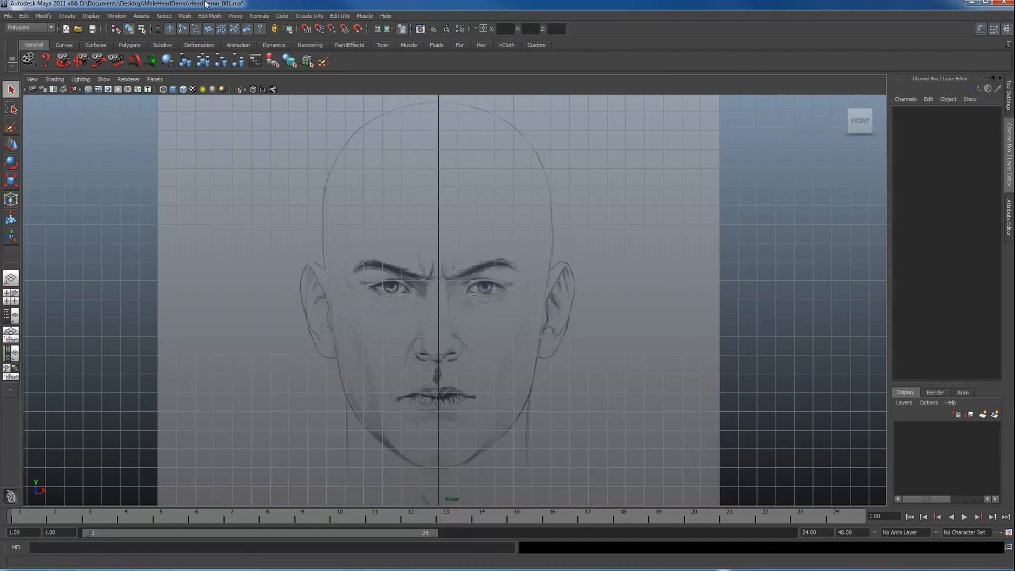
left_click(185, 16)
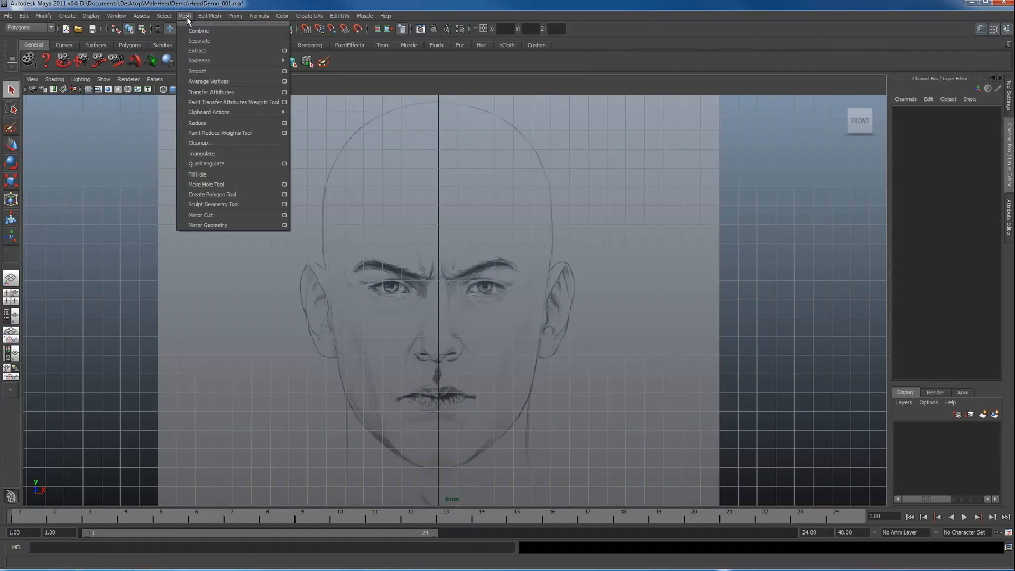
left_click(217, 194)
scroll(626, 356, "up", 5)
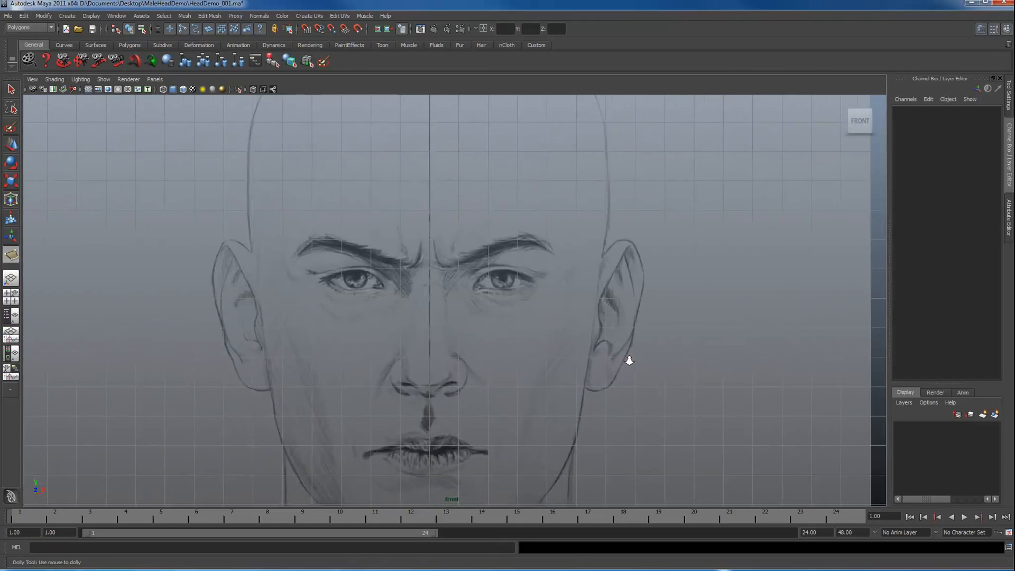
scroll(524, 292, "up", 5)
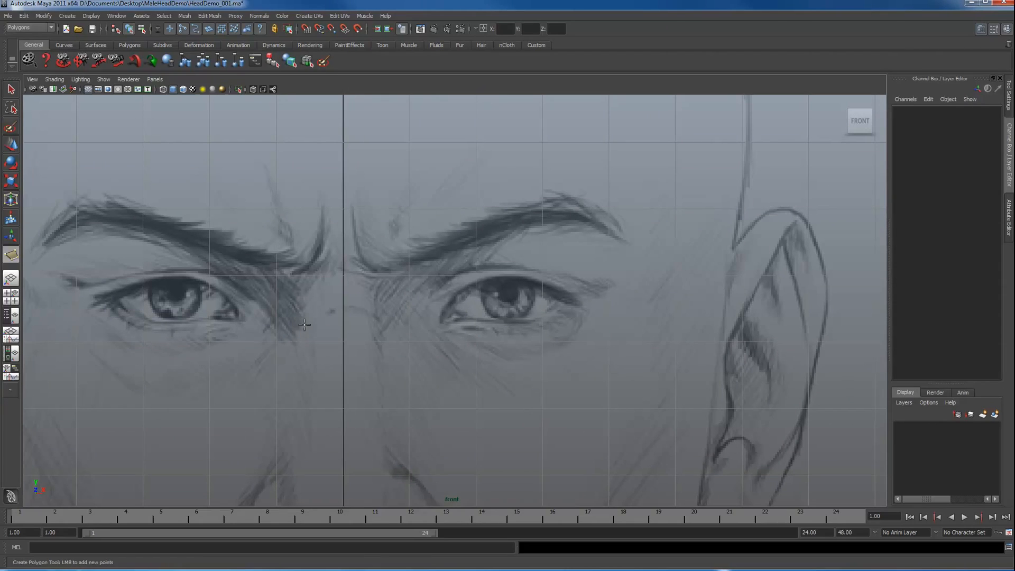
left_click(392, 274)
left_click(441, 320)
left_click(463, 290)
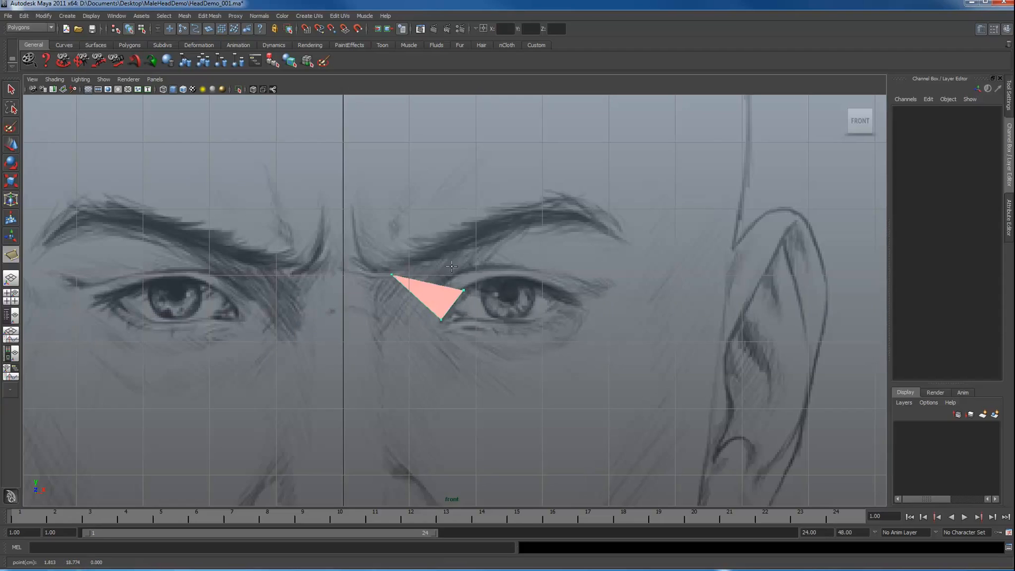
left_click(448, 253)
key("Return")
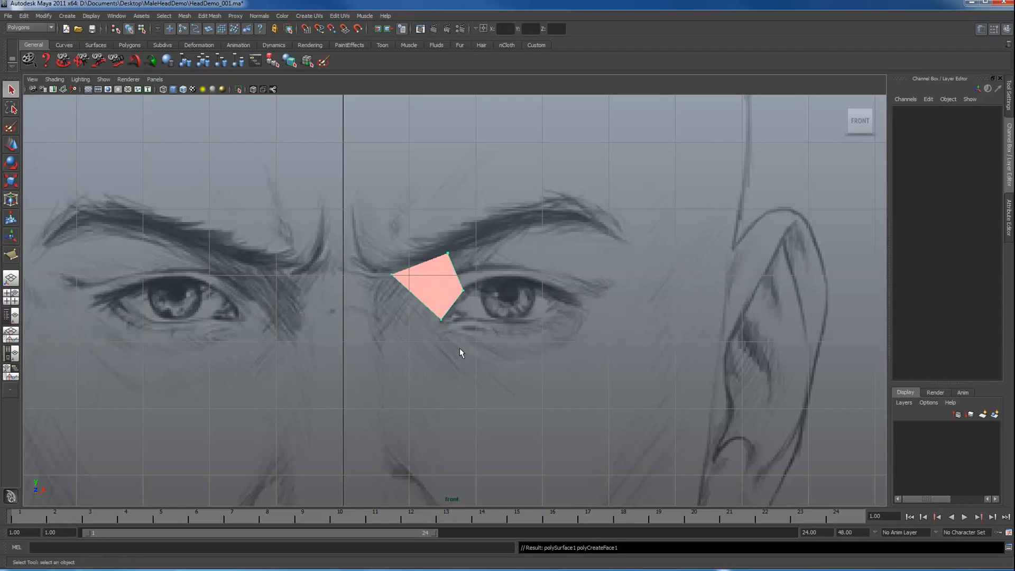
Turn on X-ray display and lower the polygon's nose-side and upper vertices slightly to fit the drawing.
left_click(253, 90)
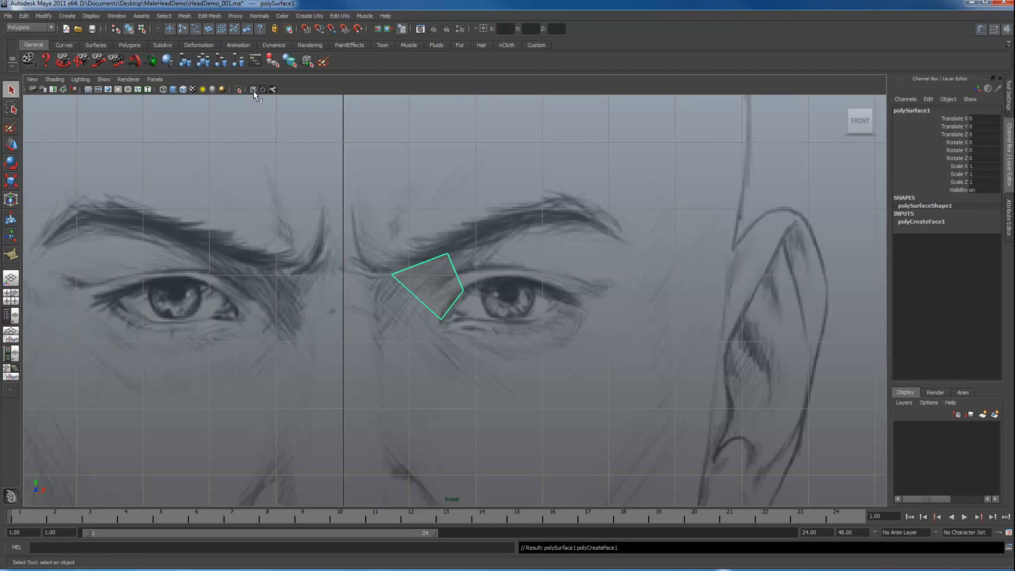
key("F8")
left_click_drag(377, 270, 395, 280)
key("w")
left_click(447, 255)
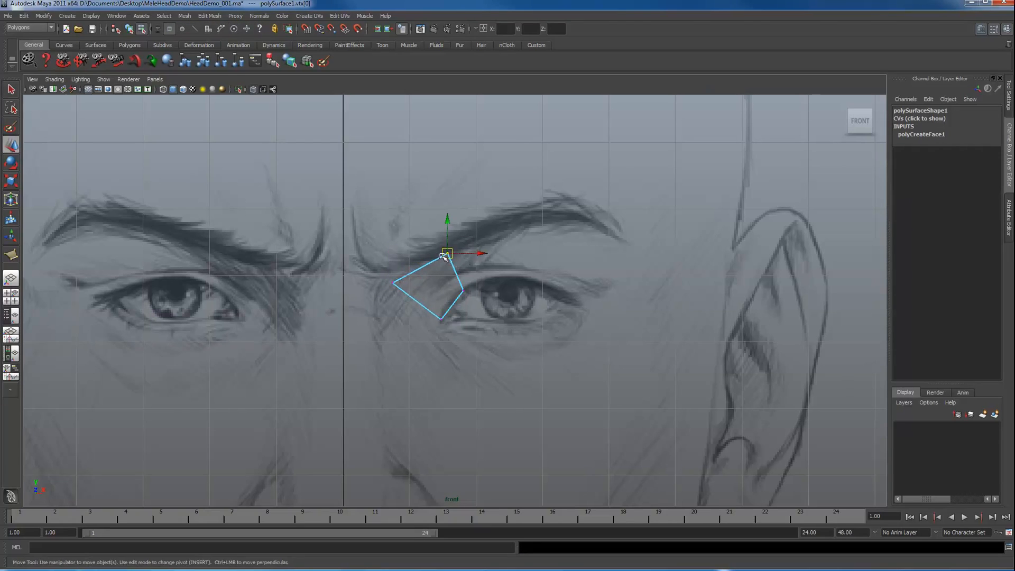
left_click_drag(447, 255, 444, 266)
Extrude the polygon's upper eye-side edge over the eyelid, about 0.73 in X and 0.32 in Y, and rotate it upright.
key("F10")
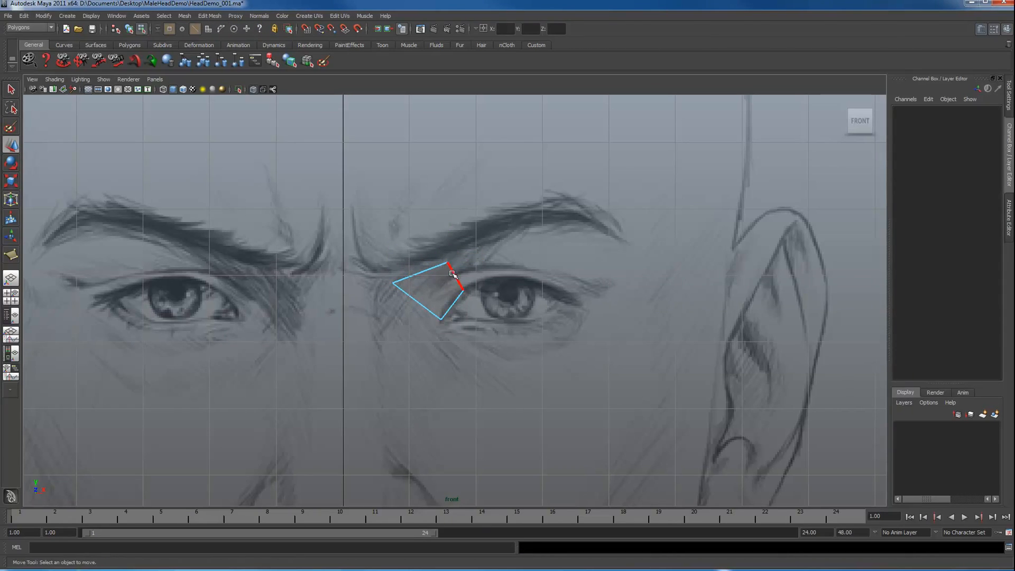
left_click(453, 274)
left_click(132, 45)
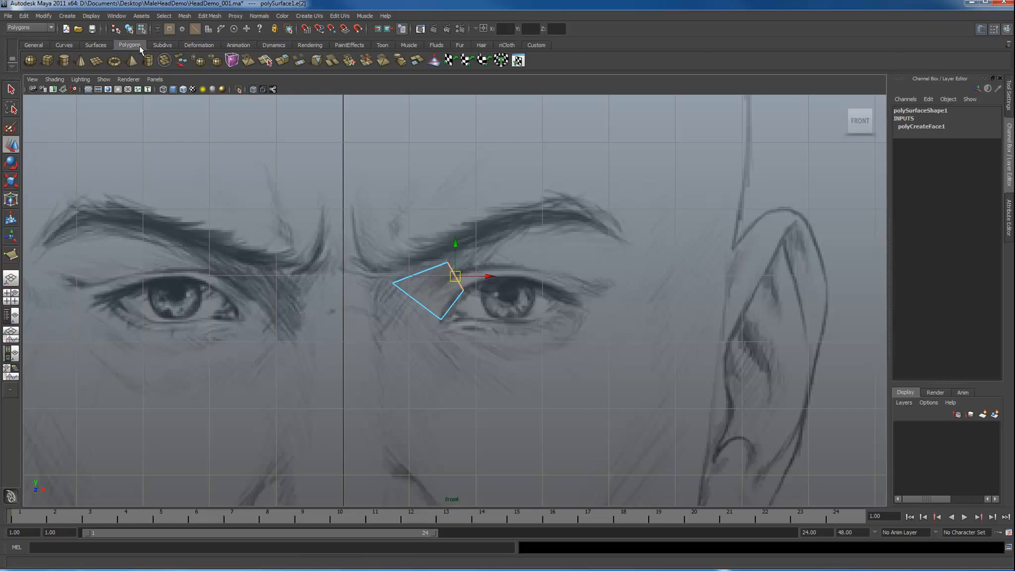
left_click(284, 61)
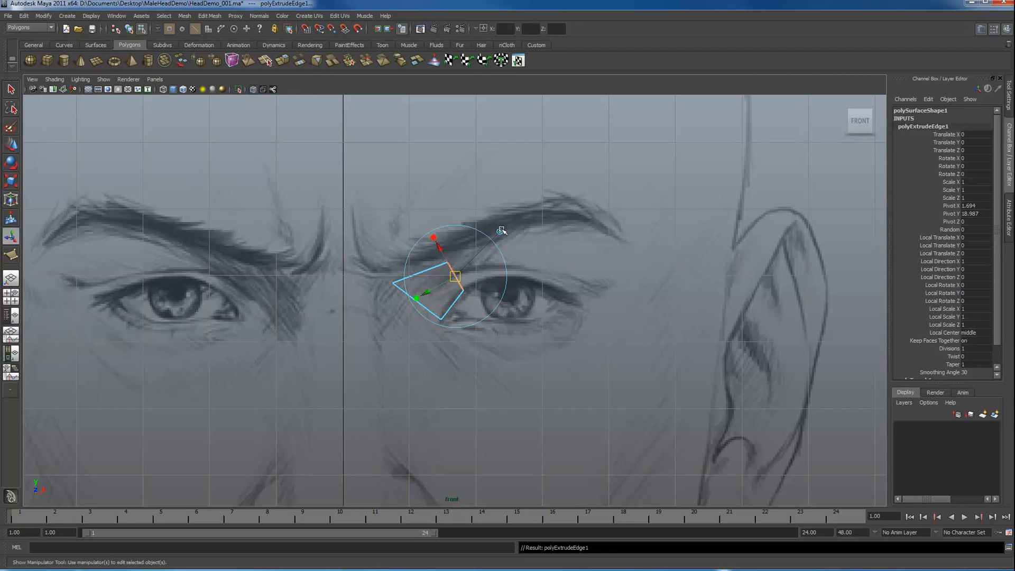
left_click_drag(454, 276, 503, 255)
key("e")
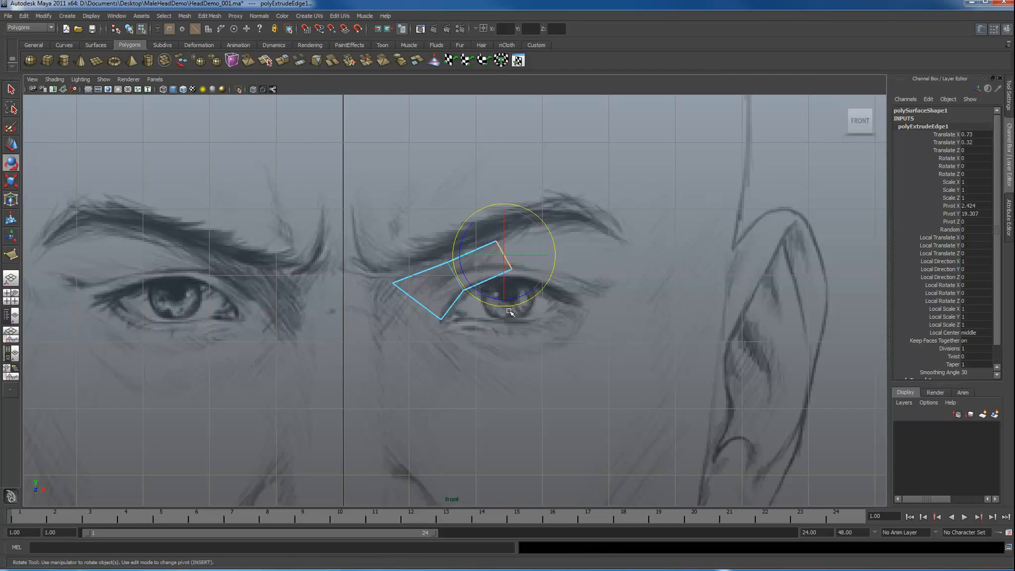
left_click_drag(513, 298, 489, 299)
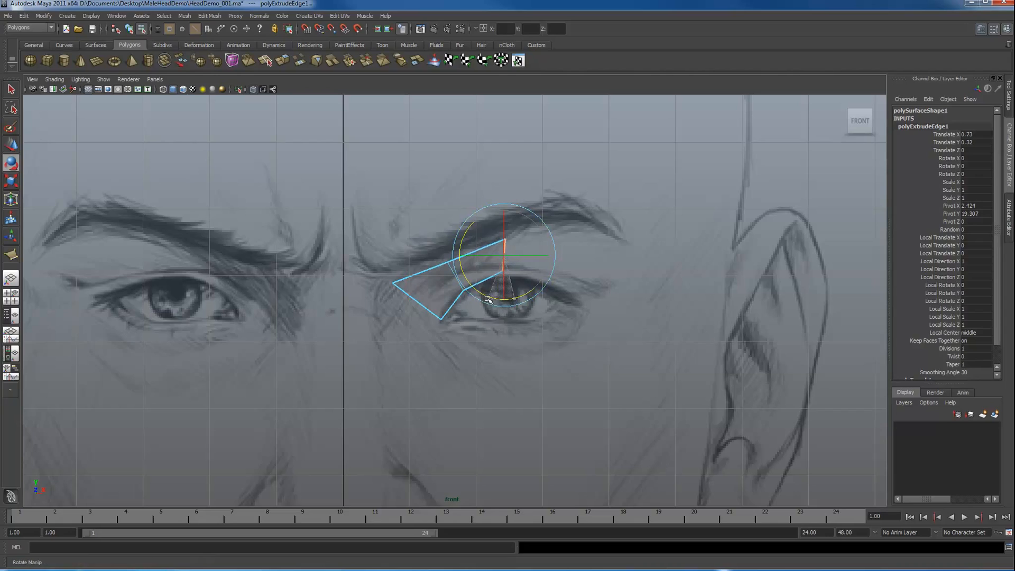
Extrude two more segments along the upper eyelid towards the outer eye corner, rotating each end edge to follow the lid.
key("w")
left_click_drag(503, 262, 571, 271)
key("g")
key("e")
left_click_drag(529, 301, 578, 286)
key("w")
key("g")
key("e")
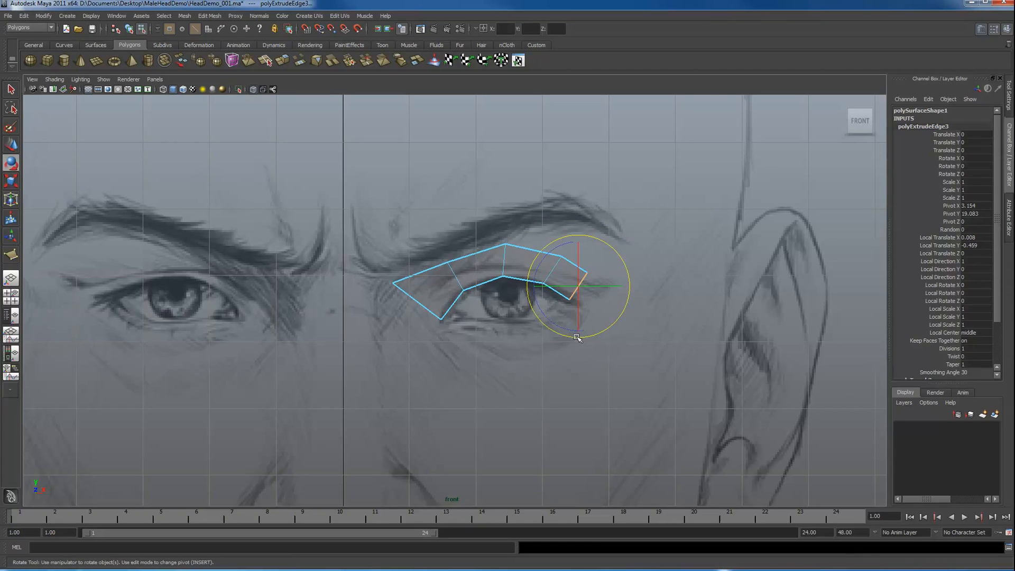
left_click_drag(556, 328, 543, 316)
key("w")
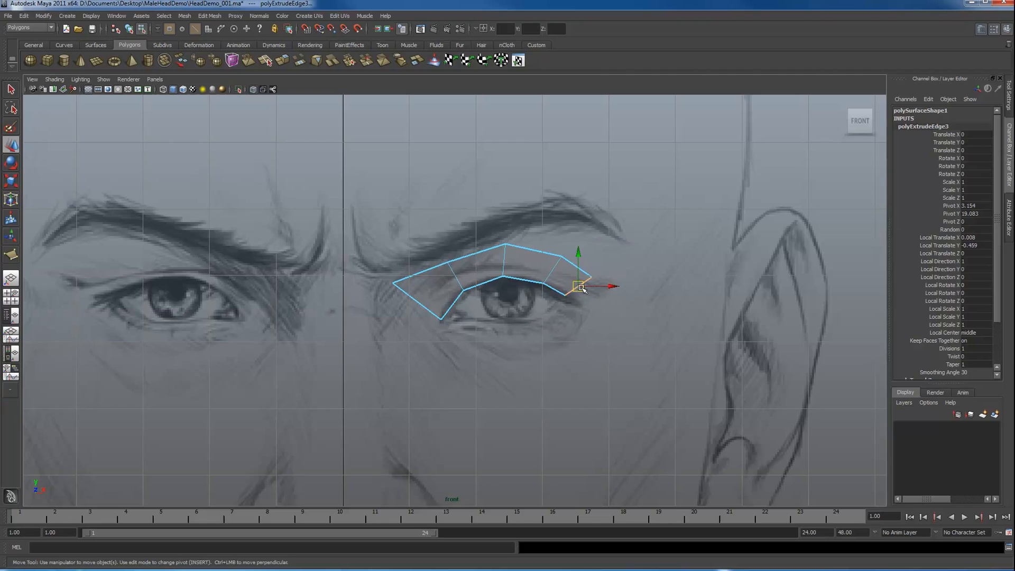
Continue the strip around the outer eye corner with two further edge extrusions, rotating the last edge towards the lower lid.
left_click_drag(581, 287, 551, 338)
key("g")
left_click(567, 326)
left_click(581, 316)
key("g")
key("e")
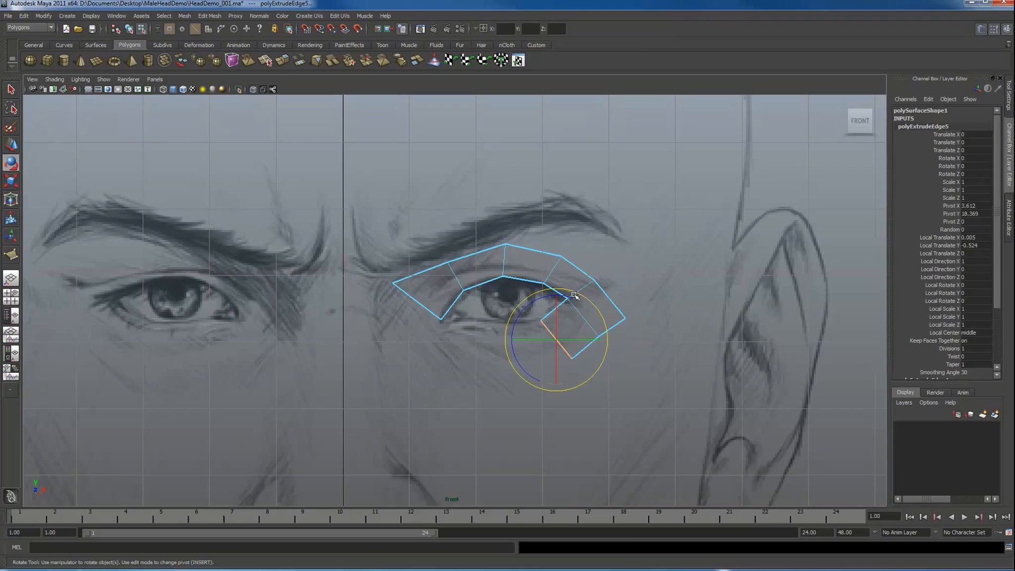
left_click_drag(569, 297, 581, 299)
key("w")
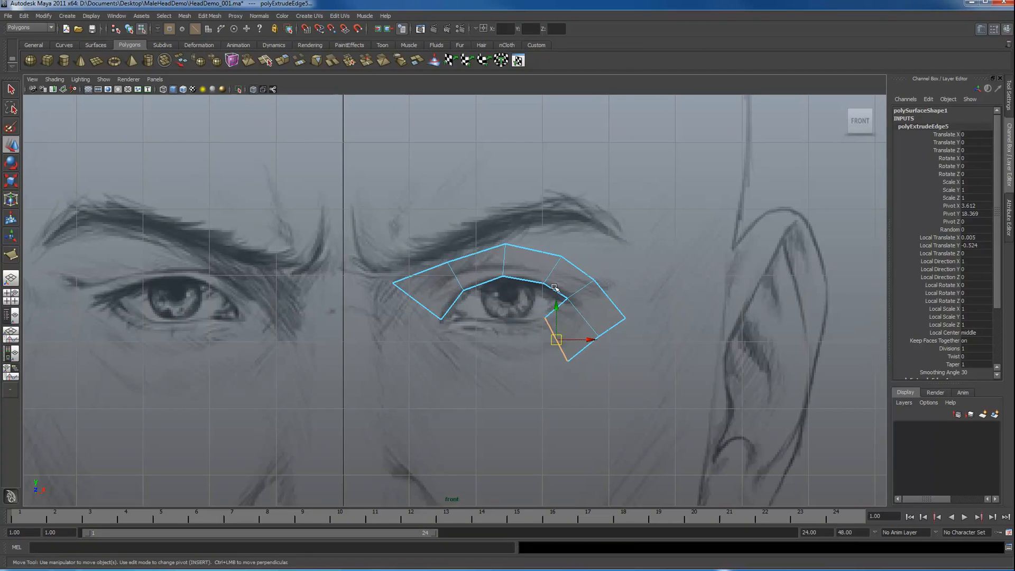
Extrude two segments along the lower eyelid towards the nose, rotating the end edge upright.
key("g")
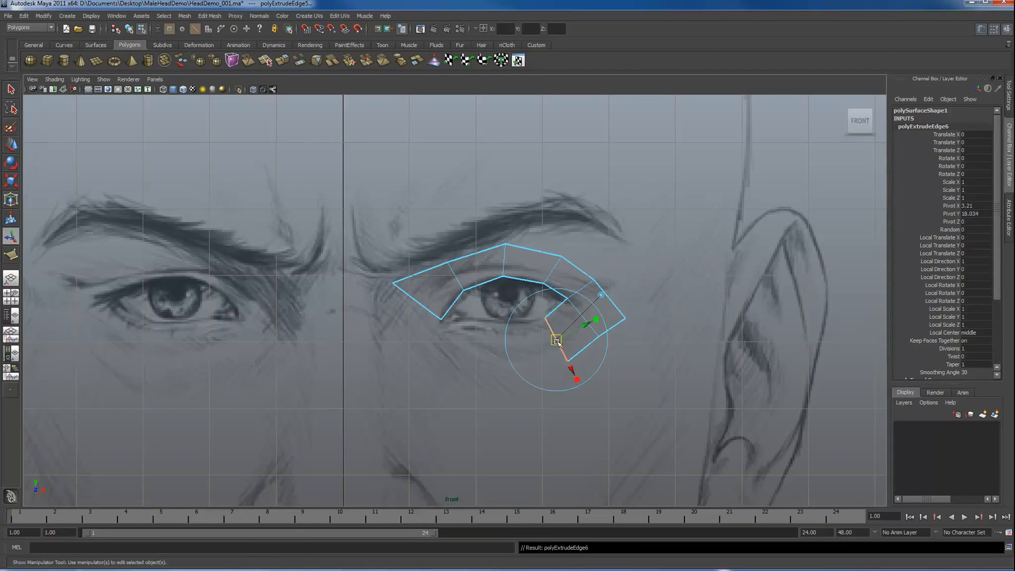
left_click_drag(557, 342, 502, 351)
key("e")
left_click_drag(531, 310, 504, 321)
key("g")
key("e")
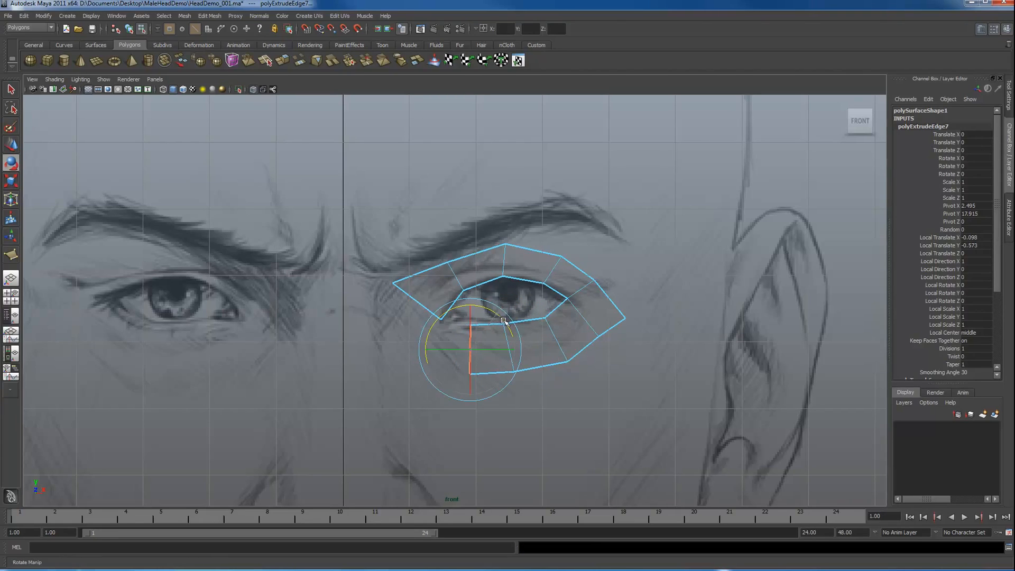
Extrude the strip's end edge below the inner eye corner and up towards the first polygon.
key("g")
left_click_drag(453, 355, 414, 316)
key("e")
key("g")
left_click(366, 246)
left_click(417, 326)
key("g")
left_click(499, 314)
Snap the open end vertices of the strip to the first polygon's corner vertices to close the eye ring.
right_click_drag(498, 314, 458, 324)
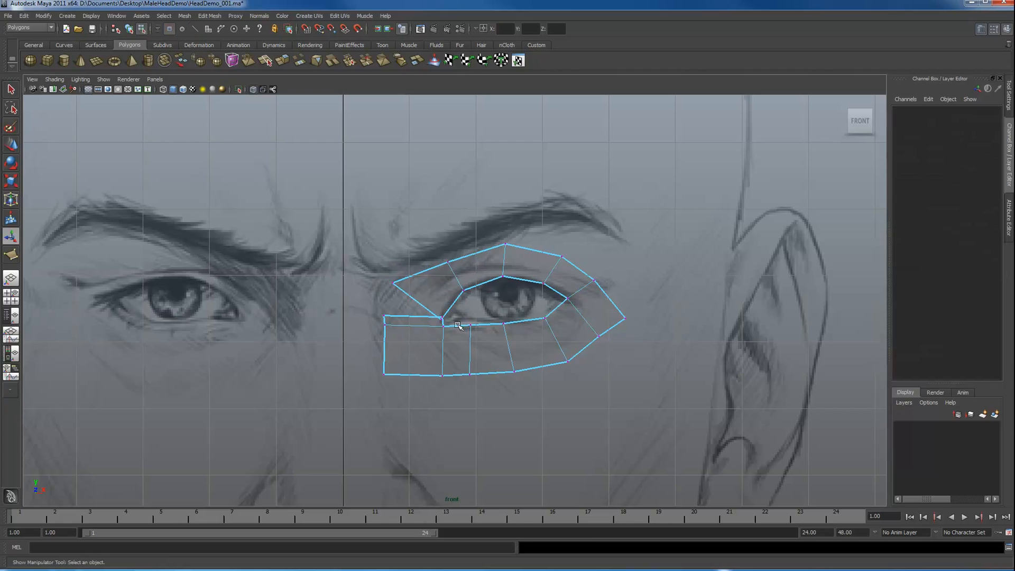
left_click(444, 316)
key("e")
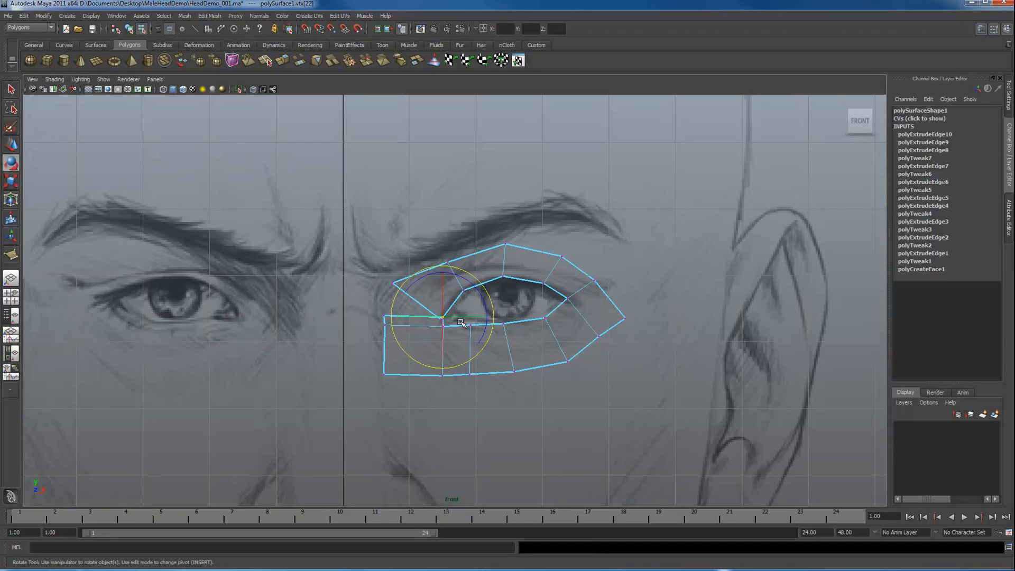
key("w")
key("v")
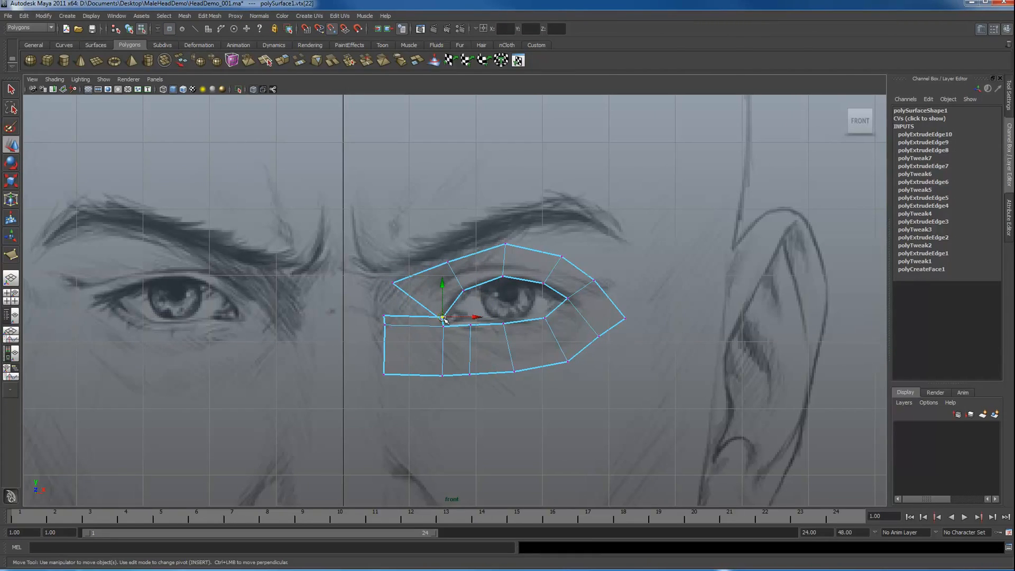
left_click_drag(443, 317, 392, 283)
Reposition the ring's vertices beside the nose, along the lower lid and below the outer eye corner for even spacing.
mouse_move(380, 319)
left_mouse_down()
mouse_move(389, 328)
mouse_move(381, 323)
left_mouse_up()
mouse_move(447, 365)
left_mouse_down()
mouse_move(437, 382)
mouse_move(441, 373)
left_mouse_up()
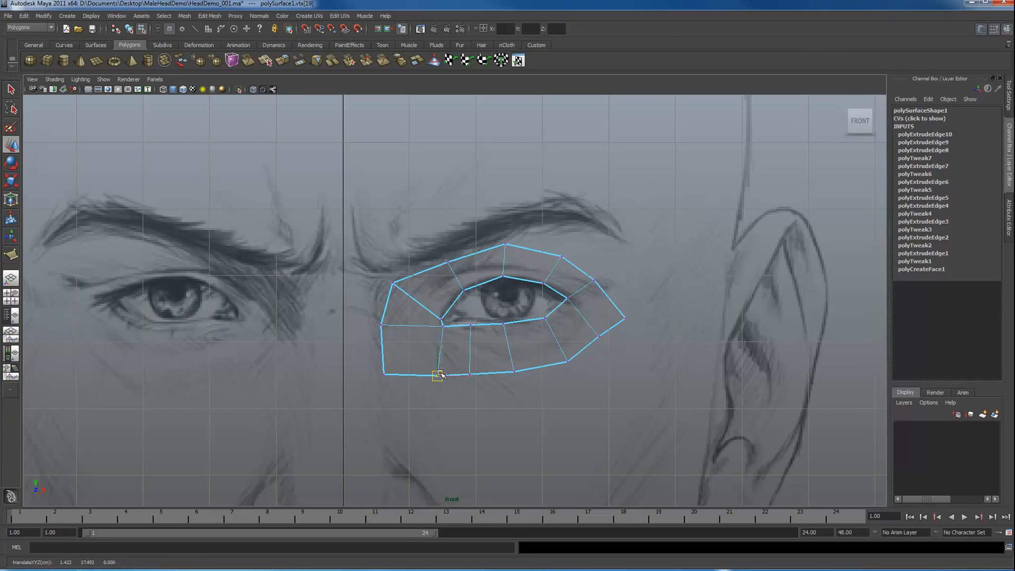
left_click_drag(375, 370, 384, 373)
left_click_drag(479, 317, 475, 375)
left_click_drag(592, 328, 608, 348)
left_click_drag(598, 337, 603, 341)
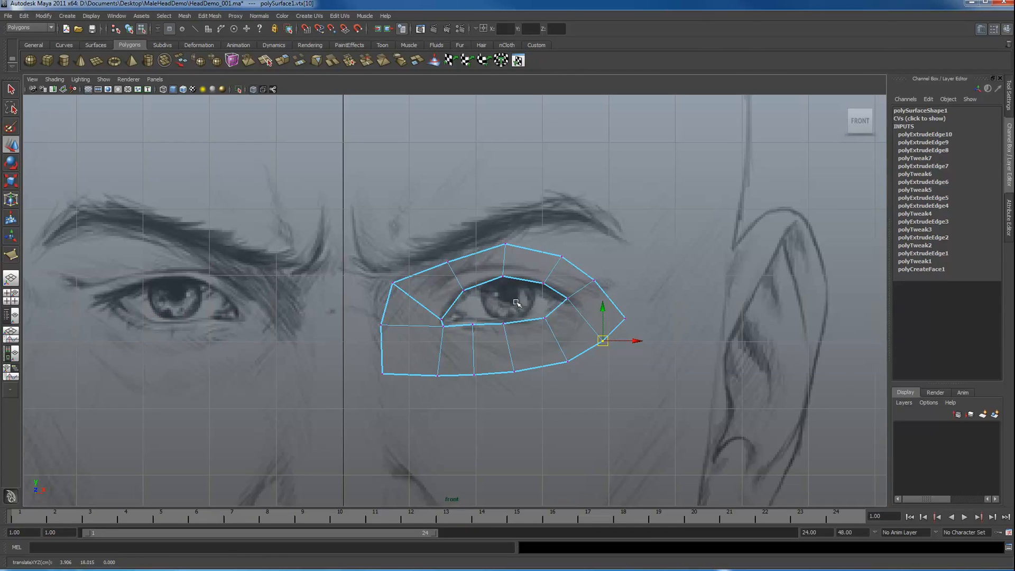
Nudge the two outermost ring vertices at the outer eye corner and select the lower vertex at the inner corner.
left_click(440, 324)
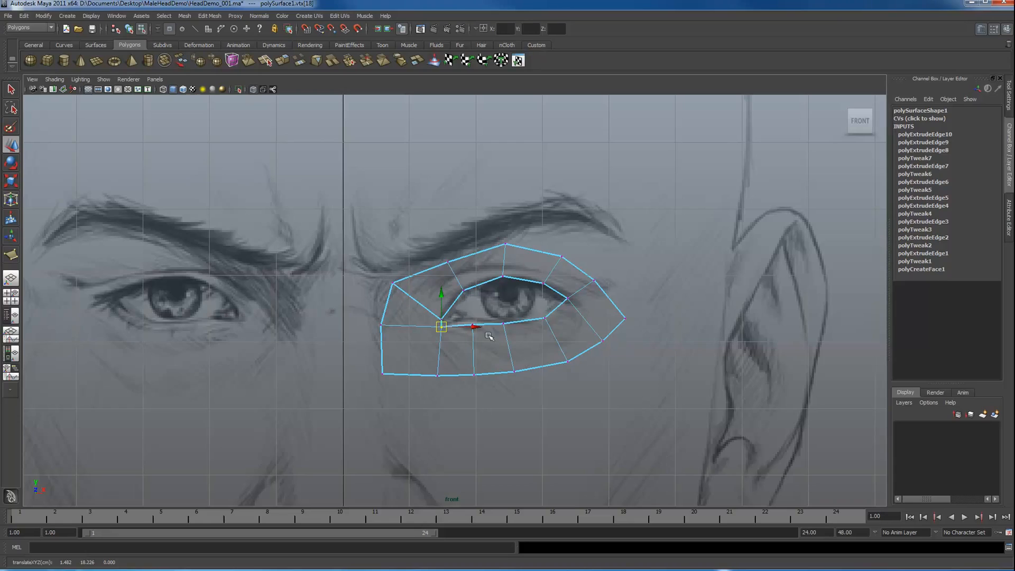
left_click(441, 318)
left_click(622, 318)
left_click_drag(622, 317, 622, 313)
left_click(593, 279)
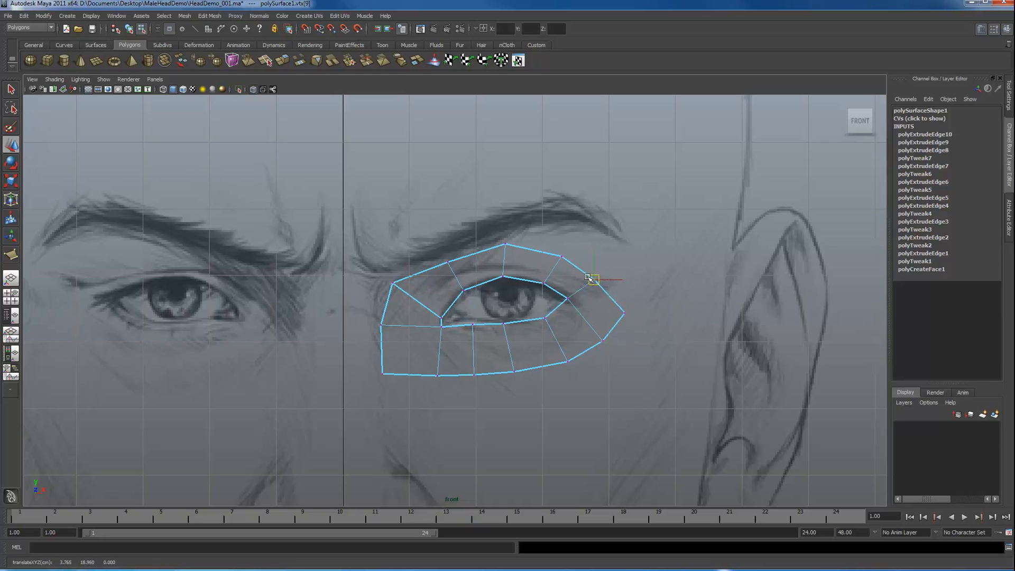
mouse_move(589, 276)
left_mouse_down()
mouse_move(586, 286)
mouse_move(595, 275)
left_mouse_up()
left_click(441, 327)
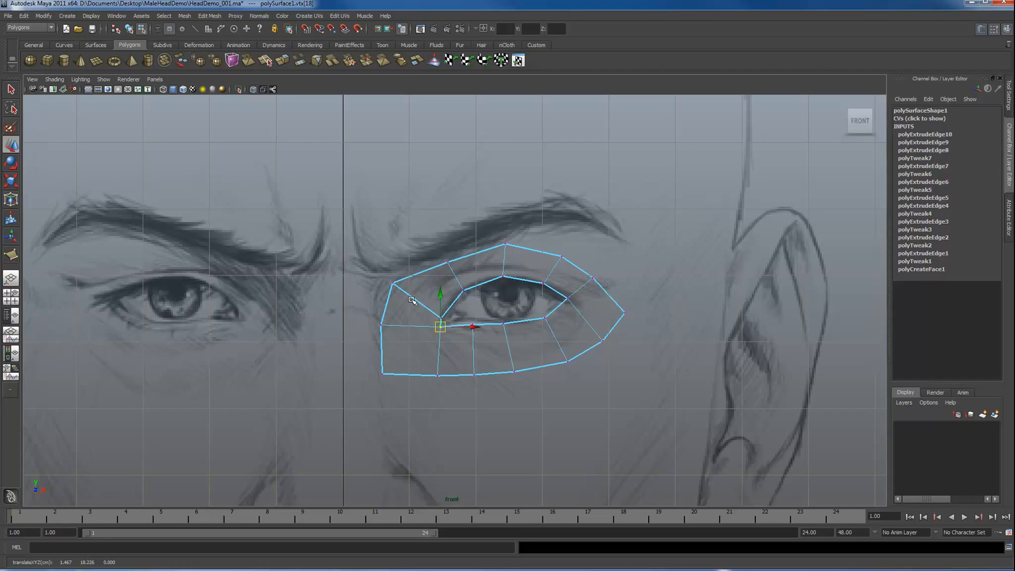
Merge the overlapping vertices in the part of the eye ring nearest the nose, using a threshold of .0001.
left_click(665, 303)
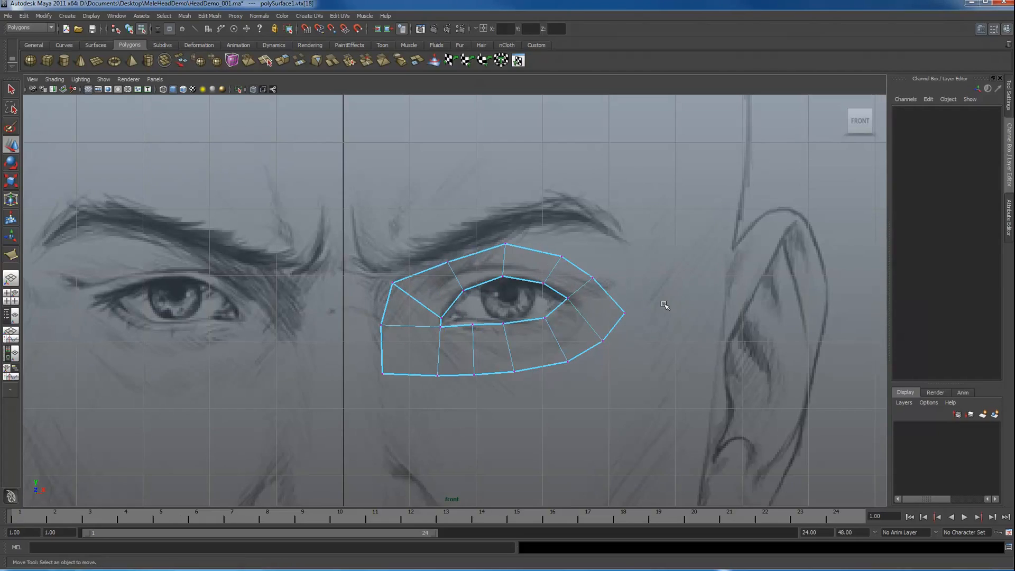
middle_click_drag(472, 380, 479, 373, "alt")
left_click_drag(533, 382, 362, 240)
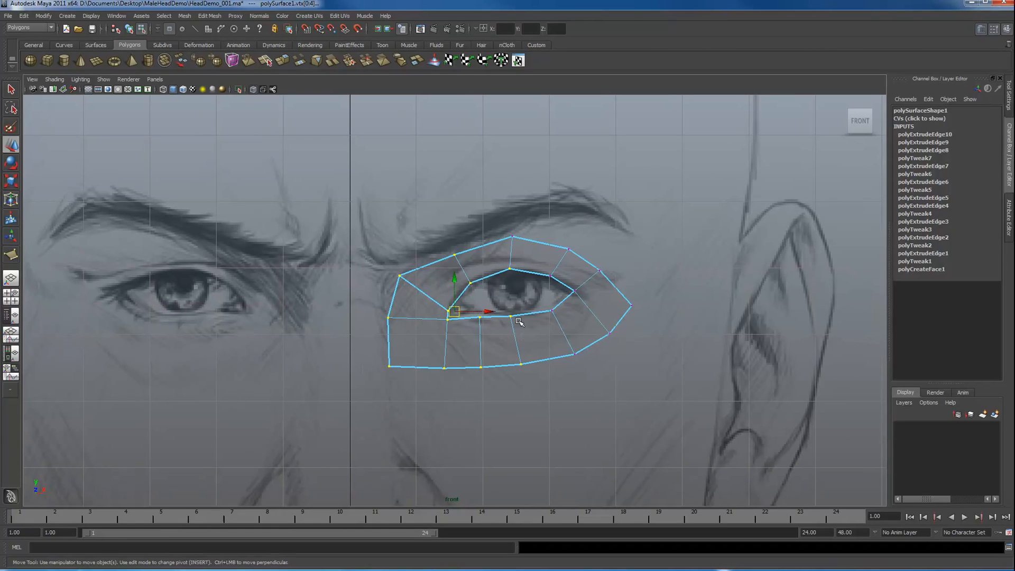
left_click(208, 16)
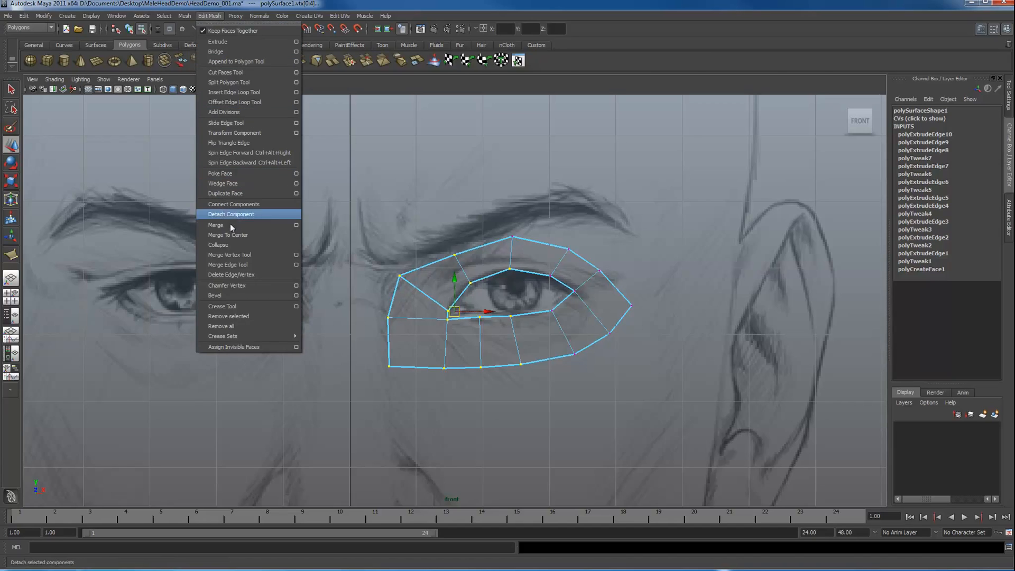
left_click(293, 226)
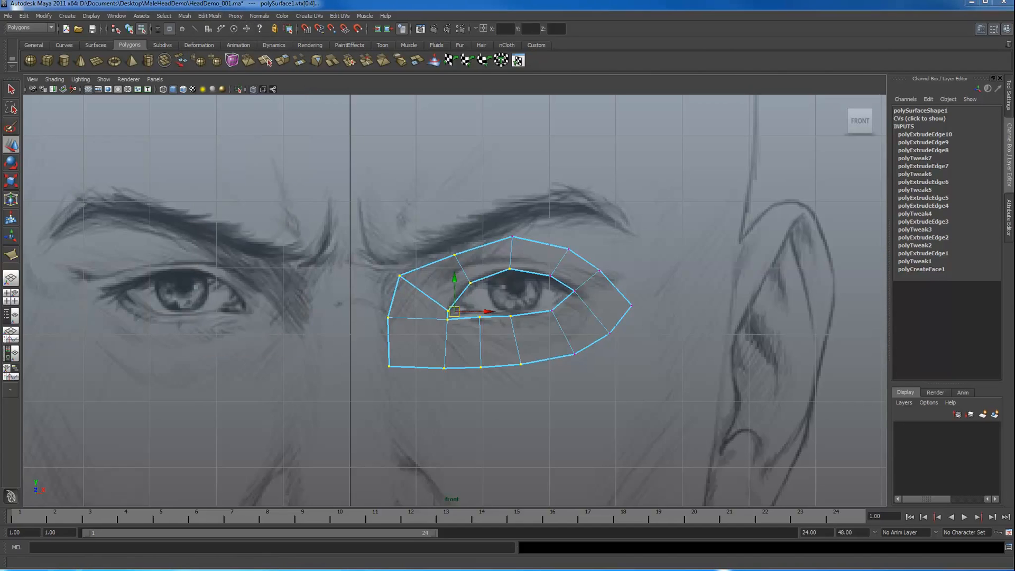
left_click_drag(149, 183, 278, 176)
double_click(261, 214)
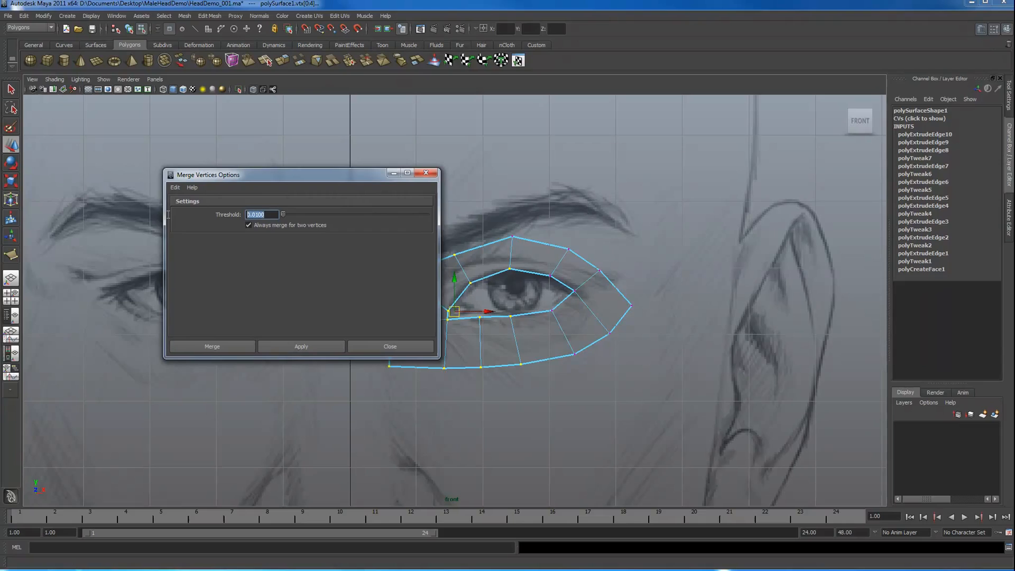
type(".0")
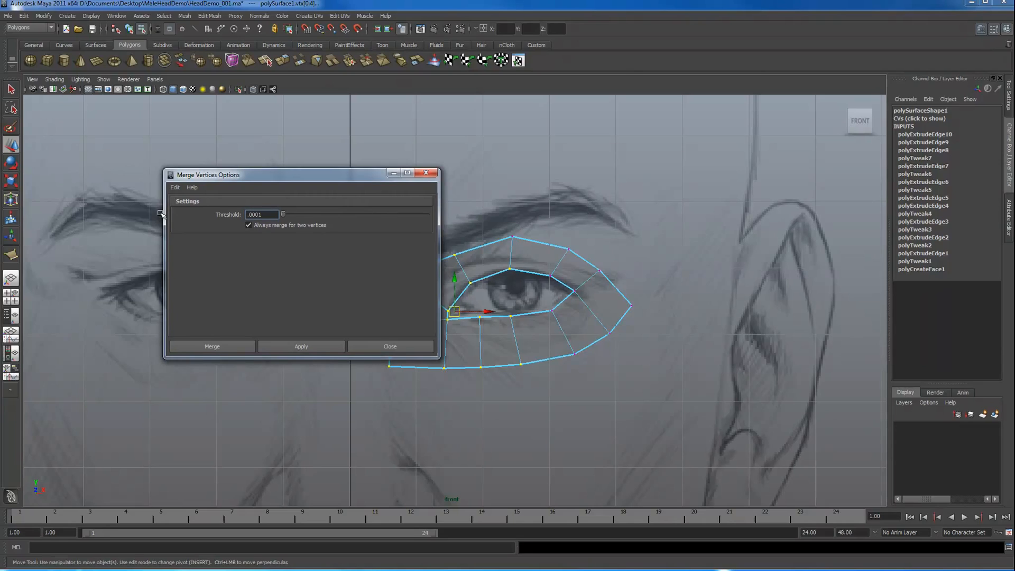
left_click(296, 345)
left_click(370, 346)
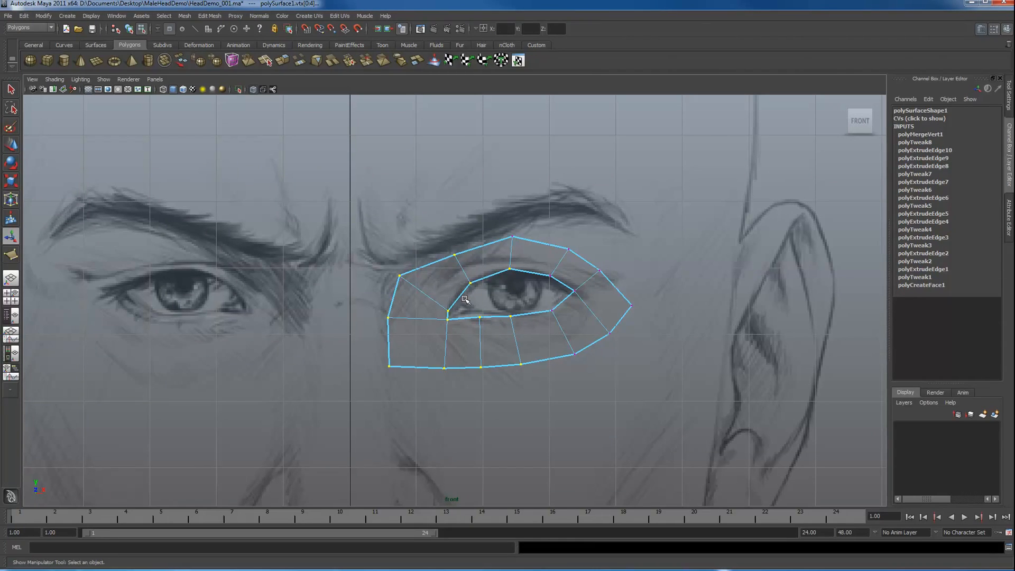
Extrude the two outer ring edges beside the nose about 0.42 units towards the centre line.
middle_click_drag(440, 376, 471, 354, "alt")
left_click(471, 353)
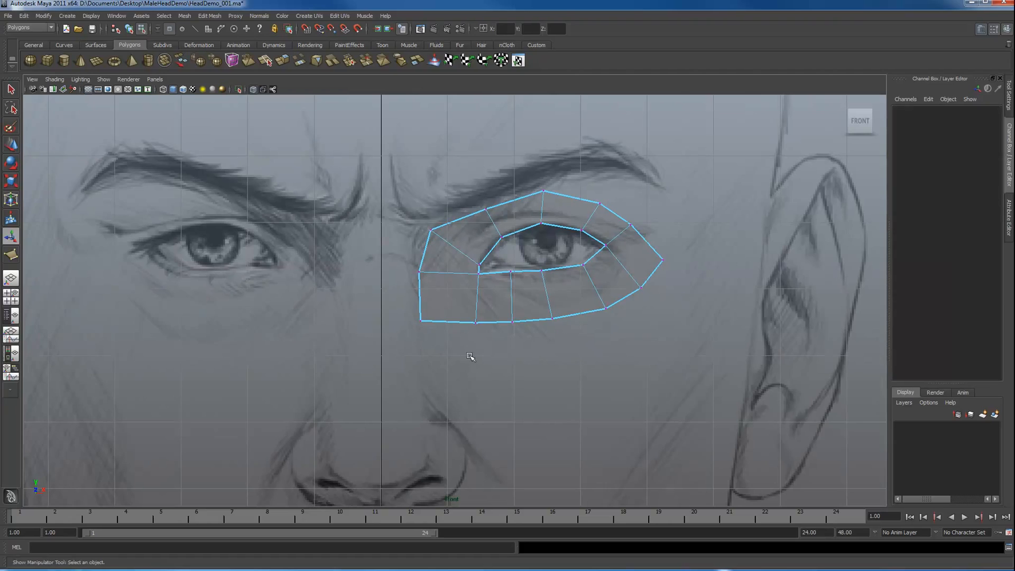
left_click(423, 253)
left_click(422, 294, "shift")
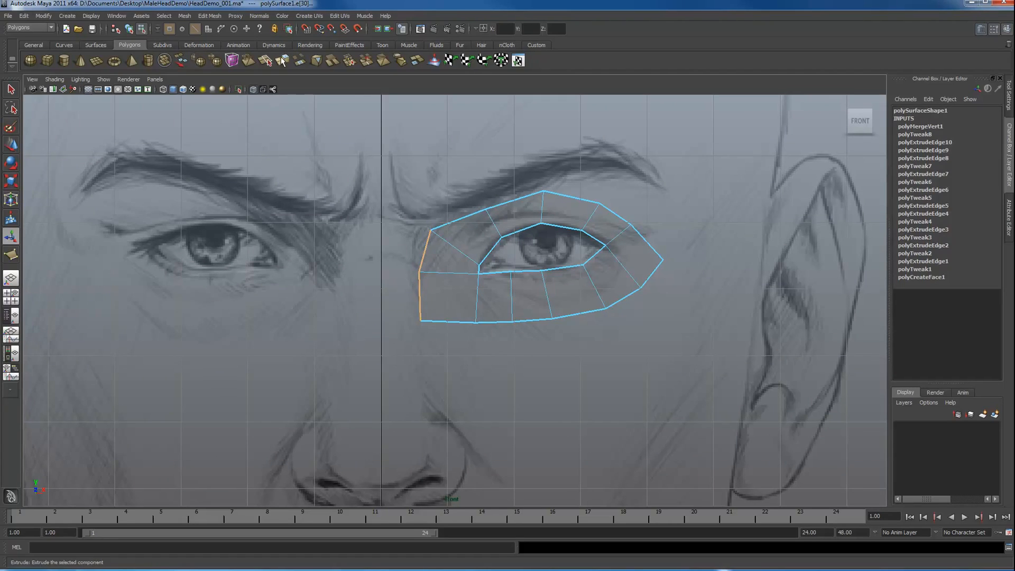
left_click(283, 61)
left_click(465, 252)
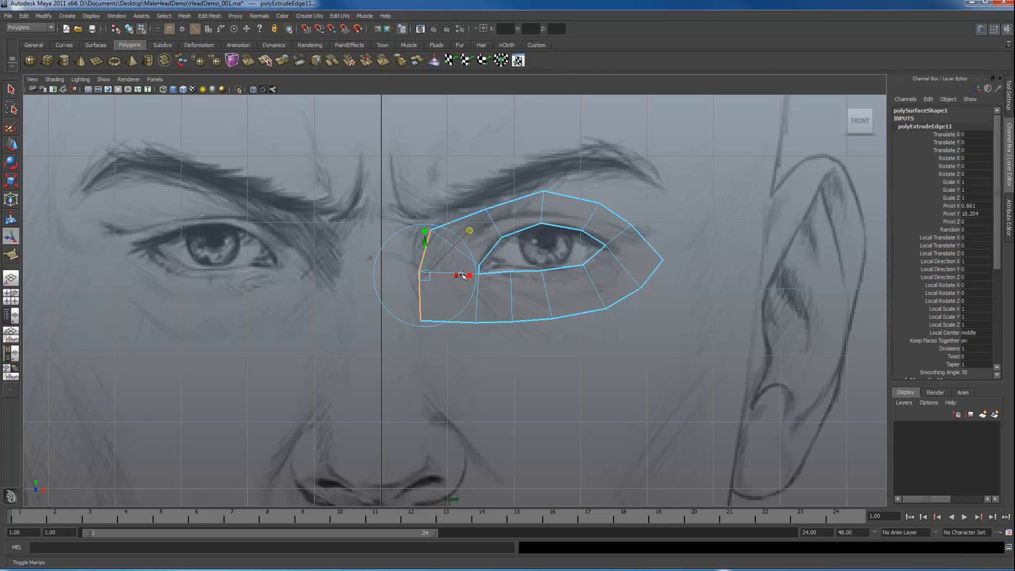
left_click_drag(462, 275, 431, 275)
key("w")
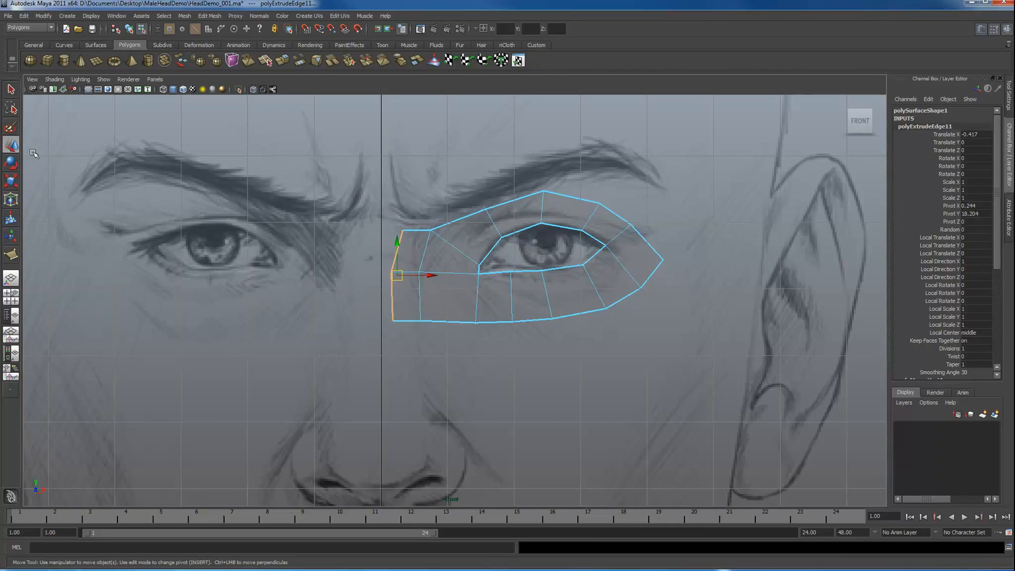
Turn off Retain component spacing for the Move tool and snap the extruded edges flat onto the centre line.
double_click(13, 147)
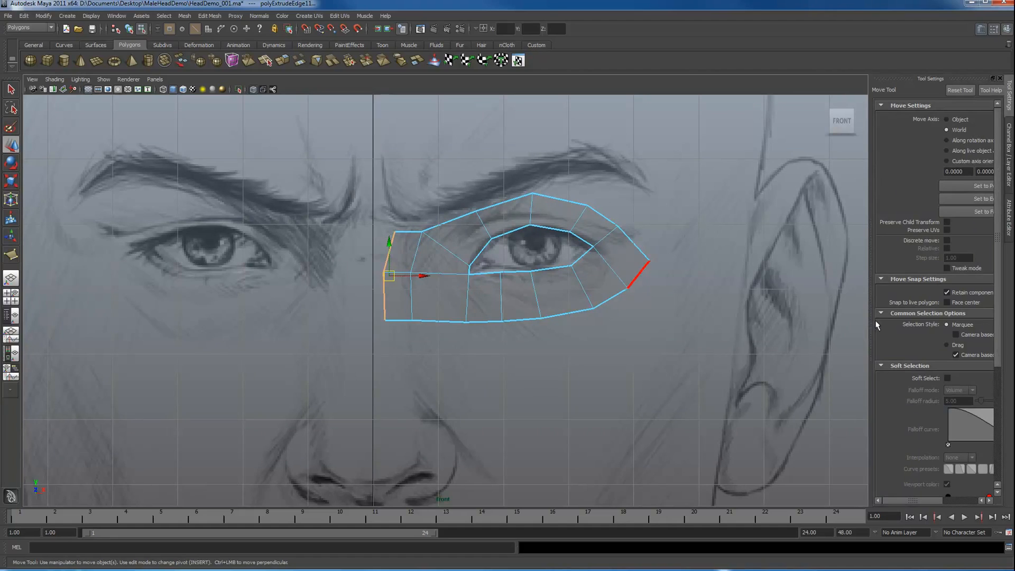
left_click_drag(872, 322, 749, 318)
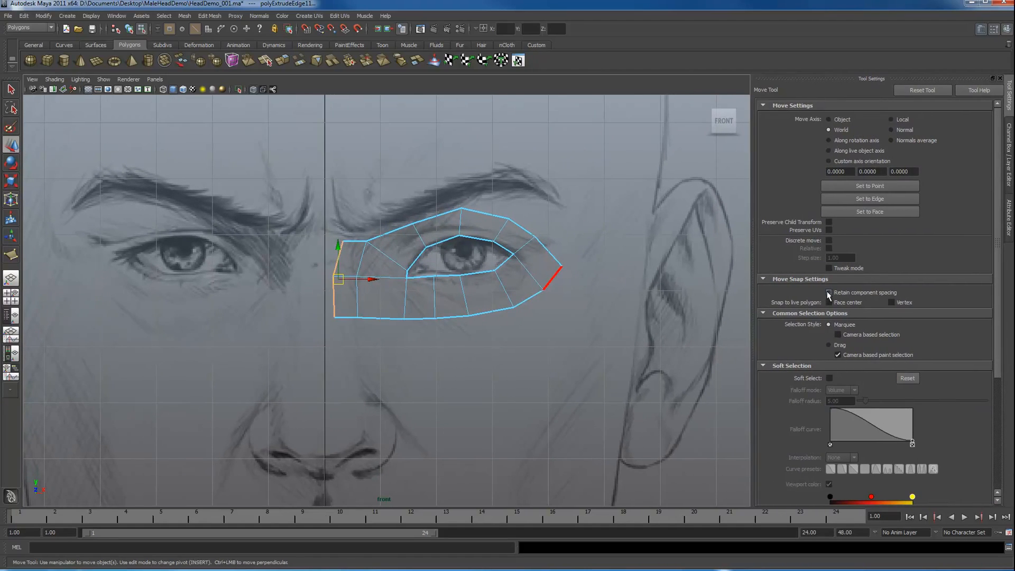
left_click_drag(372, 280, 370, 280)
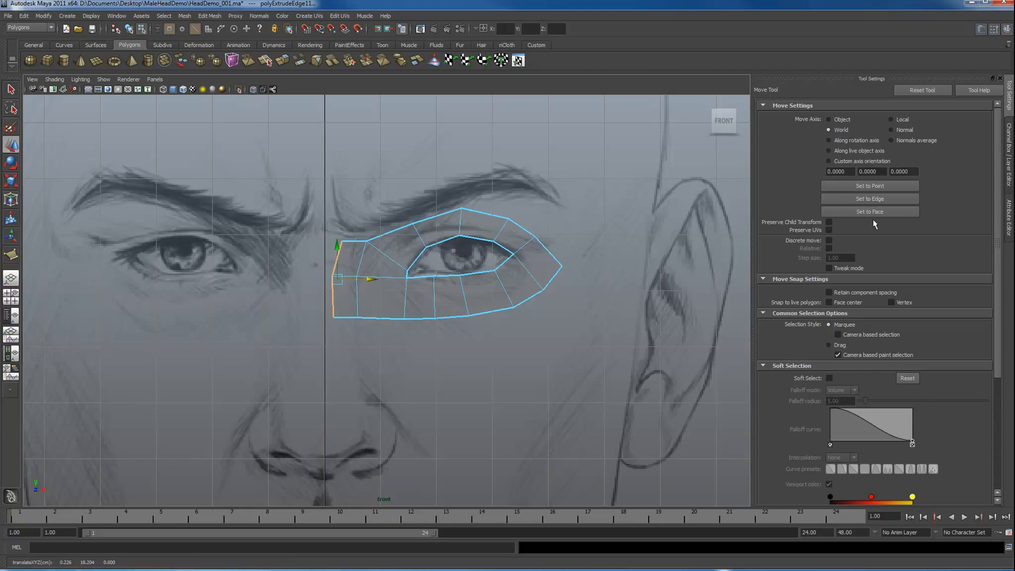
left_click(370, 278)
left_click_drag(369, 279, 359, 278)
middle_click_drag(335, 362, 402, 347, "alt")
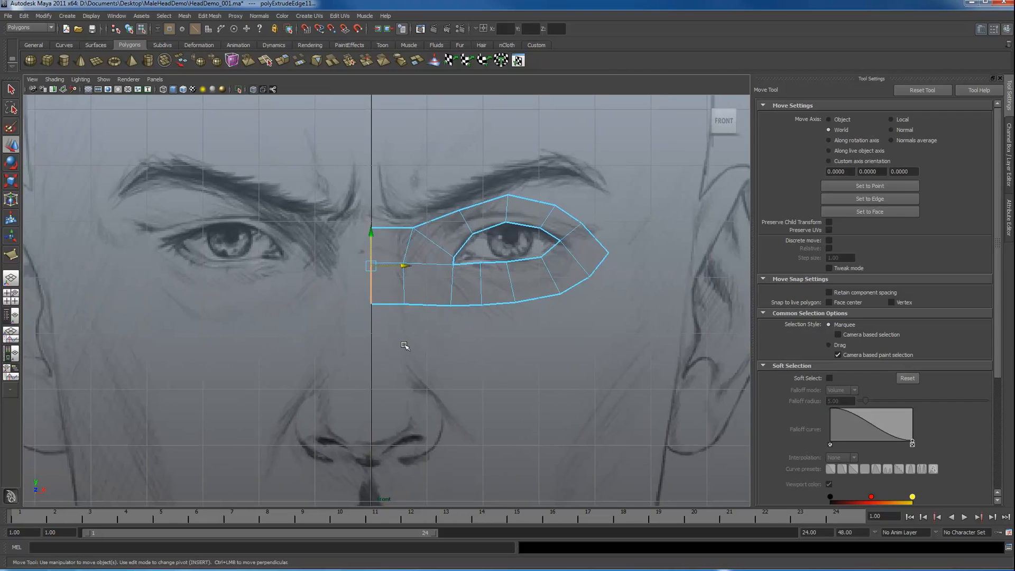
Create a mirrored instance of the eye mesh with Duplicate Special, using a Scale X of -1.
left_click(404, 346)
key("F8")
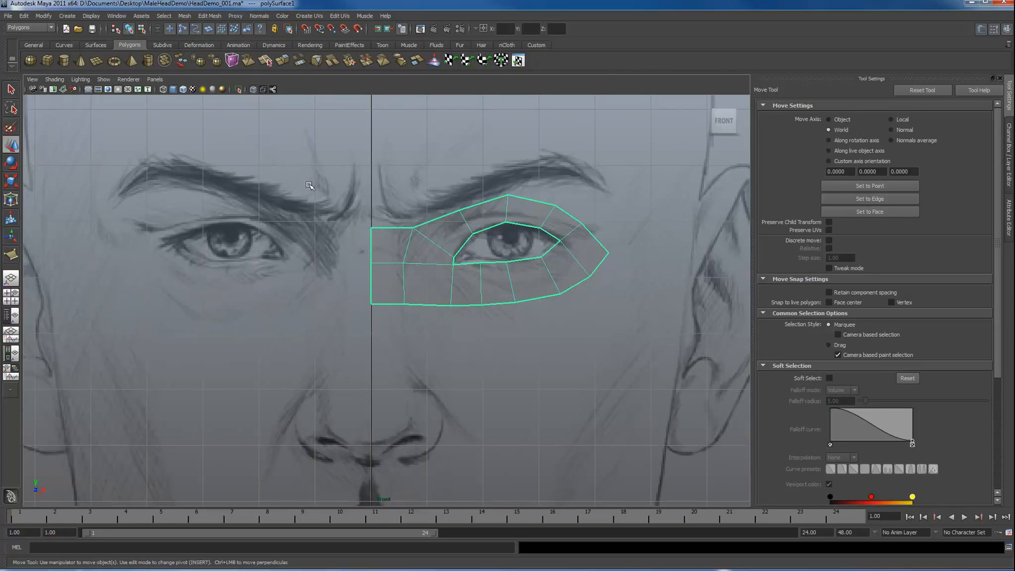
left_click(24, 15)
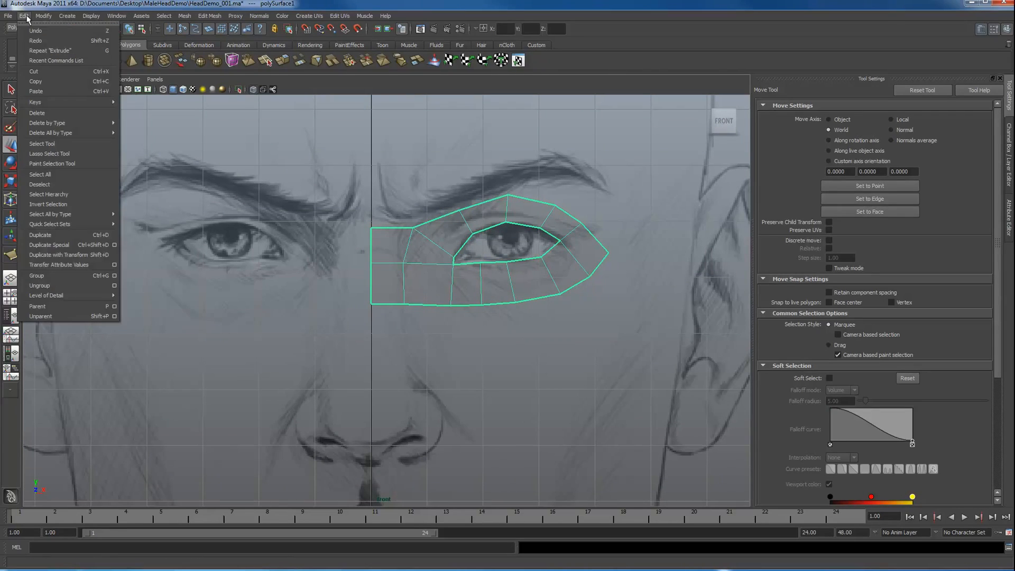
left_click(116, 246)
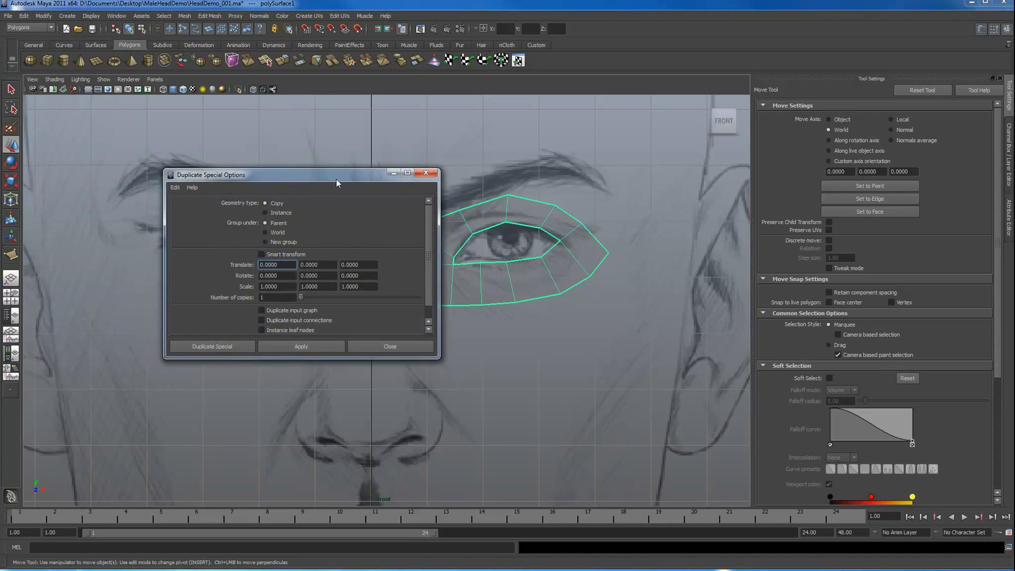
left_click_drag(343, 172, 493, 159)
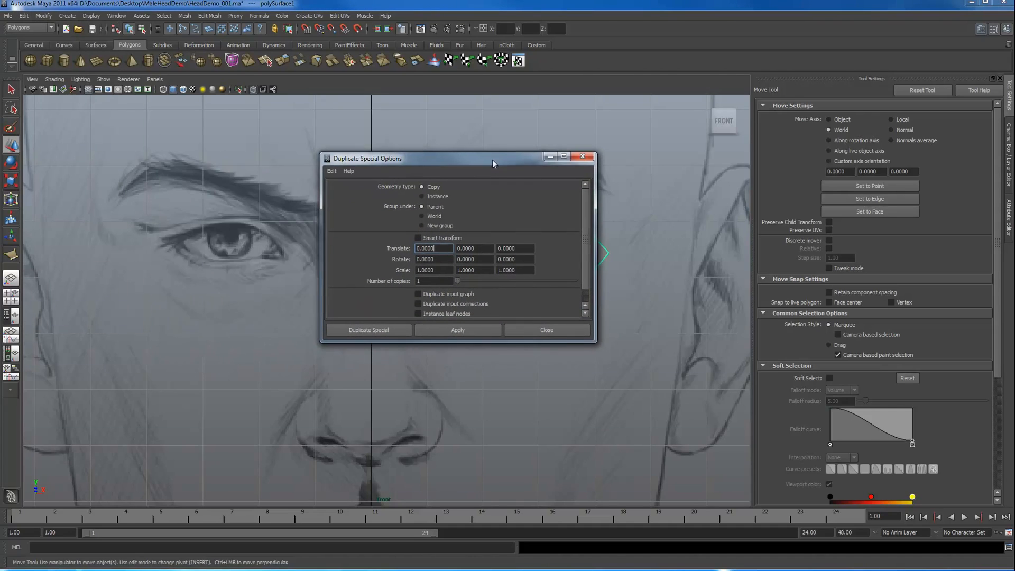
left_click(417, 269)
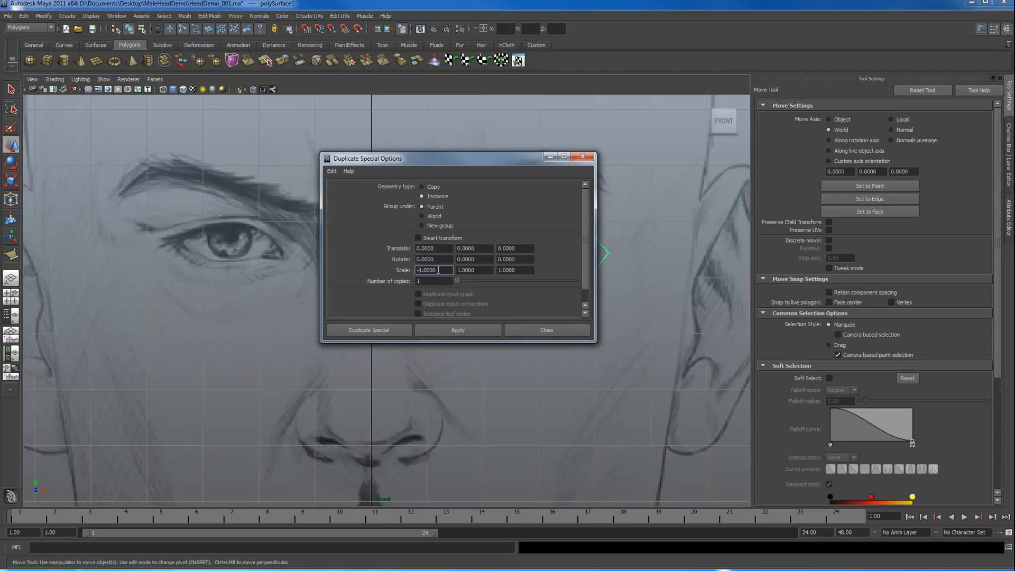
left_click(456, 331)
left_click(531, 330)
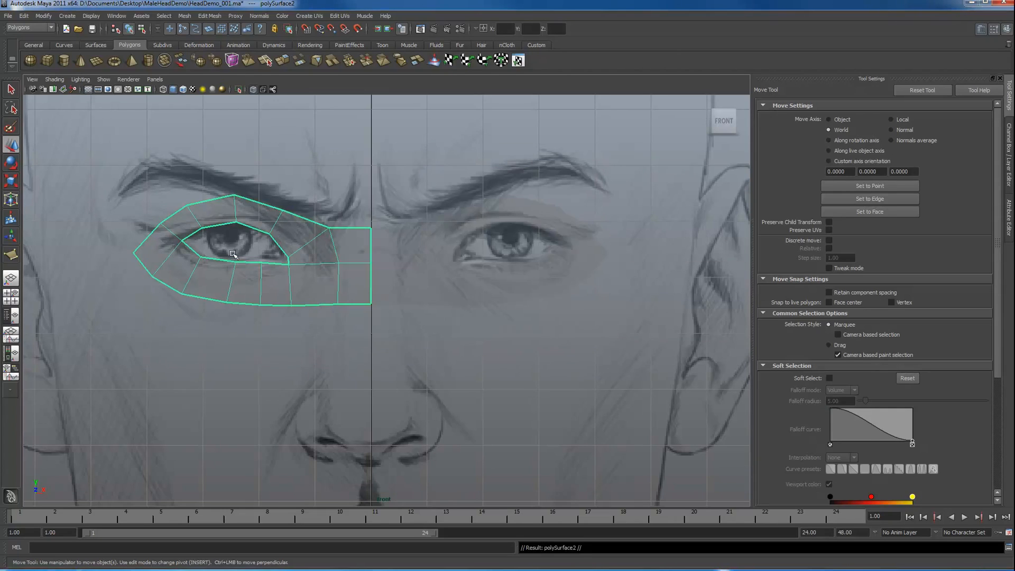
Raise the bottom and middle horizontal edges of the nose bridge slightly on the original half.
left_click(398, 261)
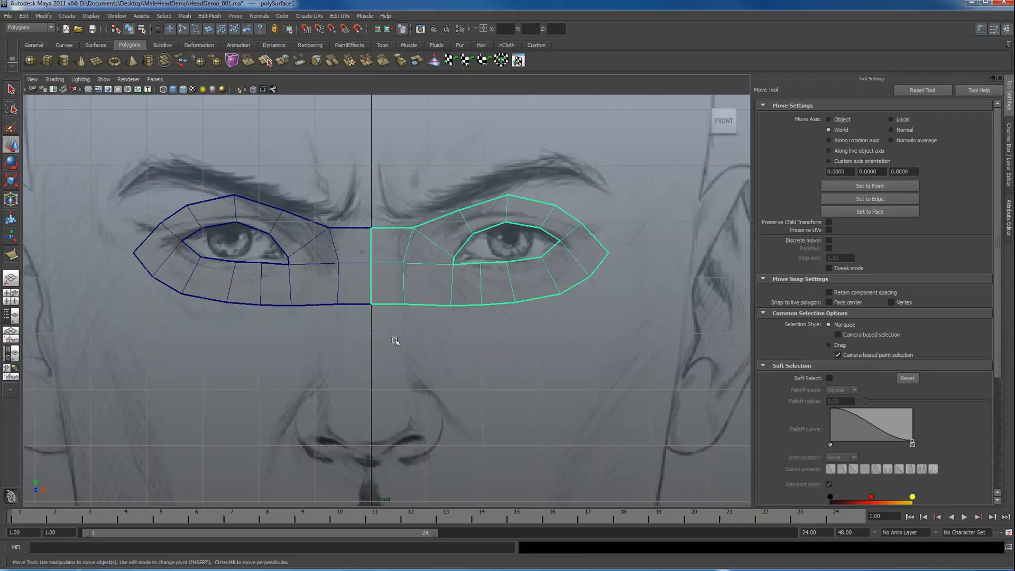
key("F8")
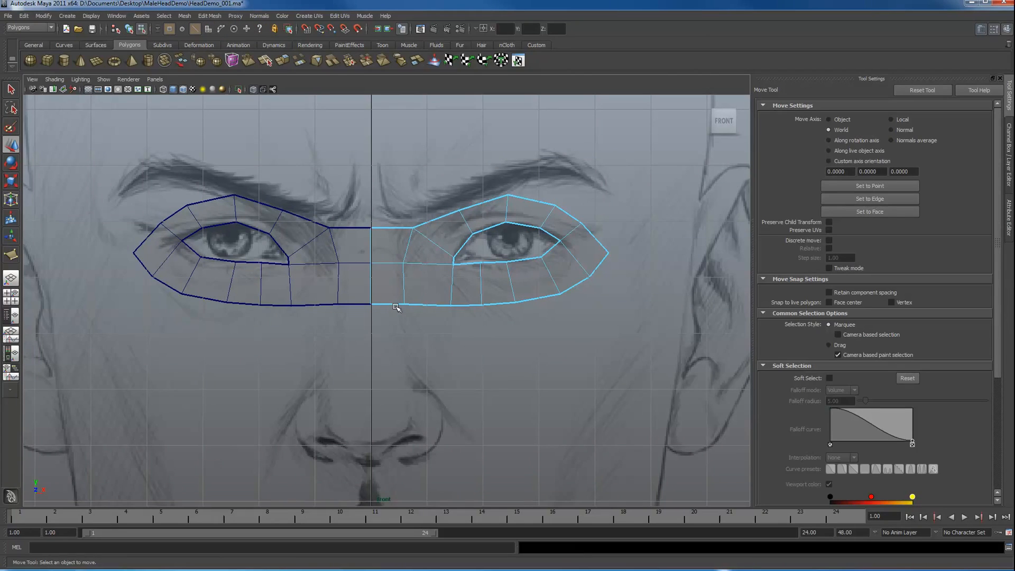
left_click(394, 304)
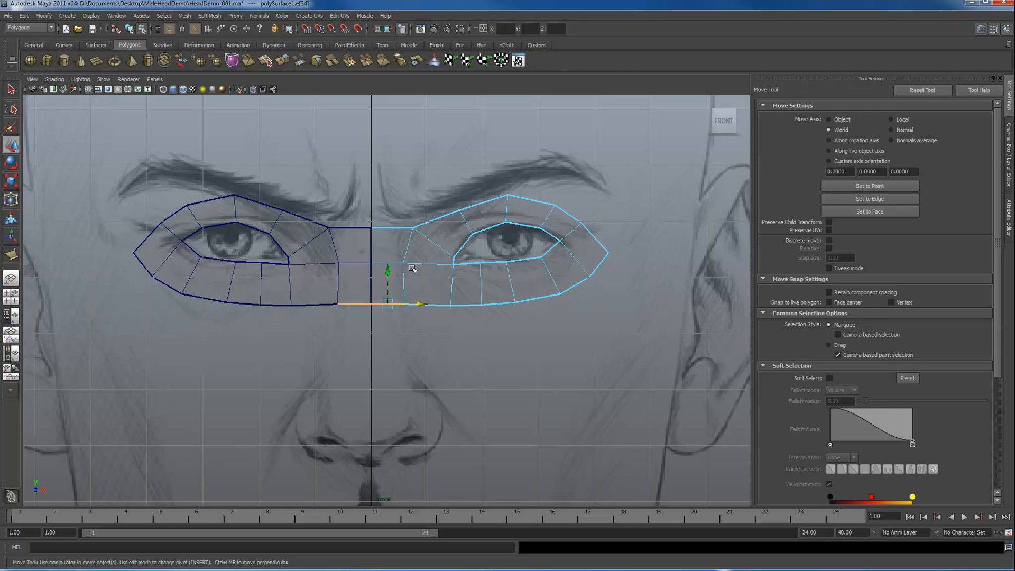
scroll(465, 307, "down", 5)
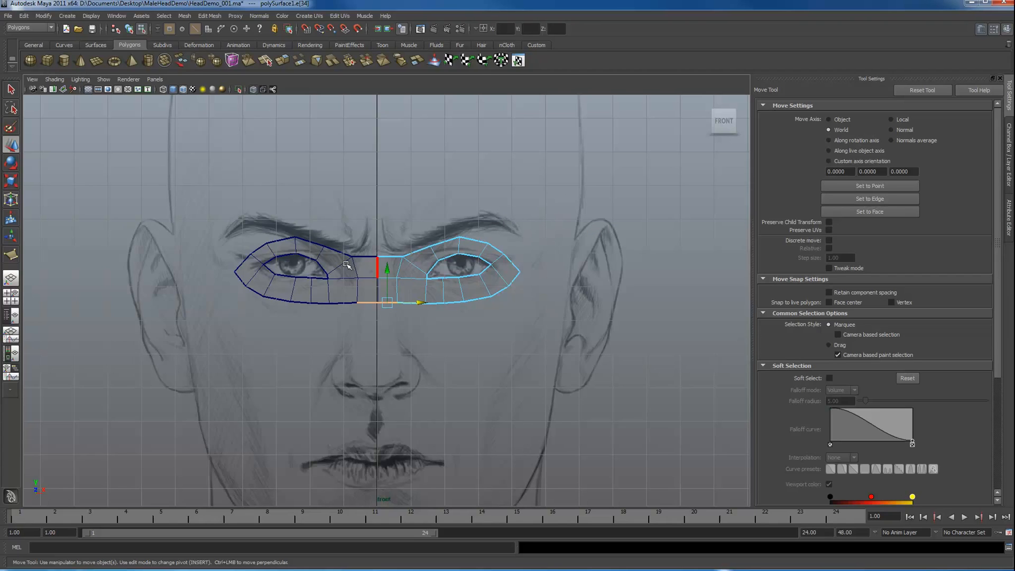
mouse_move(418, 312)
right_mouse_down("alt")
mouse_move(528, 363)
mouse_move(592, 375)
right_mouse_up("alt")
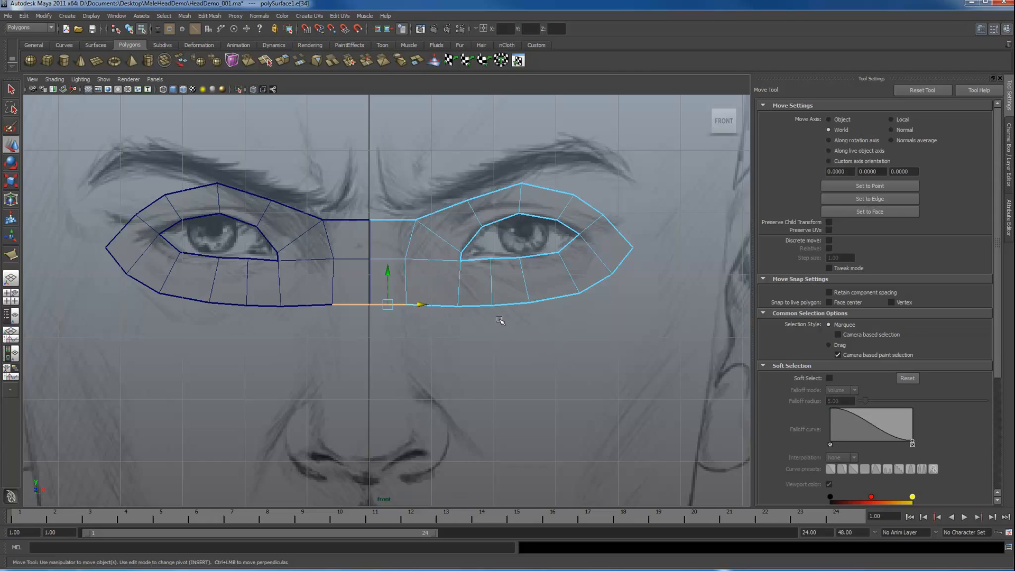
left_click_drag(389, 272, 388, 229)
left_click(379, 259)
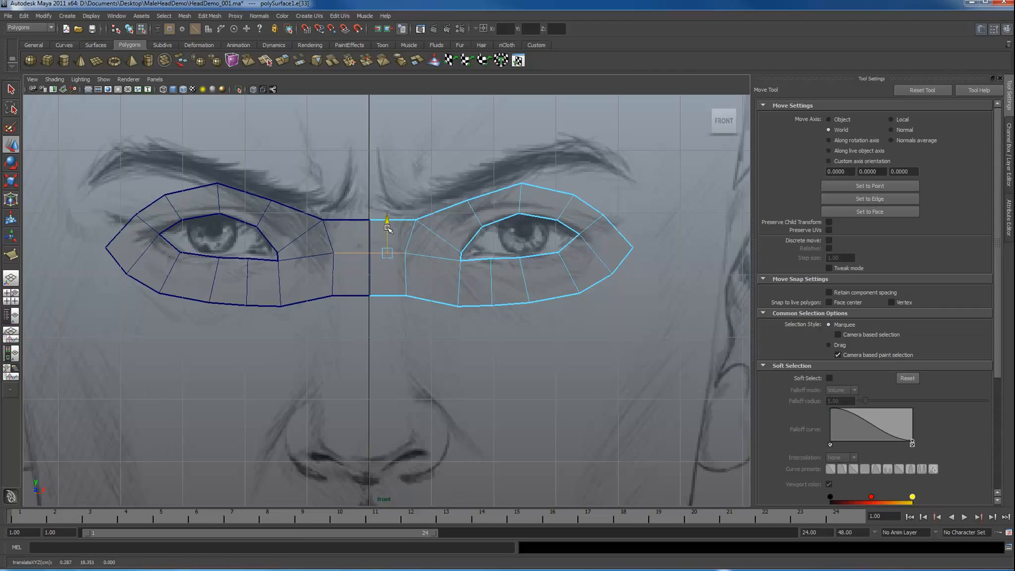
Raise the nose bridge's lower vertices, on the centre line and beside it, and the ring's bottom vertex below the inner eye corner.
key("F9")
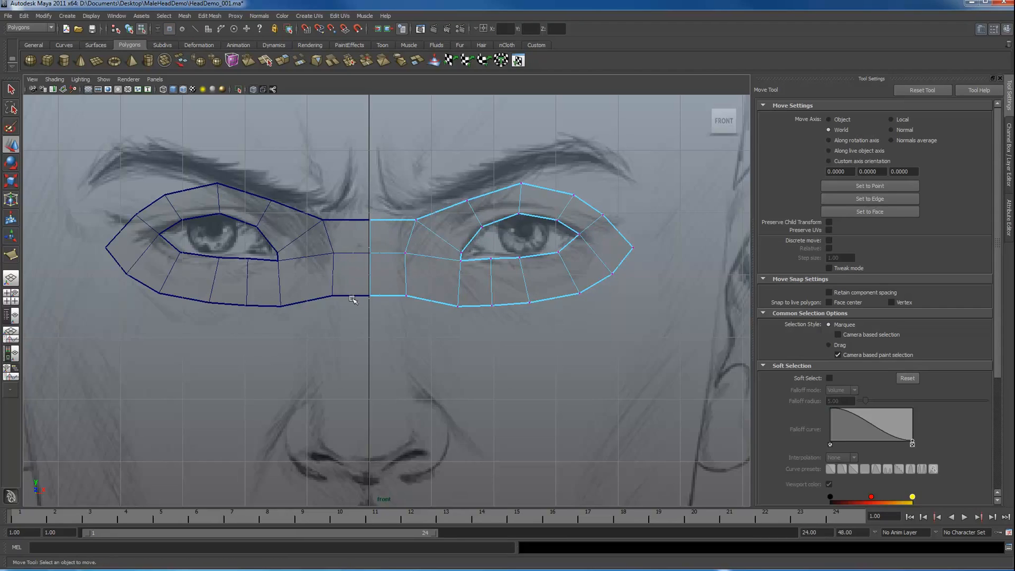
left_click_drag(353, 299, 369, 240)
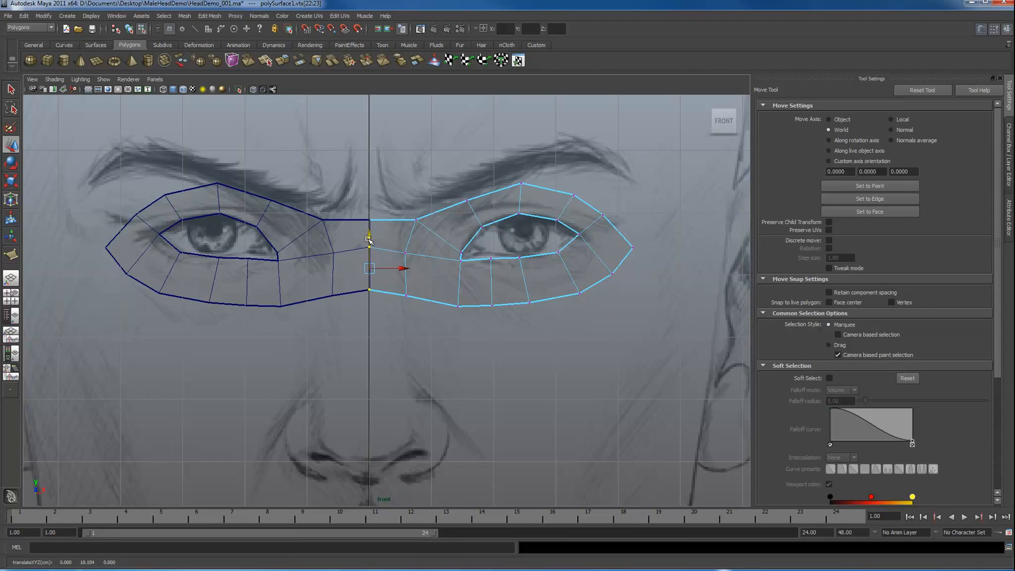
left_click_drag(396, 306, 406, 237)
left_click(459, 304)
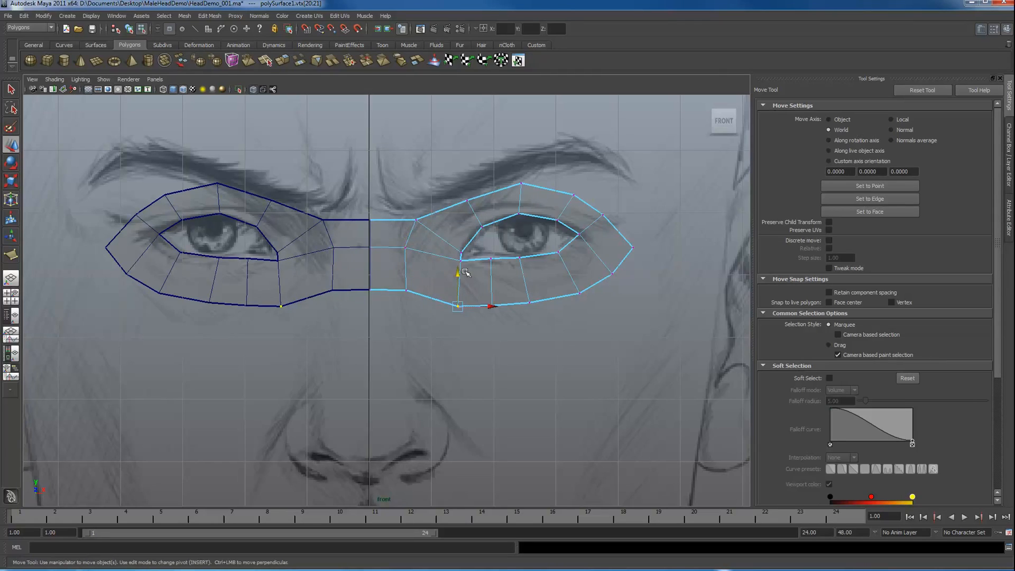
left_click_drag(456, 277, 456, 269)
Extrude the bottom edge of the nose bridge straight down to just above the nostril.
key("F10")
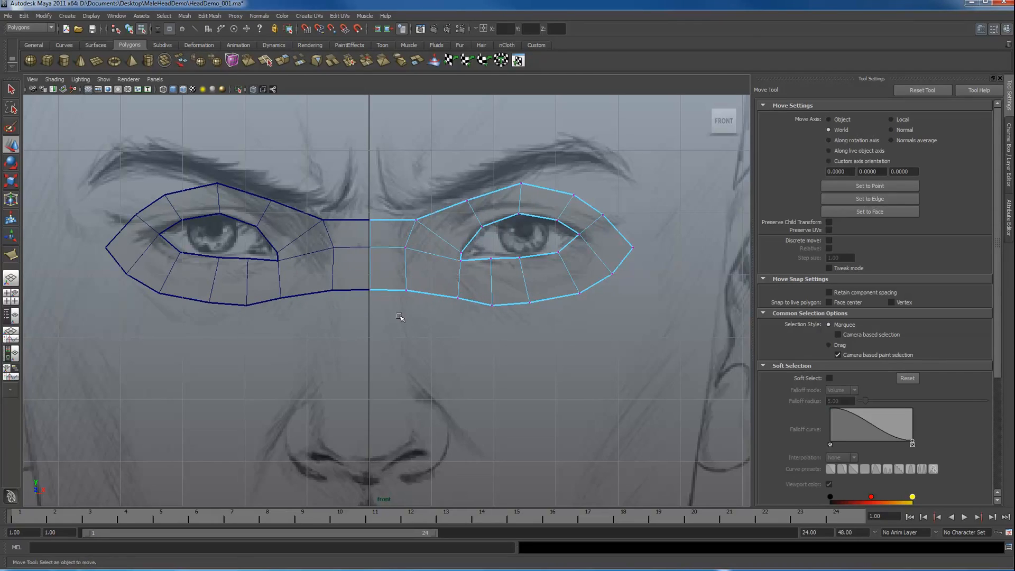
left_click(389, 288)
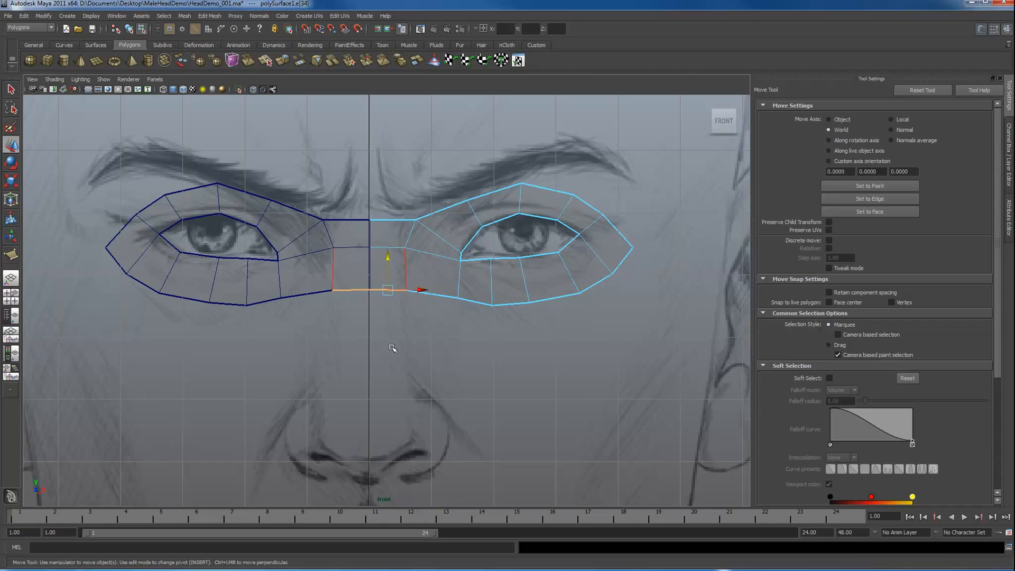
left_click(281, 62)
middle_click_drag(423, 241, 422, 196, "alt")
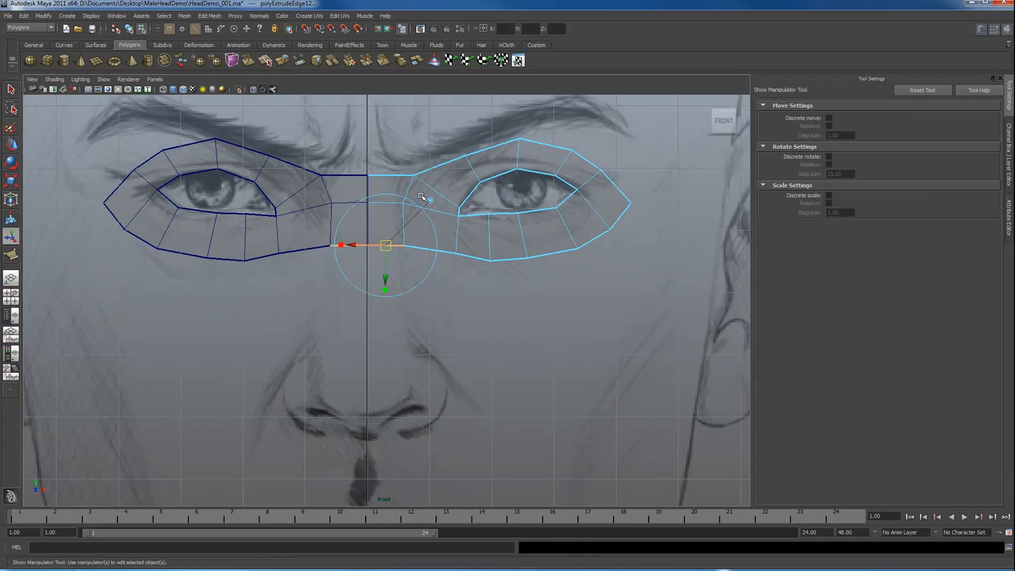
left_click_drag(386, 200, 367, 317)
Raise the nose strip's bottom vertex on the centre line slightly, and select the strip's bottom edge.
key("F9")
left_click(367, 343)
key("w")
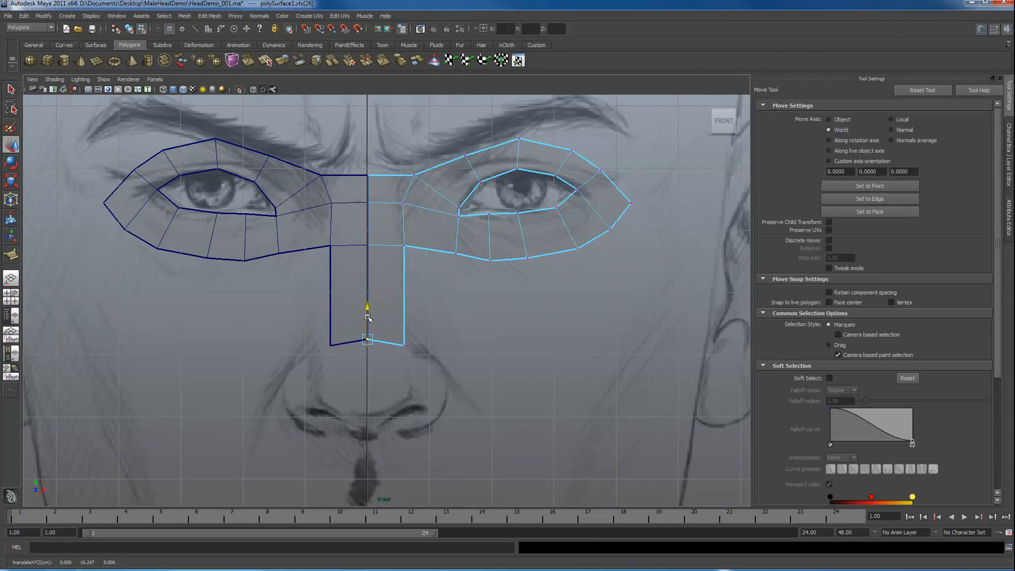
key("F10")
left_click(392, 345)
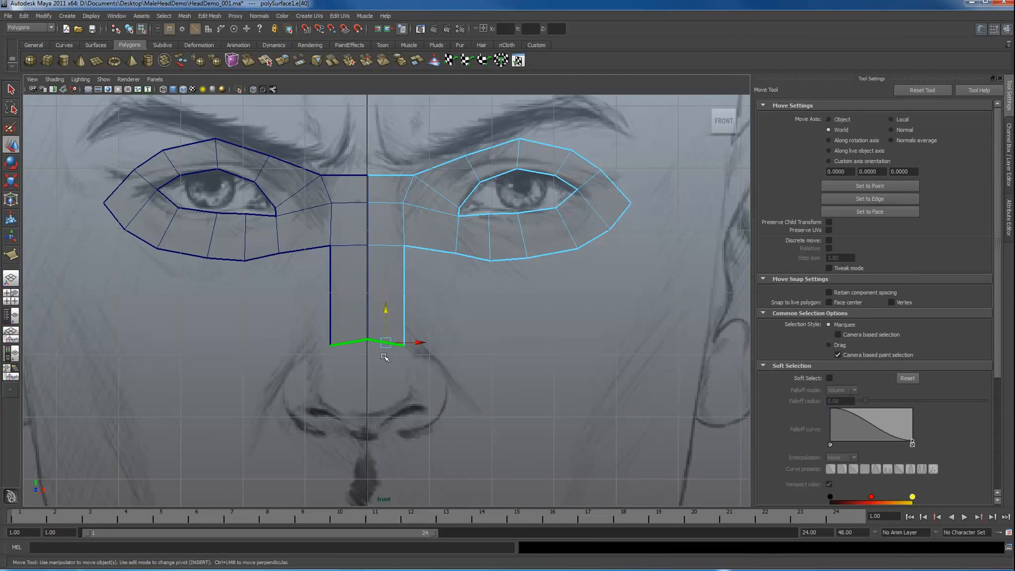
Extrude the nose strip's bottom edge straight down to the top of the nostrils.
middle_click_drag(359, 370, 359, 277, "alt")
left_click(282, 60)
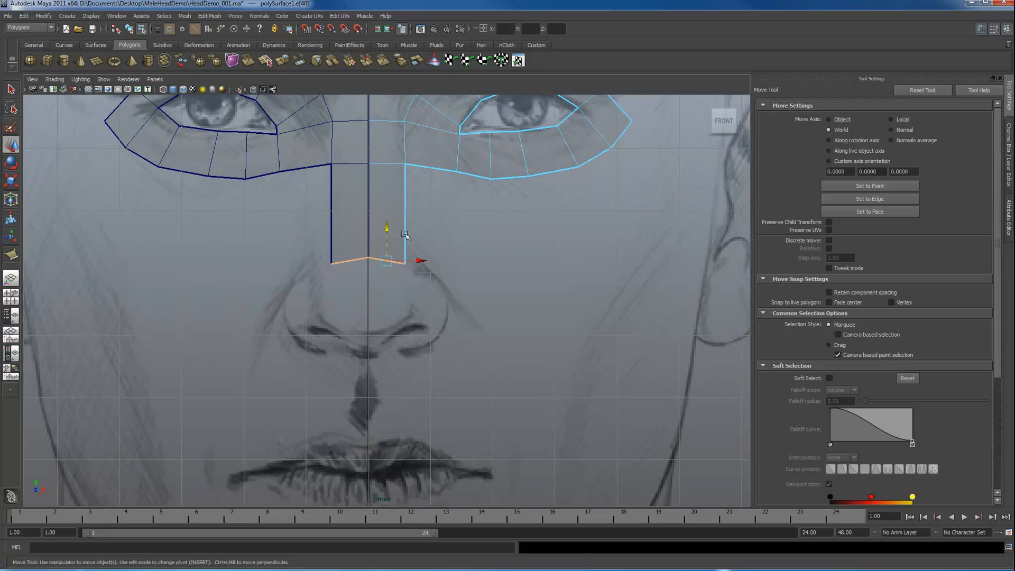
left_click(432, 216)
left_click_drag(387, 233, 381, 292)
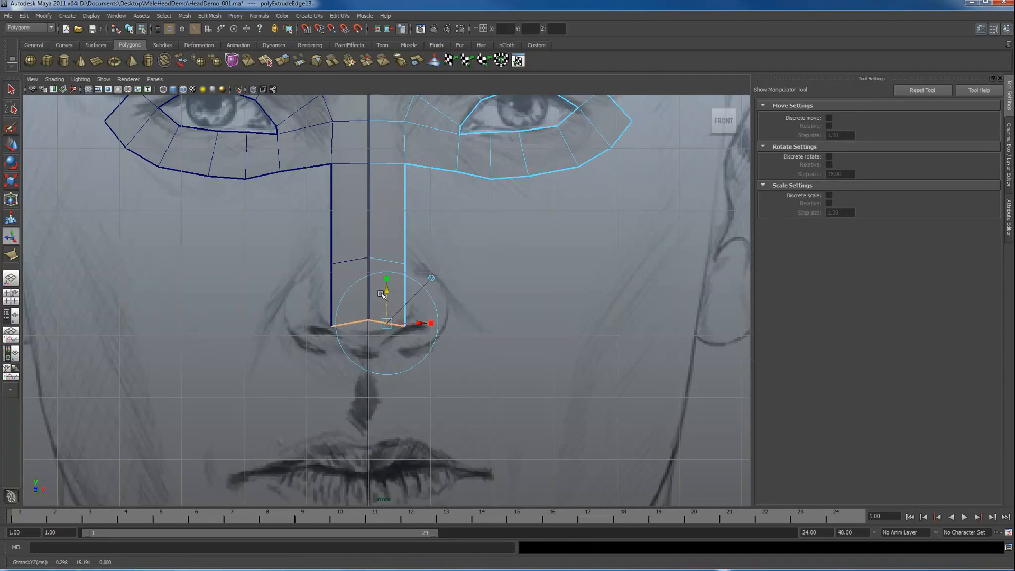
Lower the nose strip's bottom vertex on the centre line slightly below its neighbours.
left_click(365, 303)
left_click_drag(373, 332, 374, 333)
key("w")
left_click_drag(369, 292, 369, 303)
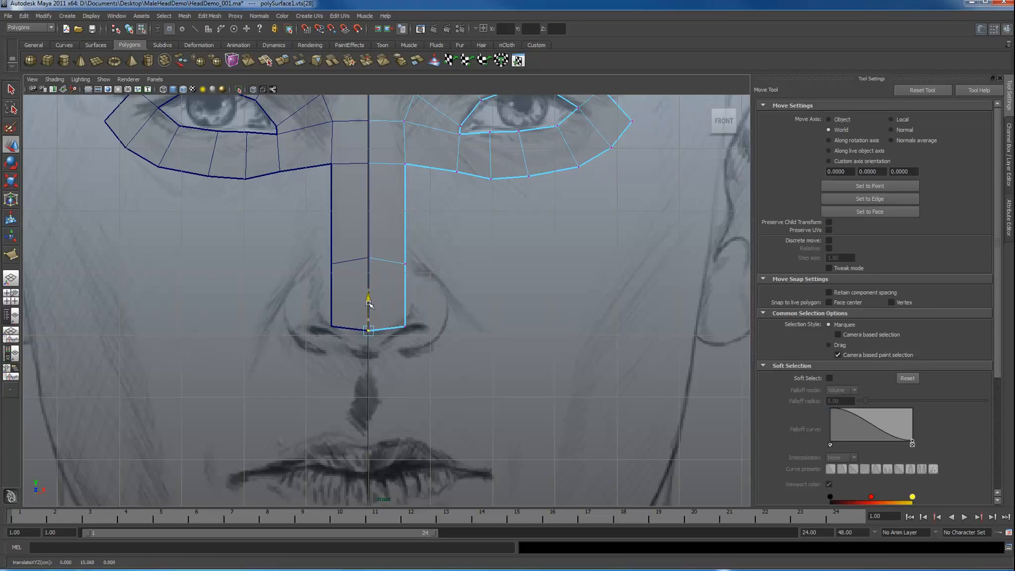
Extrude the nose strip's bottom edge down to the base of the nose.
key("F10")
left_click(396, 329)
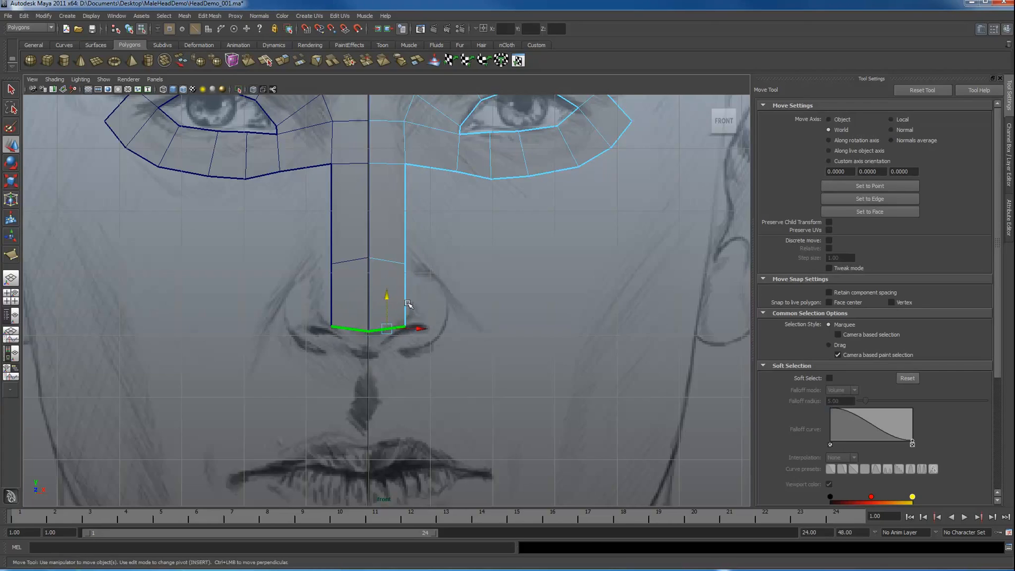
key("g")
middle_click_drag(389, 297, 381, 322)
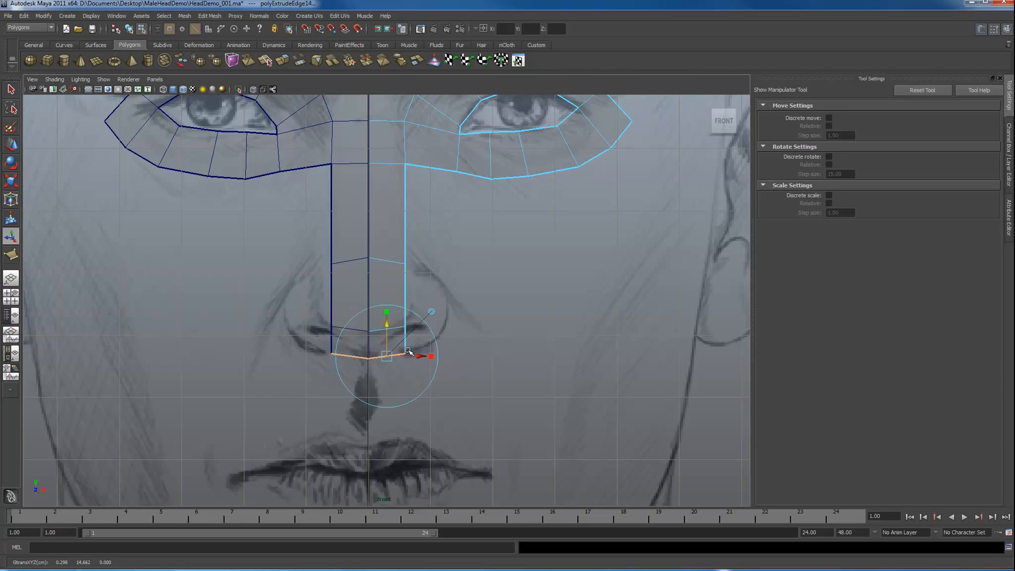
Move the outer bottom vertex at the nose base inward, close to the centre line, tapering the strip between the nostrils.
key("F9")
key("w")
left_click(405, 353)
left_click_drag(430, 352, 405, 354)
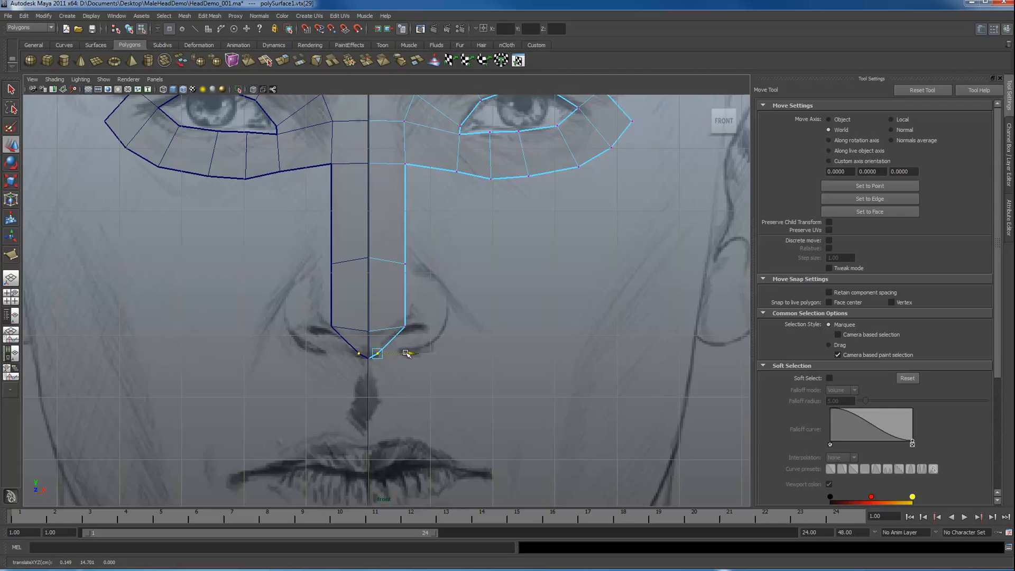
left_click_drag(382, 322, 378, 325)
left_click(420, 299)
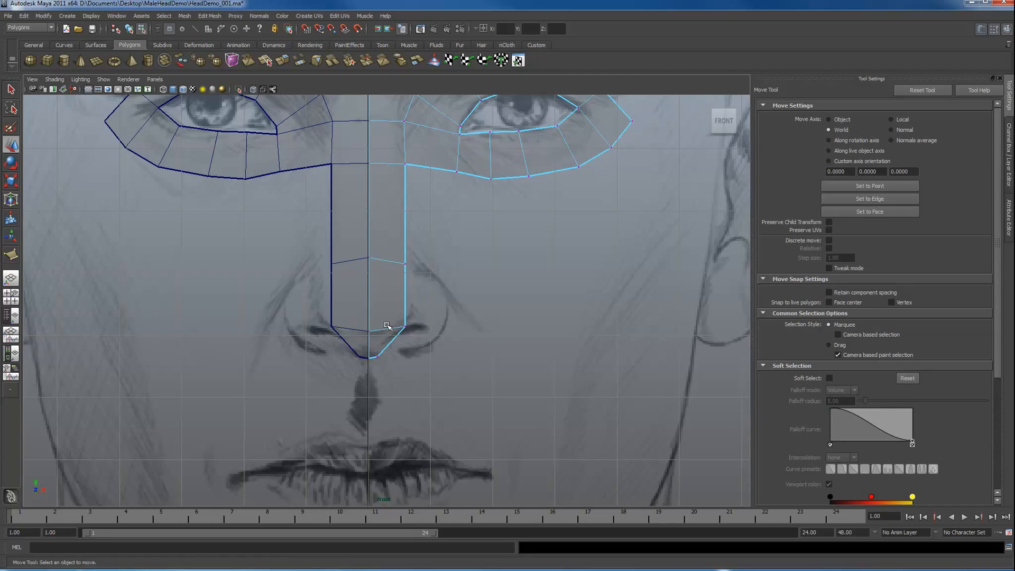
Extrude the nose strip's side edge above the nostril outward to start the nostril wing.
key("F10")
left_click(407, 303)
key("g")
left_click(451, 251)
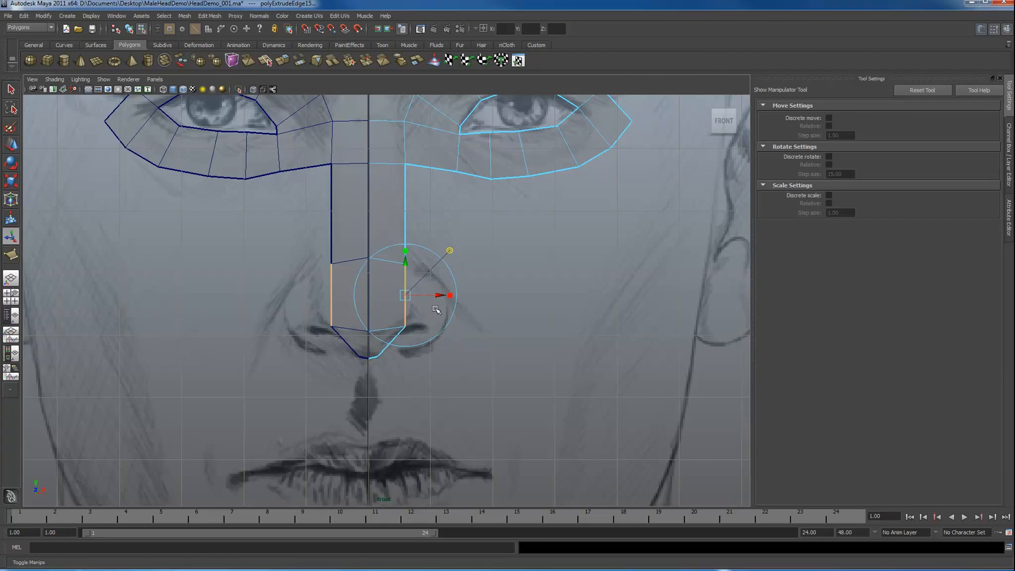
left_click_drag(439, 295, 460, 297)
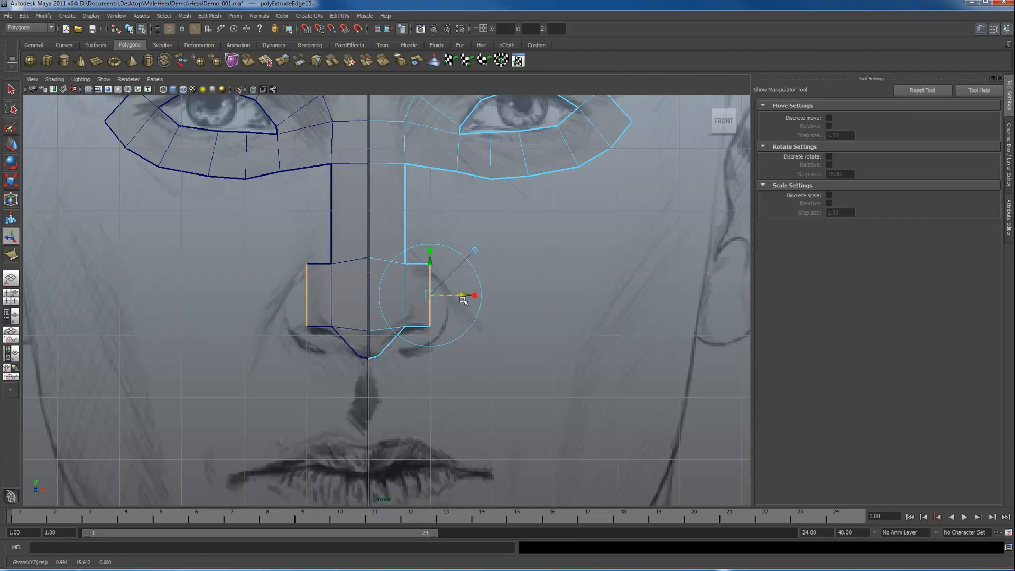
Lower the nostril wing's upper outer vertex to the drawn contour and shift its lower outer vertex slightly inward.
left_click(446, 254)
key("w")
left_click(429, 263)
left_click_drag(430, 231, 429, 245)
left_click(429, 326)
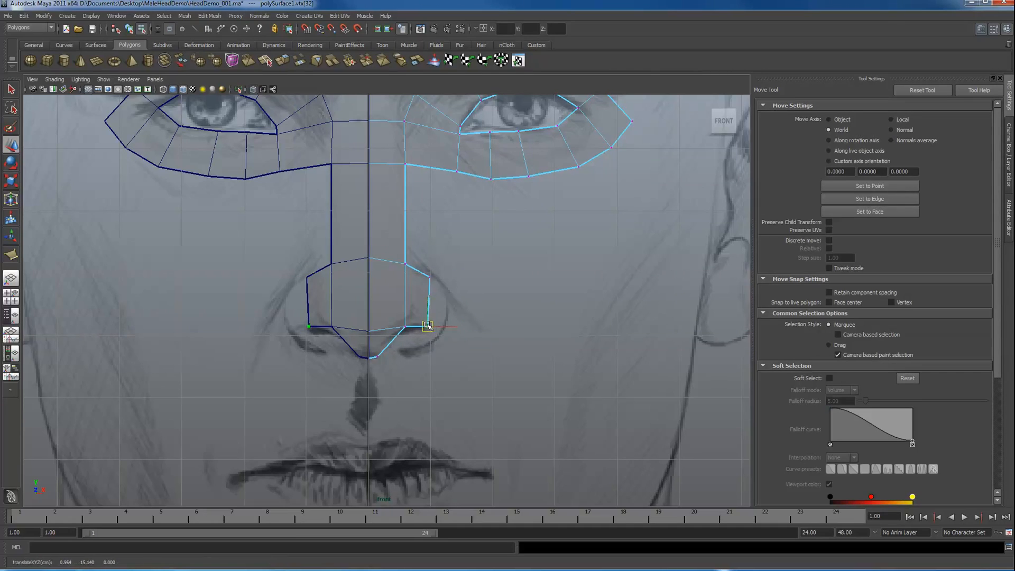
left_click(411, 290)
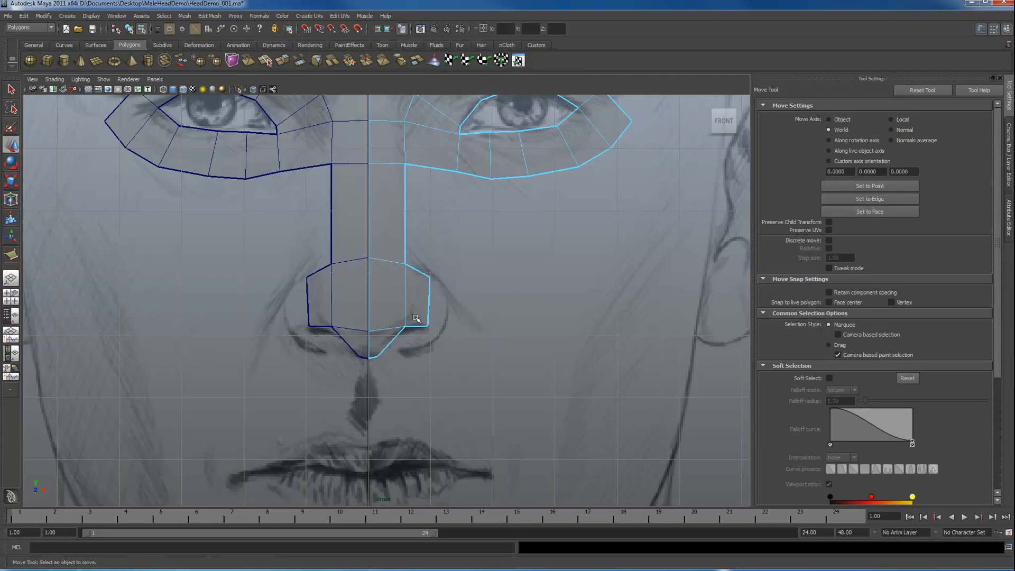
Extrude the nostril wing's outer edge diagonally outward and down to the drawn edge of the nostril.
key("F10")
left_click(440, 314)
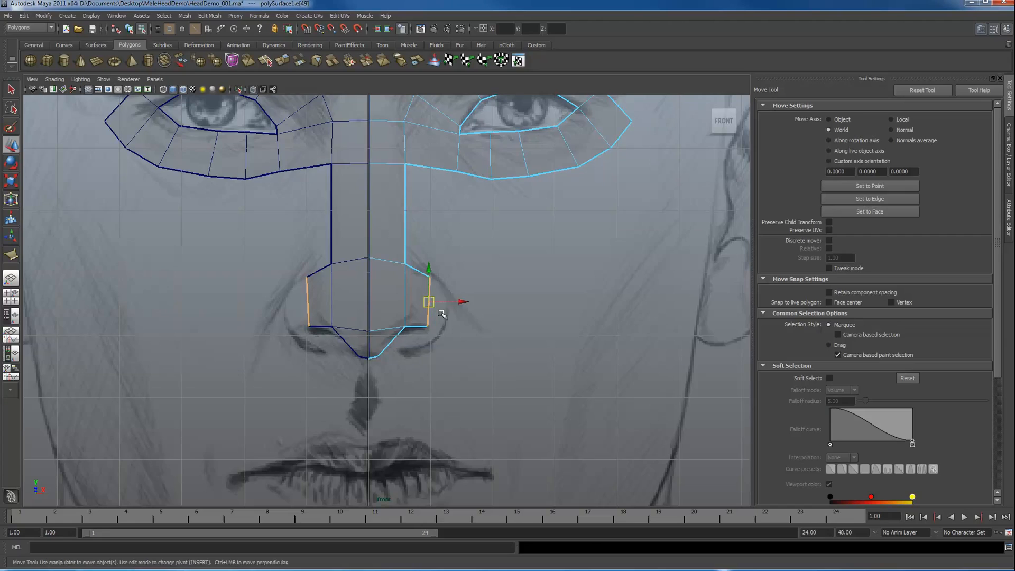
key("g")
left_click_drag(428, 302, 443, 317)
Adjust the nostril wing's two new outer vertices, lower and upper, to fit the drawn nostril contour.
key("F9")
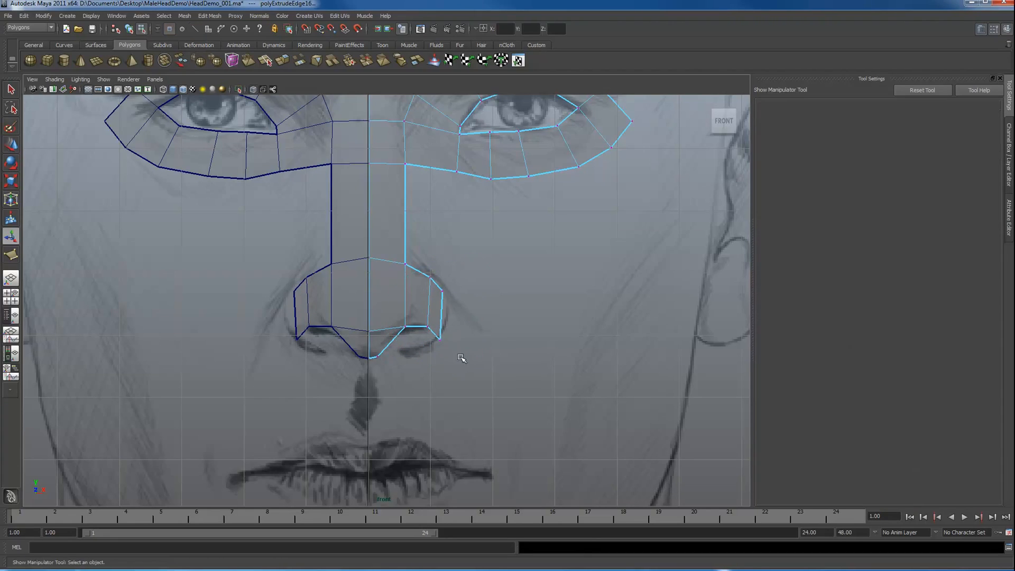
key("w")
left_click(436, 338)
left_click_drag(437, 338, 448, 304)
Extrude the short edge at the nose base down to the upper lip and move its outer vertex onto the lip peak.
key("F8")
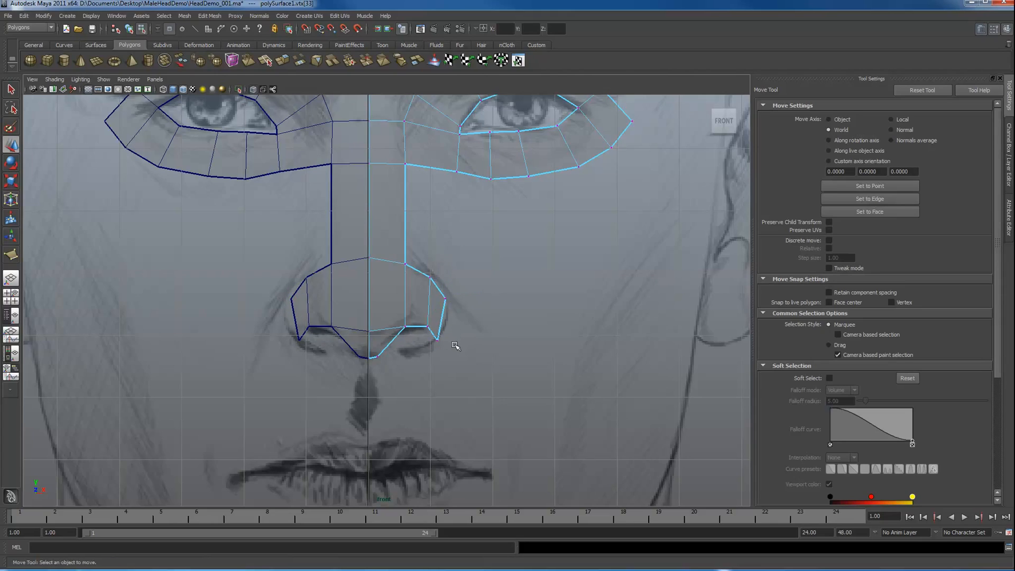
left_click(372, 358)
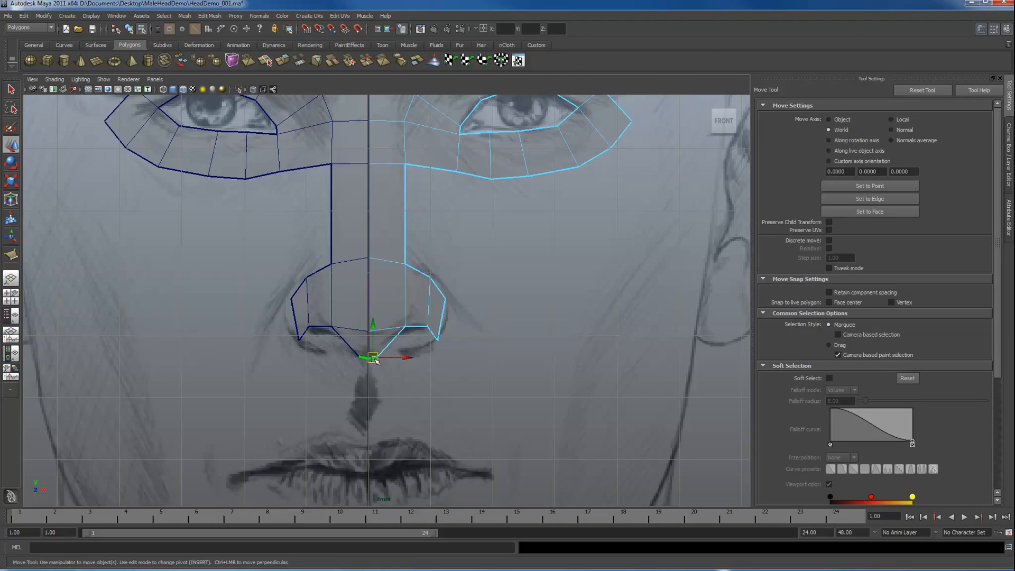
key("g")
left_click(418, 313)
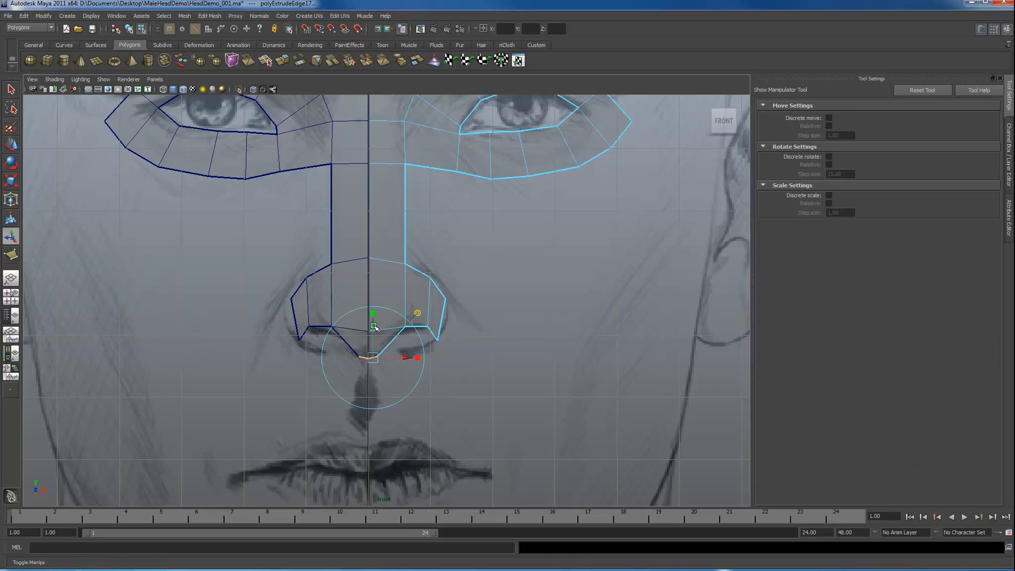
left_click_drag(372, 326, 402, 438)
key("F9")
key("w")
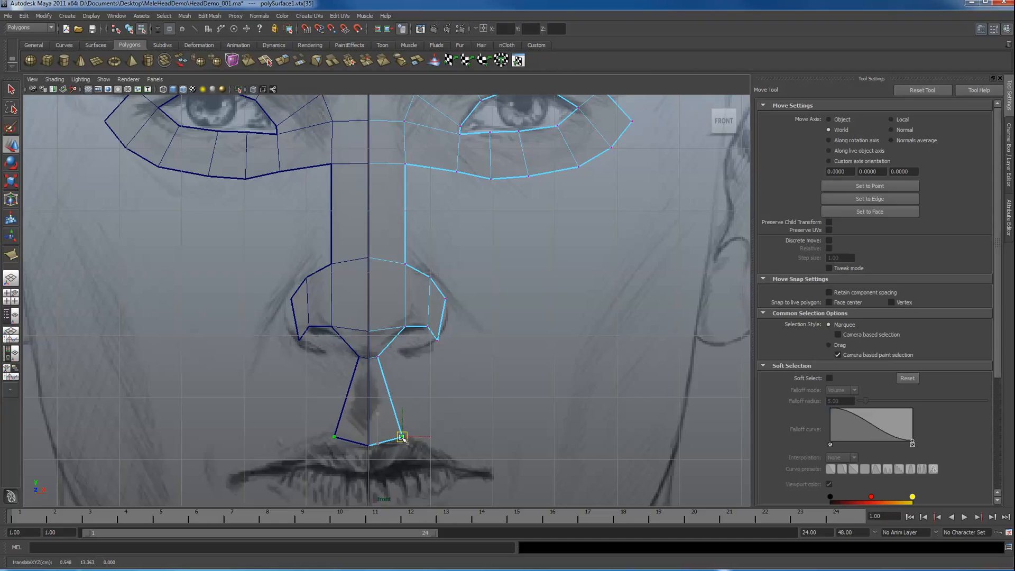
Extrude the side edge of the philtrum outward to form a face between the nostril and the upper lip.
key("F8")
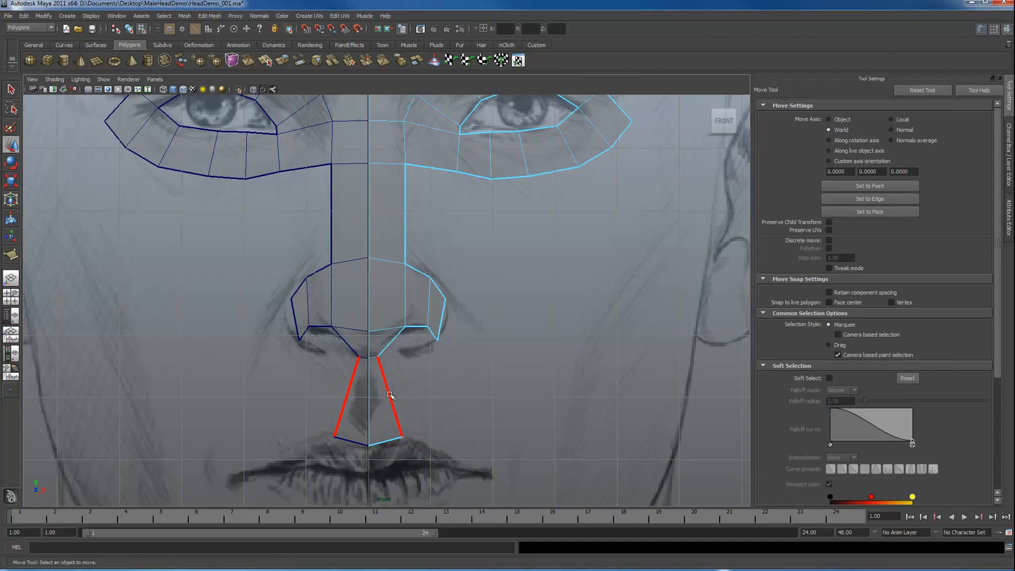
left_click(390, 396)
key("g")
left_click(434, 352)
left_click_drag(398, 396, 454, 397)
Place the new face's upper outer vertex on the nostril wing's lowest vertex and its lower outer vertex on the upper lip contour.
left_click(422, 357)
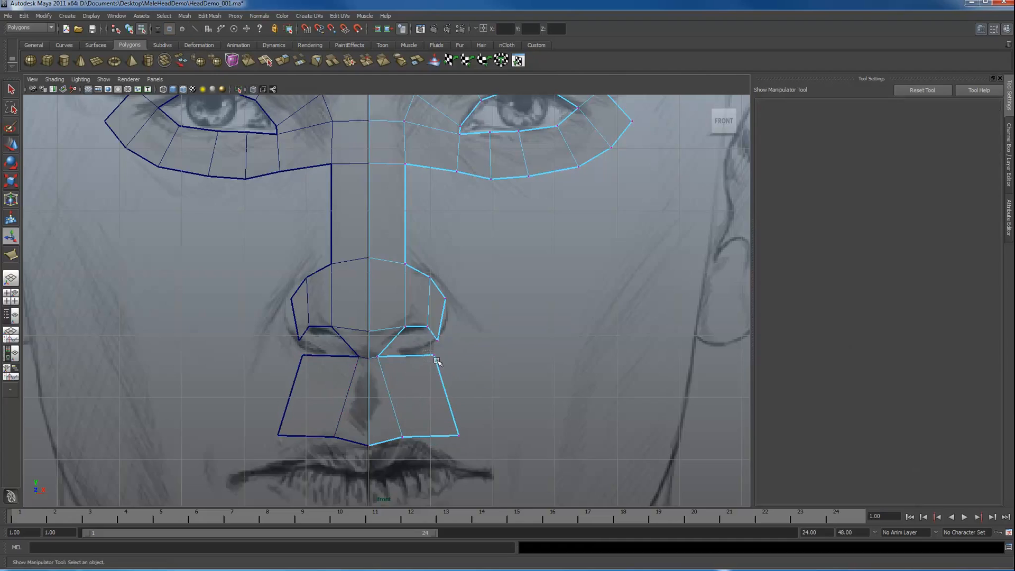
left_click(434, 356)
key("w")
left_click_drag(434, 355, 438, 340)
left_click(458, 435)
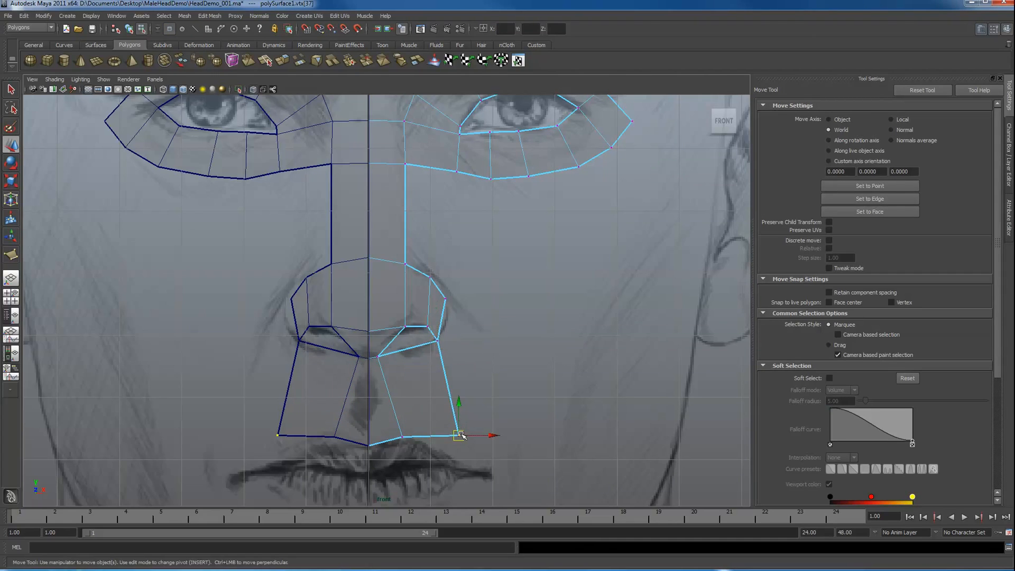
left_click_drag(458, 435, 453, 456)
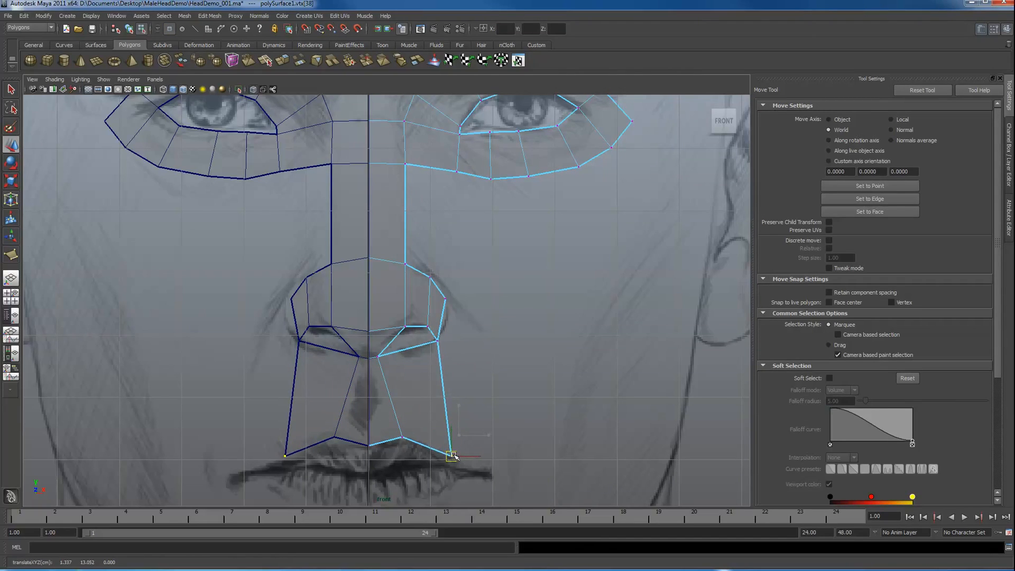
Insert a horizontal edge loop midway across the faces between the nose base and the upper lip.
left_click(464, 379)
left_click(444, 383)
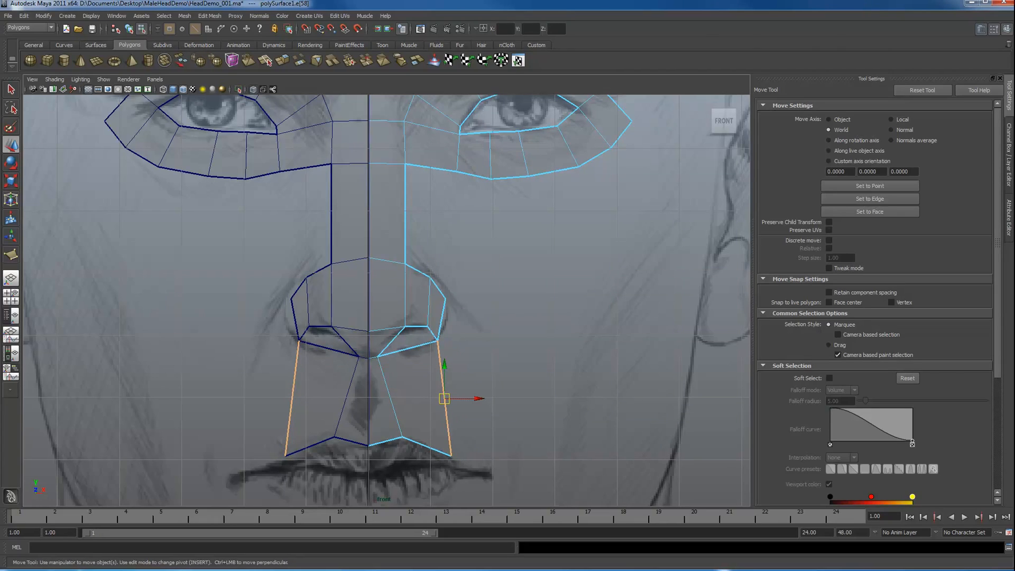
left_click(465, 390)
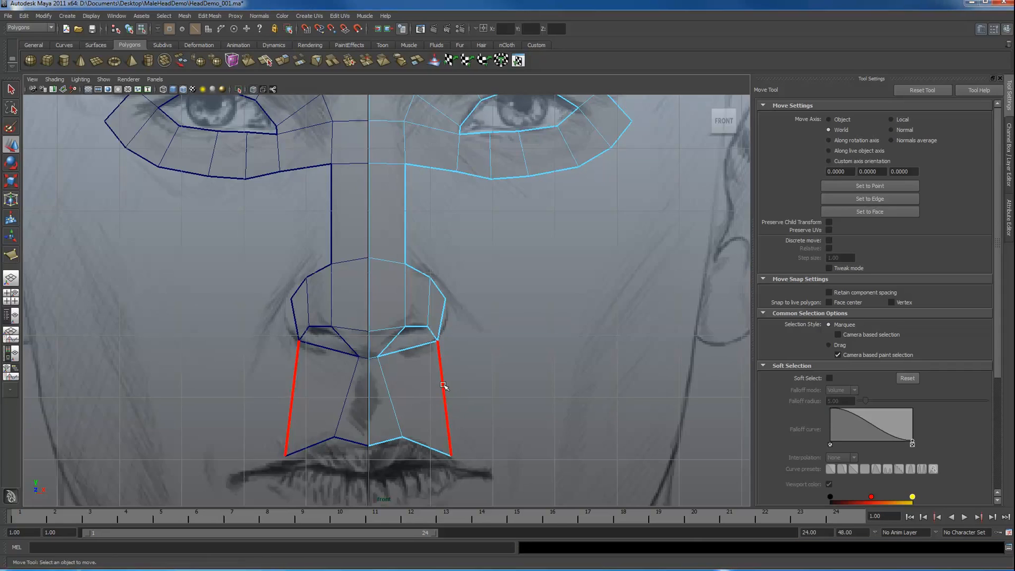
left_click(443, 385)
key("ctrl+z")
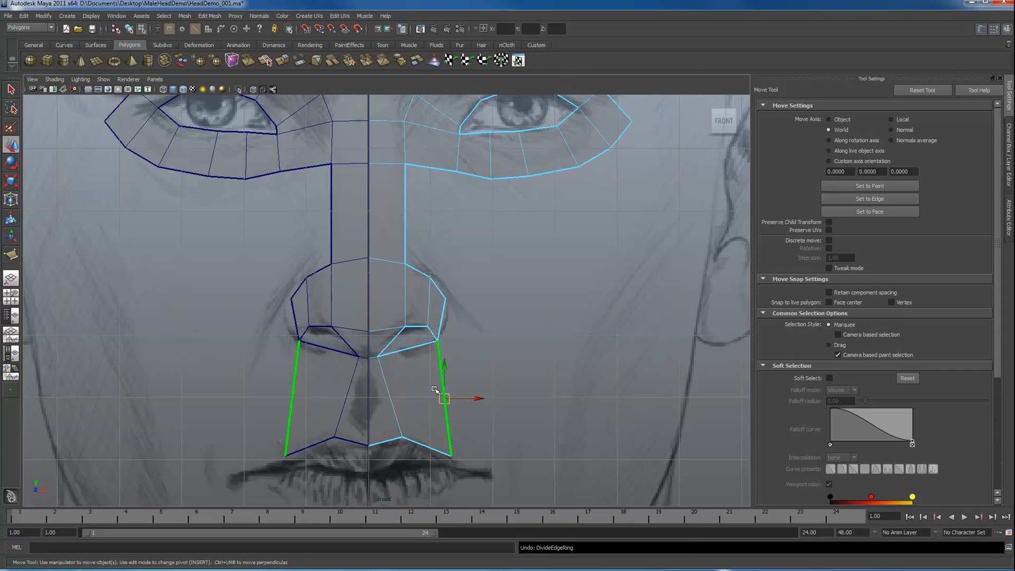
left_click(429, 397)
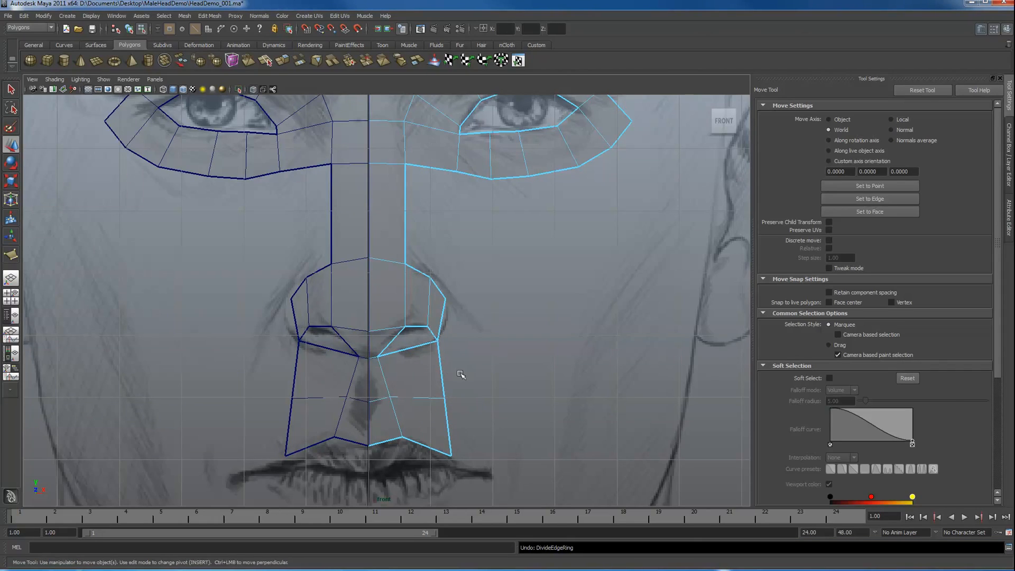
Move the new loop's outer vertex outward and up, and its vertex beside the philtrum slightly inward and down.
key("F9")
left_click_drag(441, 404, 453, 383)
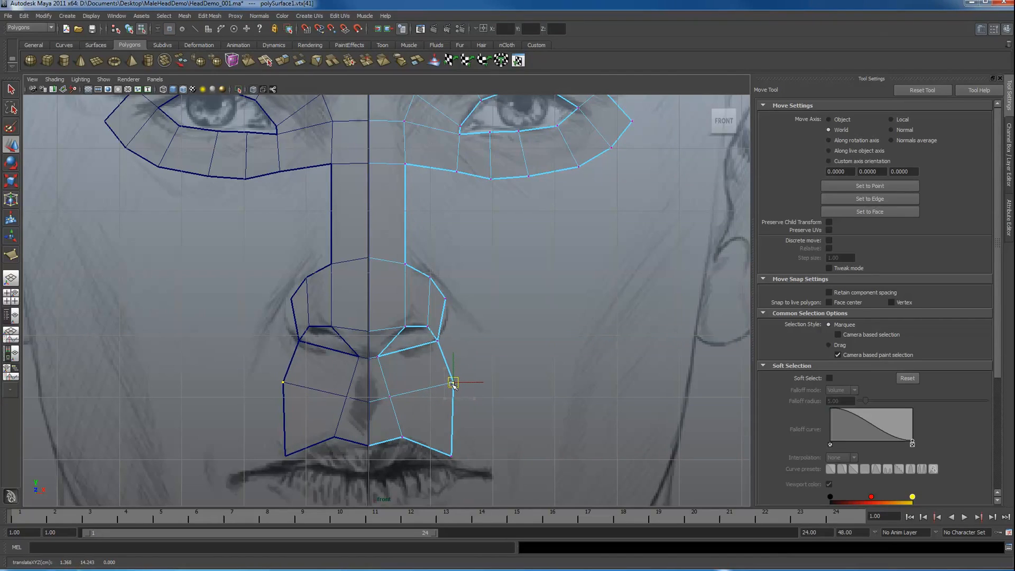
left_click(390, 397)
left_click_drag(391, 398, 387, 402)
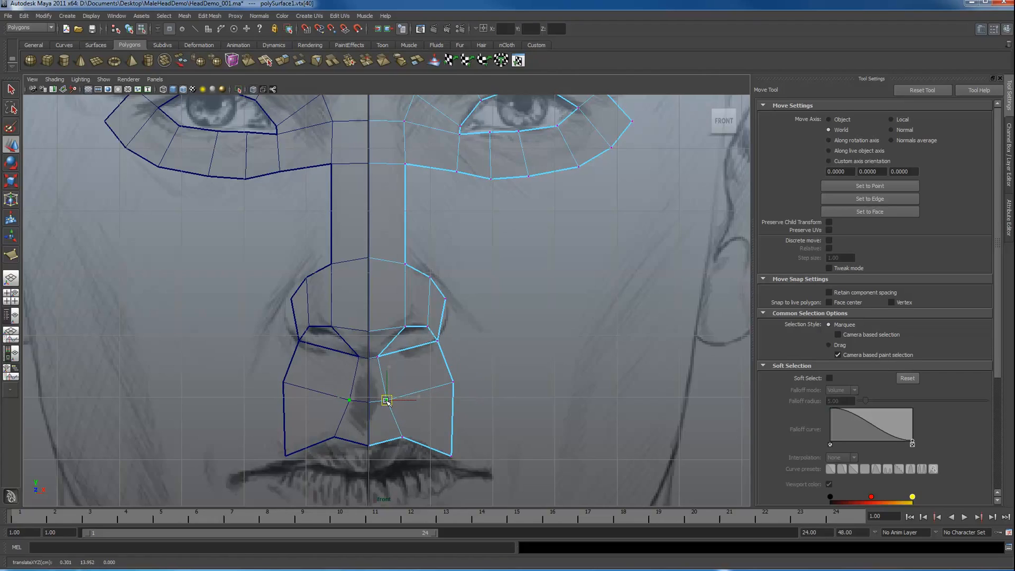
Extrude the short outer edge just below the nostril wing outward onto the cheek.
key("F10")
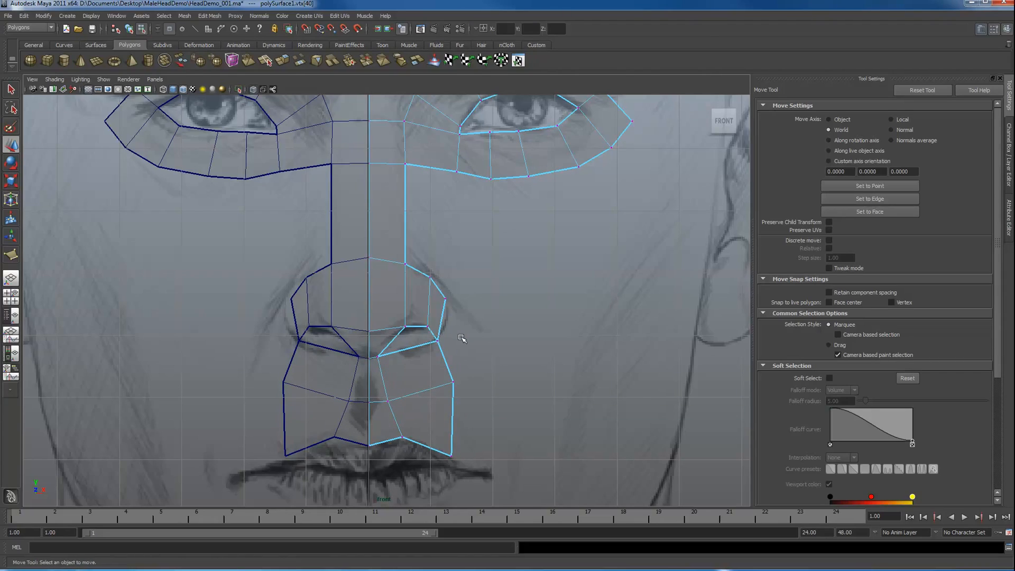
left_click(445, 360)
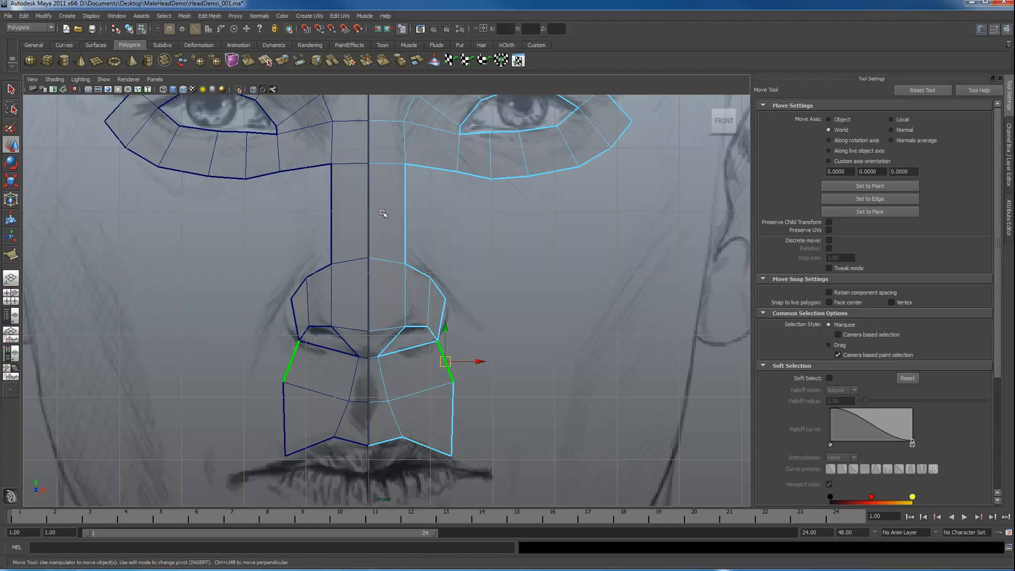
left_click(299, 61)
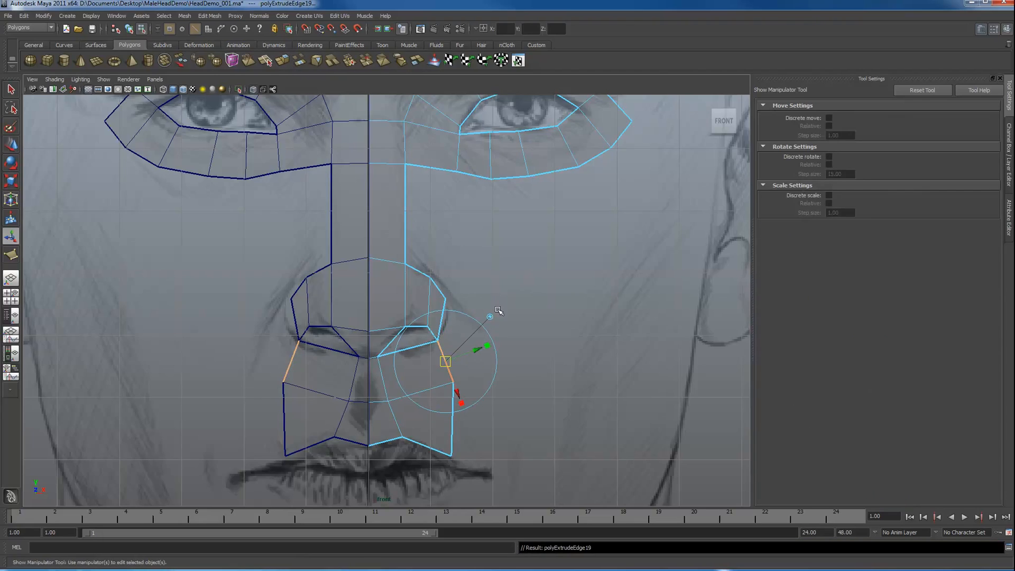
left_click(493, 323)
key("ctrl+z")
left_click(491, 318)
left_click_drag(447, 362, 446, 300)
Raise the cheek face's outer corner beside the nostril and align its upper vertex with the nostril wing's outermost vertex.
left_click(468, 303)
key("w")
left_click(466, 316)
left_click(482, 358)
left_click_drag(482, 358, 484, 343)
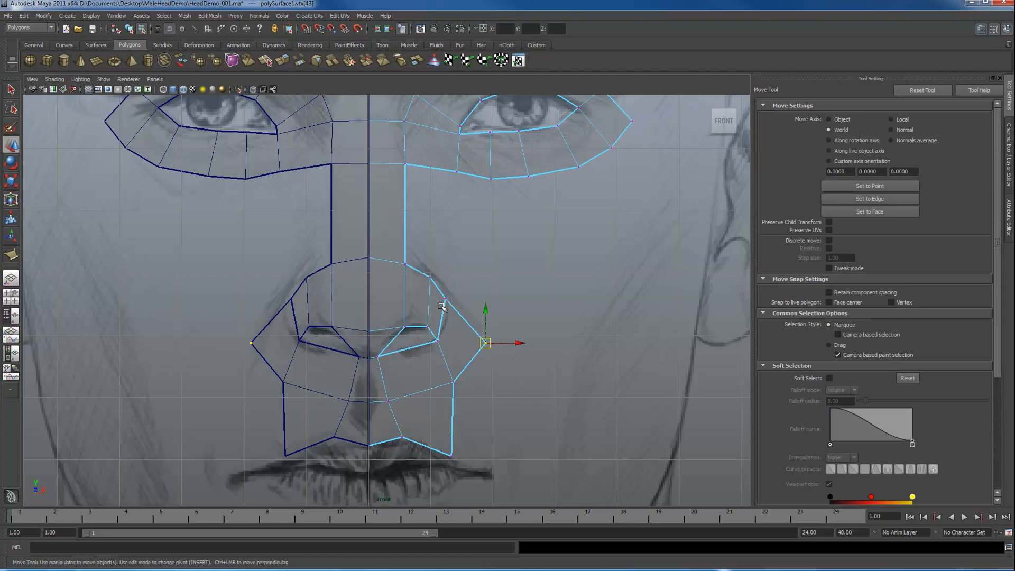
left_click(446, 300)
left_click_drag(445, 300, 446, 299)
Extrude the two outer edges below the nostril wing and beside the upper lip outward onto the cheek.
key("F10")
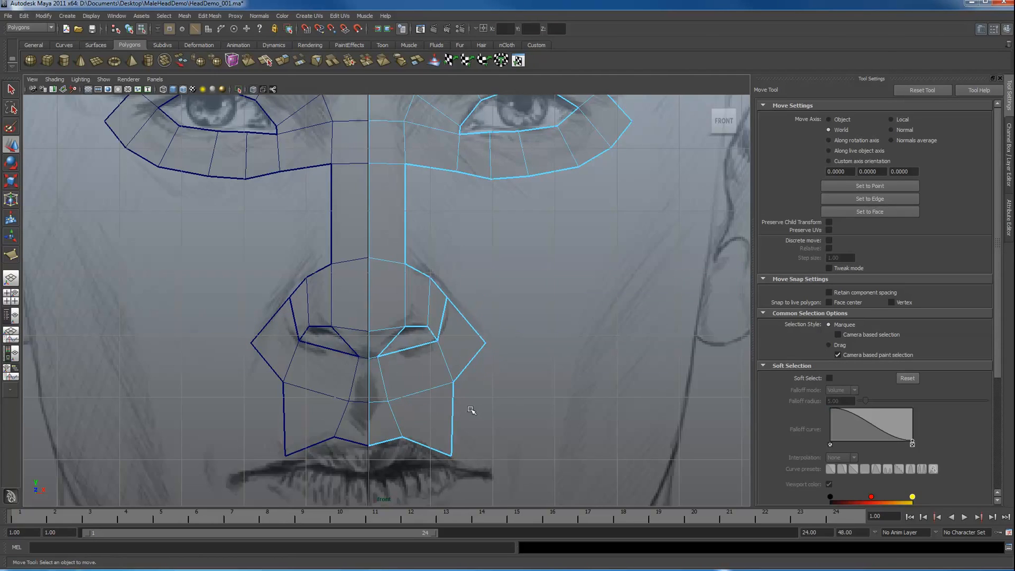
left_click(466, 368)
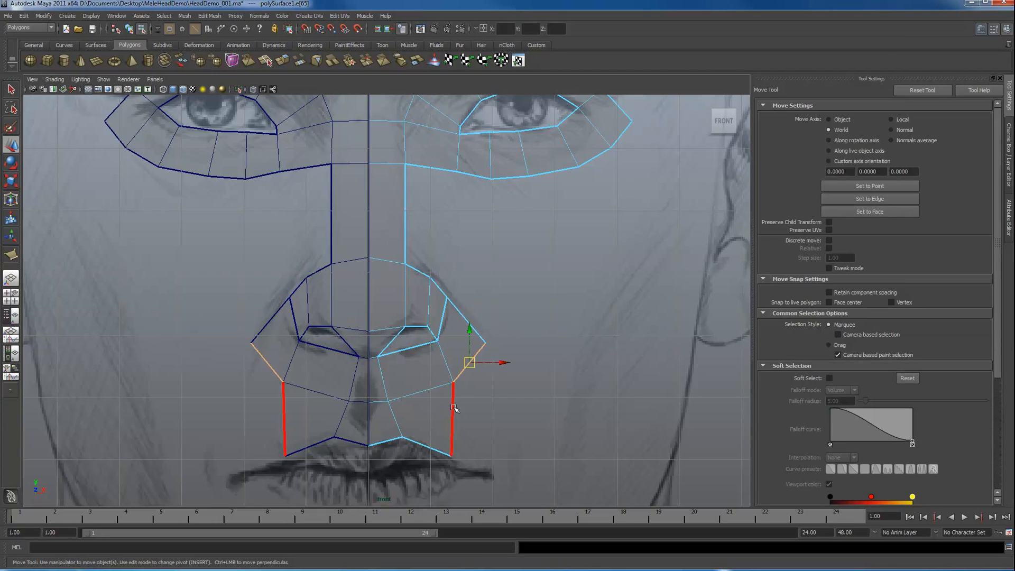
left_click(453, 415, "shift")
key("g")
key("ctrl+z")
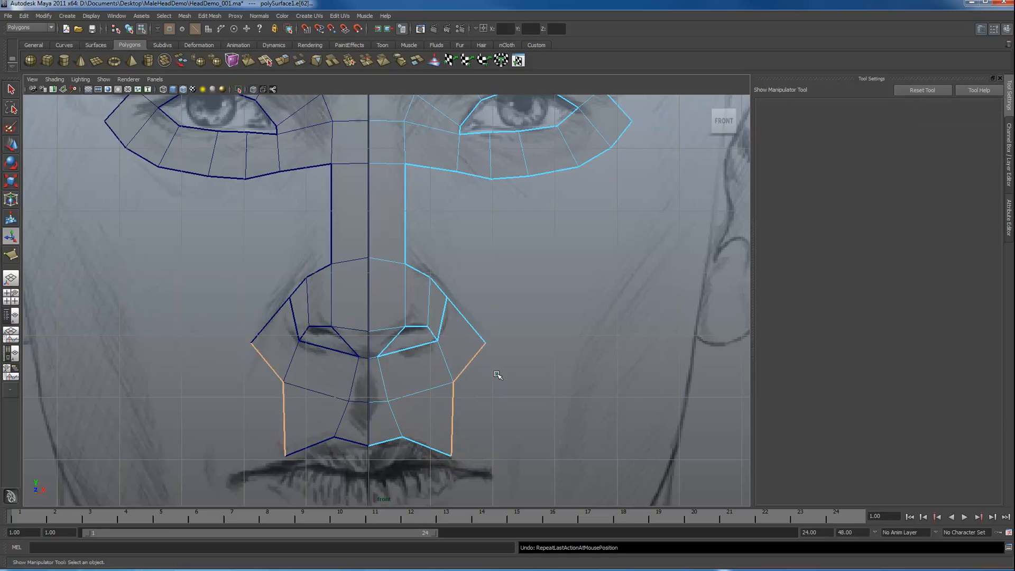
key("g")
middle_click_drag(494, 387, 504, 307, "alt")
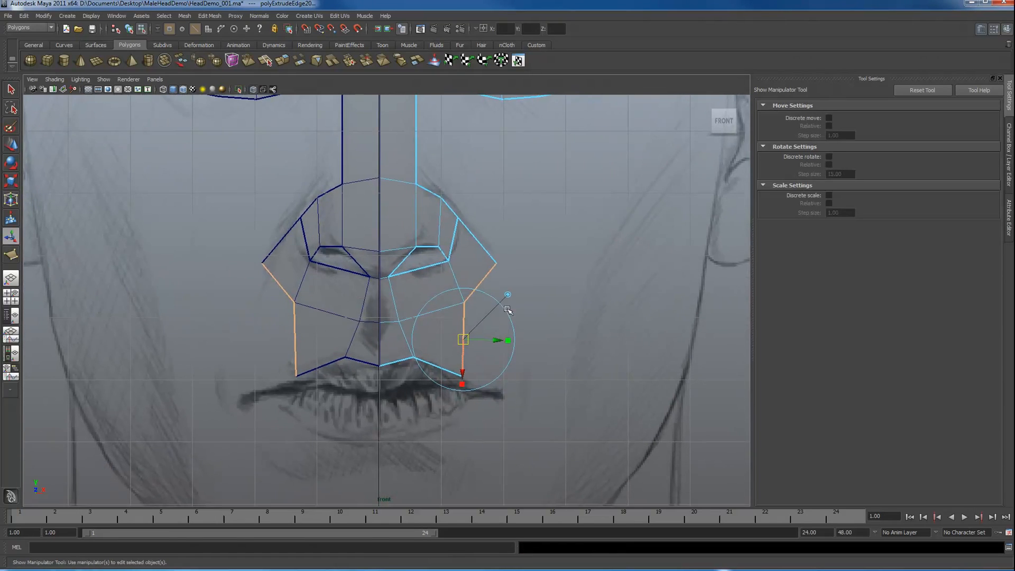
left_click(508, 296)
left_click_drag(479, 319, 519, 342)
Move the extruded vertices down around the mouth corner, placing the lowest one on the corner and the outermost just above it.
right_click_drag(517, 371, 490, 382)
left_click(501, 398)
key("w")
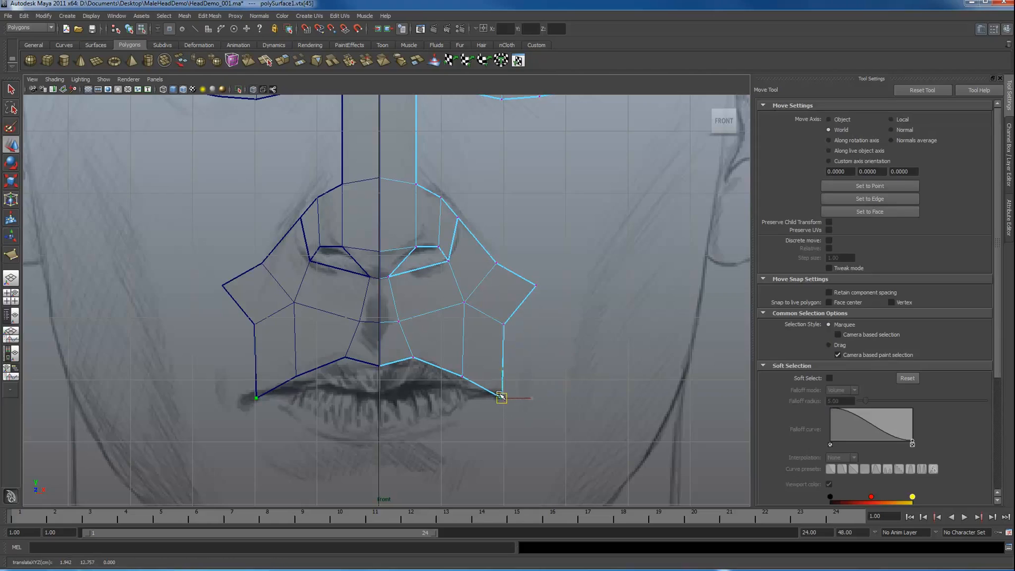
left_click_drag(502, 398, 494, 393)
left_click(505, 324)
left_click_drag(504, 324, 505, 376)
left_click(536, 286)
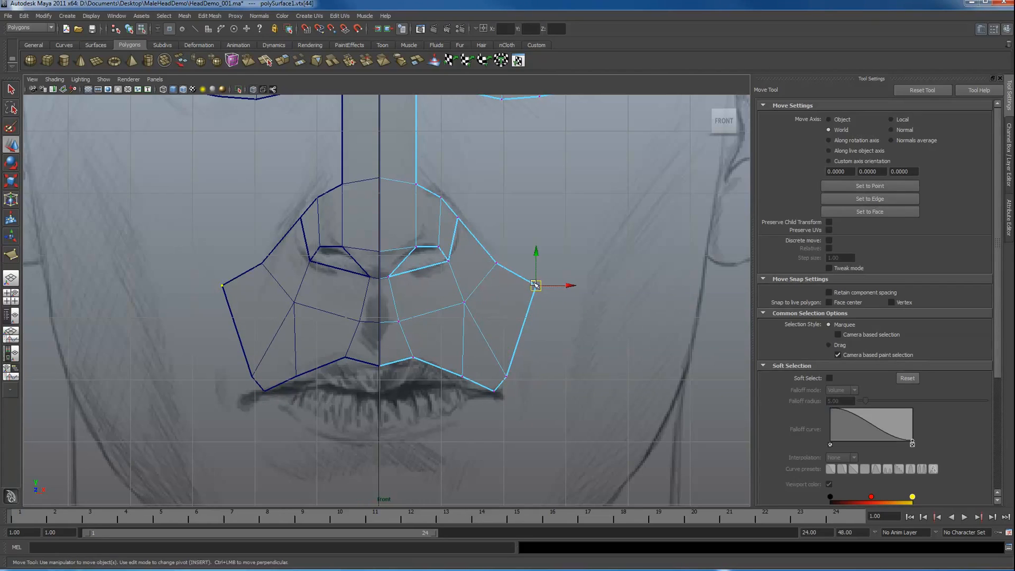
left_click_drag(535, 285, 523, 351)
Extrude the two short edges at the mouth corner and rotate them to turn downward around the corner.
key("F10")
left_click(515, 368)
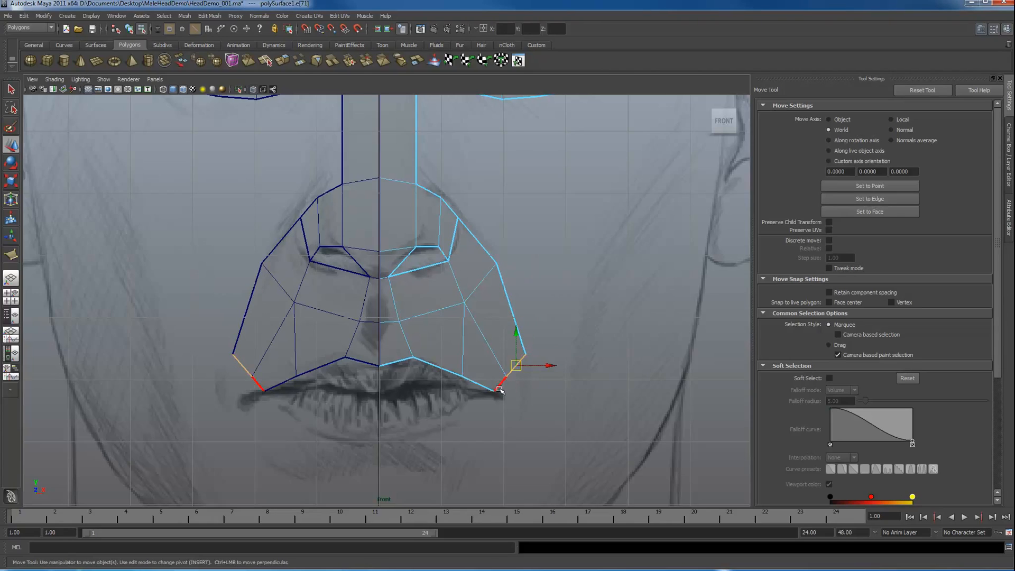
key("ctrl+e")
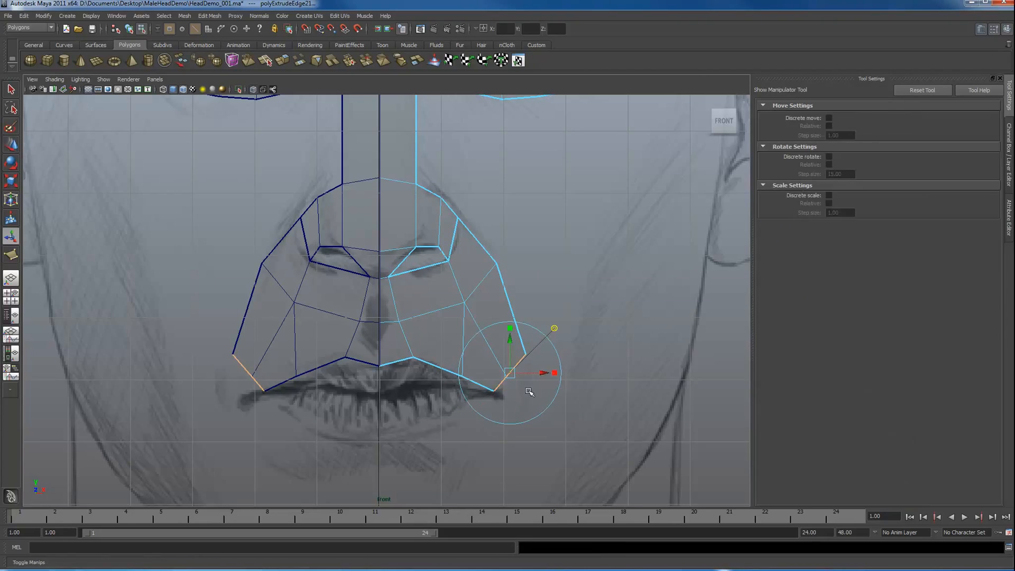
left_click_drag(511, 372, 473, 347)
key("e")
key("w")
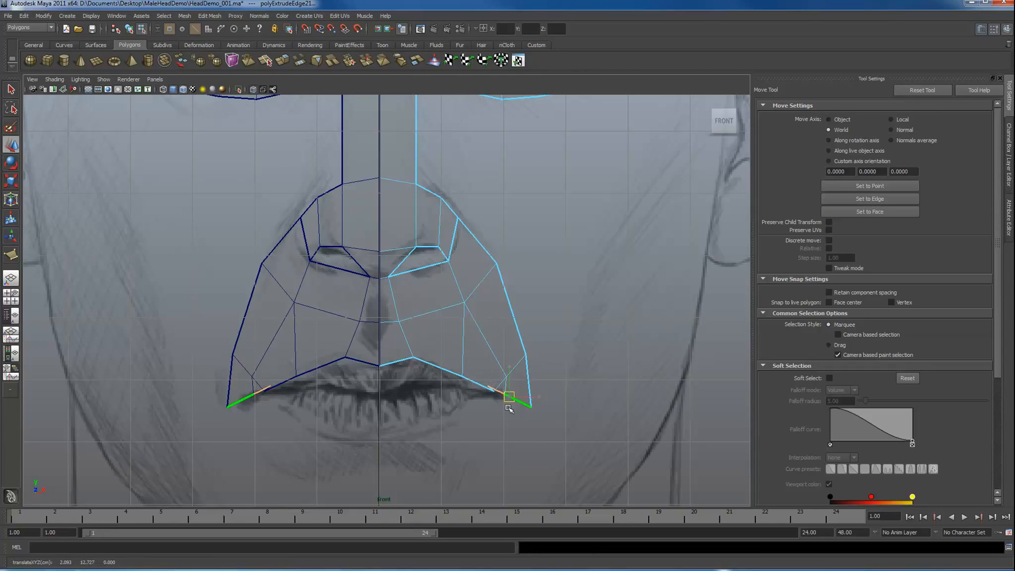
Reposition the new vertices diagonally below the mouth corner and nudge the cheek outline vertices up to the nostril wing.
left_click_drag(508, 408, 525, 428)
left_click(552, 433)
left_click(529, 419)
left_click(525, 353)
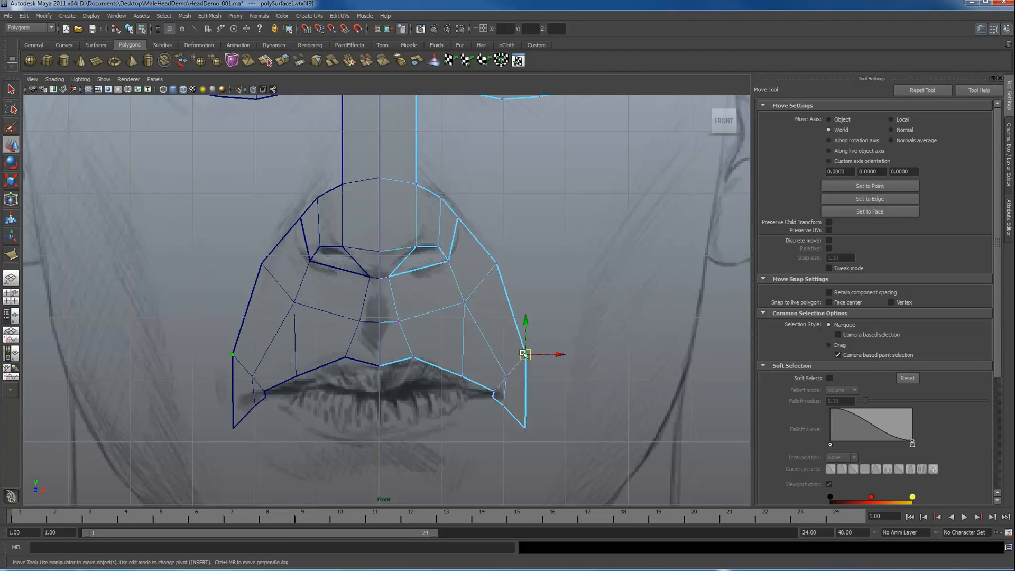
left_click_drag(525, 353, 523, 352)
left_click(494, 263)
left_click_drag(494, 263, 495, 268)
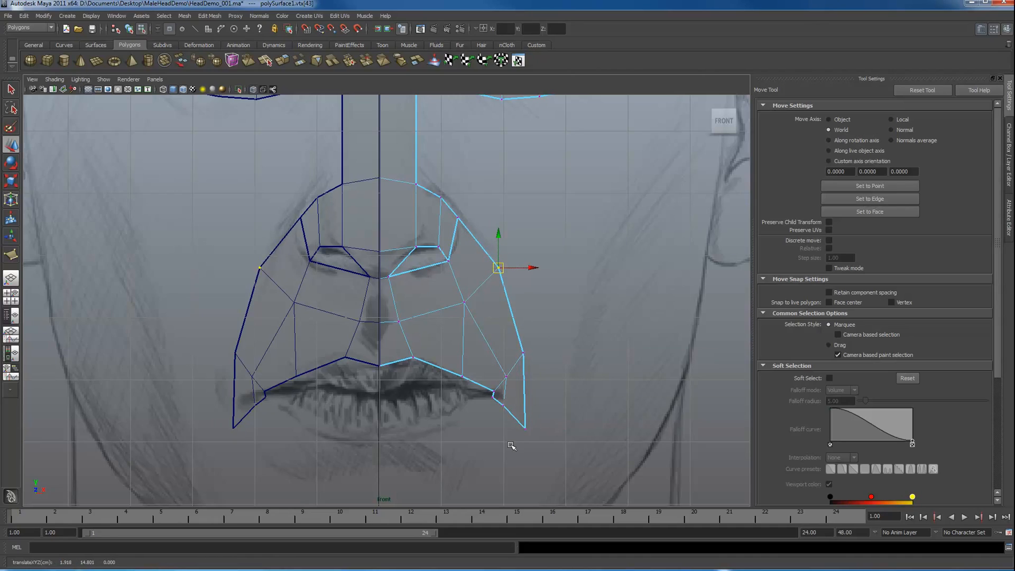
Extrude the two edges below the mouth corner inward beneath the lower lip and rotate them to follow its outline.
mouse_move(507, 427)
right_mouse_down()
mouse_move(504, 408)
mouse_move(511, 439)
right_mouse_up()
left_click(499, 402)
left_click(513, 417, "shift")
left_click(541, 357)
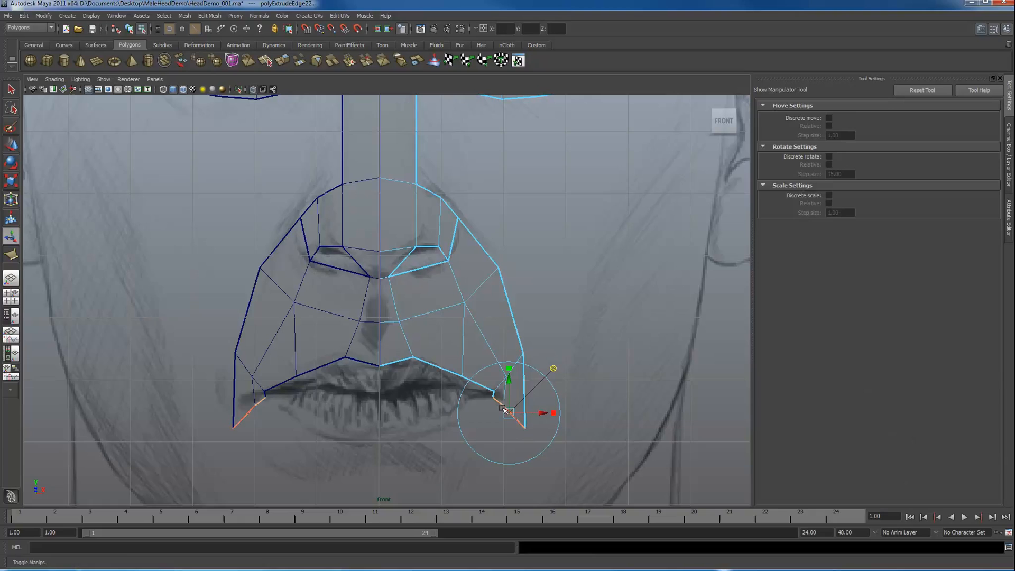
left_click_drag(504, 409, 485, 393)
key("e")
key("w")
left_click_drag(475, 436, 468, 431)
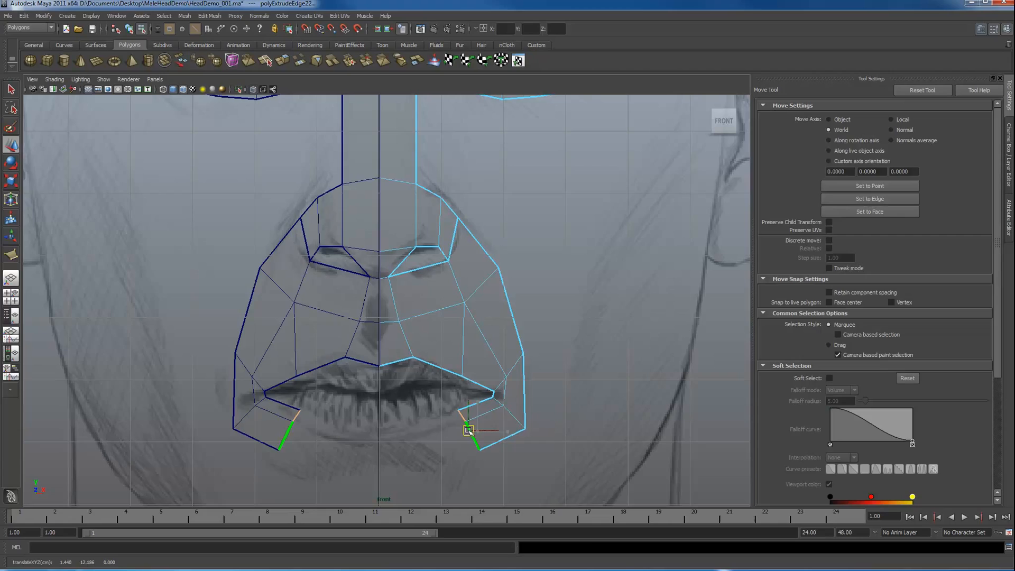
Extrude the edges twice more along the lower lip, snapping the last ones onto the face's centre line.
key("ctrl+e")
left_click_drag(472, 422, 377, 453)
key("e")
key("ctrl+e")
left_click(467, 392)
key("w")
key("x")
key("F9")
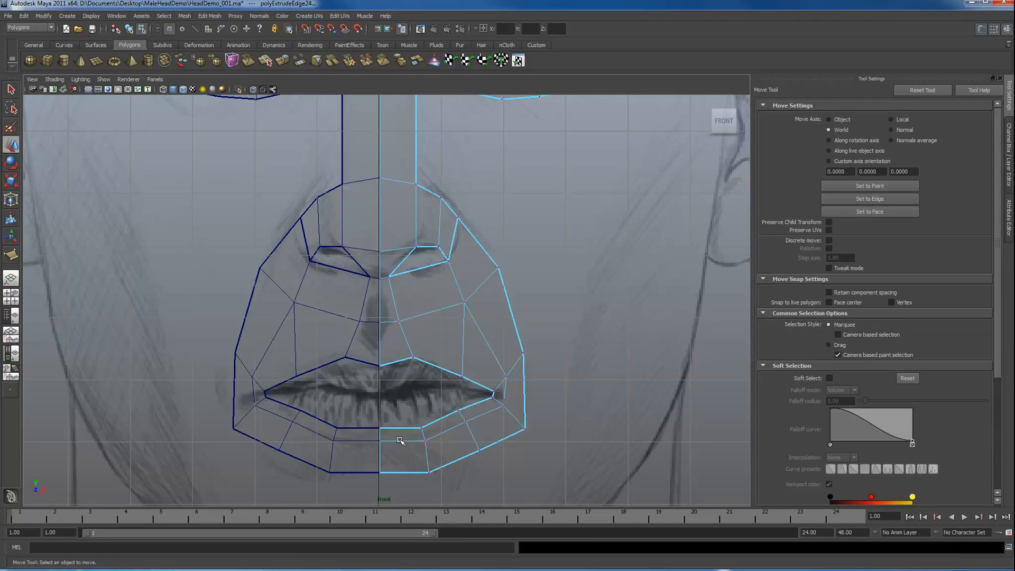
Lower the two centre-line vertices under the lower lip slightly and raise the bottom centre vertex.
left_click_drag(396, 415, 370, 458)
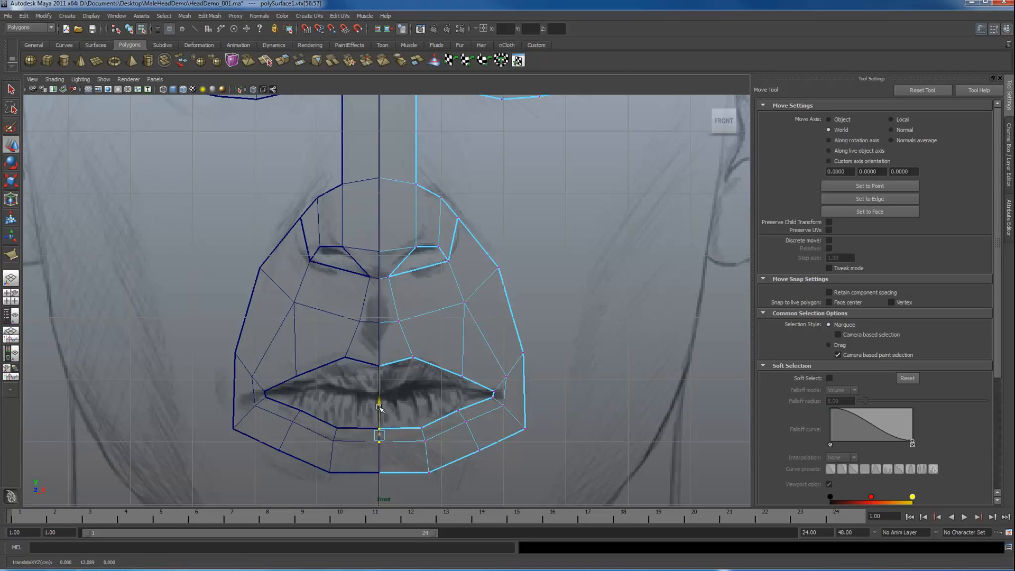
left_click(376, 440)
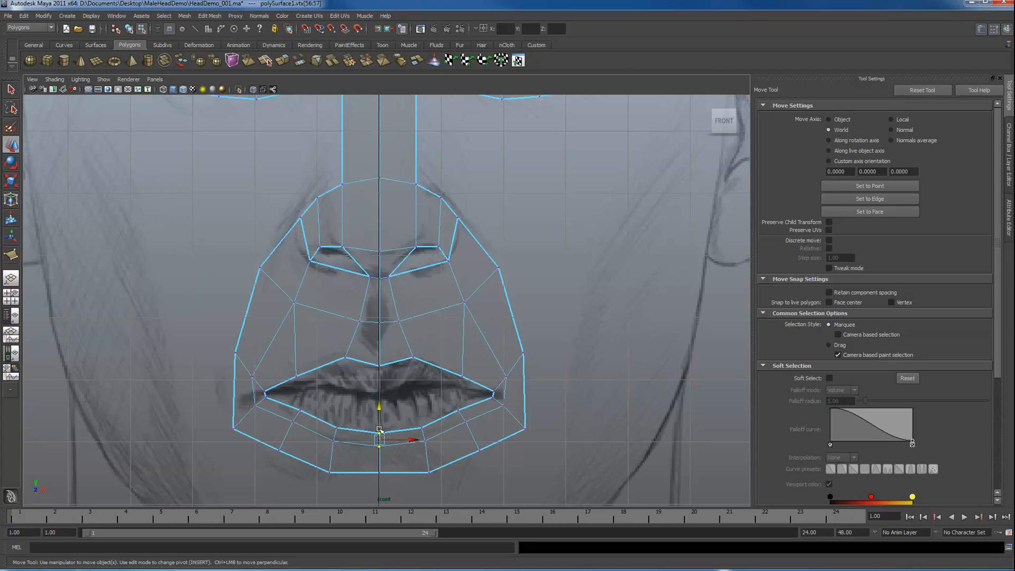
left_click_drag(373, 458, 379, 431)
Adjust the vertices beside the centre line and along the lower outline to round the shape below the lip.
left_click_drag(423, 461, 439, 477)
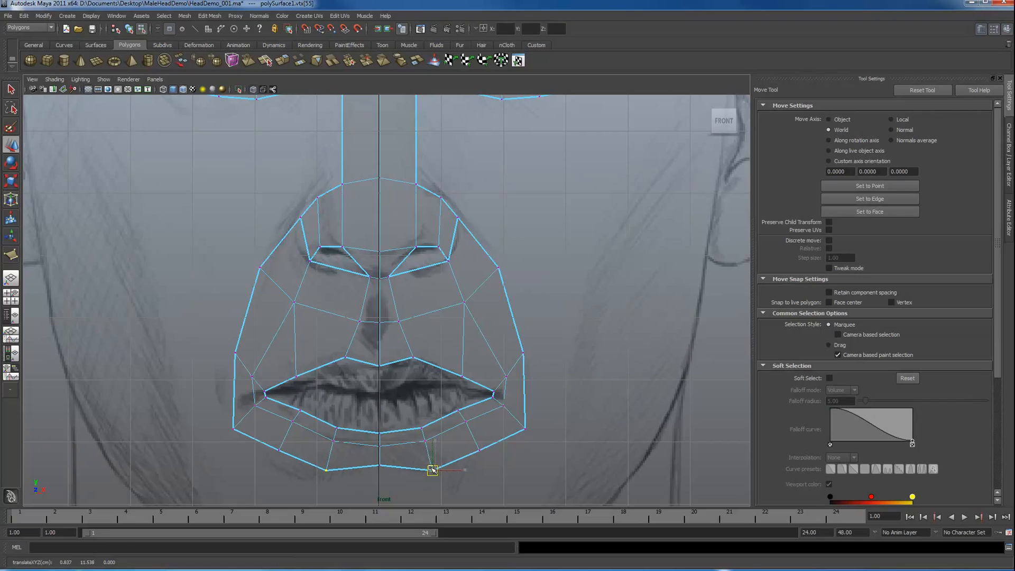
left_click_drag(416, 433, 432, 447)
left_click_drag(438, 441, 488, 459)
left_click(480, 454)
left_click(559, 419)
Raise the two vertices just above and outside the mouth corner.
scroll(541, 411, "down", 2)
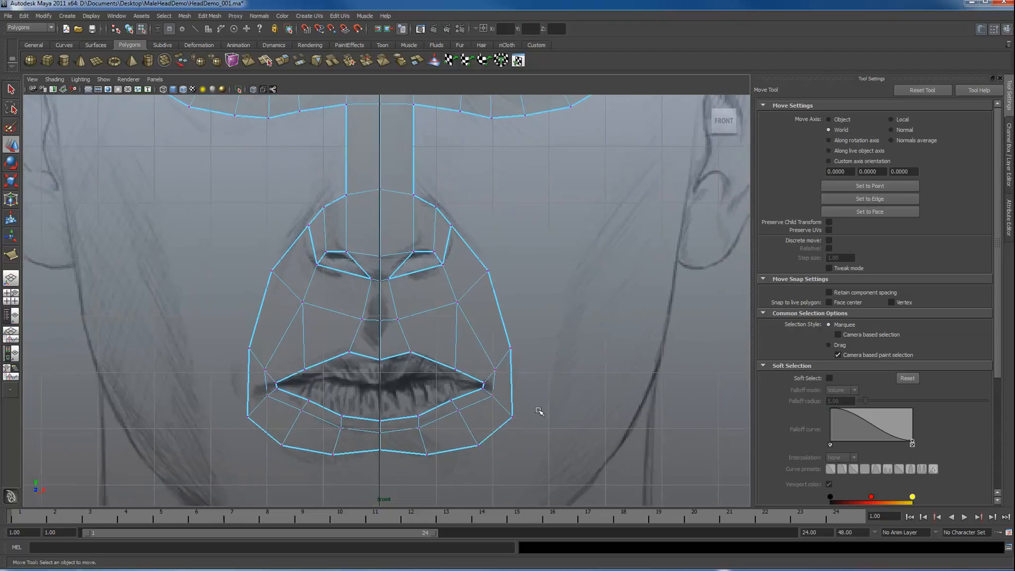
left_click(481, 368)
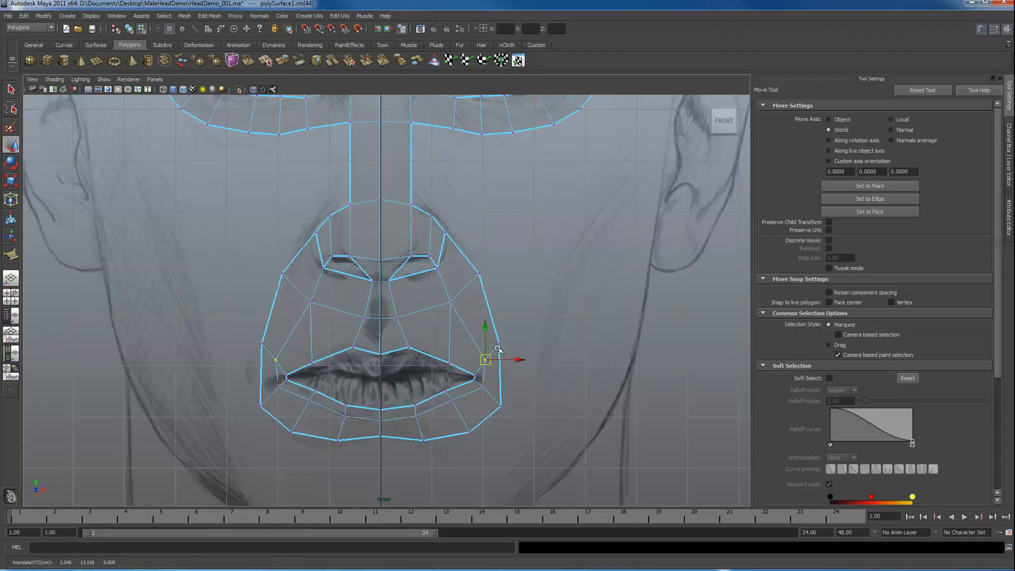
left_click(499, 343)
Insert an edge loop across the faces outside the mouth corner and move its two outer vertices outward.
key("F10")
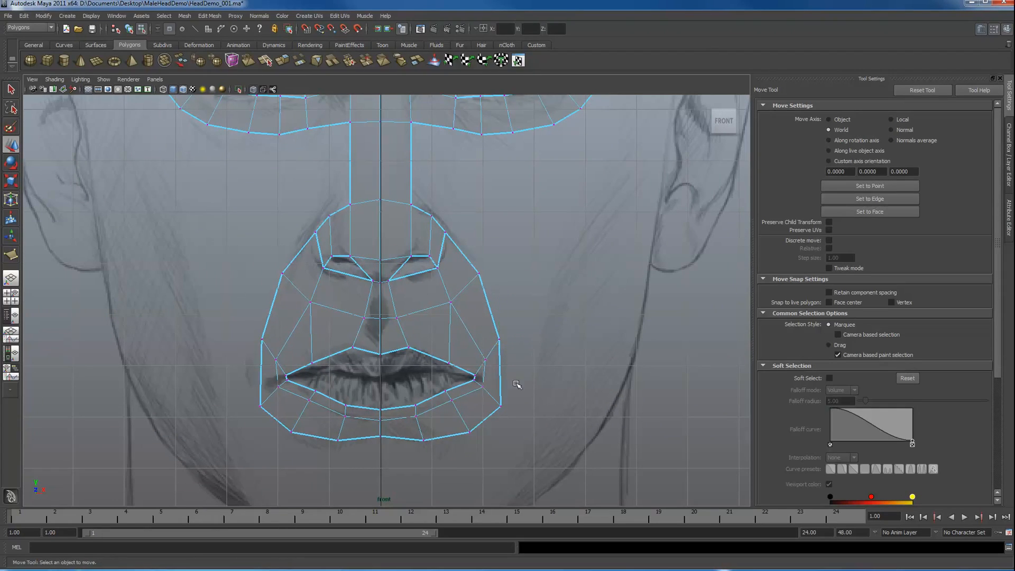
left_click(499, 373)
left_click(514, 378)
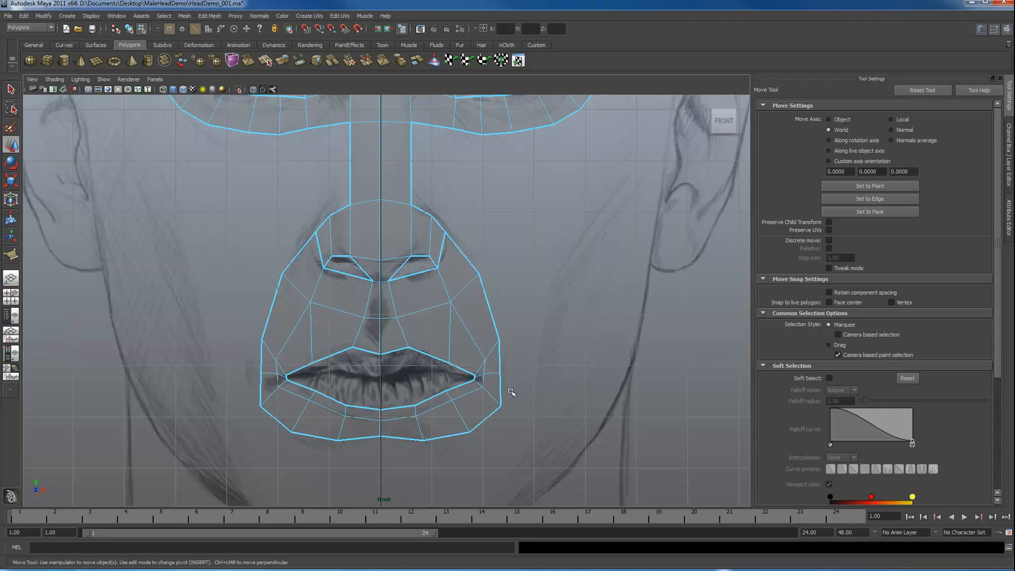
key("F9")
left_click_drag(482, 381, 498, 374)
right_click_drag(440, 369, 597, 481, "alt")
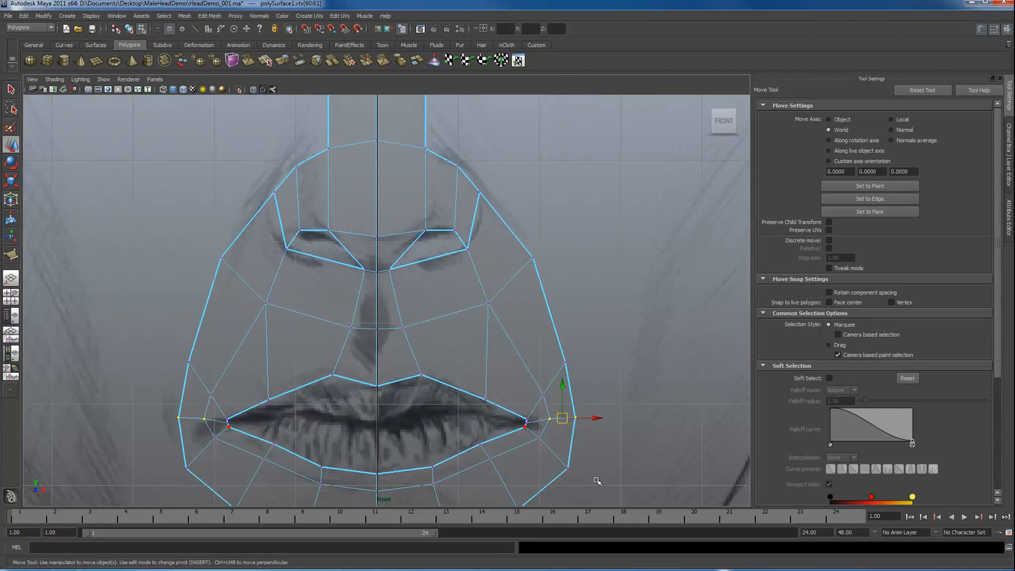
Move the mouth corner vertex slightly outward and fine-tune the new loop's outer vertices beside it.
left_click(528, 423)
left_click_drag(531, 421, 539, 423)
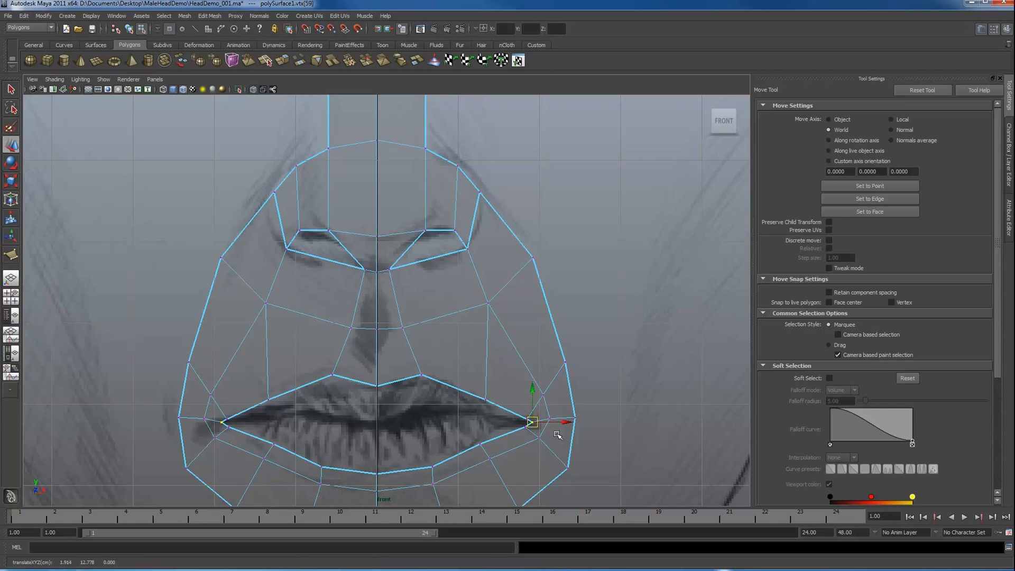
left_click(589, 435)
left_click(550, 419)
left_click_drag(549, 419, 575, 419)
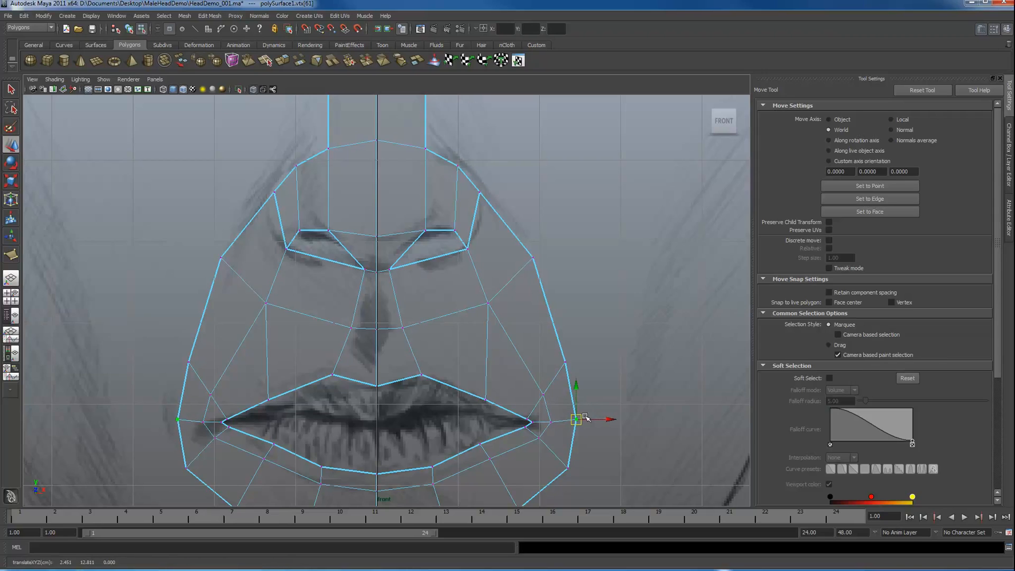
Merge the overlapping vertices around the nostril wings and save the scene as HeadDemo_002.ma.
scroll(590, 389, "down", 4)
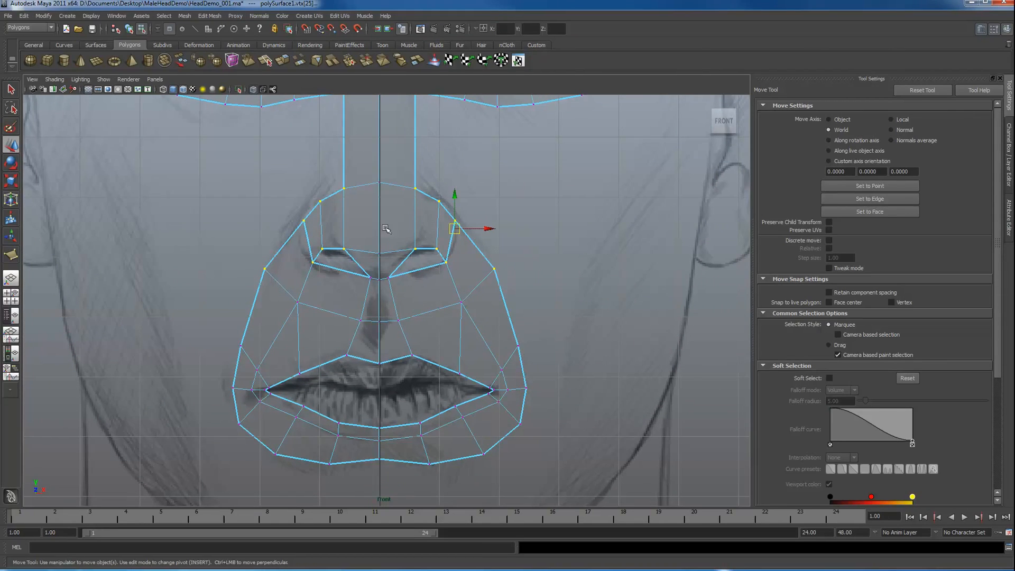
key("e")
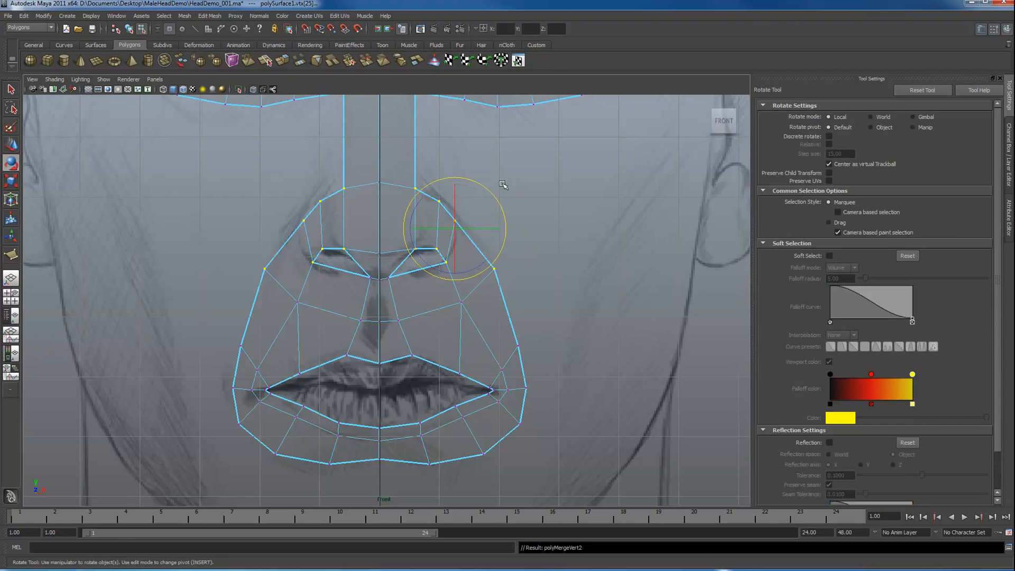
left_click(517, 185)
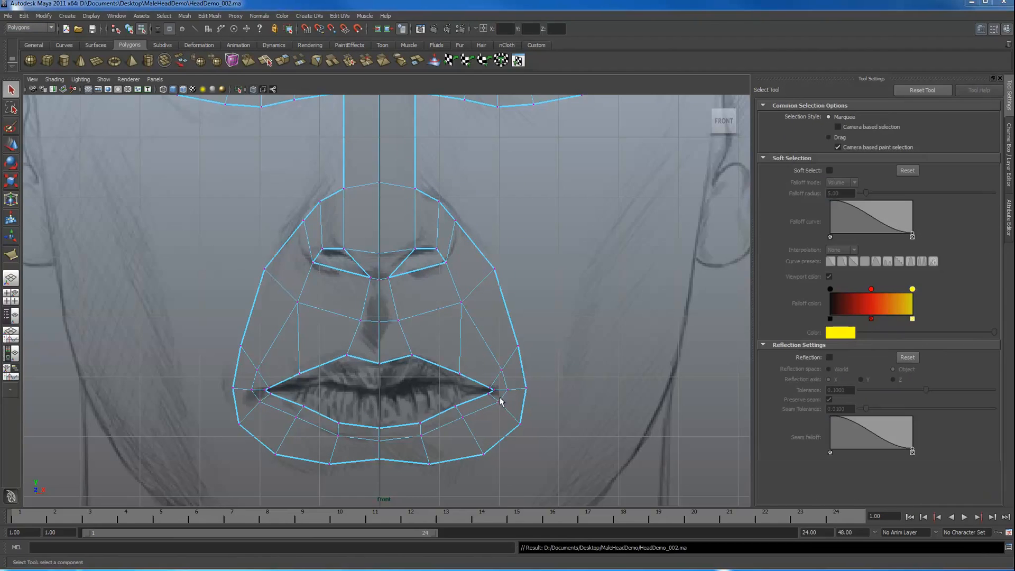
left_click(555, 409)
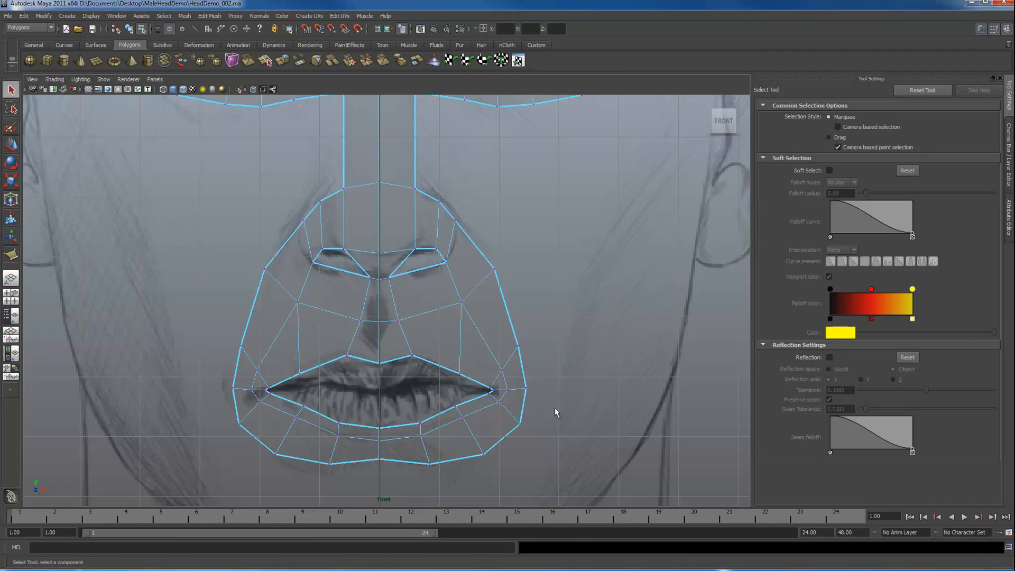
Extrude the bottom centre edges below the lower lip straight down to the chin.
right_click_drag(555, 410, 467, 390, "alt")
key("F10")
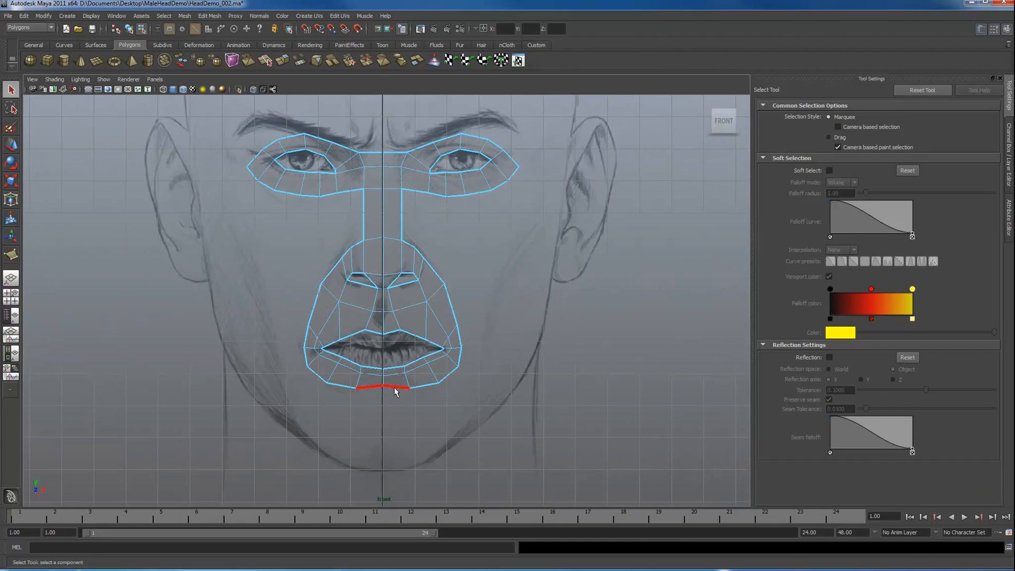
left_click(395, 387)
left_click(281, 61)
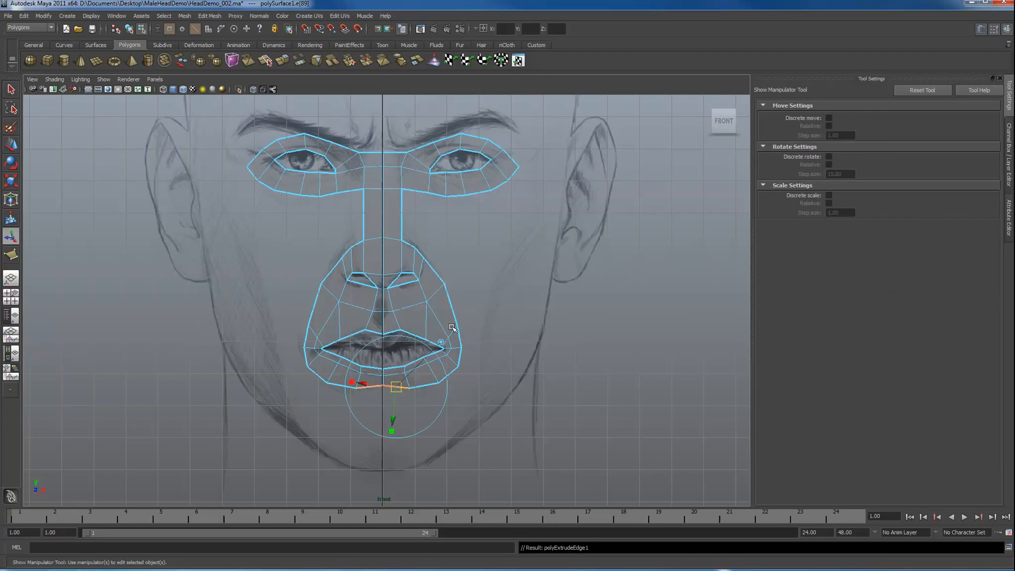
left_click(441, 343)
left_click_drag(393, 363, 383, 443)
Lower the chin strip's bottom centre vertex slightly to follow the curve of the chin.
key("F9")
left_click(383, 466)
key("w")
left_click(446, 406)
middle_click_drag(392, 414, 392, 392, "alt")
right_click_drag(392, 392, 436, 435, "alt")
Insert a horizontal edge loop midway across the chin strip.
key("F10")
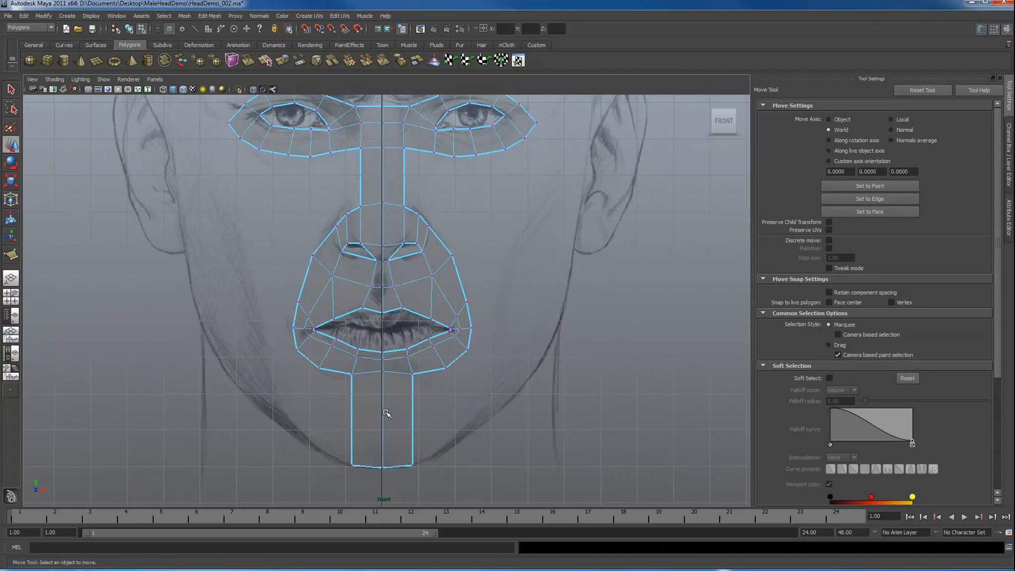
left_click(383, 413)
key("ctrl+z")
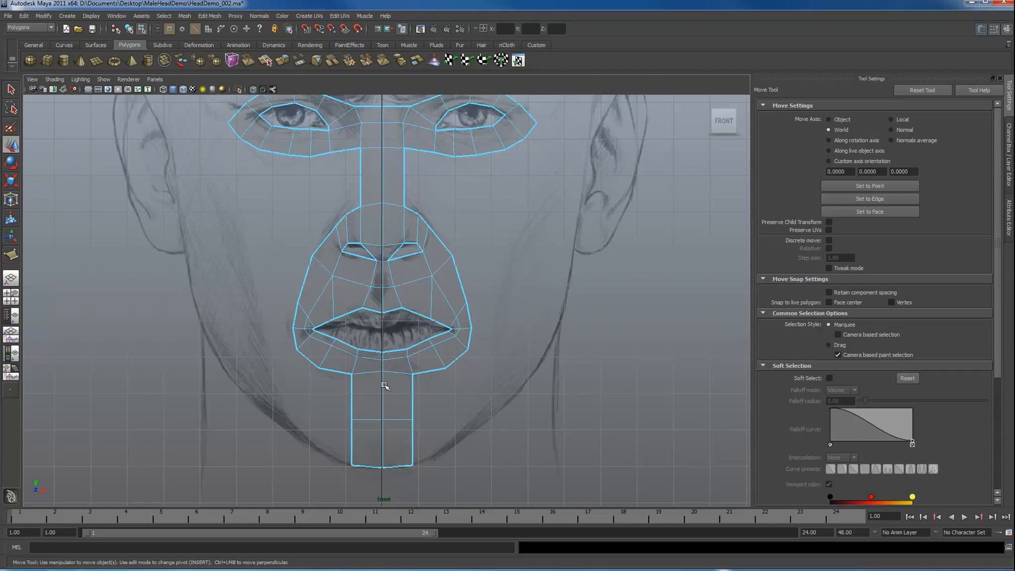
Lower the two inner vertices along the nostril wing's upper edge and slightly raise its outer vertex to reshape the wing.
middle_click_drag(412, 228, 391, 295, "alt")
scroll(439, 301, "up", 1)
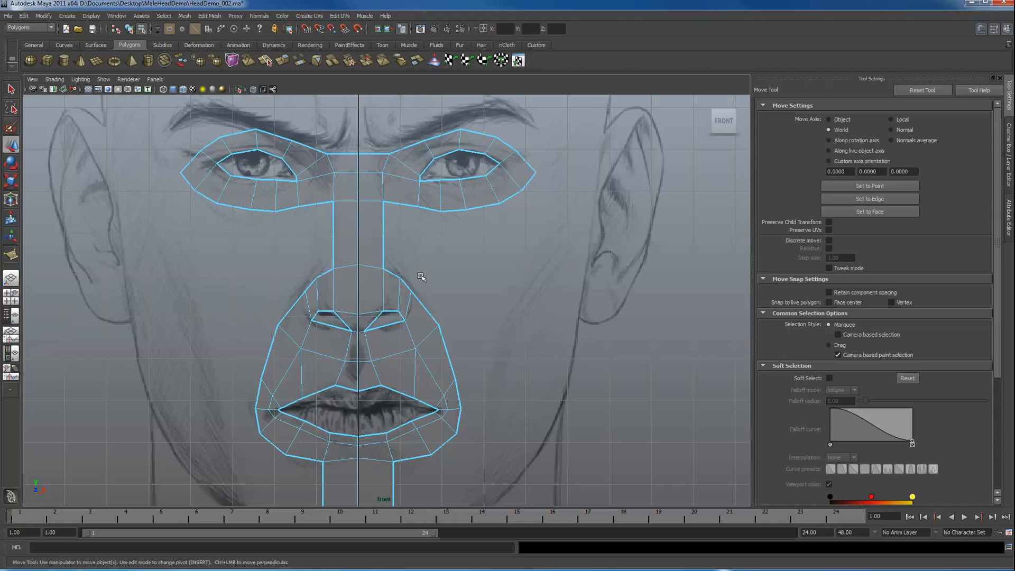
scroll(428, 279, "up", 4)
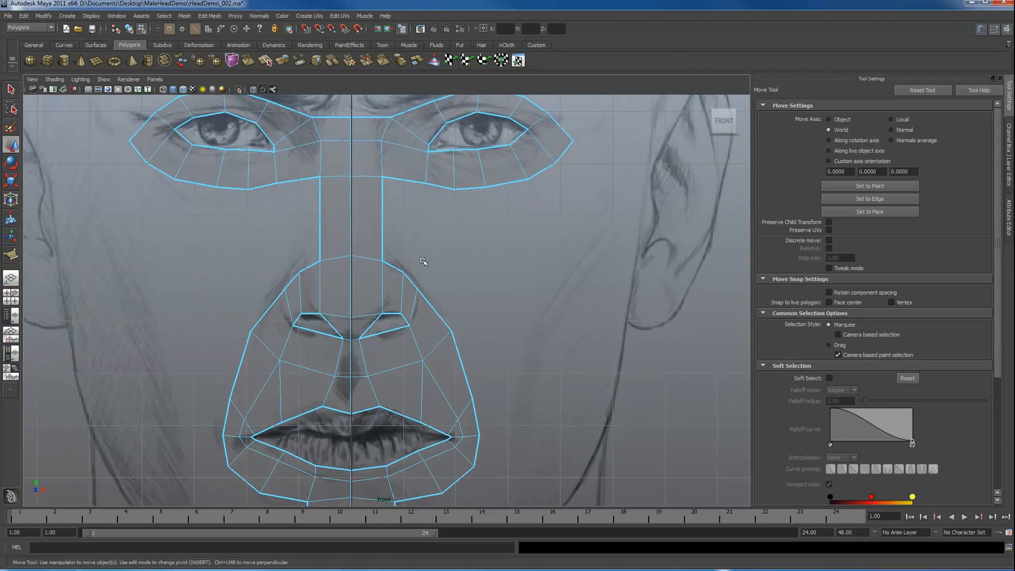
key("F8")
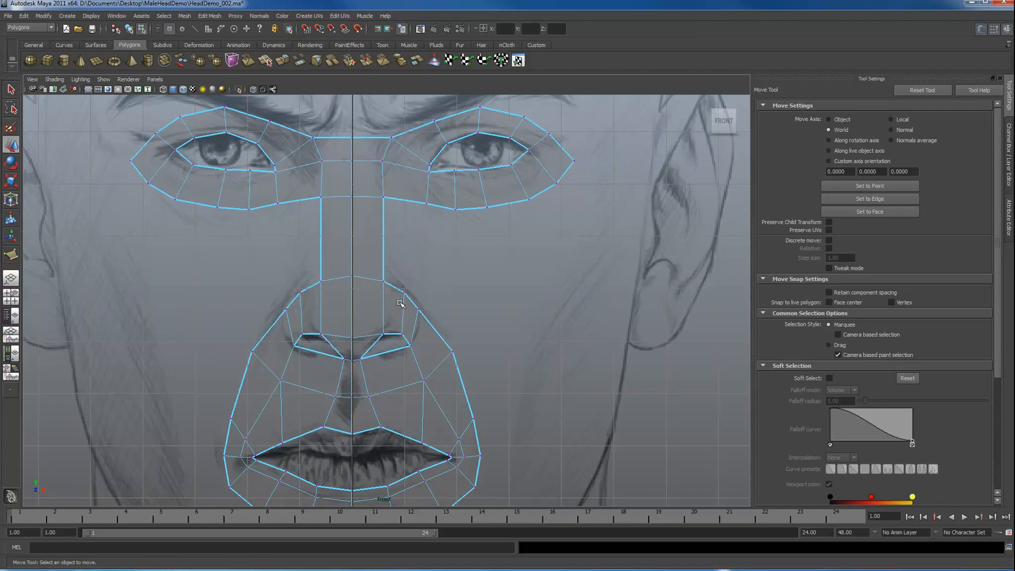
left_click(402, 294)
left_click_drag(405, 292, 405, 303)
left_click(383, 283)
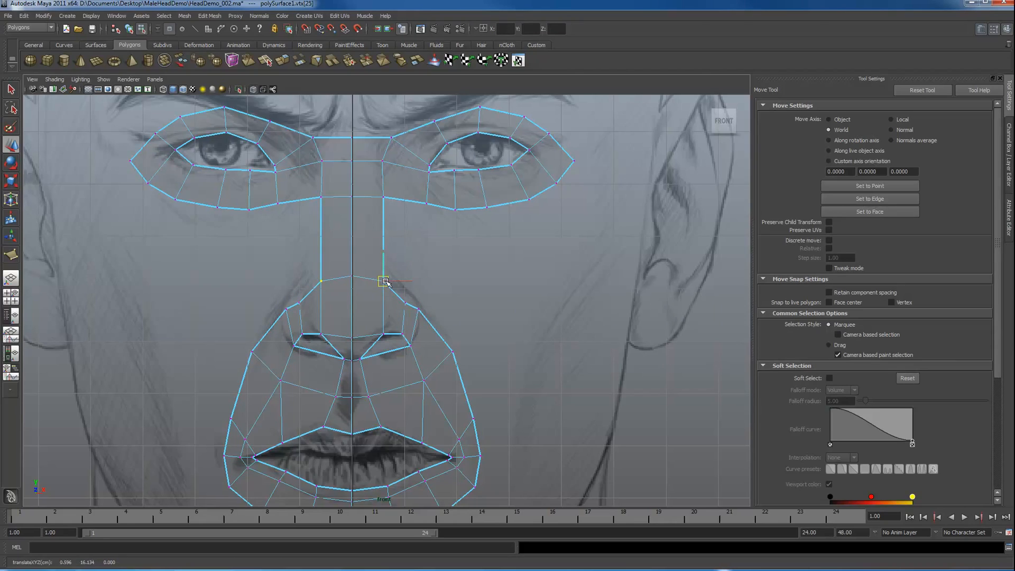
left_click(417, 308)
left_click(417, 304)
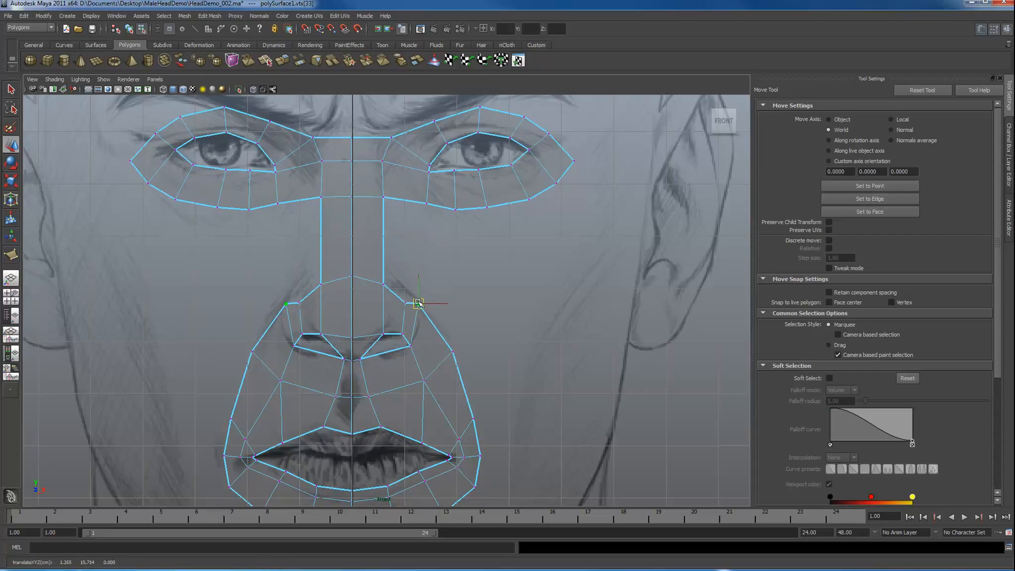
left_click(395, 248)
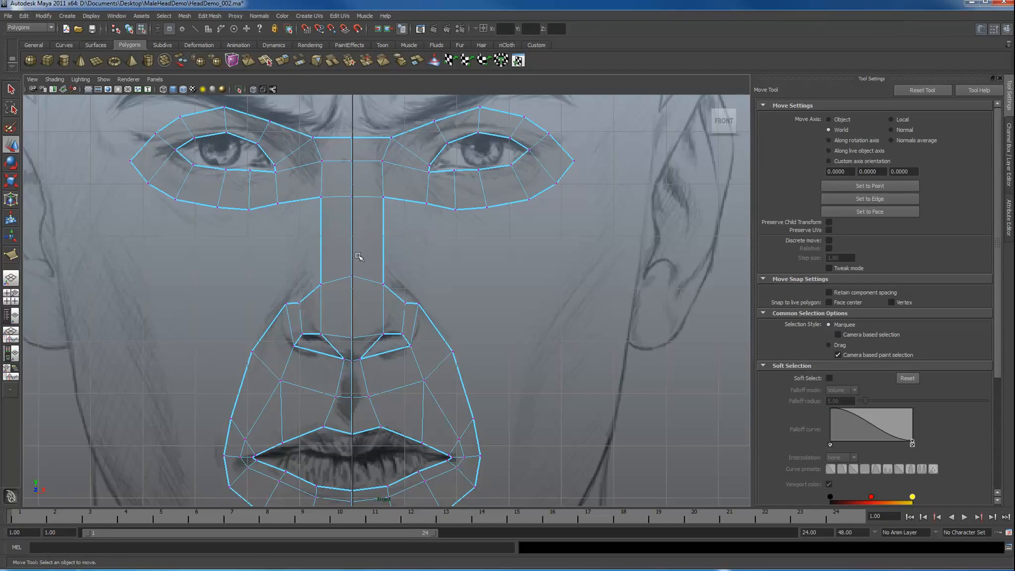
Insert a horizontal edge loop across the nose bridge strip just above the nostril wings.
left_click(210, 16)
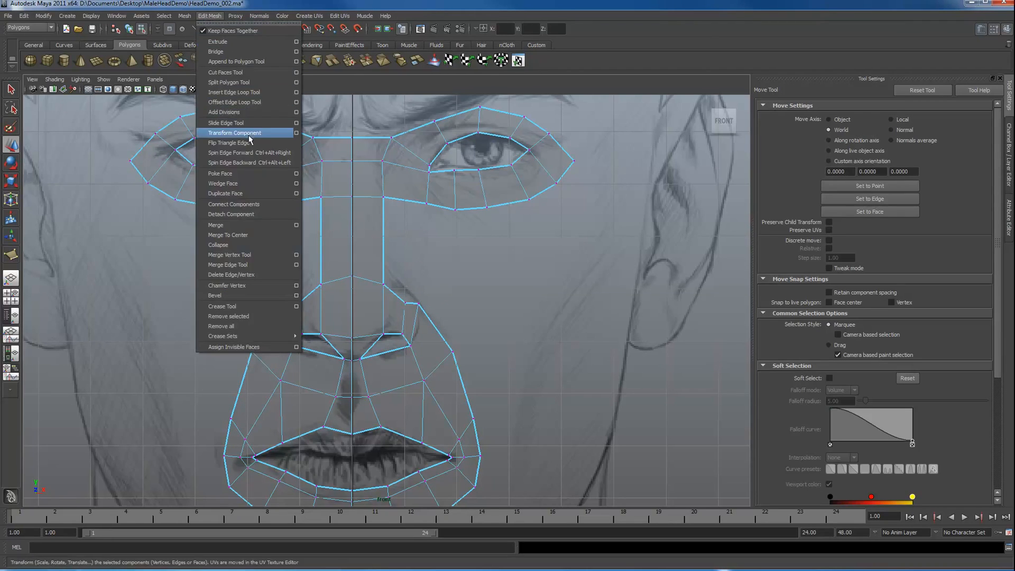
left_click(232, 92)
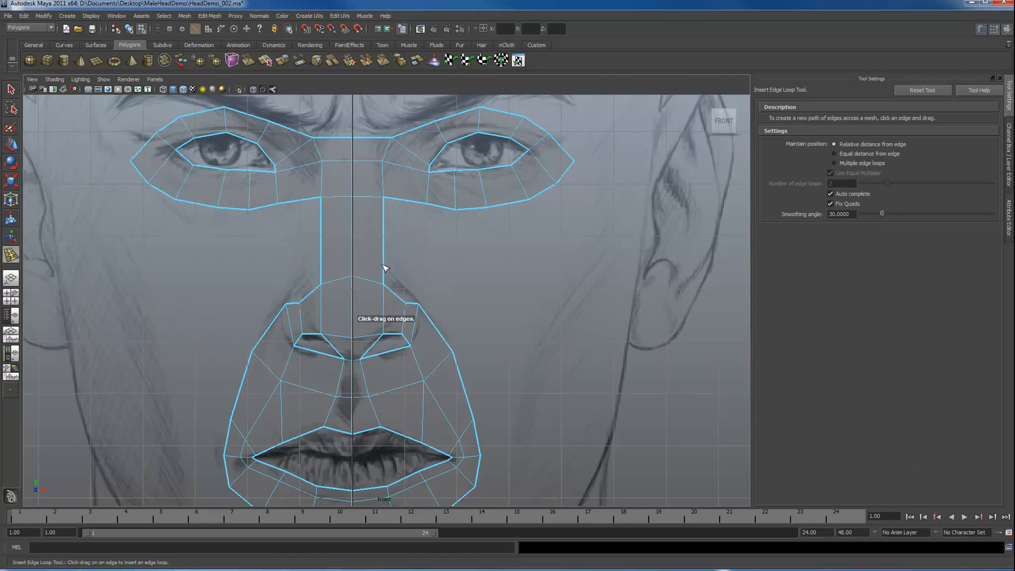
left_click_drag(384, 268, 383, 265)
key("q")
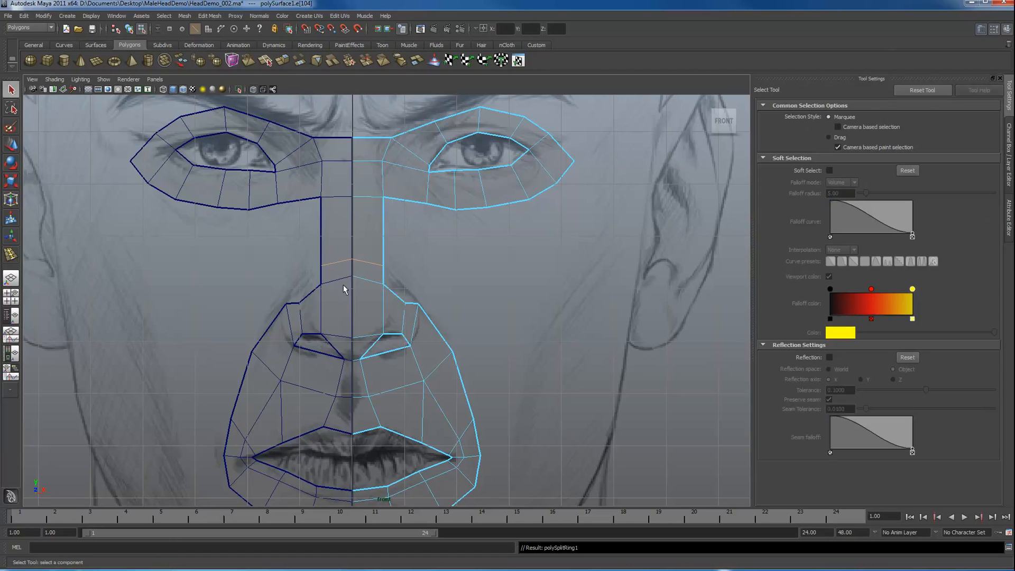
Extrude the nostril wing's slanted upper edge and snap the new vertices to the new bridge loop and the wing's outer corner.
left_click(394, 293)
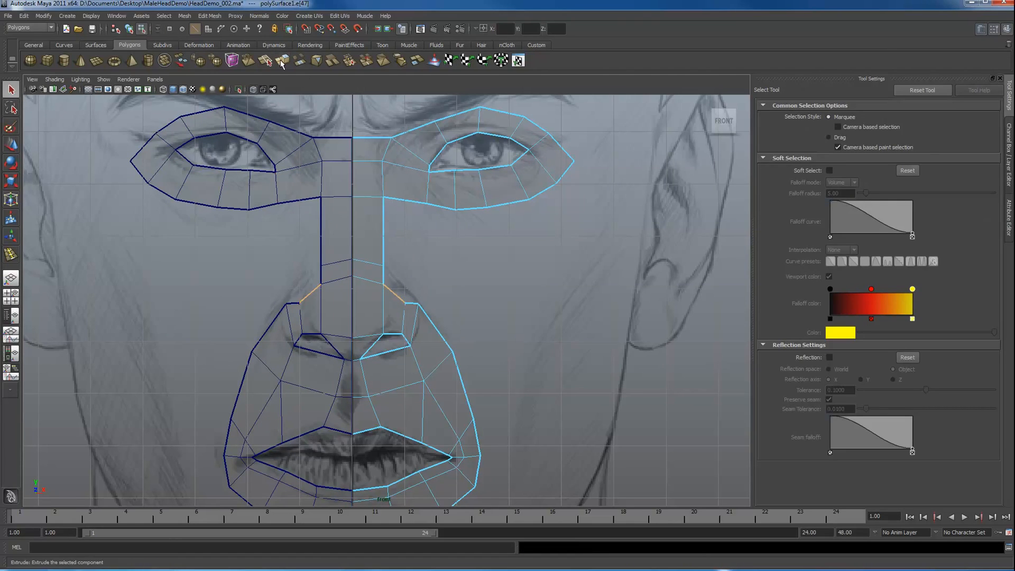
left_click(281, 62)
left_click_drag(404, 290, 409, 279)
key("F9")
left_click(391, 275)
key("w")
key("v")
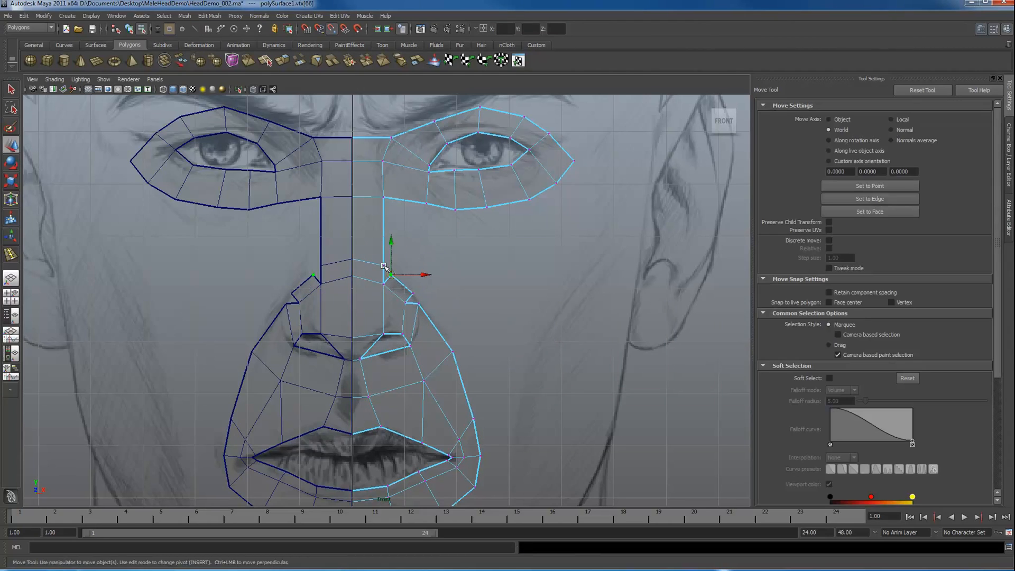
middle_click(384, 266)
left_click(413, 294)
key("v")
middle_click(419, 304)
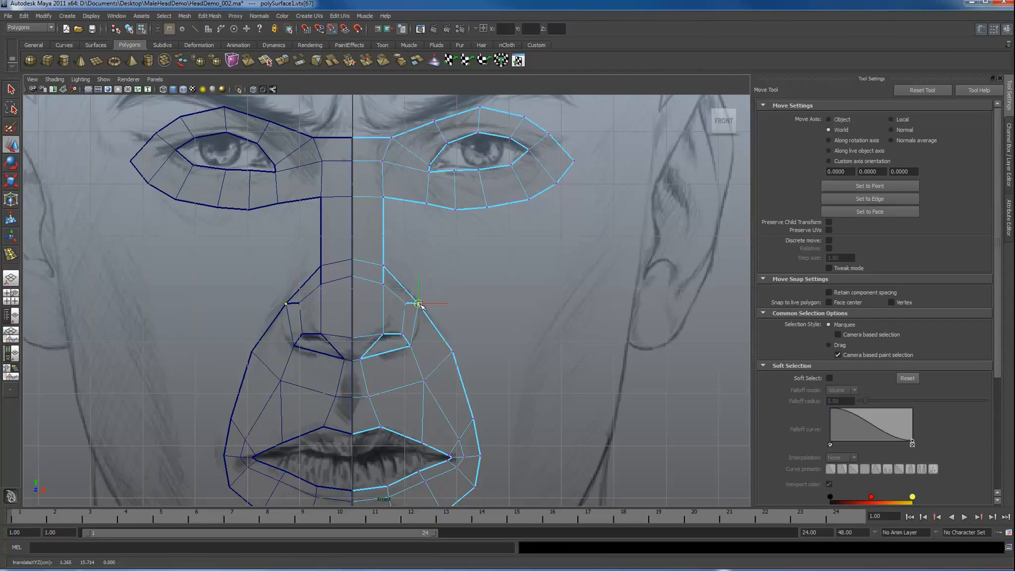
Extrude the nose bridge's side edge outward, placing its new vertices on the eye loop's lower edge and the nostril wing's outer corner.
key("F8")
left_click(385, 230)
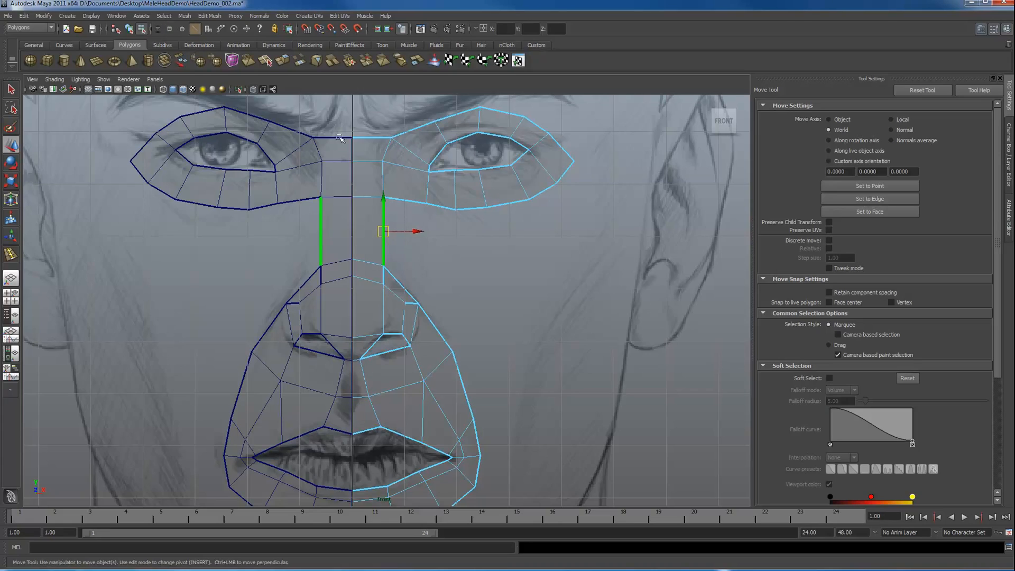
left_click(285, 63)
left_click(429, 186)
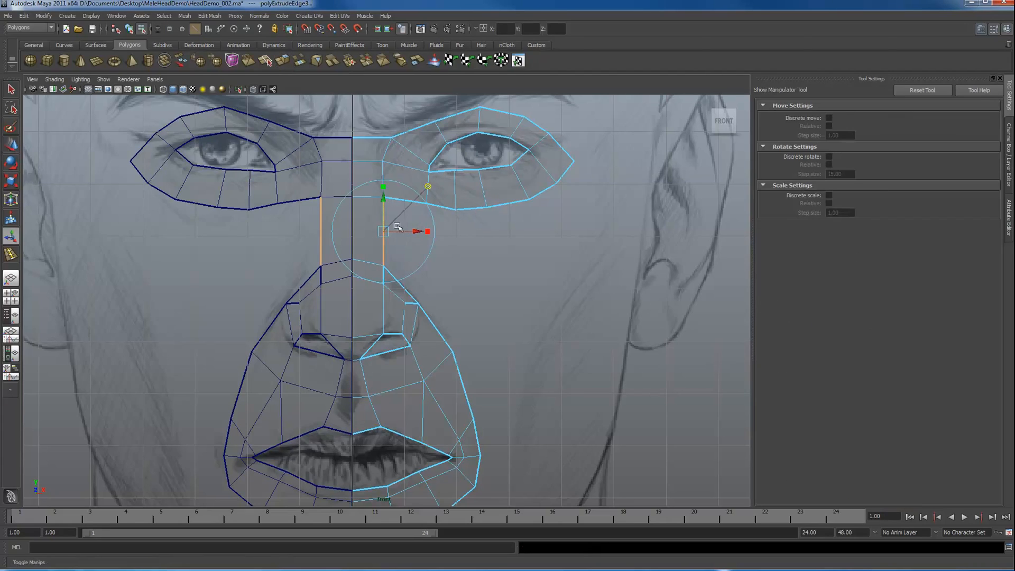
left_click_drag(383, 231, 423, 260)
key("F9")
left_click(423, 225)
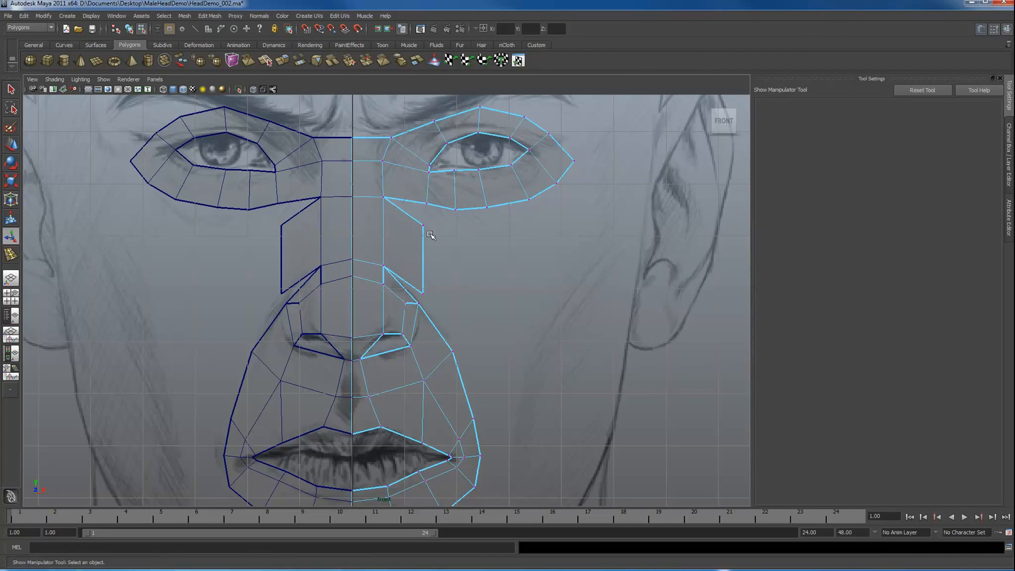
key("w")
left_click_drag(423, 225, 427, 203)
left_click(423, 293)
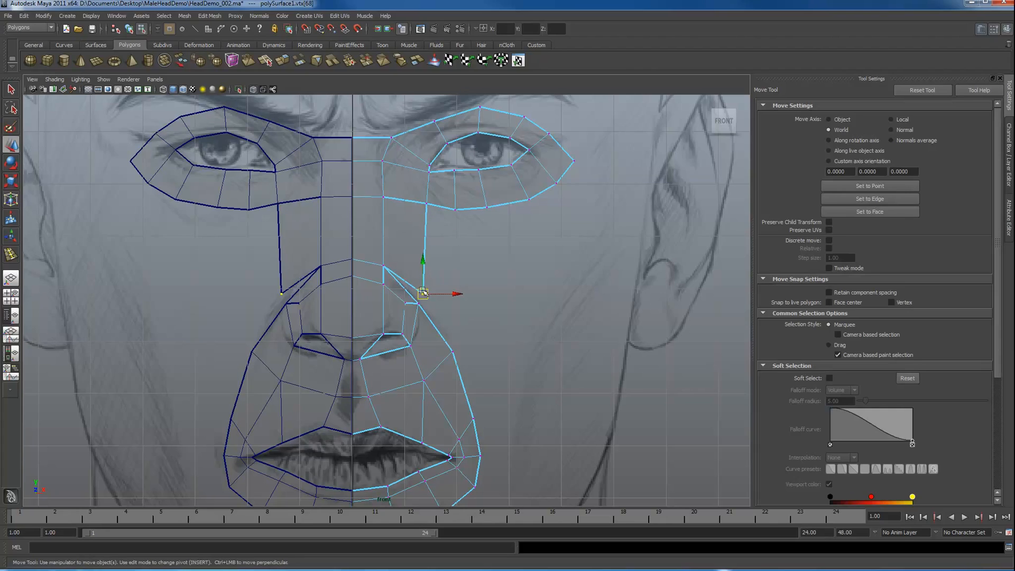
key("v")
left_click_drag(423, 293, 418, 303)
Merge the overlapping vertices around the nose side and insert a horizontal edge loop midway down the nose bridge.
left_click_drag(466, 335, 346, 173)
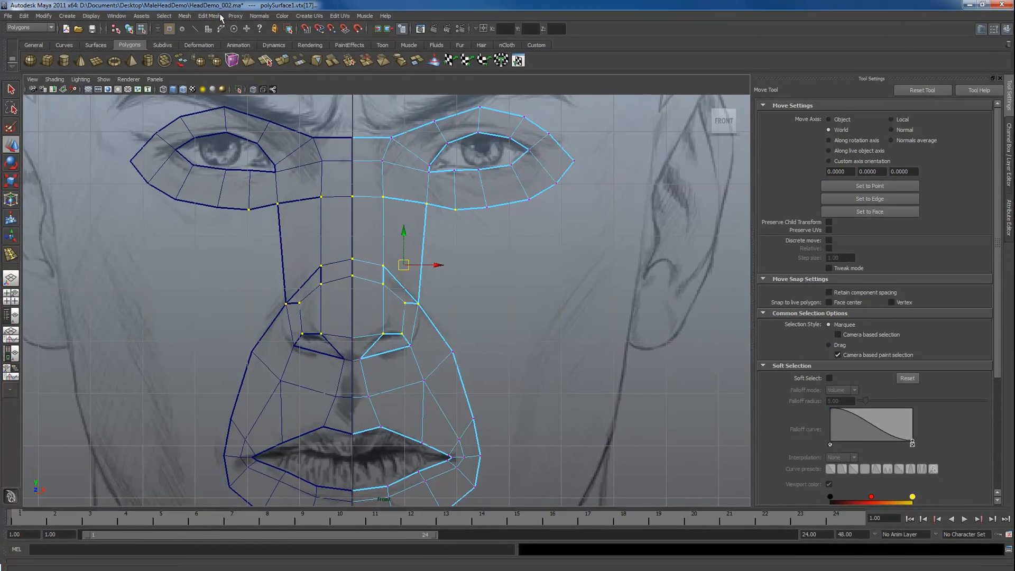
left_click(221, 17)
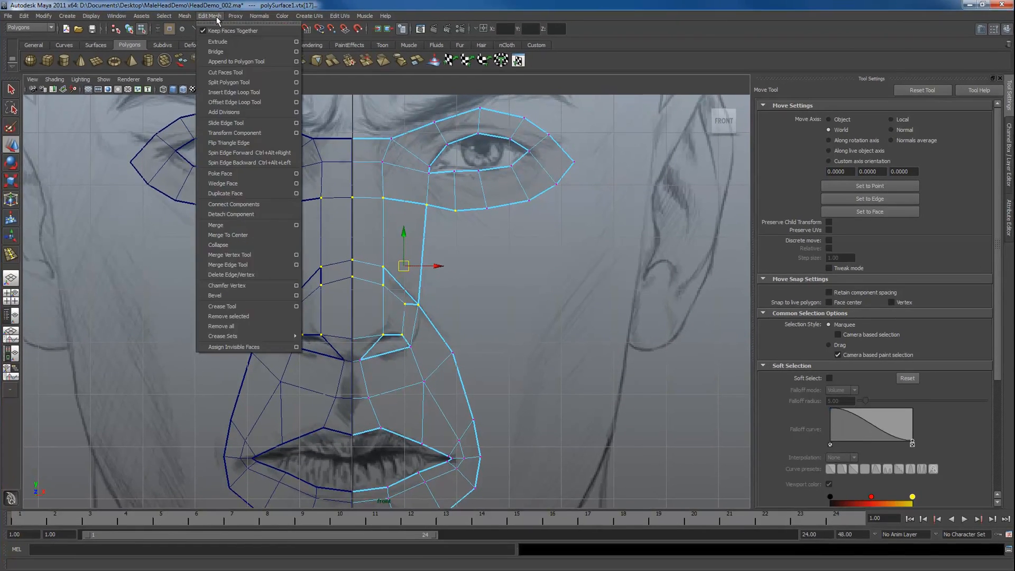
left_click(228, 217)
left_click(504, 264)
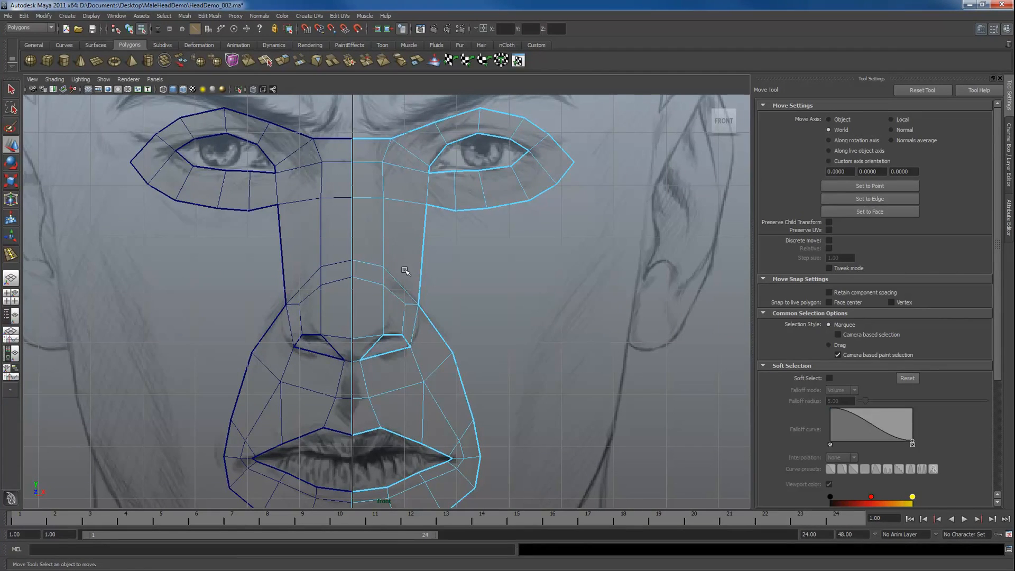
left_click(385, 230)
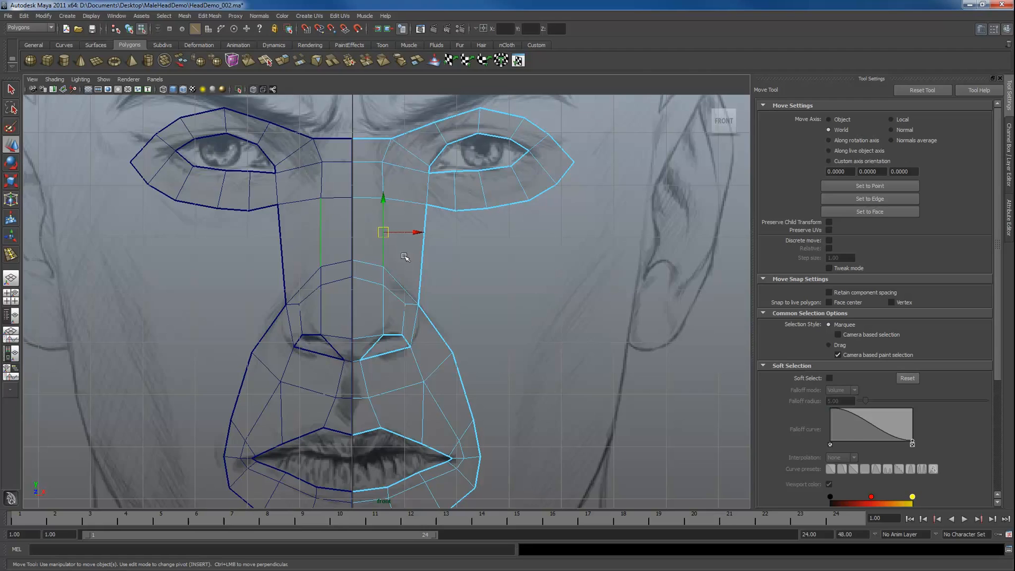
key("g")
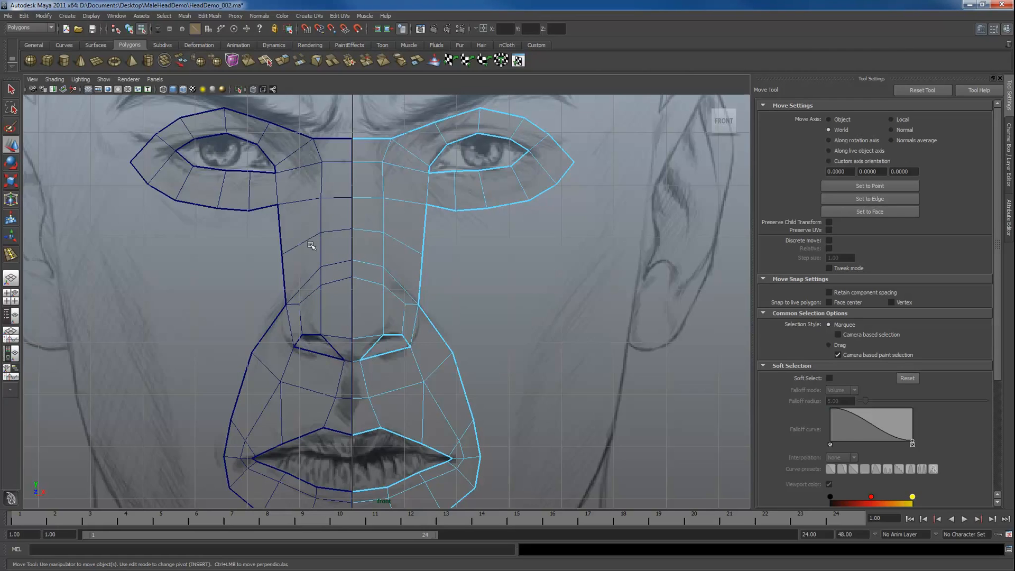
Nudge the two upper side vertices of the nose bridge slightly sideways to smooth its vertical edge line.
scroll(407, 285, "down", 5)
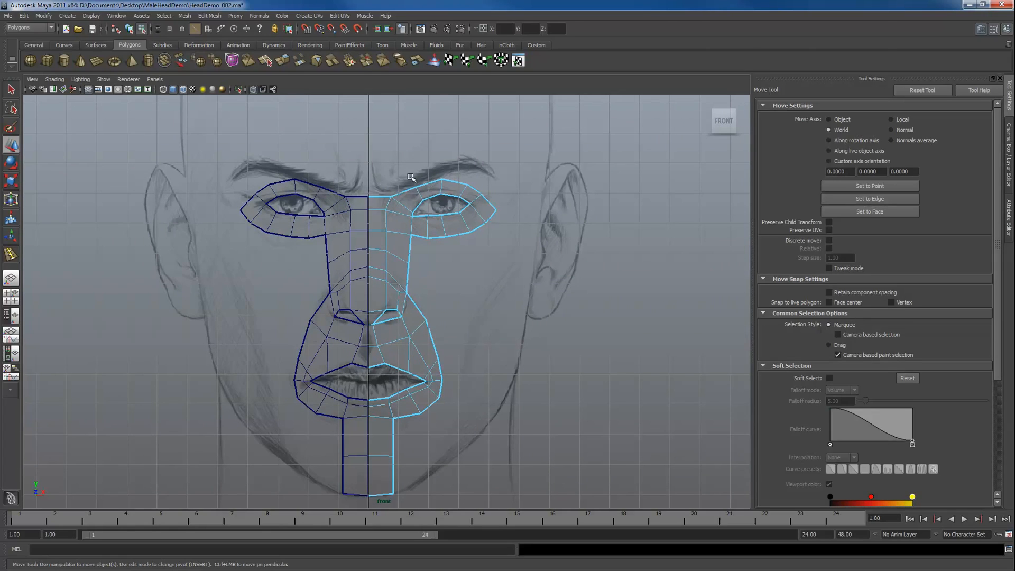
right_click_drag(392, 228, 380, 222)
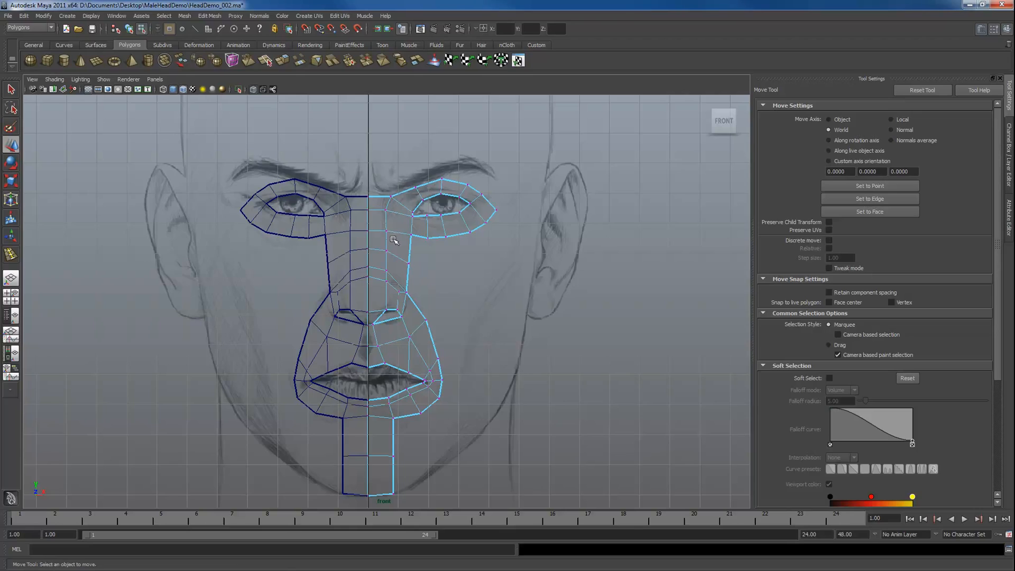
left_click(386, 232)
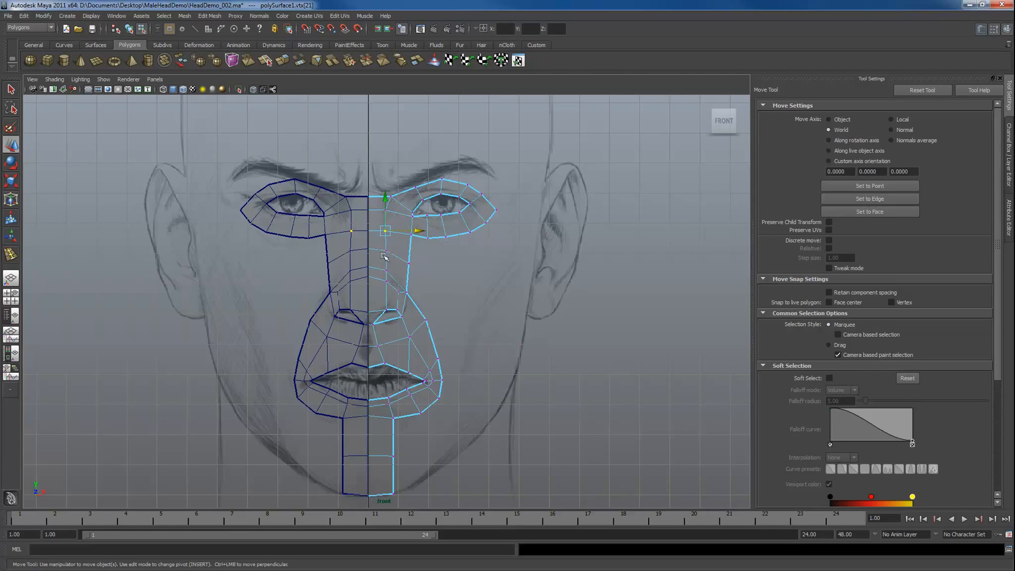
left_click(386, 251)
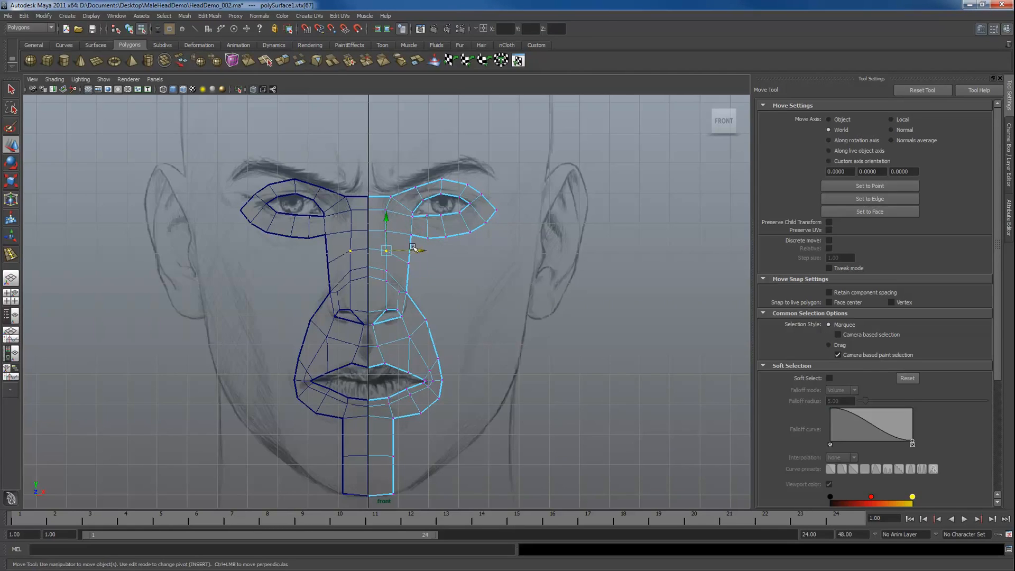
left_click(490, 243)
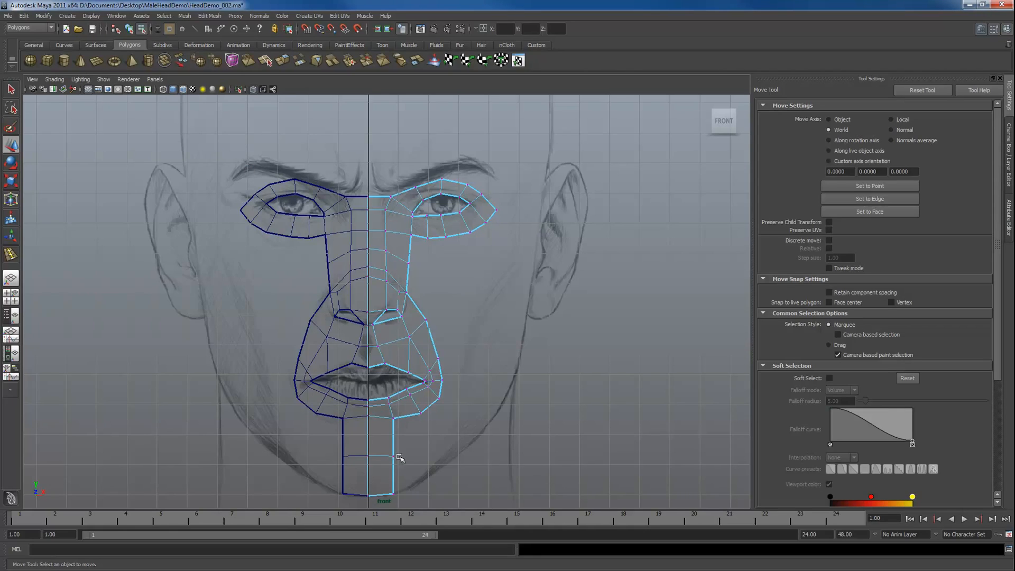
Widen the lower part of the chin strip slightly and lower the middle-loop vertices beneath the lower lip to even their spacing.
left_click_drag(385, 498, 398, 474)
left_click(443, 435)
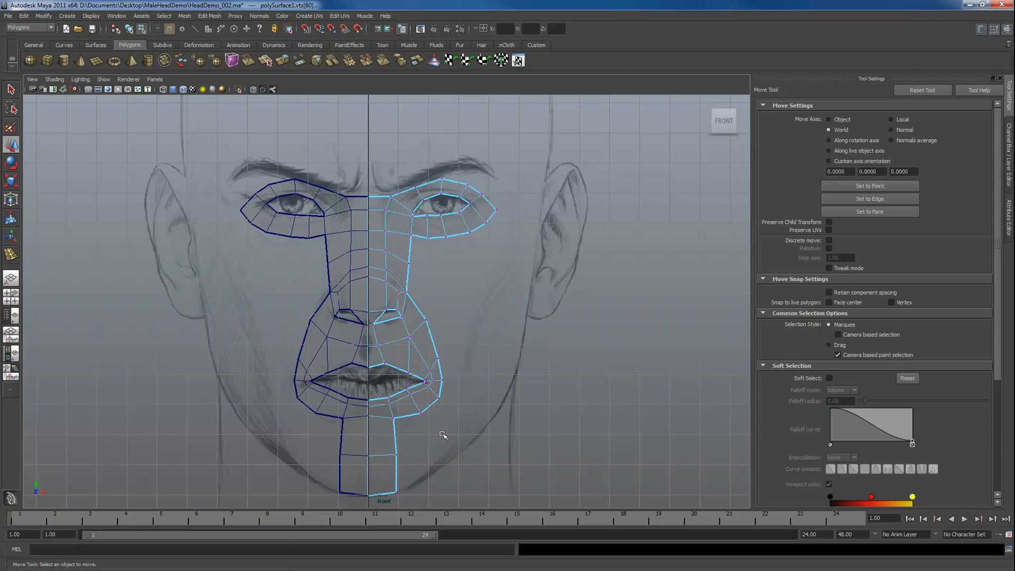
left_click(408, 393)
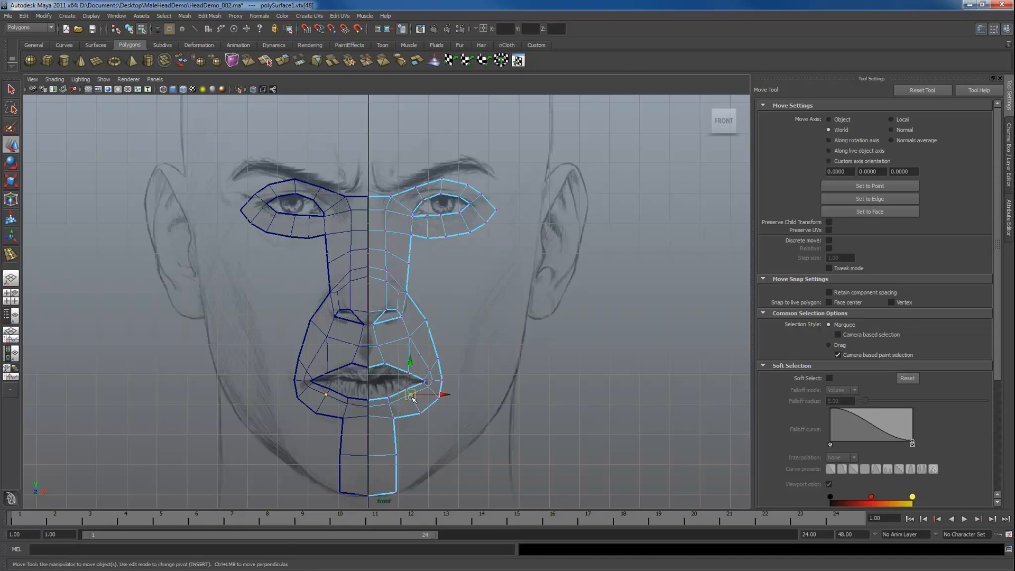
left_click_drag(408, 393, 412, 404)
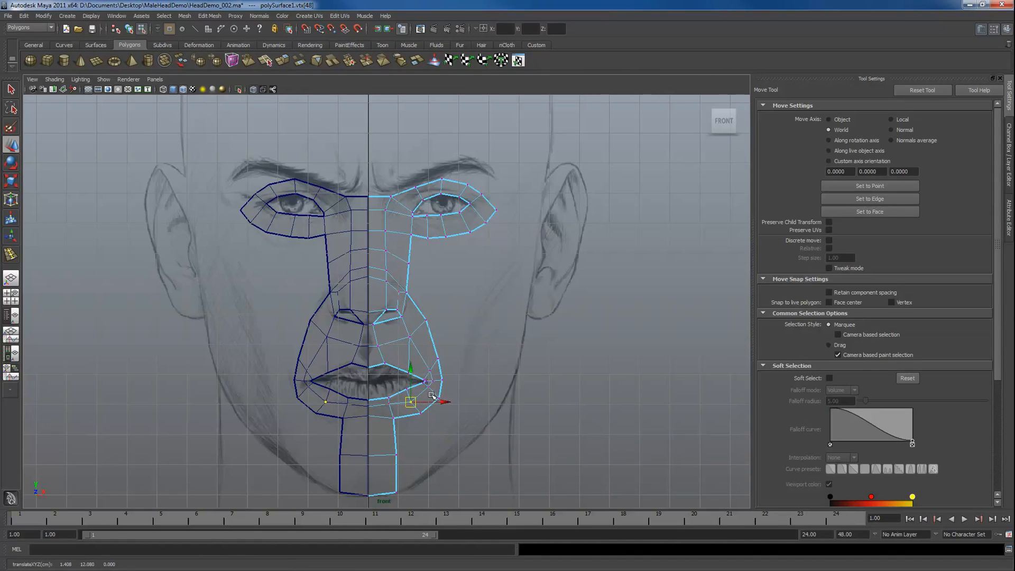
left_click(430, 391)
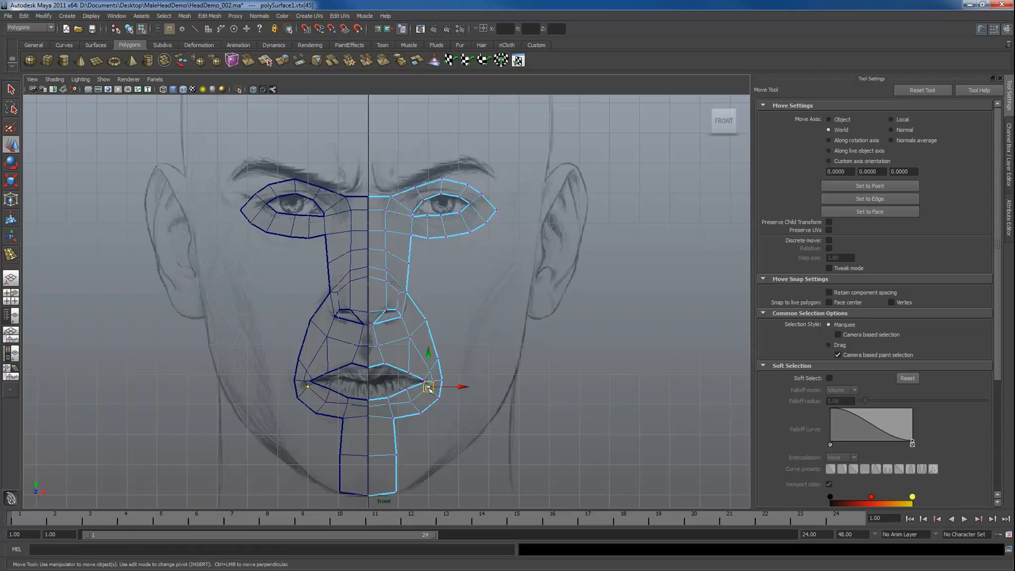
left_click(389, 404)
left_click_drag(390, 385, 390, 388)
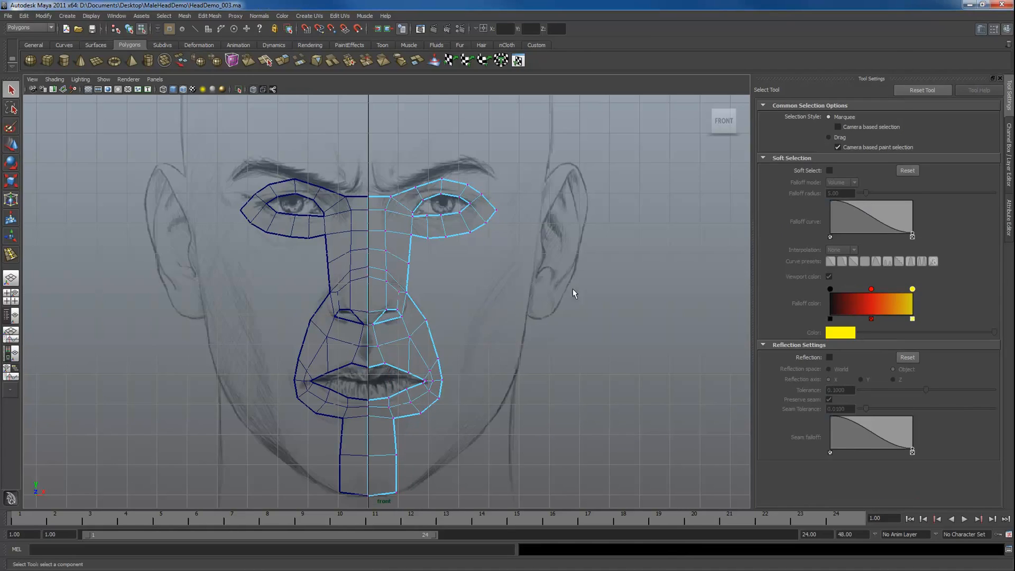
Show the channel box and examine the flat face mesh in the side, perspective and four-view layouts.
left_click(1000, 79)
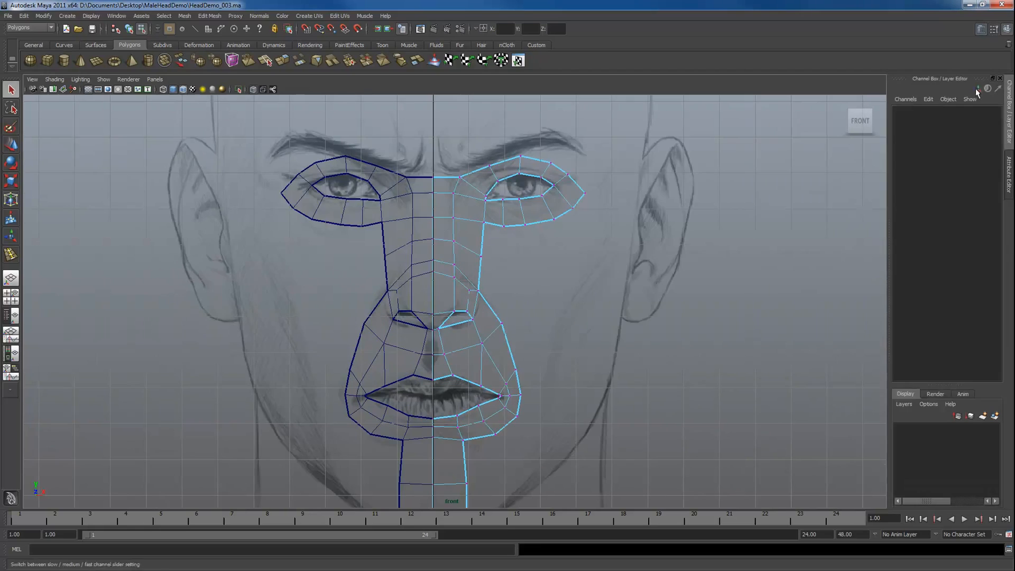
key("space")
left_click_drag(428, 245, 456, 242)
key("f")
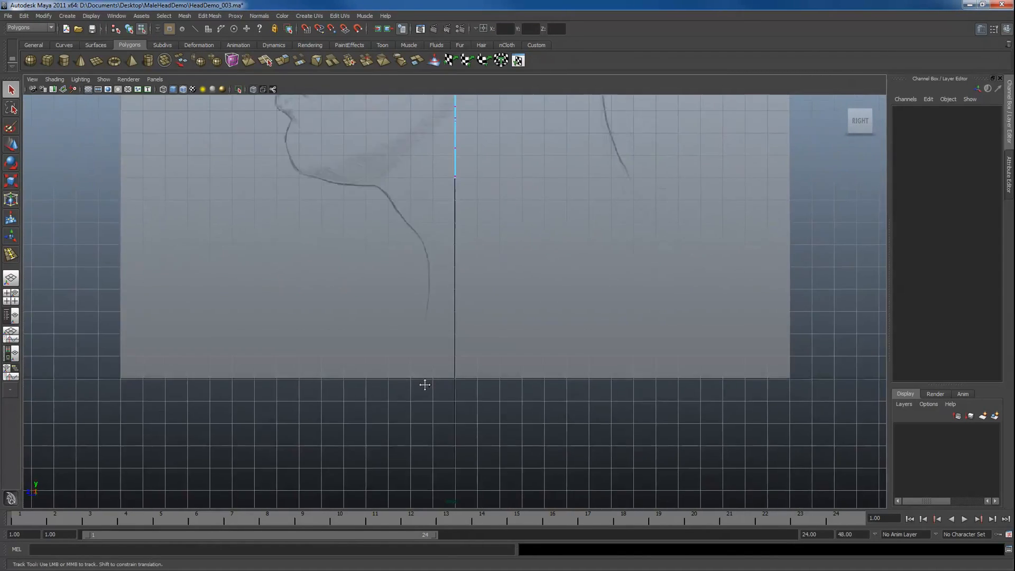
key("space")
left_click_drag(458, 304, 461, 265)
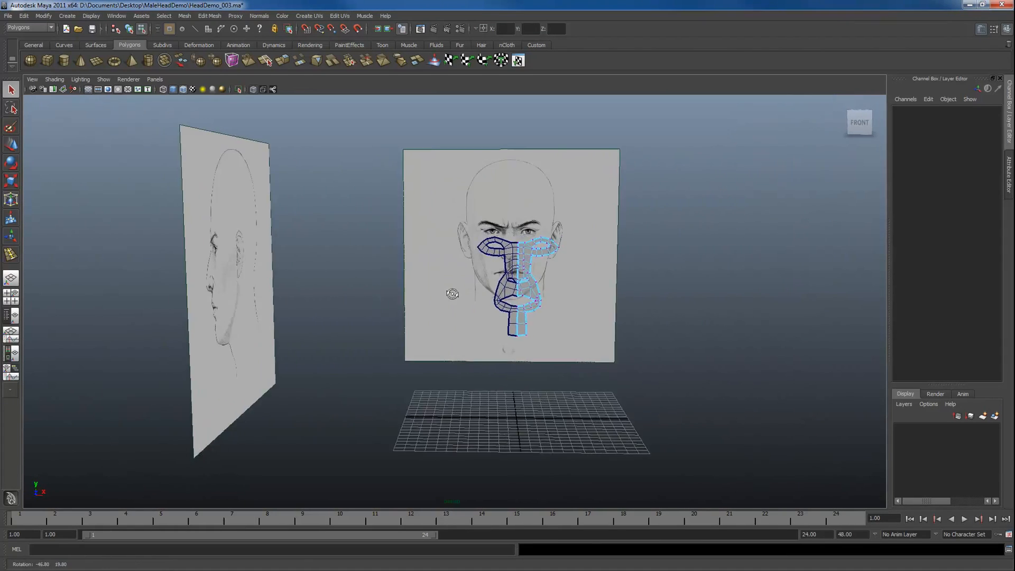
key("space")
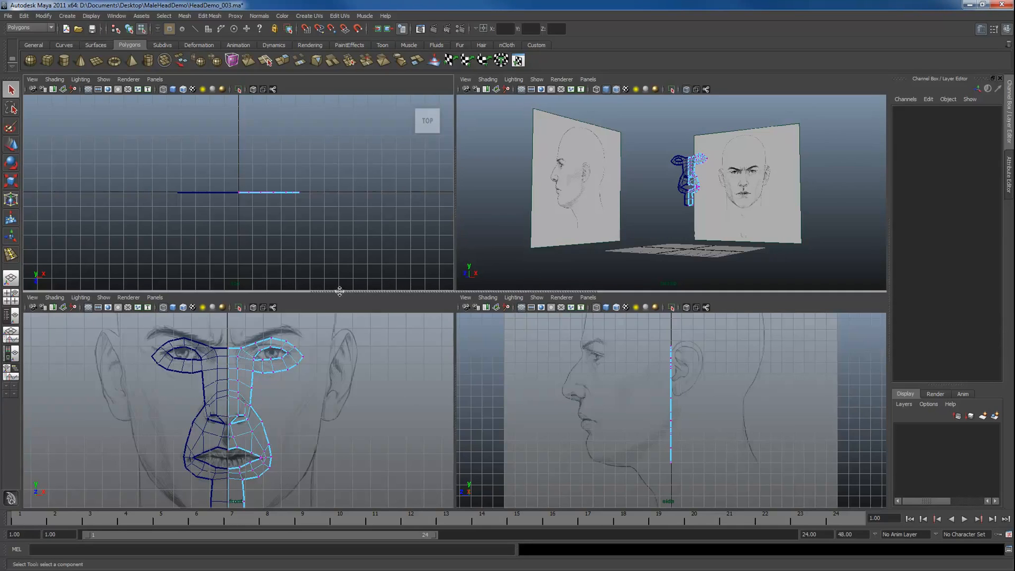
Collapse the top and perspective views so the front and side views fill the workspace, and frame the face closely in both.
left_click_drag(339, 291, 340, 77)
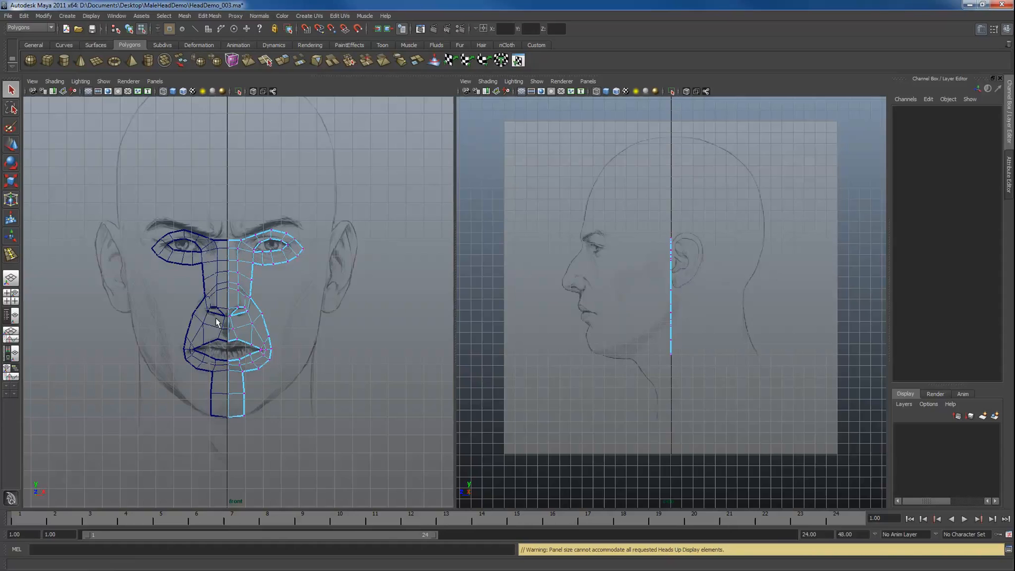
middle_click_drag(296, 317, 298, 338, "alt")
right_click_drag(286, 343, 298, 353, "alt")
right_click_drag(624, 420, 725, 444, "alt")
middle_click_drag(645, 381, 680, 408, "alt")
right_click_drag(443, 365, 533, 413, "alt")
middle_click_drag(238, 363, 240, 319, "alt")
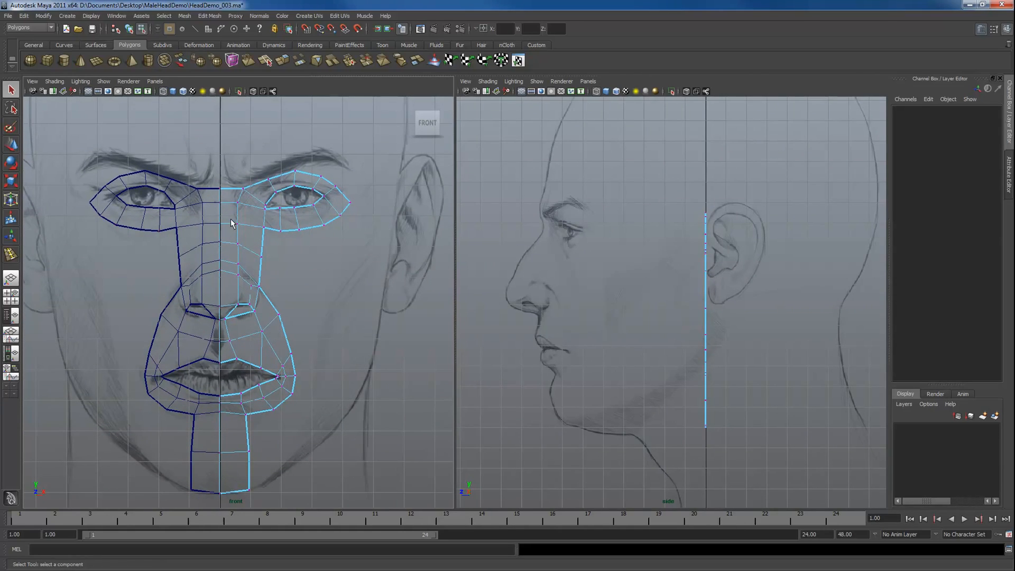
Move the three uppermost centreline vertices between the eyes forward in the side view onto the reference profile.
left_click(219, 189)
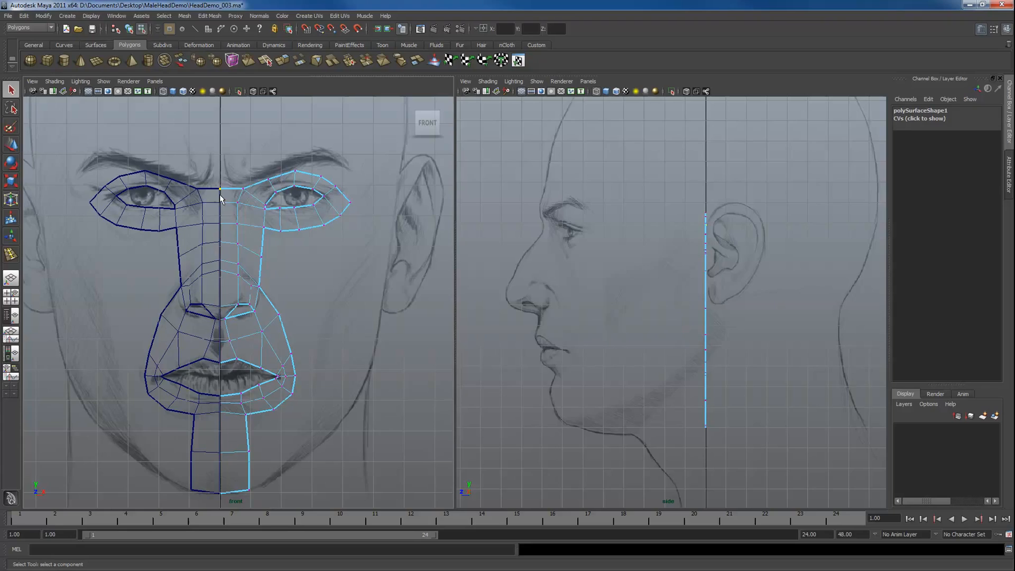
key("w")
left_click_drag(675, 226, 512, 229)
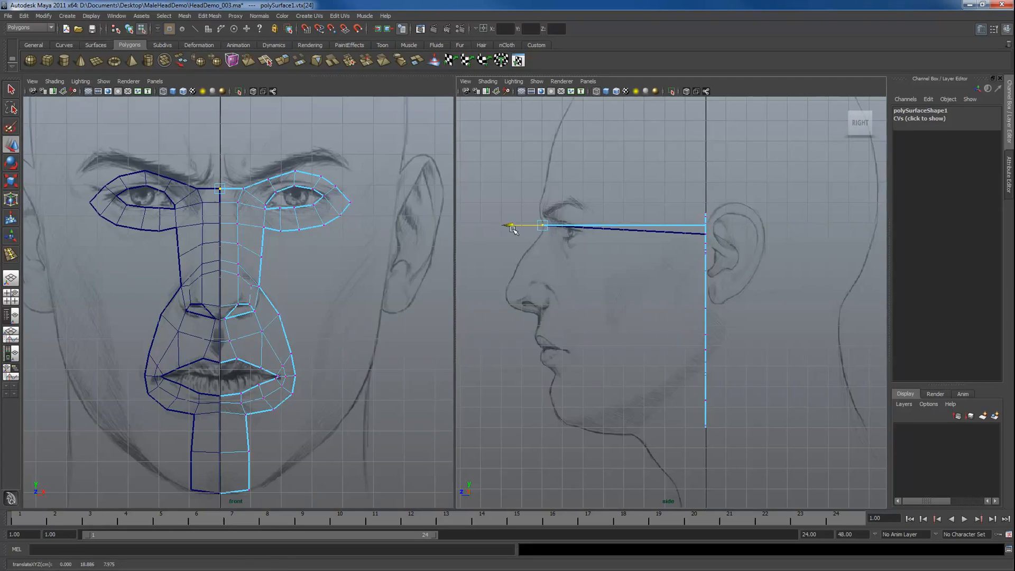
left_click(221, 204)
left_click_drag(681, 236, 513, 232)
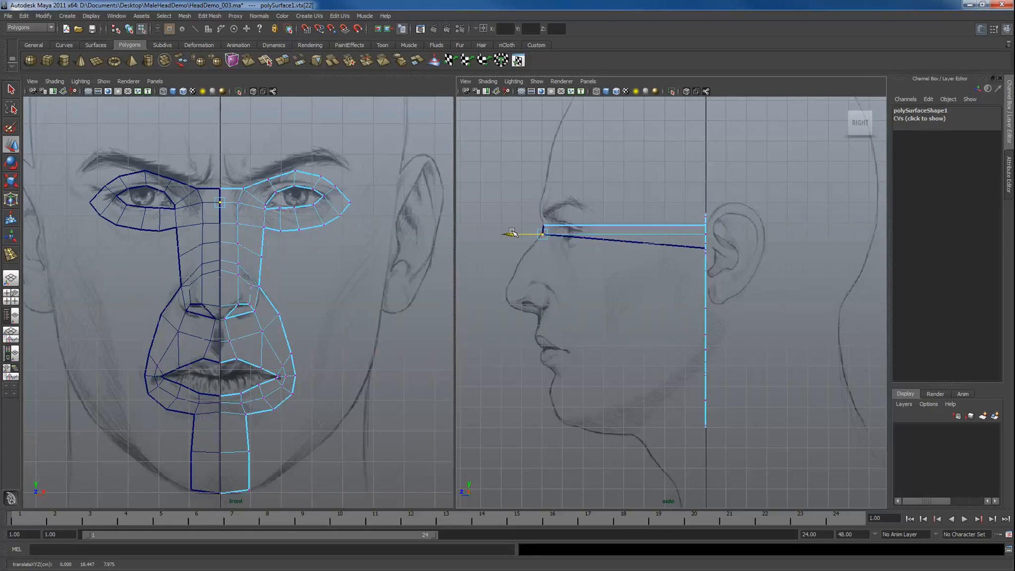
left_click_drag(227, 228, 213, 220)
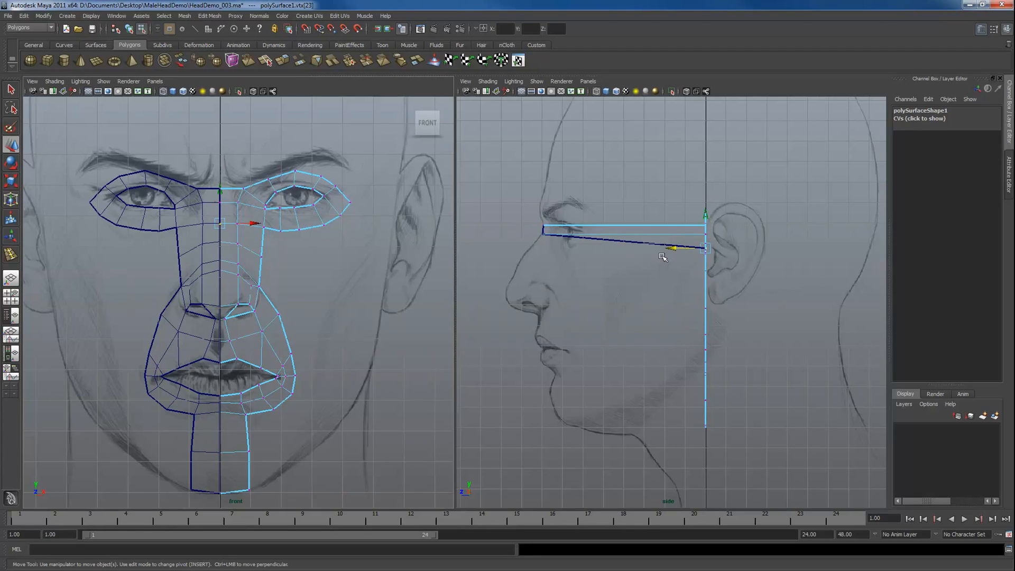
left_click_drag(674, 249, 499, 256)
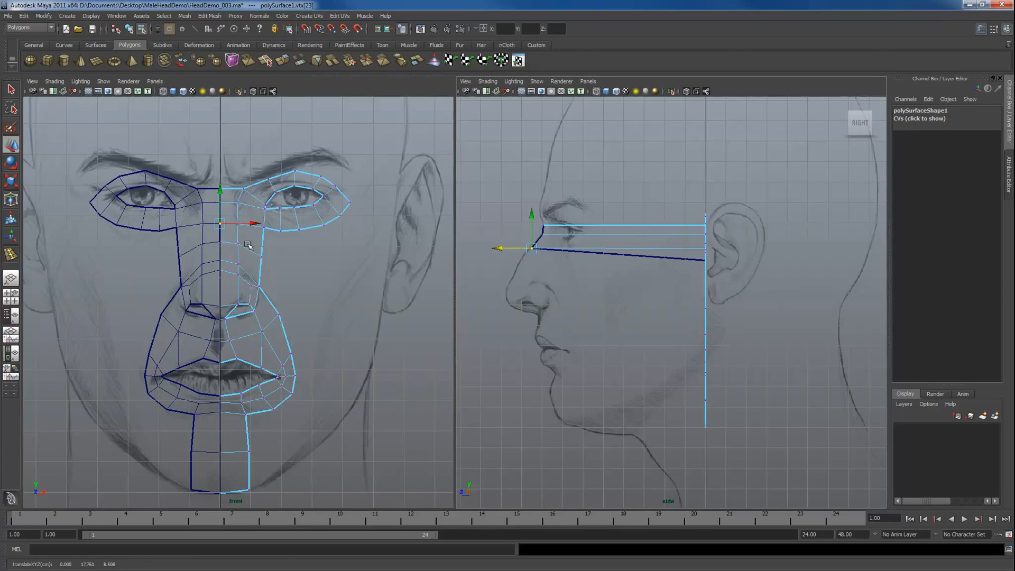
Pull the centreline vertices midway down the nose bridge forward in the side view and fit them to the nose profile.
left_click(672, 264)
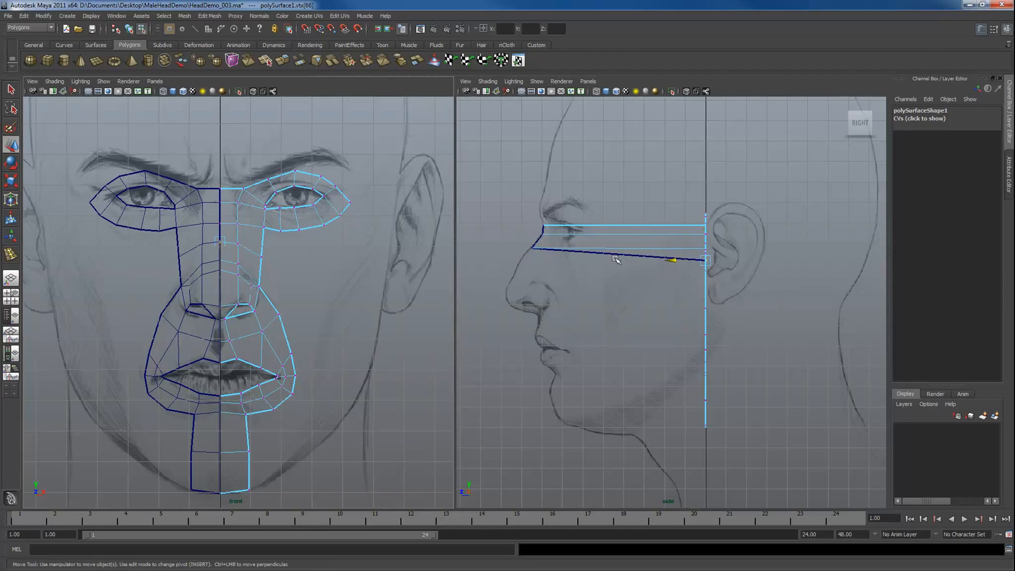
left_click_drag(603, 259, 494, 270)
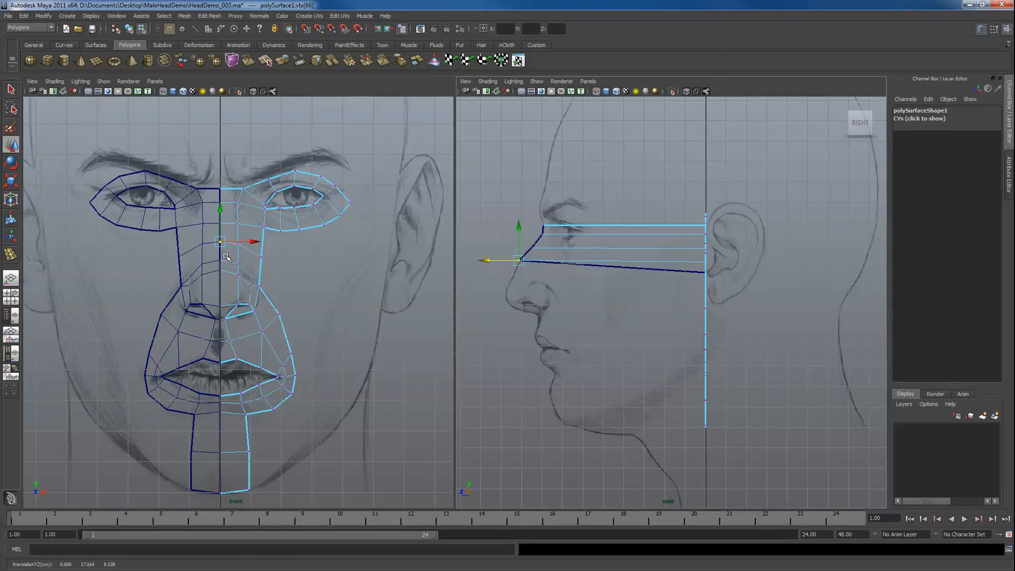
left_click(219, 266)
left_click_drag(674, 277, 475, 286)
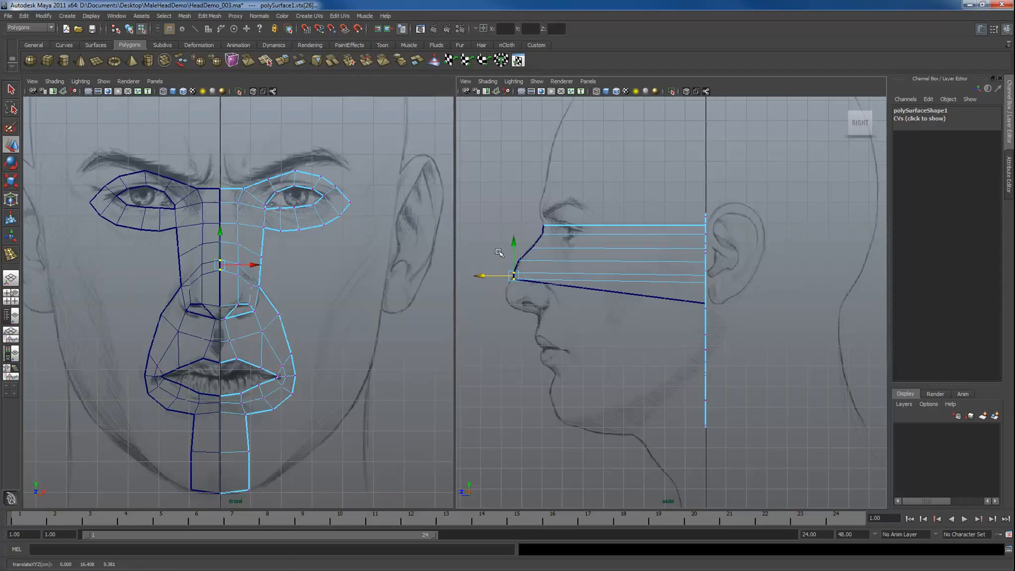
left_click(519, 261)
left_click_drag(486, 260, 500, 279)
left_click(513, 279)
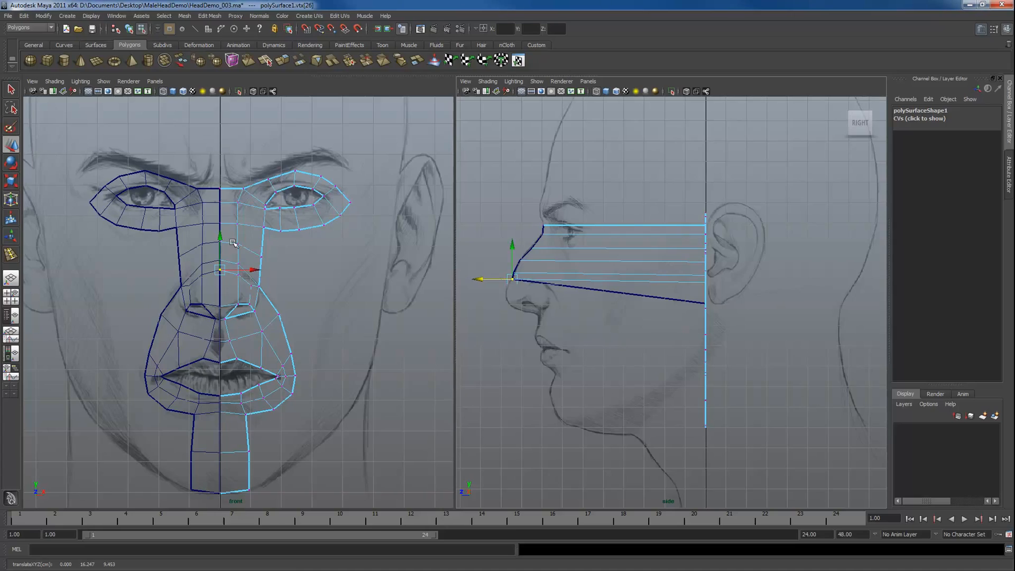
Move the centreline vertices at the nose tip and nose base forward in the side view to match the drawn profile.
left_click(225, 305)
left_click_drag(674, 302, 479, 302)
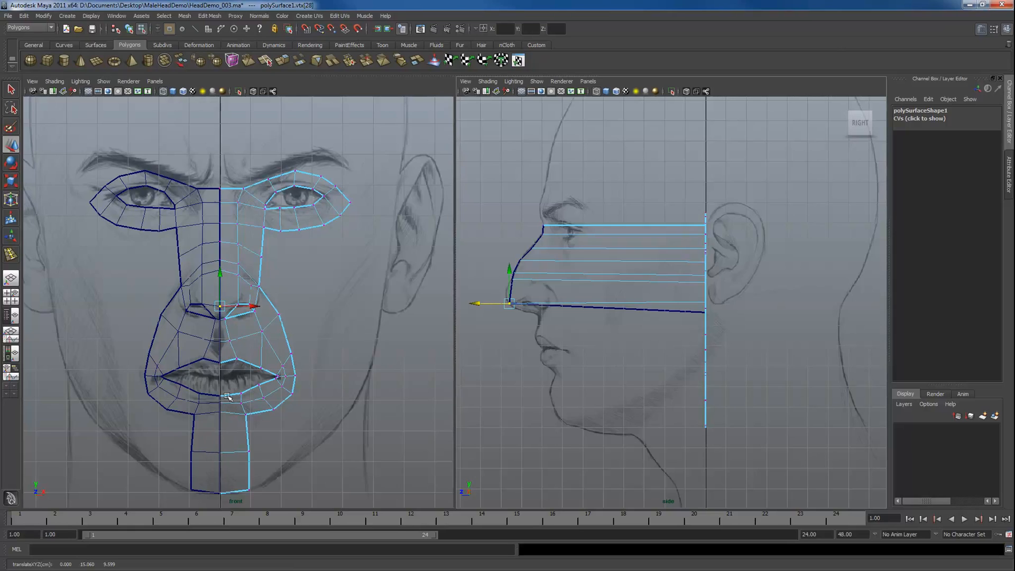
left_click(221, 321)
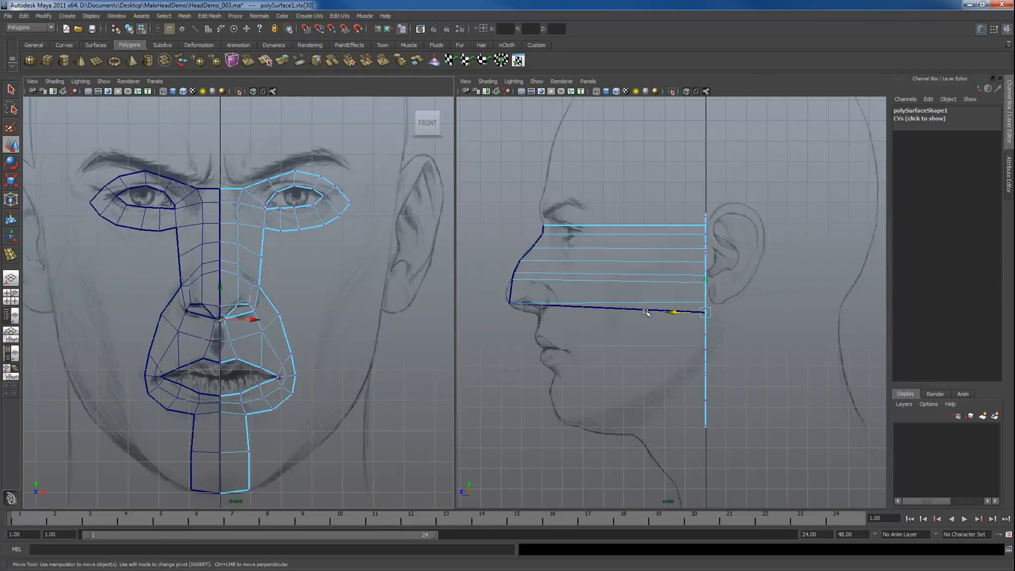
left_click_drag(675, 315, 506, 326)
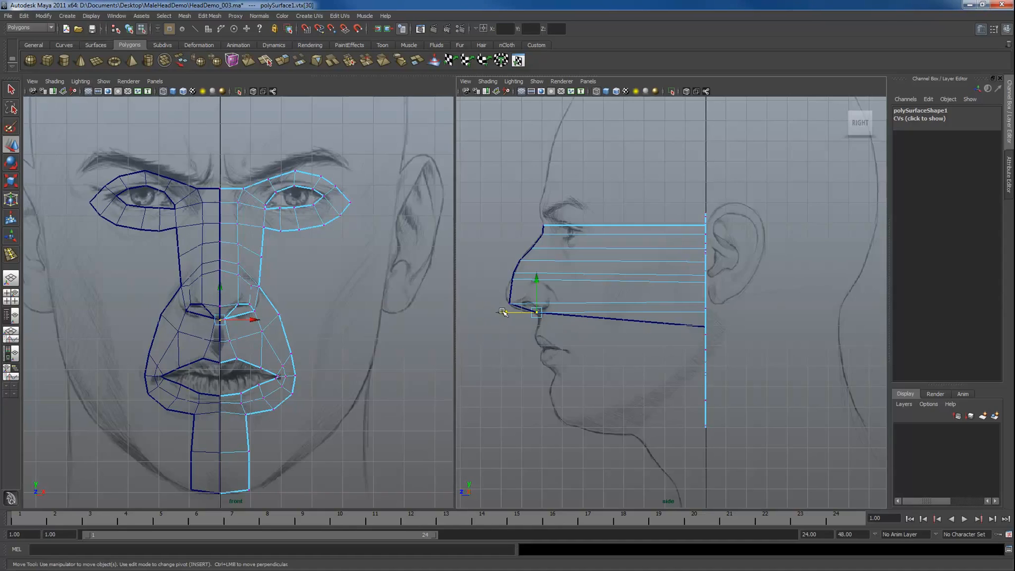
left_click(503, 312)
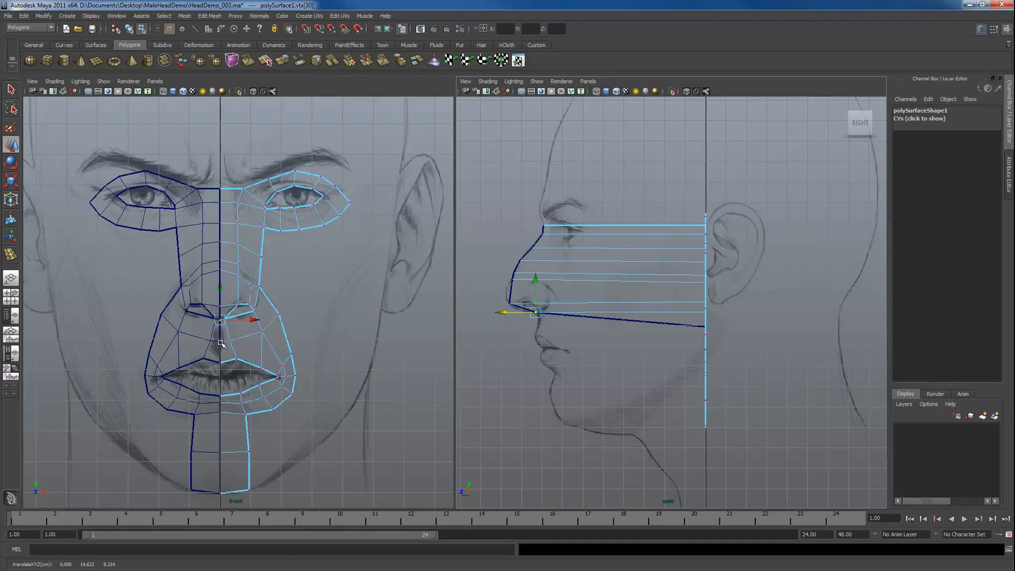
Bring the centreline vertices above the mouth and at the upper lip's edge forward in the side view to the reference profile.
left_click(385, 353)
middle_click_drag(528, 339, 568, 310, "alt")
right_click_drag(568, 309, 635, 391, "alt")
left_click(220, 341)
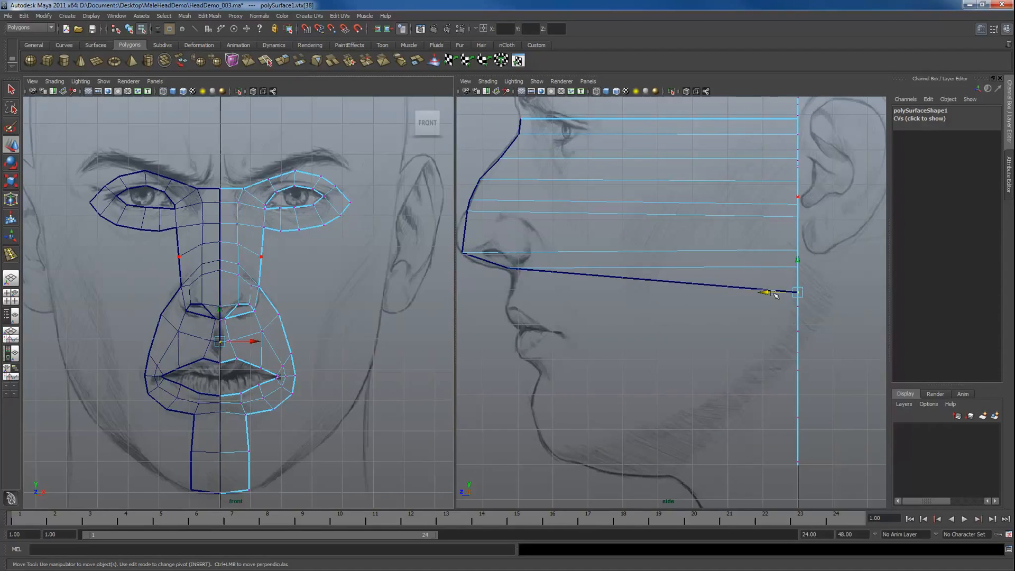
left_click_drag(765, 292, 479, 318)
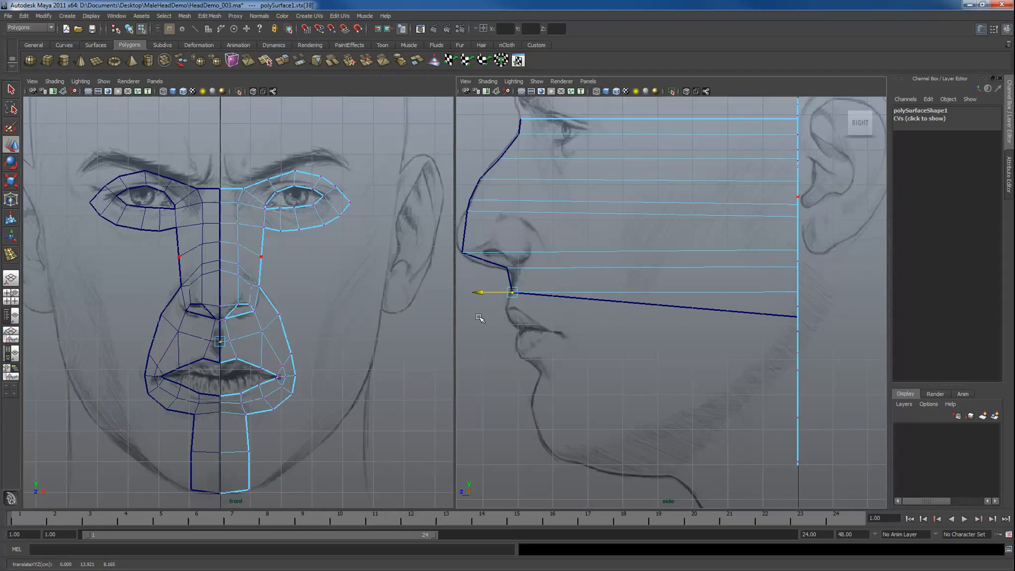
left_click(220, 362)
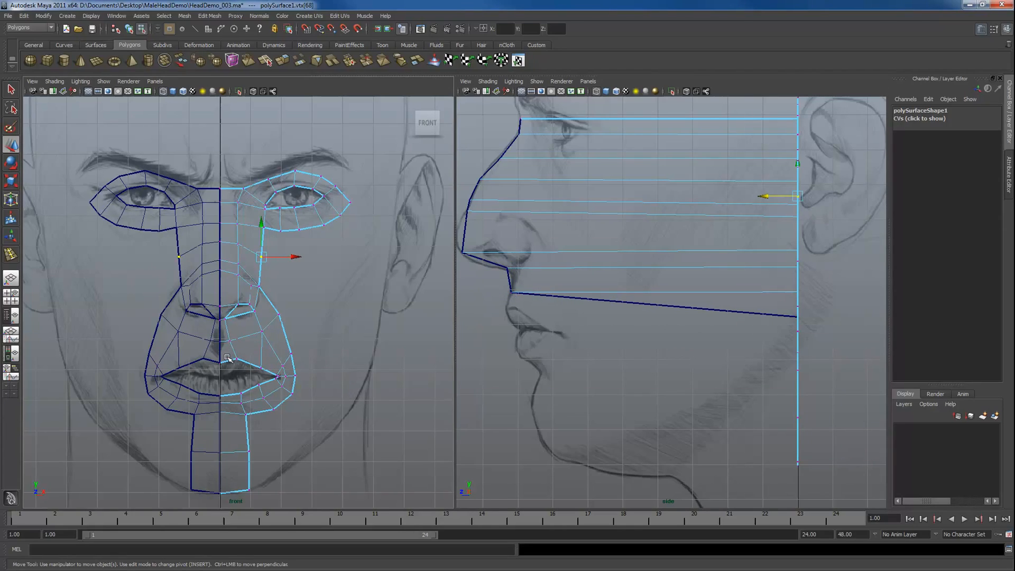
left_click(225, 360)
left_click_drag(768, 317, 476, 324)
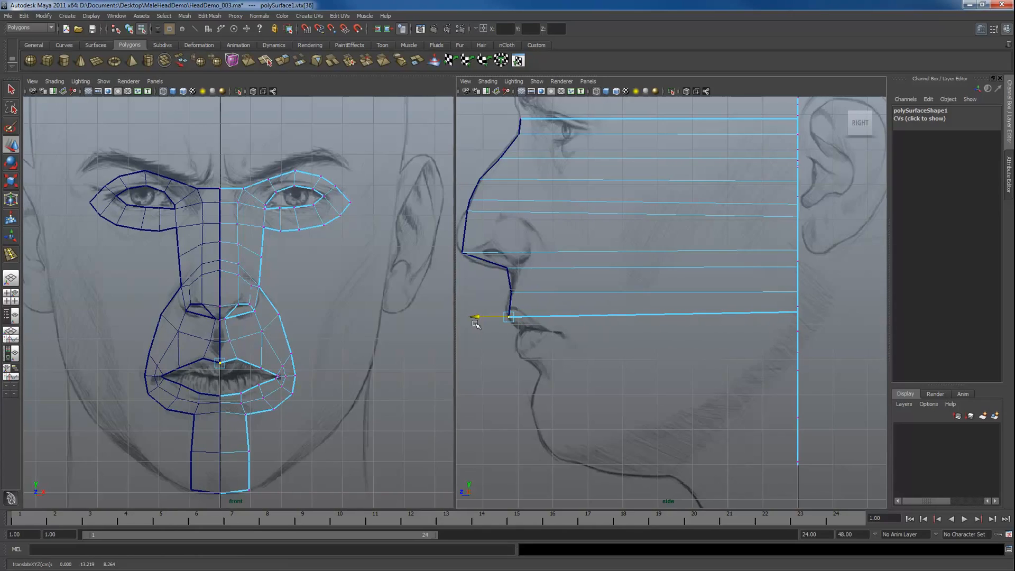
Move the centreline vertices of the lower lip and the two loops beneath it forward in the side view to the drawn profile.
left_click(220, 396)
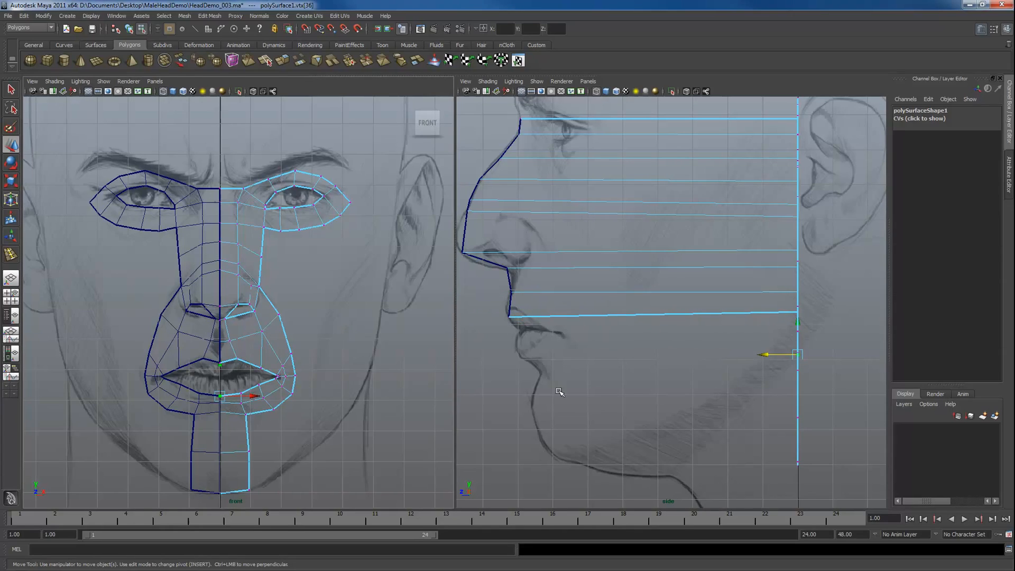
left_click_drag(765, 354, 485, 369)
left_click(218, 405)
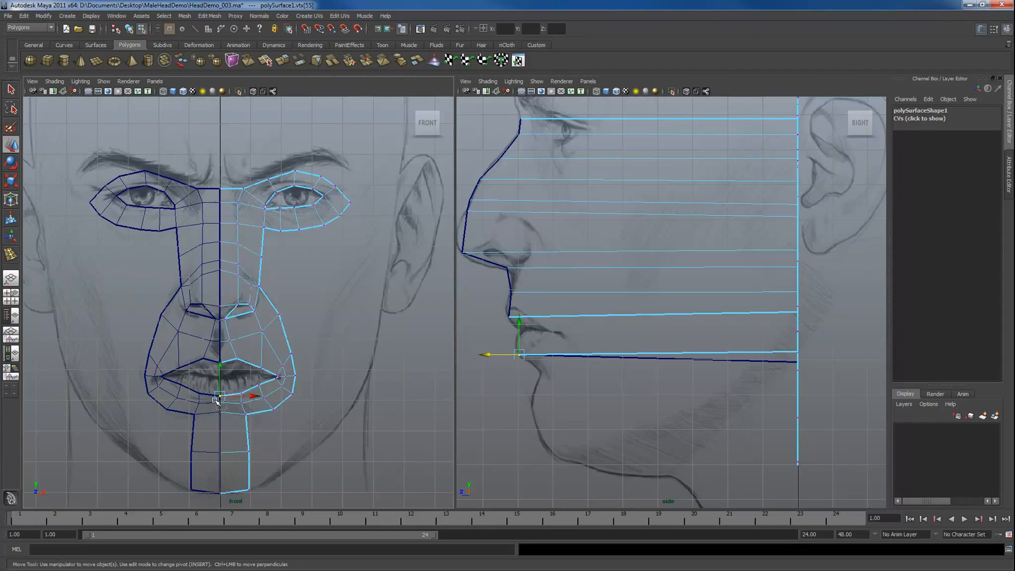
left_click(217, 401)
left_click_drag(777, 364, 498, 365)
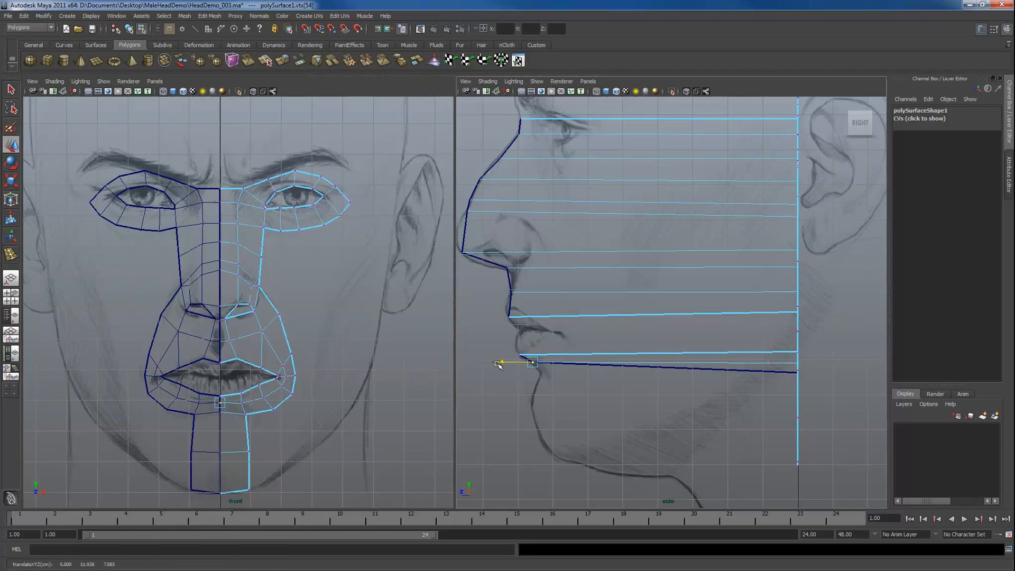
left_click(220, 412)
left_click_drag(770, 372, 513, 366)
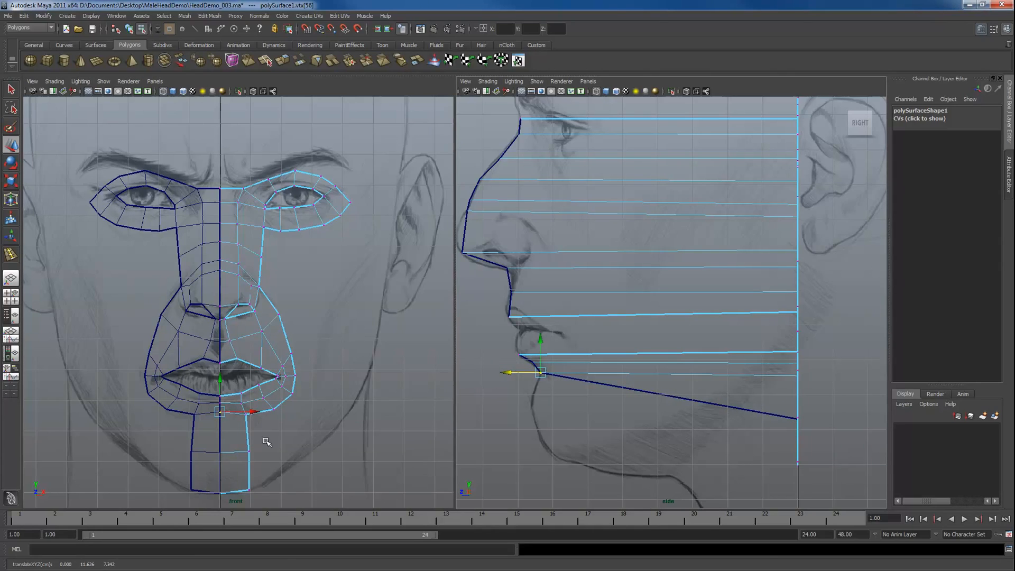
Move the middle chin row forward and slightly up to the profile, and bring the bottom centre chin vertex forward to the jaw outline.
left_click_drag(235, 445, 199, 457)
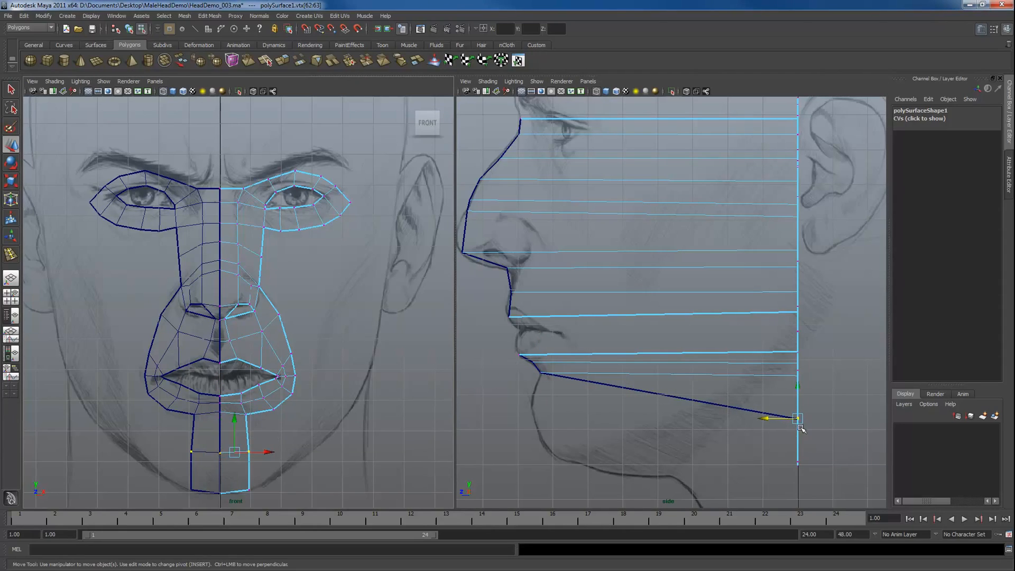
left_click_drag(768, 419, 534, 401)
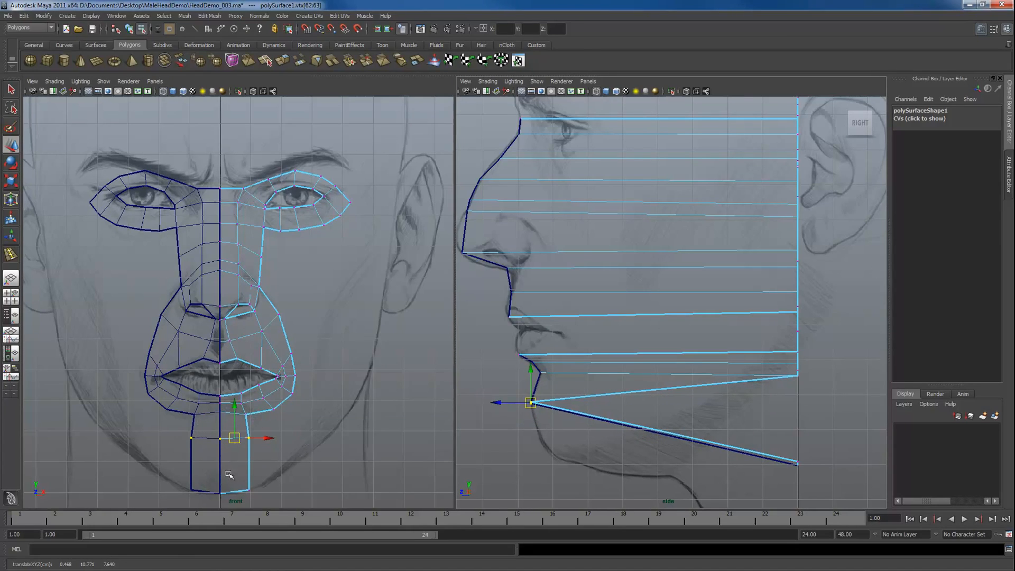
left_click(220, 491)
left_click_drag(770, 464, 557, 465)
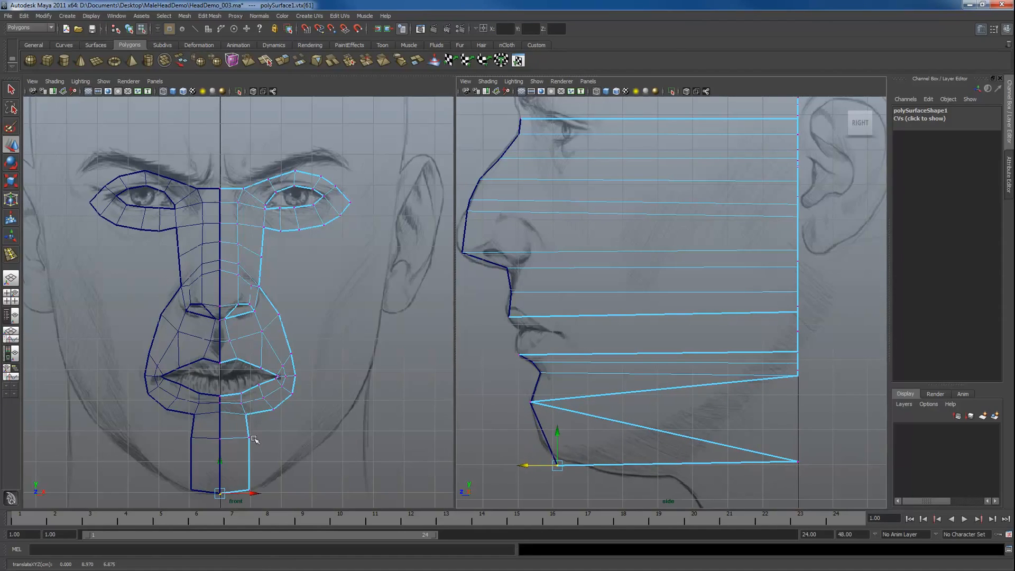
Bring the outer bottom chin vertex forward to just behind the centreline and set the outer middle chin vertex slightly back.
left_click(249, 490)
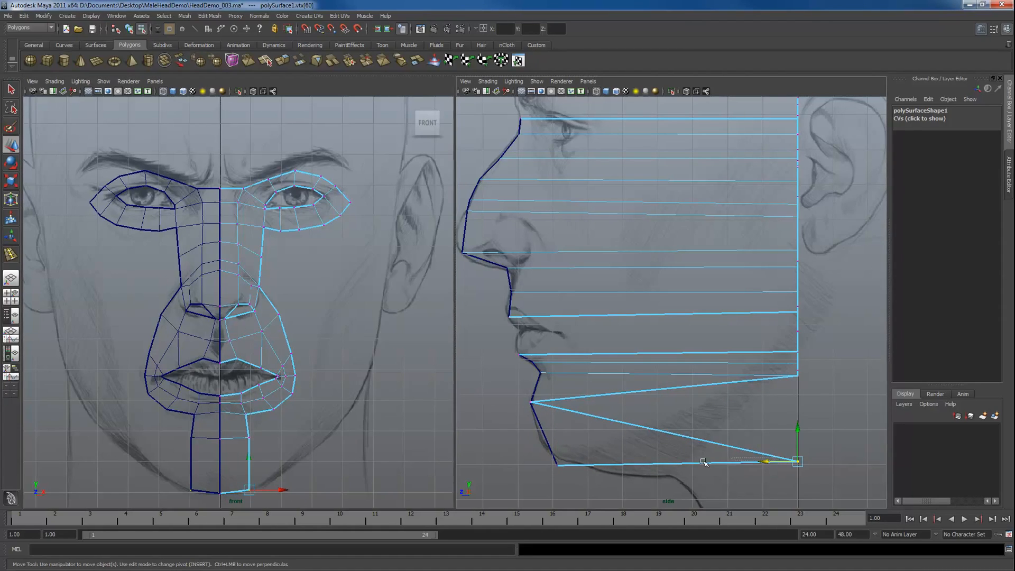
left_click_drag(765, 462, 529, 469)
left_click(272, 448, "alt")
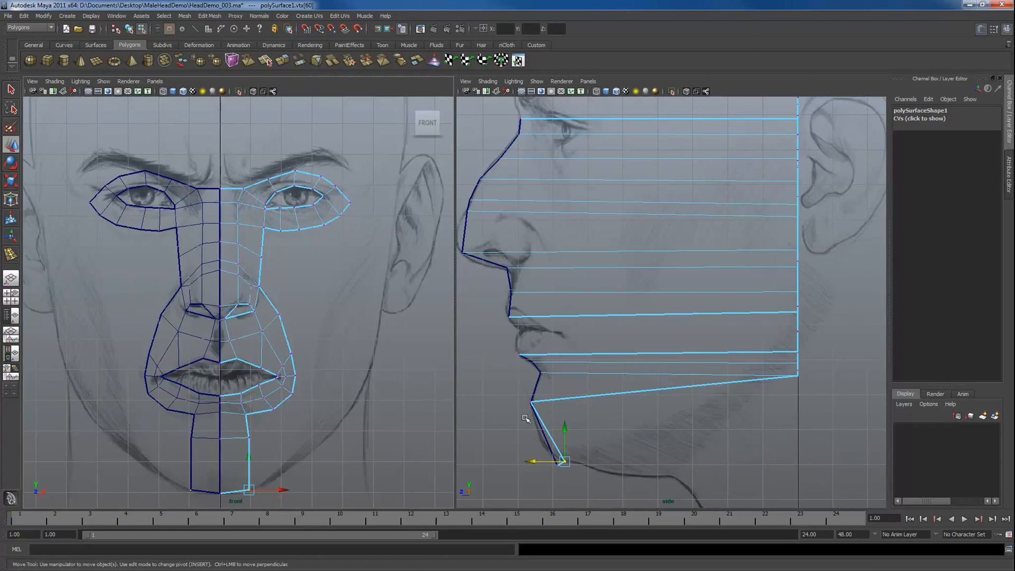
left_click(249, 438)
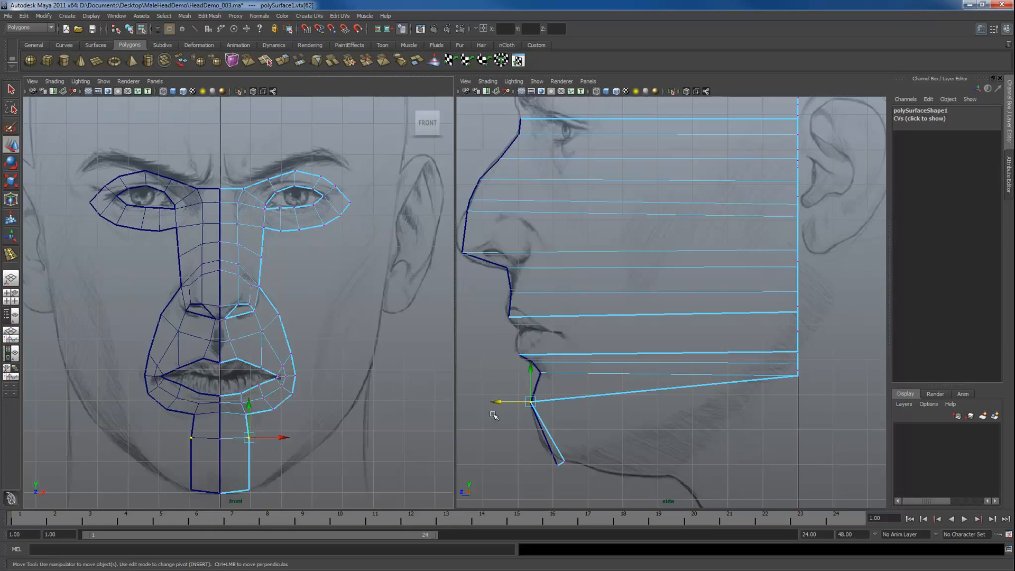
left_click_drag(495, 402, 503, 402)
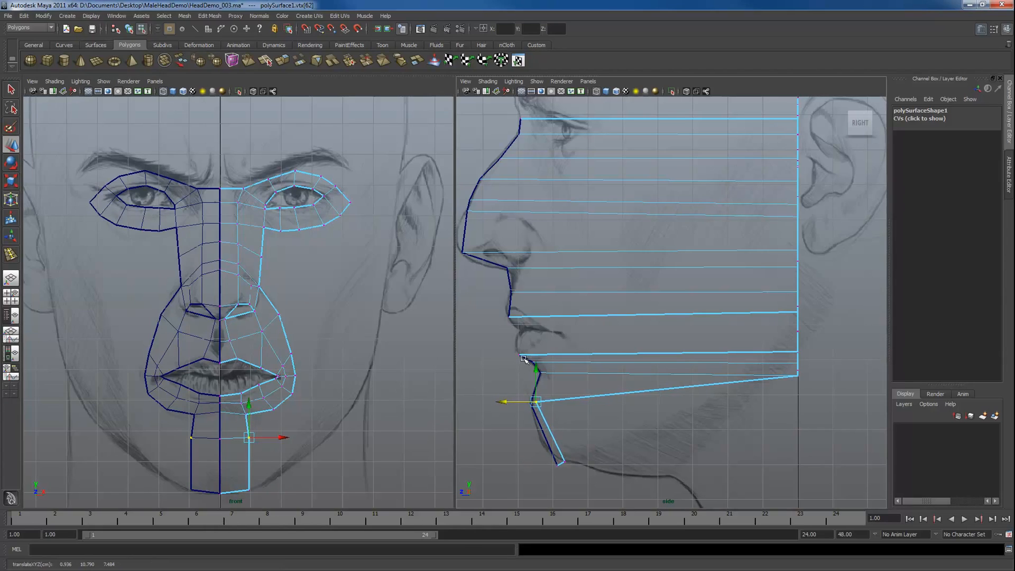
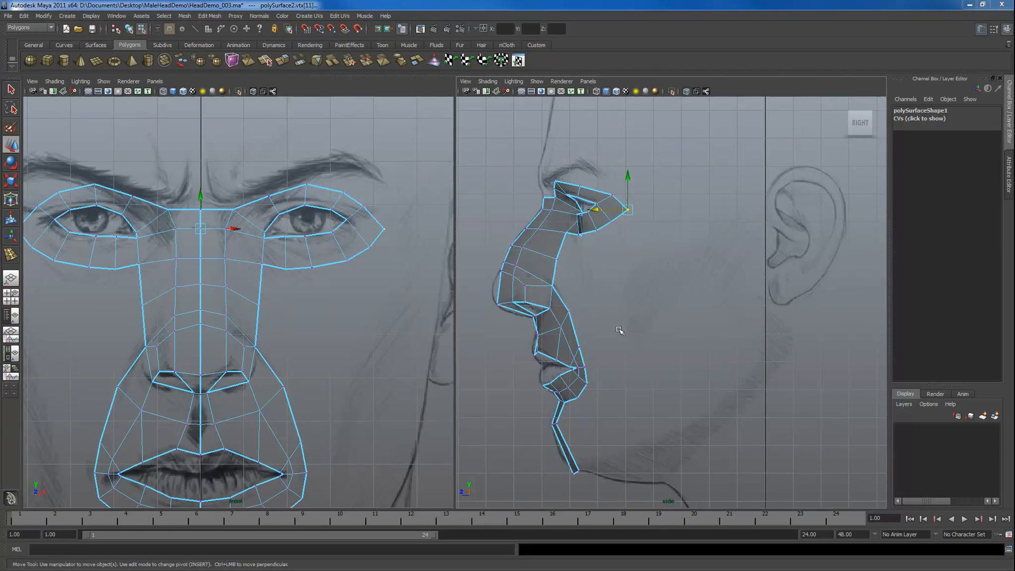
Nudge the pair of vertices flanking the lower nose bridge slightly upward and forward in the side view.
left_click_drag(562, 306, 584, 339)
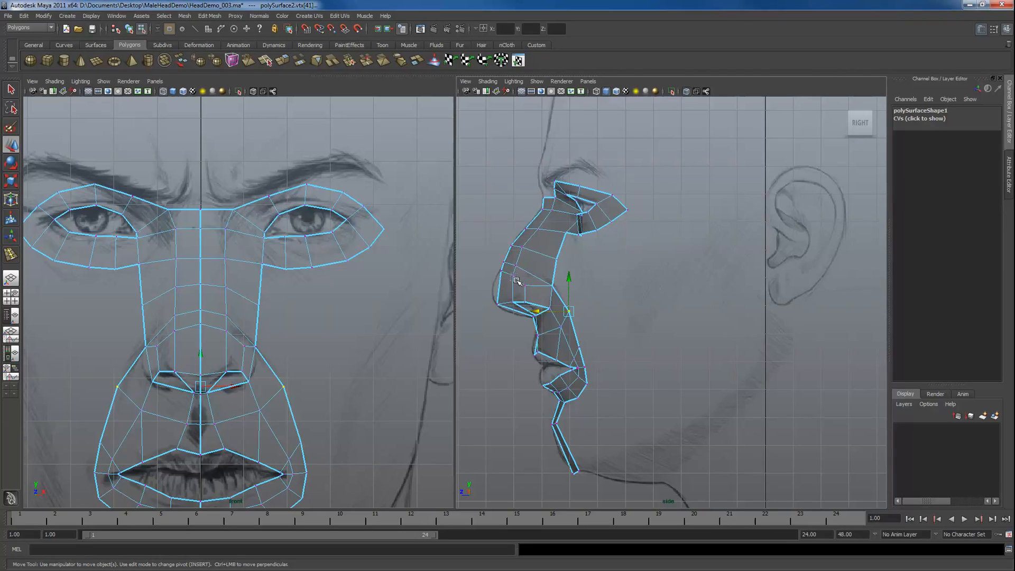
left_click_drag(517, 281, 497, 272)
left_click_drag(516, 270, 514, 264)
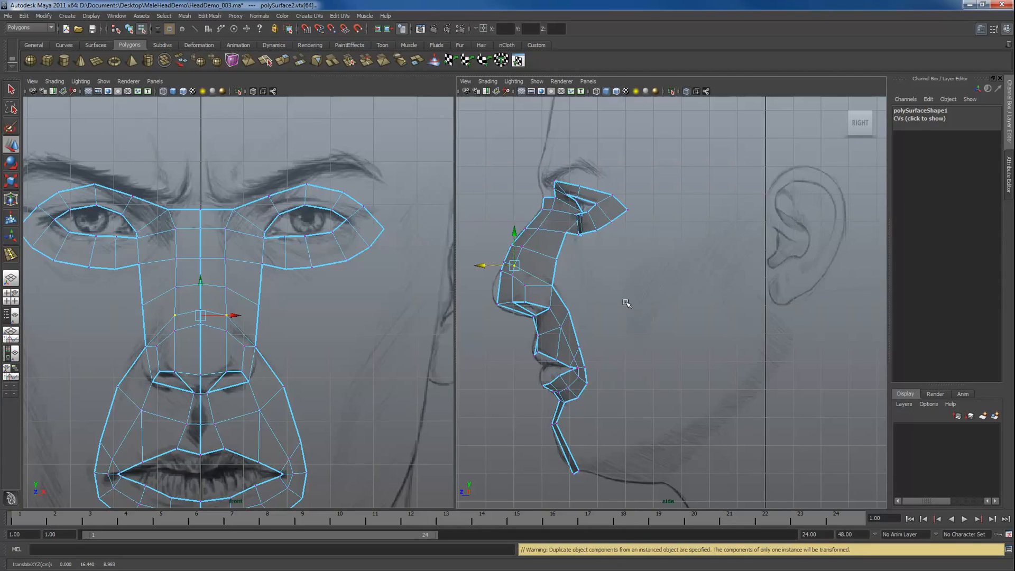
Replace the side view with the perspective view and turn off X-ray display to examine the shaded face mesh.
key("space")
left_click_drag(627, 303, 611, 232)
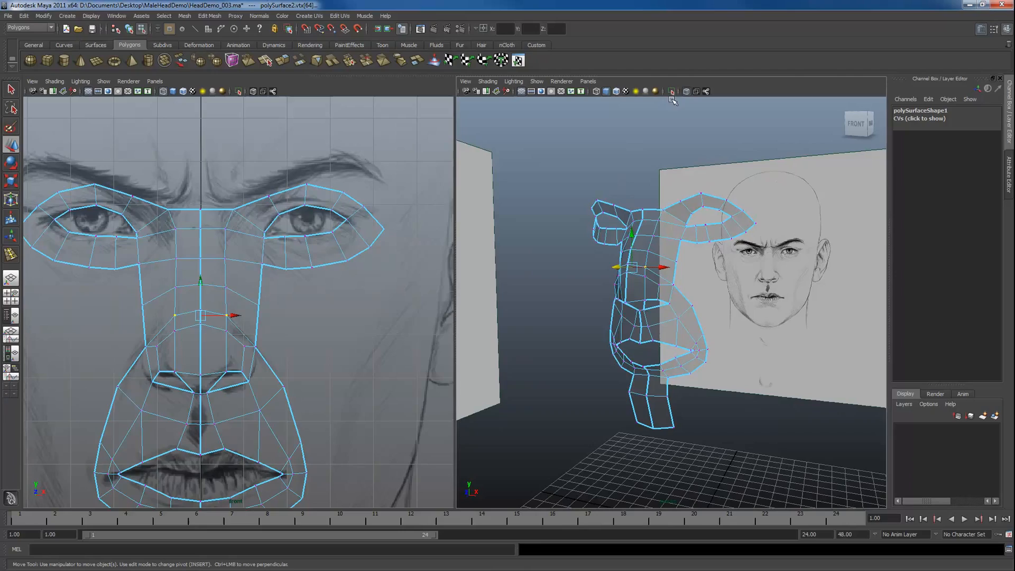
left_click(686, 92)
mouse_move(627, 303)
left_mouse_down("alt")
mouse_move(696, 288)
mouse_move(682, 275)
mouse_move(643, 307)
mouse_move(655, 341)
mouse_move(704, 296)
mouse_move(728, 293)
mouse_move(634, 296)
left_mouse_up("alt")
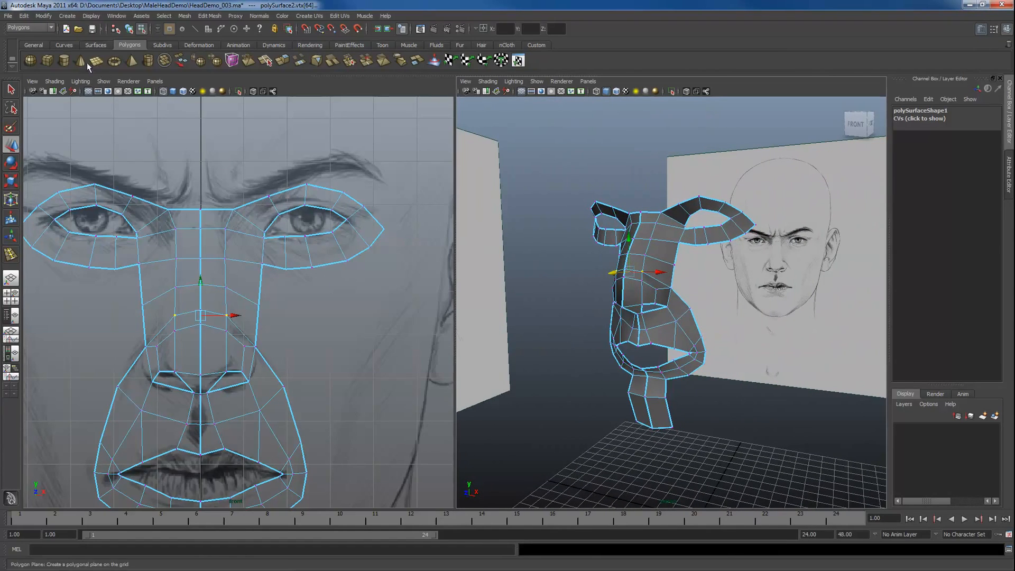
Create a polygon sphere and raise it along the face's centreline to eye level.
left_click(28, 63)
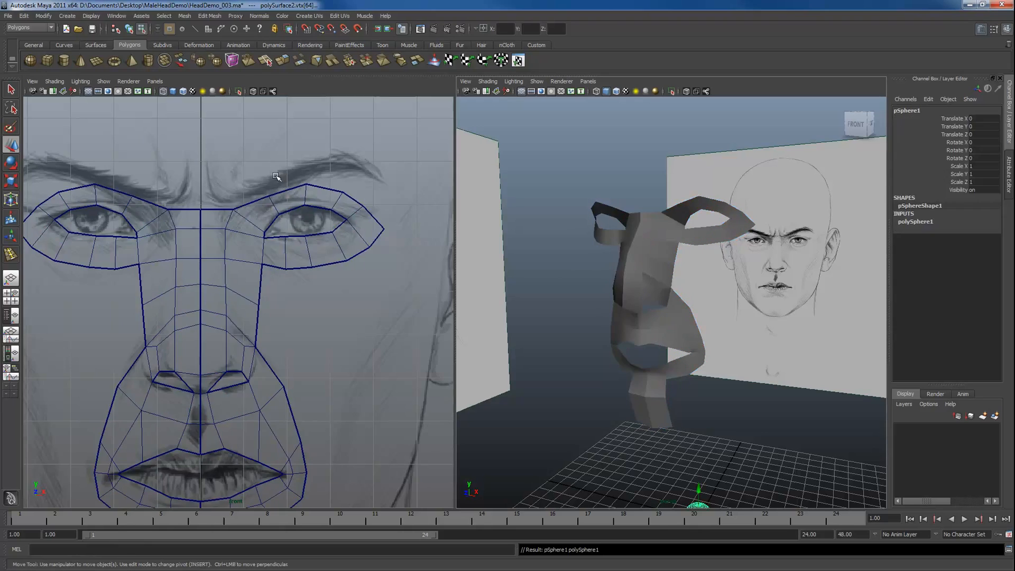
scroll(173, 306, "down", 8)
middle_click_drag(258, 299, 270, 231, "alt")
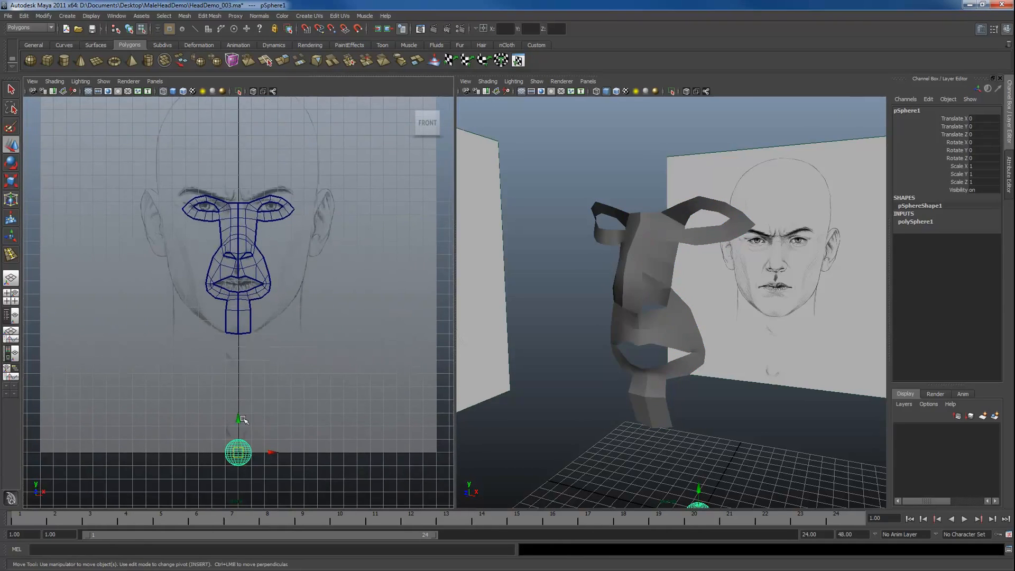
left_click_drag(241, 420, 266, 197)
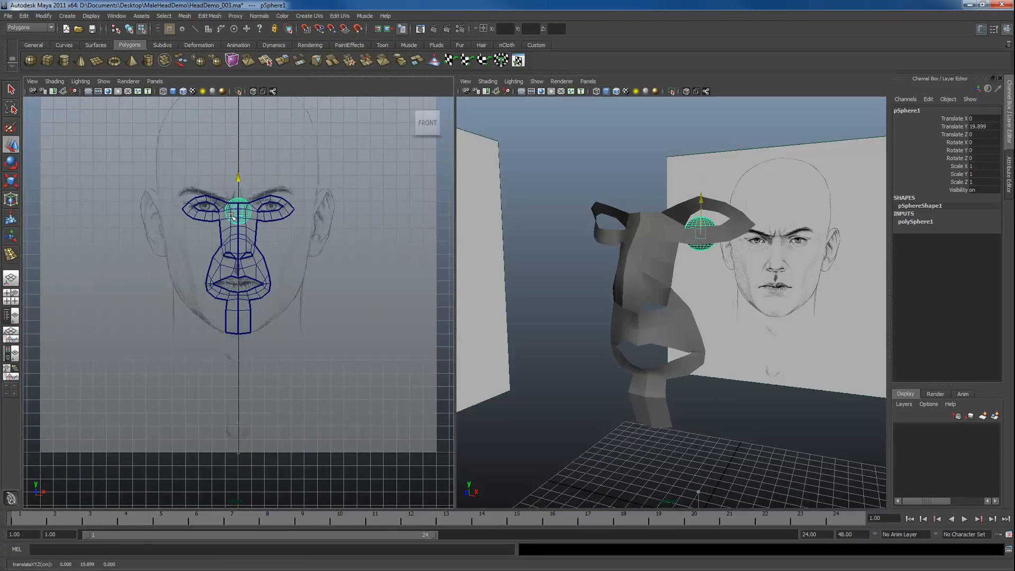
scroll(254, 180, "up", 5)
scroll(157, 333, "up", 3)
Fit the sphere over the drawn eye with a 90-degree X rotation, uniform scale 1.096, Translate X 2.441 and Translate Y 18.65.
key("e")
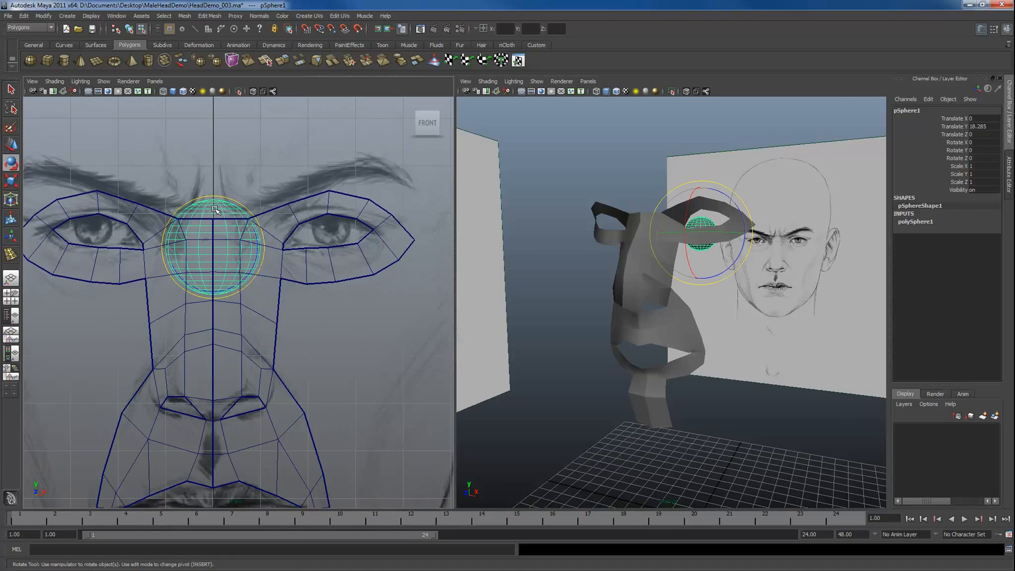
left_click_drag(216, 210, 329, 212)
key("w")
key("r")
key("w")
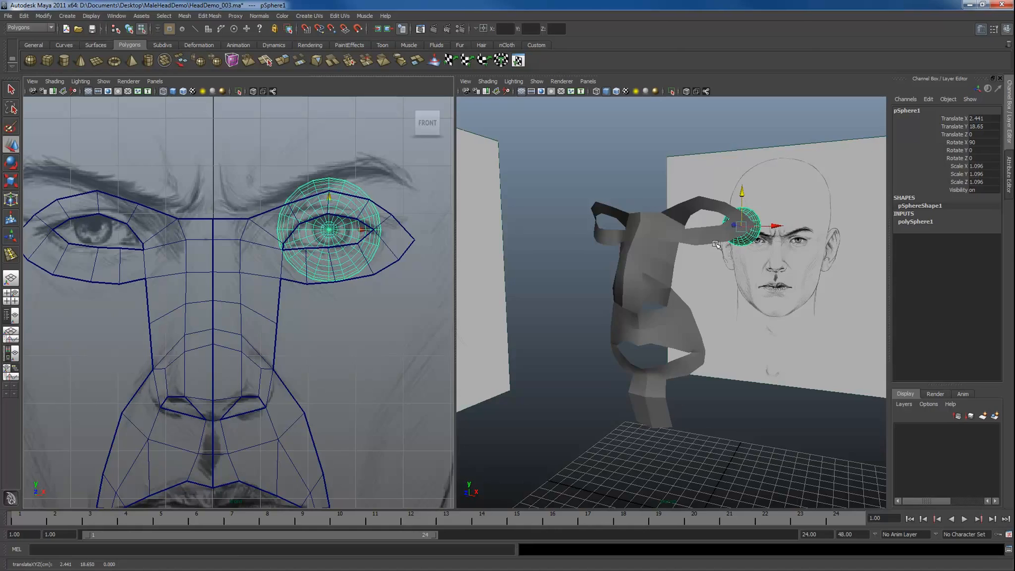
Move the eyeball sphere forward in the side view to Translate Z 5.587, behind the eye opening.
key("space")
left_click_drag(717, 245, 727, 244)
middle_click_drag(583, 225, 589, 293, "alt")
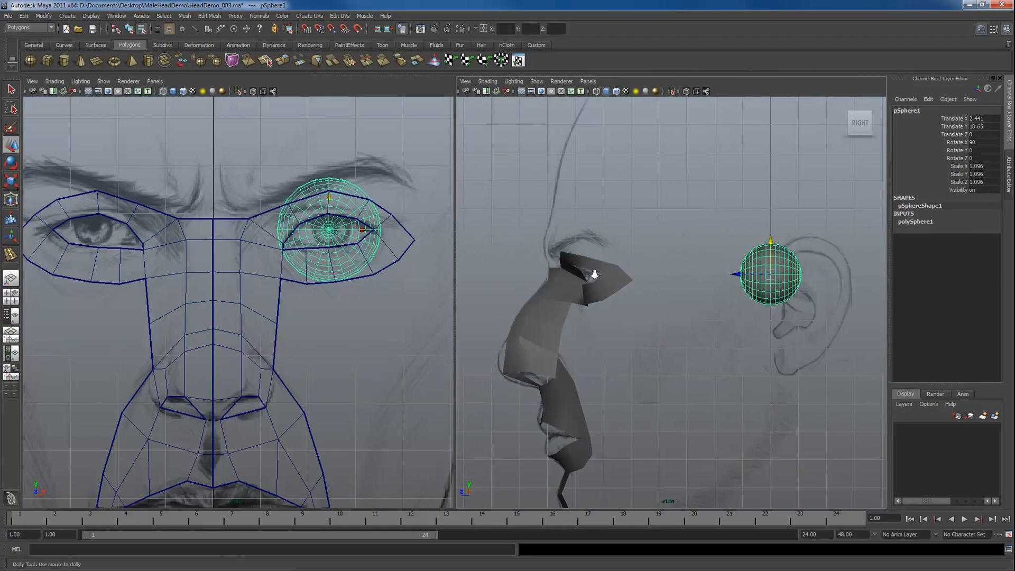
scroll(590, 288, "up", 3)
middle_click_drag(592, 258, 611, 283, "alt")
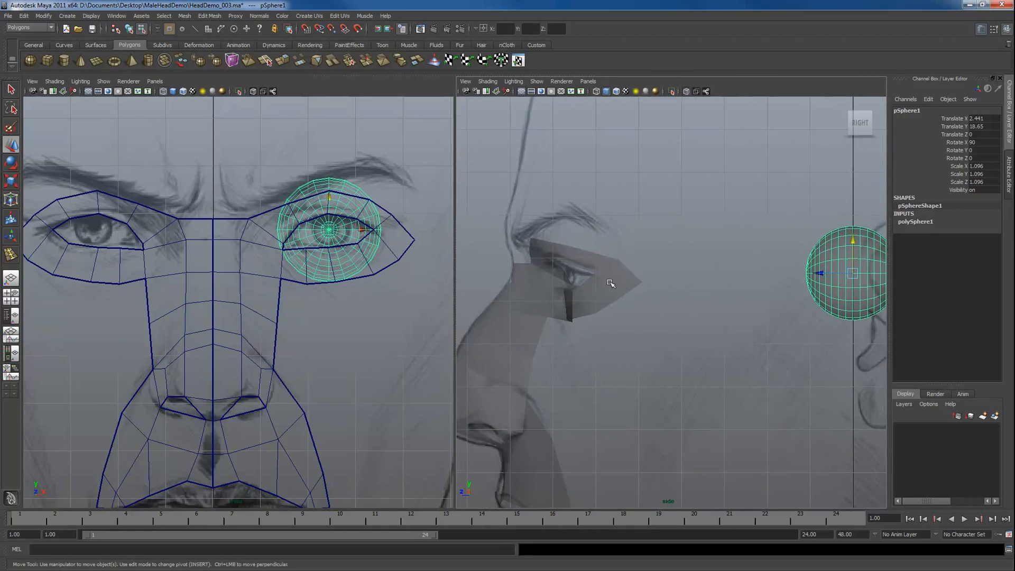
left_click(610, 276)
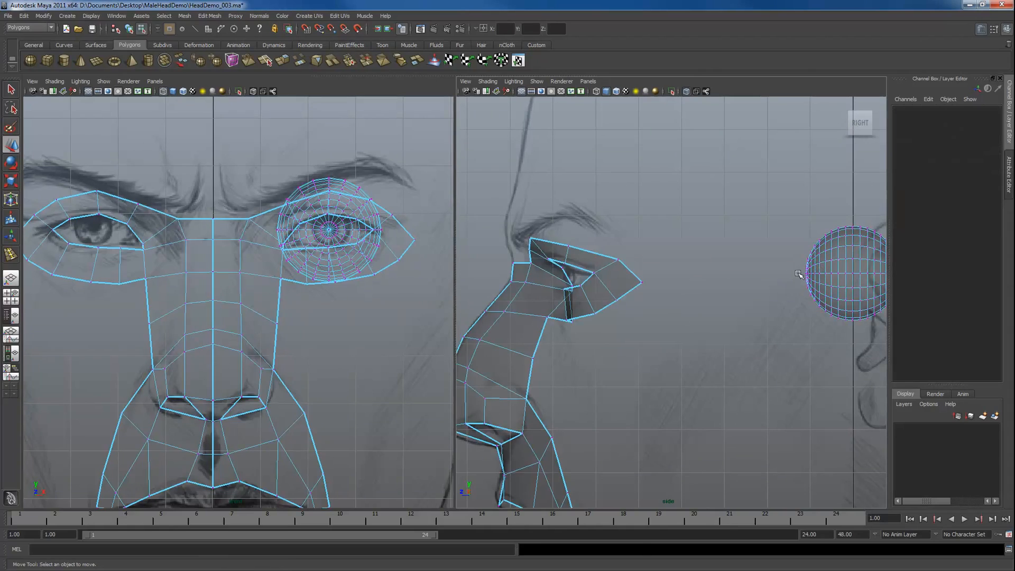
key("ctrl+z")
left_click_drag(820, 274, 590, 251)
Replace the side view with the perspective view and turn off X-ray display to show the eyeball against the eye mesh.
key("space")
key("space")
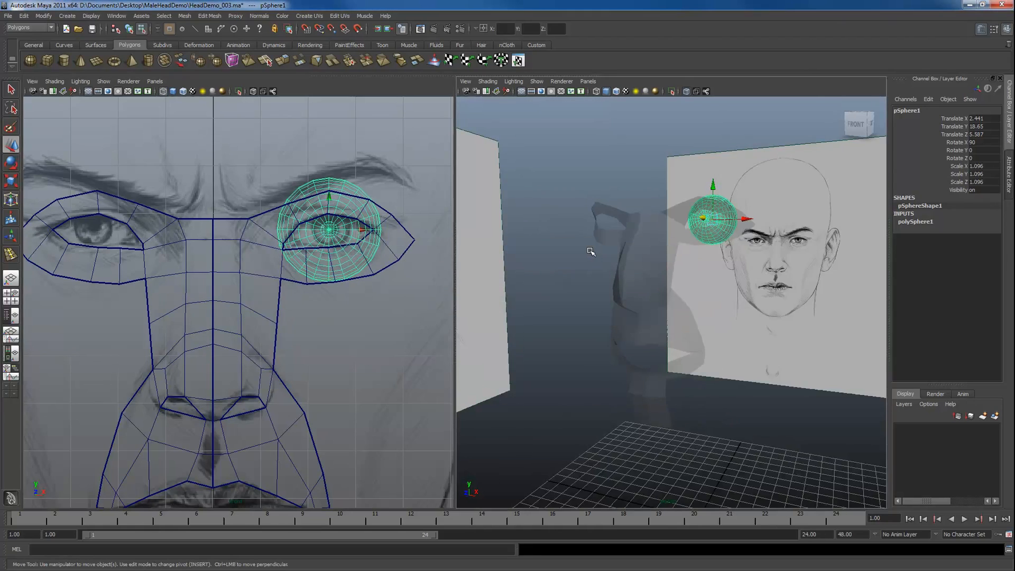
left_click(686, 92)
middle_click_drag(706, 253, 644, 341, "alt")
right_click_drag(623, 330, 751, 397, "alt")
Pull the lower eyelid vertex buried in the eyeball forward so the lid lies in front of the sphere.
left_click(645, 394)
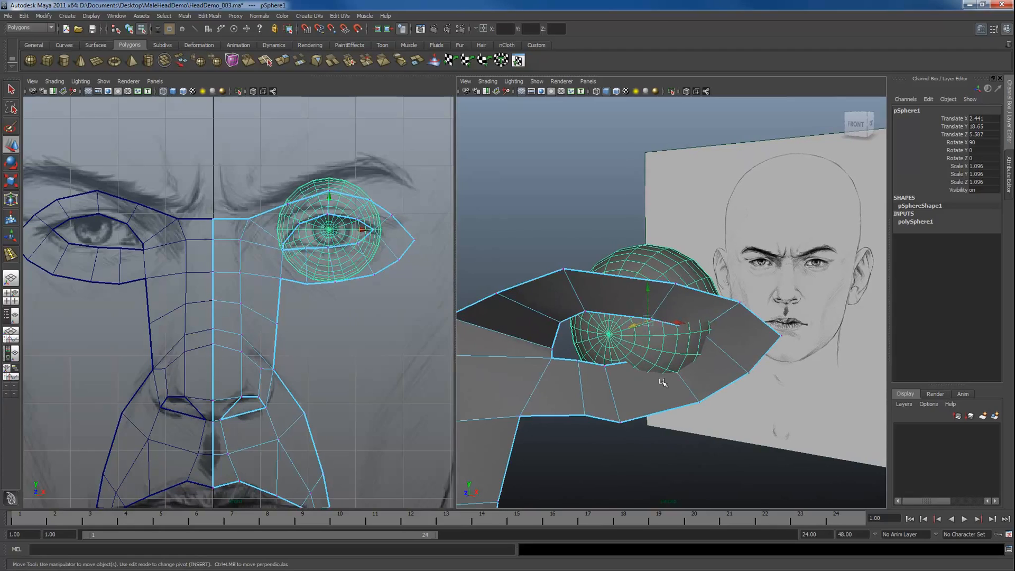
left_click_drag(661, 390, 643, 426, "alt")
left_click(702, 457)
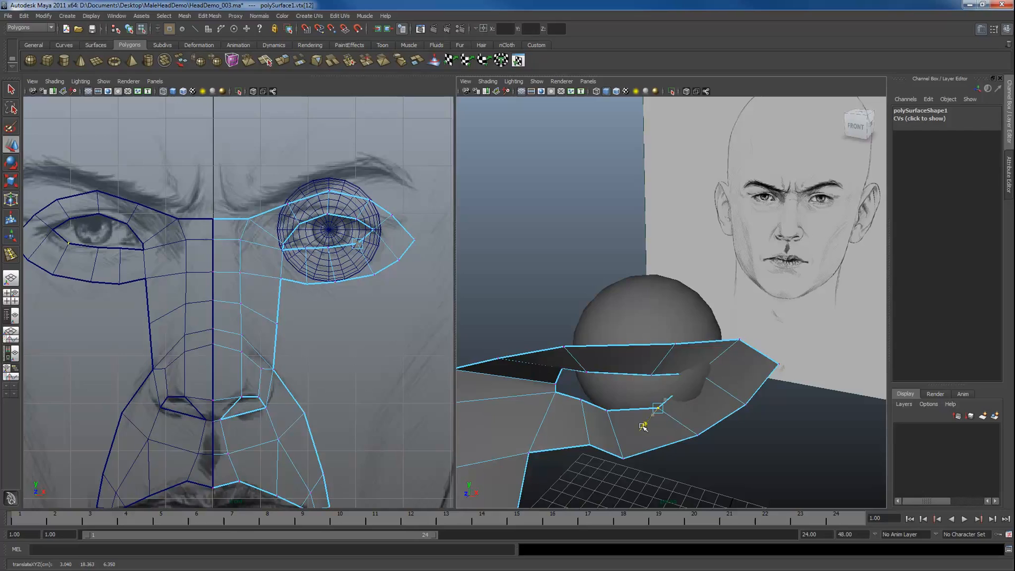
left_click_drag(711, 365, 641, 426)
Pull the outer rim vertices of the eye ring, including the outermost corner vertex, slightly forward around the eyeball.
left_click(657, 382)
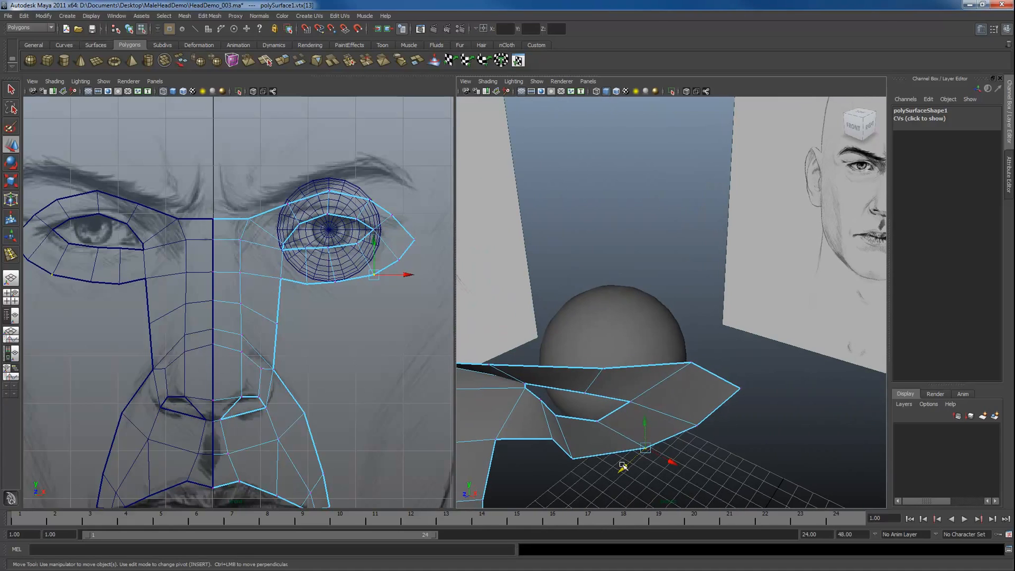
left_click(690, 432)
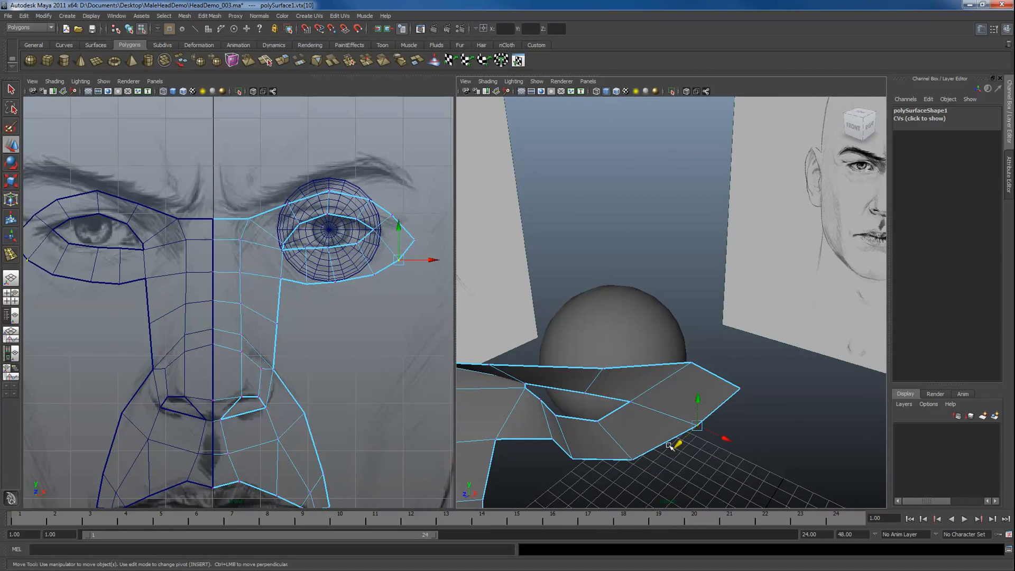
left_click(670, 378)
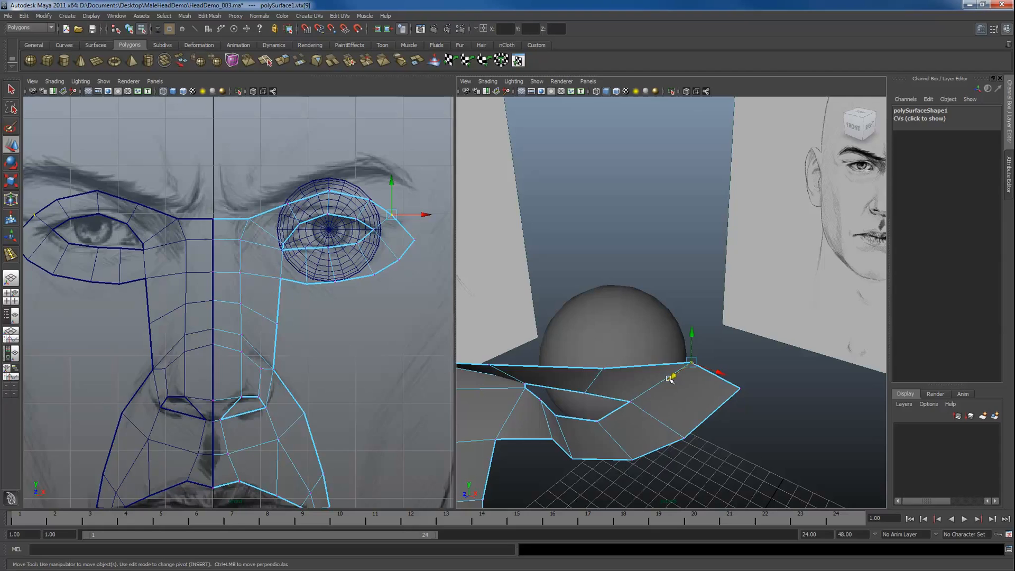
left_click(733, 396)
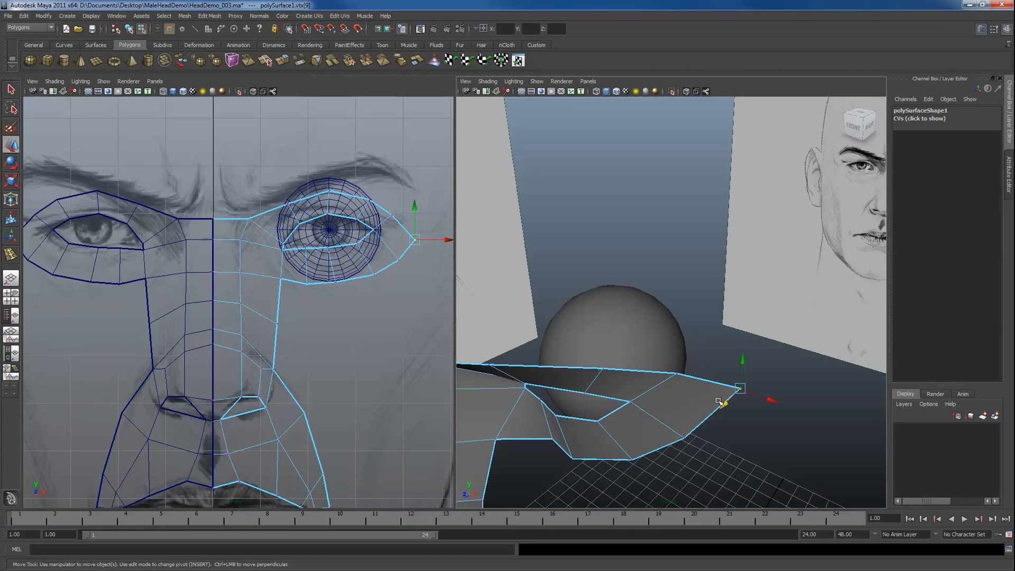
Return to object mode and apply Soften Edge to the face half's normals for smooth shading.
left_click_drag(713, 412, 619, 342, "alt")
right_click_drag(651, 334, 643, 331, "alt")
mouse_move(643, 331)
left_mouse_down("alt")
mouse_move(659, 340)
mouse_move(639, 321)
left_mouse_up("alt")
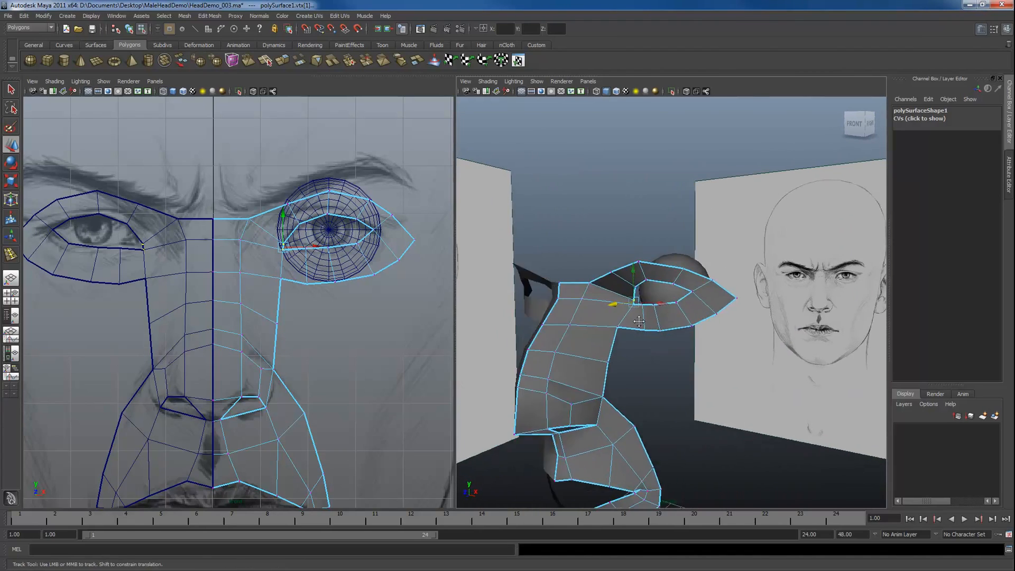
middle_click_drag(640, 321, 680, 267, "alt")
left_click_drag(607, 333, 643, 333, "alt")
key("F8")
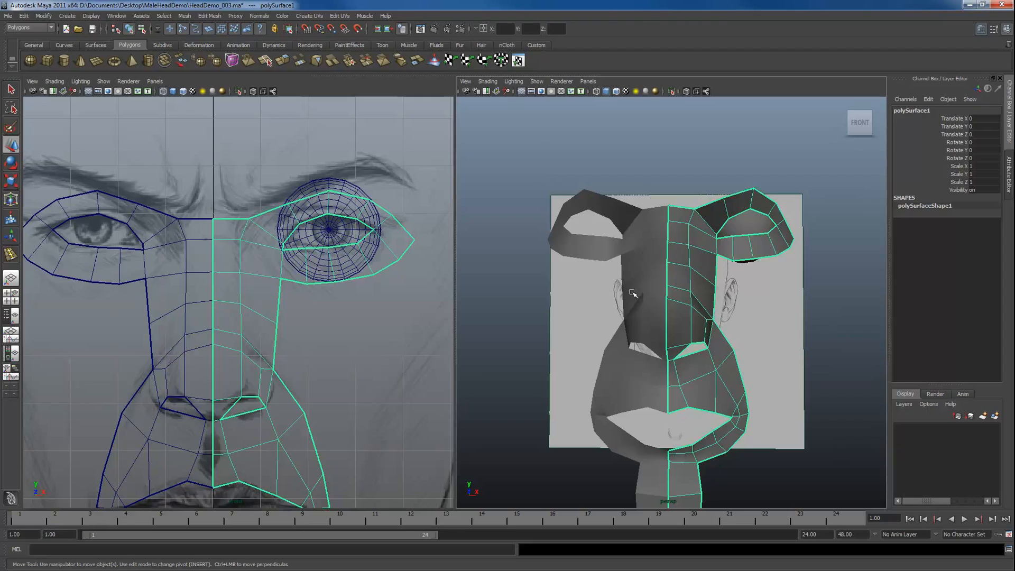
left_click(272, 18)
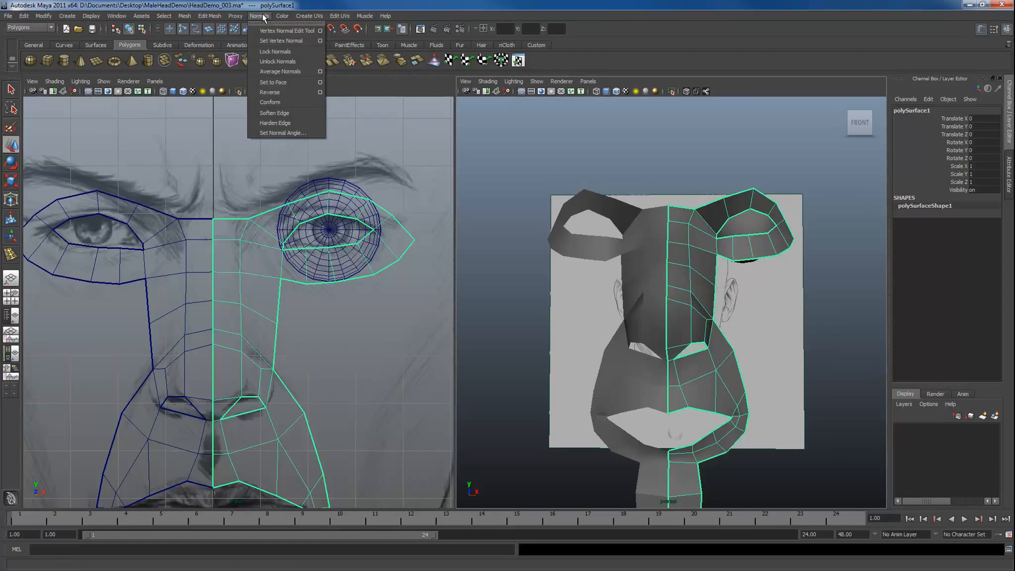
left_click(287, 113)
left_click(528, 208)
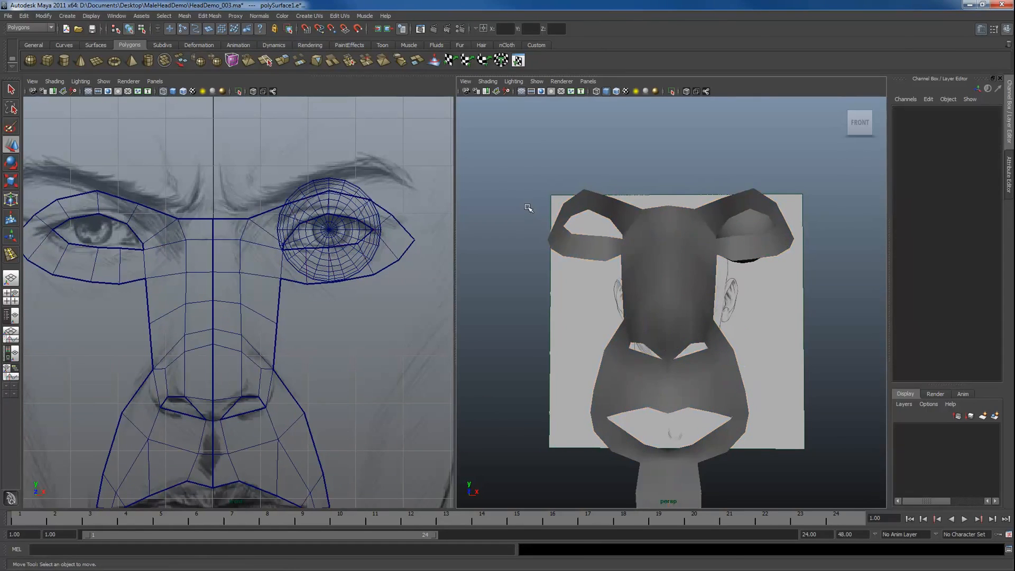
Turn on wireframe over shading in the perspective view and save the scene incrementally as HeadDemo_004.ma.
left_click(619, 92)
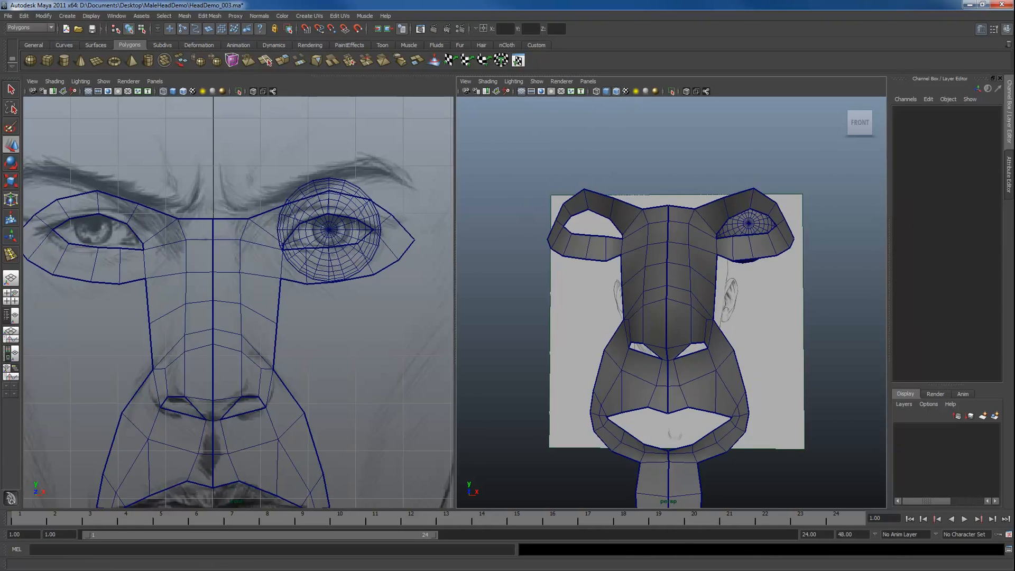
key("ctrl+alt+s")
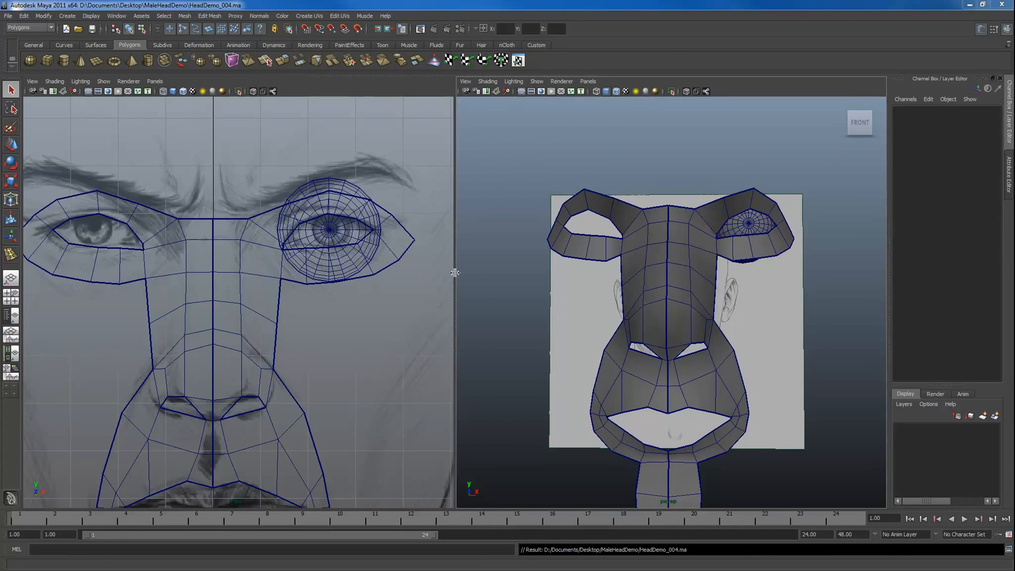
Bring up the side view beside the front view and extrude the mouth opening's edge loop, scaled to 0.124 in Y.
key("space")
left_click_drag(560, 315, 586, 313)
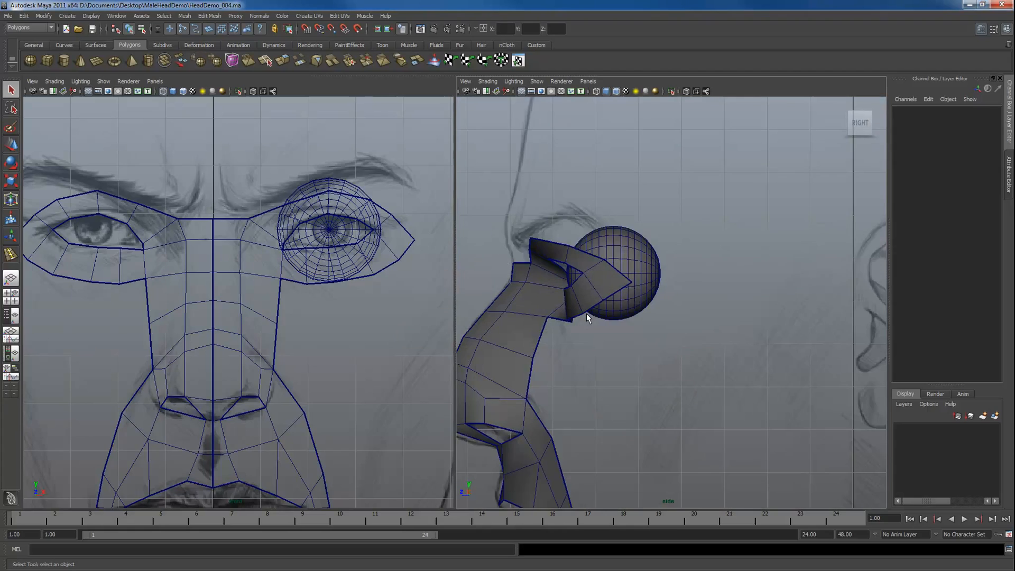
mouse_move(584, 376)
middle_mouse_down("alt")
mouse_move(680, 295)
mouse_move(671, 314)
middle_mouse_up("alt")
middle_click_drag(348, 373, 397, 260, "alt")
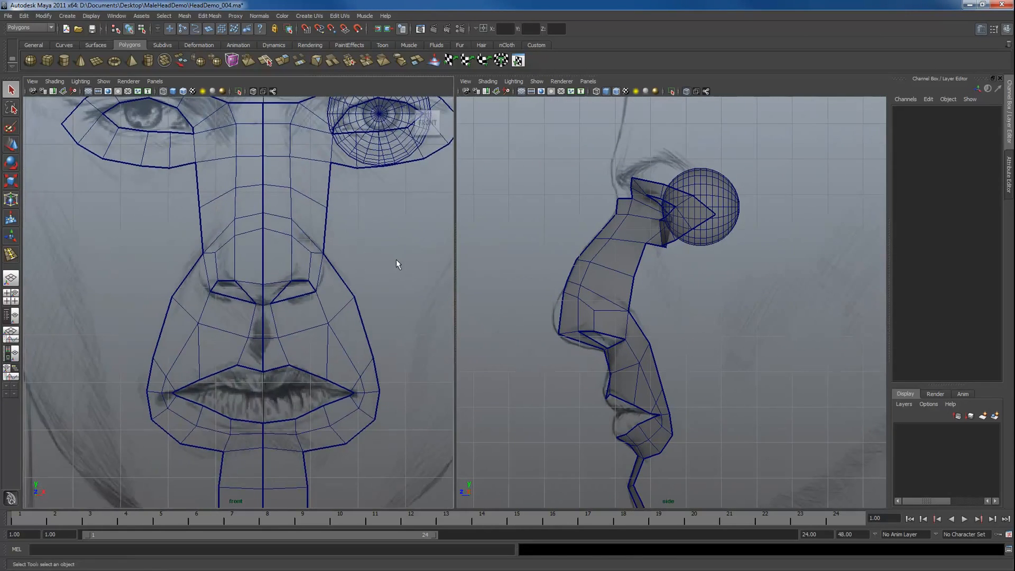
key("F8")
left_click(275, 369)
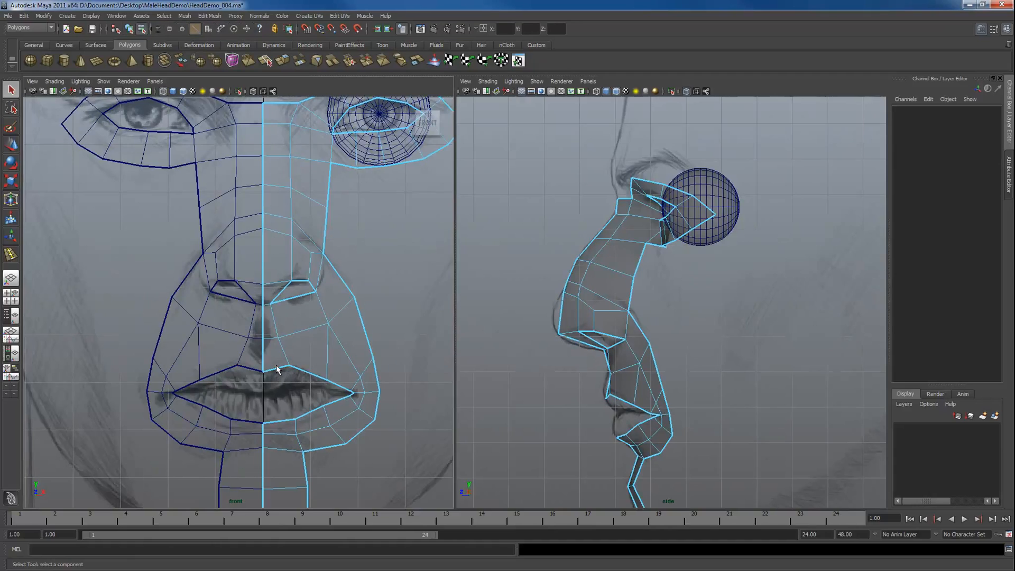
double_click(286, 422, "shift")
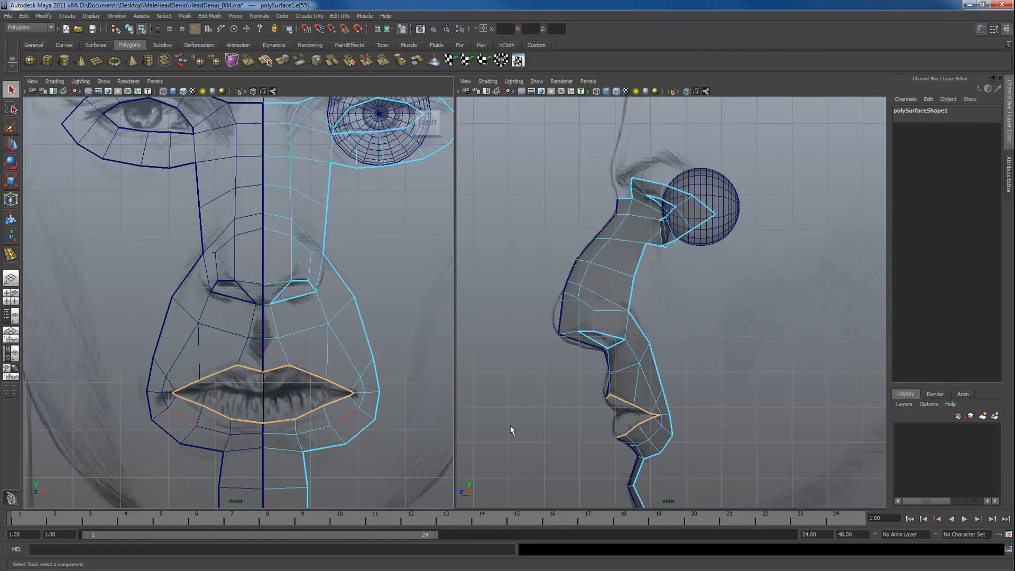
left_click(287, 62)
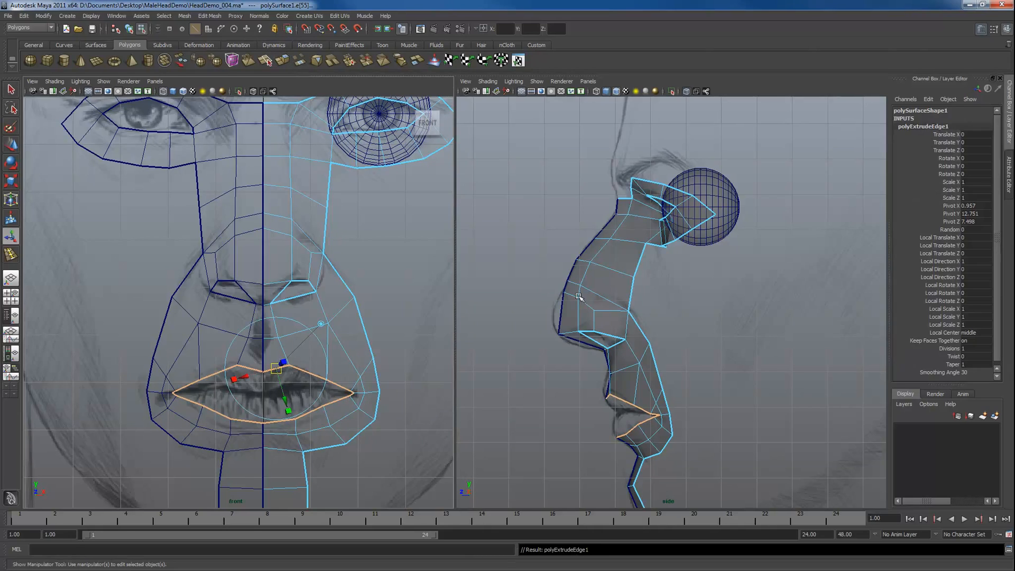
left_click(321, 324)
left_click_drag(308, 356, 308, 390)
Lower the centre vertex of the upper lip's new inner edge and move its neighbour slightly up and outward along the lip line.
middle_click_drag(209, 360, 256, 303, "alt")
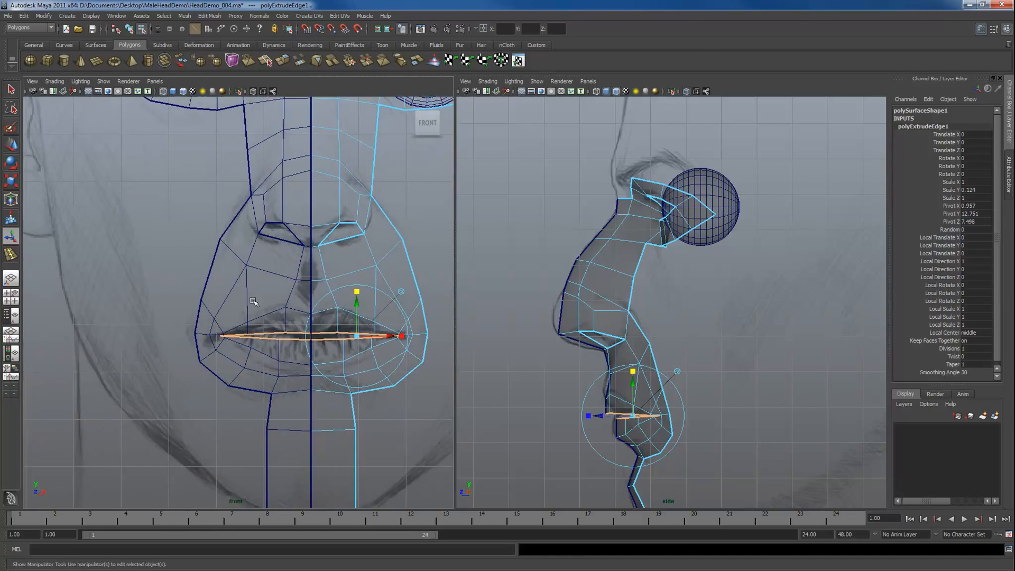
right_click_drag(255, 304, 362, 384, "alt")
middle_click_drag(318, 350, 228, 351, "alt")
right_click_drag(228, 351, 298, 379, "alt")
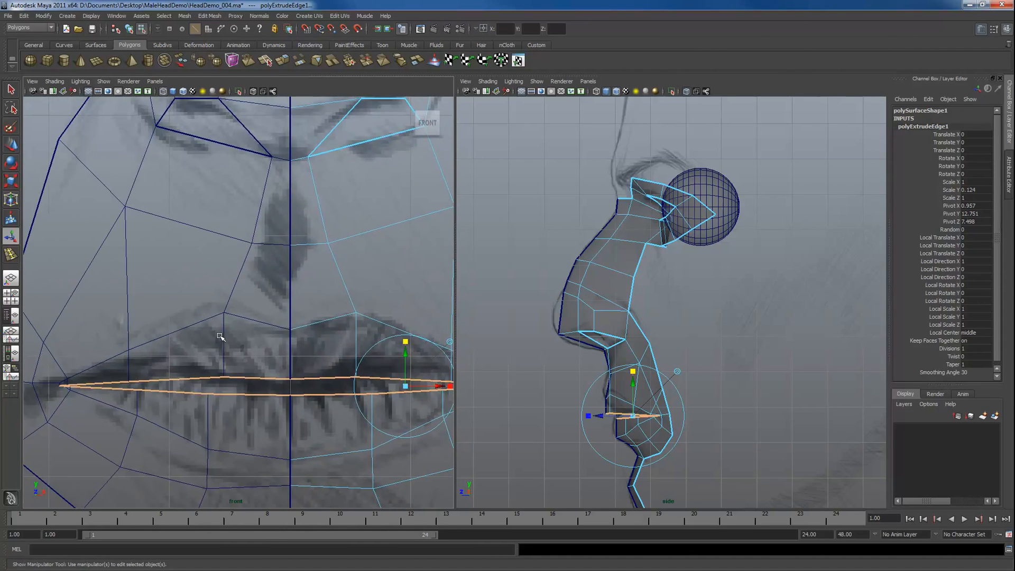
right_click_drag(220, 336, 305, 381, "alt")
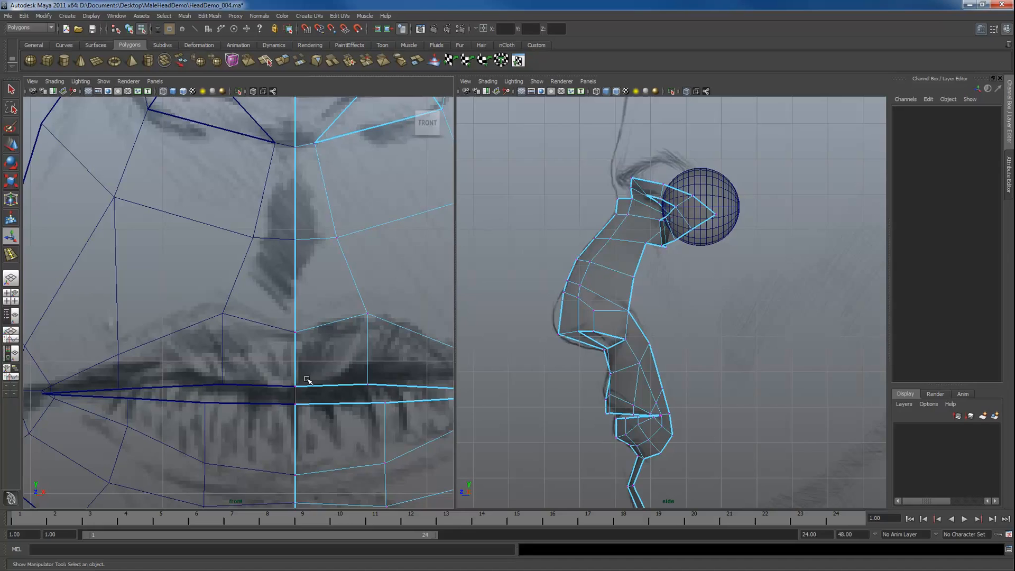
mouse_move(306, 378)
left_mouse_down()
mouse_move(278, 395)
mouse_move(295, 373)
left_mouse_up()
key("w")
left_click(368, 385)
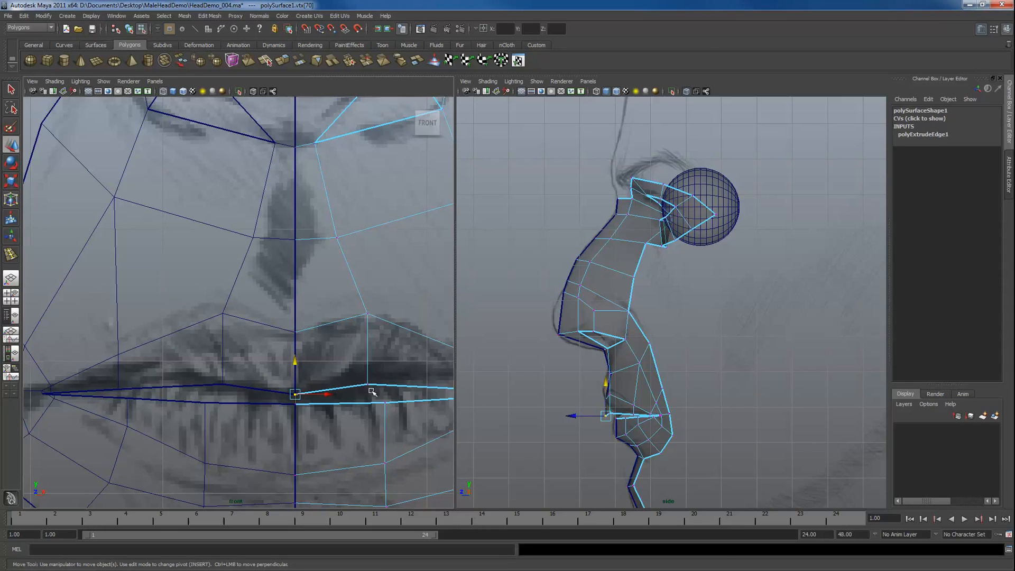
left_click_drag(370, 385, 383, 379)
Move the upper lip's inner-edge vertex midway to the mouth corner slightly up and toward the centre.
middle_click_drag(338, 340, 240, 337, "alt")
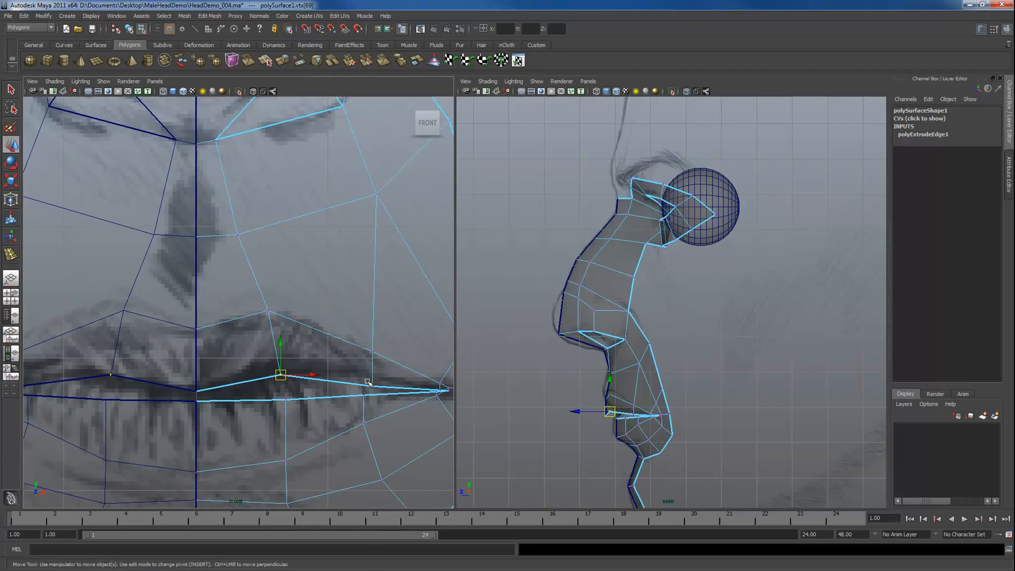
left_click(368, 382)
left_click_drag(367, 382, 357, 377)
Move the upper lip's inner-edge vertex beside the mouth corner and the corner vertex slightly up and toward the centre in the front view.
middle_click_drag(339, 369, 283, 362, "alt")
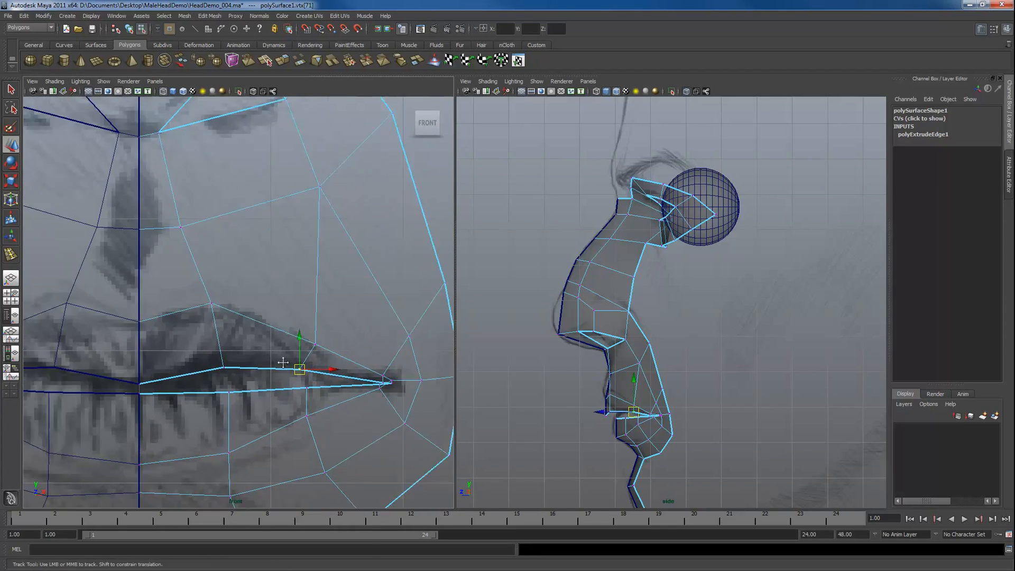
scroll(396, 364, "up", 6)
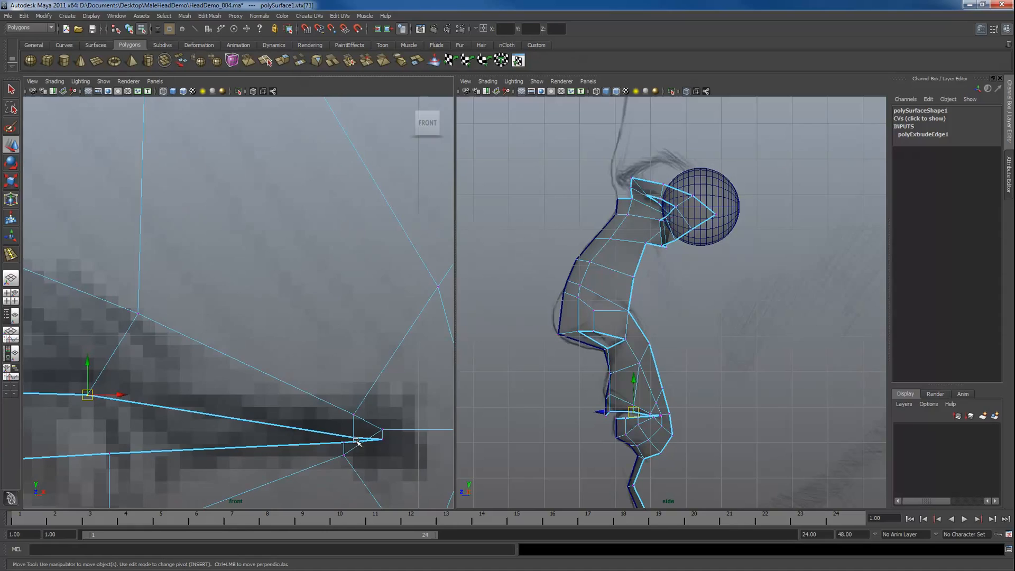
left_click(356, 440)
left_click_drag(356, 441, 327, 430)
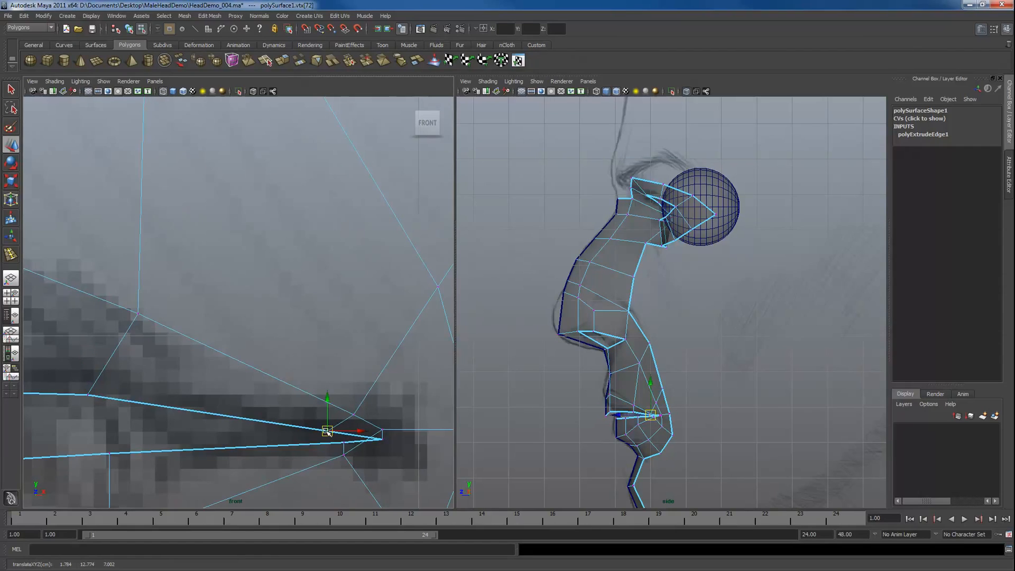
left_click(382, 440)
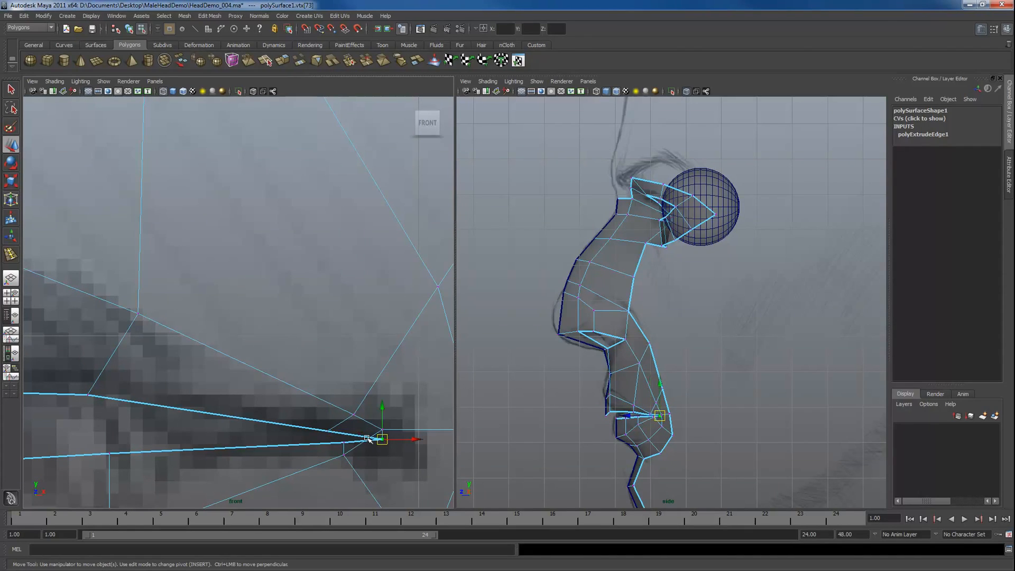
left_click_drag(380, 441, 365, 435)
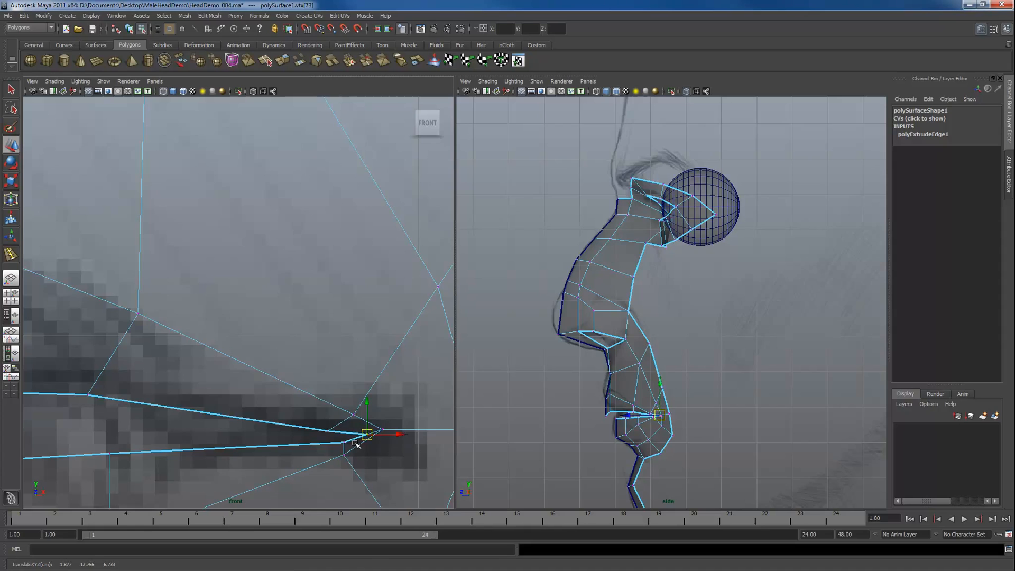
Raise the lower lip's centre inner-edge vertex and its next two neighbours to just above the upper lip's inner edge.
right_click_drag(353, 444, 285, 429, "alt")
middle_click_drag(217, 415, 403, 413, "alt")
right_click_drag(404, 413, 280, 411, "alt")
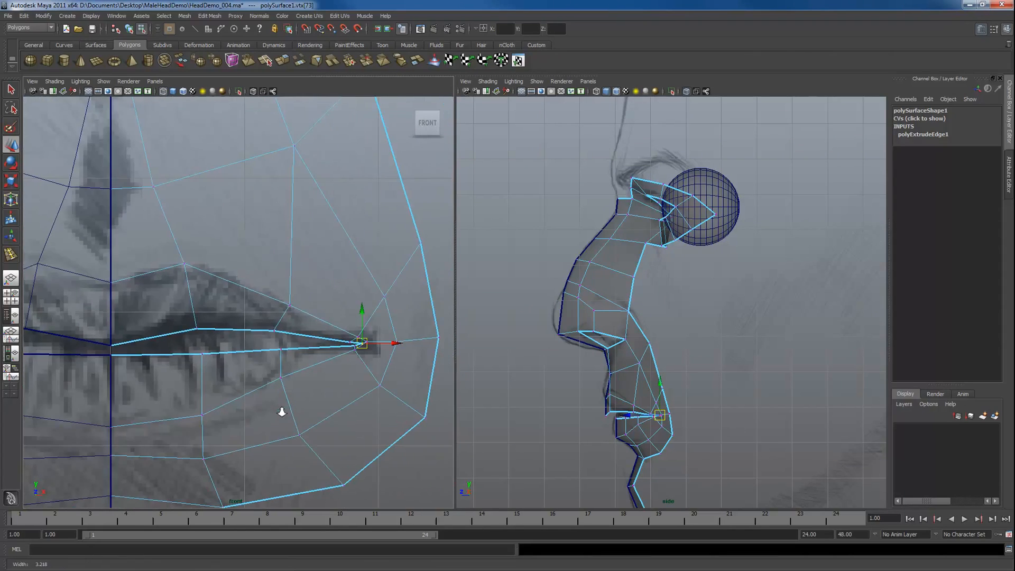
middle_click_drag(279, 408, 404, 420, "alt")
right_click_drag(244, 397, 288, 400, "alt")
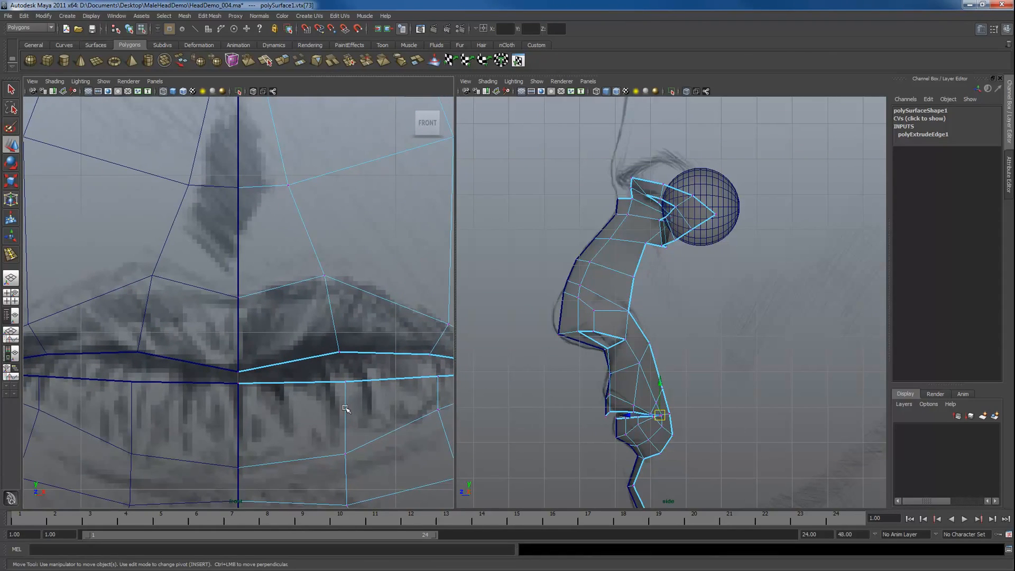
left_click_drag(237, 385, 245, 327)
left_click_drag(333, 372, 371, 398)
left_click_drag(349, 383, 357, 345)
middle_click_drag(434, 377, 349, 380, "alt")
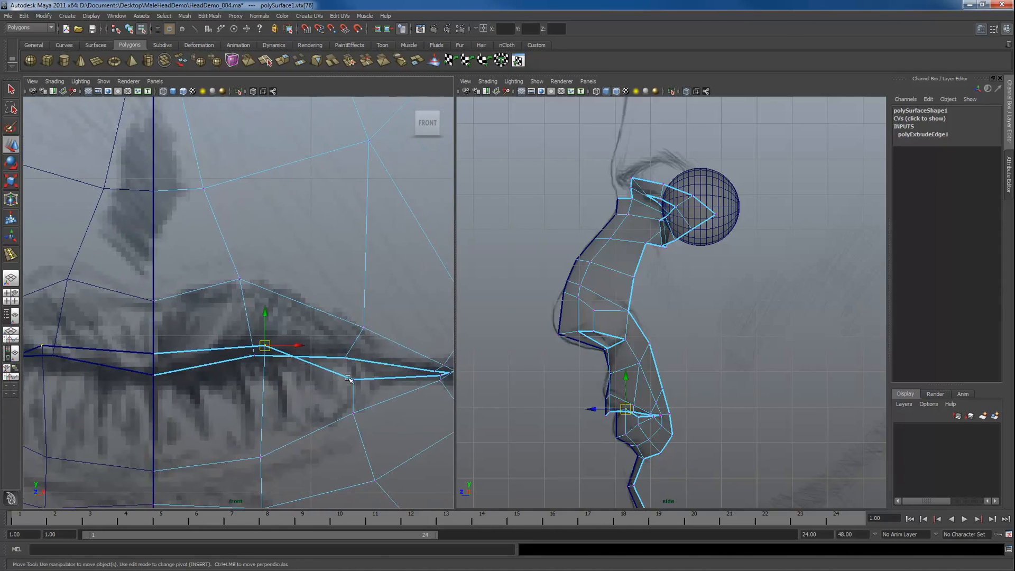
left_click_drag(369, 392, 370, 393)
left_click_drag(354, 381, 342, 350)
left_click_drag(283, 340, 257, 347)
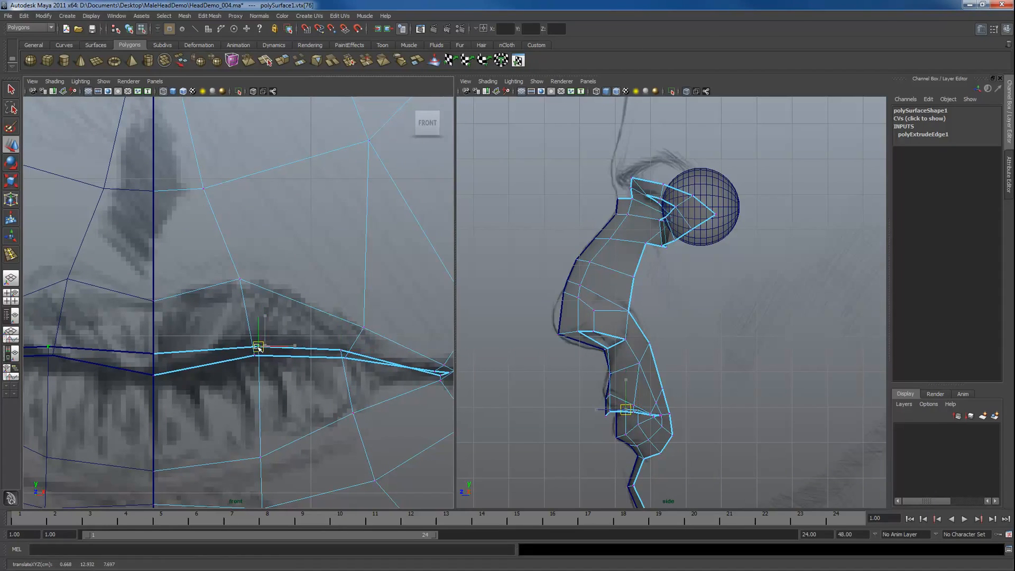
Raise the lower lip's inner-edge vertex beside the mouth corner so the lower lip's edge no longer crosses the upper lip's edge.
middle_click_drag(340, 356, 238, 344, "alt")
right_click_drag(238, 344, 389, 409, "alt")
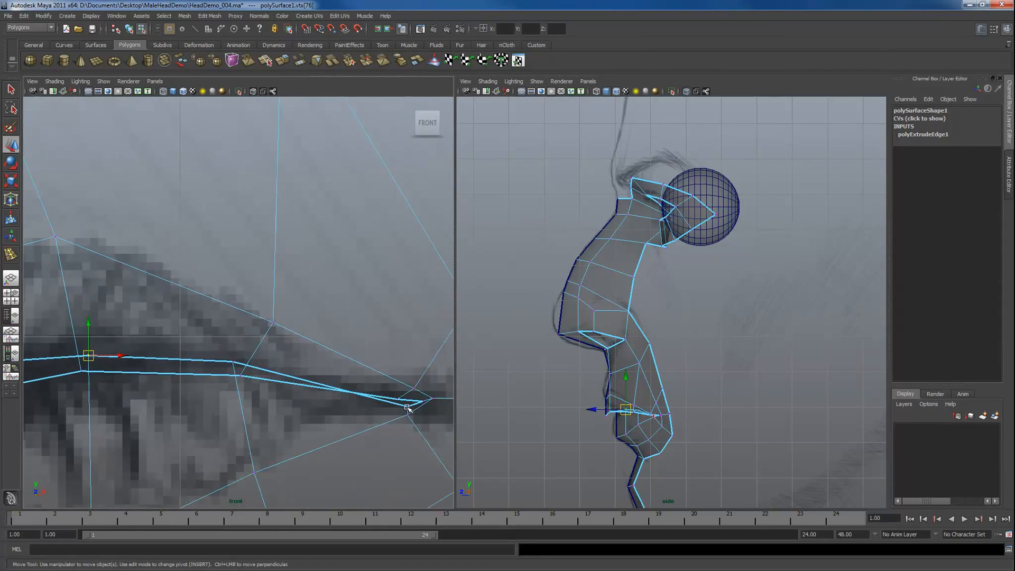
left_click(408, 408)
left_click_drag(408, 407, 405, 398)
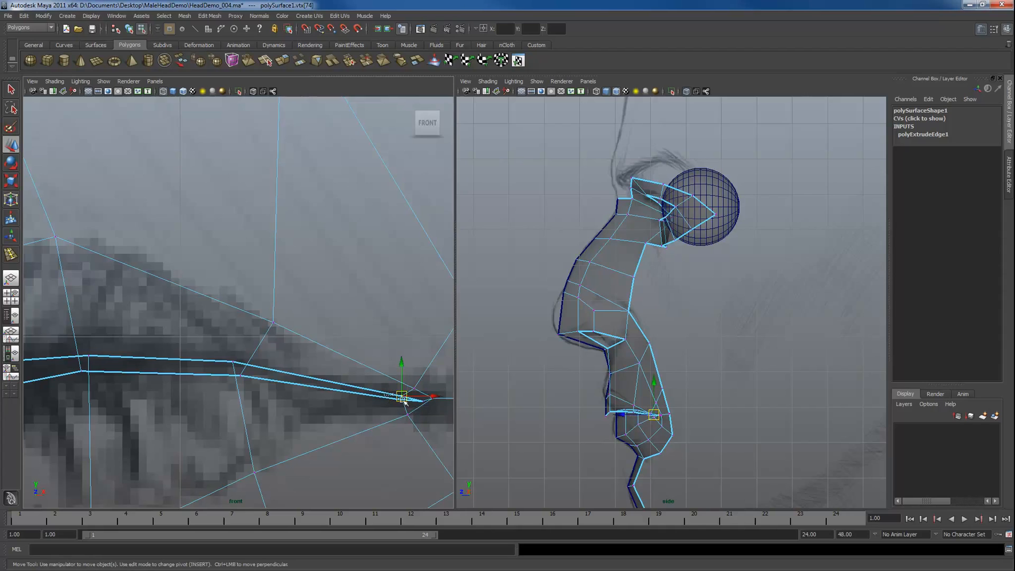
left_click(405, 398)
Nudge the lower lip's inner-edge vertices from the middle toward the corner slightly down in the side view.
middle_click_drag(587, 431, 623, 378, "alt")
right_click_drag(624, 378, 713, 418, "alt")
middle_click_drag(713, 426, 707, 389, "alt")
right_click_drag(707, 389, 783, 418, "alt")
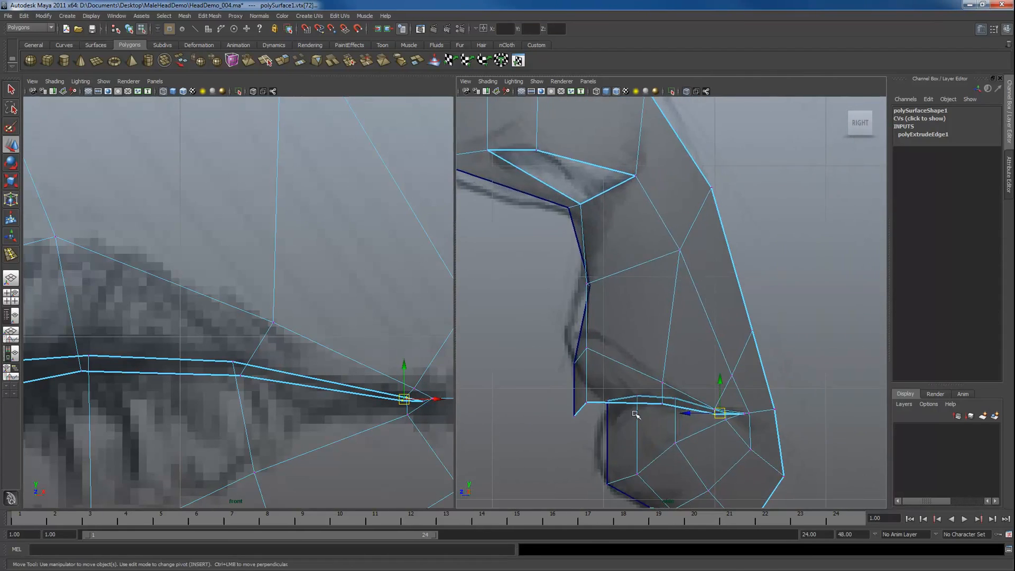
middle_click_drag(637, 413, 630, 362, "alt")
right_click_drag(630, 361, 651, 376, "alt")
left_click_drag(633, 342, 679, 354)
left_click(671, 352)
left_click(609, 352)
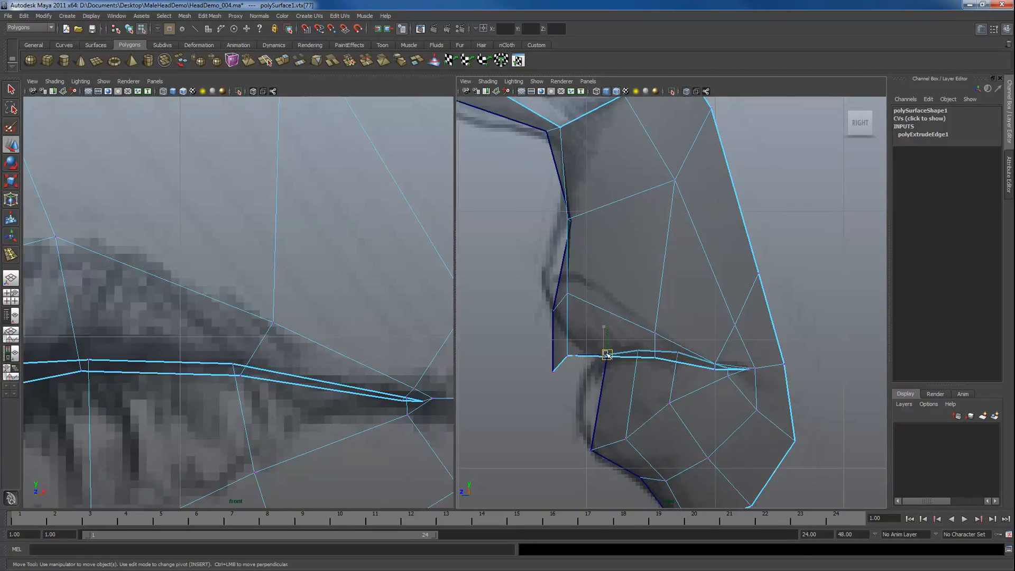
Move the mouth-corner vertex and the inner-edge vertices beside it on both lips slightly backward in the side view.
left_click(729, 369)
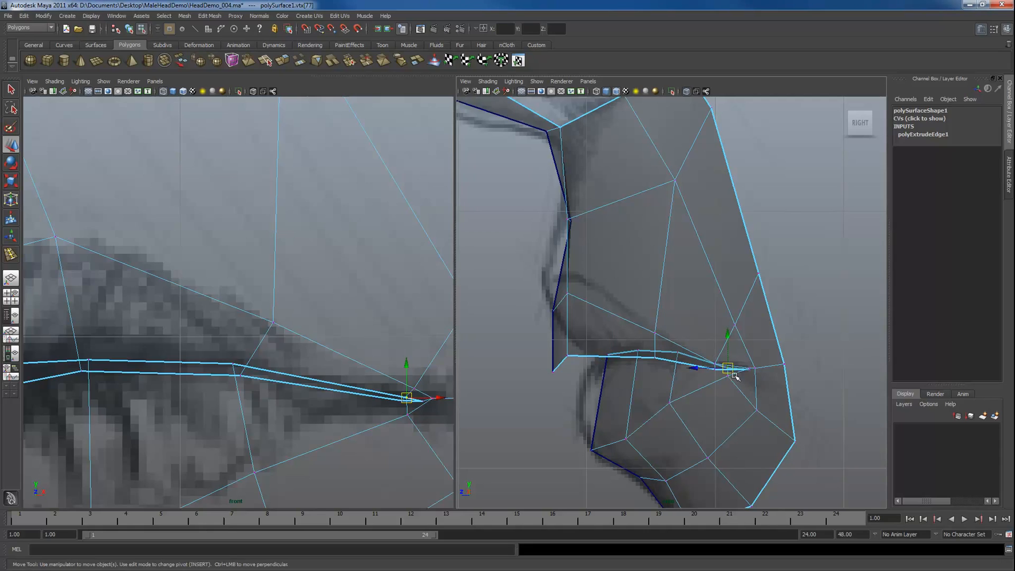
left_click_drag(736, 370, 747, 369)
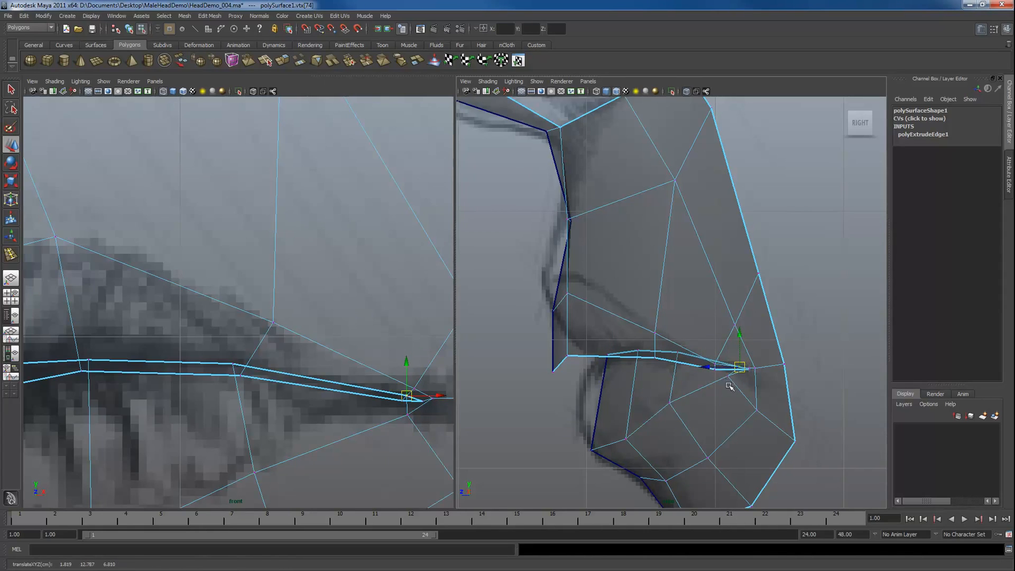
middle_click_drag(730, 387, 640, 374, "alt")
right_click_drag(641, 374, 778, 430, "alt")
left_click(651, 405)
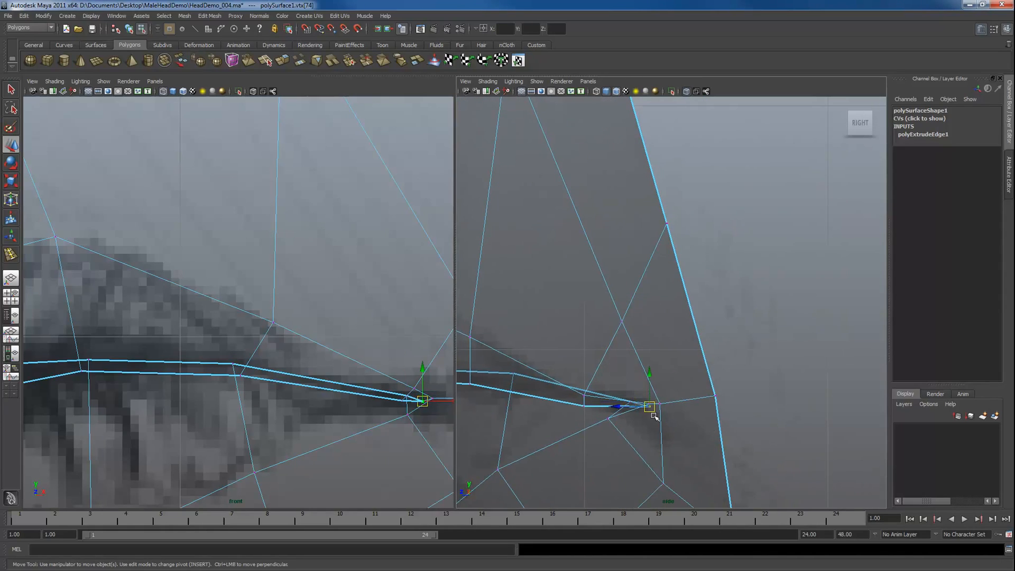
left_click_drag(653, 407, 665, 404)
middle_click_drag(593, 409, 681, 413, "alt")
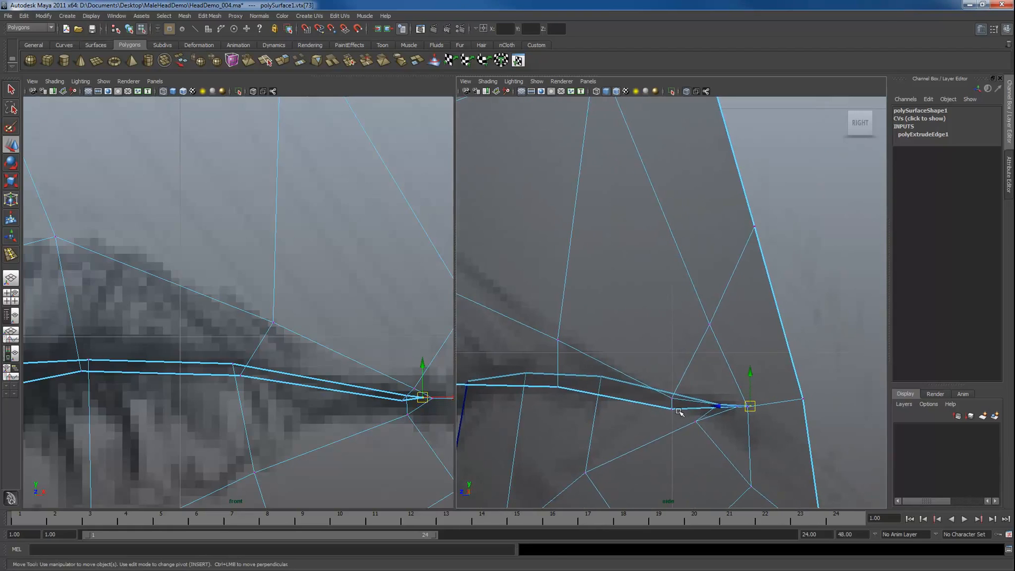
left_click(667, 408)
left_click(681, 408)
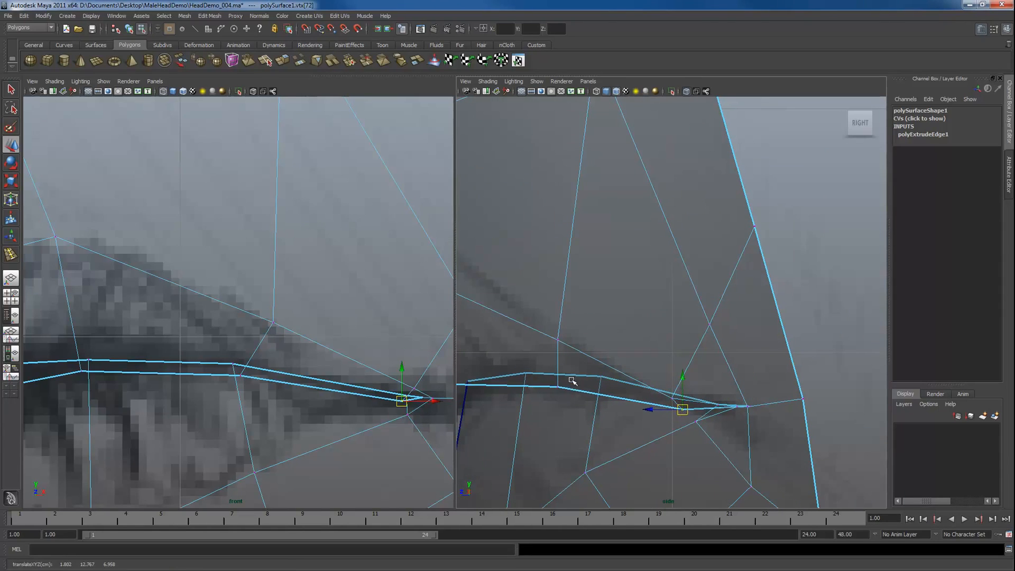
Move the upper lip's midway inner-edge vertex back and slightly down, and its centre pair back onto the drawn lip profile.
left_click(558, 387)
middle_click_drag(552, 404, 636, 406, "alt")
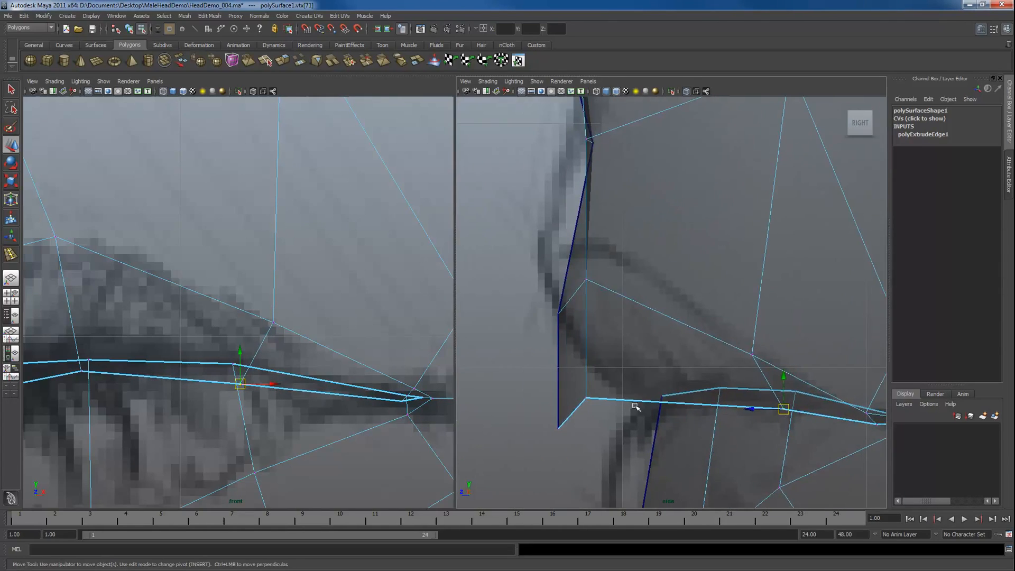
left_click_drag(535, 441, 536, 440)
left_click_drag(572, 412, 659, 405)
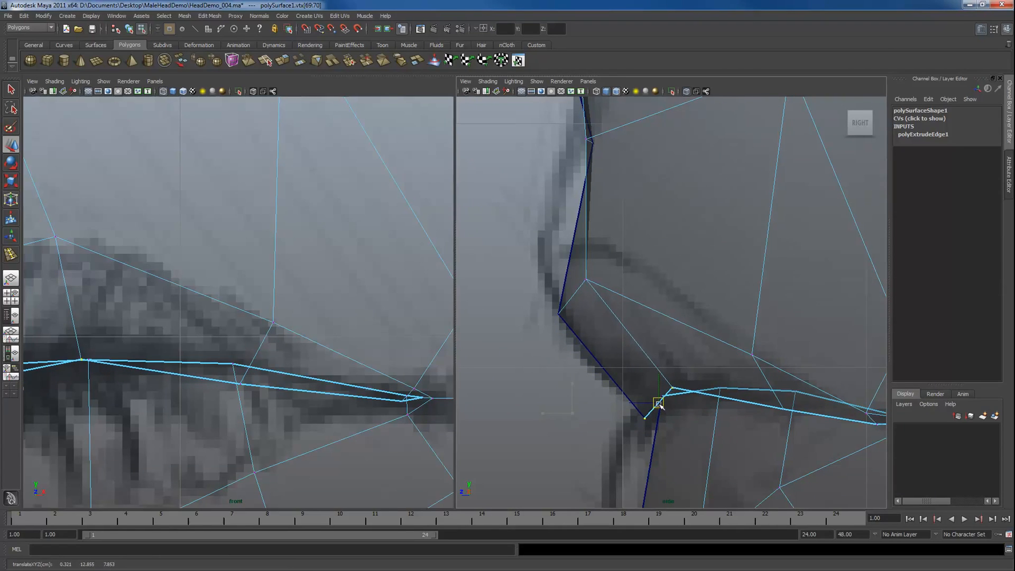
Raise the lower lip's inner-edge vertex next to the centre and lower the matching upper-lip vertex slightly in the front view.
right_click_drag(233, 395, 208, 389, "alt")
middle_click_drag(209, 390, 374, 379, "alt")
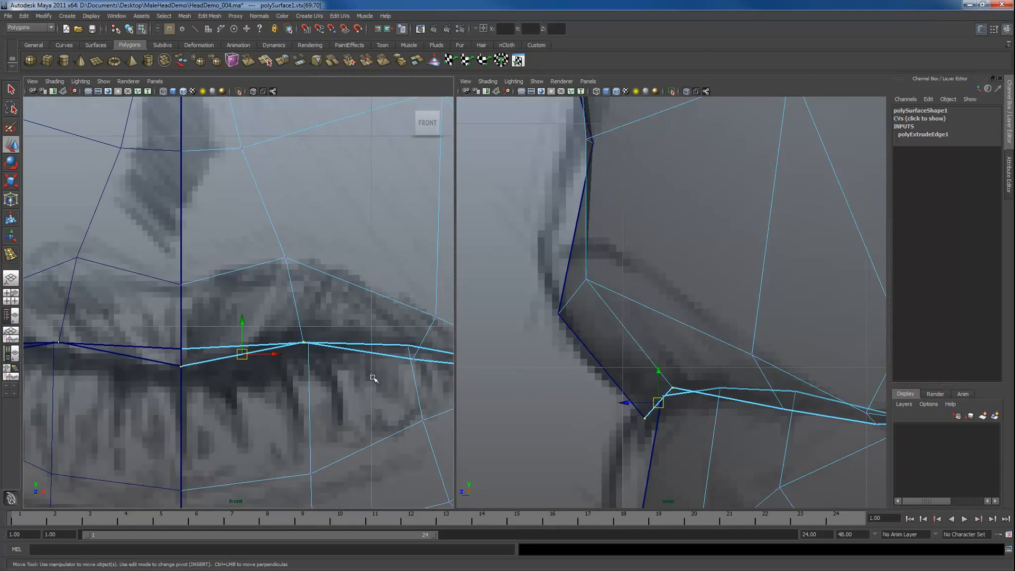
left_click(310, 342)
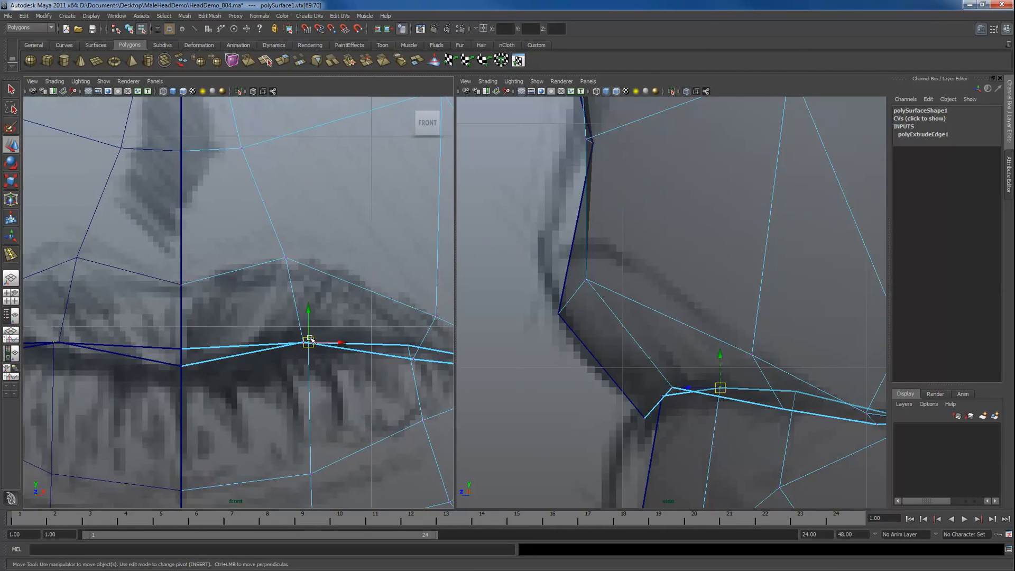
left_click_drag(307, 340, 306, 334)
left_click(304, 343)
Bring up the perspective view, show the mesh shaded with X-ray off, and examine the lips from several angles.
key("space")
left_click_drag(328, 369, 332, 352)
left_click_drag(291, 235, 248, 226, "alt")
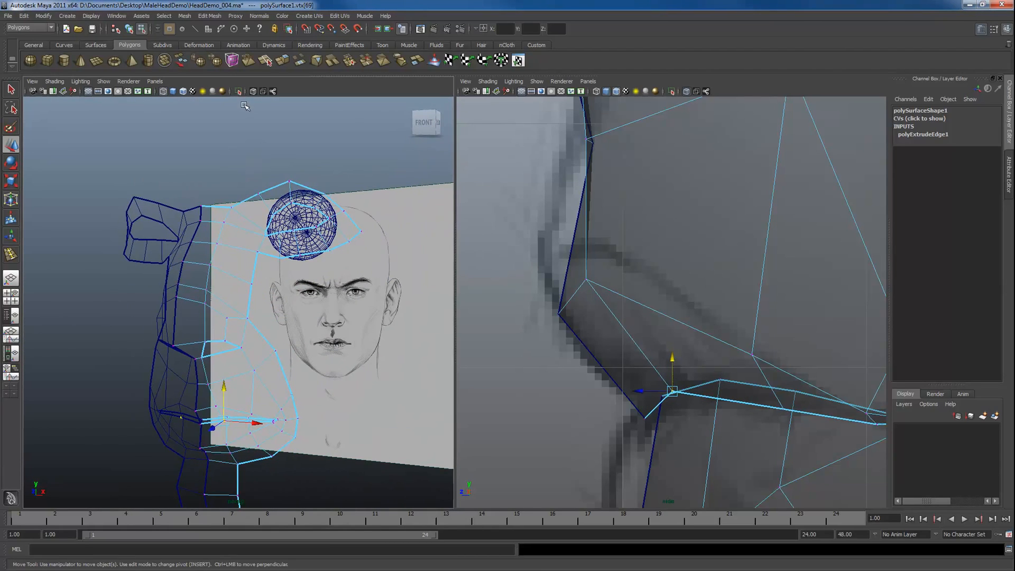
left_click_drag(182, 349, 204, 331, "alt")
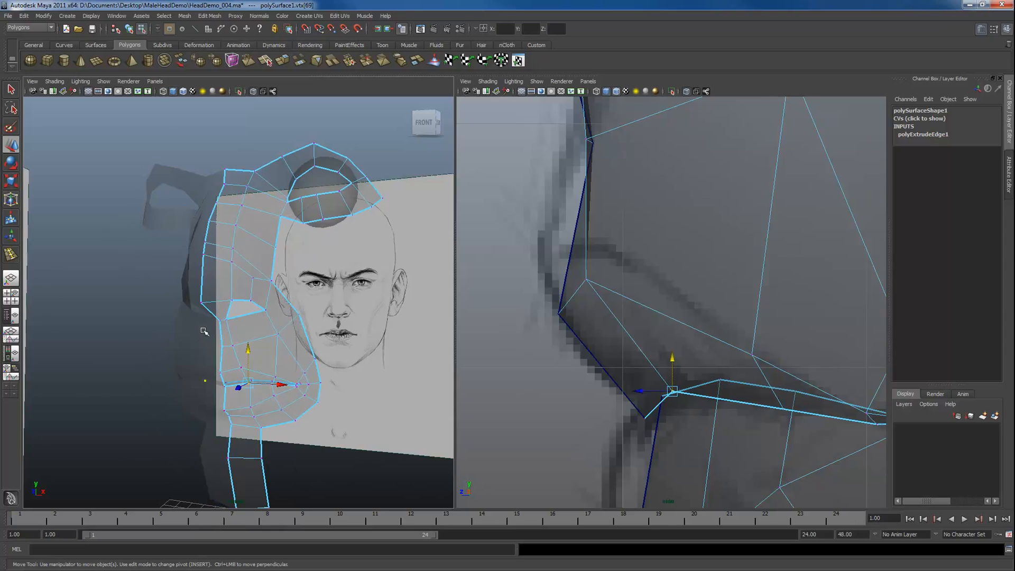
left_click(254, 91)
middle_click_drag(240, 394, 249, 342, "alt")
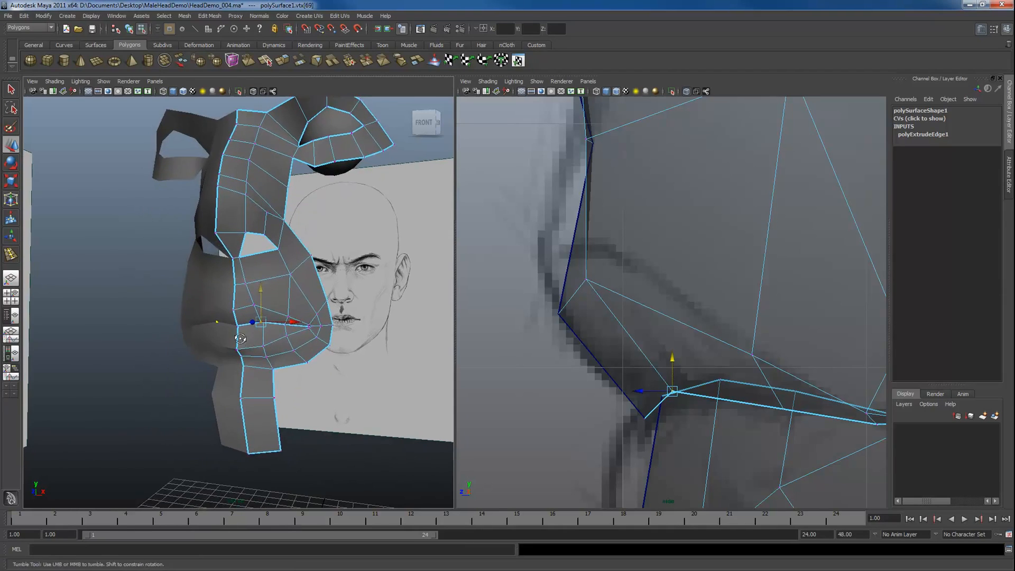
mouse_move(248, 342)
left_mouse_down("alt")
mouse_move(234, 338)
mouse_move(317, 328)
mouse_move(228, 339)
mouse_move(260, 339)
mouse_move(259, 352)
left_mouse_up("alt")
Connect the edges running across the upper and lower lips in the front view to add an edge loop around the mouth.
key("space")
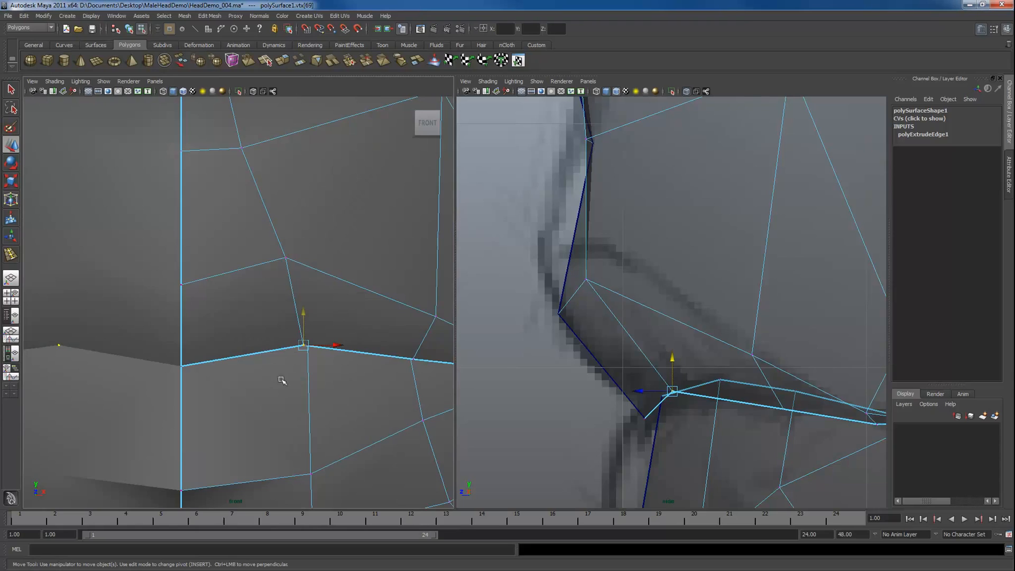
right_click_drag(281, 381, 256, 367, "alt")
left_click(265, 351)
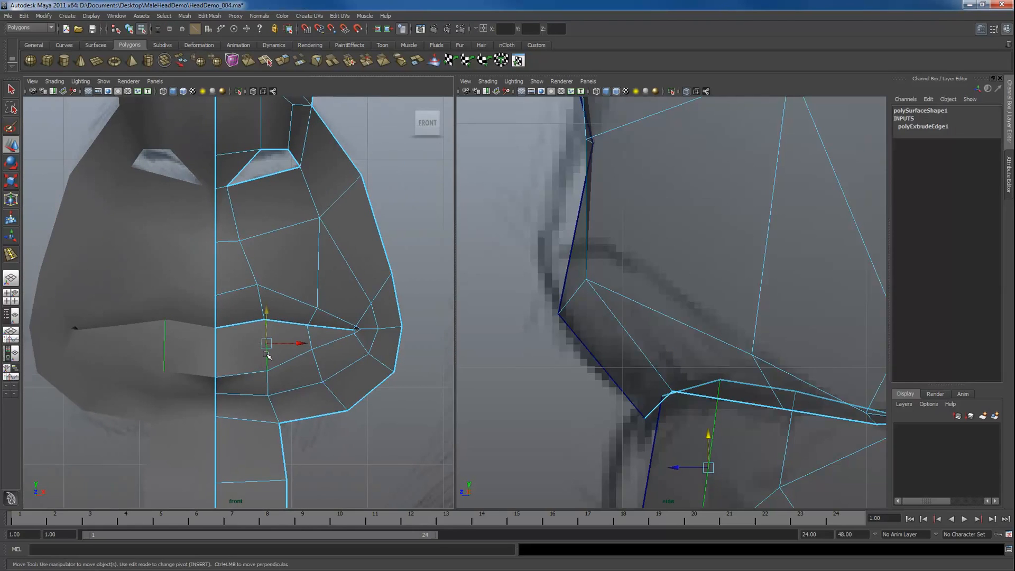
key("ctrl+e")
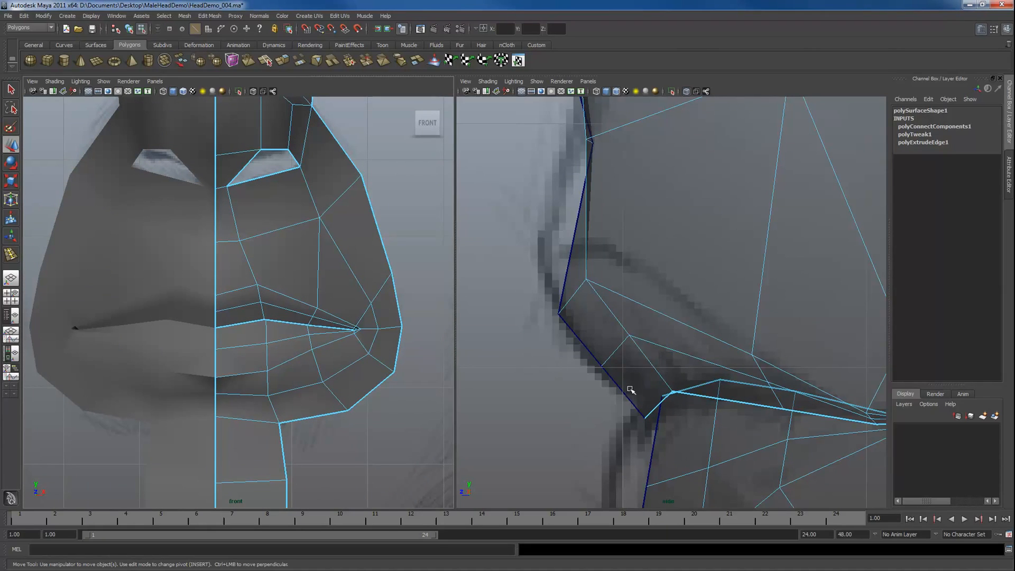
Lower the upper lip's new loop in the side view, adjusting its centre pair, midway vertex and vertex near the mouth corner.
left_click(634, 344)
left_click_drag(640, 330, 614, 388)
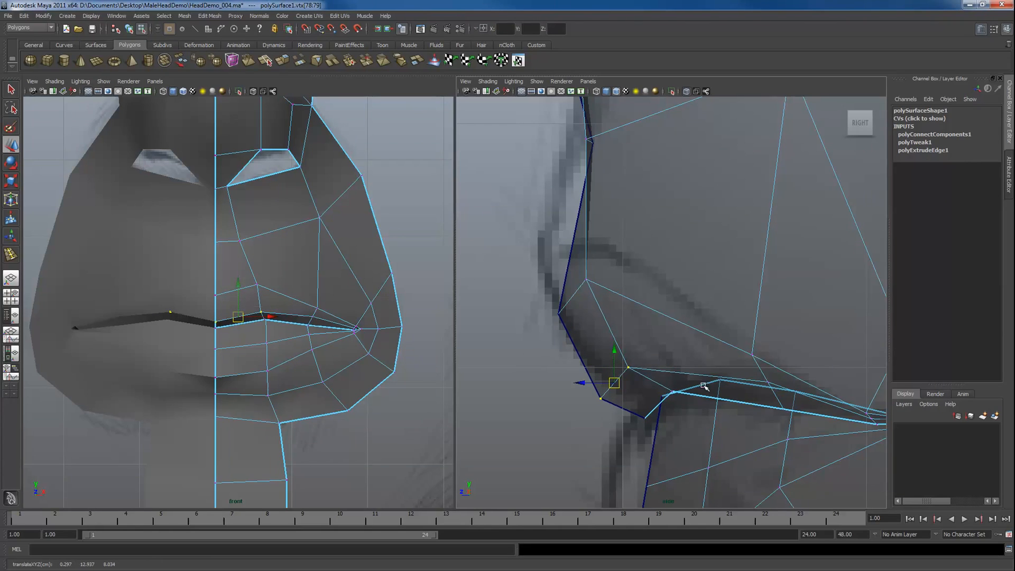
left_click(768, 382)
left_click_drag(768, 381, 768, 400)
middle_click_drag(859, 428, 773, 374, "alt")
left_click(783, 365)
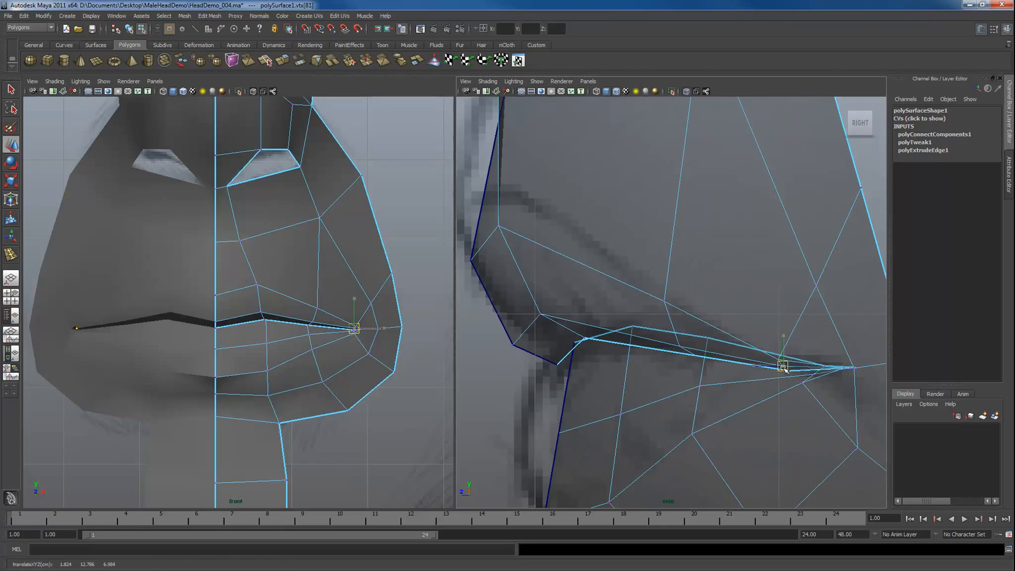
Move the lower lip's new centre pair forward and up, adjust its vertices toward the mouth corner, and bring up the perspective view.
left_click_drag(564, 430, 557, 402)
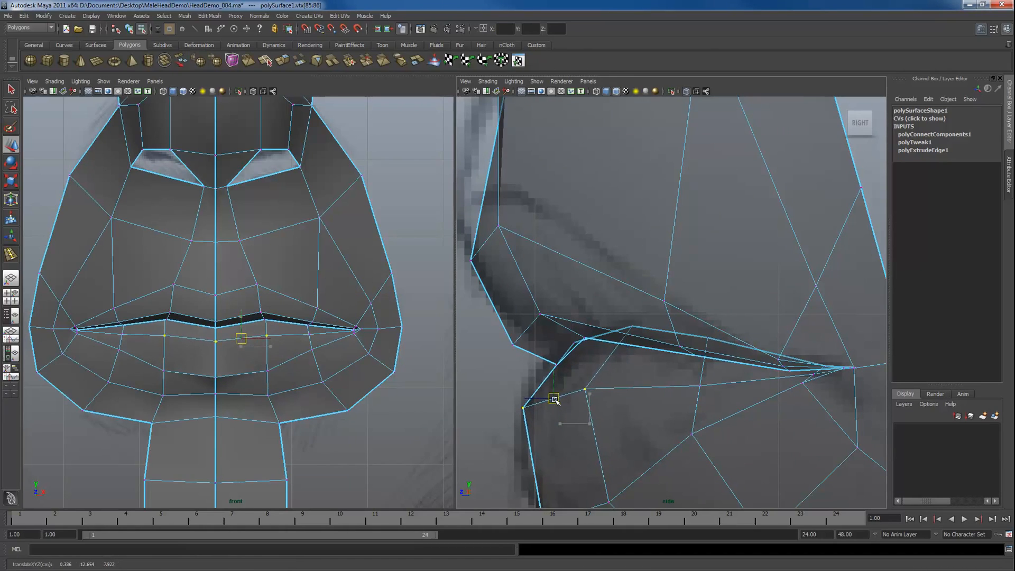
left_click(691, 382)
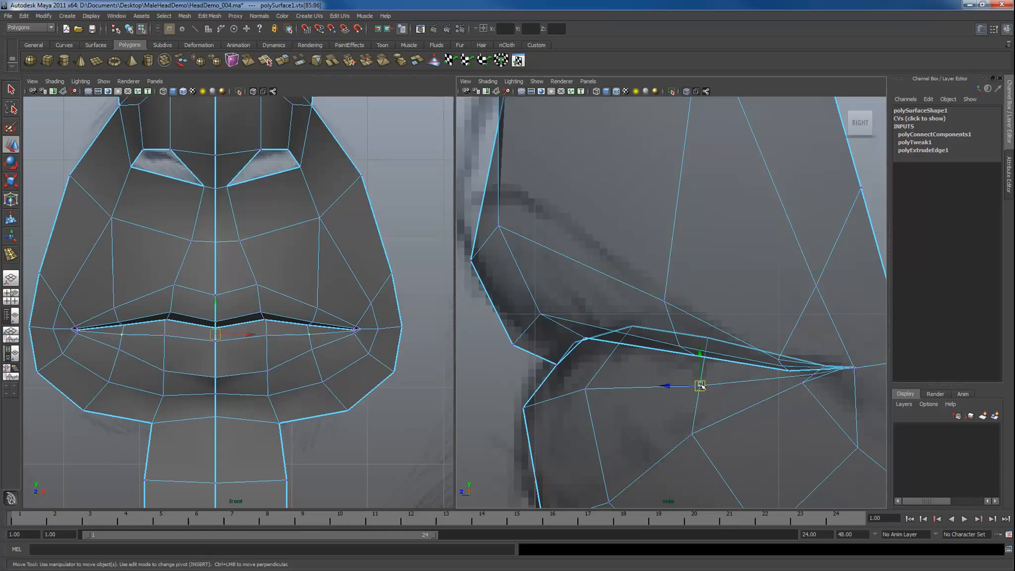
left_click(813, 375)
left_click_drag(810, 376, 808, 375)
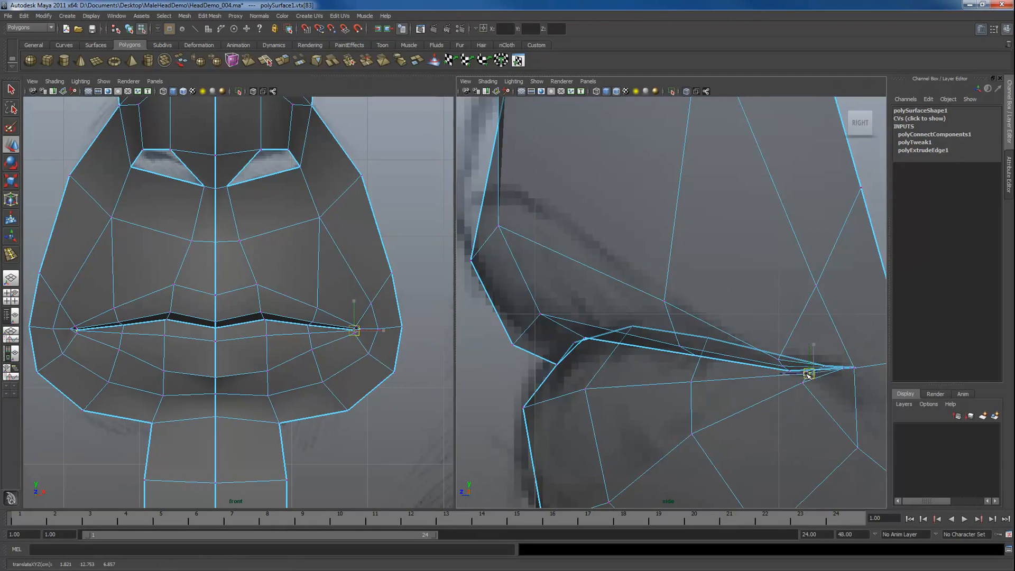
key("space")
left_click_drag(342, 332, 353, 350)
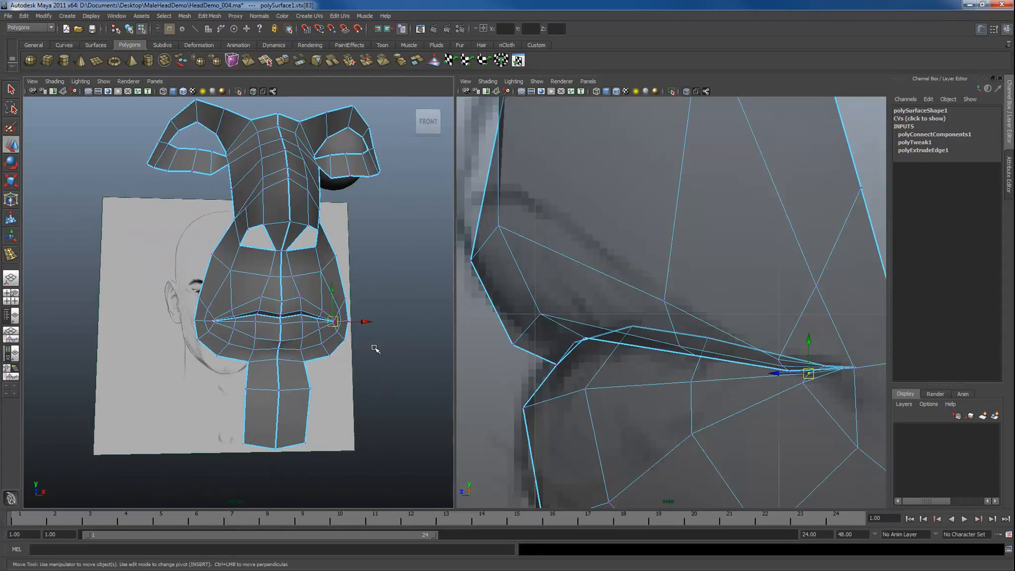
mouse_move(381, 339)
left_mouse_down("alt")
mouse_move(336, 342)
mouse_move(363, 339)
left_mouse_up("alt")
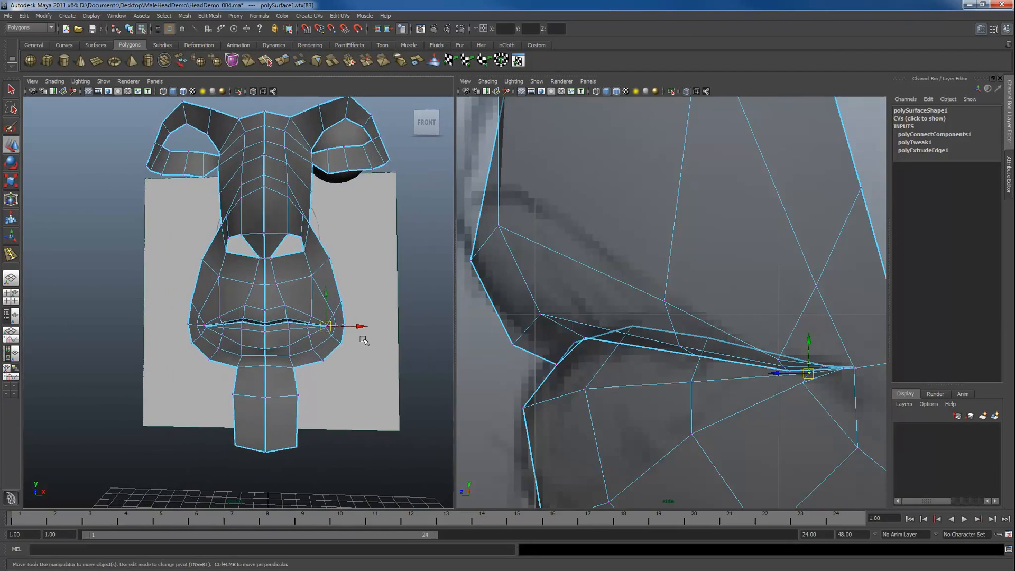
Connect the edges running from the nostril area to the upper lip in the front view, adding an edge loop around the mouth.
key("space")
left_click(365, 362)
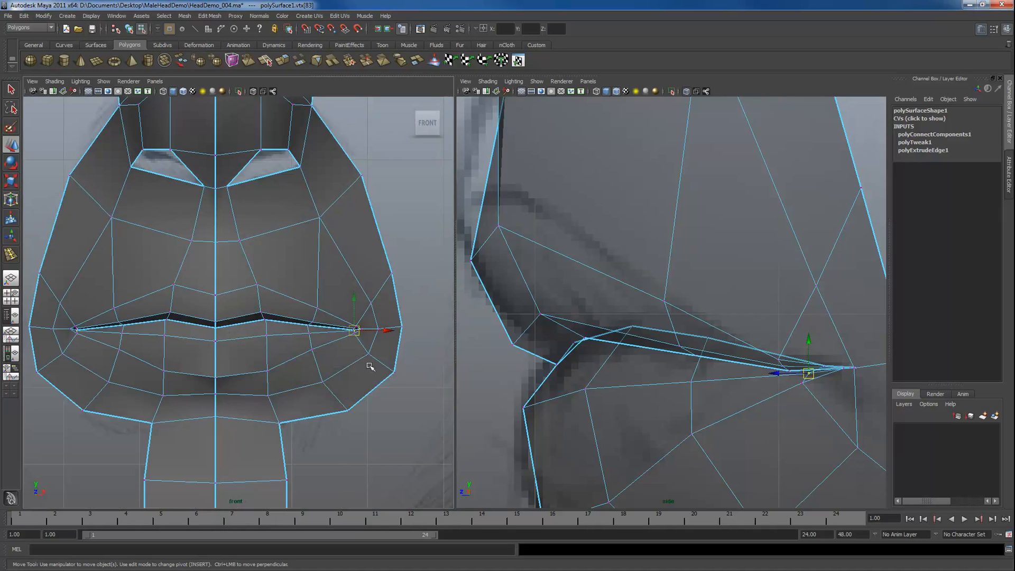
right_click_drag(370, 365, 328, 385, "alt")
right_click_drag(690, 406, 585, 367, "alt")
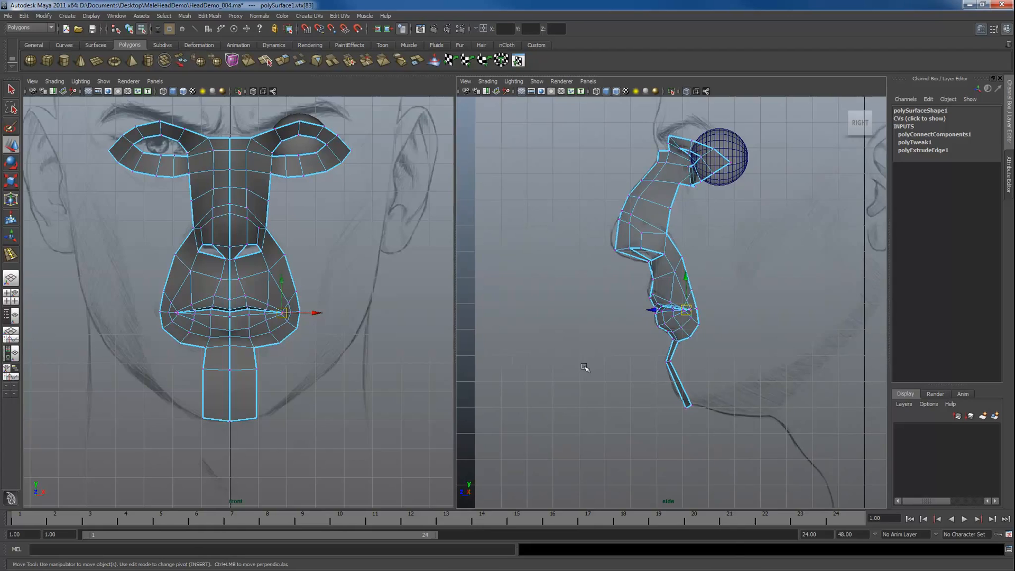
right_click_drag(262, 206, 354, 258, "alt")
middle_click_drag(303, 221, 246, 332, "alt")
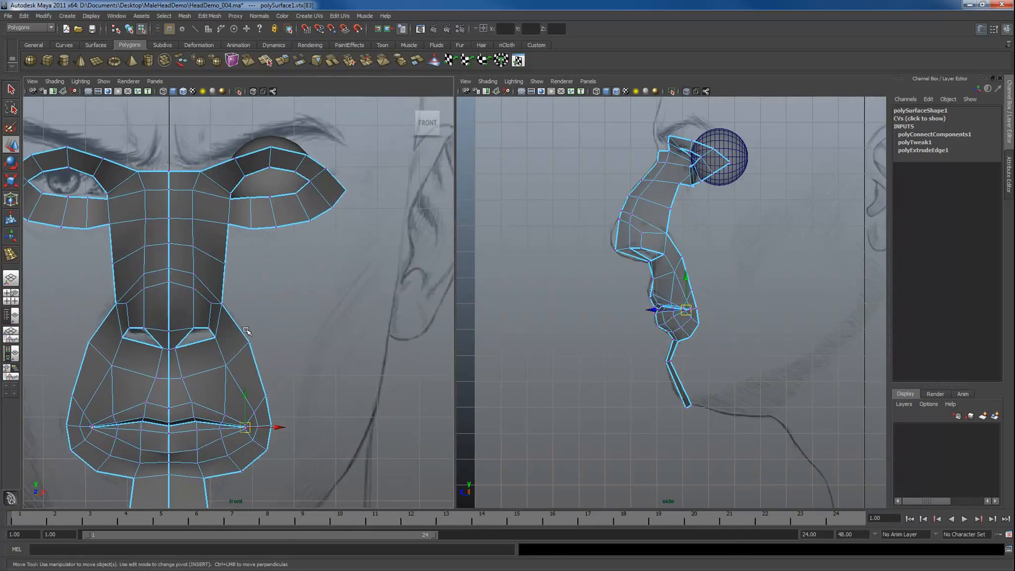
right_click_drag(246, 332, 270, 342, "alt")
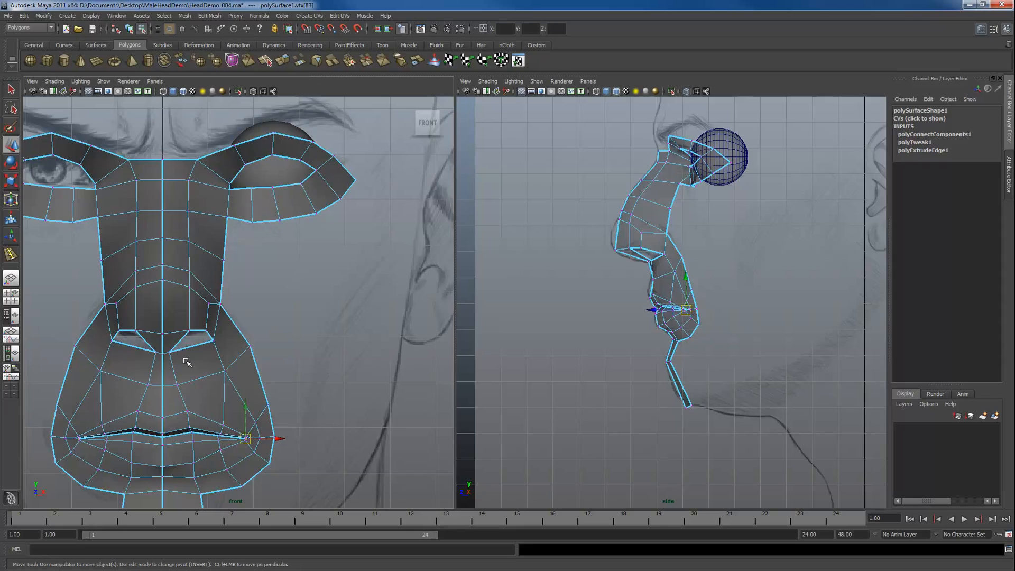
left_click(211, 351)
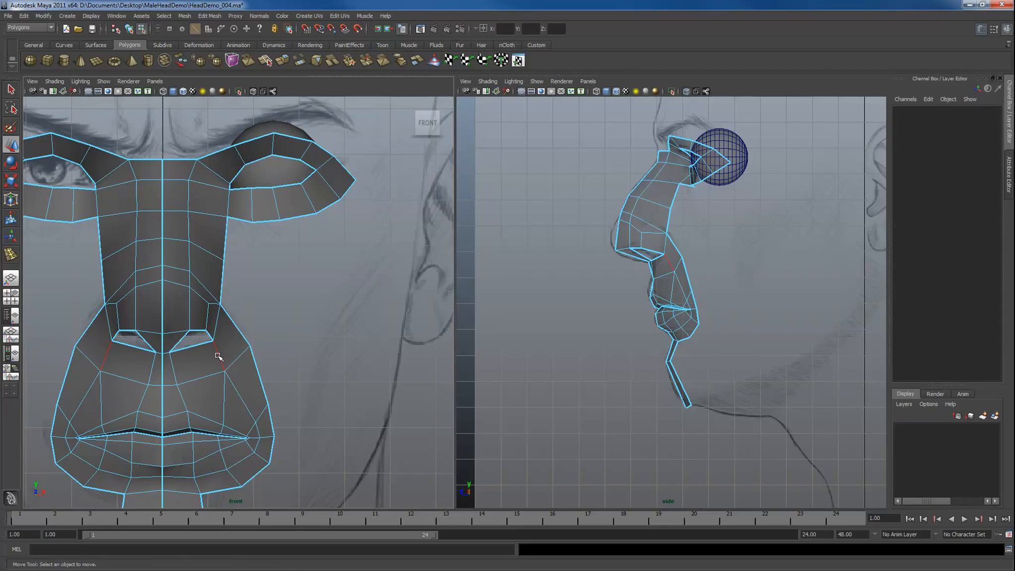
left_click(219, 356)
left_click(271, 324)
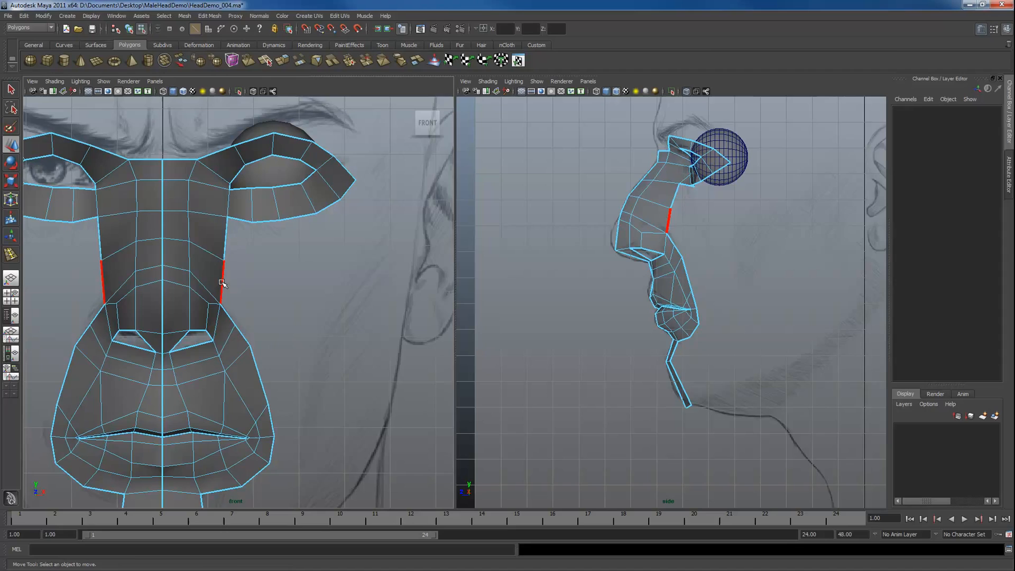
Extrude the two border edges along the side of the nose outward onto the cheek.
left_click(224, 285)
left_click(226, 239, "shift")
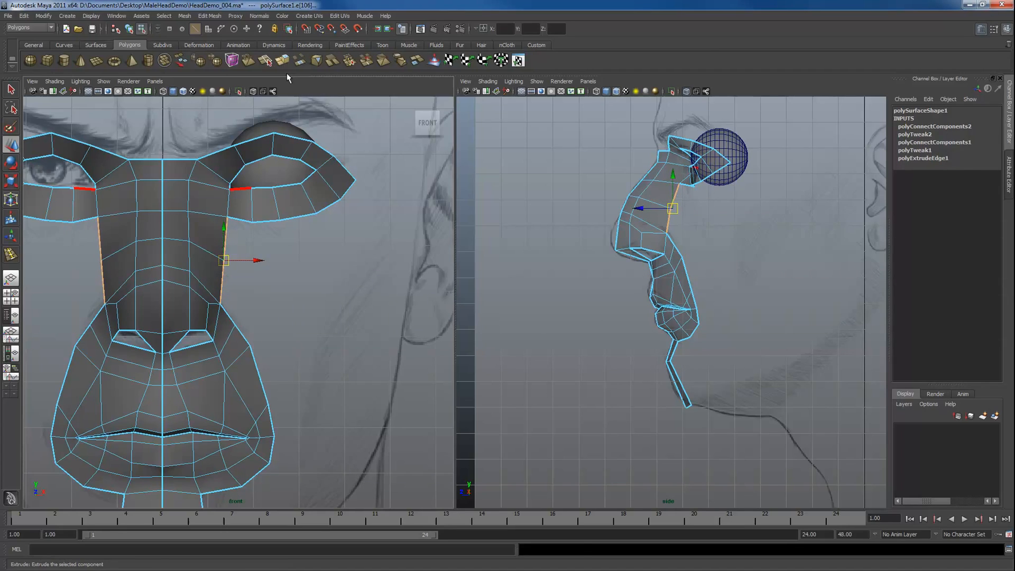
left_click(274, 60)
left_click_drag(241, 257, 268, 277)
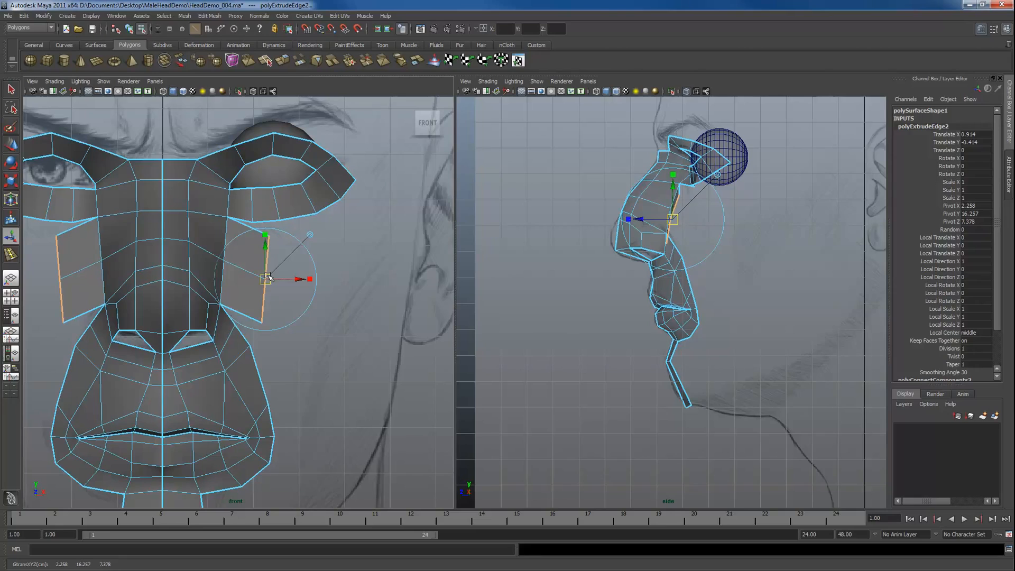
Move the extruded strip's lower corner onto the mouth patch's outer vertex and its upper corner onto the lower eyelid border.
key("F9")
left_click_drag(253, 315, 250, 345)
key("w")
left_click(268, 236)
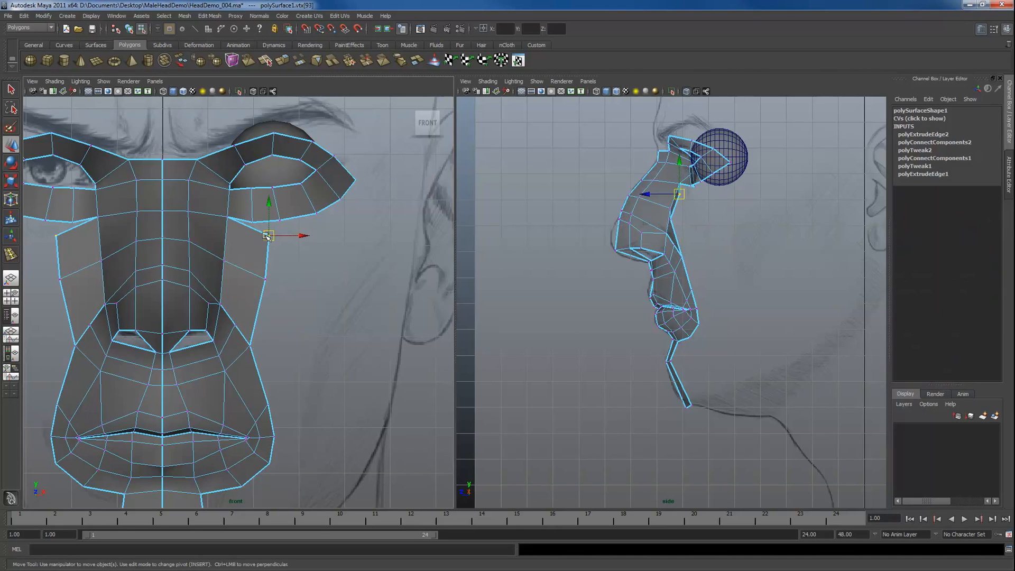
left_click_drag(268, 236, 280, 219)
Add an edge loop down the middle of the cheek strip and align its end vertices with the mouth patch and lower eyelid border.
key("F10")
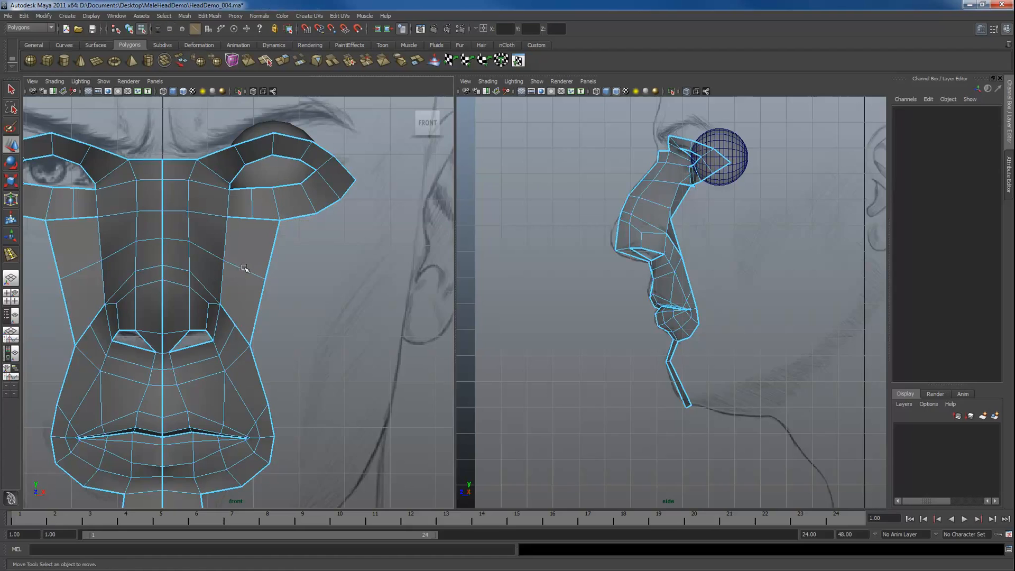
left_click(244, 269)
key("g")
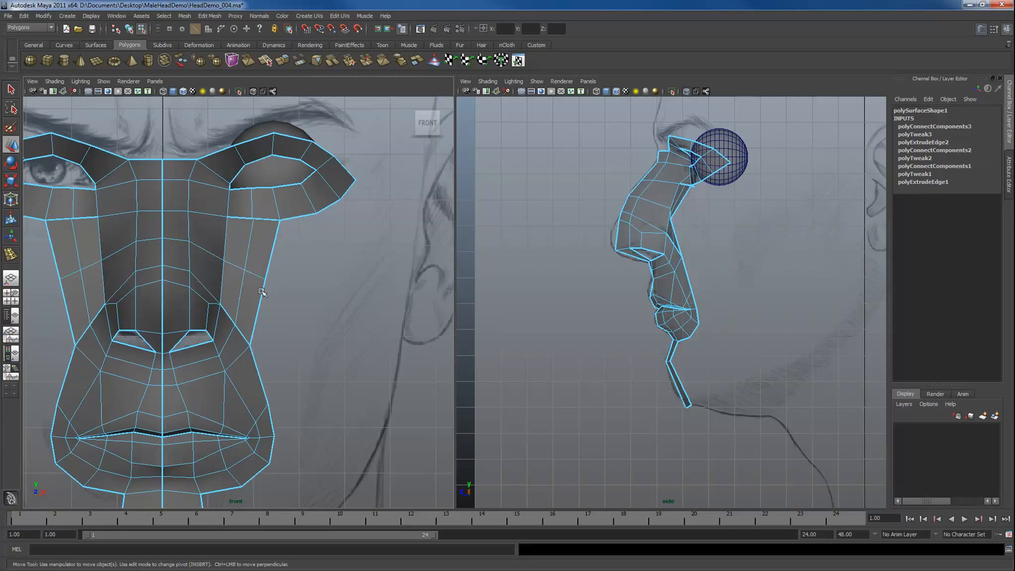
right_click_drag(291, 313, 316, 342, "alt")
key("F9")
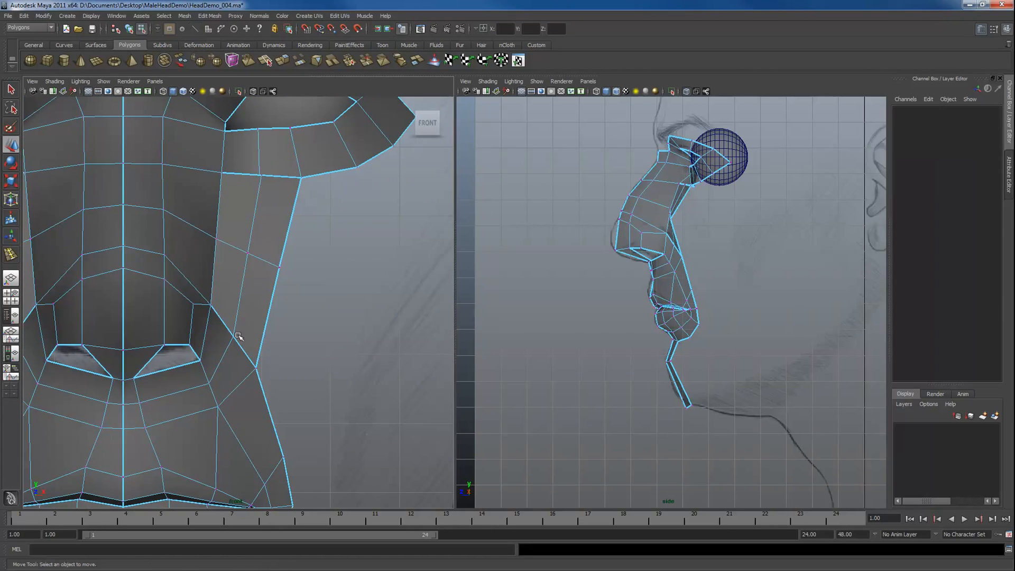
left_click(235, 337)
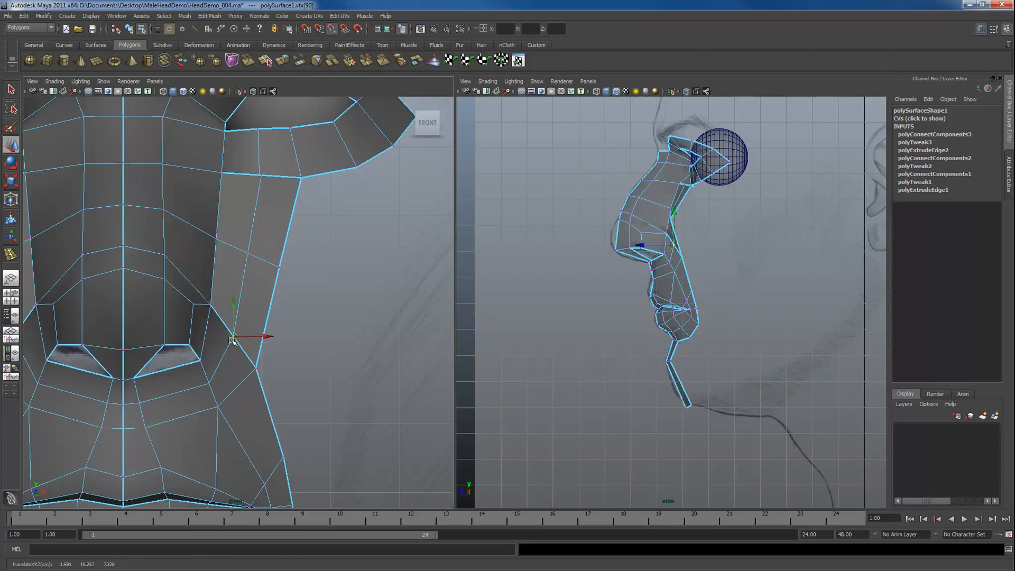
key("alt+a")
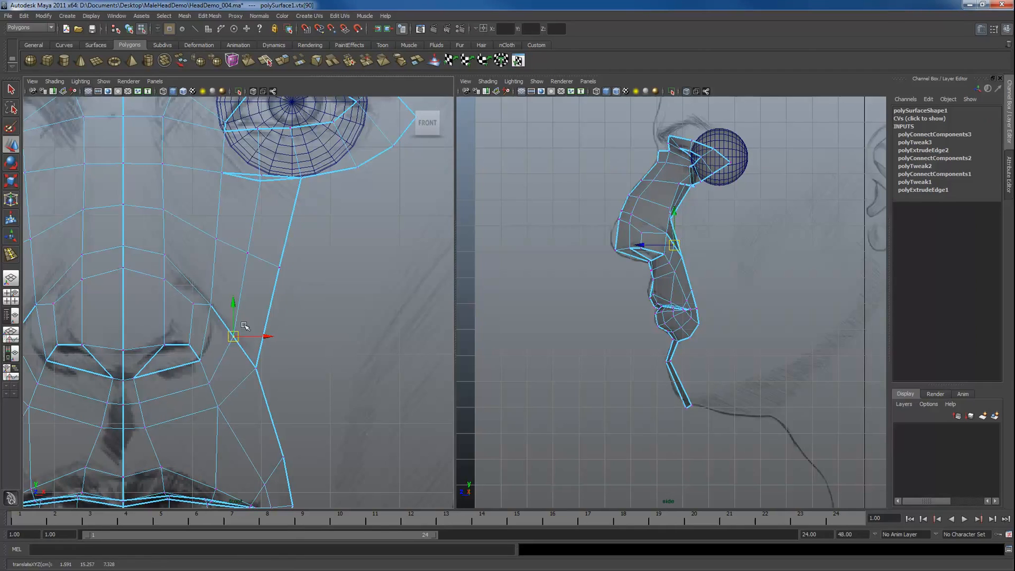
left_click(259, 183)
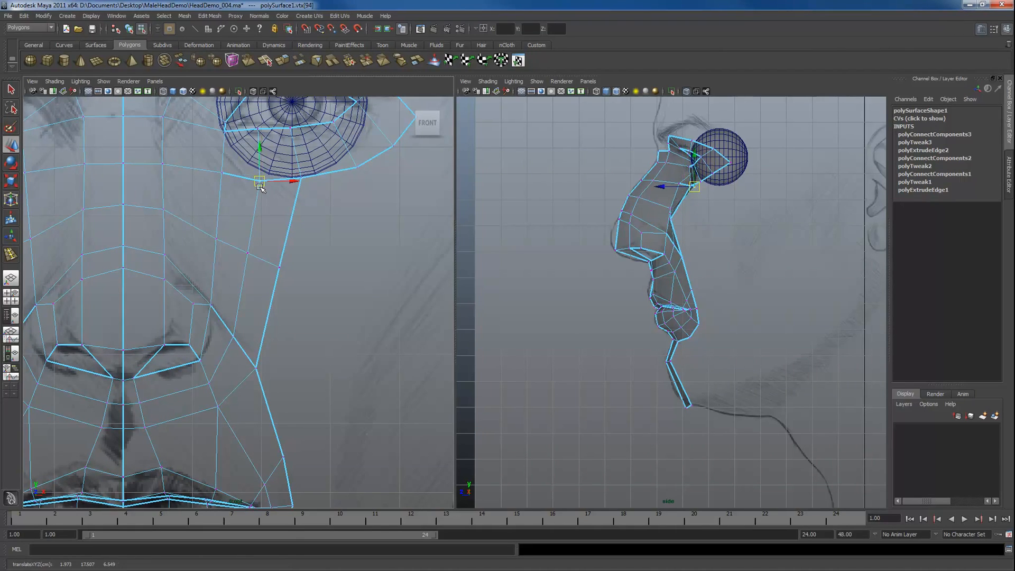
key("alt+a")
Select the vertices around the cheek strip and merge the overlapping ones into the surrounding mesh.
left_click(251, 290)
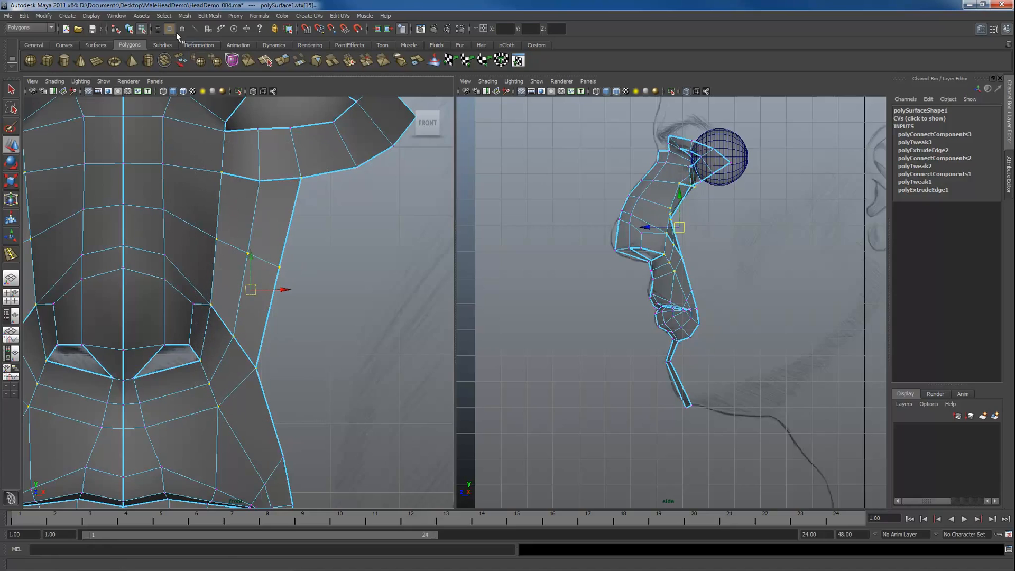
left_click(207, 19)
left_click(230, 225)
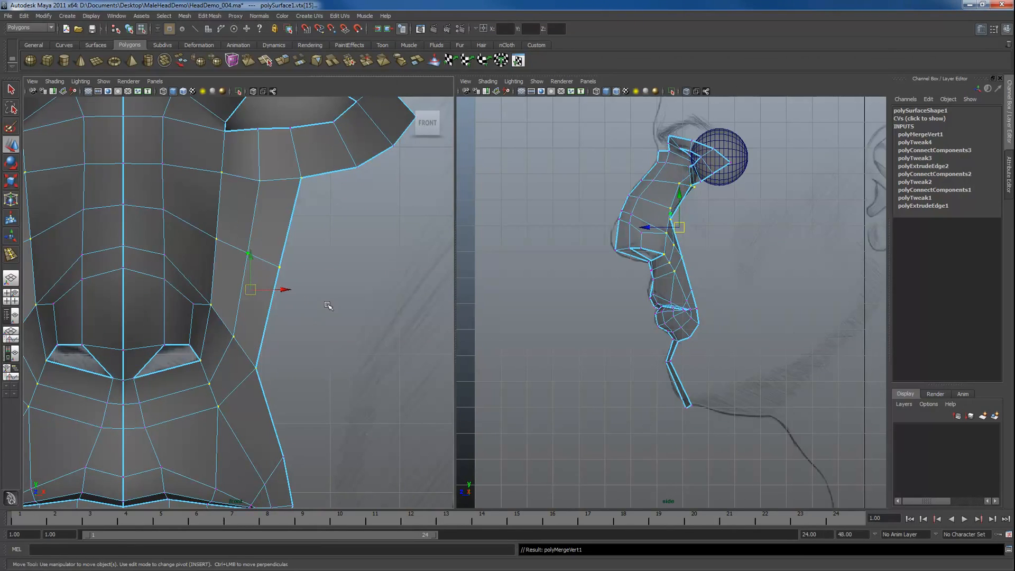
Move the cheek strip's midway vertices back in the side view, setting the outermost one farther back.
left_click_drag(239, 235, 288, 276)
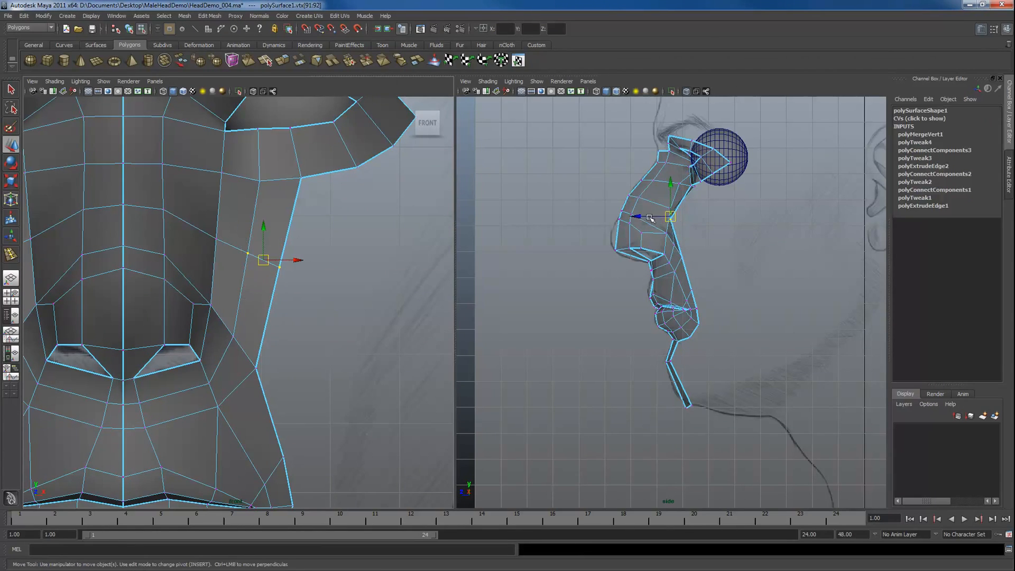
left_click_drag(650, 218, 656, 218)
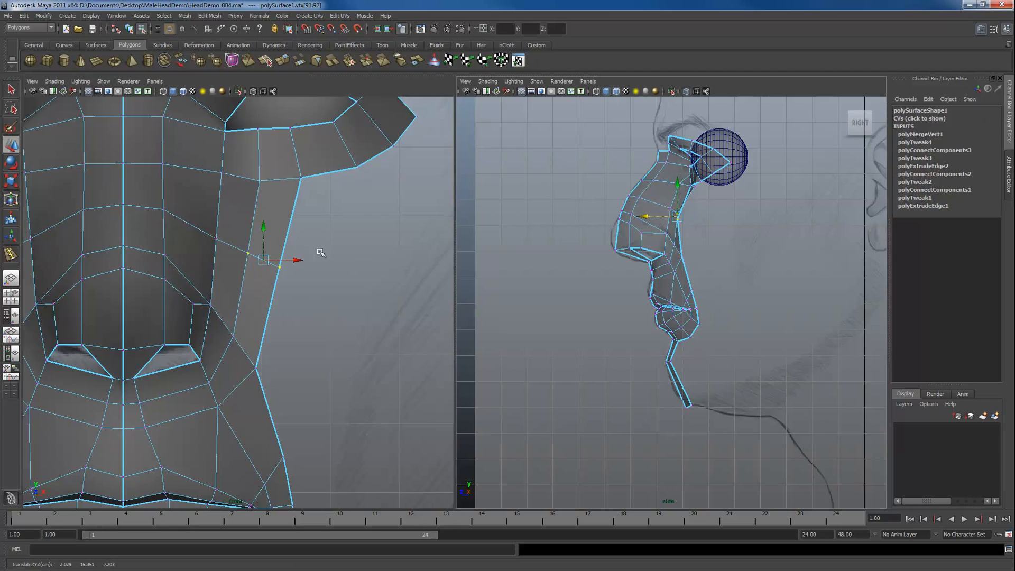
left_click_drag(320, 252, 264, 275)
left_click_drag(643, 220, 652, 219)
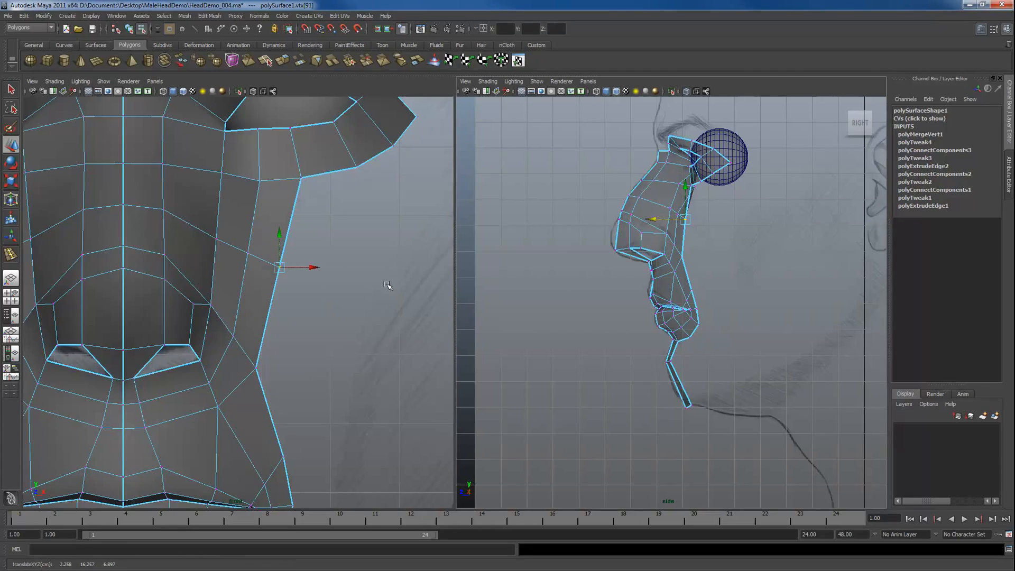
Soften the edges of both face halves and turn on wireframe on shaded in the front view.
right_click_drag(387, 285, 347, 279, "alt")
key("F8")
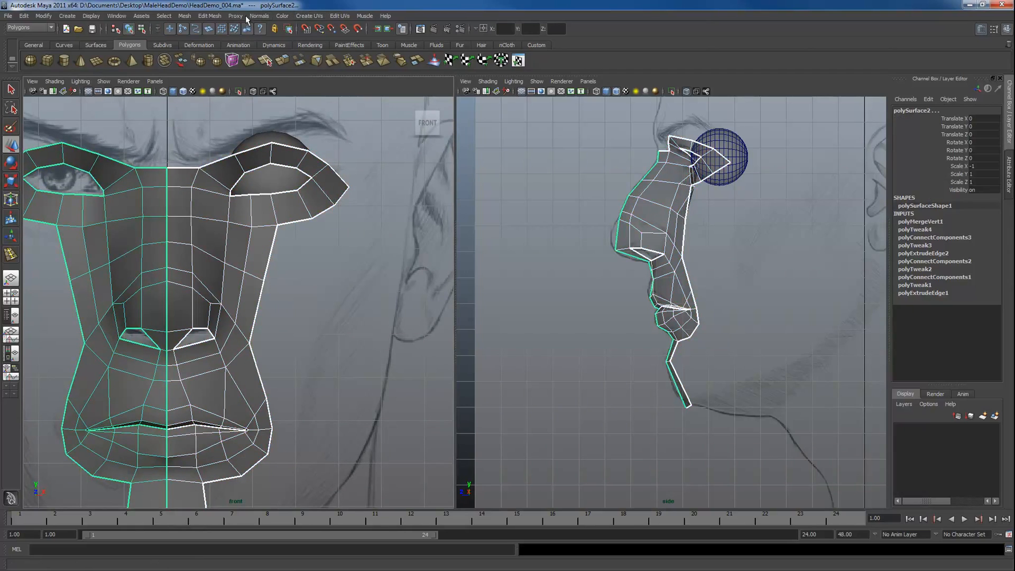
left_click(259, 16)
left_click(295, 306)
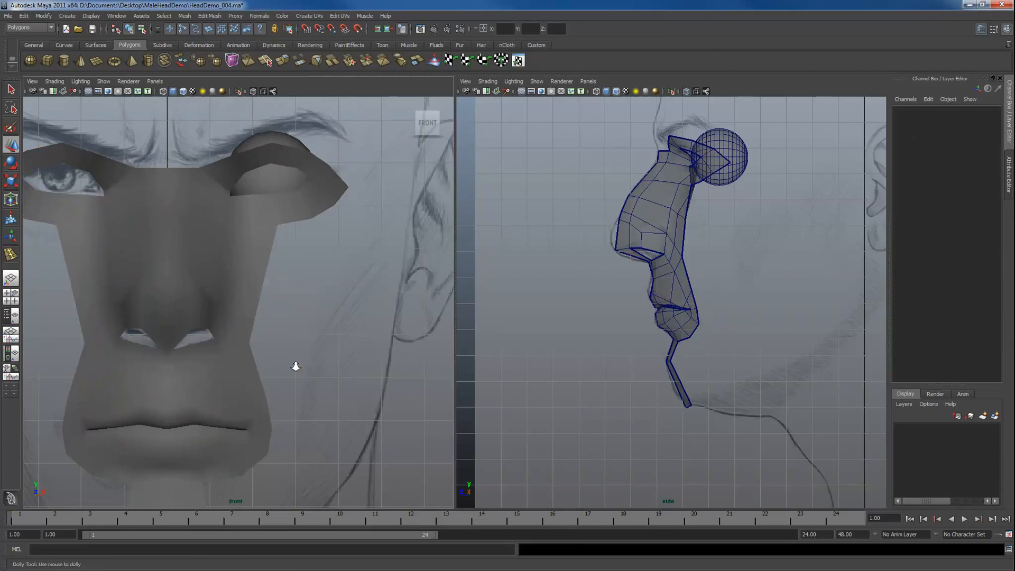
right_click_drag(294, 364, 232, 338, "alt")
left_click(219, 310)
middle_click_drag(215, 323, 237, 274, "alt")
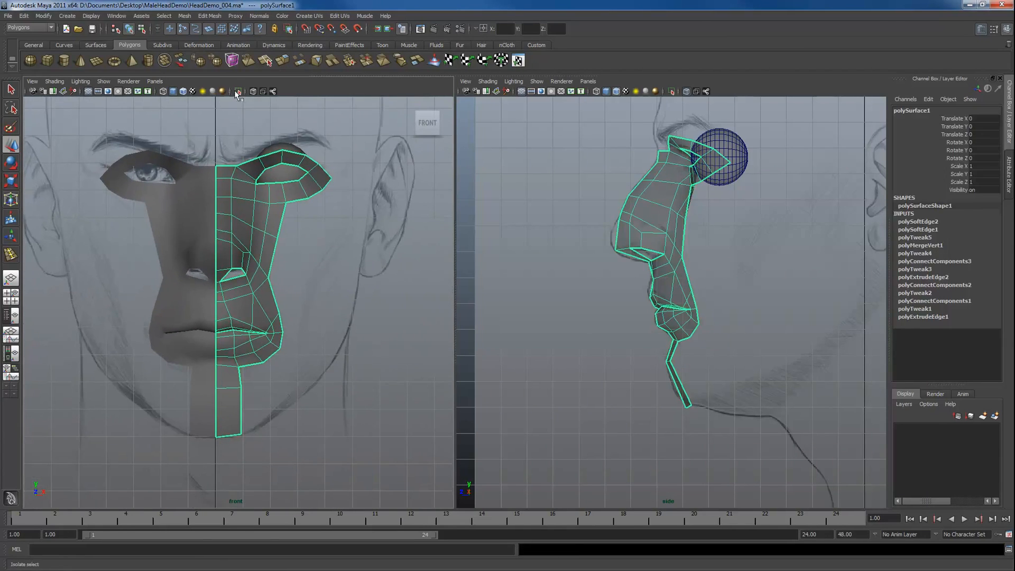
left_click(184, 92)
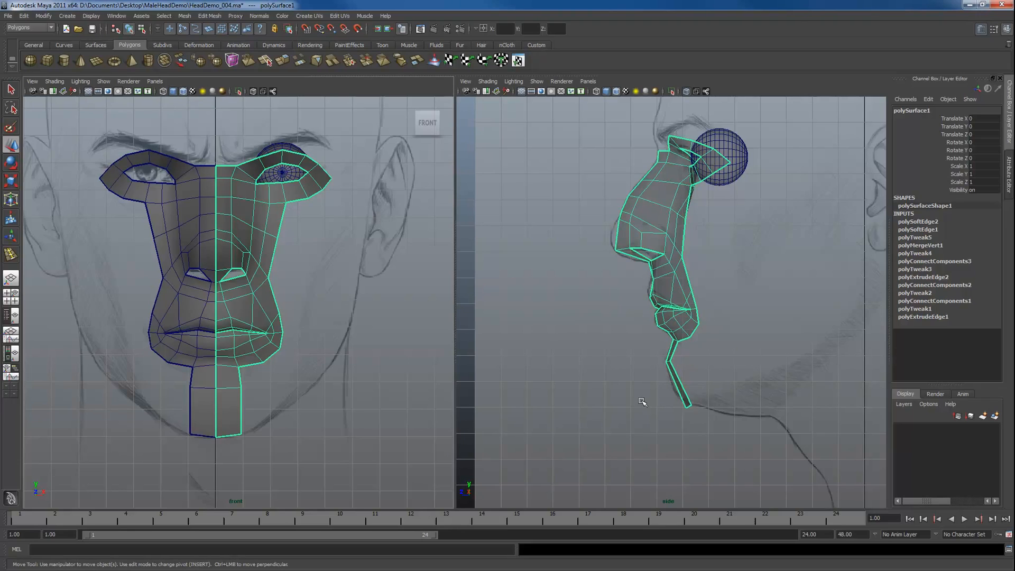
Add an edge across the lower chin strip and move its lower vertices in the side view to follow the chin's underside.
left_click(678, 386)
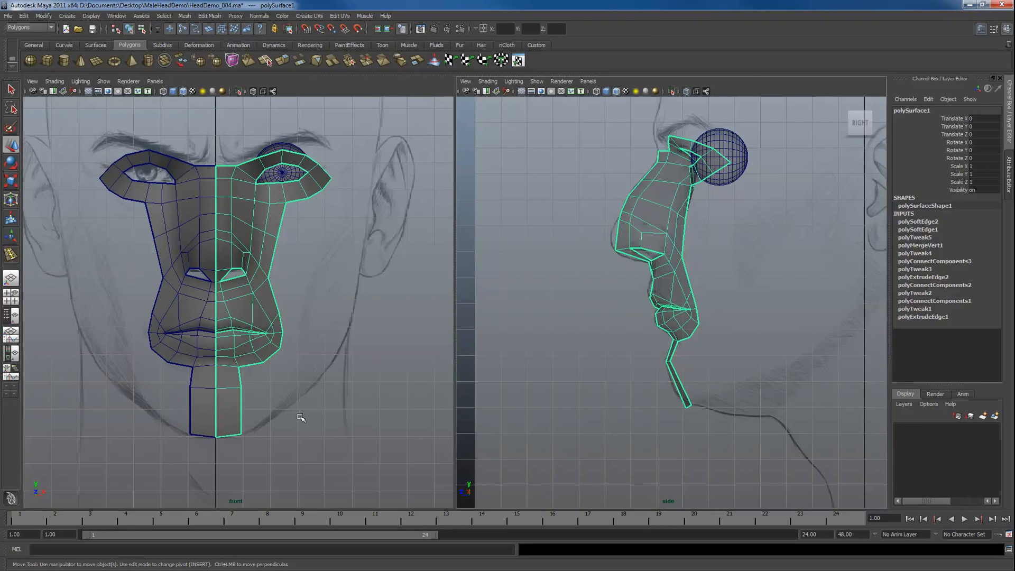
mouse_move(240, 411)
right_mouse_down()
mouse_move(240, 393)
mouse_move(257, 417)
right_mouse_up()
left_click(242, 411)
left_click(753, 399)
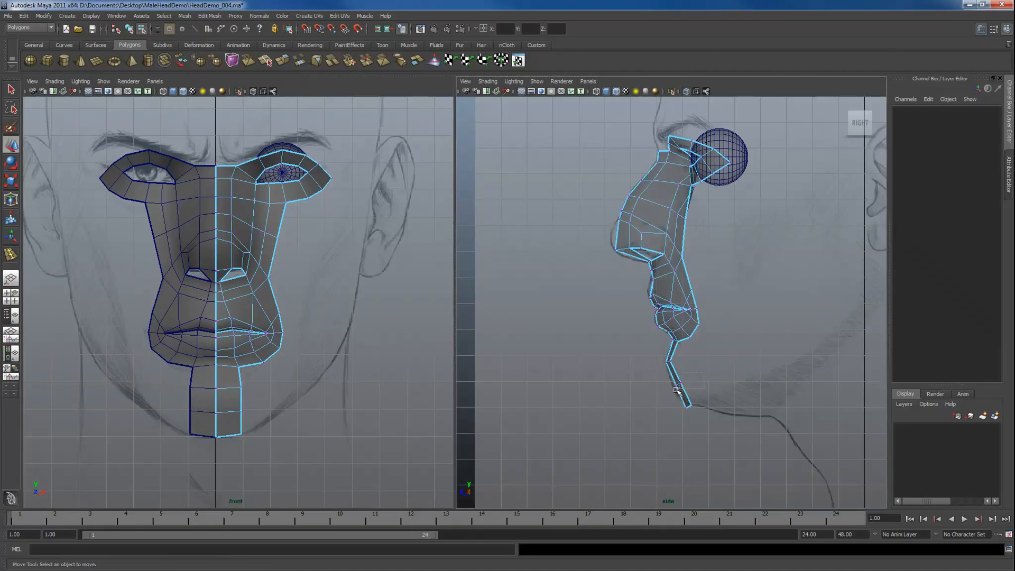
left_click_drag(677, 390, 699, 409)
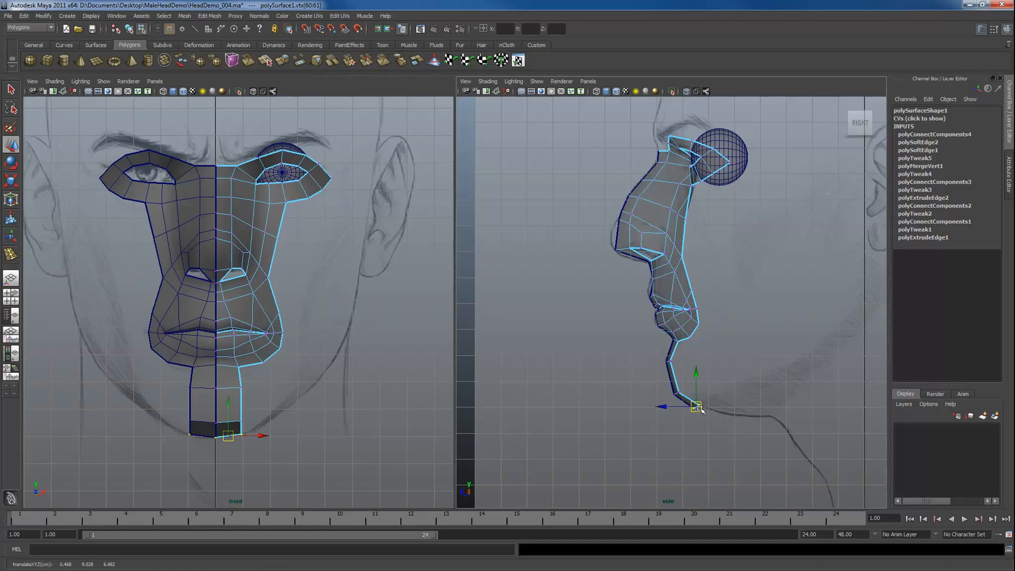
left_click(698, 401)
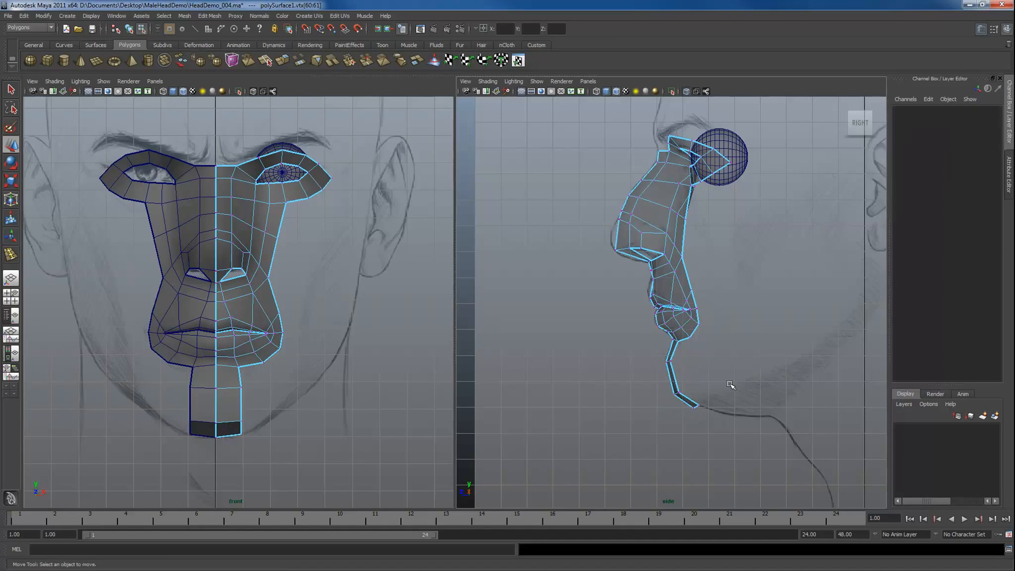
Extrude the chin's lower side edge back to the jaw corner and again up toward the ear in the side view.
key("F10")
left_click(693, 402)
middle_click_drag(712, 366, 637, 385, "alt")
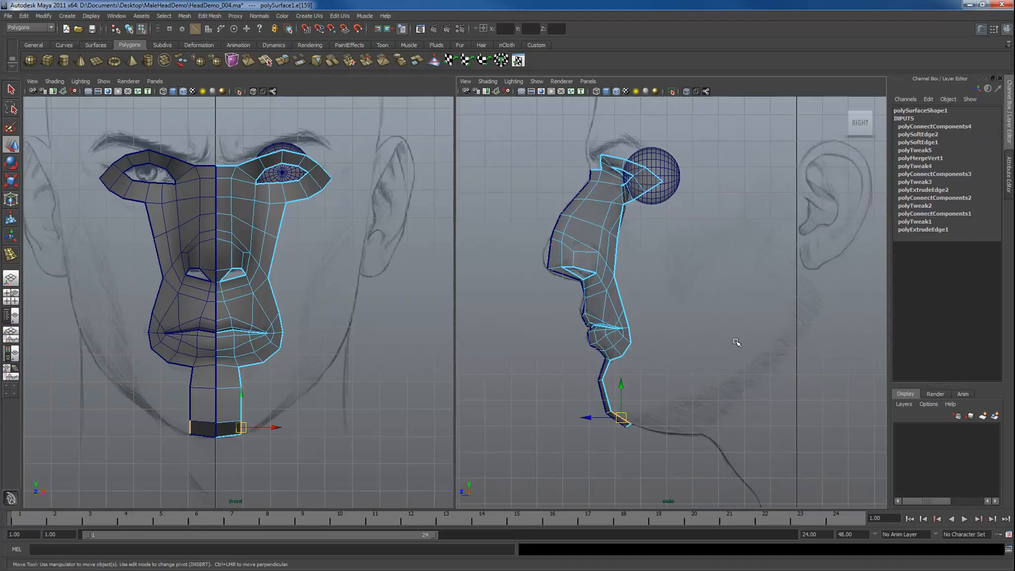
left_click(283, 60)
left_click(667, 373)
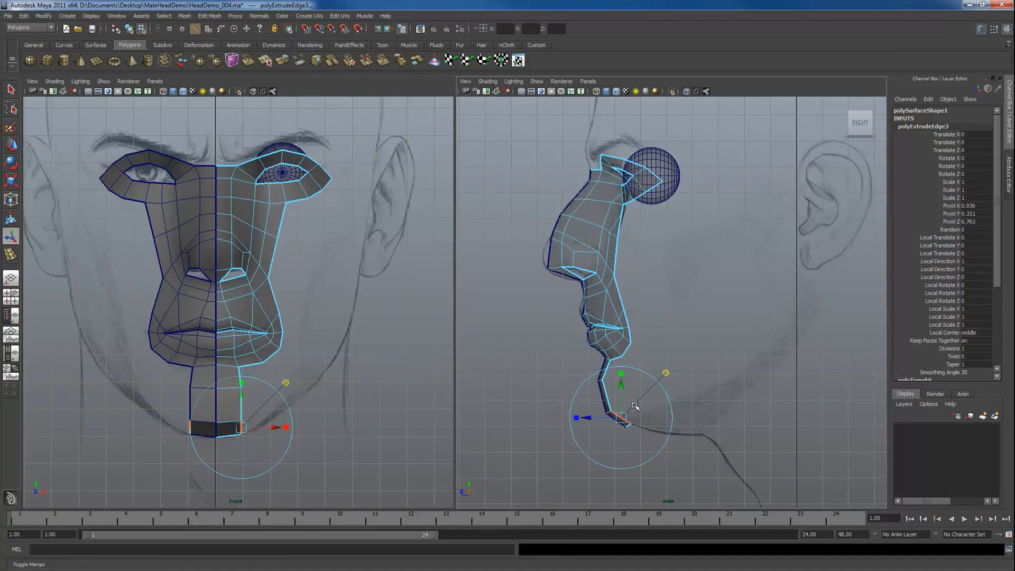
left_click_drag(634, 405, 791, 264)
key("g")
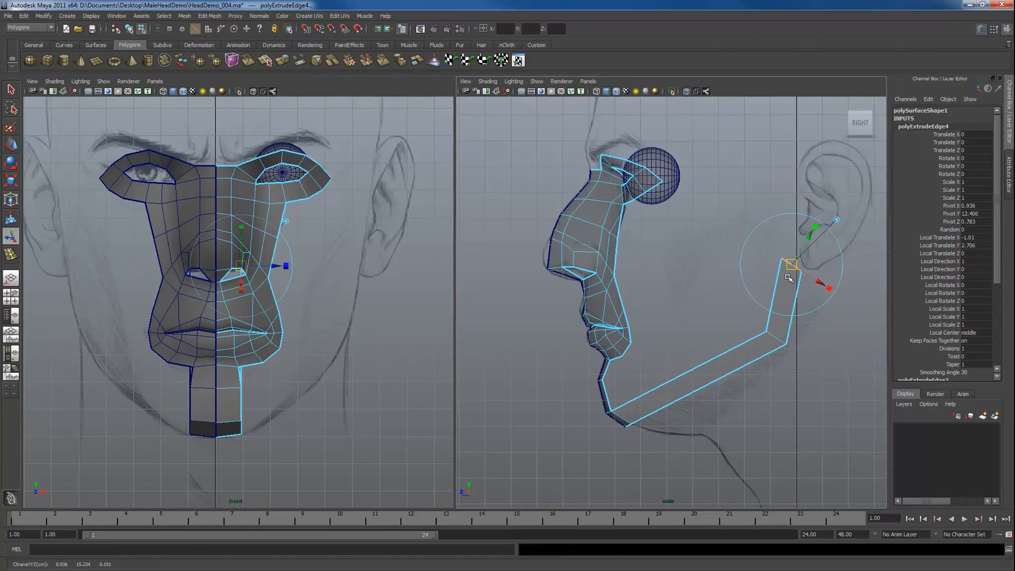
Adjust the jaw strip's end vertices below the ear and the lower vertex at the jaw corner in the side view.
right_click_drag(792, 263, 764, 254)
left_click(783, 261)
key("w")
left_click_drag(782, 259, 802, 273)
left_click(800, 272)
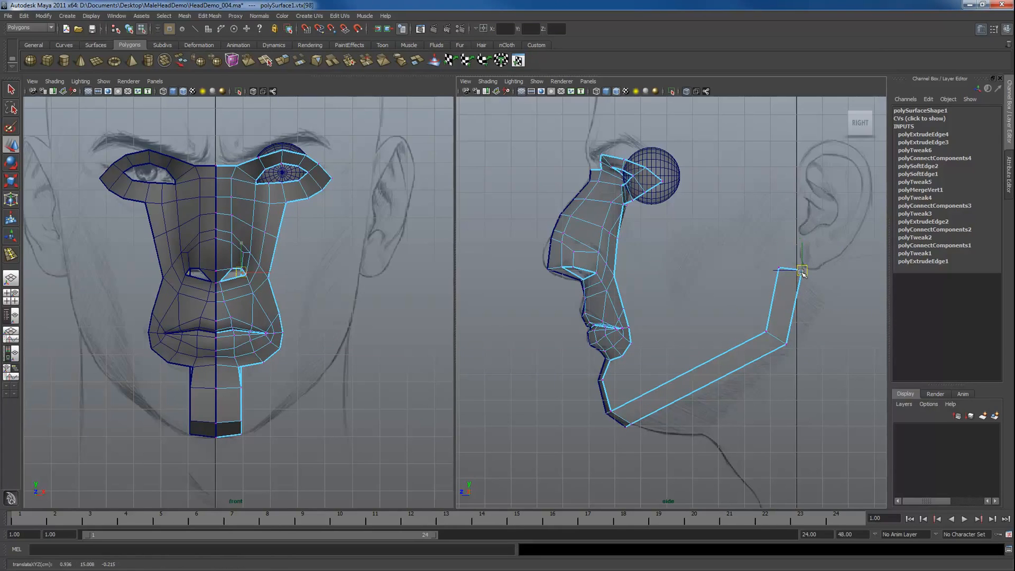
left_click(783, 347)
left_click_drag(782, 346, 786, 345)
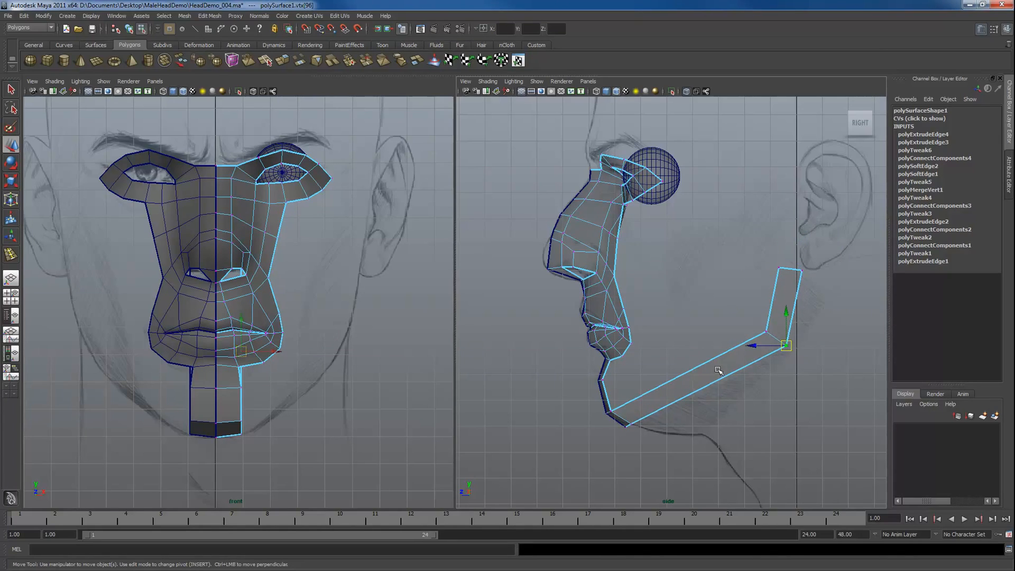
Move the jaw strip's rear vertices outward in the front view, widening the top pair and inner jaw-corner vertex to match the face outline.
left_click_drag(733, 242, 833, 364)
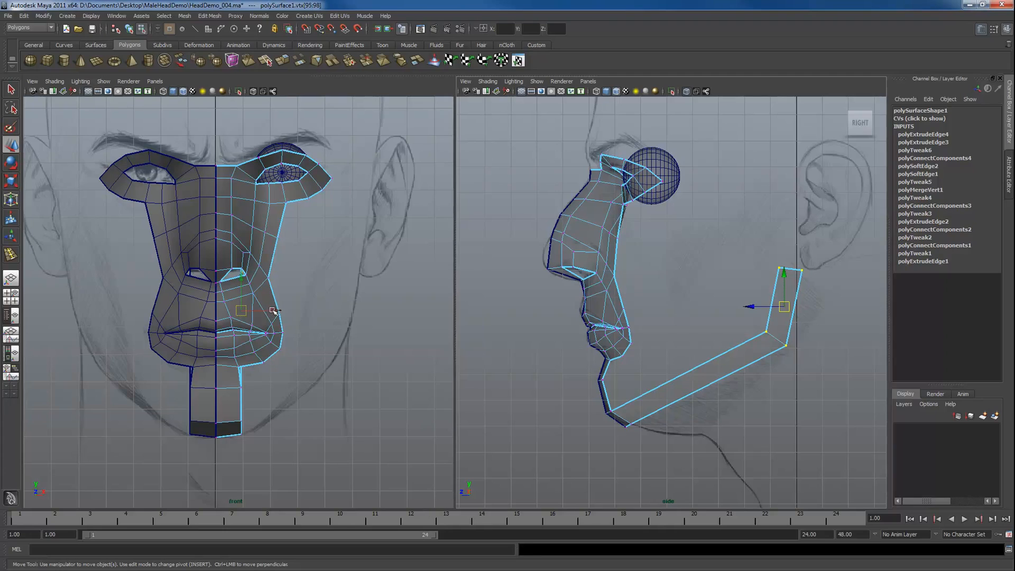
left_click_drag(274, 311, 372, 307)
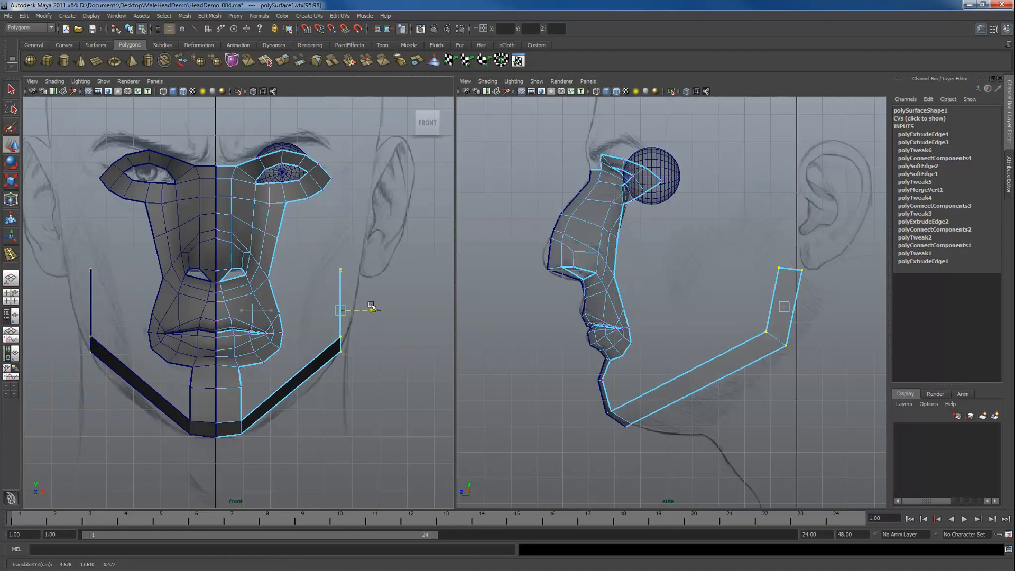
left_click_drag(744, 252, 809, 283)
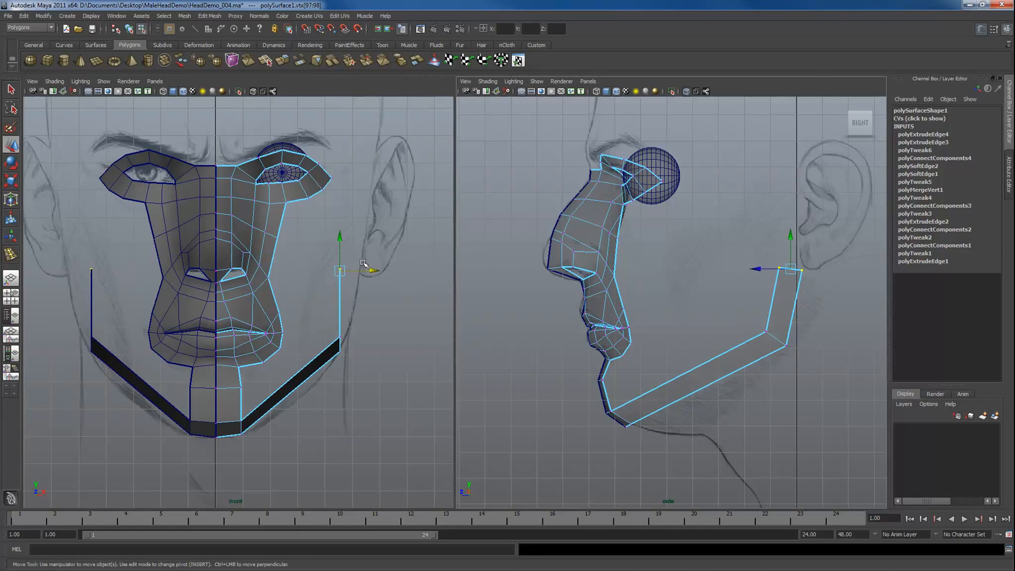
left_click_drag(374, 270, 394, 271)
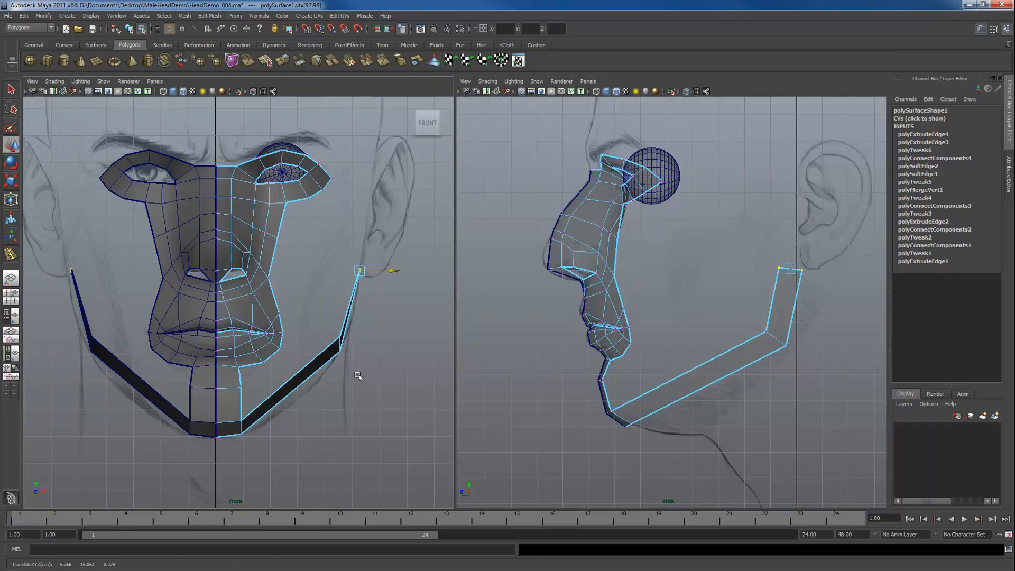
left_click(341, 339)
left_click_drag(367, 338, 370, 340)
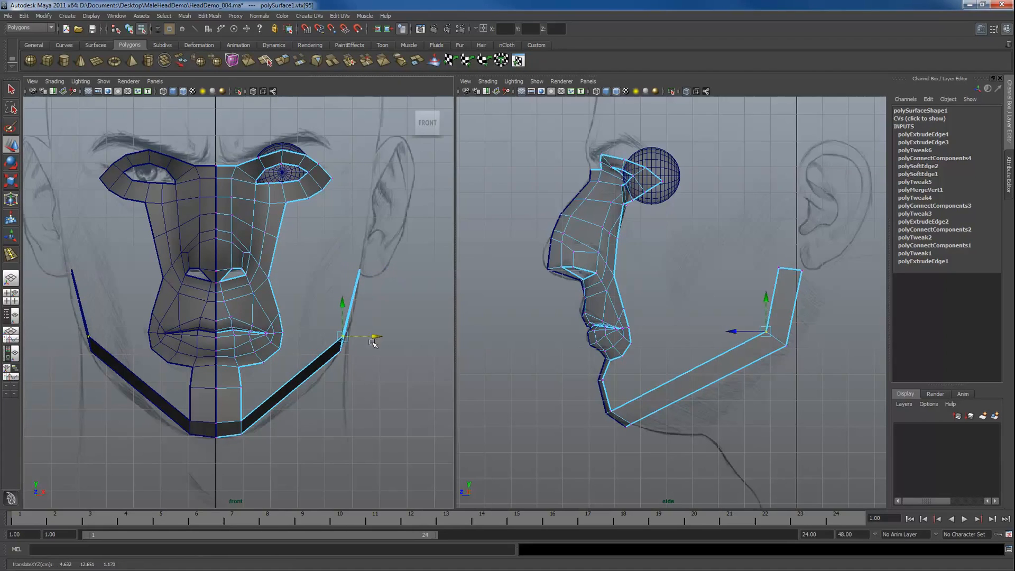
Clear the vertex selection and switch the mesh to edge selection.
left_click(506, 464)
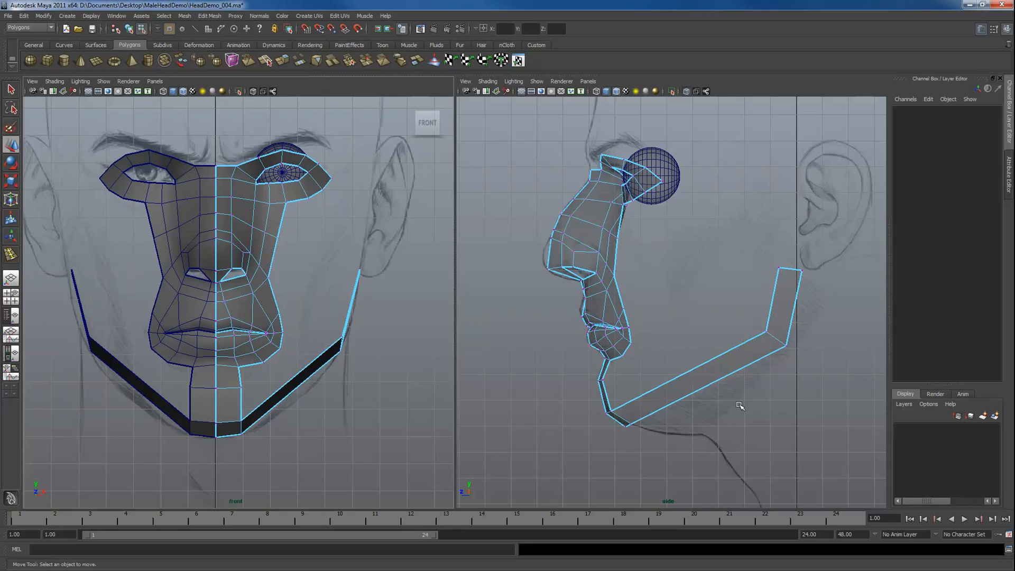
right_click_drag(643, 402, 642, 371)
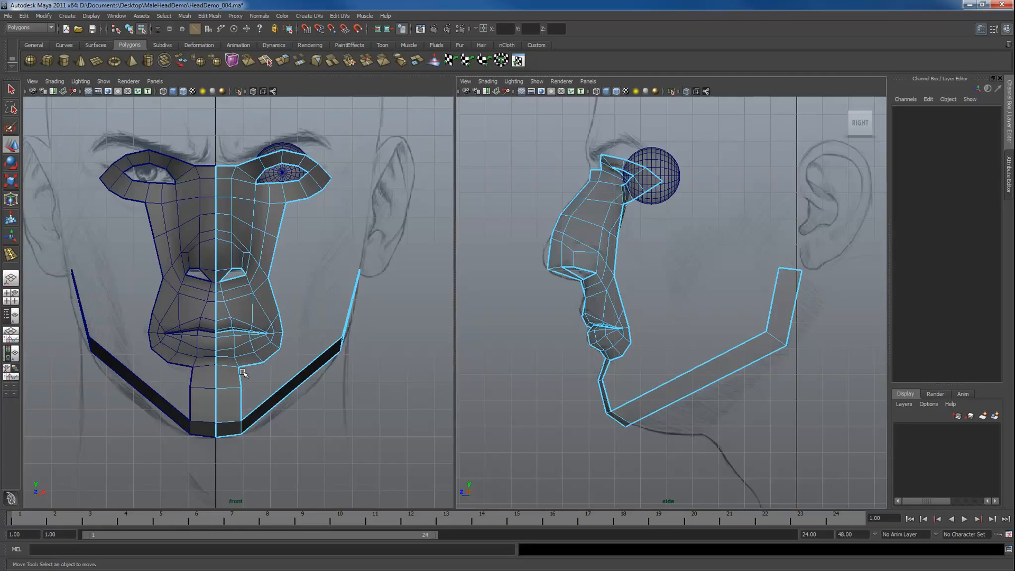
Extrude the two edges along the side of the chin strip outward toward the jaw in the front view.
left_click(237, 379)
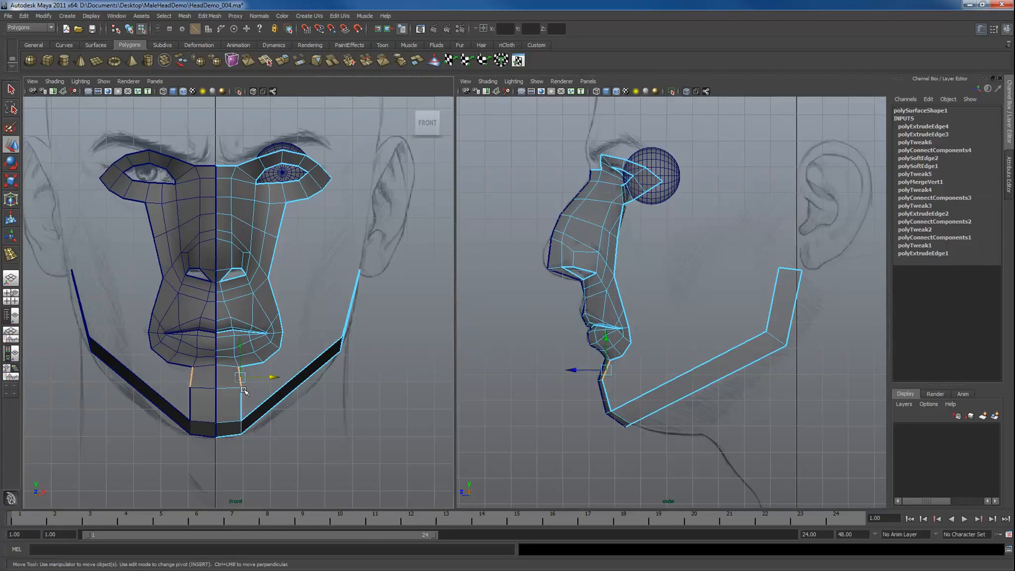
left_click(242, 404, "shift")
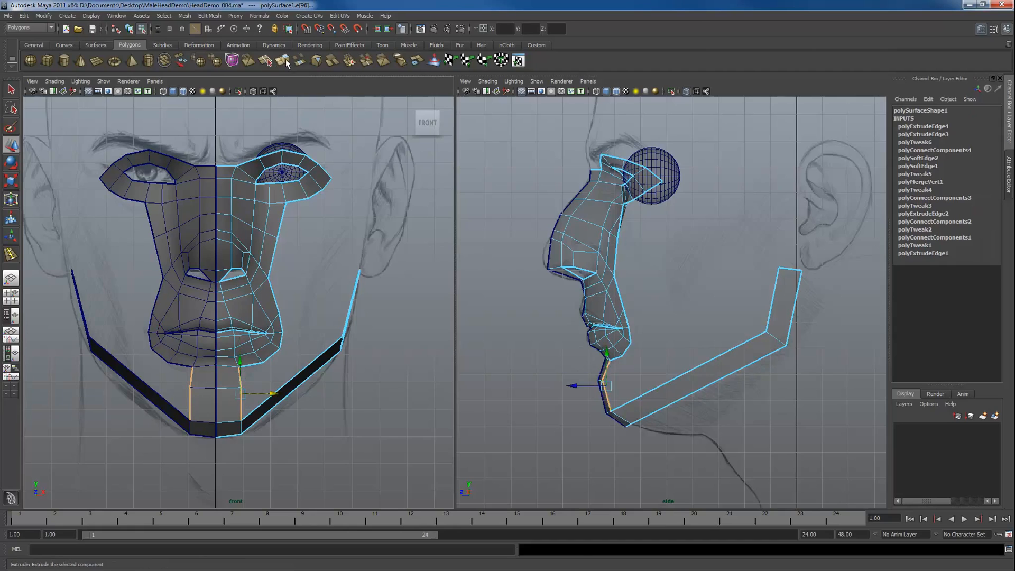
right_click_drag(300, 379, 300, 382, "shift")
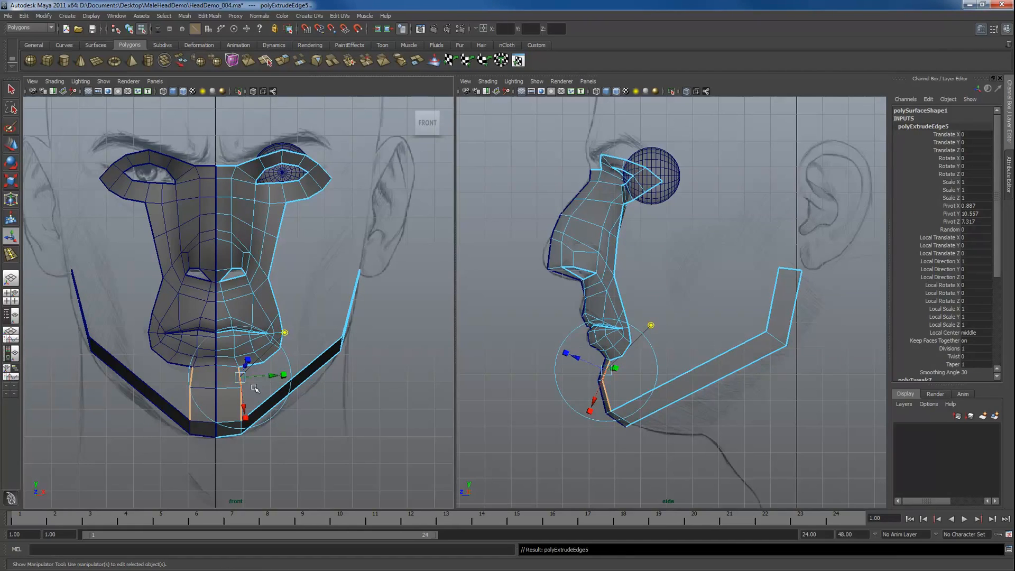
left_click_drag(240, 378, 266, 390)
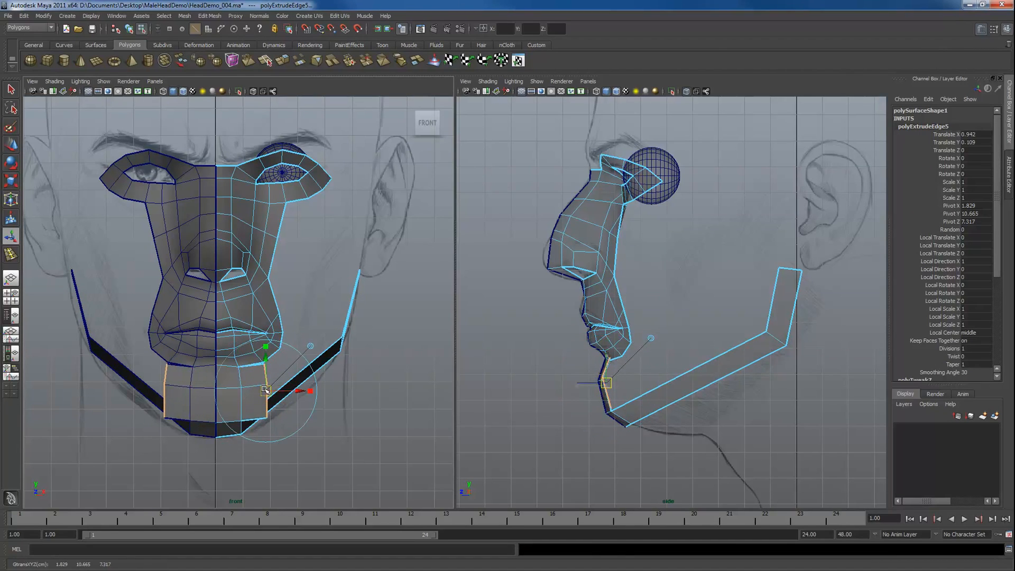
Scale the extruded chin edges vertically and move them back in the side view to curve the chin.
key("r")
mouse_move(265, 347)
left_mouse_down()
mouse_move(268, 383)
mouse_move(267, 353)
left_mouse_up()
key("w")
left_click_drag(579, 376, 595, 377)
scroll(633, 383, "up", 3)
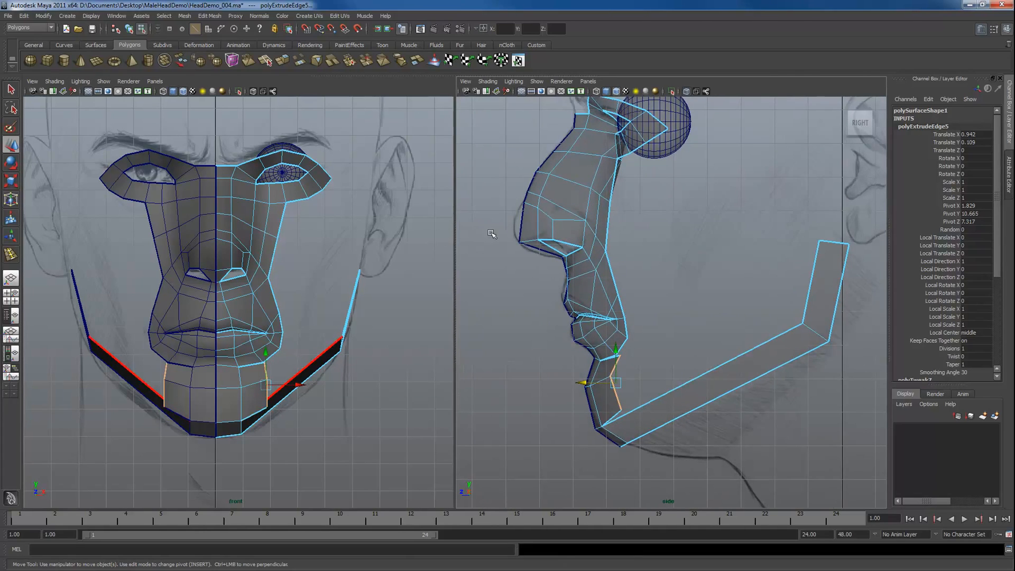
Insert an edge loop across the jaw strip just behind the chin.
left_click(209, 16)
left_click(221, 93)
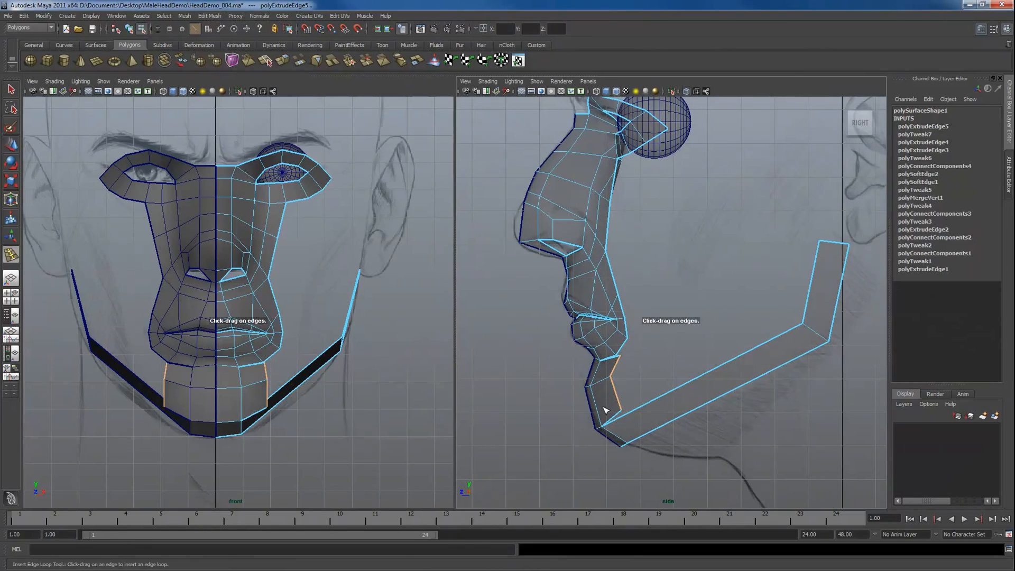
left_click_drag(646, 435, 655, 434)
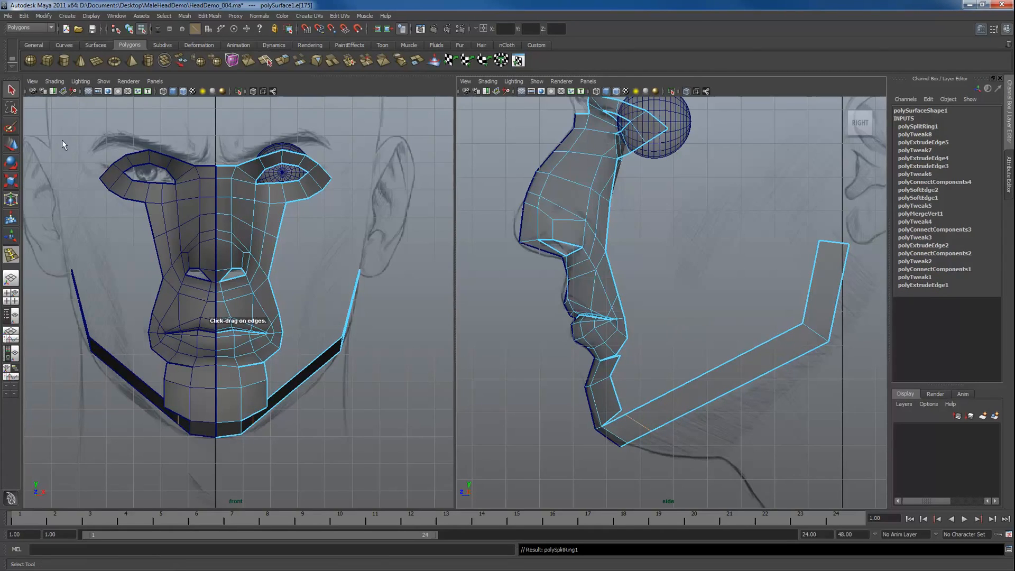
left_click(11, 89)
Snap the extruded chin's lower corner vertex onto the new jaw loop and reposition the neighbouring jaw vertices to round the chin.
key("F9")
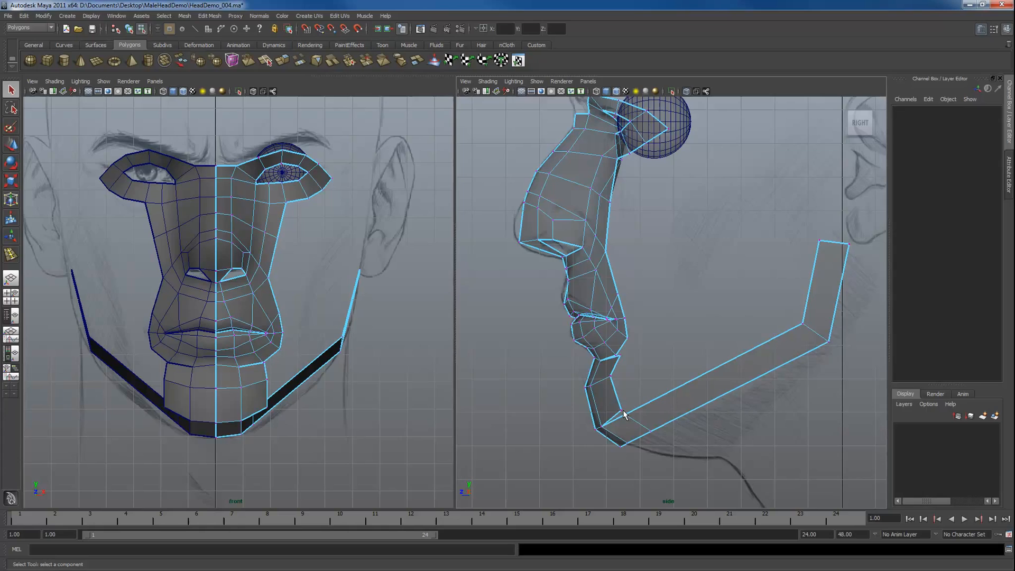
left_click(622, 412)
key("w")
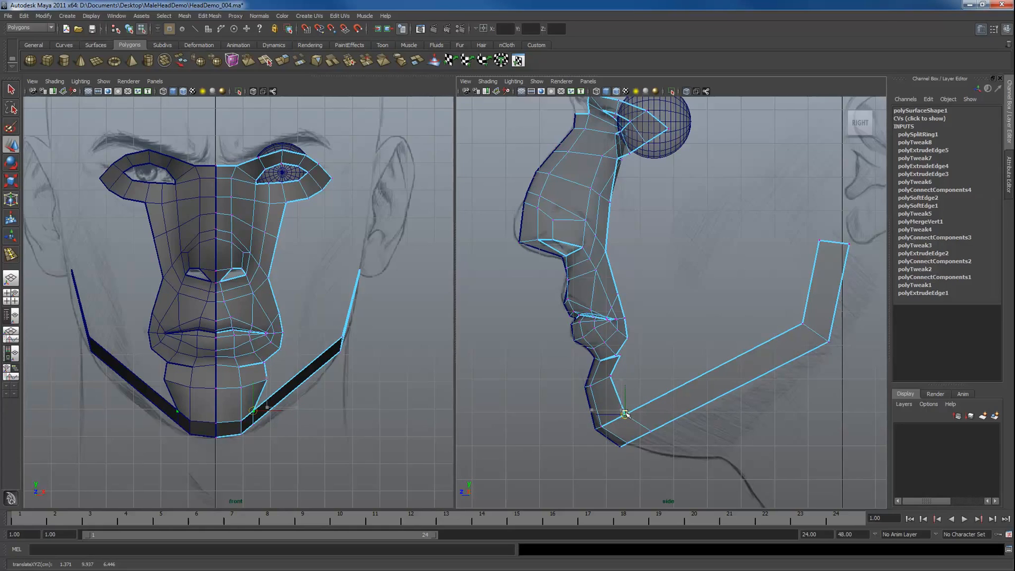
left_click(256, 405)
left_click_drag(249, 435, 272, 429)
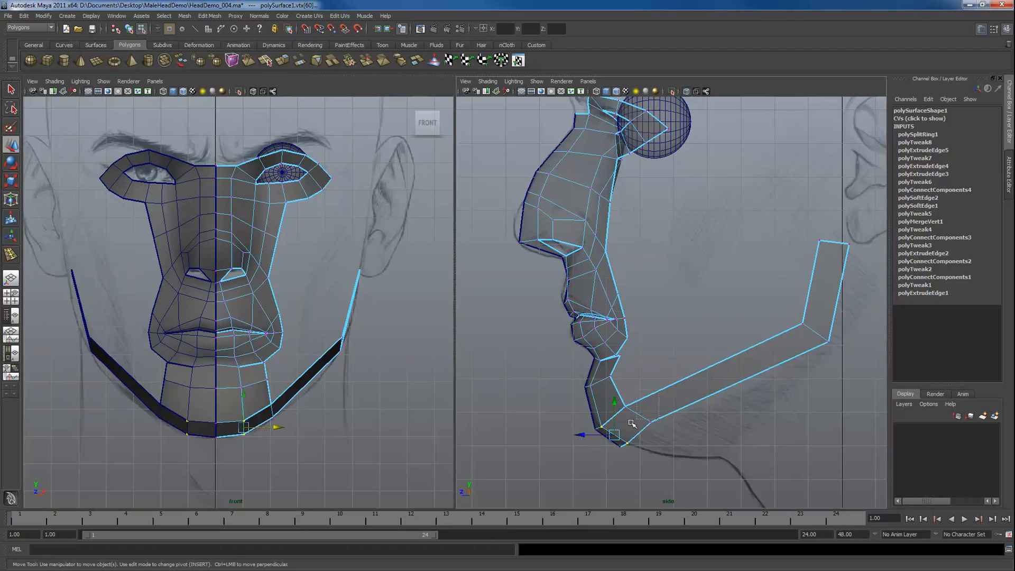
left_click_drag(658, 398, 640, 415)
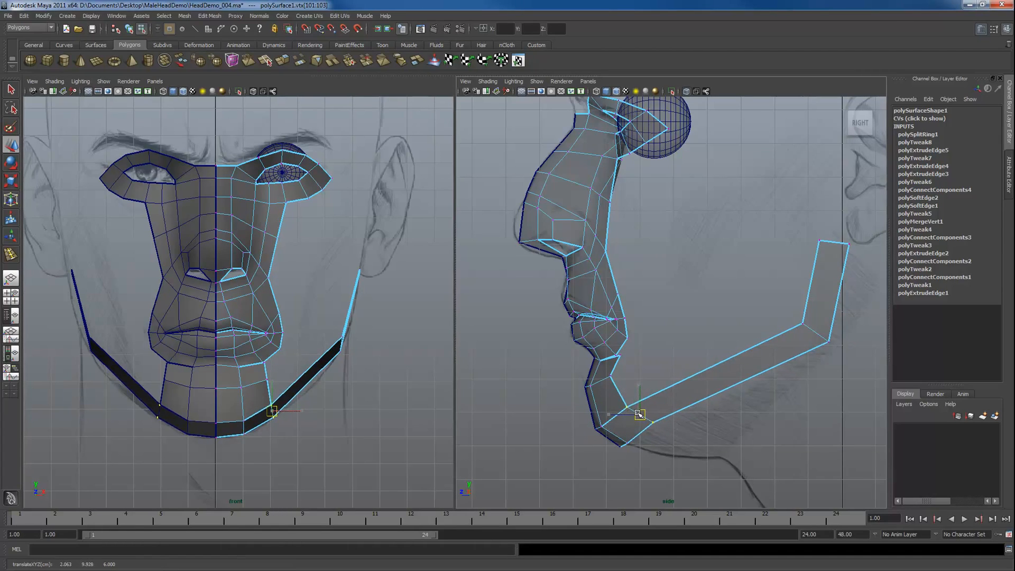
Snap the chin's upper corner vertex onto the lower mouth outline and merge the overlapping mouth and chin vertices.
left_click(655, 381)
left_click(587, 314)
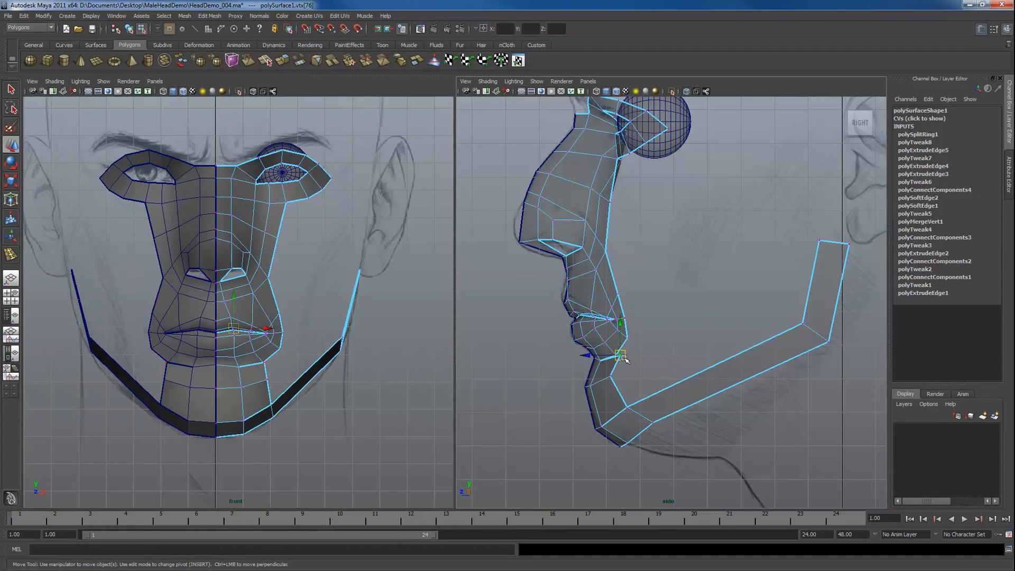
left_click_drag(618, 353, 614, 353)
left_click_drag(561, 306, 710, 476)
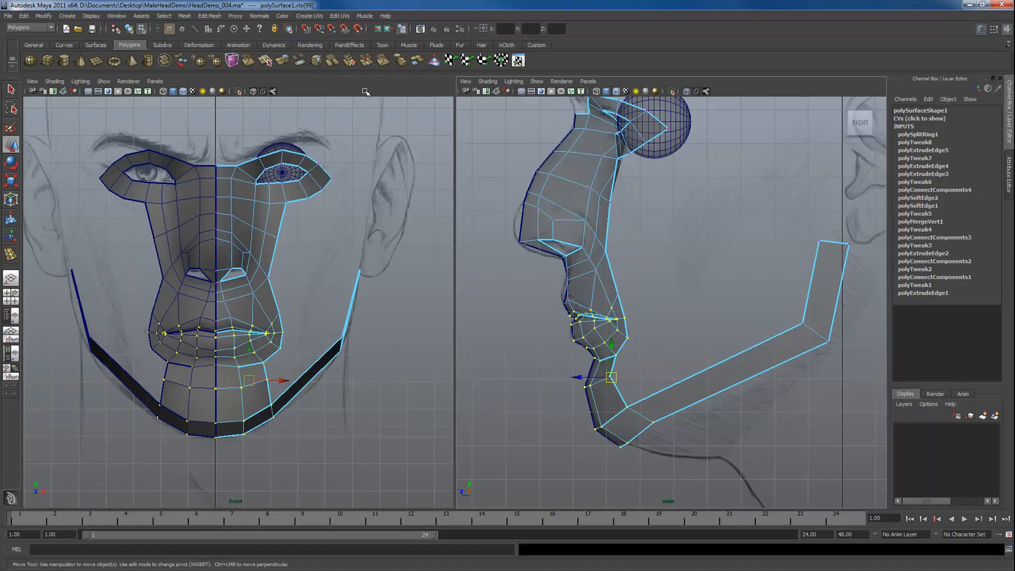
left_click(348, 61)
Extrude the chin's two outer side edges outward and up toward the corner of the mouth.
key("F10")
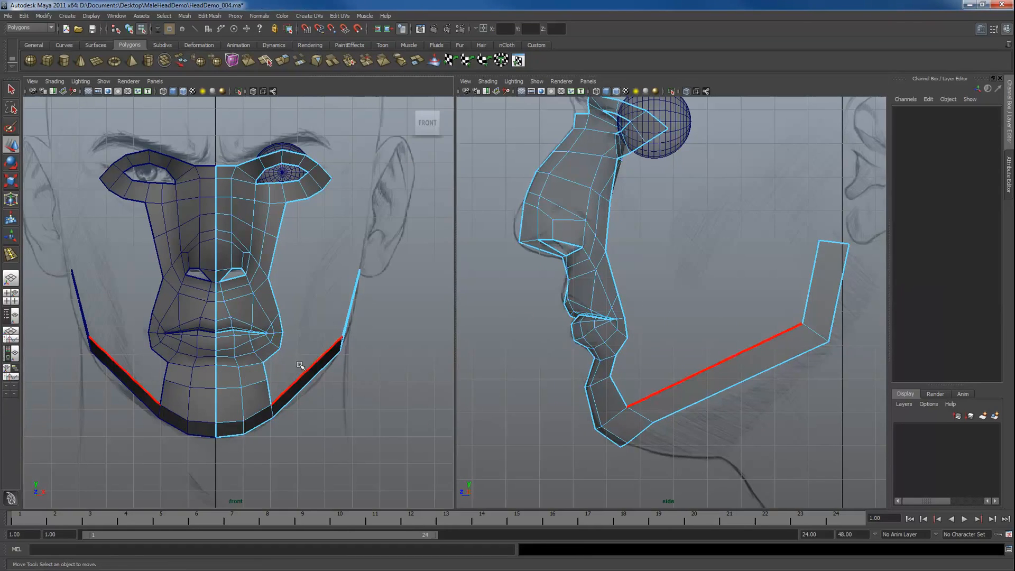
left_click(266, 370)
left_click(268, 391)
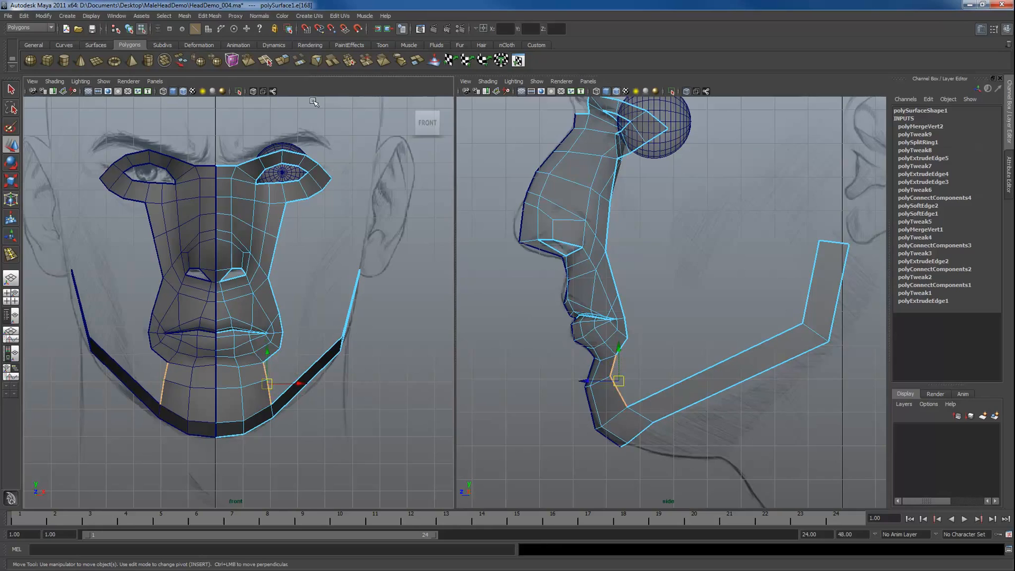
key("ctrl+e")
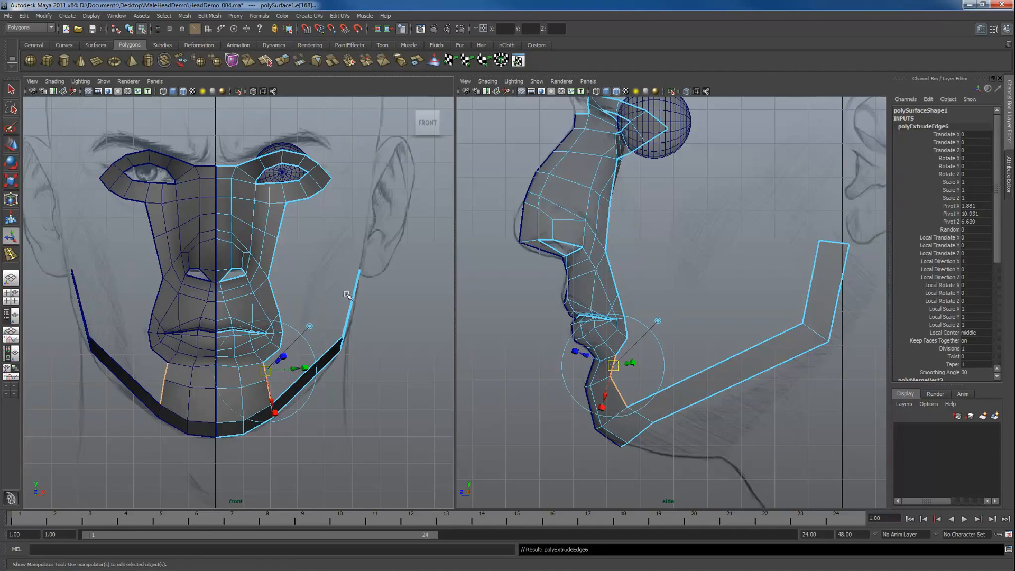
left_click_drag(265, 371, 281, 348)
Snap the top vertex of the new extrusion onto the mouth outline's outer vertex below the lip corner.
key("F9")
left_click(284, 348)
key("w")
key("v")
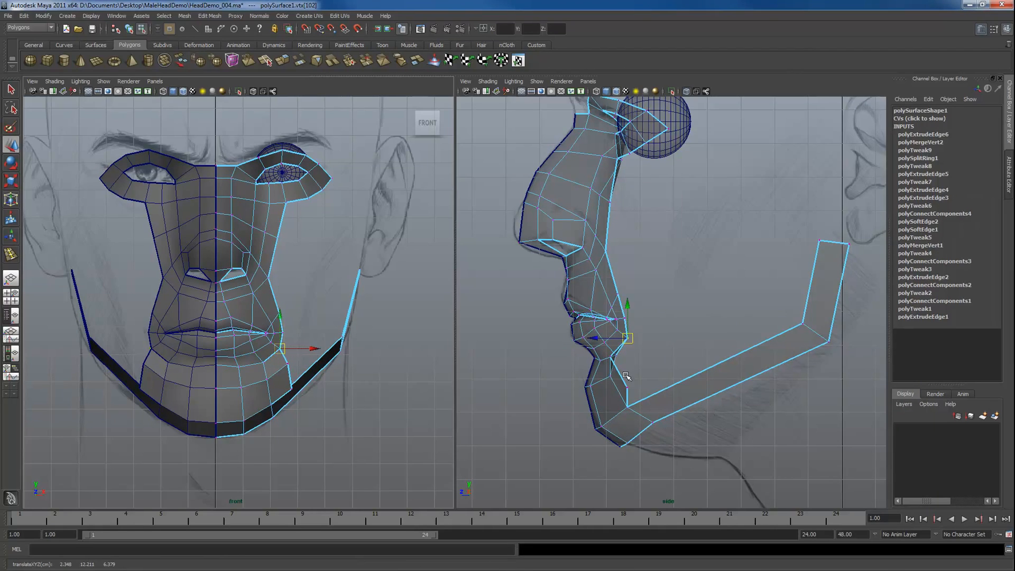
Move the extrusion's outer edge back along the jaw in the side view.
key("F10")
left_click(619, 370)
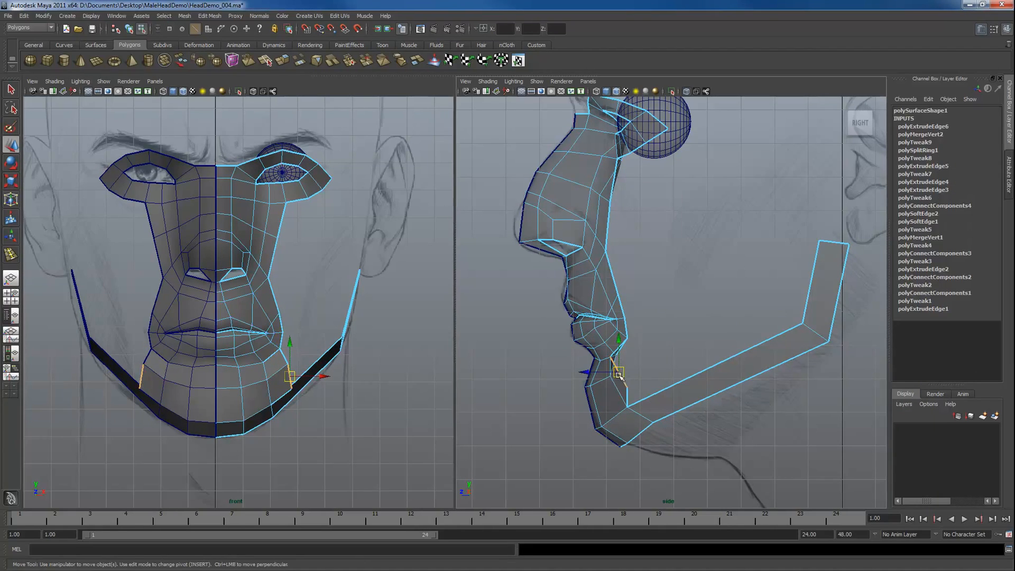
left_click_drag(619, 372, 658, 371)
left_click(680, 347)
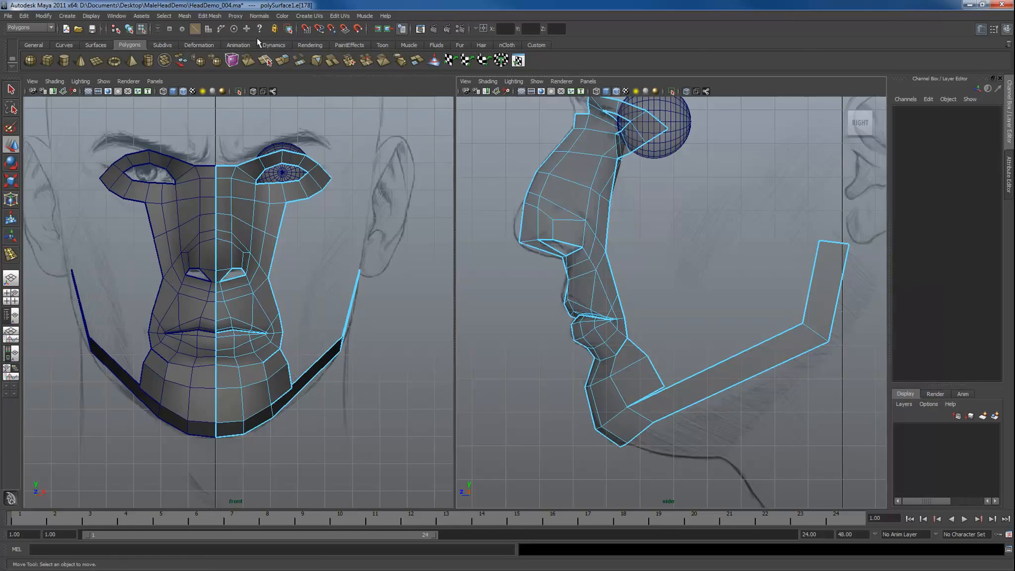
Insert another edge loop across the jaw strip in line with the new chin faces.
left_click(209, 16)
left_click(233, 92)
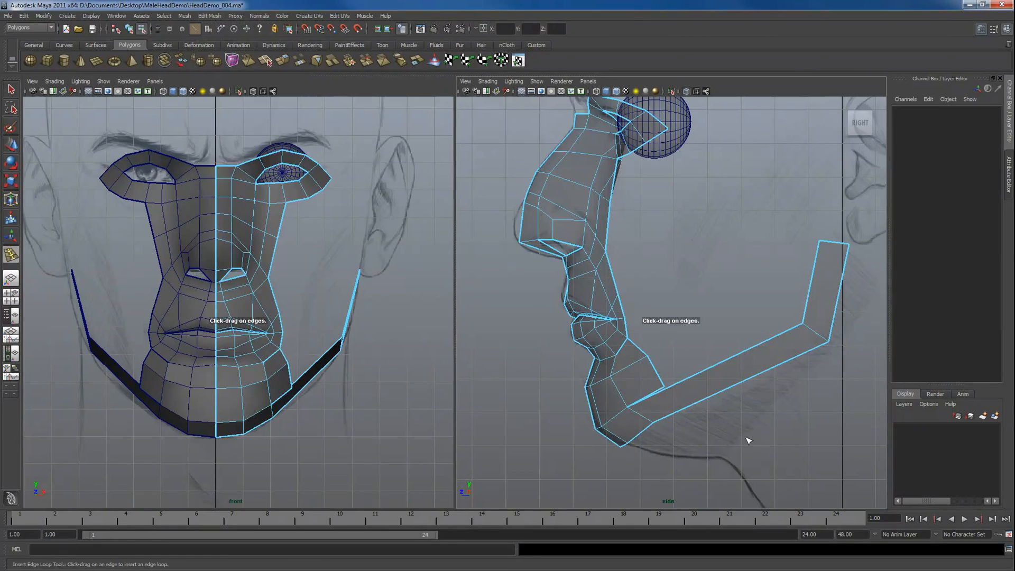
left_click_drag(689, 406, 663, 385)
key("q")
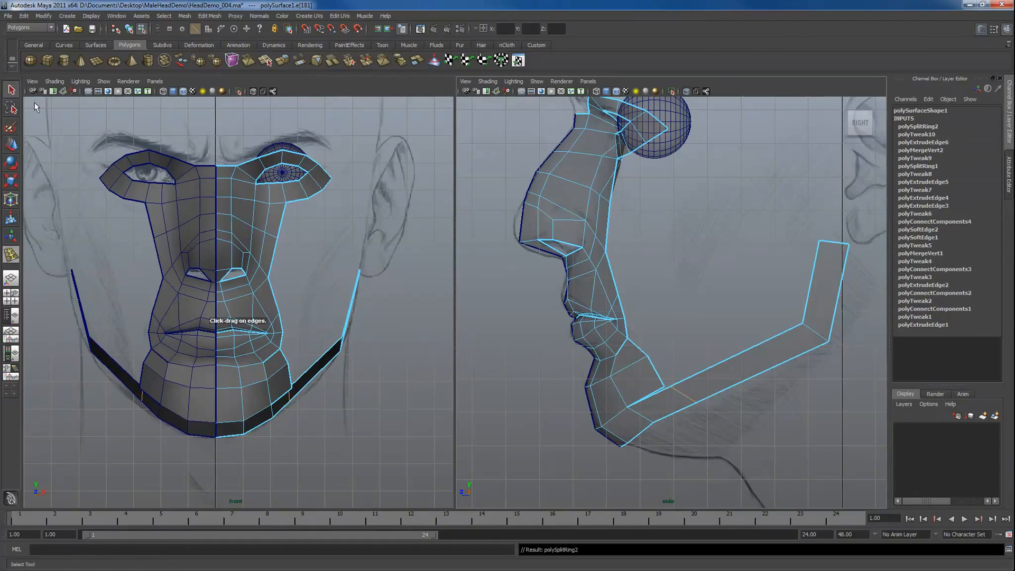
Snap the lower outer chin vertex to the second jaw loop and merge the overlapping vertices around mouth and chin.
right_click_drag(730, 369, 693, 371)
left_click(665, 388)
key("w")
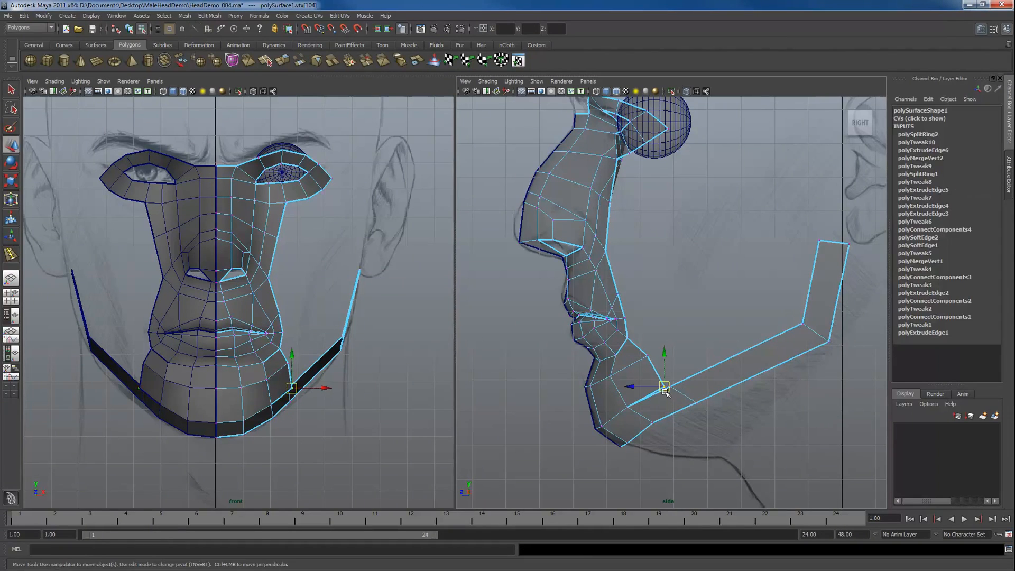
left_click(646, 360)
left_click_drag(593, 315, 782, 498)
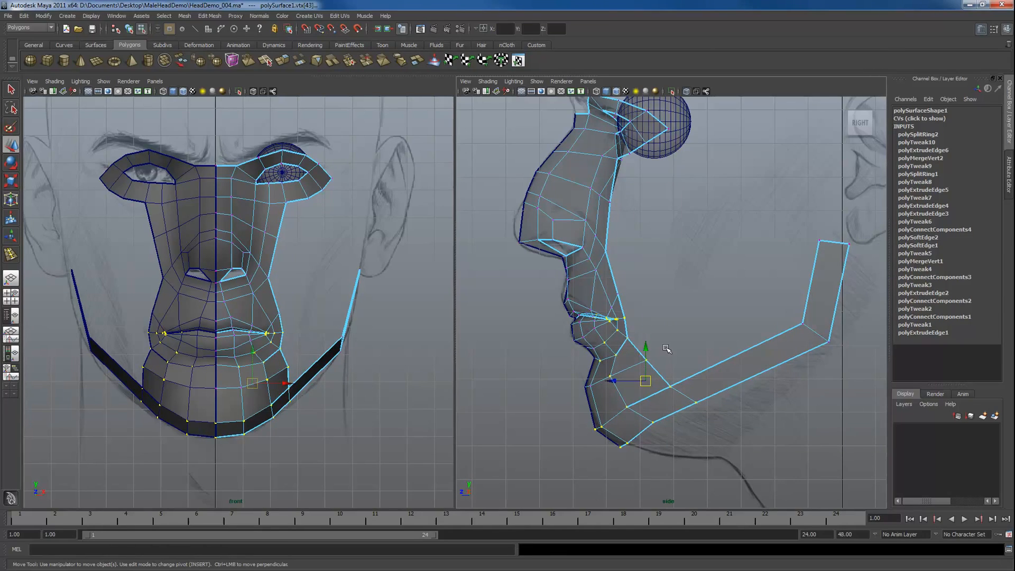
left_click(349, 62)
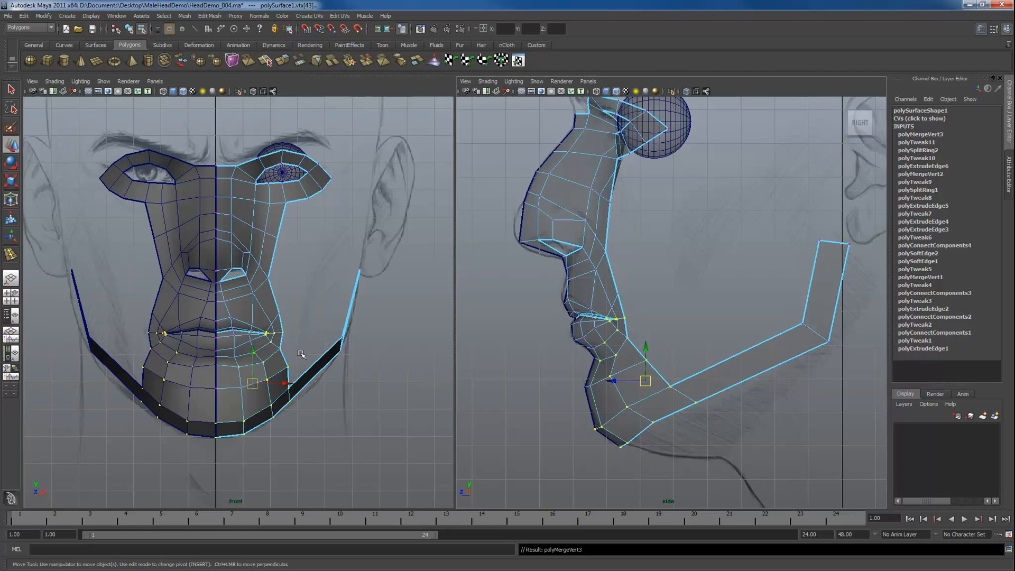
Reposition the vertices between the mouth corner and jaw, widening the jaw loop to follow the reference outline.
left_click(285, 367)
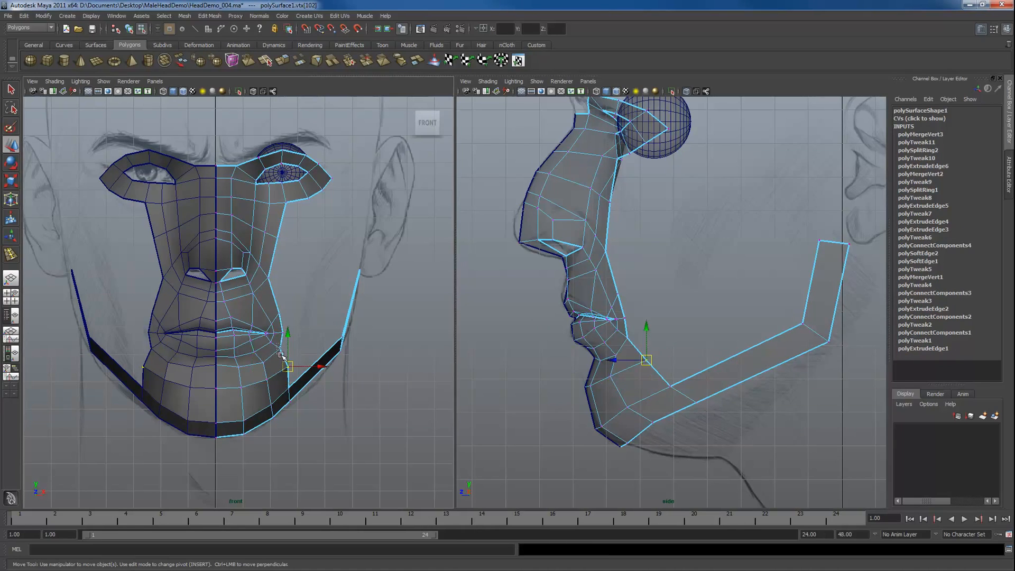
left_click(280, 350)
left_click(285, 368)
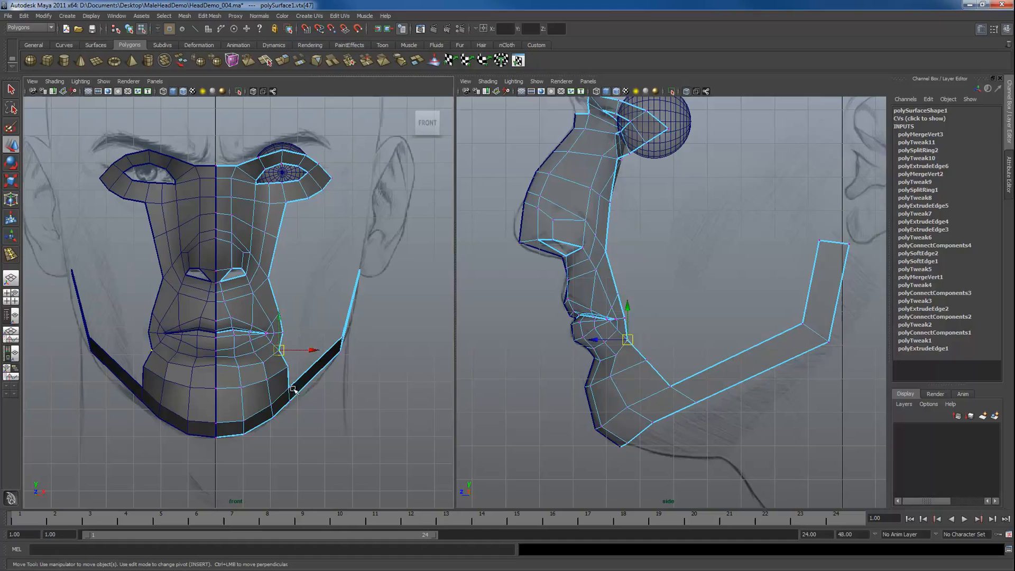
mouse_move(285, 384)
left_mouse_down()
mouse_move(300, 406)
mouse_move(301, 394)
left_mouse_up()
left_click_drag(726, 422, 683, 388)
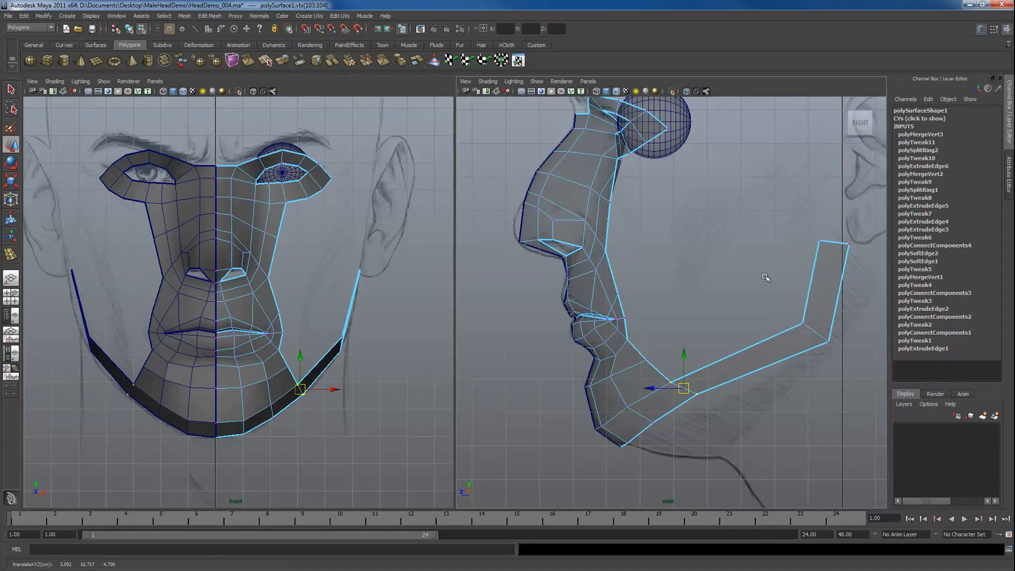
Adjust the vertices beside the nostril and upper lip to smooth the fold between nose and mouth.
left_click(697, 259)
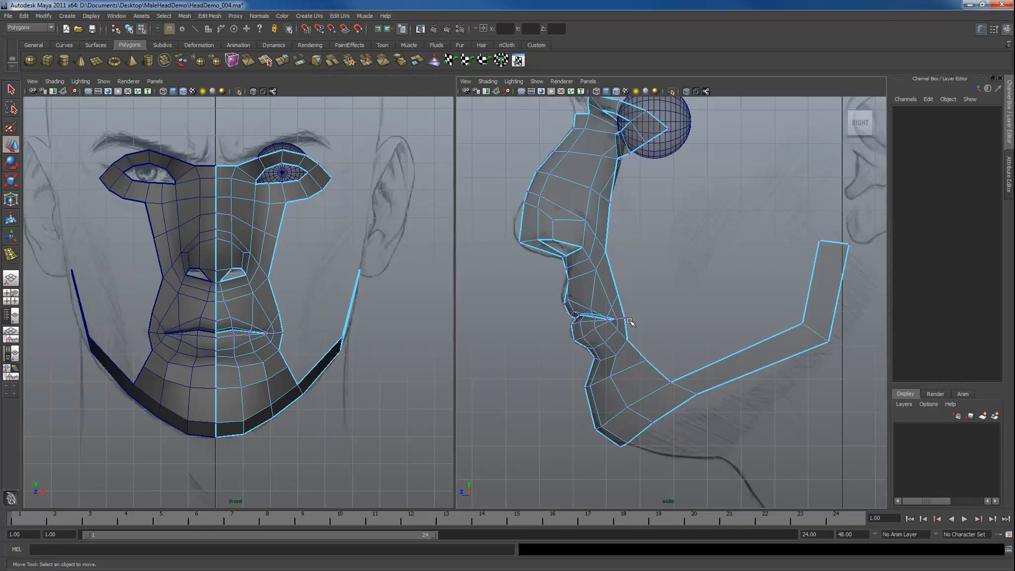
left_click(269, 282)
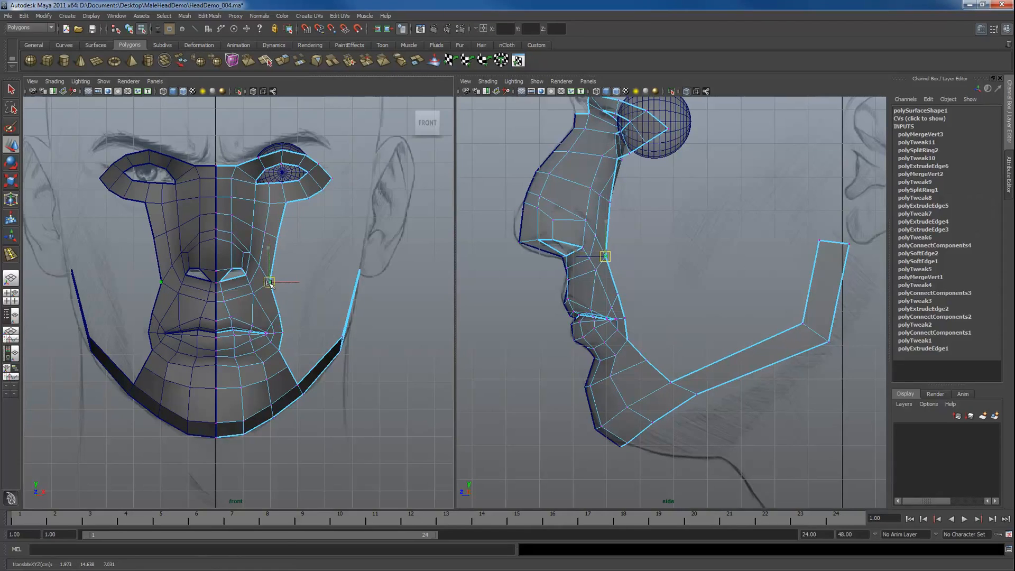
left_click(253, 297)
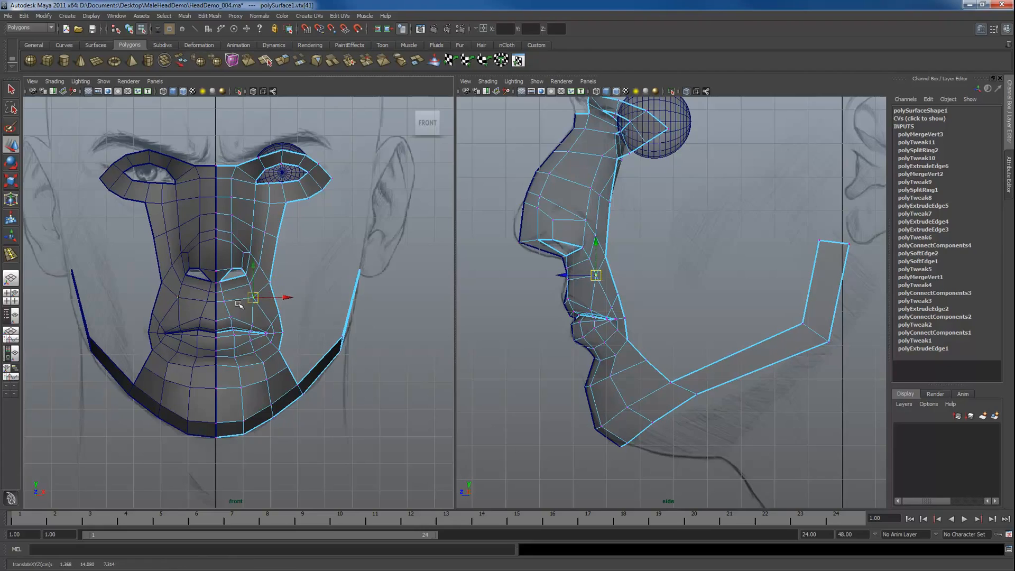
left_click_drag(257, 297, 221, 286)
left_click(270, 281)
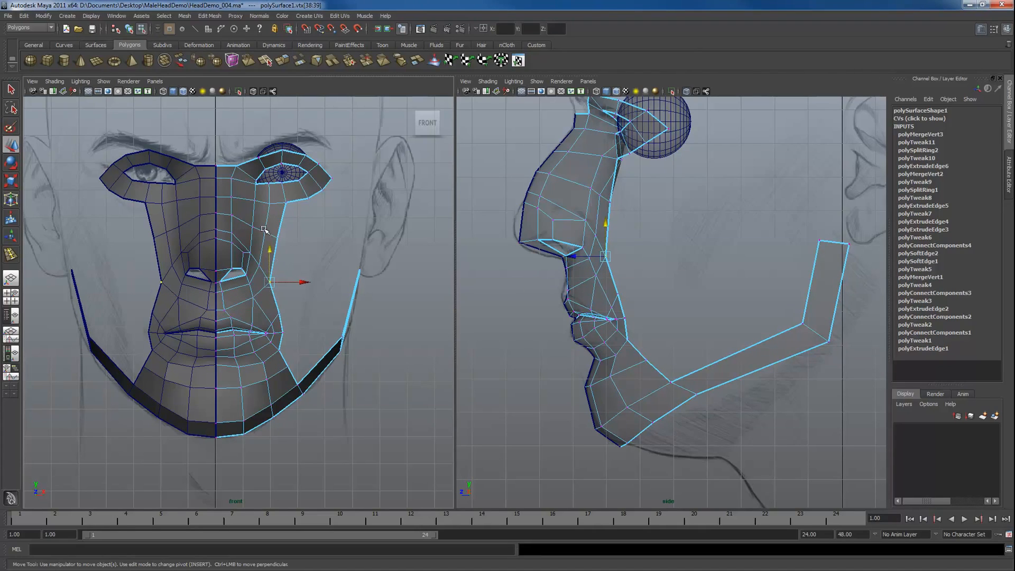
Reposition the vertices on the cheek side of the nose to even out the edge flow, undoing the last change.
left_click_drag(287, 255, 277, 238)
left_click(282, 239)
left_click(269, 233)
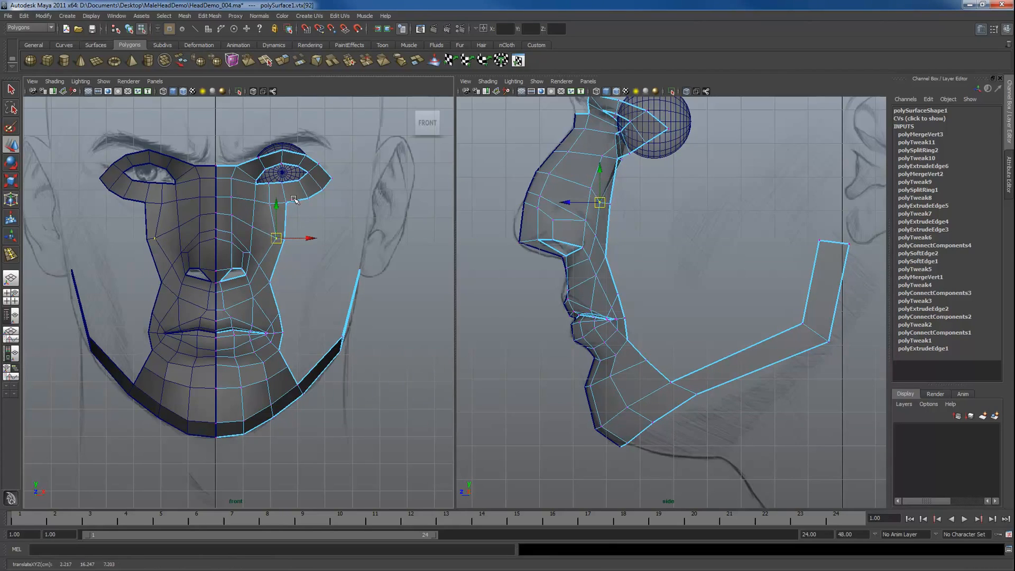
key("ctrl+z")
Pull the vertices along the lower outer eye rim down toward the cheek and reposition the border vertex beside the nose.
left_click_drag(295, 196, 326, 196)
left_click(304, 197)
left_click(325, 191)
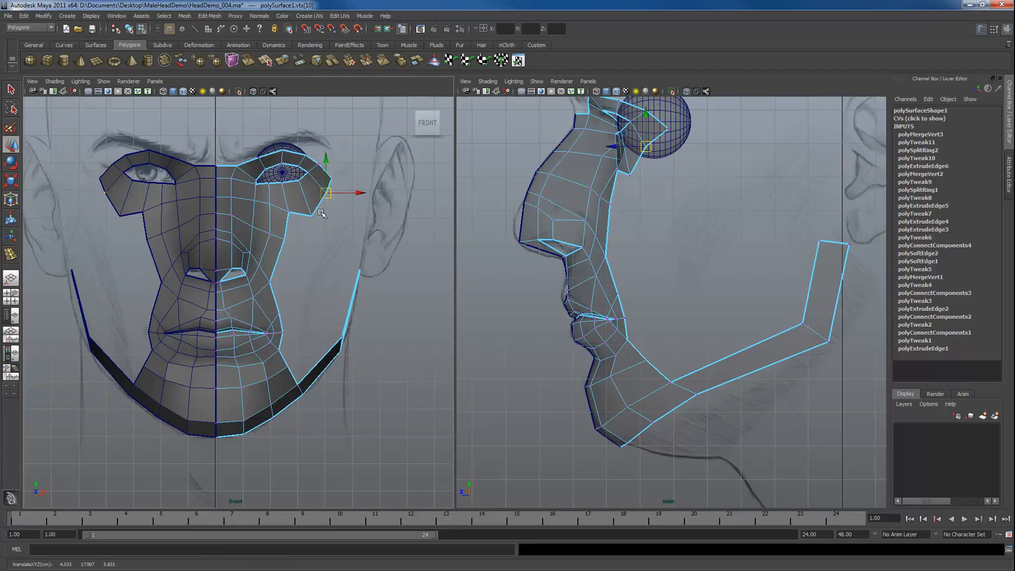
left_click(313, 216)
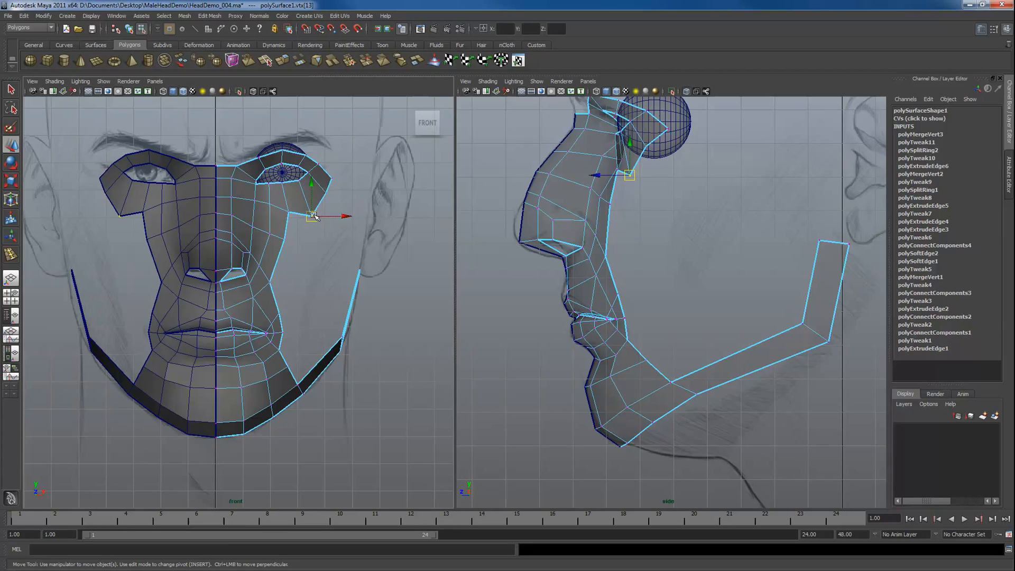
mouse_move(290, 231)
left_mouse_down()
mouse_move(264, 245)
mouse_move(280, 238)
mouse_move(283, 248)
left_mouse_up()
left_click(281, 246)
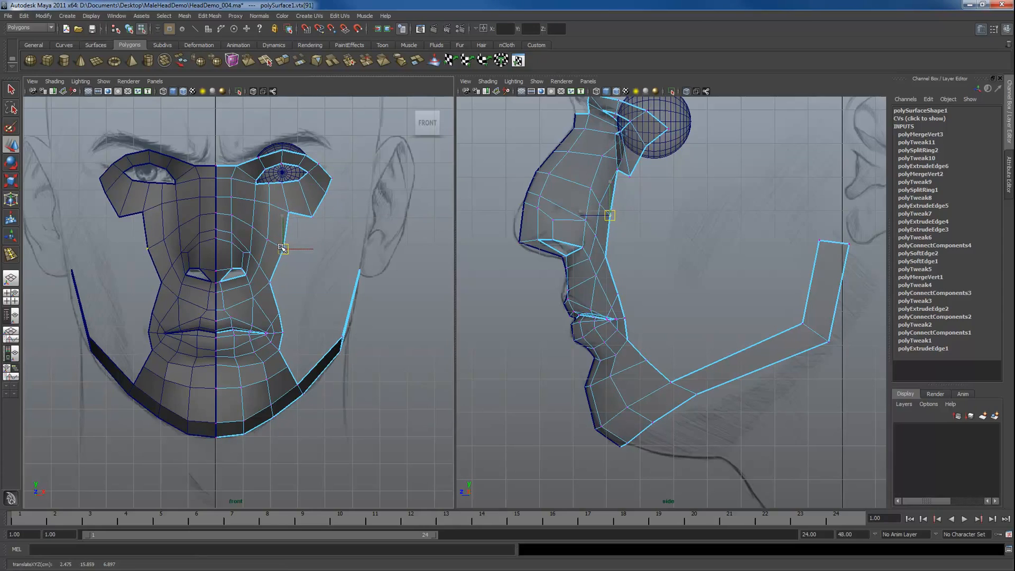
Extrude the two open border edges beside the nose outward and slightly down onto the cheek.
left_click(282, 235)
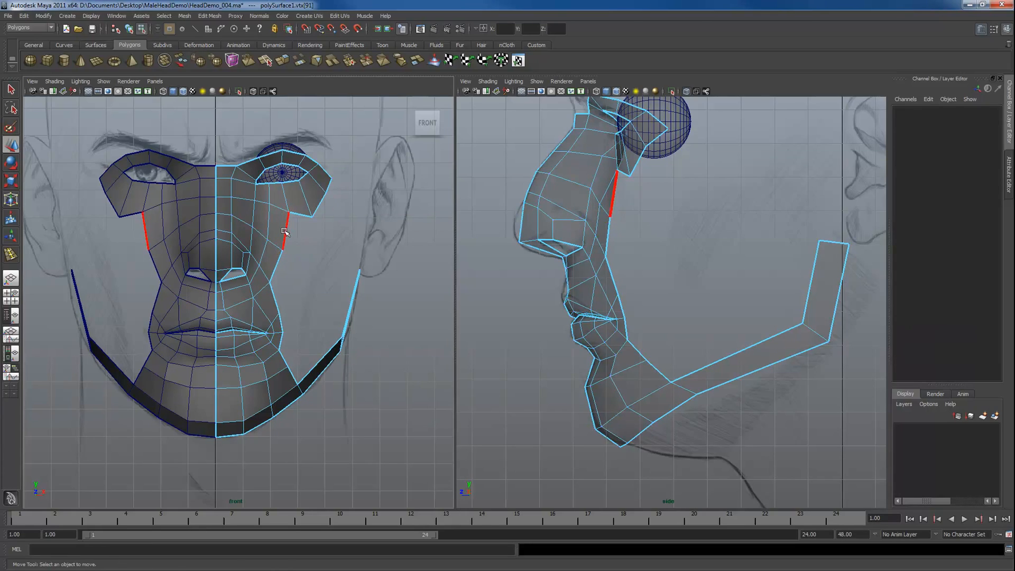
double_click(285, 231)
left_click(282, 60)
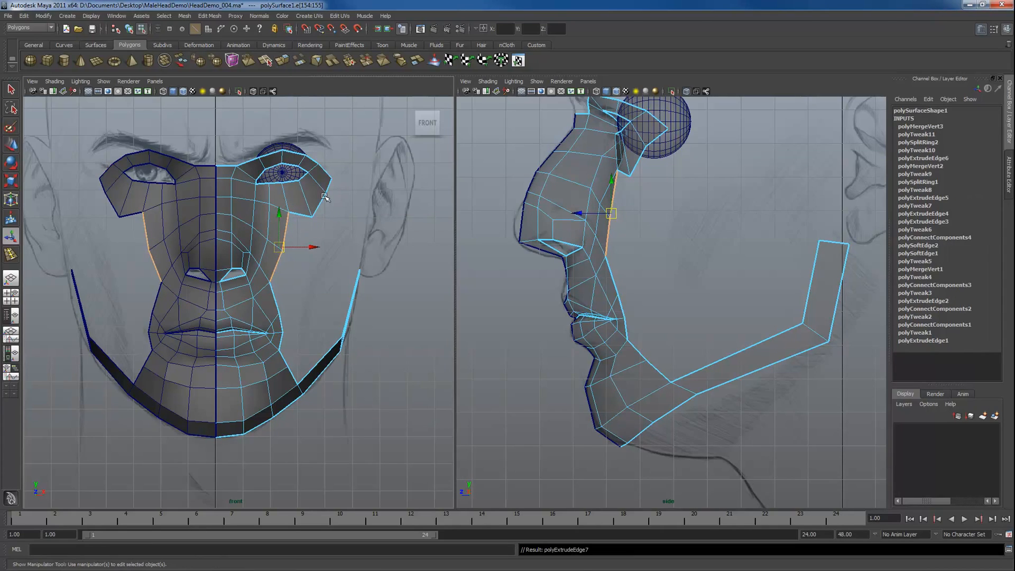
left_click_drag(282, 246, 300, 267)
key("F9")
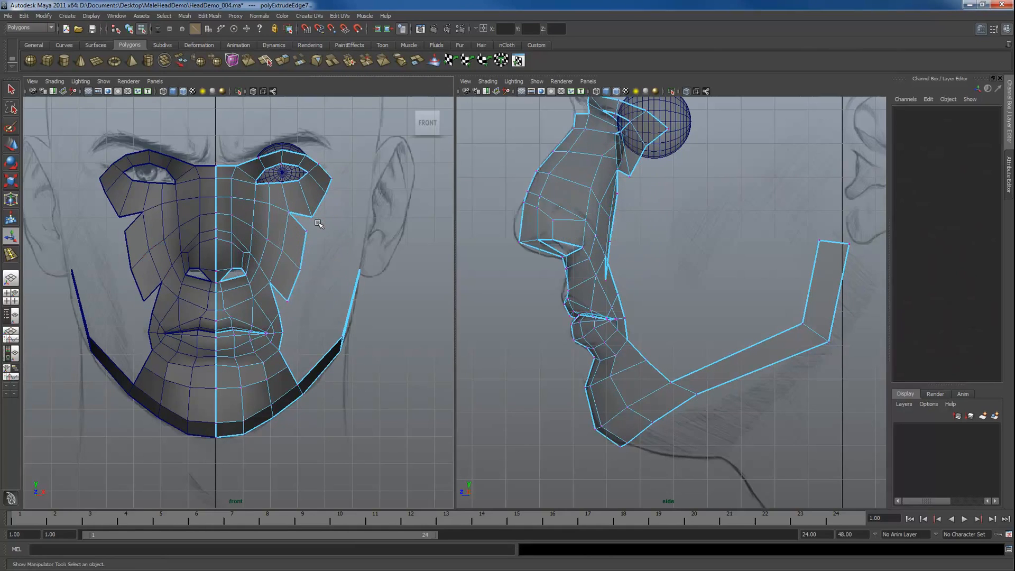
Snap the end vertices of the new cheek strip onto the eye rim corner and mouth-side border, and merge them.
left_click(307, 231)
key("w")
key("v")
mouse_move(307, 231)
left_mouse_down()
mouse_move(312, 220)
mouse_move(279, 312)
mouse_move(251, 312)
mouse_move(336, 189)
mouse_move(313, 222)
left_mouse_up()
left_click(352, 62)
left_click(312, 217)
Reposition the cheek strip's outer vertex and the vertices beside the nose in the side view to round the cheek.
left_click(610, 242)
left_click_drag(611, 241, 628, 246)
left_click(600, 204)
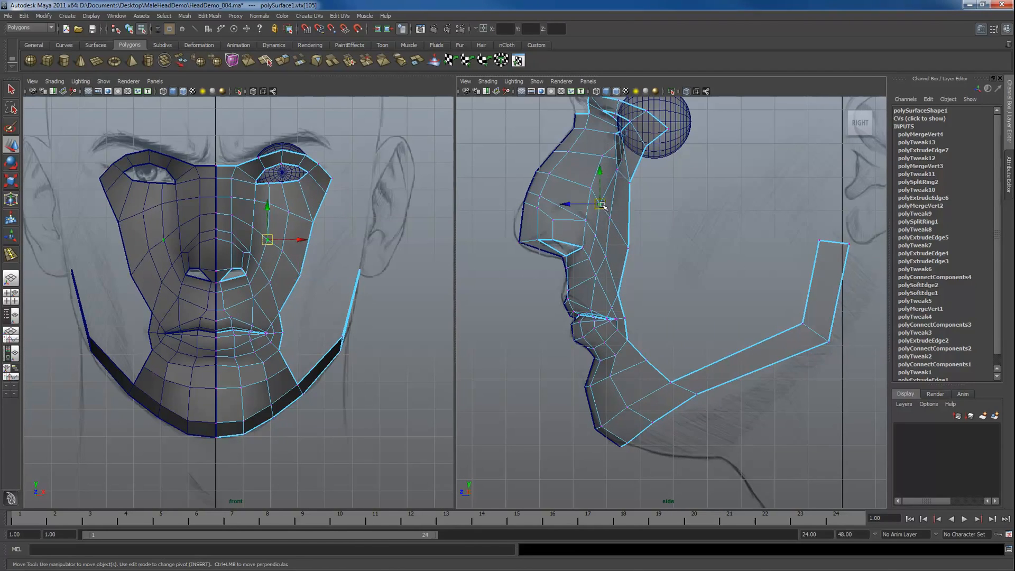
left_click_drag(601, 204, 603, 205)
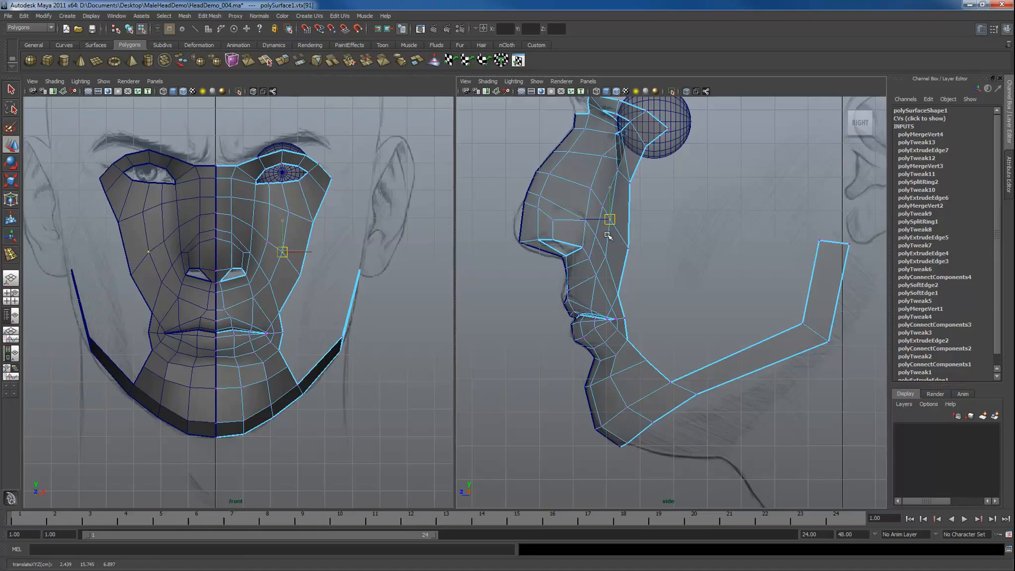
left_click(628, 247)
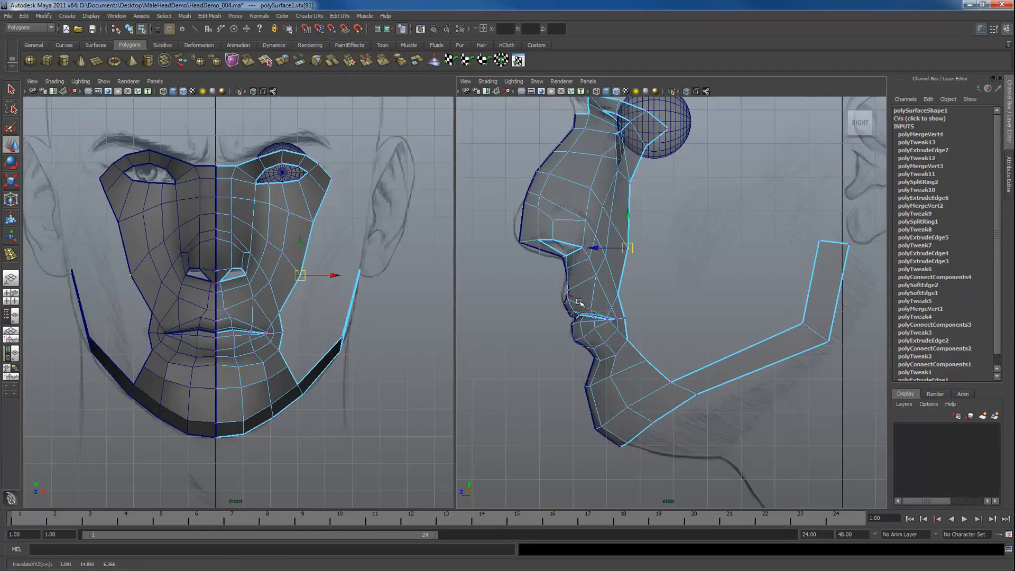
left_click(696, 395)
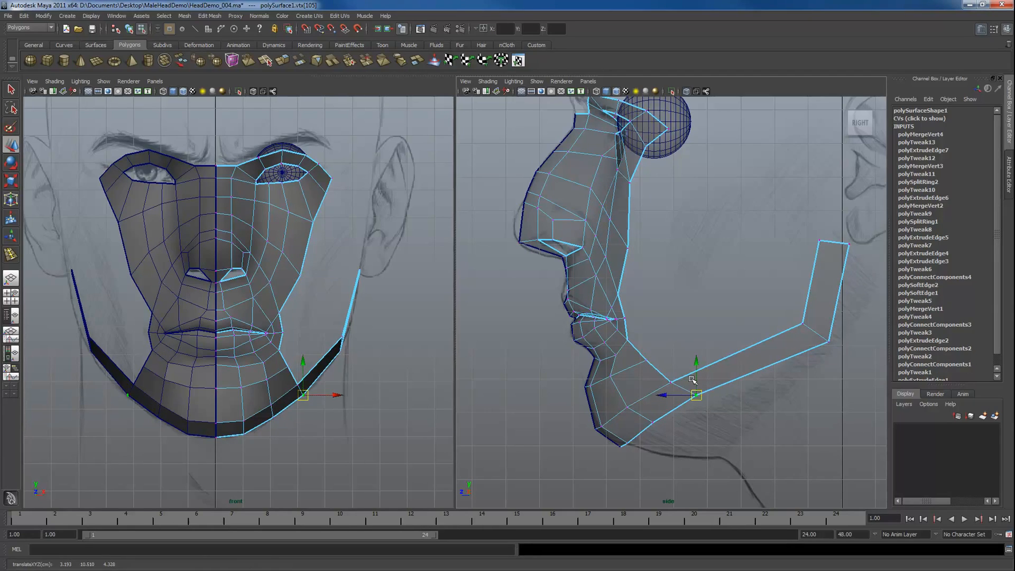
Apply Soften Edge to the whole face mesh.
left_click(685, 341)
key("F8")
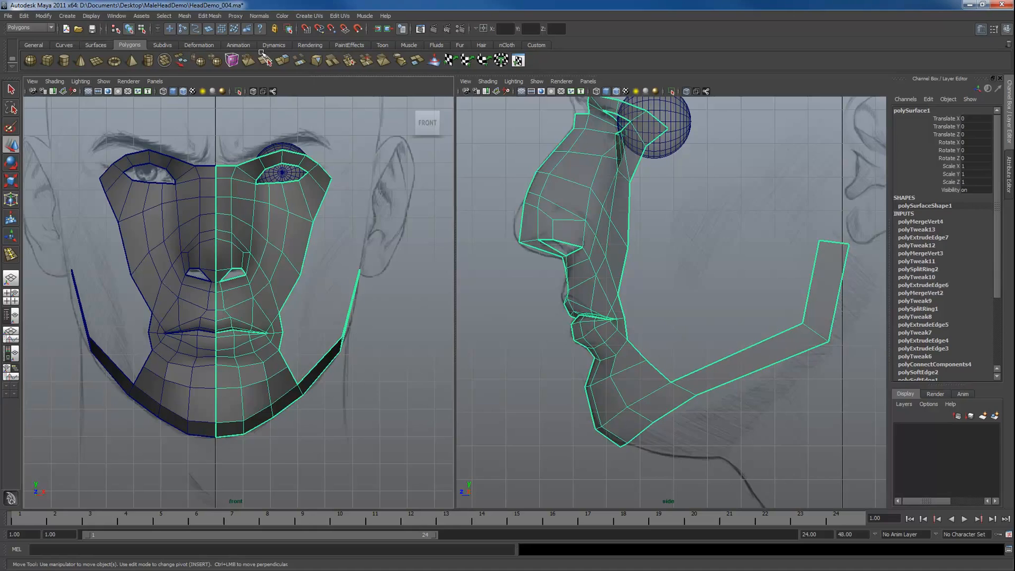
left_click(274, 15)
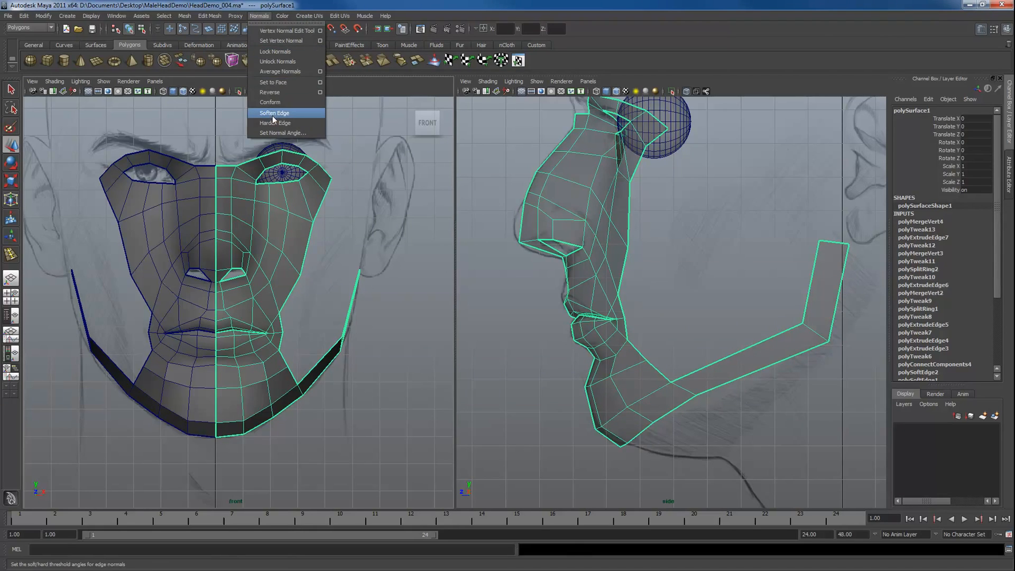
left_click(275, 116)
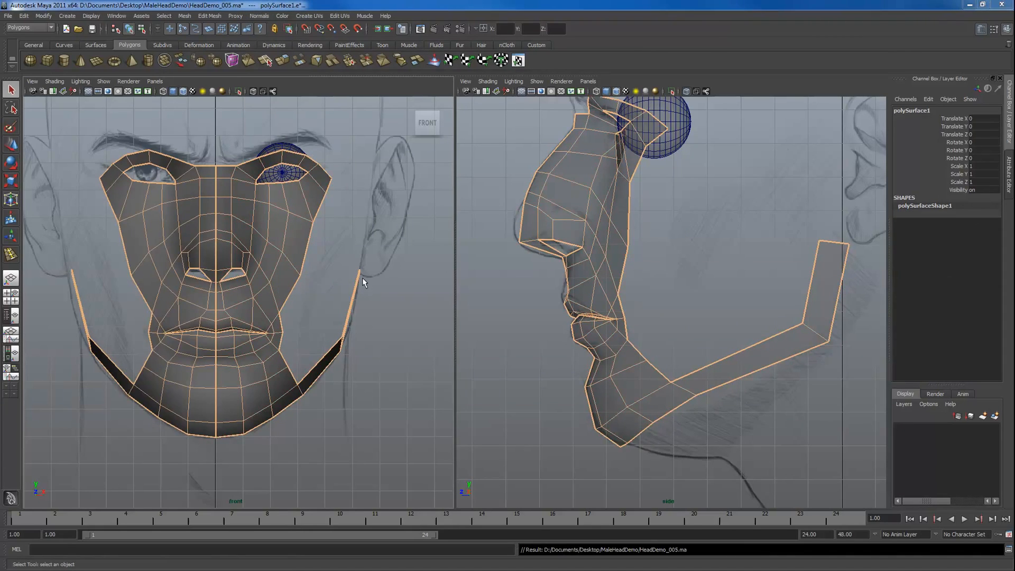
left_click(335, 274)
key("space")
left_click(334, 273)
left_click_drag(334, 272, 290, 274)
key("space")
key("space")
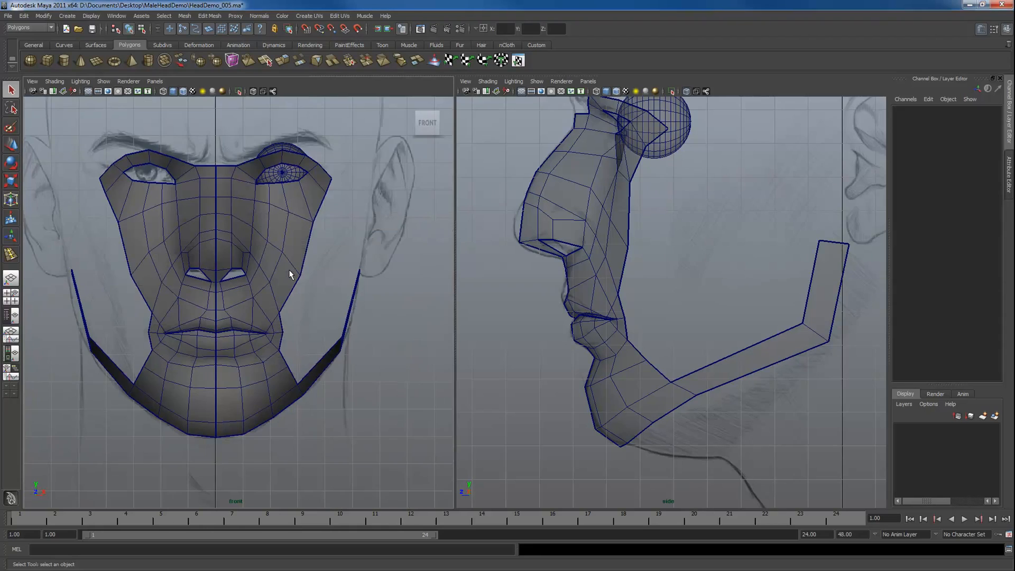
Extrude the two border edges beside the mouth corner outward and back along the cheek.
right_click_drag(273, 303, 302, 324, "alt")
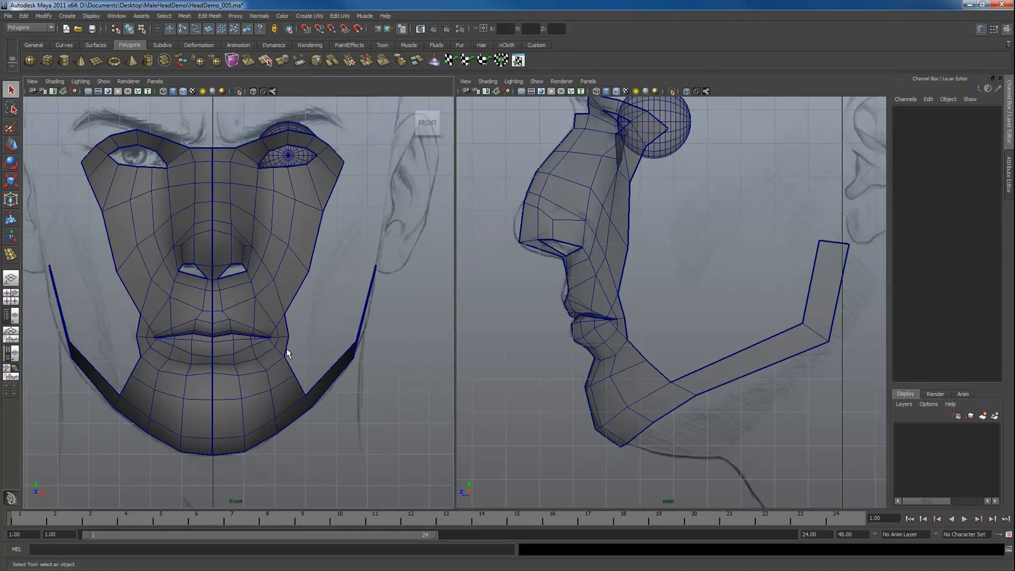
key("F10")
left_click(288, 328)
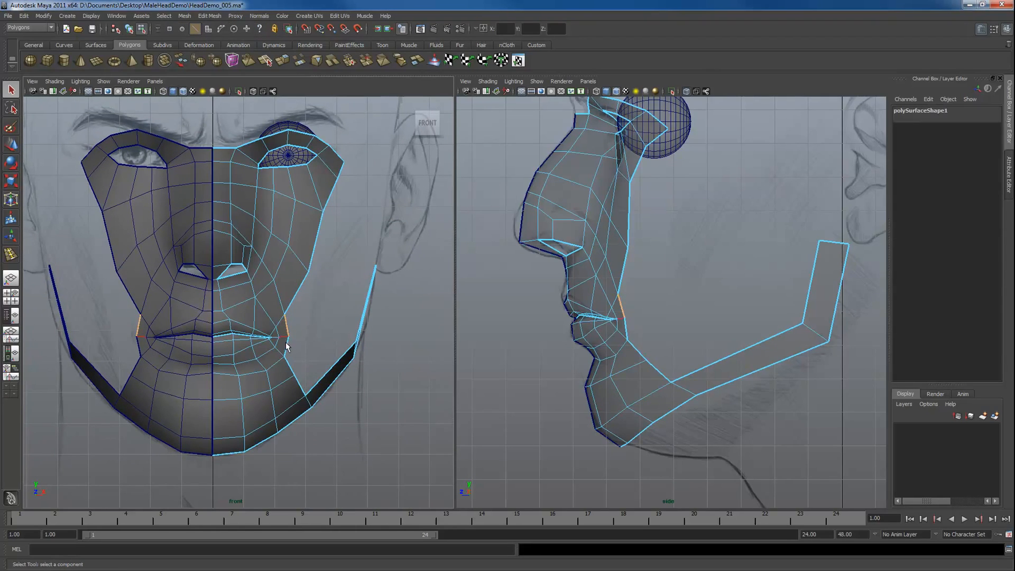
left_click(282, 59)
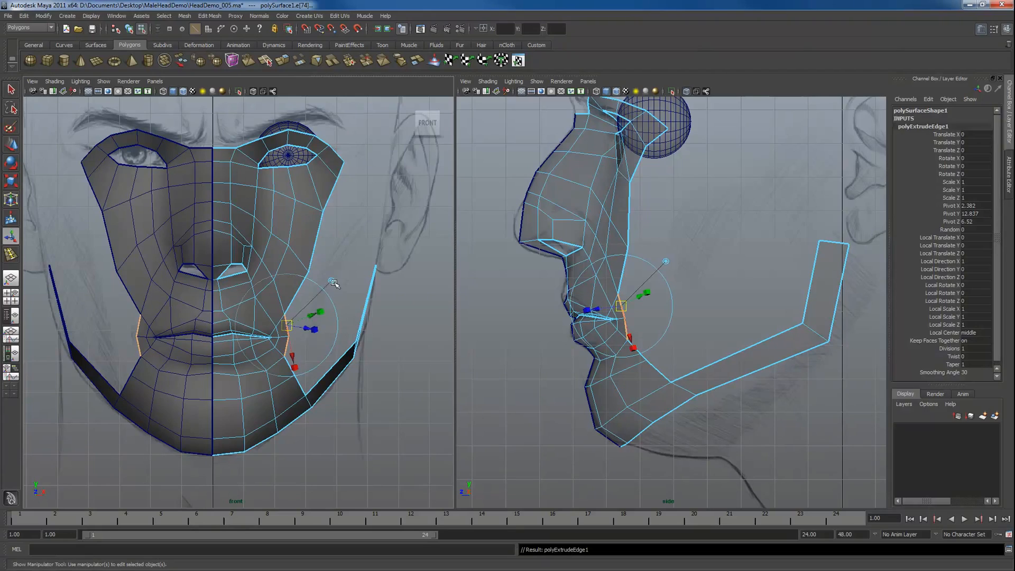
left_click(332, 280)
left_click_drag(287, 335, 311, 334)
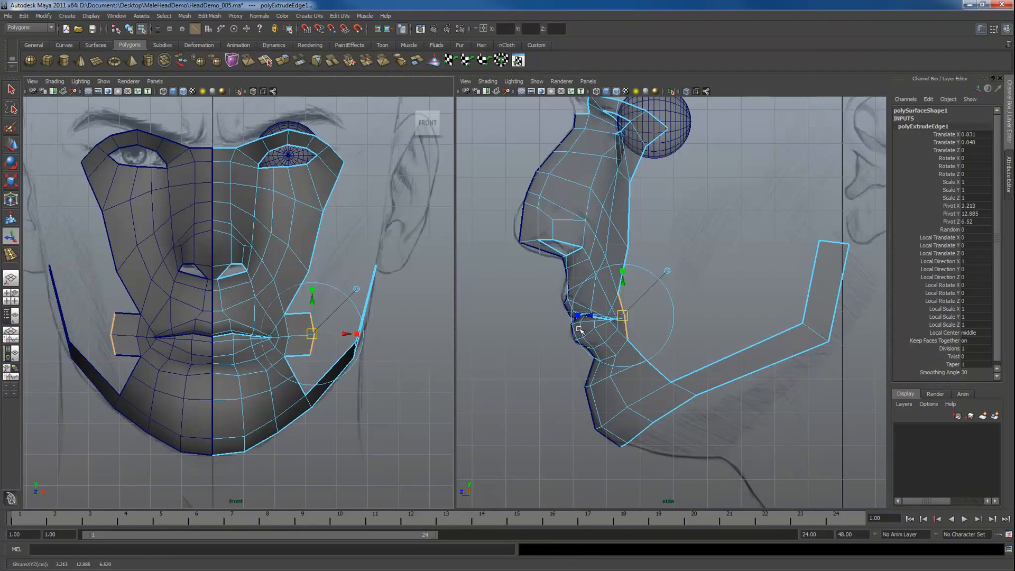
left_click_drag(593, 315, 610, 312)
Snap the upper and lower vertices of the mouth-side extrusion onto the cheek border and jaw-side loop, and merge them.
right_click_drag(663, 293, 641, 289)
left_click(635, 293)
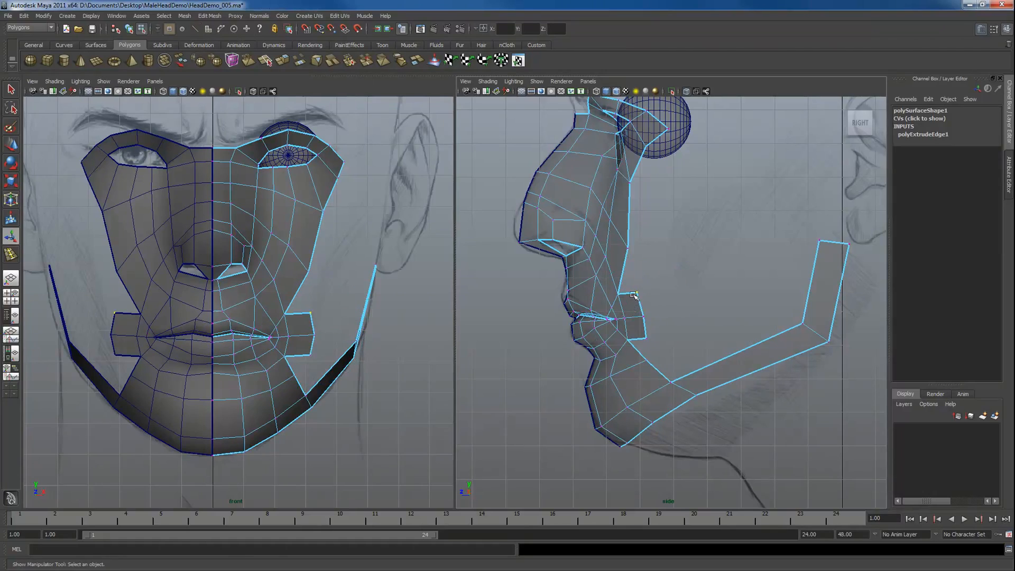
key("w")
left_click_drag(634, 252, 630, 248)
left_click(644, 341)
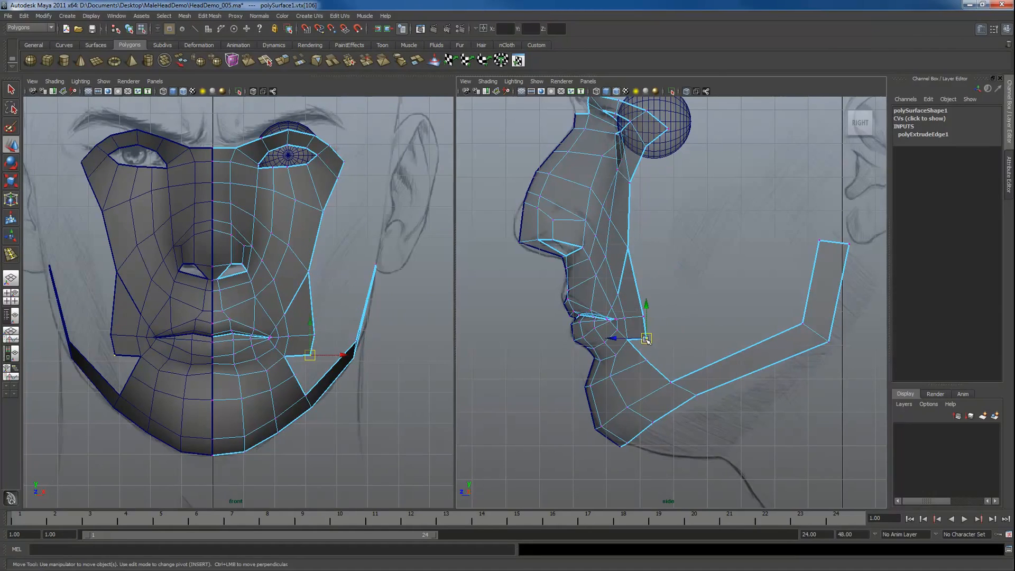
left_click_drag(645, 340, 644, 354)
left_click(644, 358)
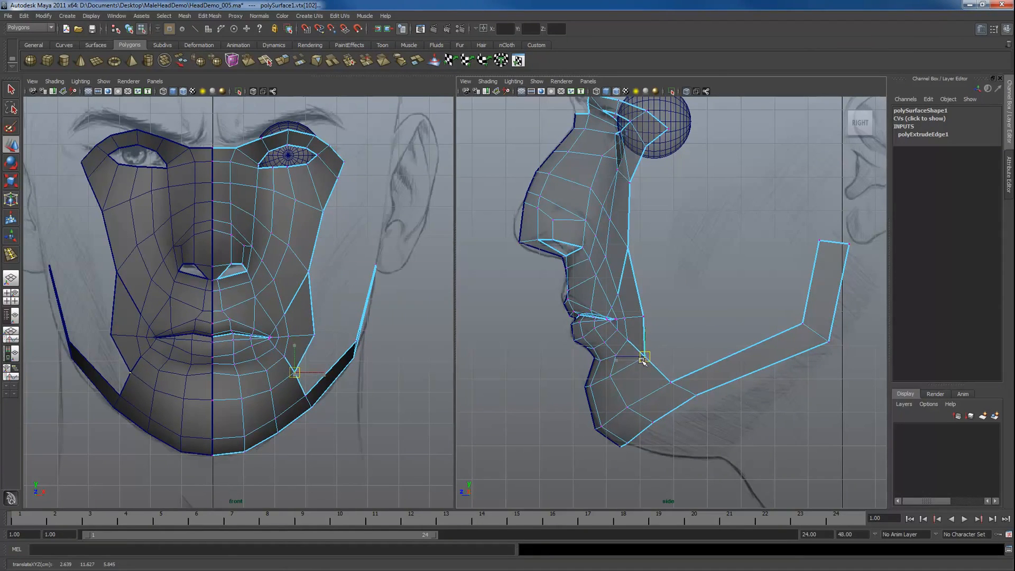
left_click_drag(655, 205, 576, 380)
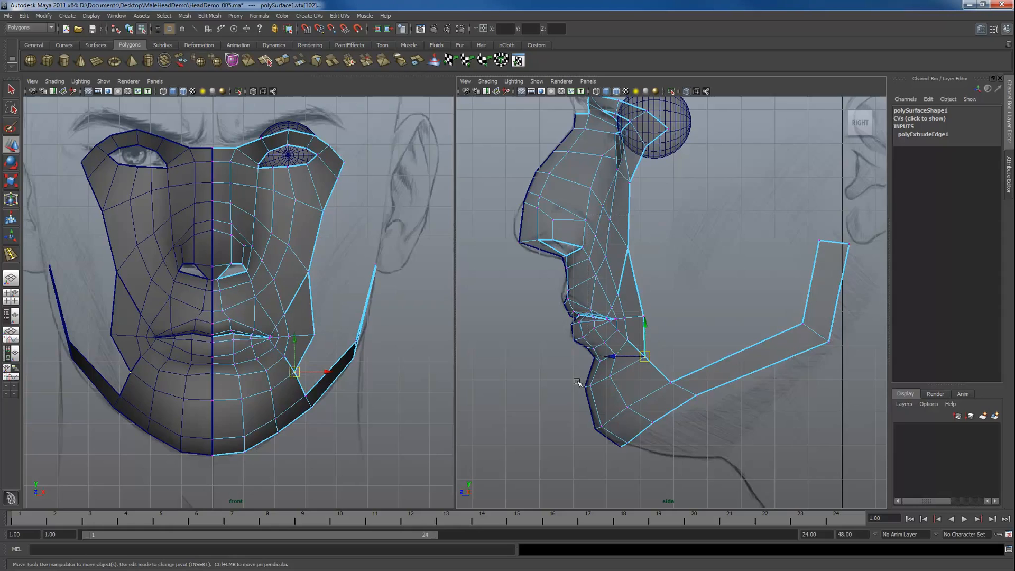
left_click(348, 61)
Reposition the cheek border vertices beside the mouth and nostril to even out the outer contour.
mouse_move(321, 347)
left_mouse_down()
mouse_move(309, 326)
mouse_move(330, 336)
left_mouse_up()
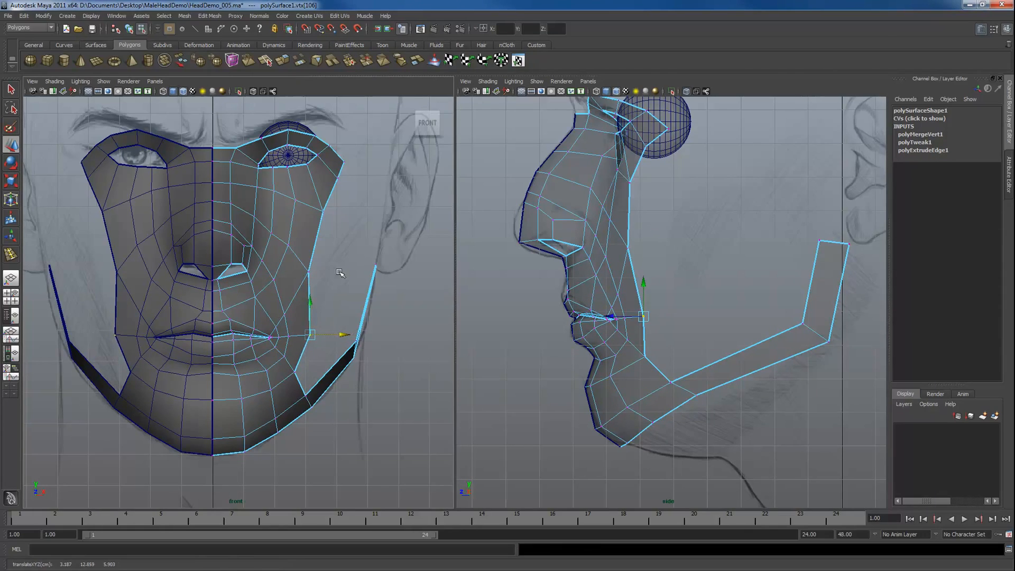
left_click(306, 277)
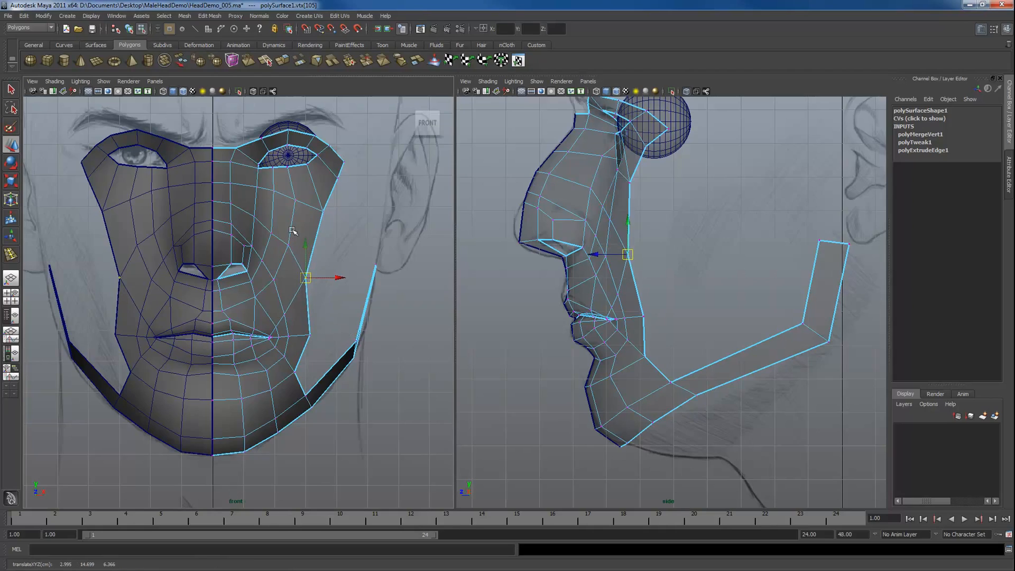
left_click(287, 249)
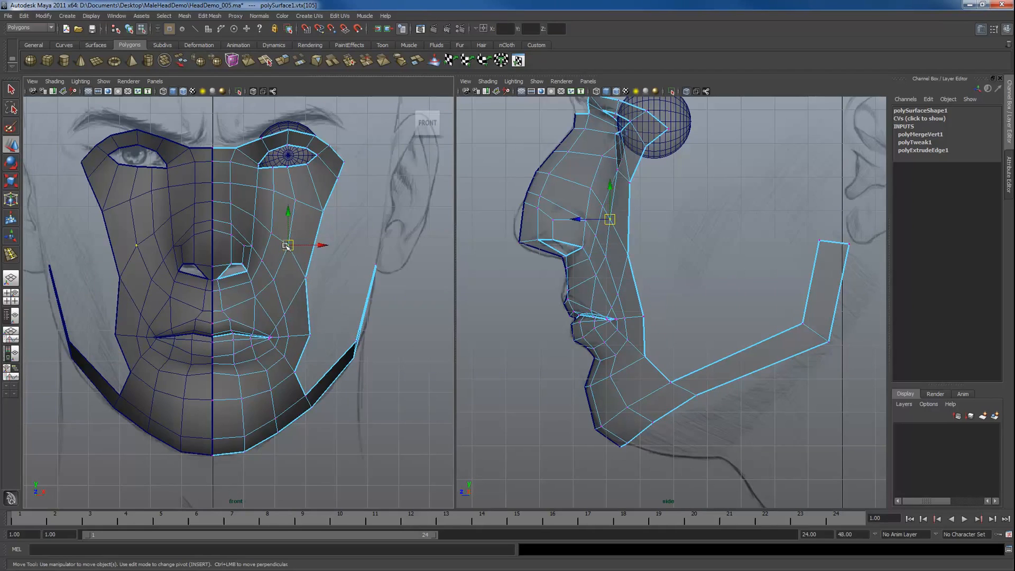
left_click(339, 285)
Adjust the vertices below the inner eye and along the side of the nose bridge to smooth the edge flow.
left_click(295, 200)
left_click_drag(295, 187, 247, 222)
left_click_drag(264, 217, 248, 197)
left_click_drag(264, 191, 261, 191)
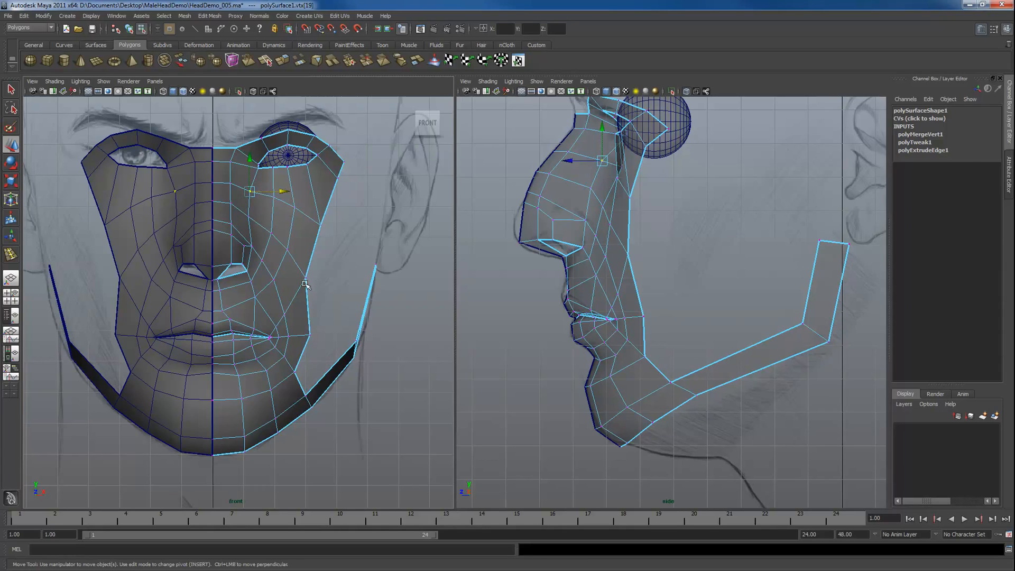
key("F8")
left_click(322, 295)
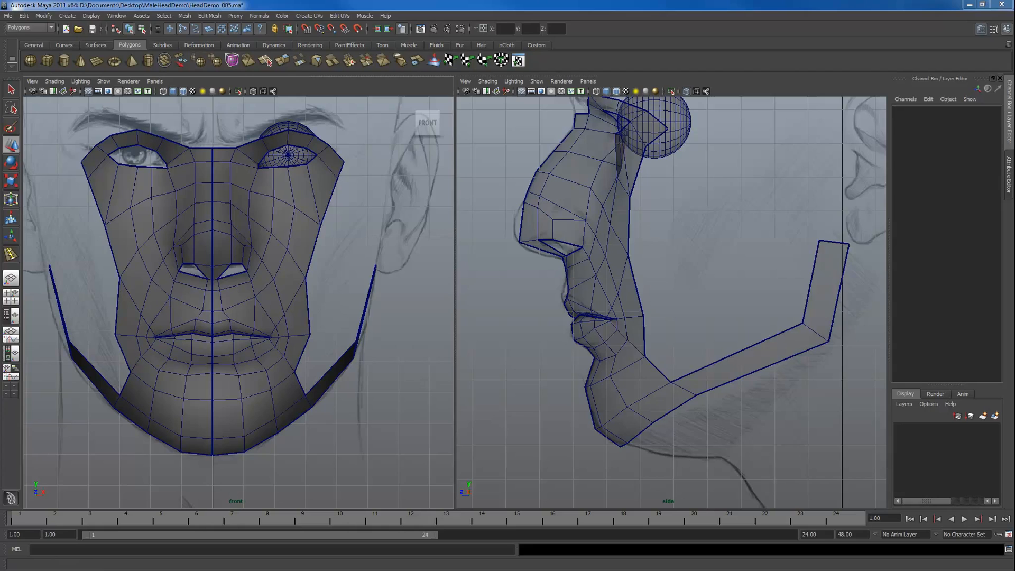
Connect the edge rings crossing the inner and outer sides of the nostril opening to add new edge loops around the nose.
left_click(234, 246)
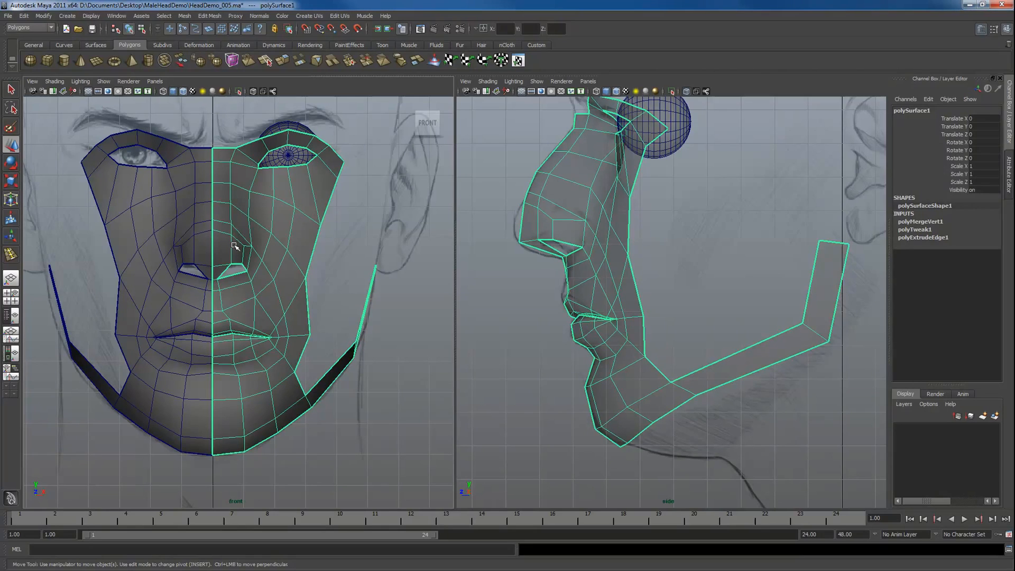
key("F8")
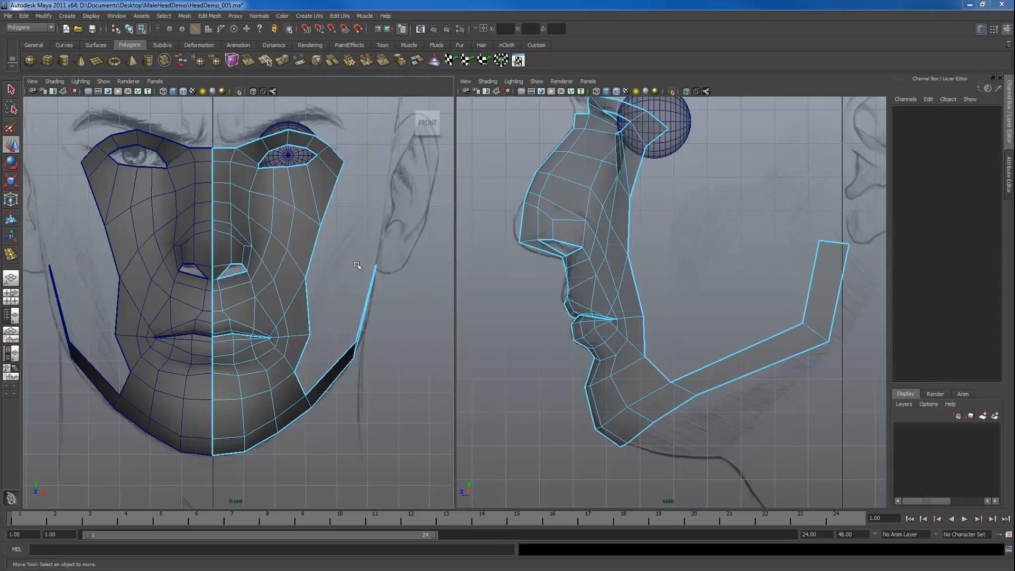
key("space")
left_click_drag(356, 264, 292, 264)
right_click_drag(379, 319, 383, 274, "alt")
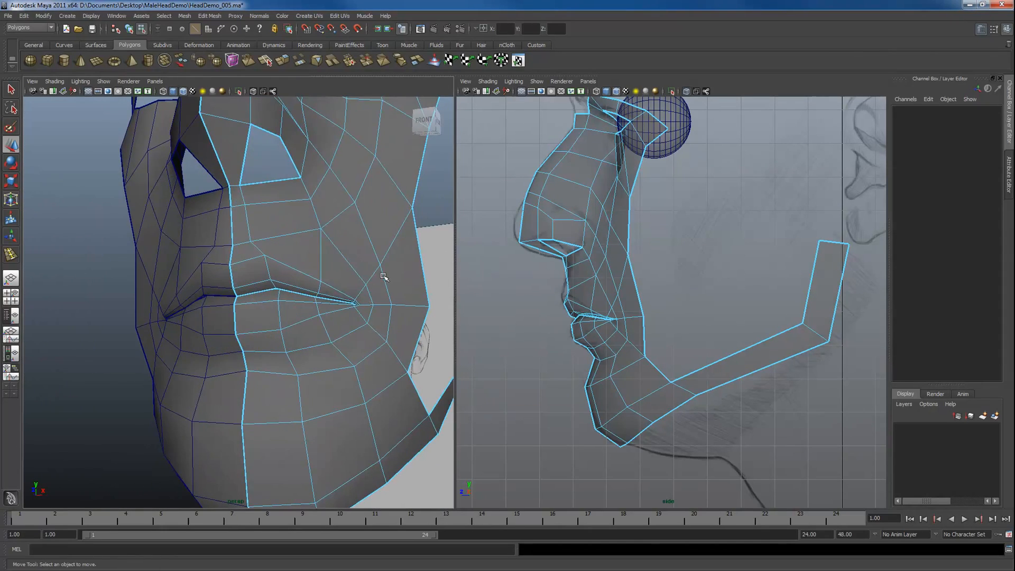
middle_click_drag(317, 206, 301, 325, "alt")
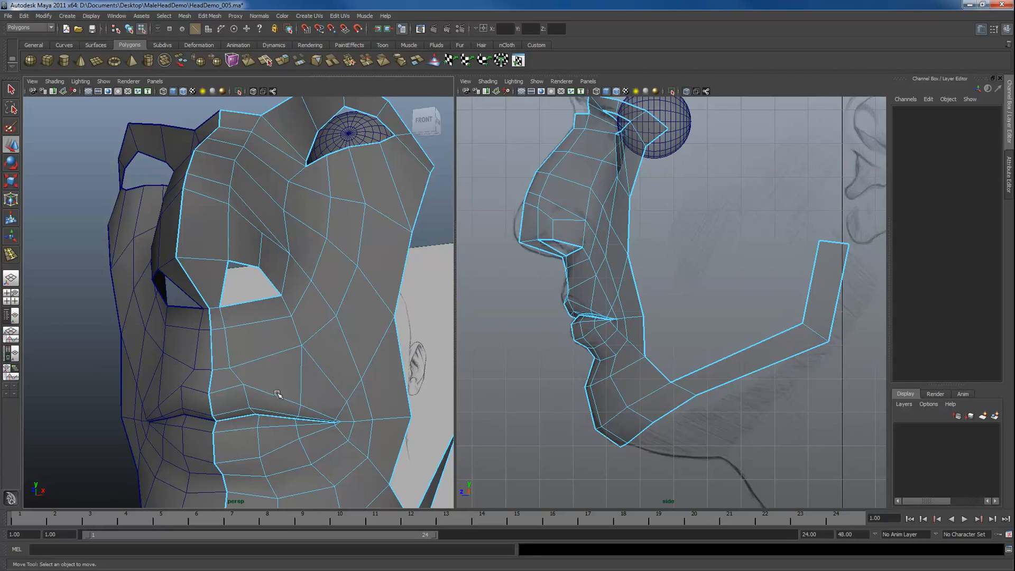
left_click(224, 280)
key("g")
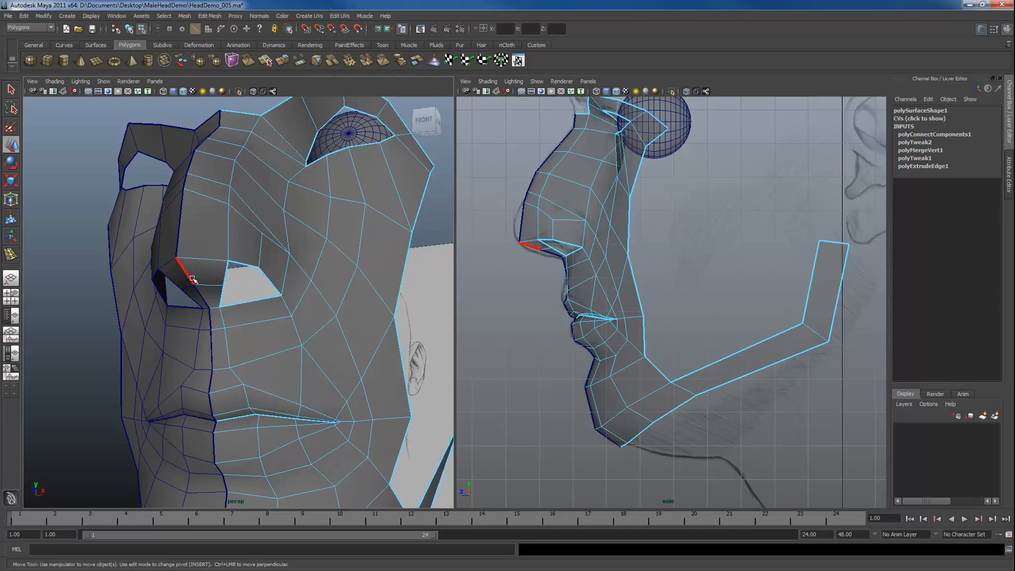
left_click(269, 281)
key("g")
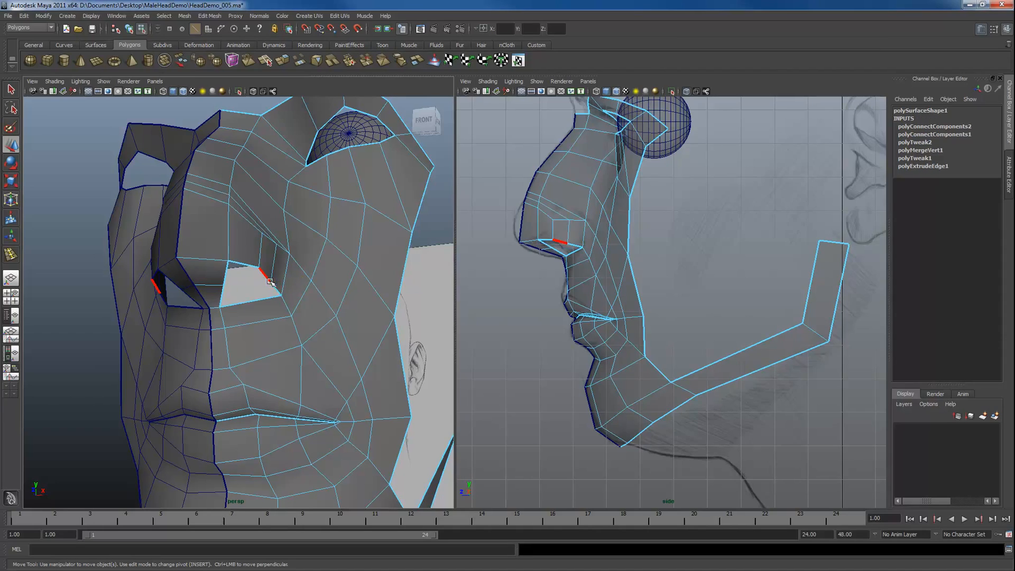
Connect the edge rings through the upper and lower borders of the nostril to add loops along the nose and upper lip.
left_click(244, 264)
key("g")
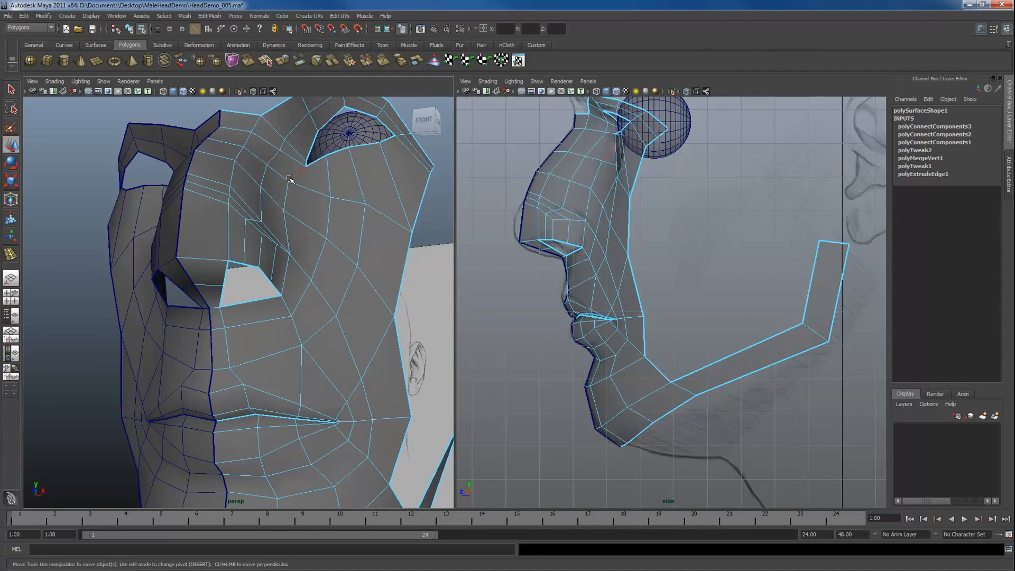
left_click(255, 302)
key("g")
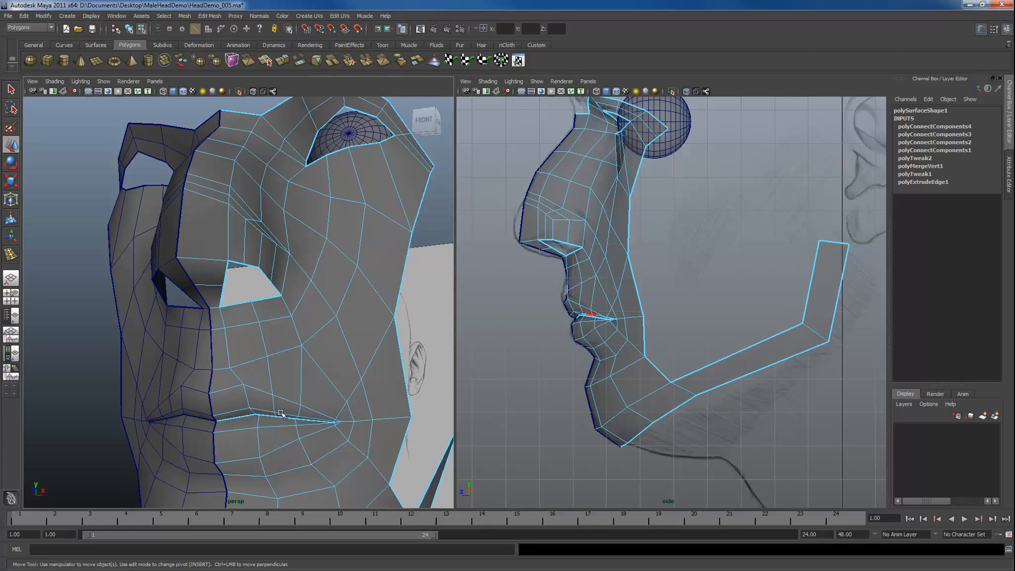
Connect the edge ring crossing the lower lip in the front view to add an edge loop around the mouth.
key("space")
left_click_drag(260, 350, 259, 356)
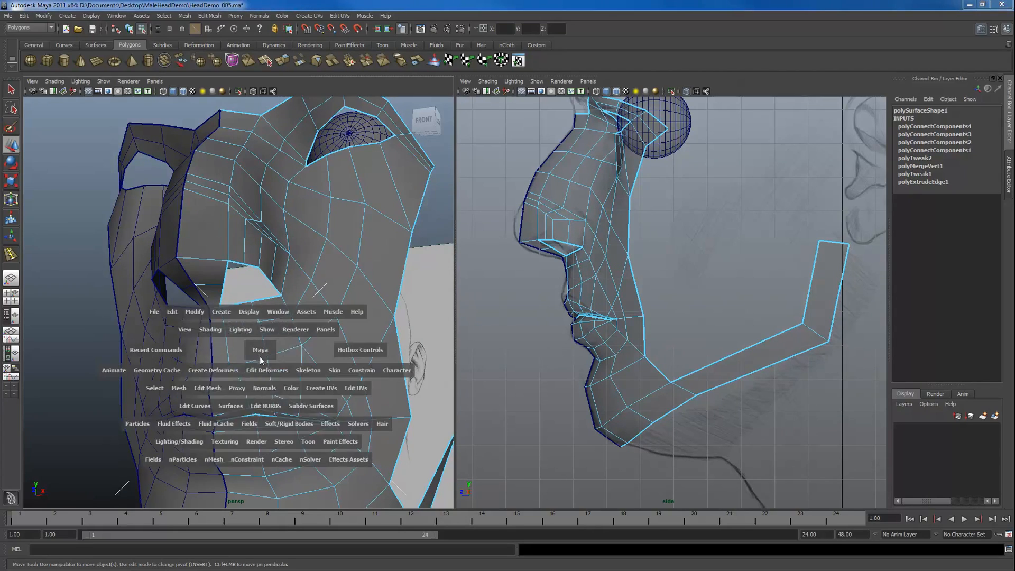
middle_click_drag(238, 343, 243, 360, "alt")
right_click_drag(244, 360, 311, 418, "alt")
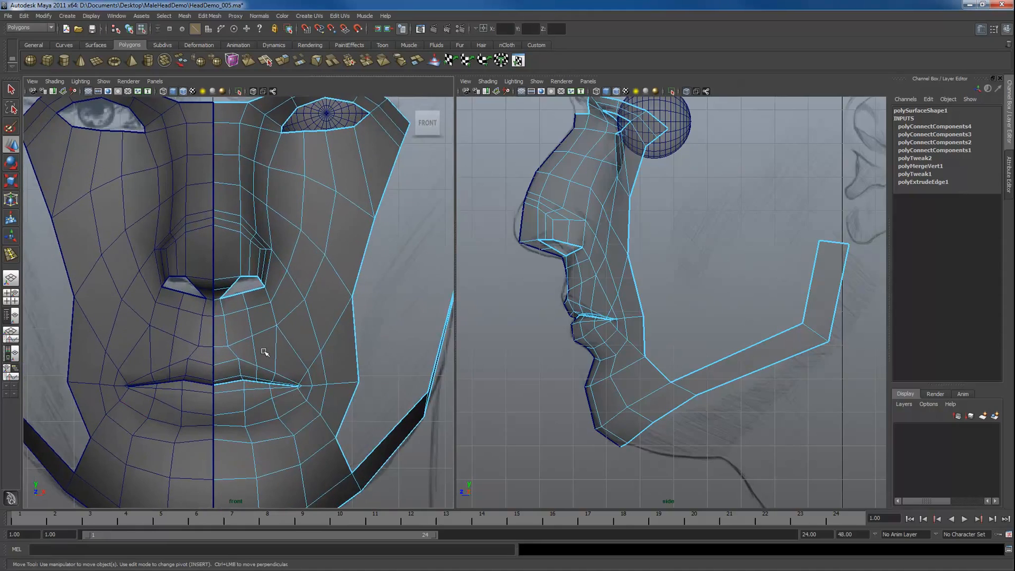
left_click(261, 405)
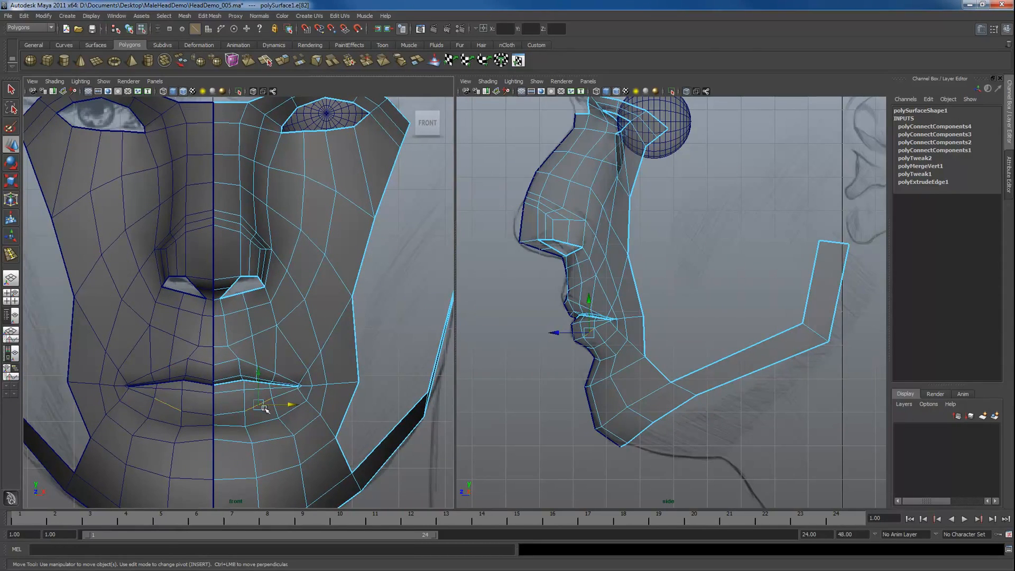
key("g")
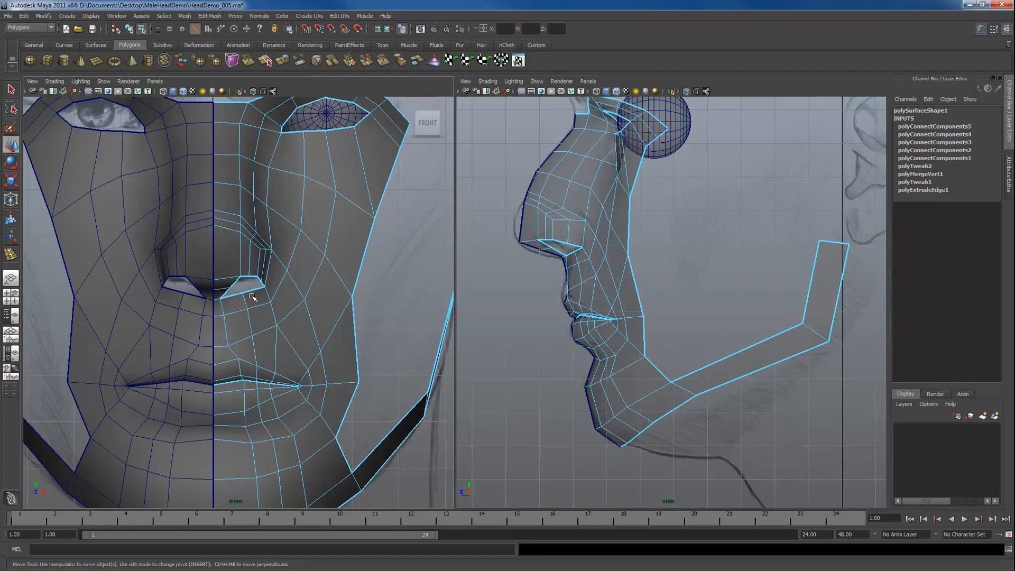
Show the mesh see-through in the front view and reposition the nostril border vertices to round the opening over the reference.
key("F9")
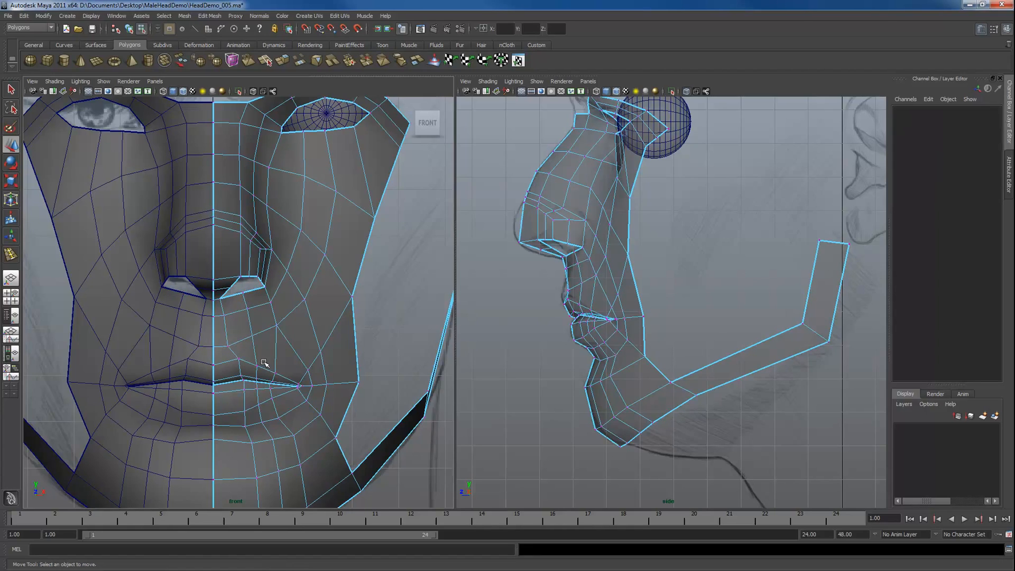
right_click_drag(236, 305, 298, 360, "alt")
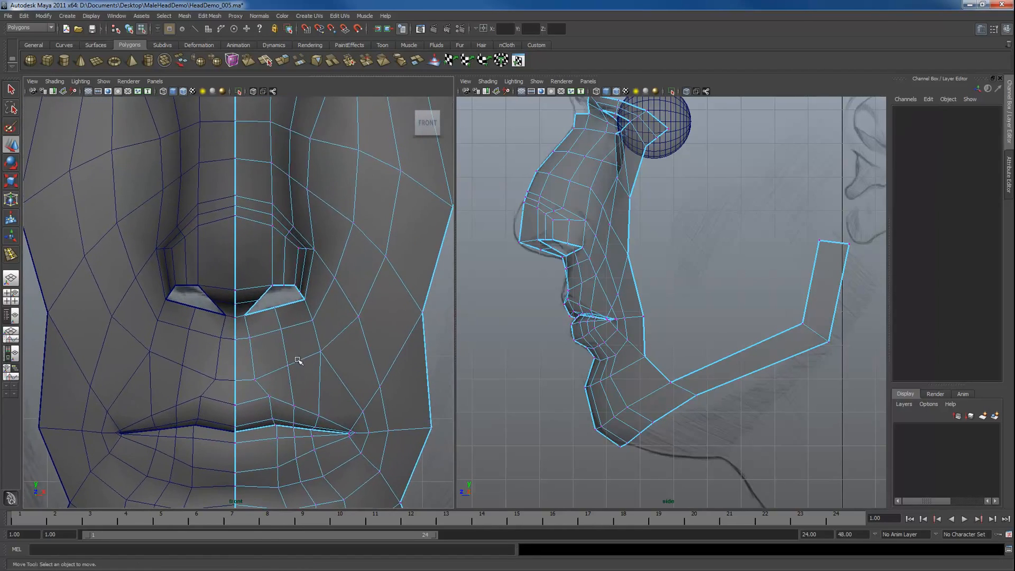
left_click(256, 90)
left_click(256, 301)
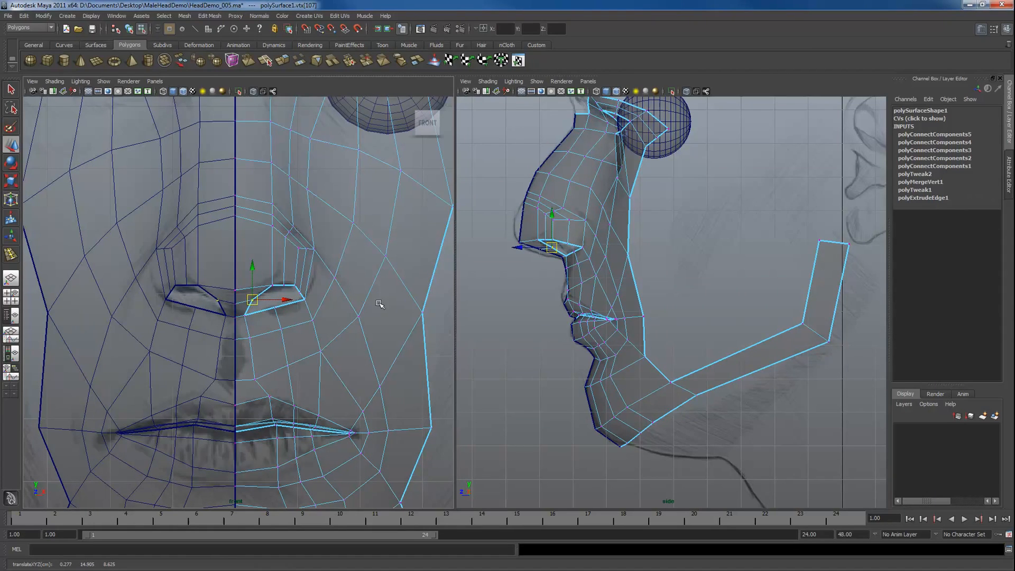
left_click(283, 282)
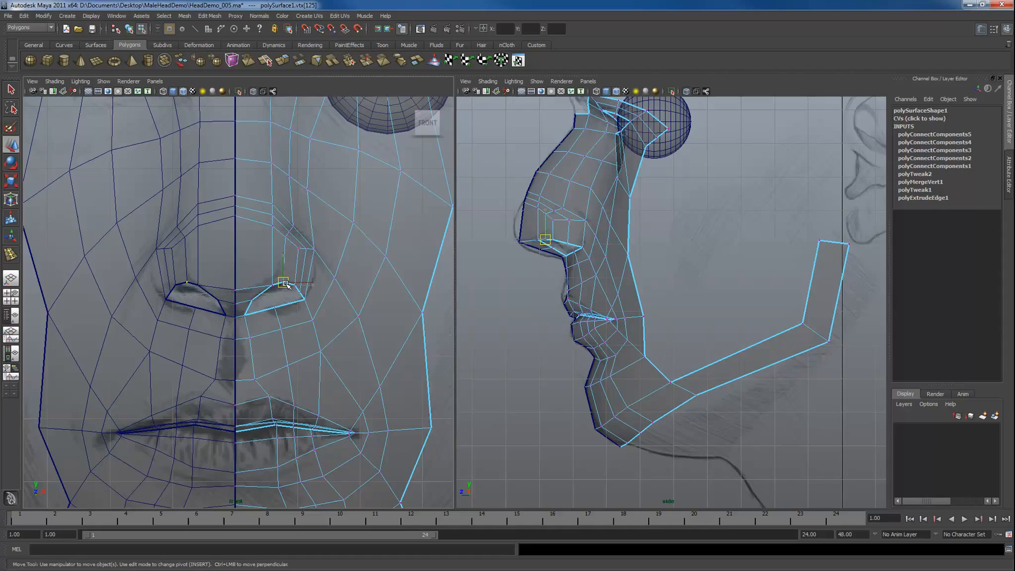
left_click(304, 301)
left_click_drag(305, 300, 303, 301)
Shape the nostril opening in the side view by moving its lower, rear and front border vertices.
right_click_drag(529, 259, 604, 302, "alt")
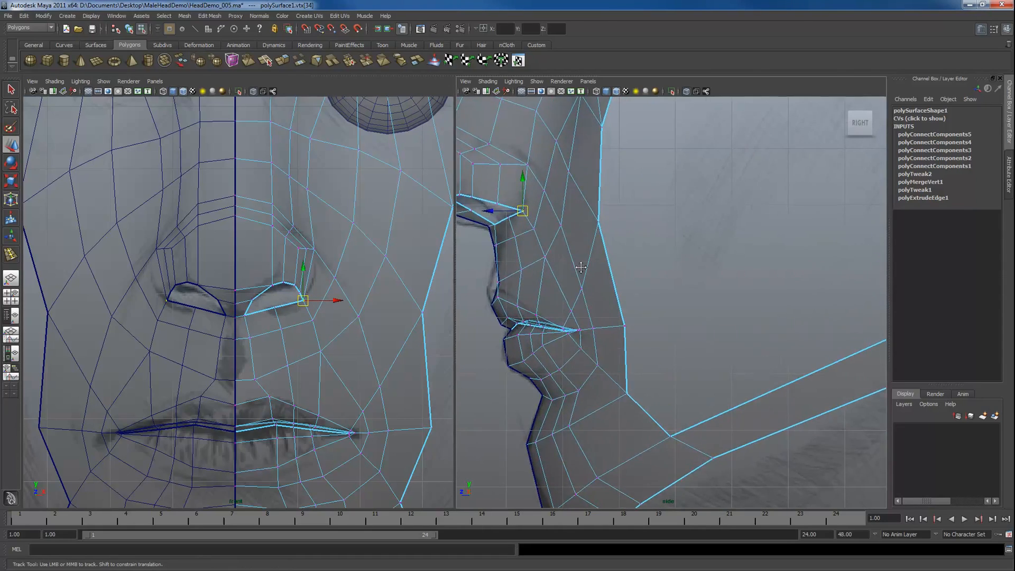
middle_click_drag(581, 268, 603, 279, "alt")
left_click(592, 284)
left_click_drag(592, 285, 610, 297)
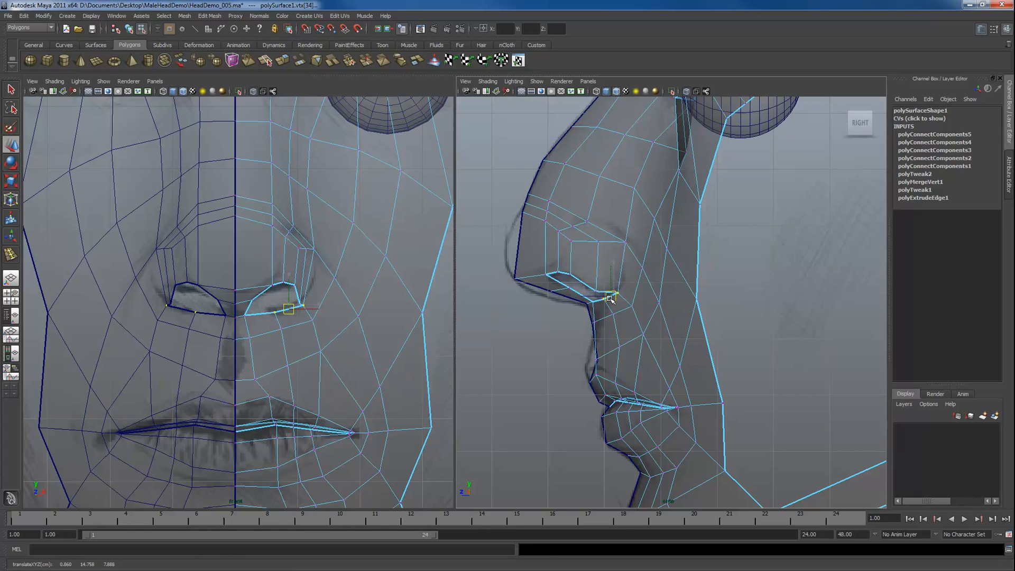
mouse_move(539, 268)
left_mouse_down()
mouse_move(551, 285)
mouse_move(546, 278)
left_mouse_up()
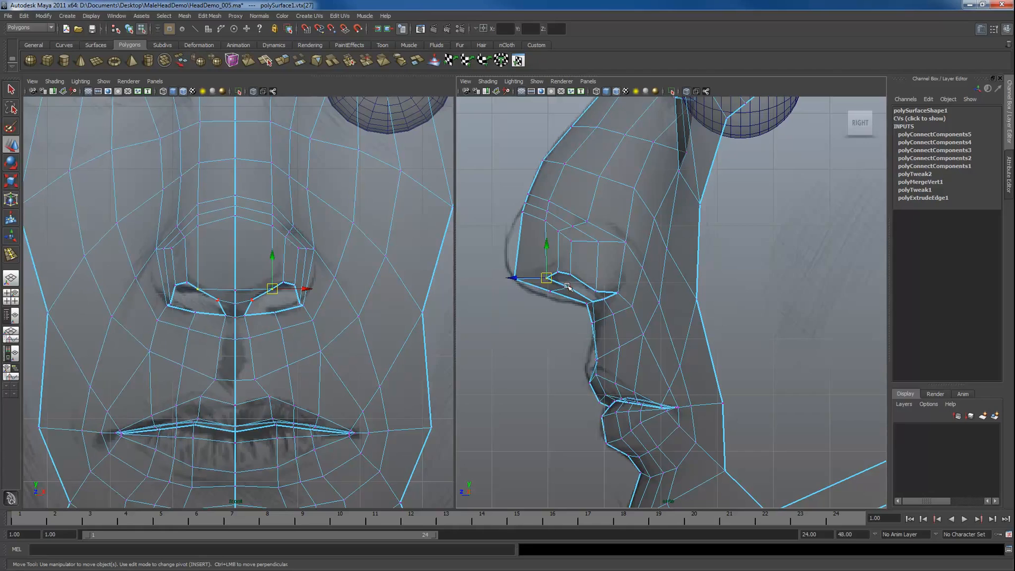
Adjust the vertices along the nostril's inner border and the underside of the nose to follow the reference profile.
left_click(568, 287)
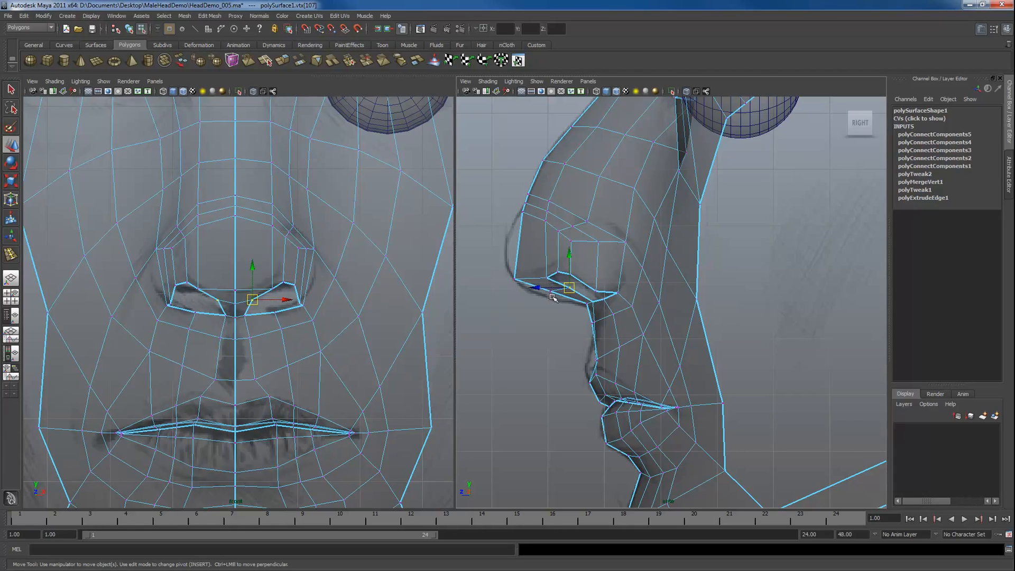
left_click(551, 294)
mouse_move(550, 292)
left_mouse_down()
mouse_move(559, 301)
mouse_move(566, 291)
left_mouse_up()
left_click(570, 287)
left_click(592, 301)
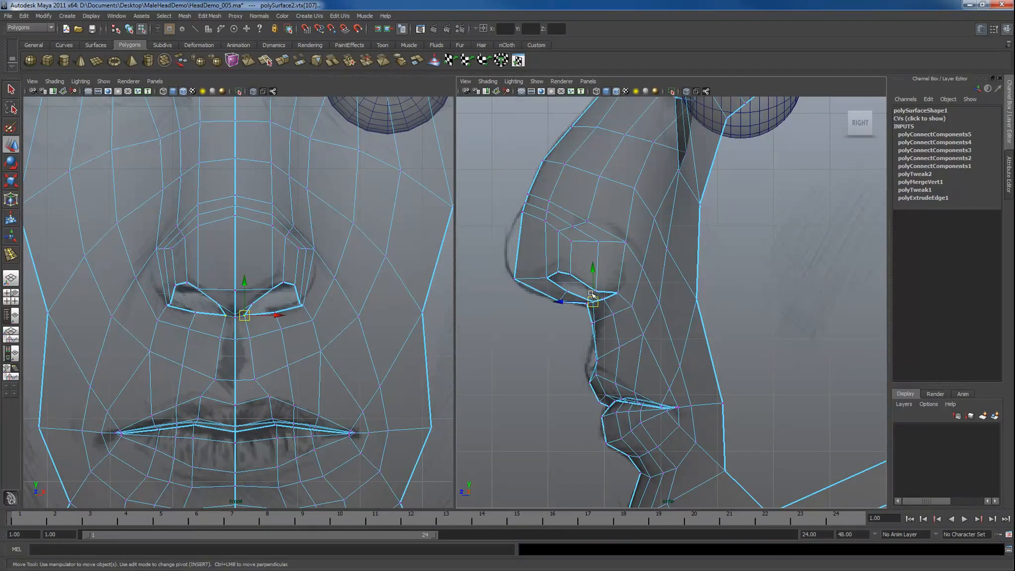
Reposition the vertices along the nose bridge and its side in the side view to smooth the profile.
middle_click_drag(550, 217, 567, 259, "alt")
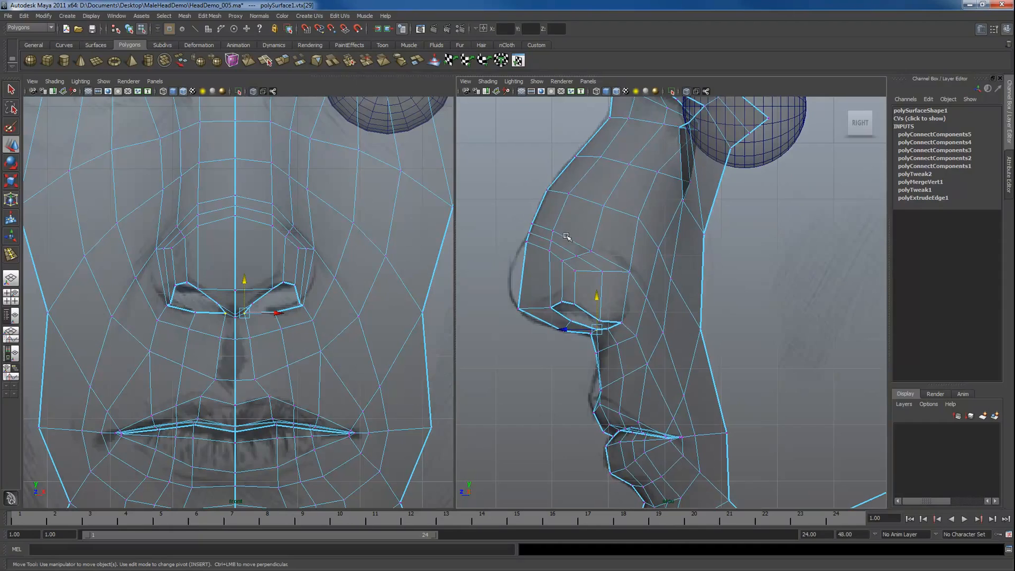
left_click_drag(574, 206, 569, 179)
left_click_drag(559, 145, 598, 146)
middle_click_drag(596, 145, 584, 200, "alt")
left_click_drag(615, 178, 611, 168)
left_click_drag(615, 217, 621, 215)
left_click_drag(595, 274, 595, 255)
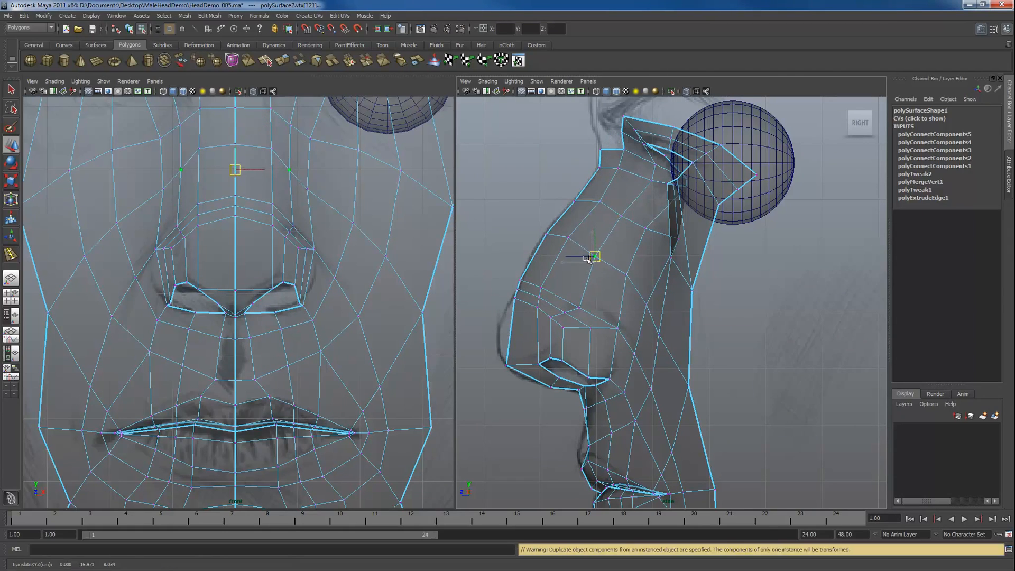
Pull the nose tip vertex out to the reference profile and space the neighbouring vertices across the front of the nose.
left_click_drag(518, 273, 502, 317)
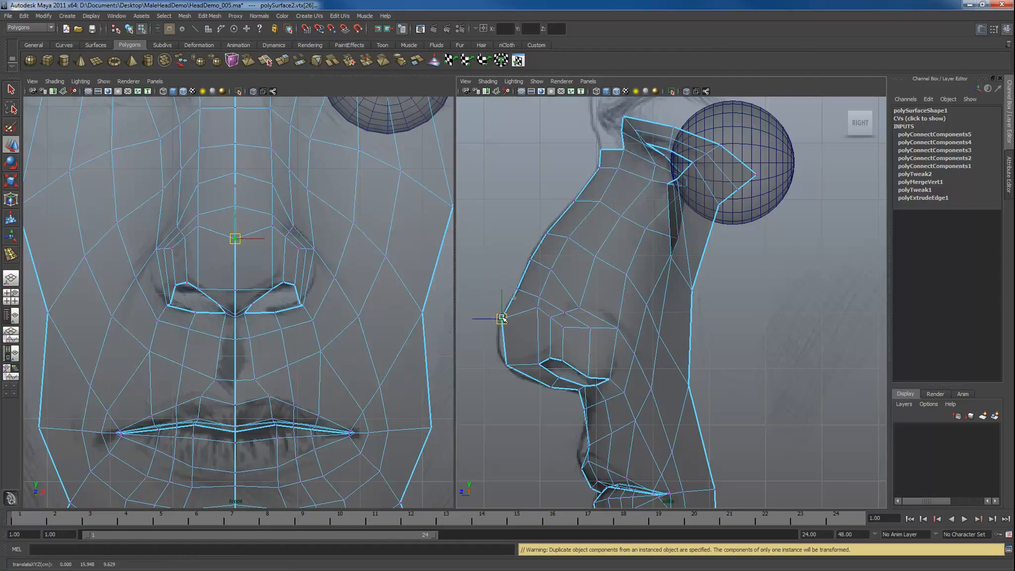
left_click(538, 306)
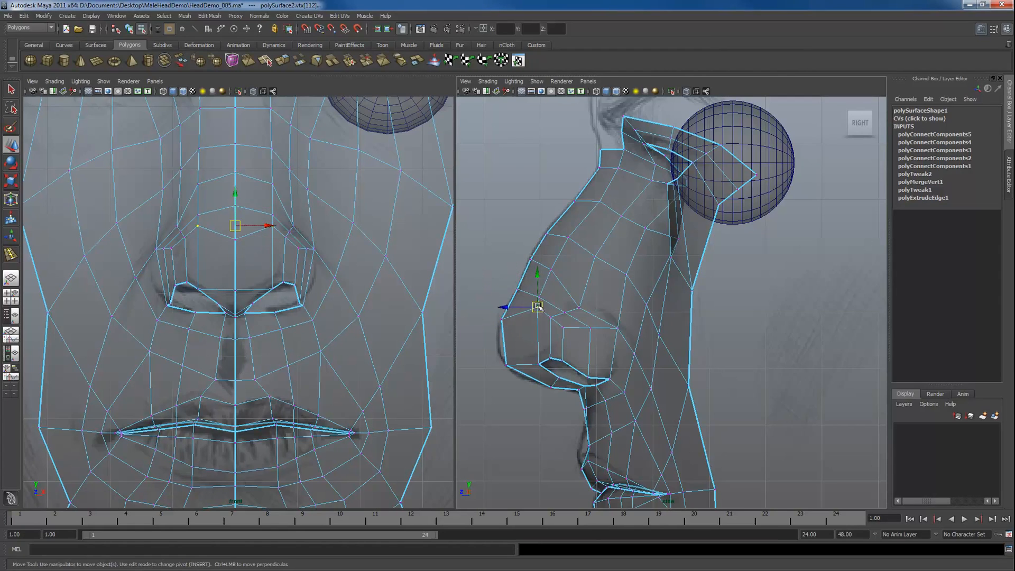
left_click(502, 318)
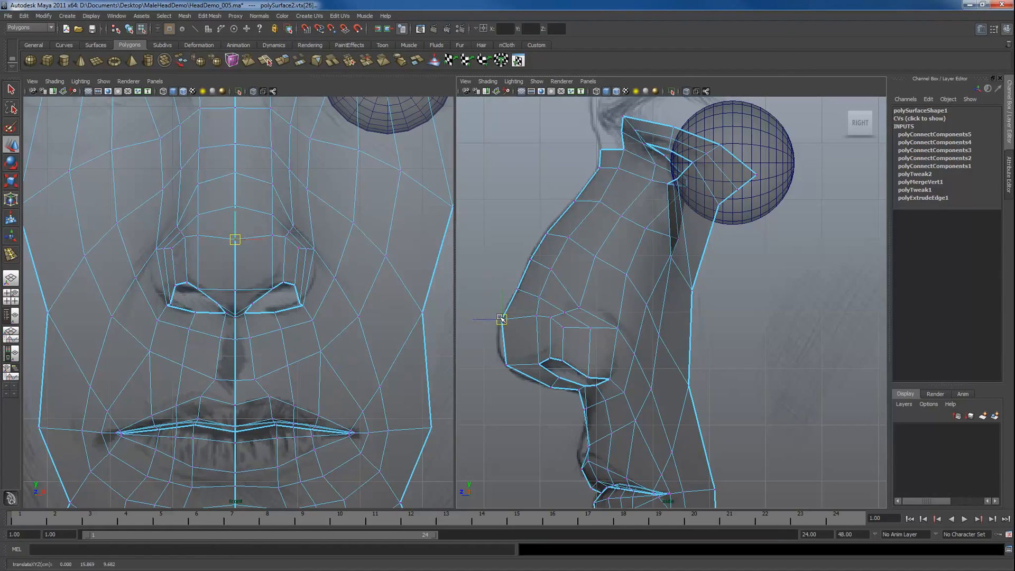
left_click(549, 321)
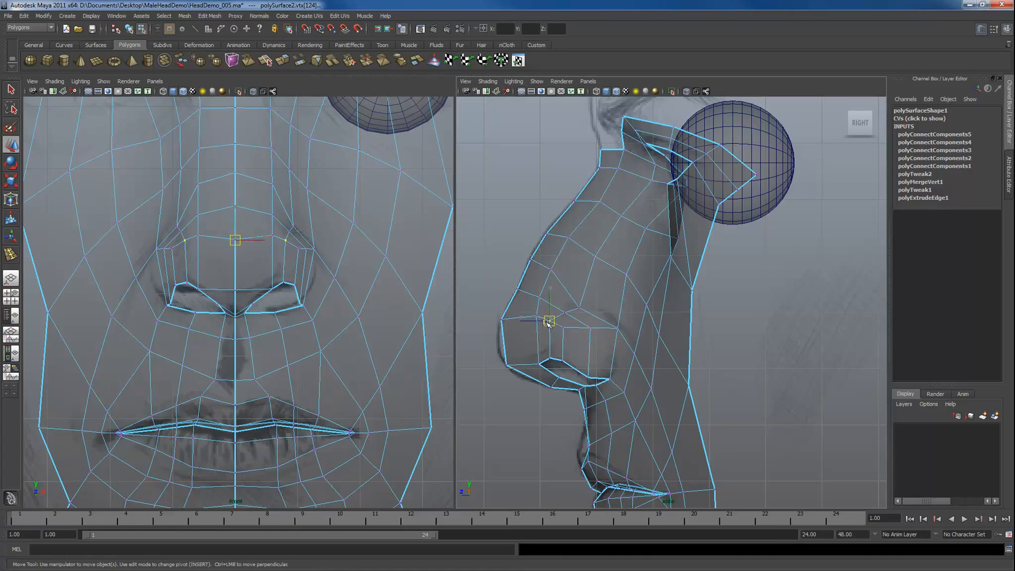
left_click(532, 321)
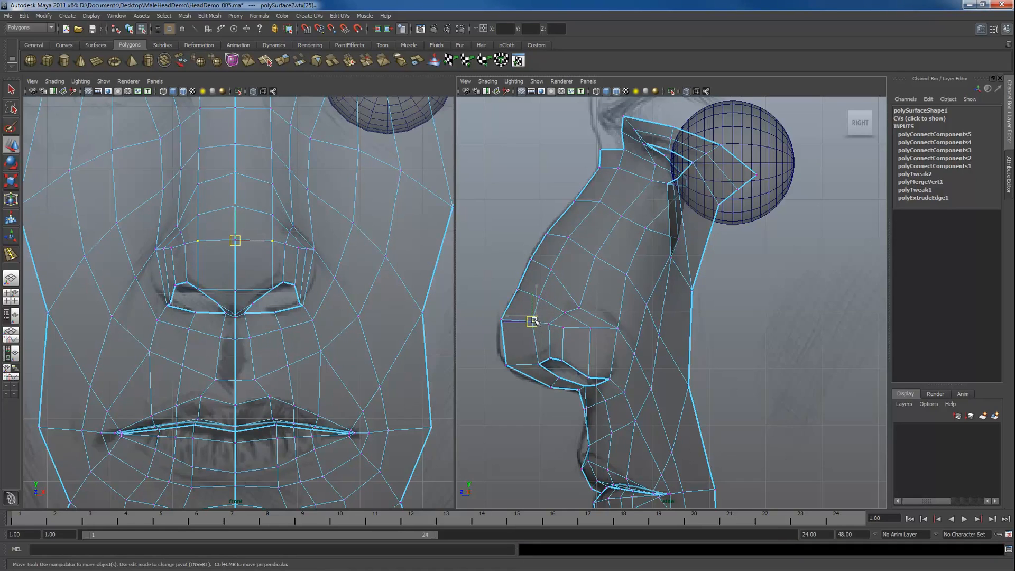
Adjust the vertices above the nostril wing in the side view to even out the edge flow.
left_click(587, 306)
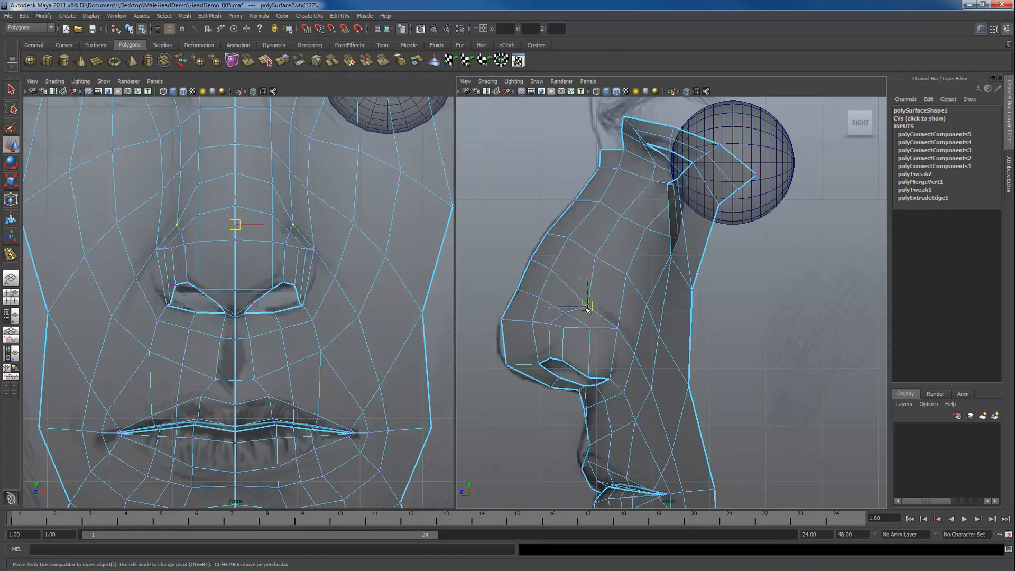
left_click_drag(587, 307, 588, 306)
left_click(590, 324)
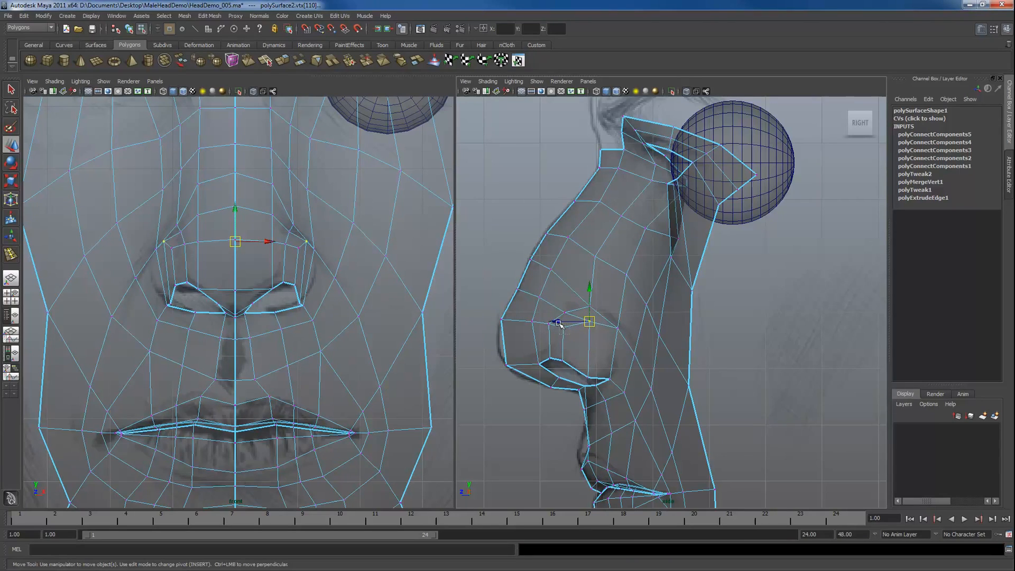
left_click(563, 326)
Move the vertices beside the midline between nose and upper lip to form the philtrum in the side view.
middle_click_drag(600, 412, 593, 356, "alt")
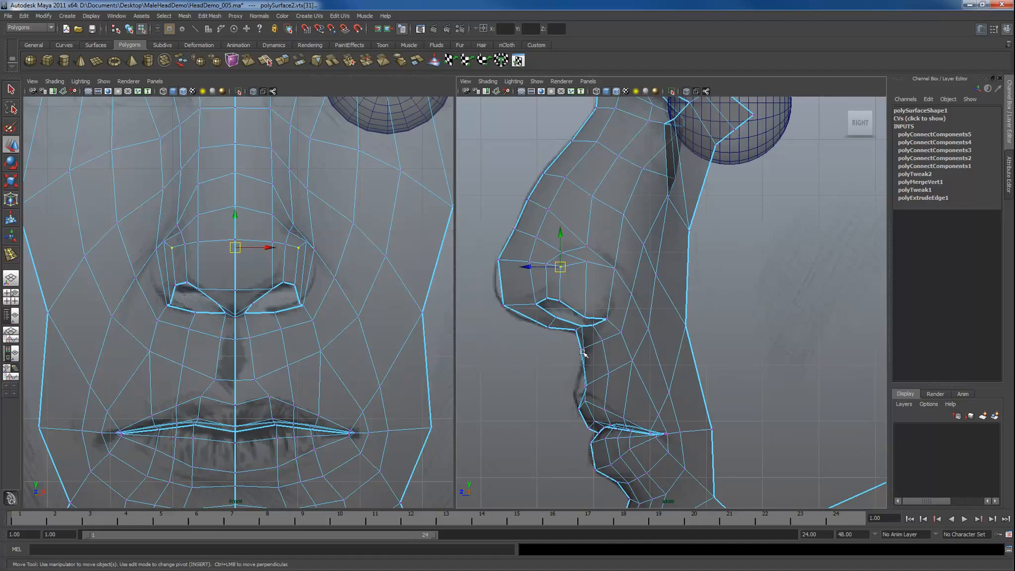
left_click(583, 350)
left_click_drag(583, 350, 586, 350)
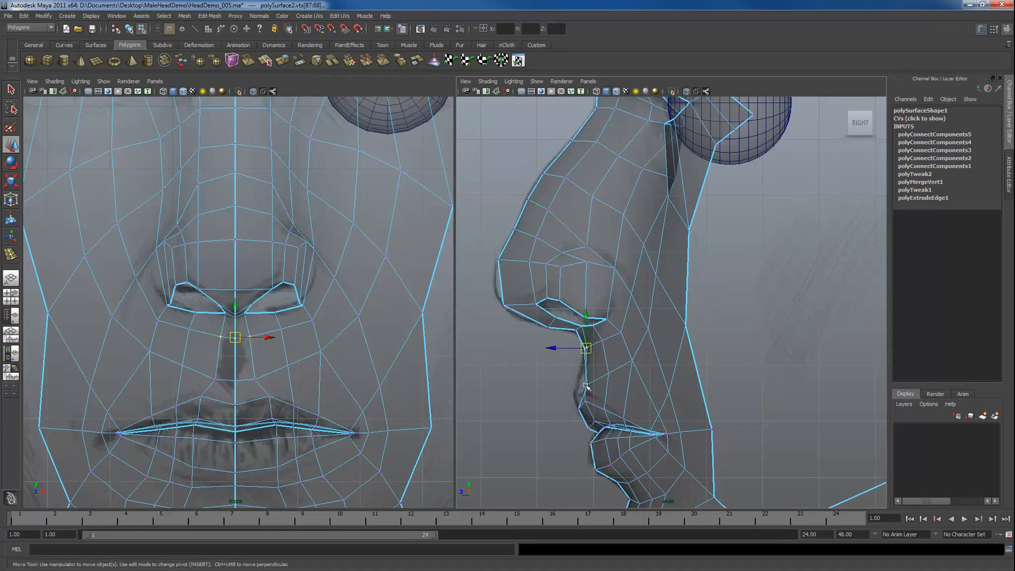
left_click(586, 386)
left_click_drag(586, 387, 584, 385)
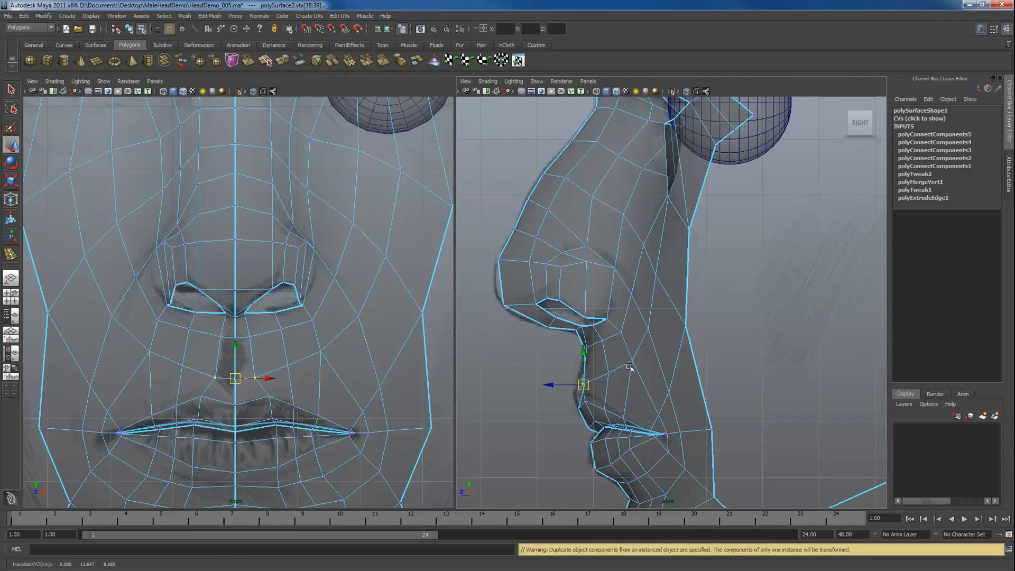
Reposition the middle vertices of the upper and lower lips in the front view to match the reference mouth.
middle_click_drag(167, 394, 179, 309, "alt")
right_click_drag(182, 309, 305, 357, "alt")
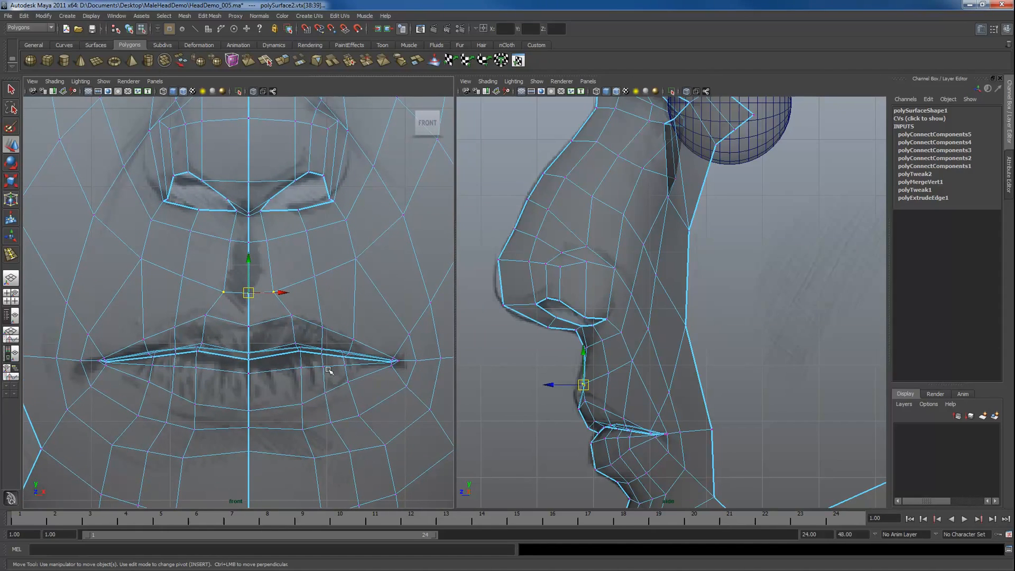
left_click_drag(295, 412, 300, 408)
left_click_drag(308, 360, 300, 368)
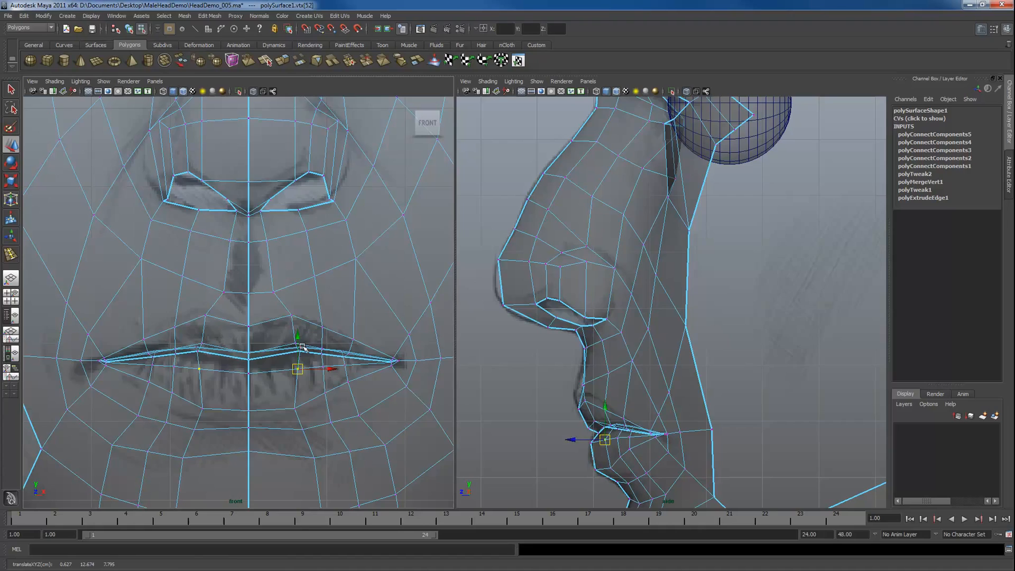
left_click(295, 348)
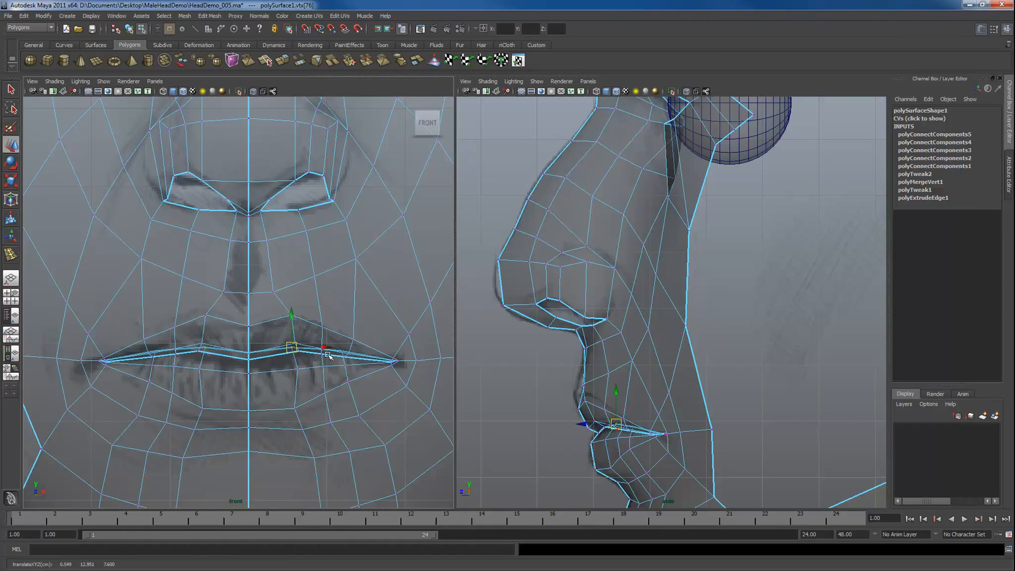
Adjust the upper and lower lip vertices near the mouth corner to follow the reference lip outline.
left_click_drag(337, 328, 391, 361)
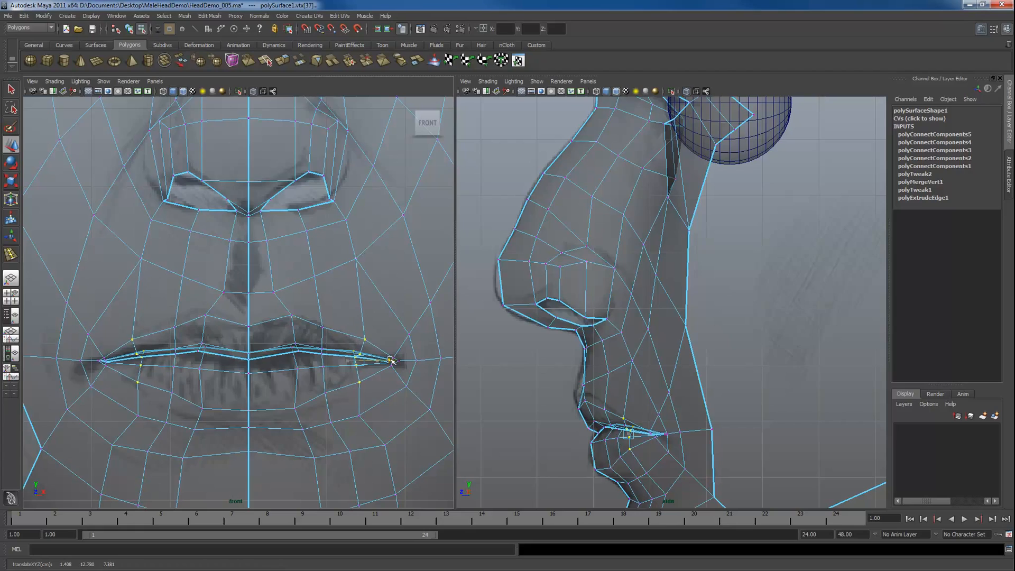
left_click(360, 345)
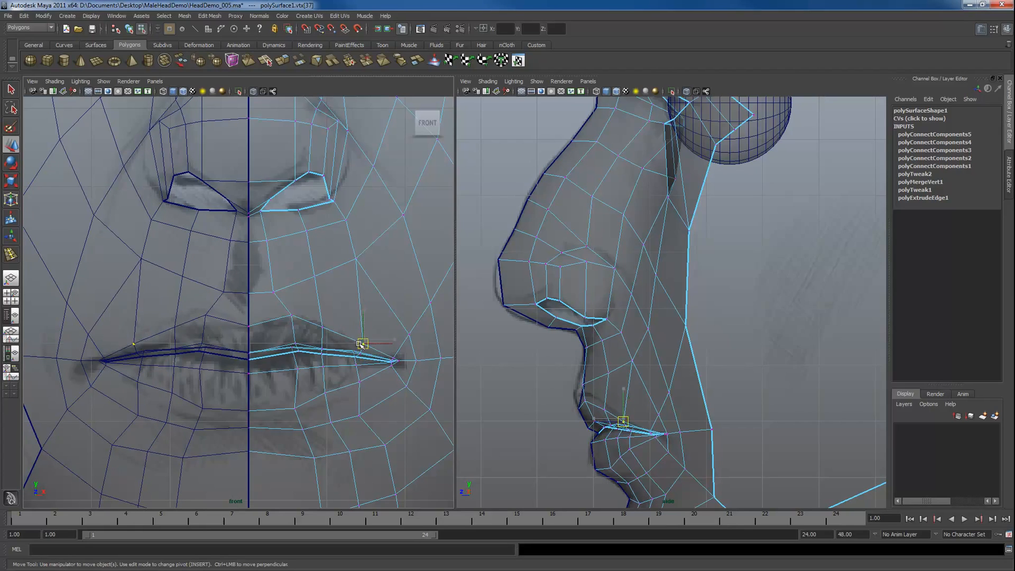
left_click_drag(360, 383, 359, 373)
Move the inner lip edges near the mouth corner down and back in the side view.
middle_click_drag(549, 403, 493, 339, "alt")
right_click_drag(493, 339, 534, 378, "alt")
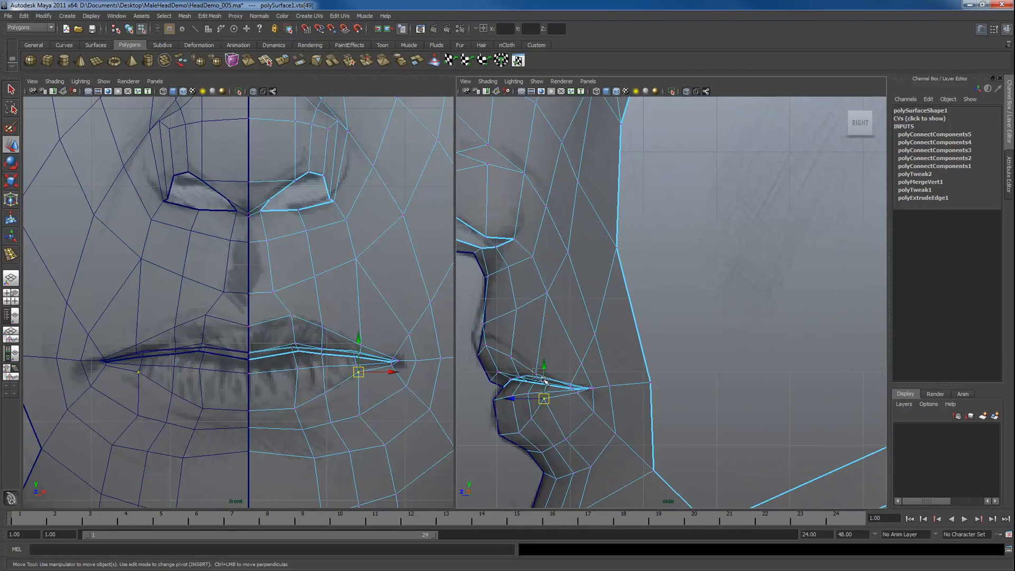
left_click(544, 378)
key("F10")
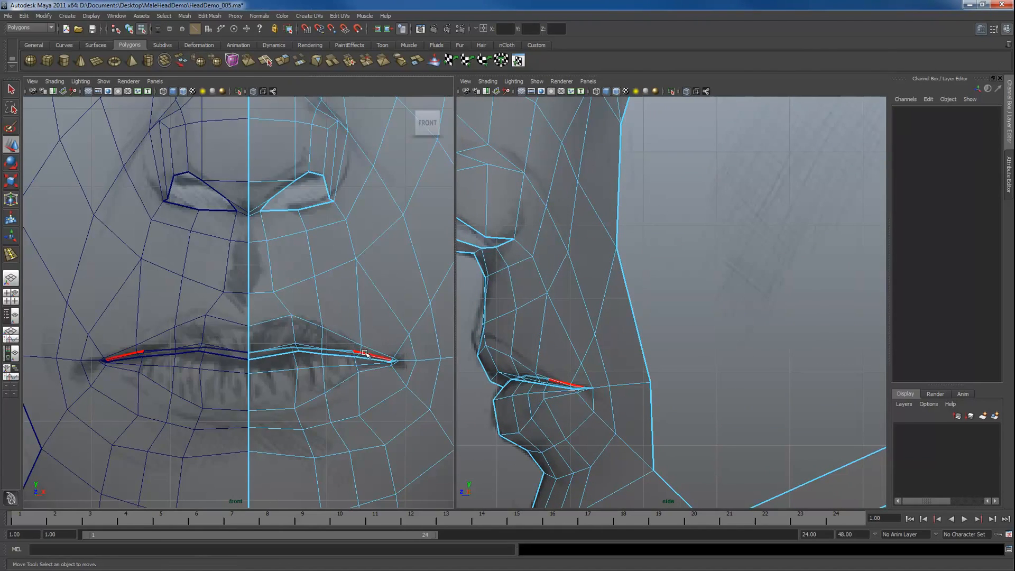
left_click(362, 354)
key("q")
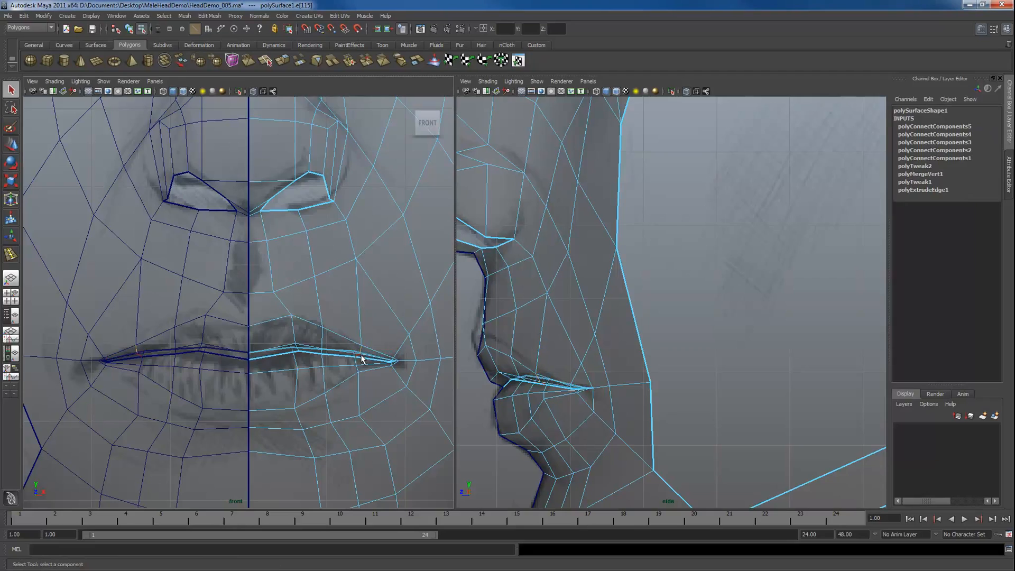
left_click(540, 385)
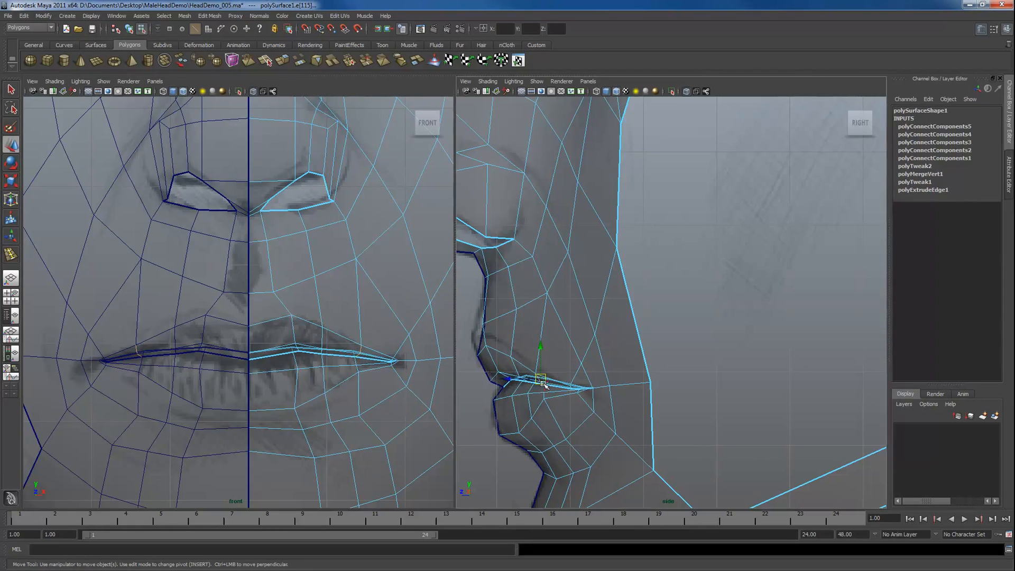
key("w")
mouse_move(549, 379)
left_mouse_down()
mouse_move(544, 395)
mouse_move(561, 390)
left_mouse_up()
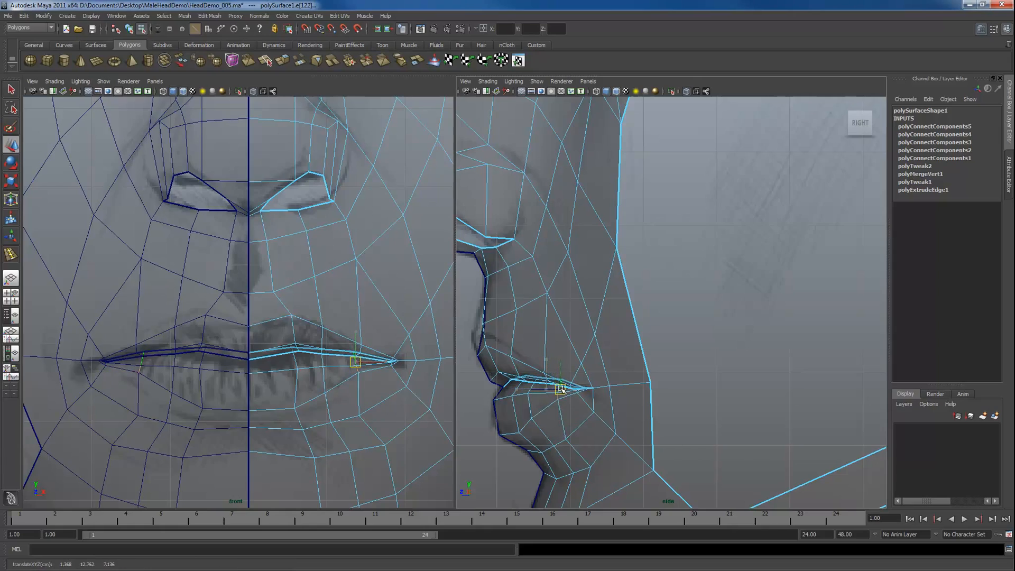
Reposition the inner lip vertex near the mouth corner in the side view to even out the lip line.
key("F9")
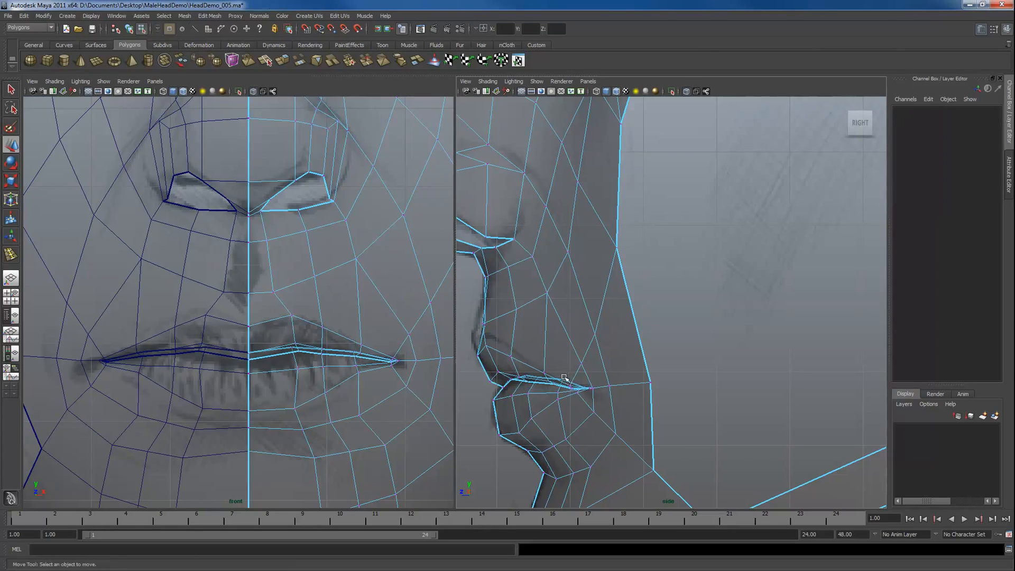
left_click(563, 381)
left_click_drag(562, 369, 558, 375)
left_click(558, 393)
scroll(591, 421, "down", 3)
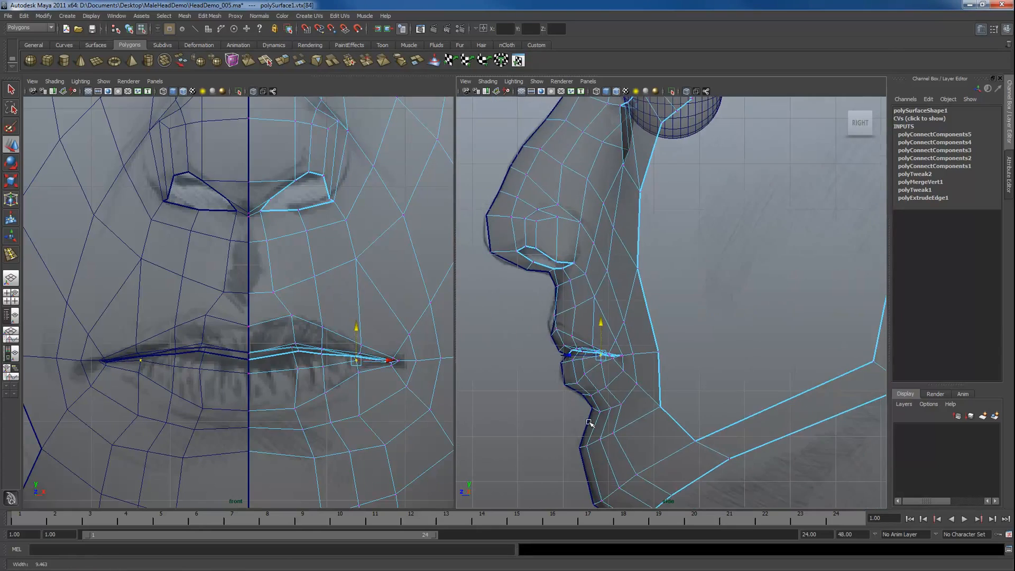
middle_click_drag(606, 395, 576, 348, "alt")
Slide the vertical edge loop on the side of the chin outward and back with the Slide Edge Tool.
key("F10")
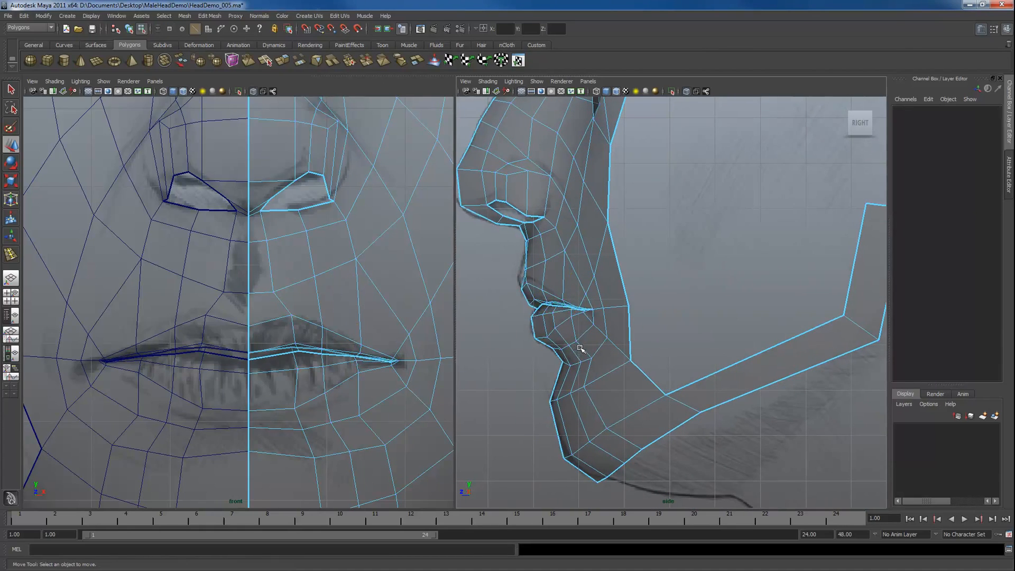
left_click(613, 430)
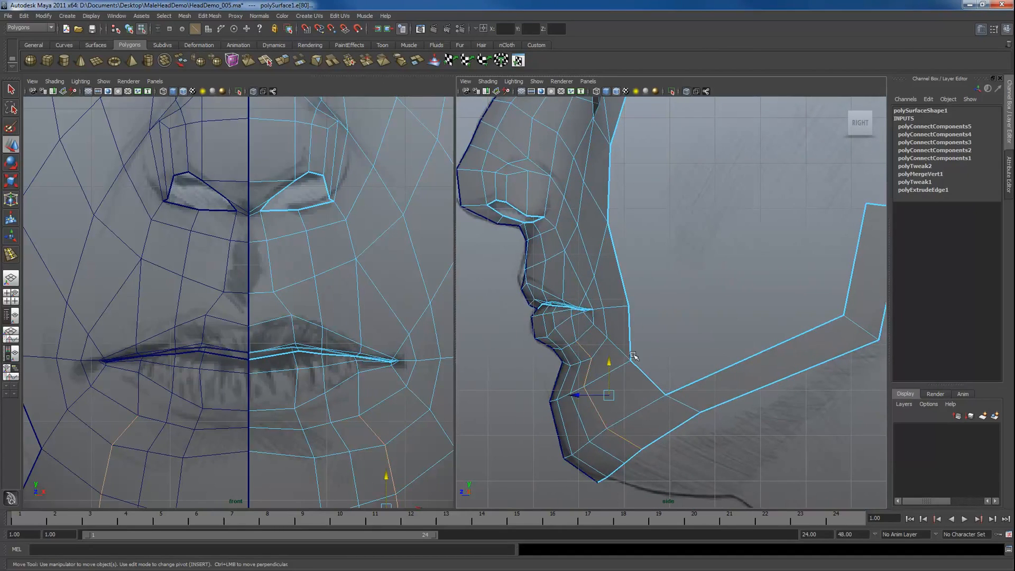
left_click(211, 16)
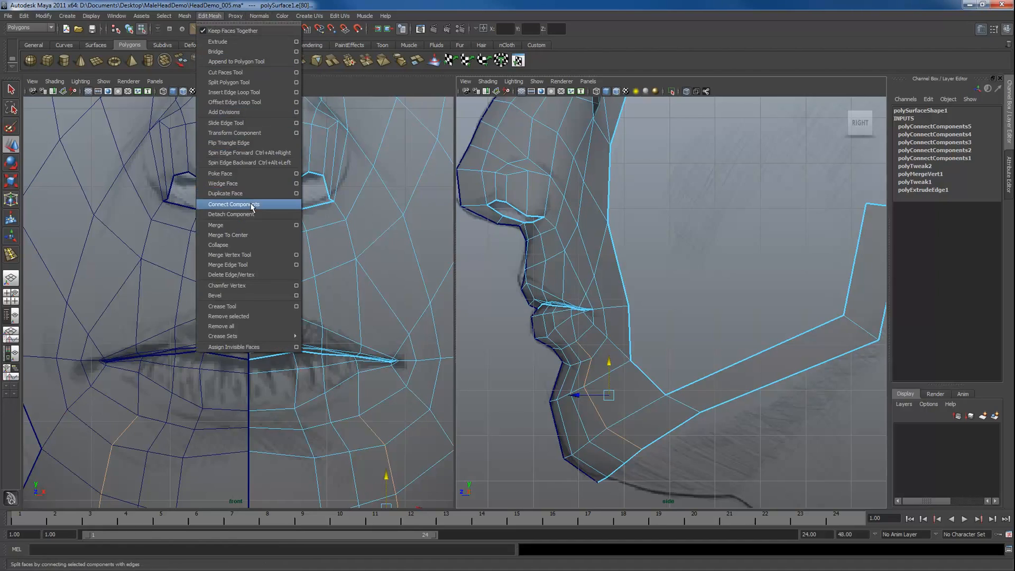
left_click(247, 127)
mouse_move(627, 388)
middle_mouse_down()
mouse_move(641, 381)
mouse_move(630, 377)
middle_mouse_up()
Reposition the vertices of the slid chin loop below the mouth in the front and side views to even their spacing.
scroll(328, 413, "down", 3)
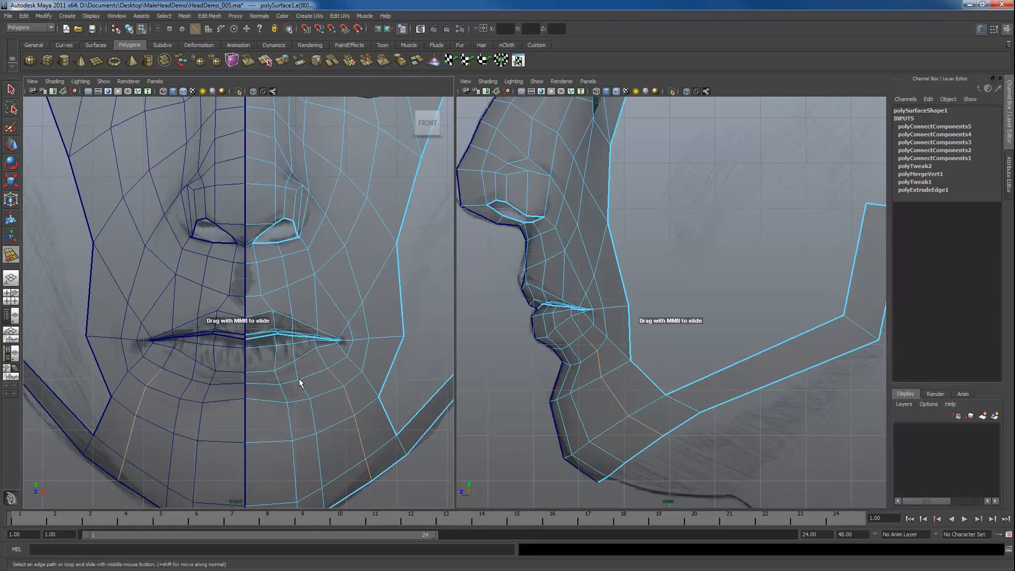
key("F9")
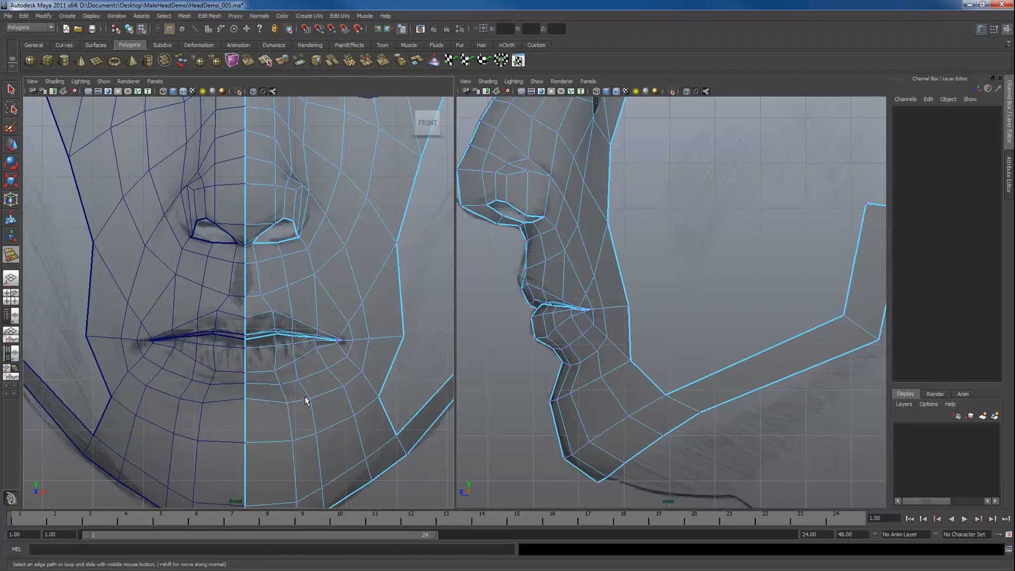
key("w")
scroll(306, 404, "down", 2)
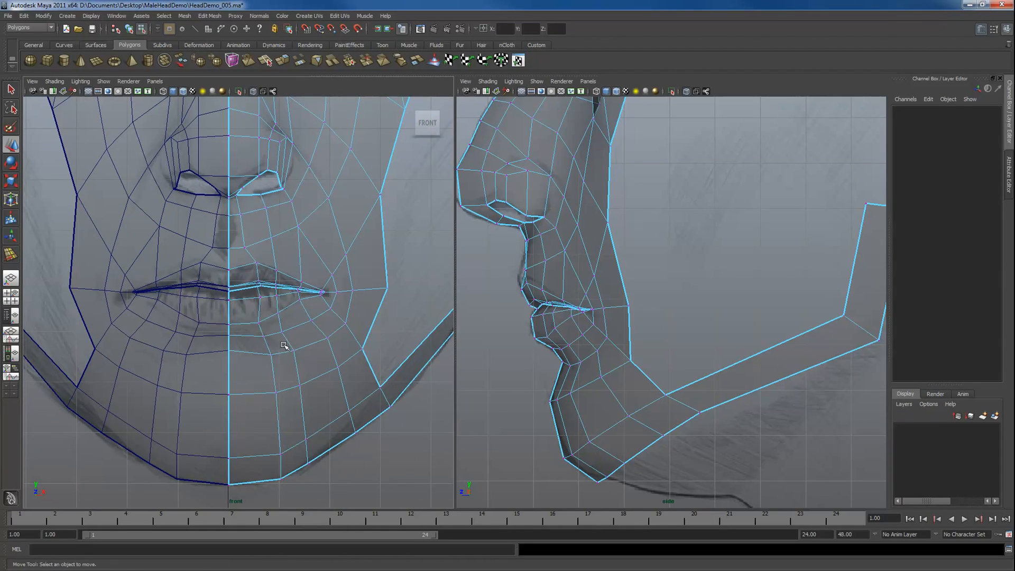
left_click(301, 384)
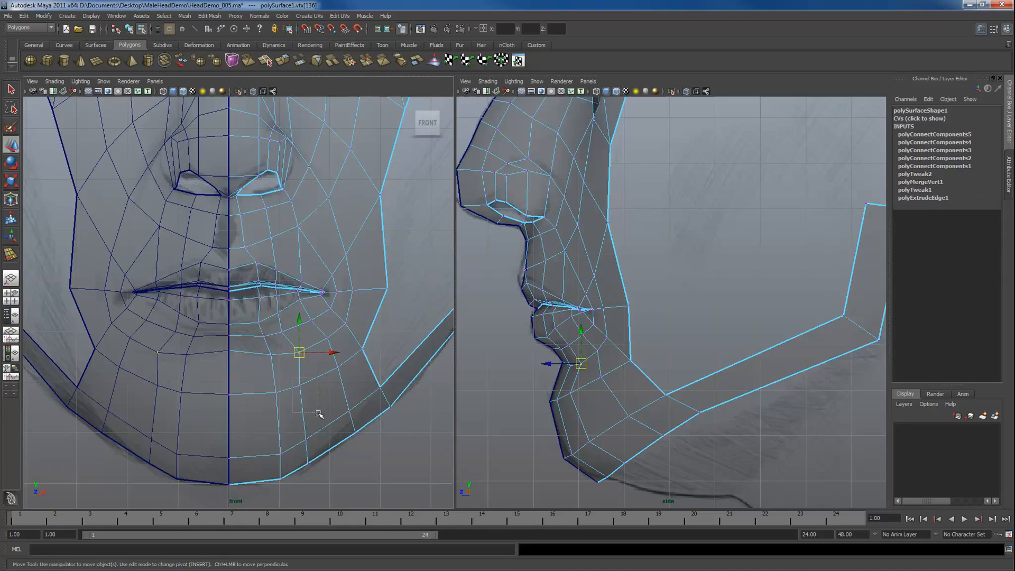
left_click_drag(304, 384, 327, 440)
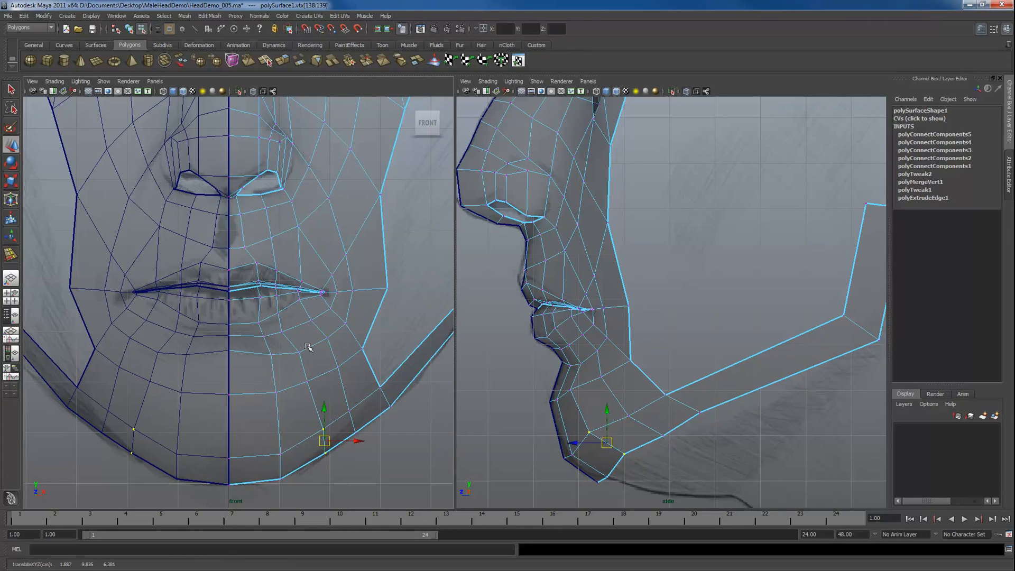
left_click_drag(309, 345, 300, 390)
left_click_drag(308, 381, 311, 384)
left_click_drag(576, 389, 586, 388)
Move the vertex pairs along the lower jawline backward in the side view to space them evenly.
left_click_drag(584, 425, 628, 456)
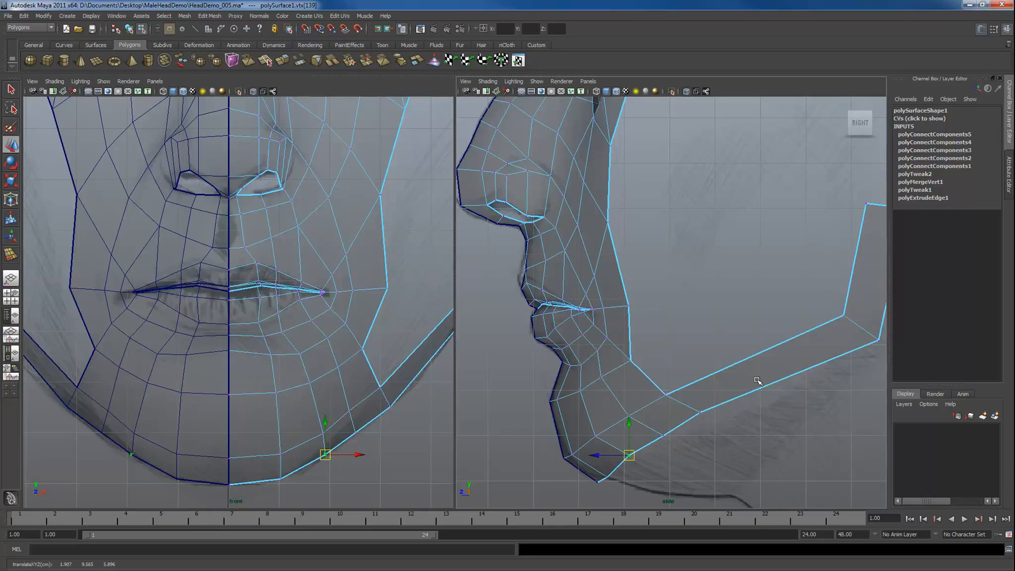
left_click_drag(661, 424, 697, 401)
left_click_drag(623, 408, 650, 427)
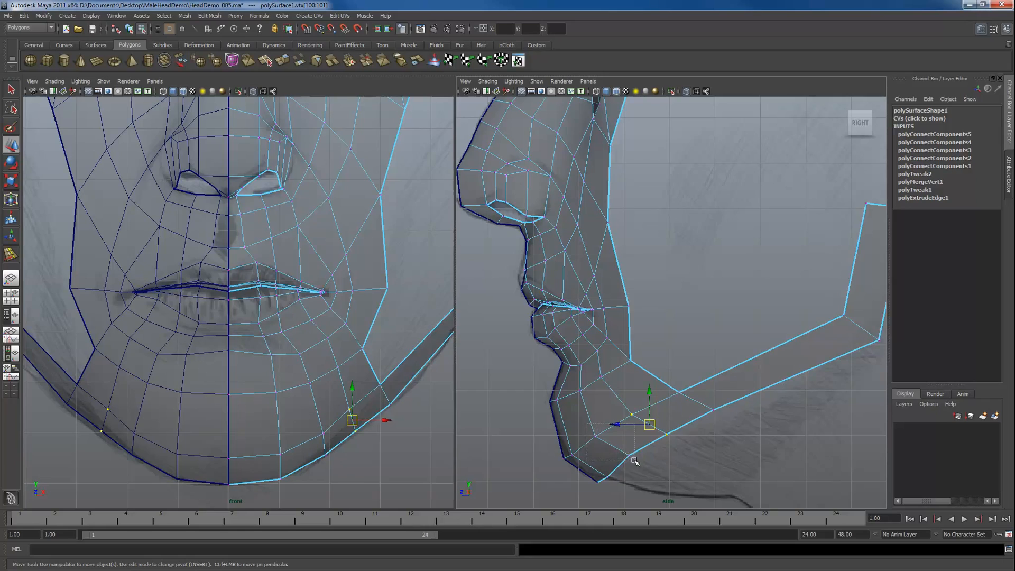
left_click_drag(634, 461, 634, 460)
left_click(616, 447)
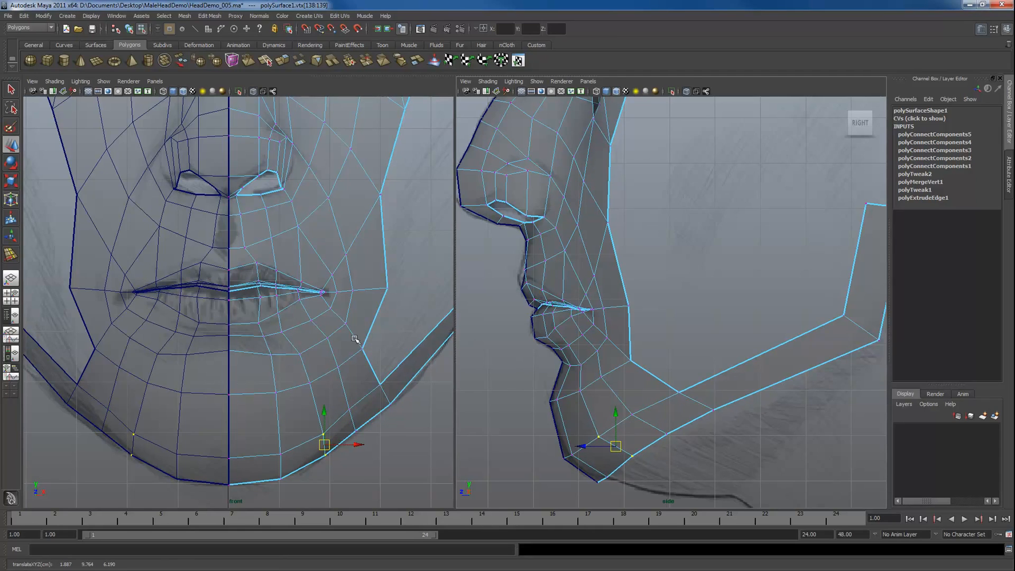
Adjust the vertices below the nostril and beside the philtrum in the front view to match the reference.
middle_click_drag(274, 290, 293, 355, "alt")
right_click_drag(292, 354, 304, 353, "alt")
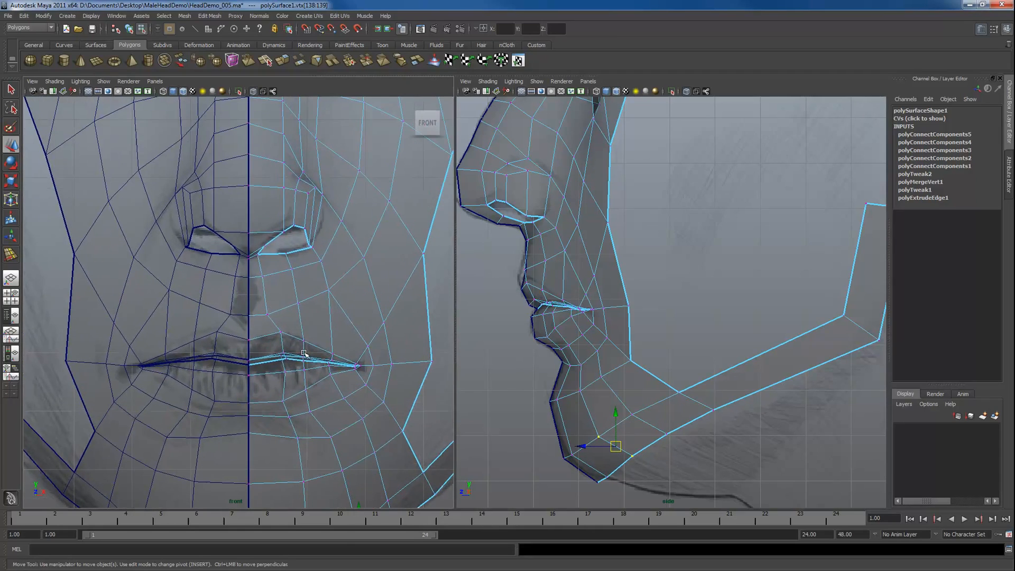
left_click(293, 269)
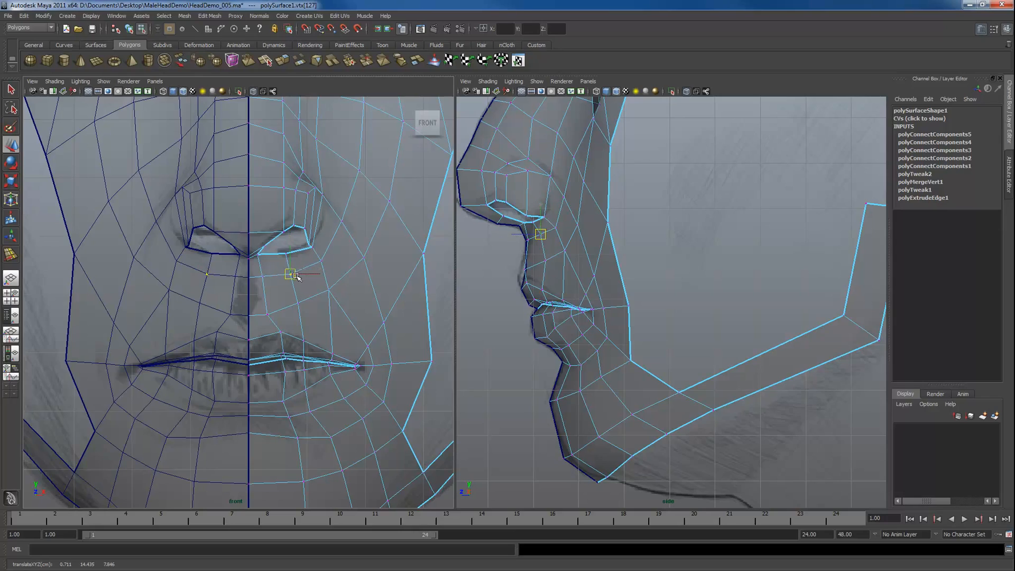
left_click_drag(293, 270, 257, 270)
left_click(271, 315)
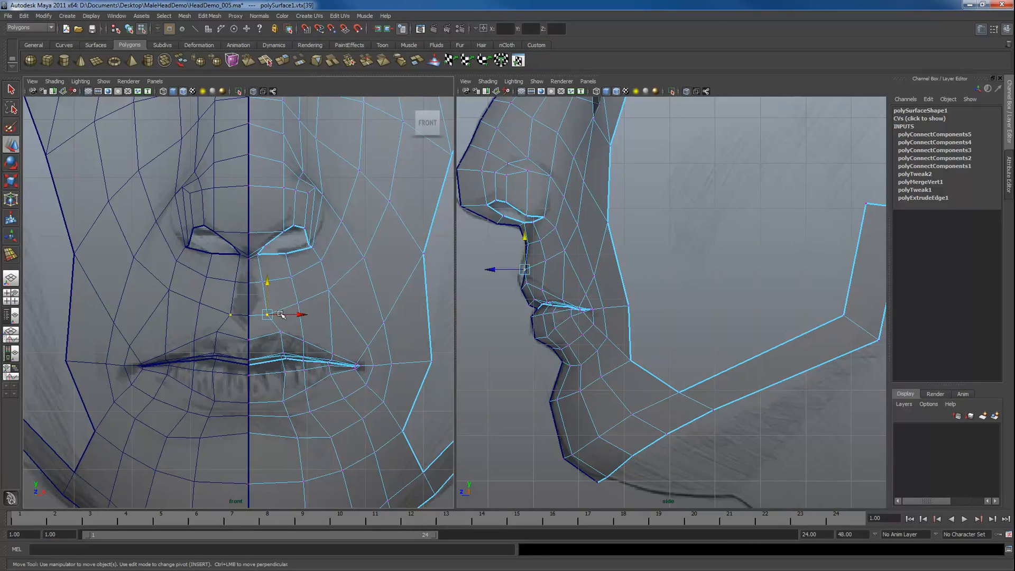
left_click_drag(270, 315, 262, 282)
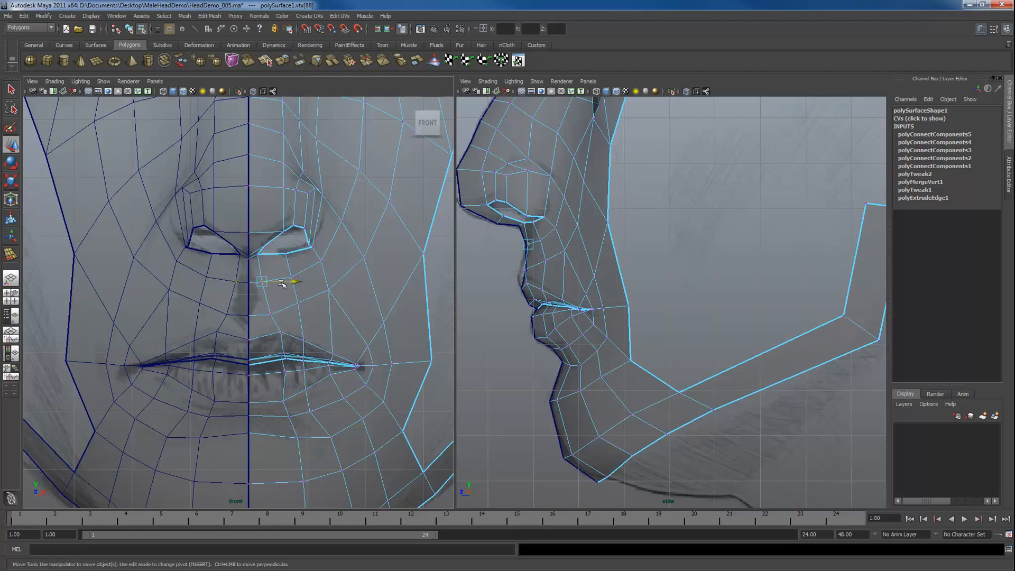
Reshape the inner nostril corner and reposition the vertices just below and beside the outer nostril in the front view.
left_click(257, 254)
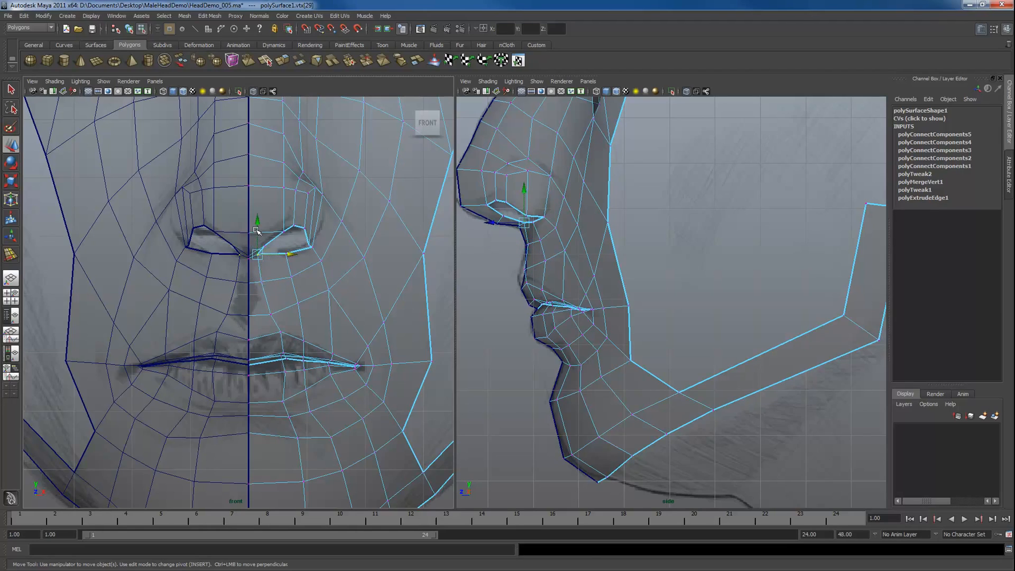
left_click_drag(261, 235, 264, 223)
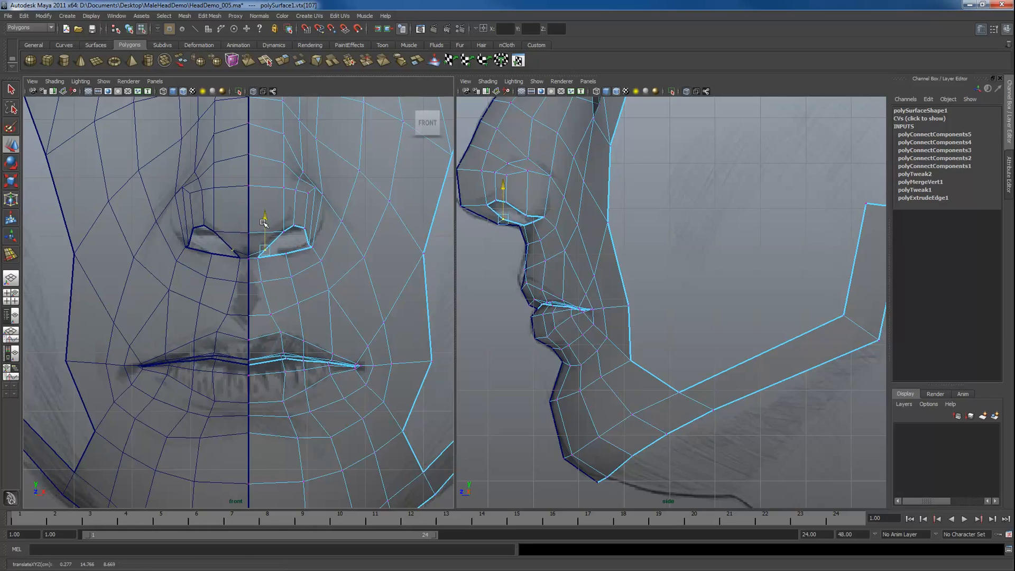
left_click(301, 308)
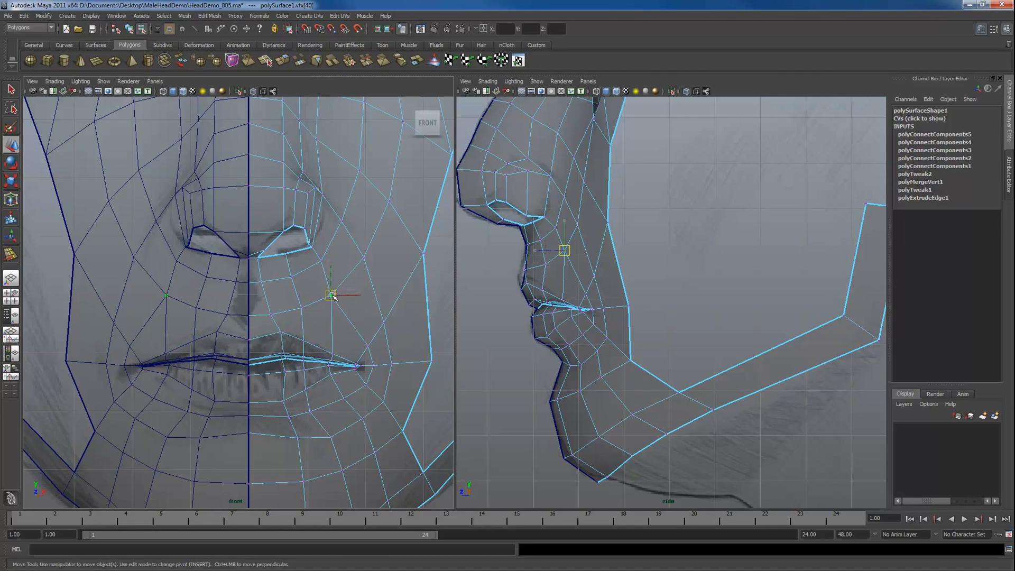
left_click(321, 261)
left_click(319, 263)
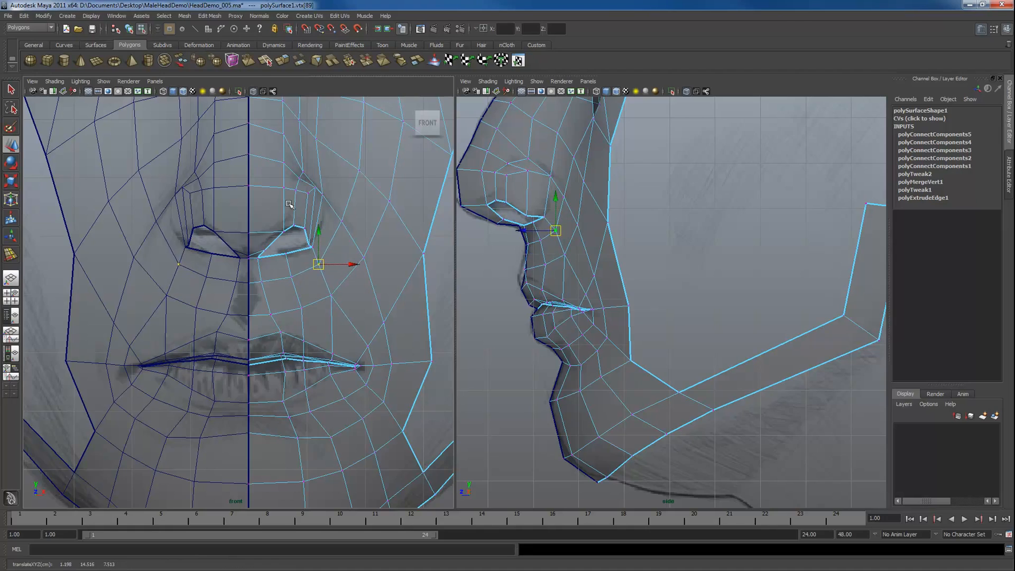
Shift the vertices along the side of the upper nose bridge sideways in the front view.
middle_click_drag(301, 163, 275, 287, "alt")
left_click(293, 247)
left_click(279, 255)
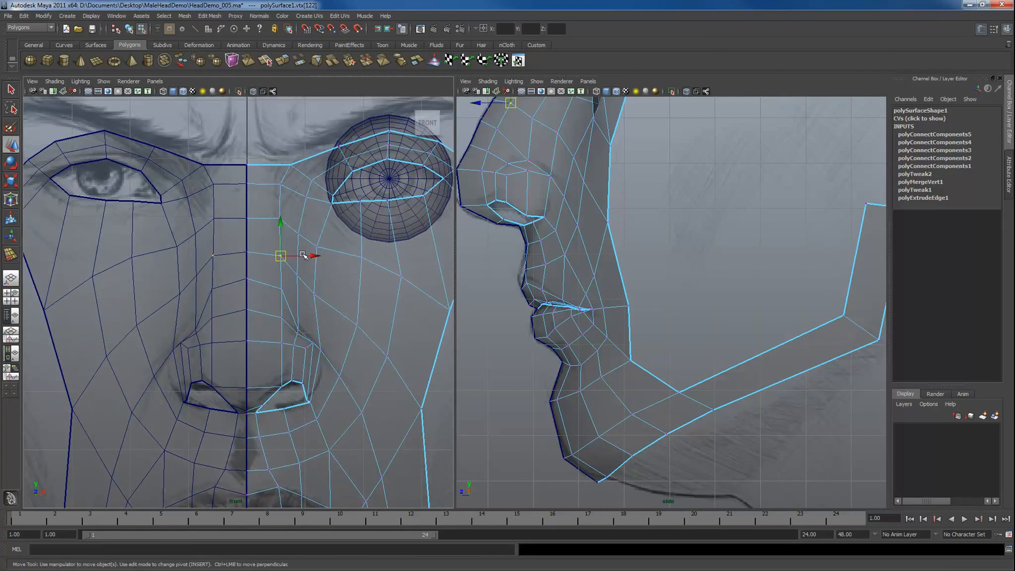
left_click(289, 218)
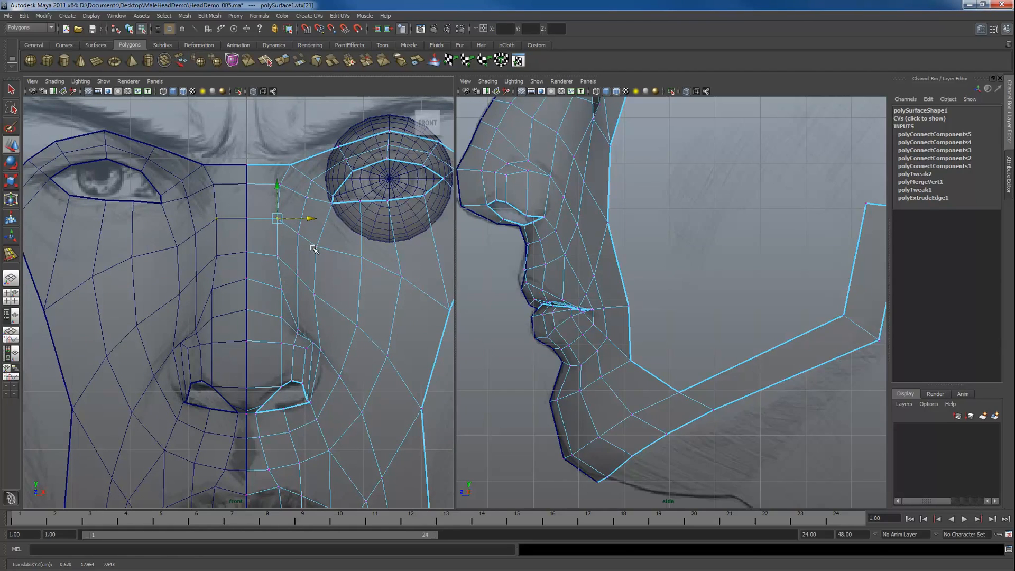
Put the eyeball sphere in a new display layer and hide that layer.
middle_click_drag(322, 222, 271, 326, "alt")
right_click_drag(270, 326, 334, 323, "alt")
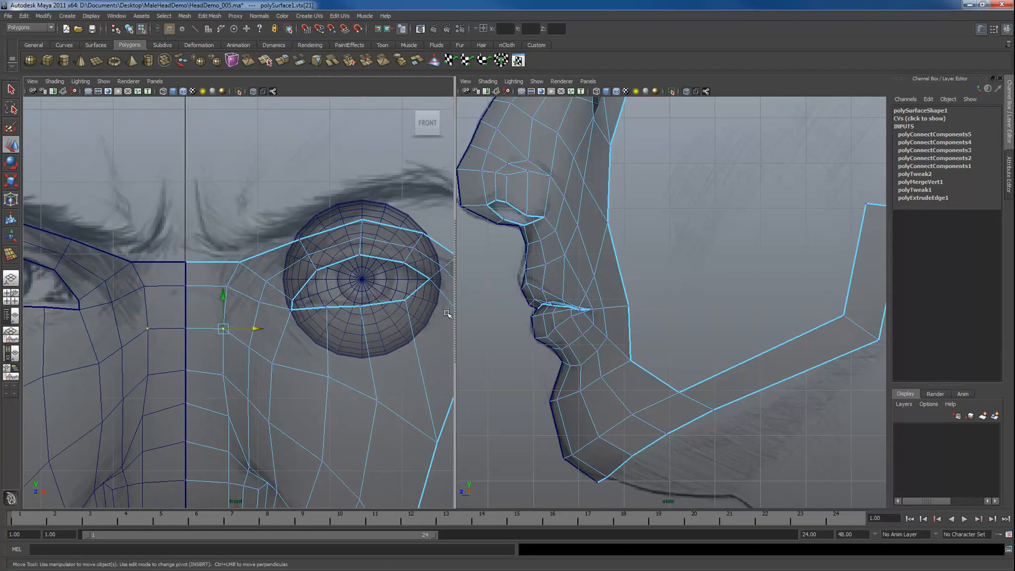
left_click(403, 327)
left_click(995, 416)
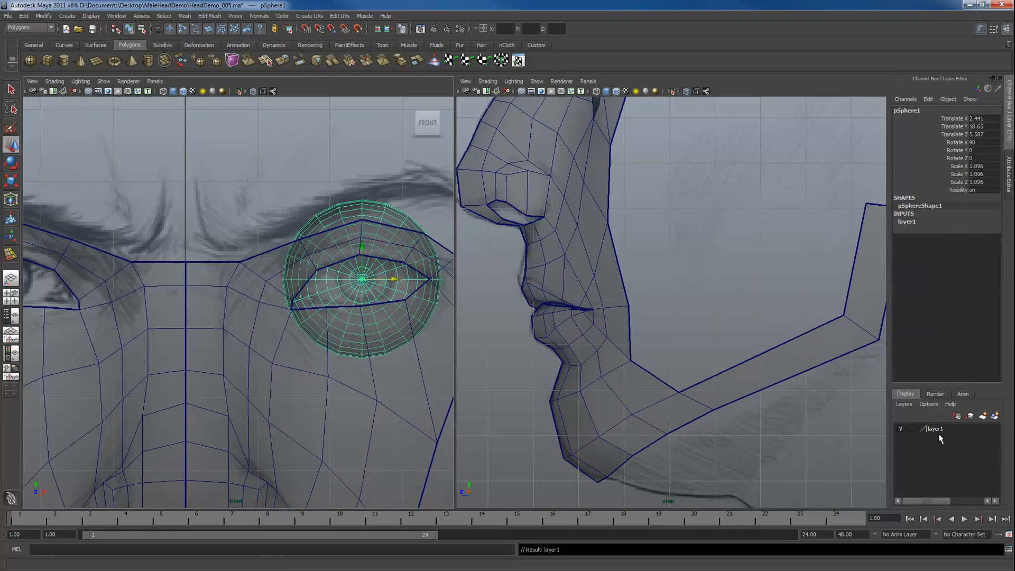
left_click(902, 428)
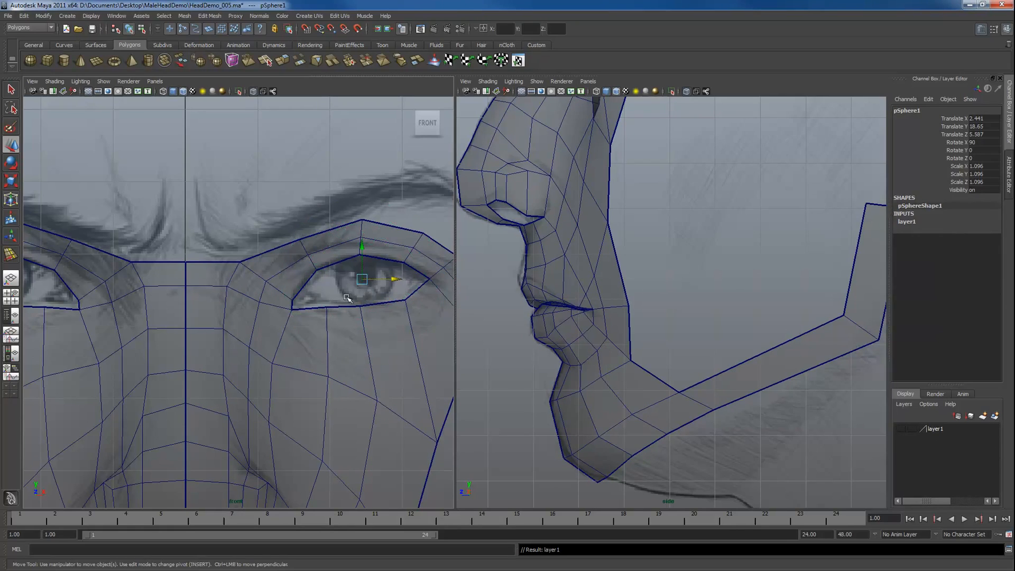
Adjust the middle vertex of the edge loop above the upper eyelid in the front view.
left_click(308, 256)
key("F9")
left_click(359, 241)
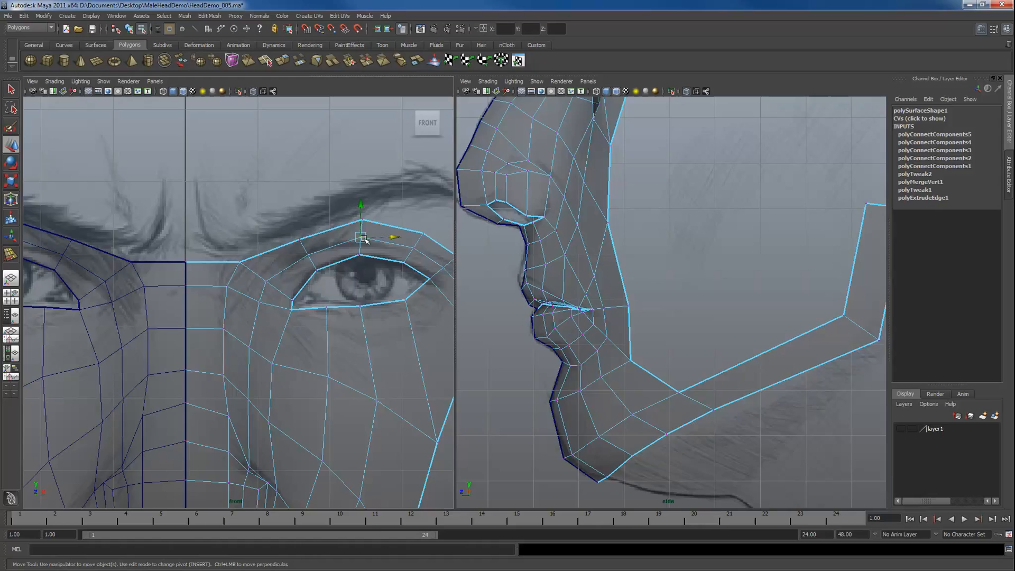
left_click_drag(360, 241, 360, 243)
middle_click_drag(365, 280, 307, 285, "alt")
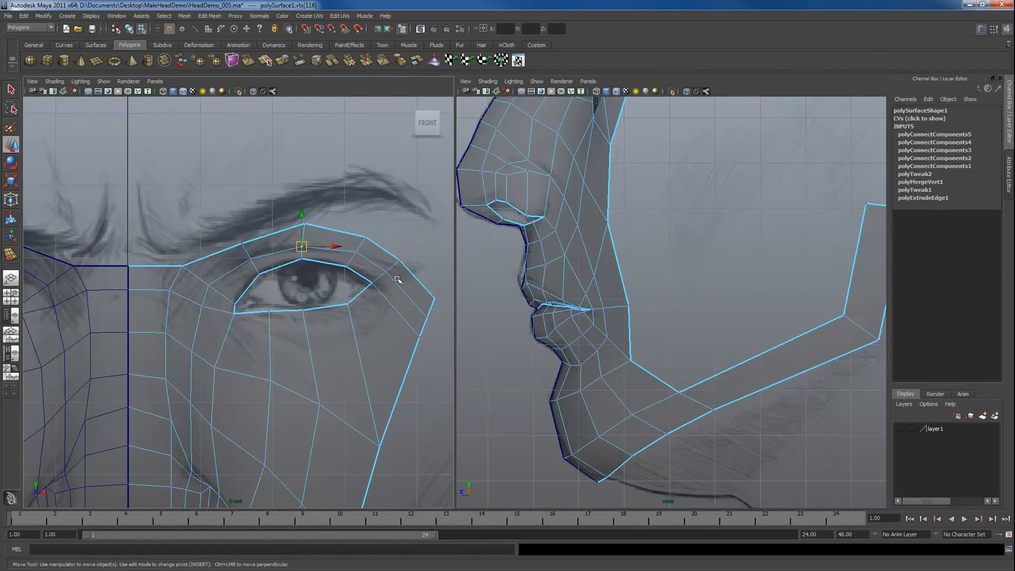
Move the outer border vertices above the eye up and outward toward the reference eyebrow.
left_click(400, 261)
left_click_drag(401, 260, 368, 225)
left_click(359, 242)
left_click(363, 237)
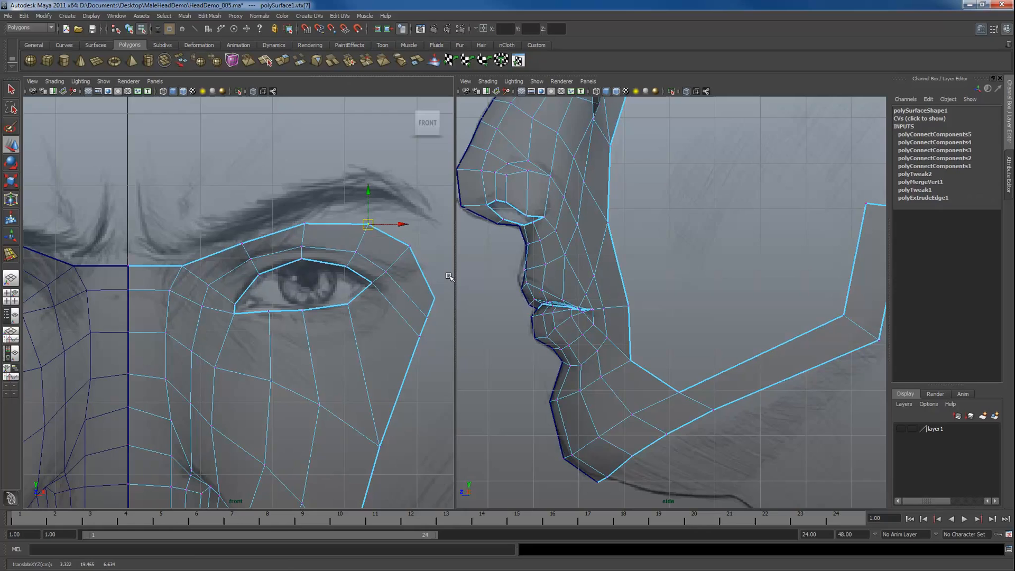
Move the border and inner loop vertices beside the outer eye corner outward and up in the front view.
left_click(434, 300)
left_click_drag(434, 299, 416, 236)
left_click(411, 245)
left_click(386, 273)
left_click_drag(386, 272, 394, 264)
left_click(427, 316)
left_click_drag(427, 316, 446, 287)
Reposition the cheek vertices below the eye in the front view to even out the mesh.
right_click_drag(392, 347, 370, 348, "alt")
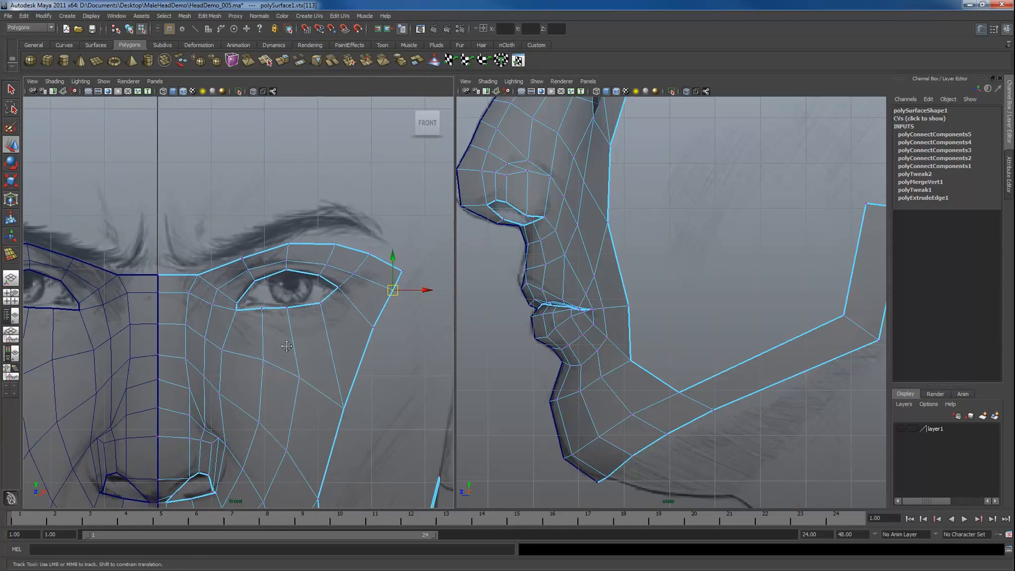
middle_click_drag(248, 370, 292, 339, "alt")
left_click_drag(349, 359, 323, 346)
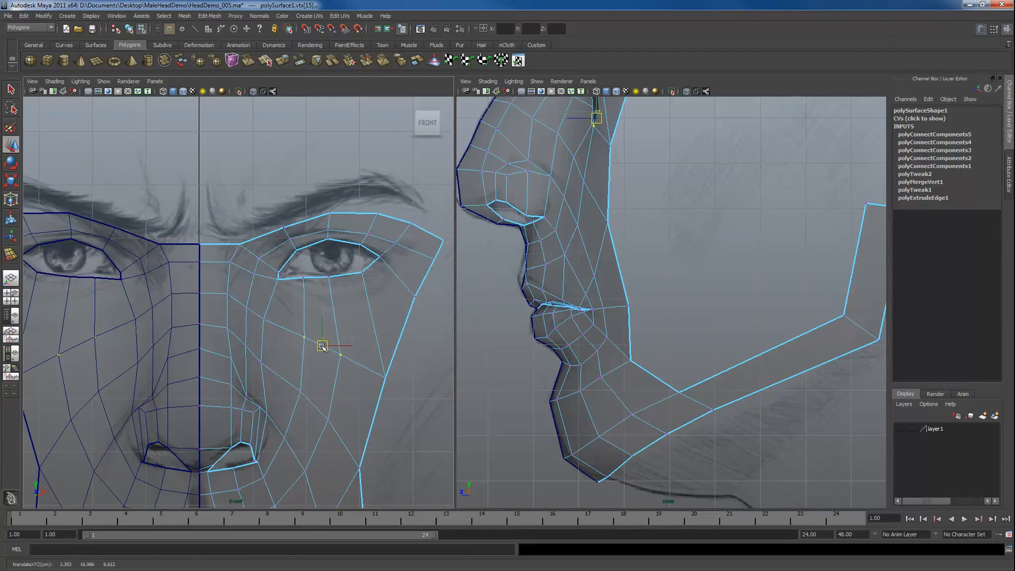
Add an edge loop across the nose above the nostrils and around the mouth with Connect Components.
middle_click_drag(249, 366, 293, 333, "alt")
right_click_drag(282, 394, 271, 389, "alt")
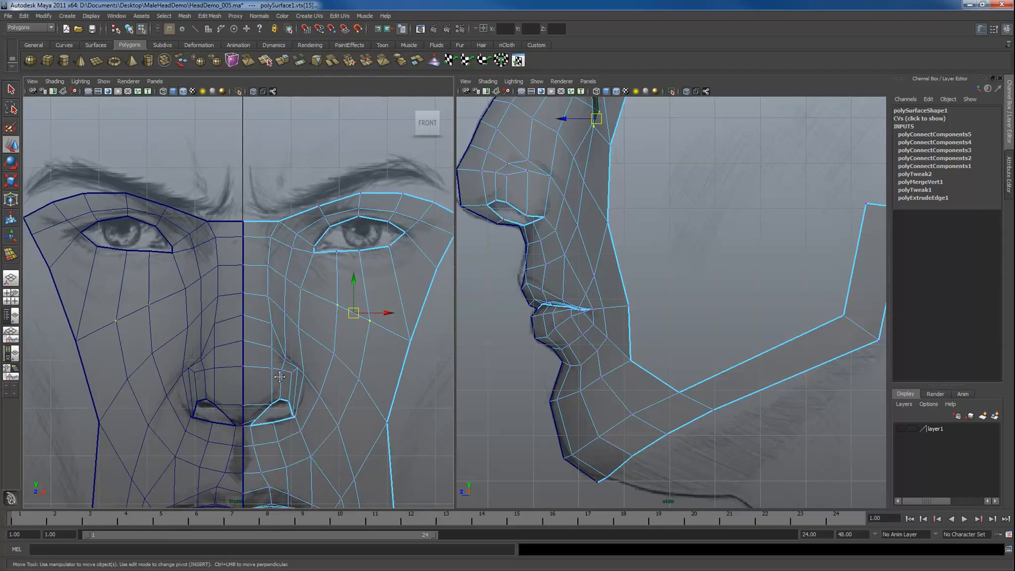
middle_click_drag(271, 388, 303, 328, "alt")
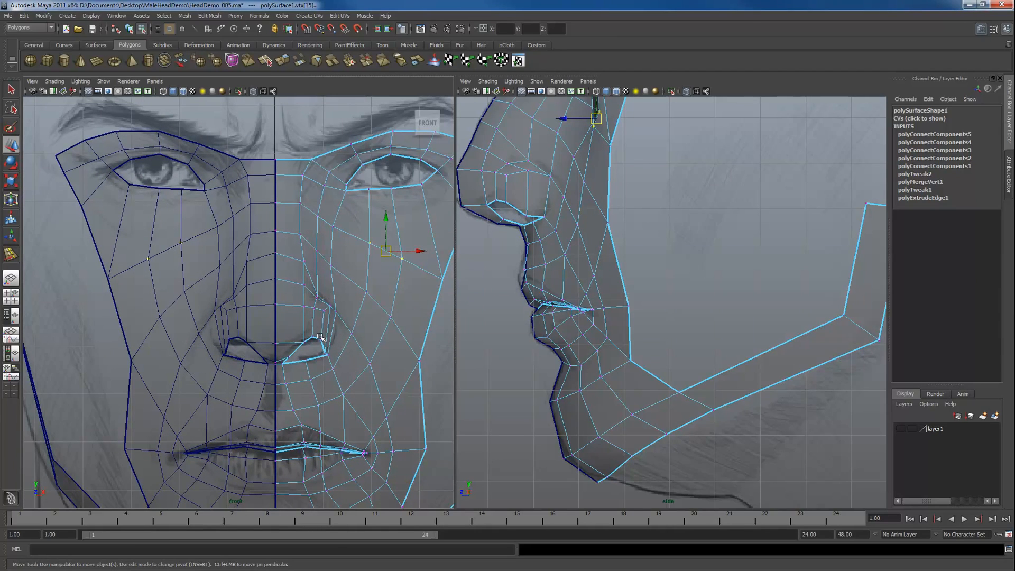
key("F10")
left_click(304, 324)
key("g")
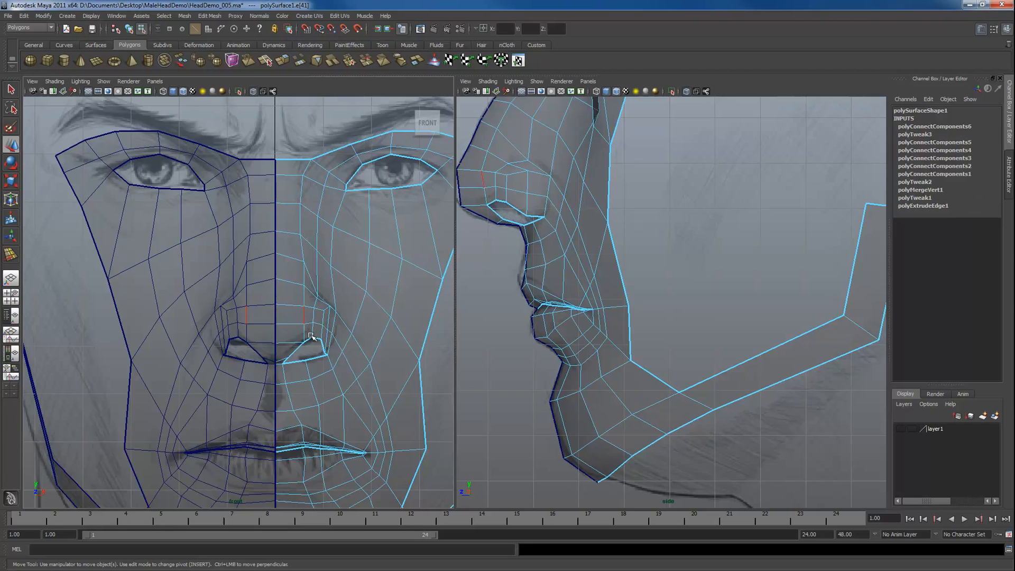
left_click(310, 339)
right_click_drag(287, 352, 345, 377, "alt")
key("F9")
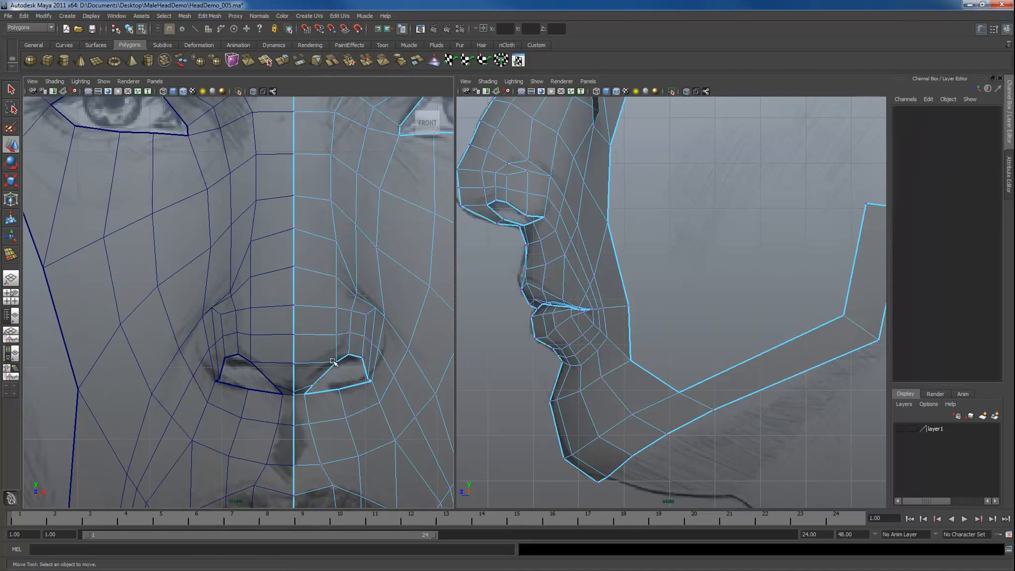
Adjust the inner nostril rim and nose wing vertices in the front view to even out the new loop.
left_click(335, 365)
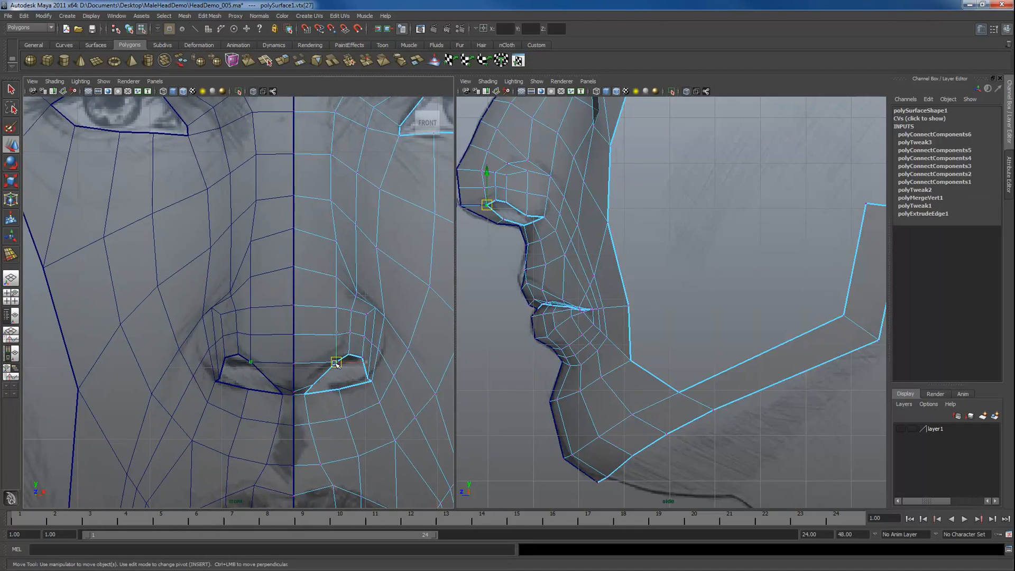
left_click(309, 384)
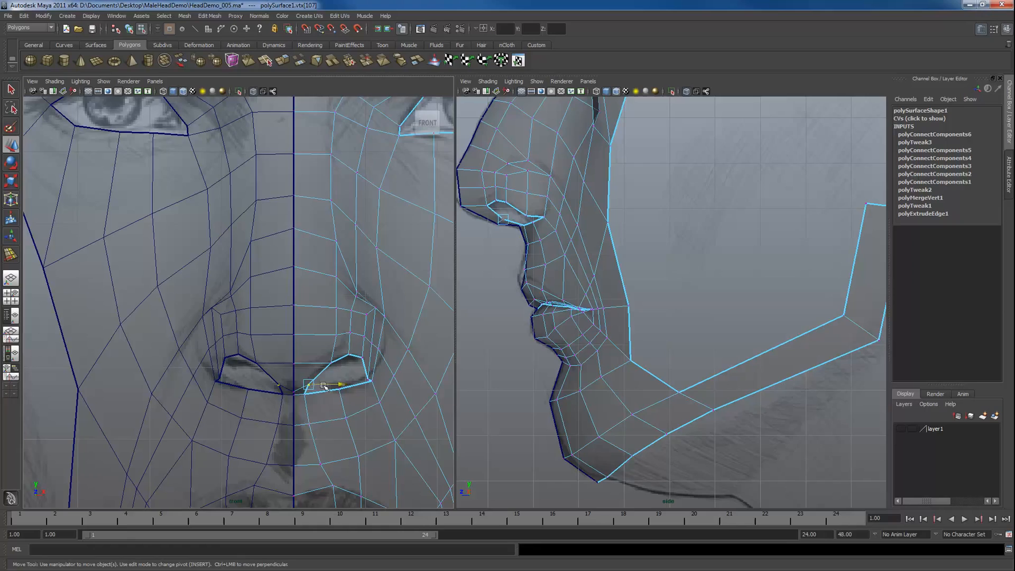
left_click(351, 333)
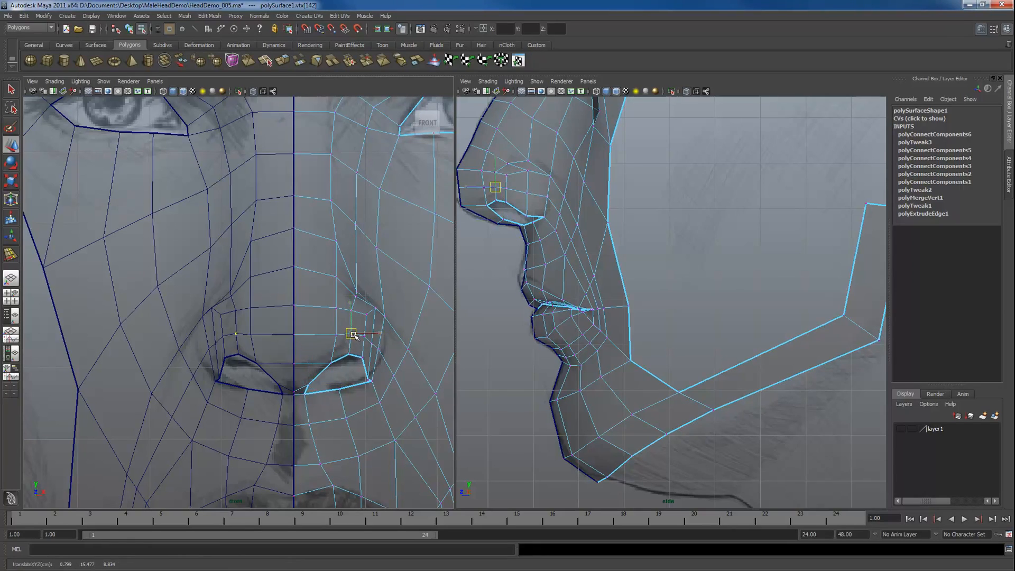
mouse_move(360, 330)
left_mouse_down()
mouse_move(381, 357)
mouse_move(371, 314)
left_mouse_up()
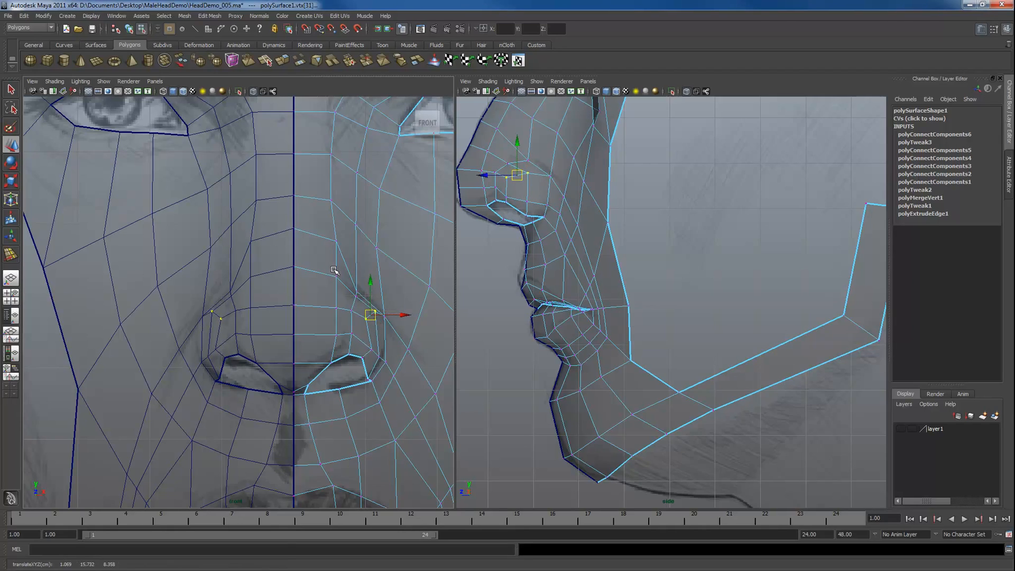
Lower the new loop's vertices at the nose tip in the side view, keeping them on the reference profile.
middle_click_drag(536, 196, 579, 282, "alt")
right_click_drag(579, 282, 595, 283, "alt")
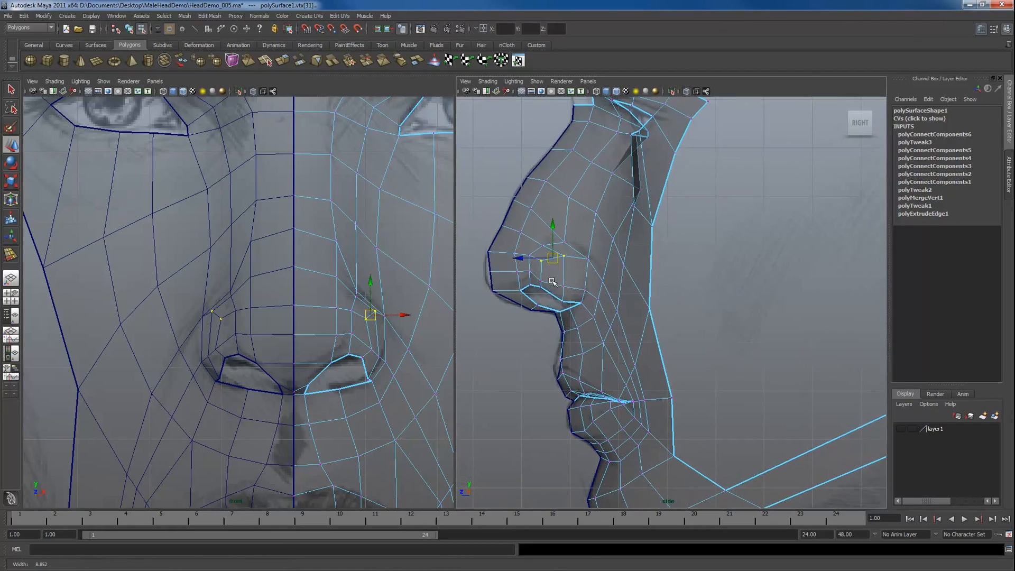
left_click(491, 275)
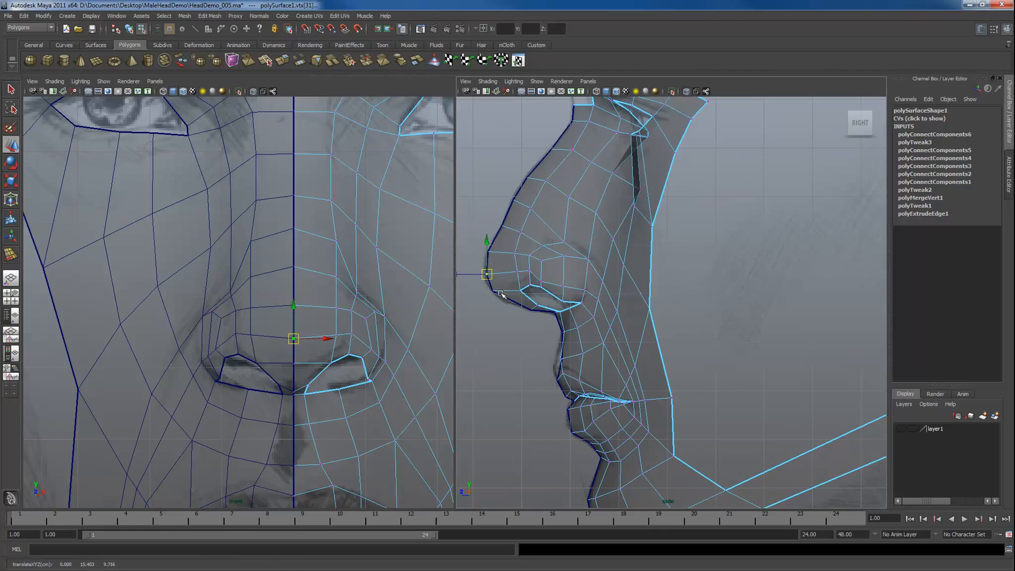
left_click(494, 292)
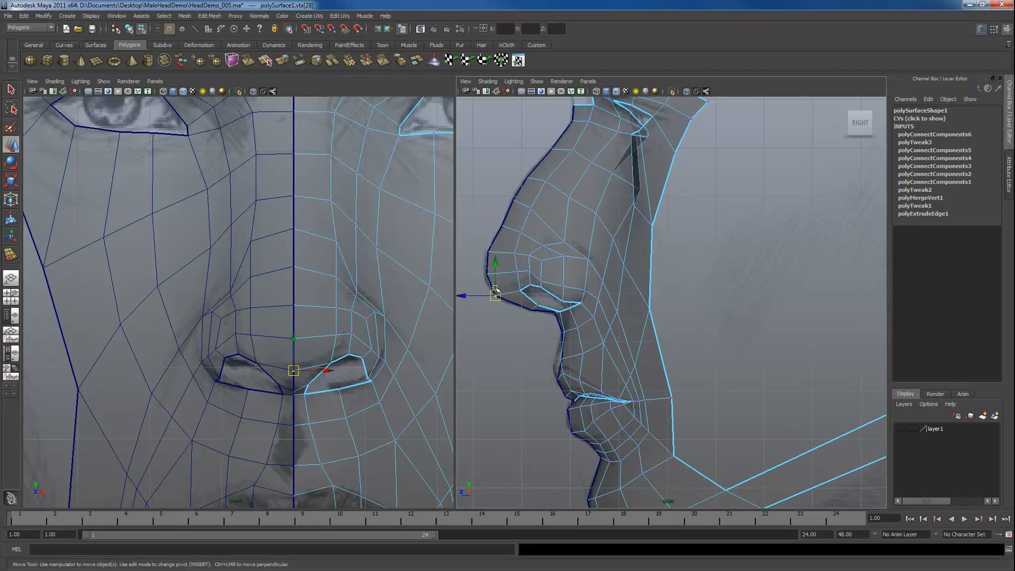
left_click(487, 277)
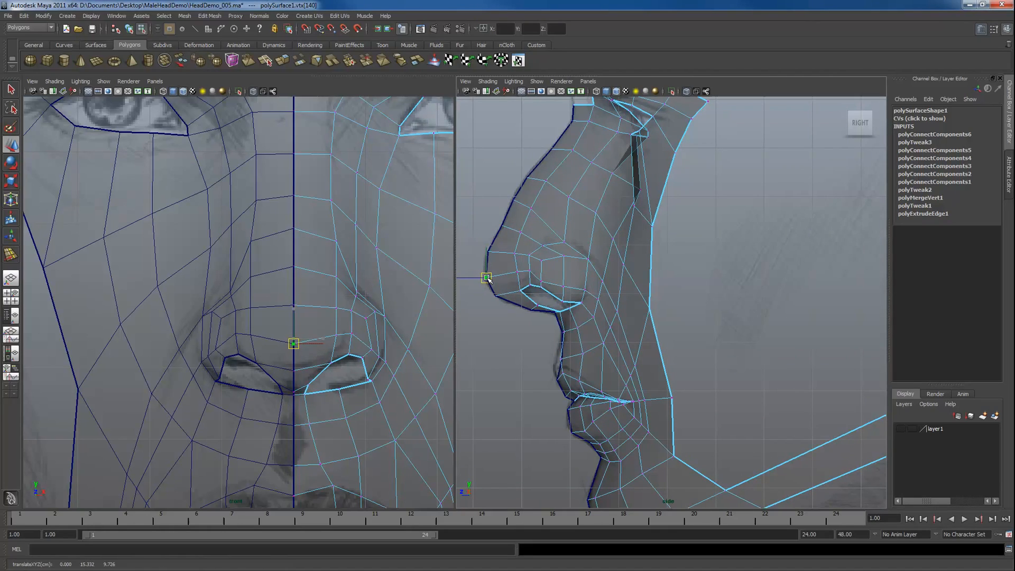
left_click(516, 273)
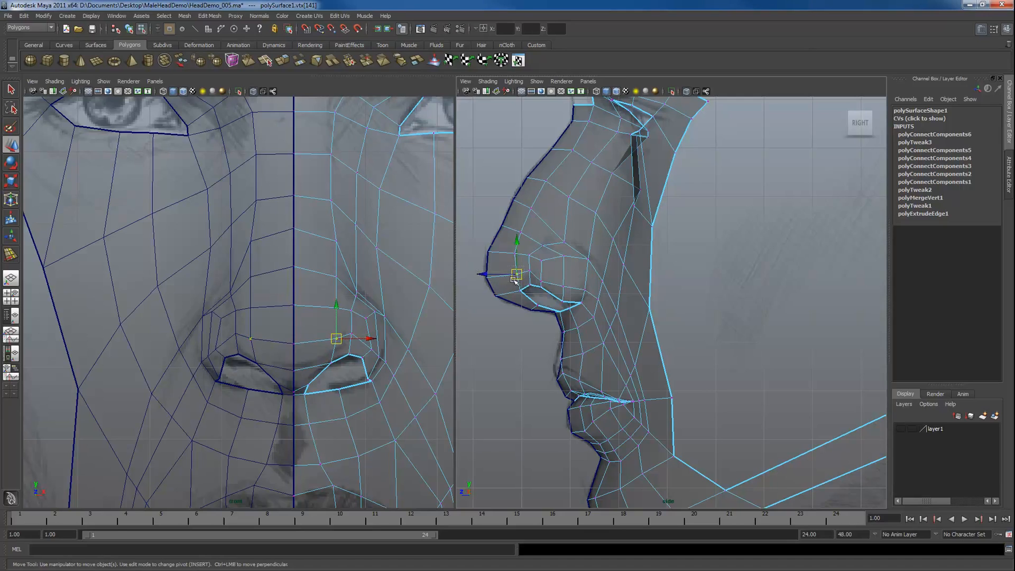
left_click(487, 278, "shift")
left_click_drag(501, 273, 503, 278)
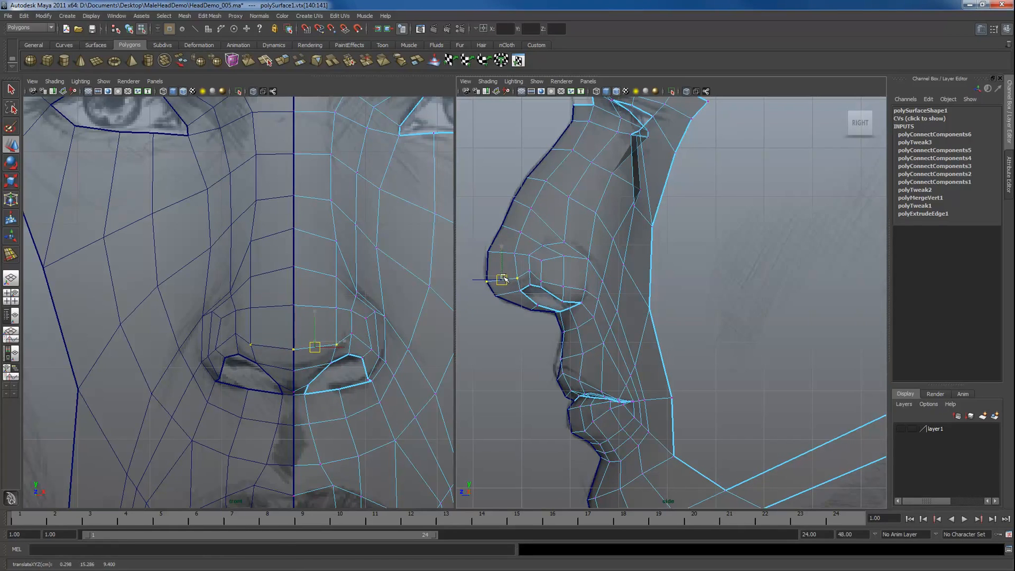
Reposition the new loop's vertices along the nose wing above the nostril in the side view to space them evenly.
left_click(528, 272)
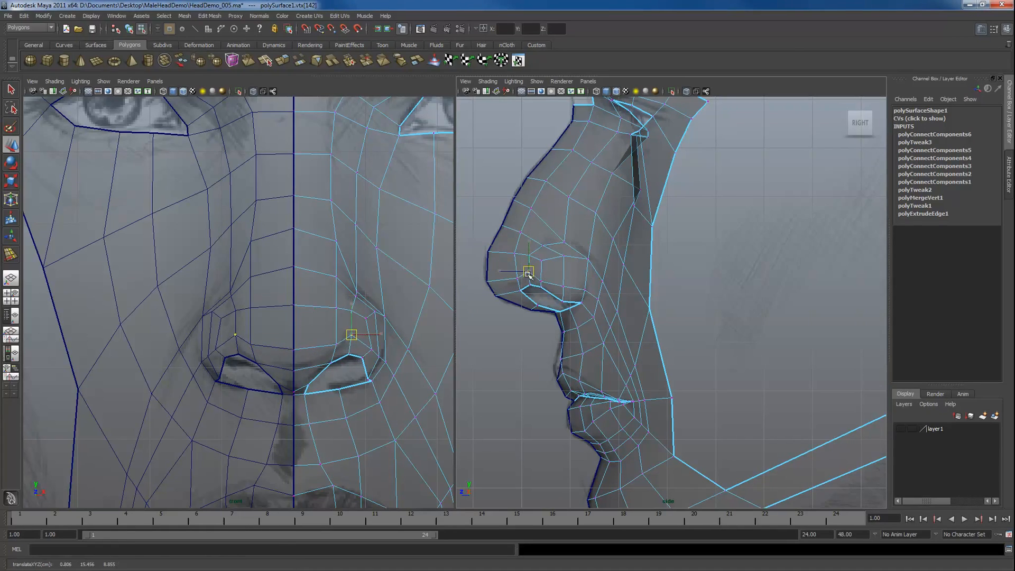
left_click(563, 286)
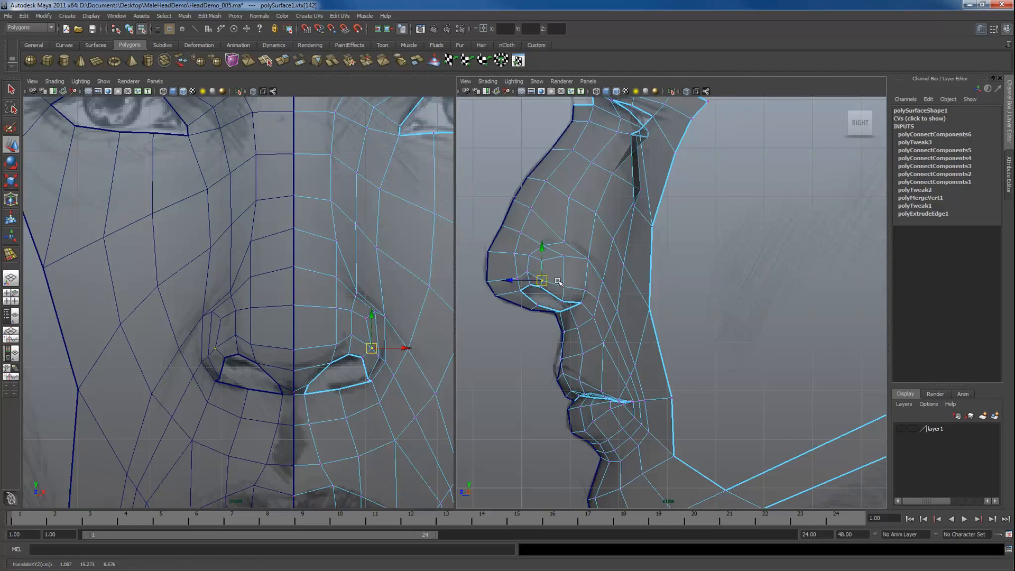
left_click_drag(565, 286, 567, 290)
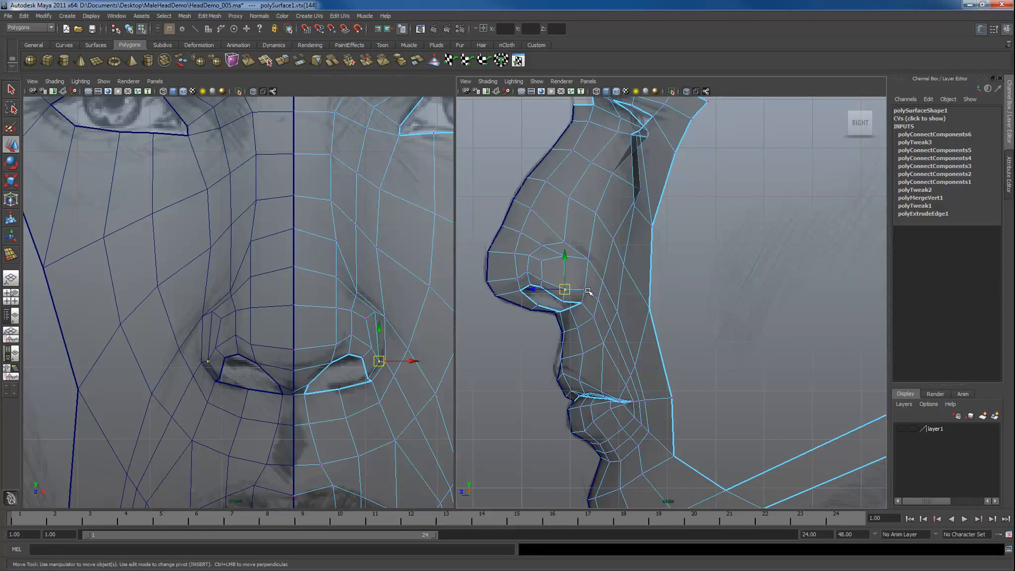
left_click(589, 293)
left_click_drag(590, 294, 590, 294)
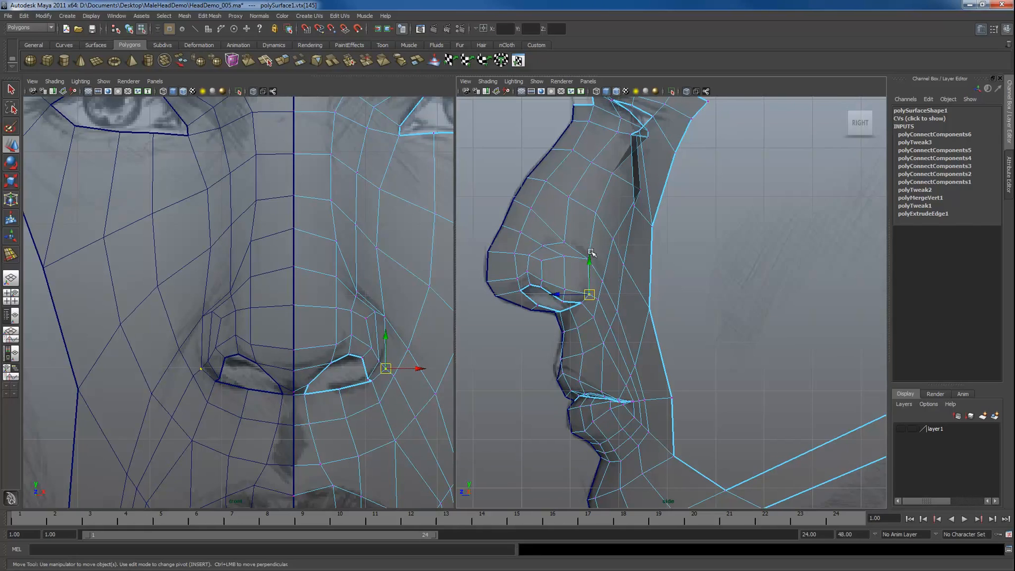
Move the outer nose wing vertices inward in the front view and adjust the crease vertices above the wing.
left_click_drag(581, 282, 590, 310)
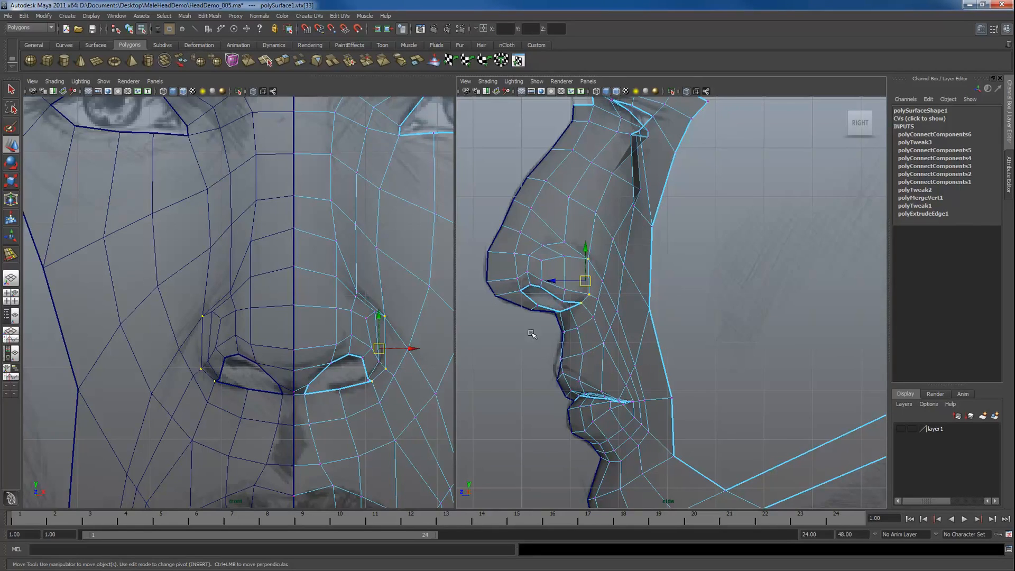
left_click_drag(404, 348, 397, 349)
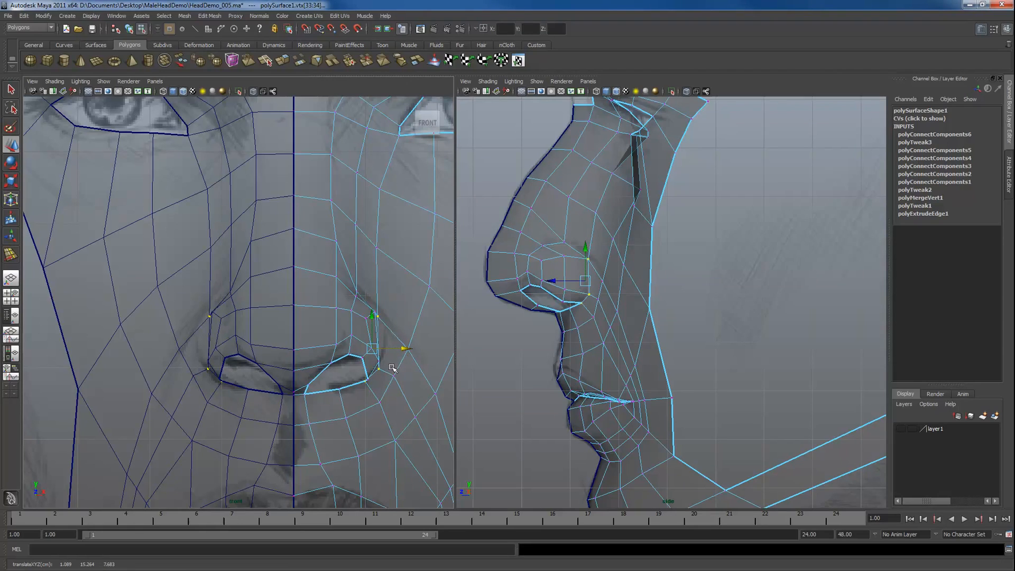
left_click(565, 289)
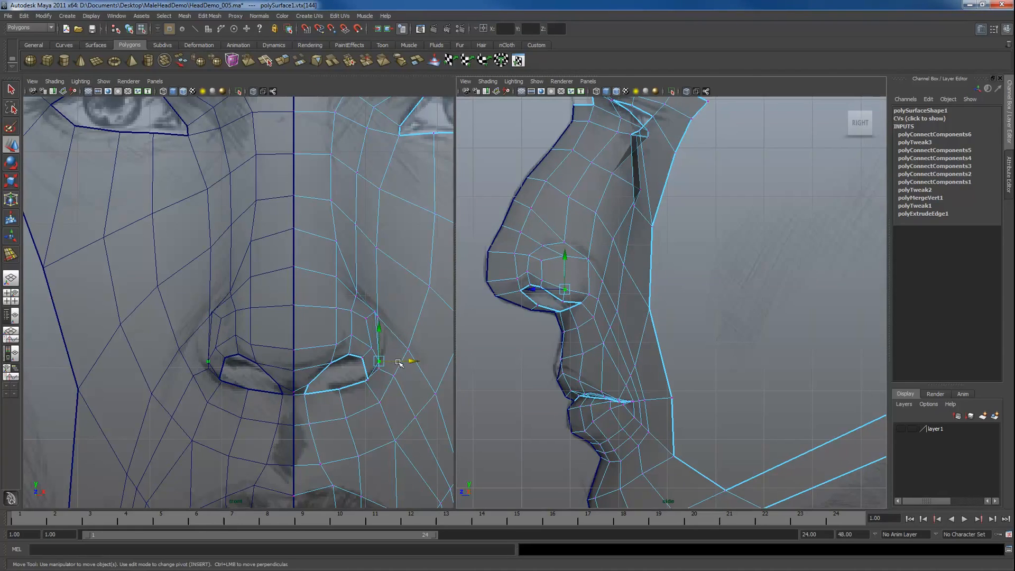
left_click_drag(397, 361, 400, 360)
left_click(377, 313)
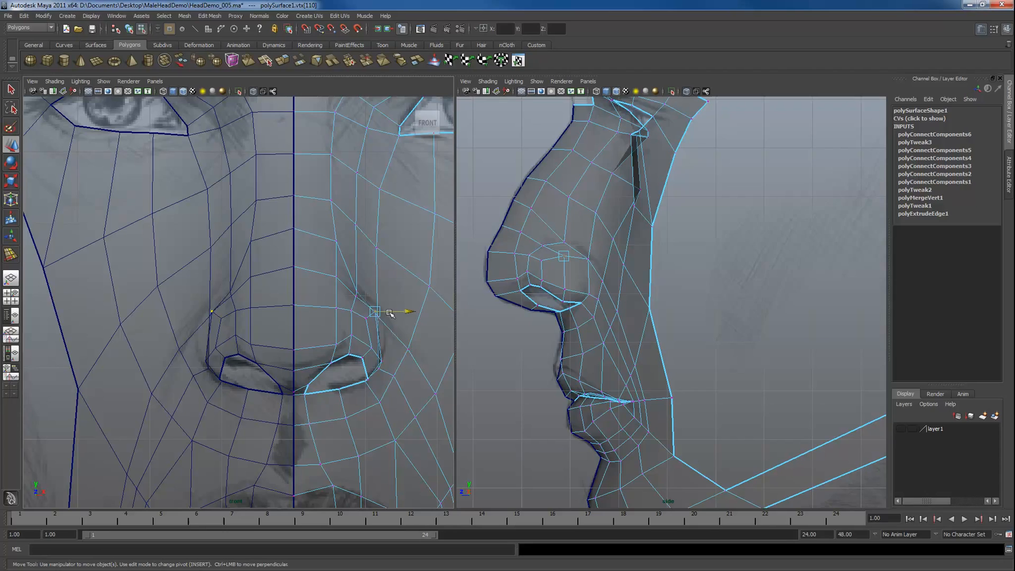
left_click(353, 294)
left_click_drag(353, 294, 356, 297)
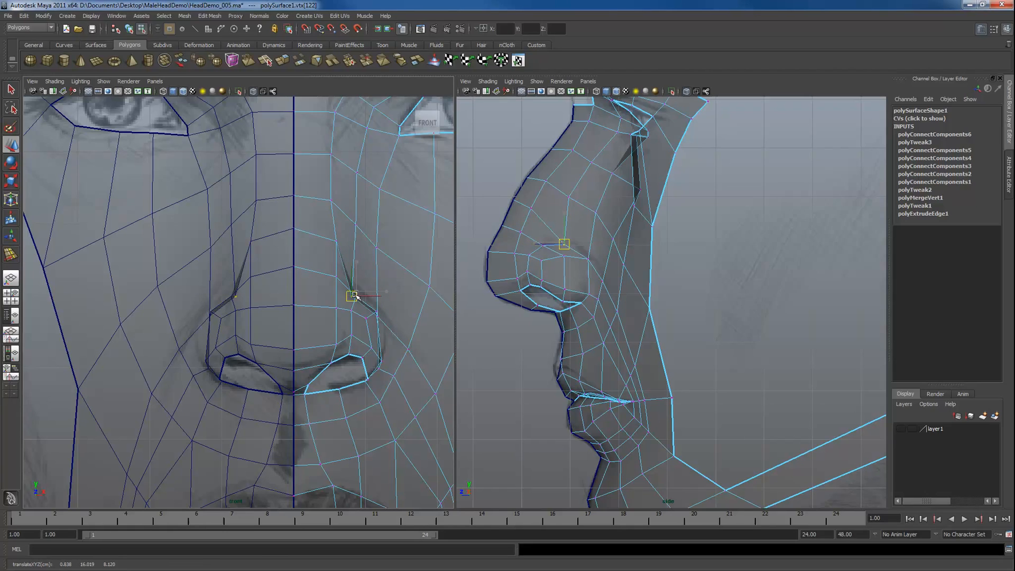
Lower the front chin vertices and the row between chin and lower lip in the side view to spread the loops.
scroll(355, 296, "down", 5)
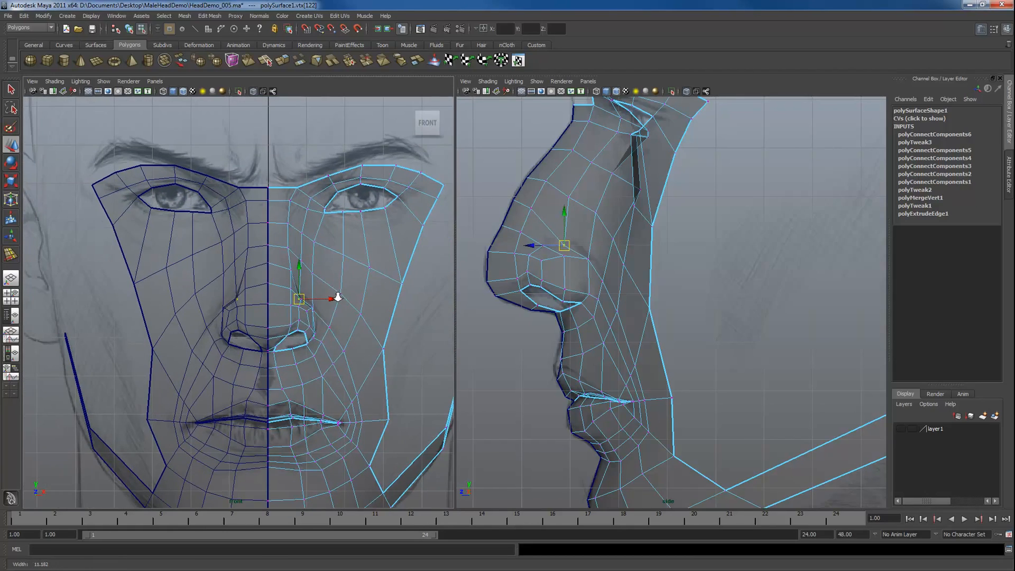
middle_click_drag(340, 313, 336, 254, "alt")
scroll(279, 370, "up", 1)
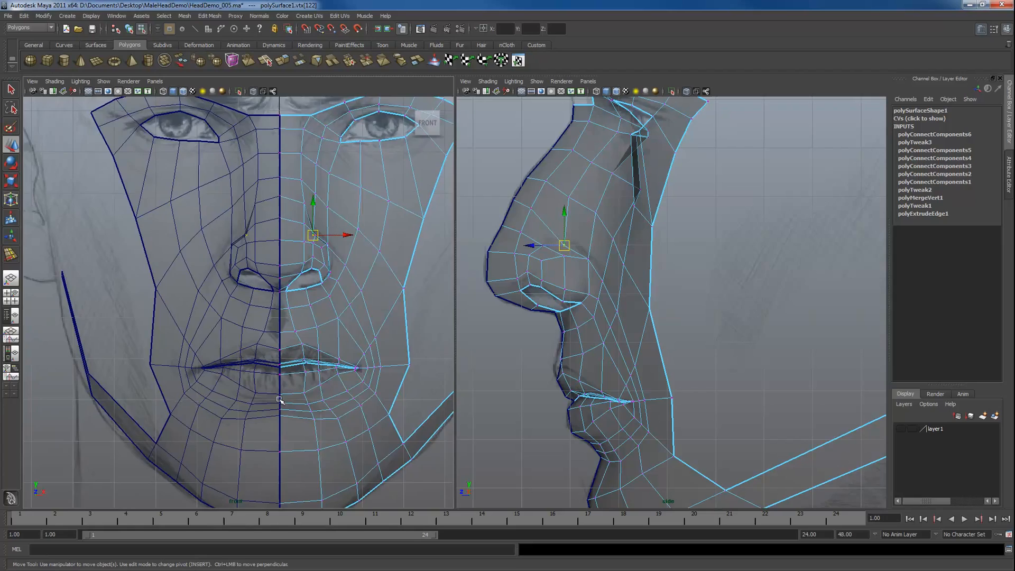
middle_click_drag(281, 400, 283, 348, "alt")
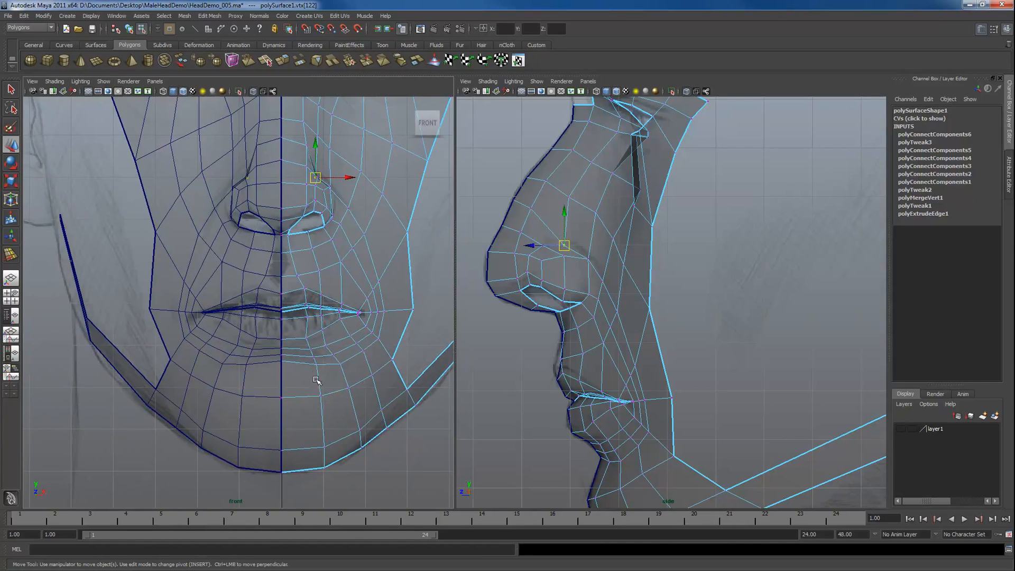
middle_click_drag(660, 431, 657, 346, "alt")
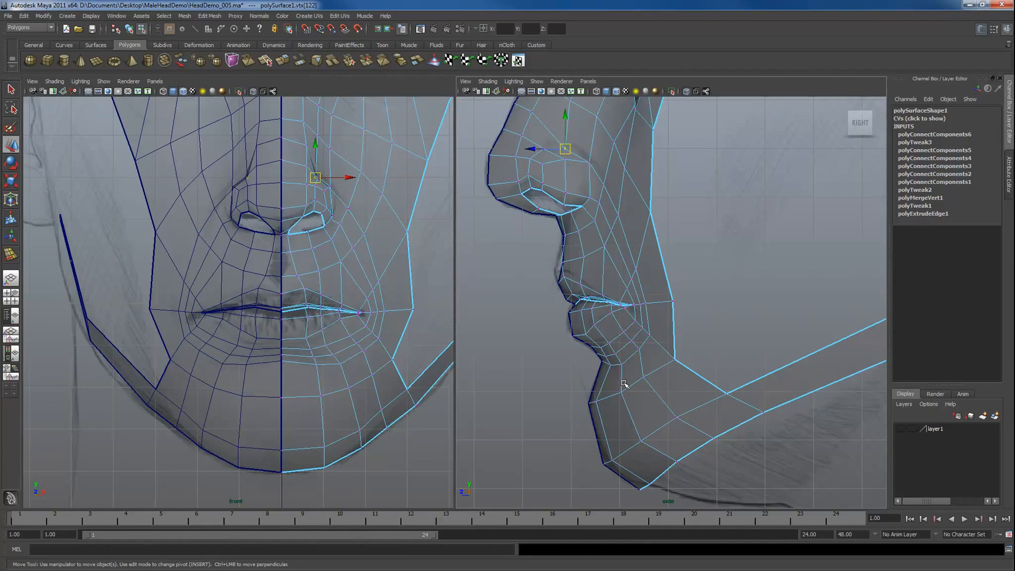
left_click_drag(586, 420, 606, 410)
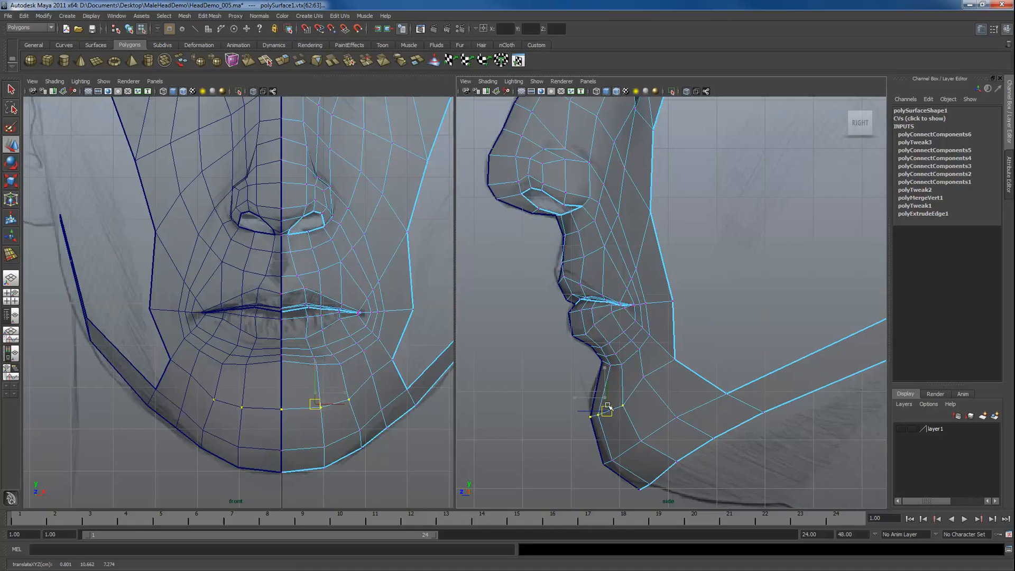
left_click(647, 381)
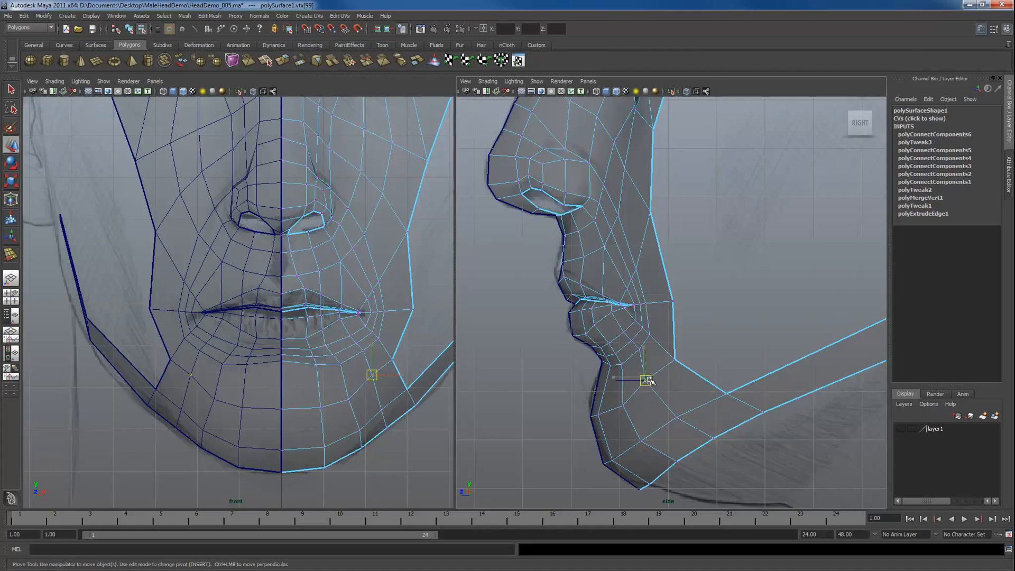
left_click(601, 361)
left_click_drag(602, 361, 616, 388)
left_click(619, 371)
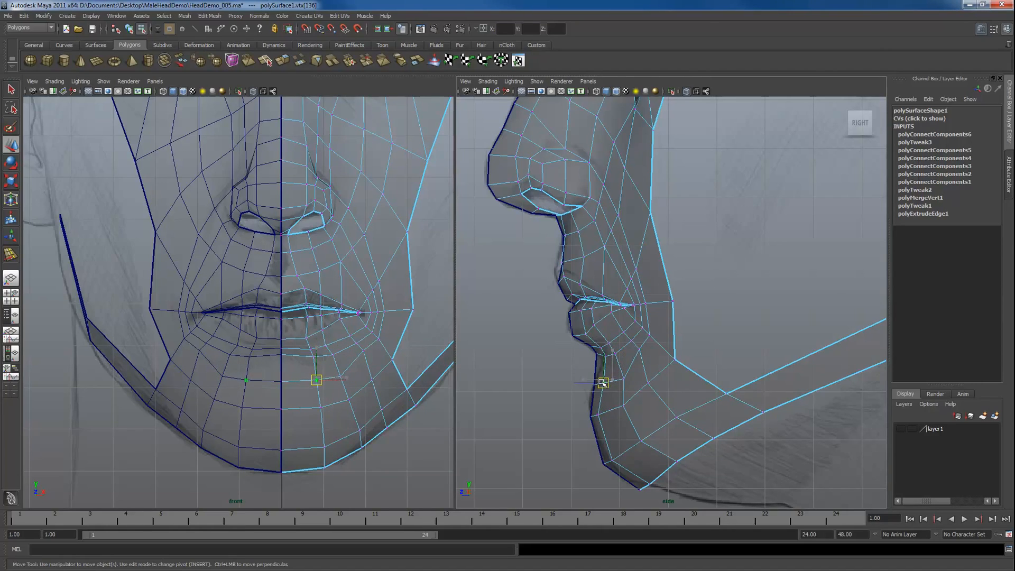
Reposition the outer mouth loop vertices from below the lower lip around to the mouth corner in the side view.
left_click(605, 357)
left_click_drag(592, 356, 648, 364)
left_click(640, 350)
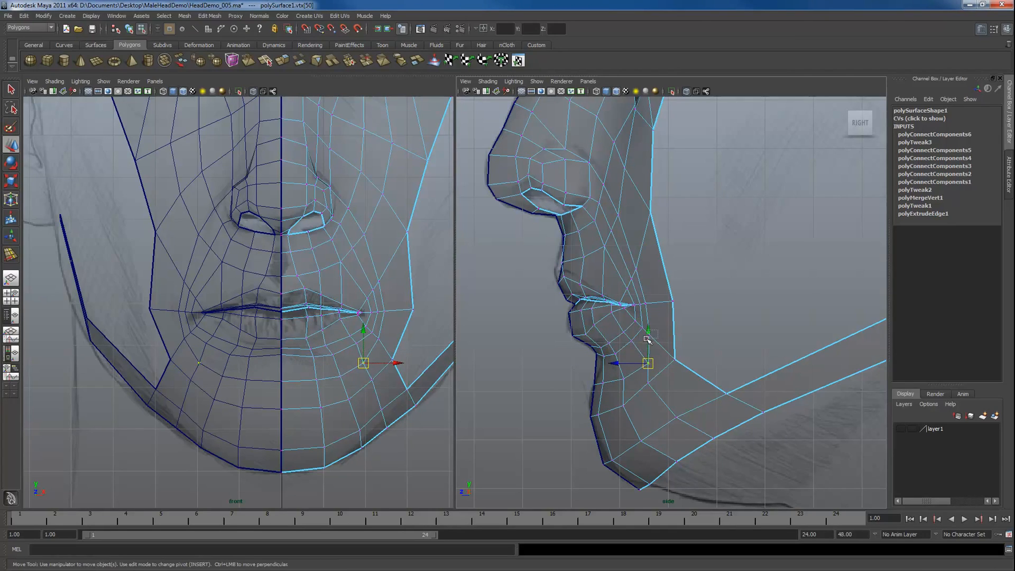
left_click(653, 339)
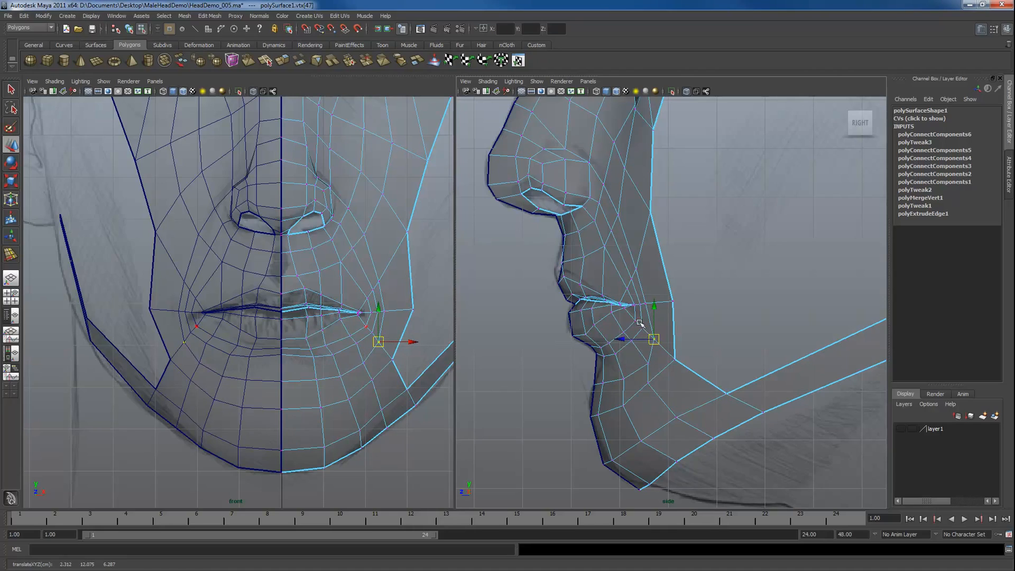
left_click(645, 303)
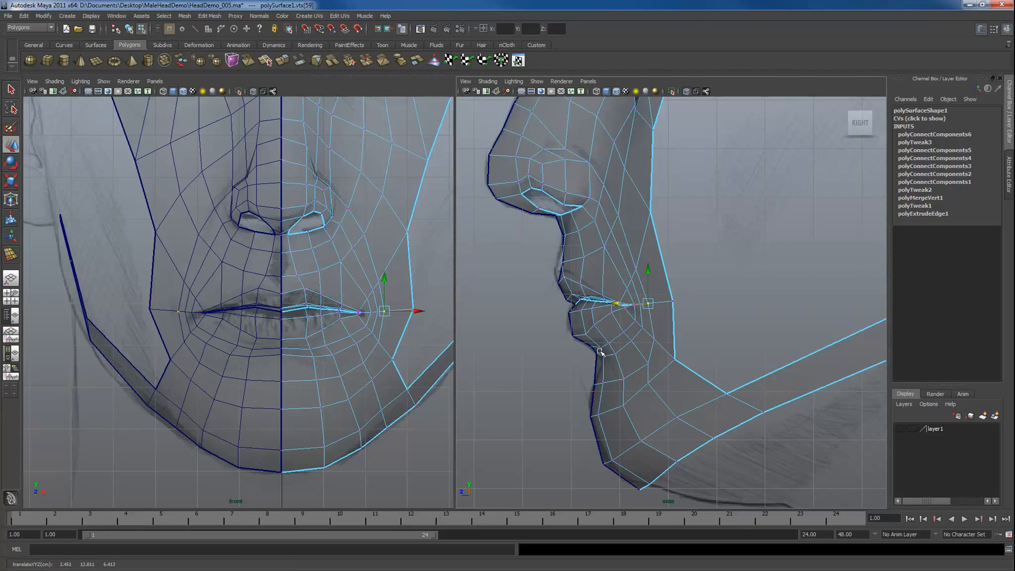
left_click_drag(599, 353, 612, 361)
left_click_drag(616, 355, 608, 362)
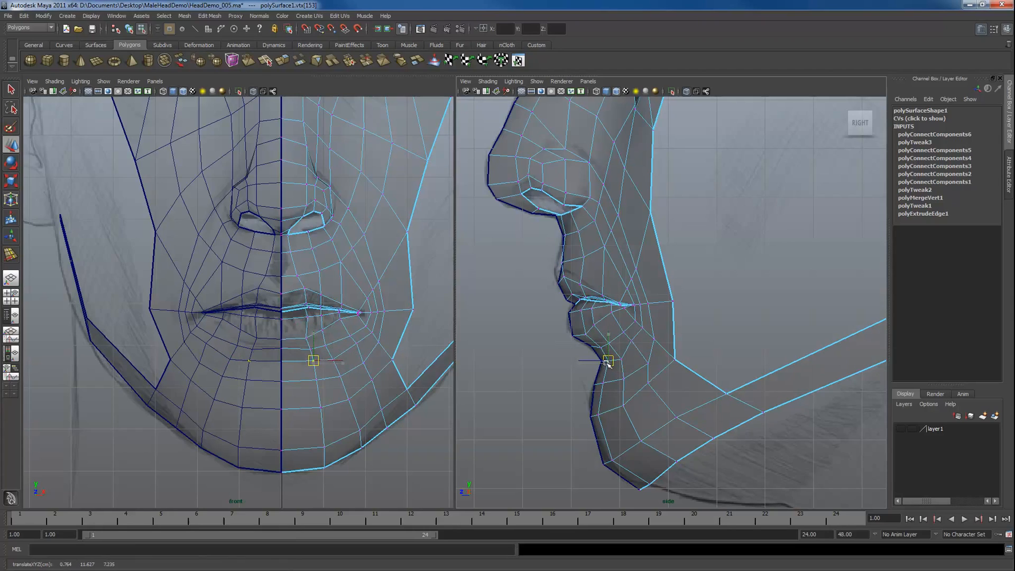
left_click(635, 347)
Move the side chin vertices down and back toward the jawline in the side view.
left_click_drag(655, 376, 641, 394)
left_click_drag(648, 383, 679, 417)
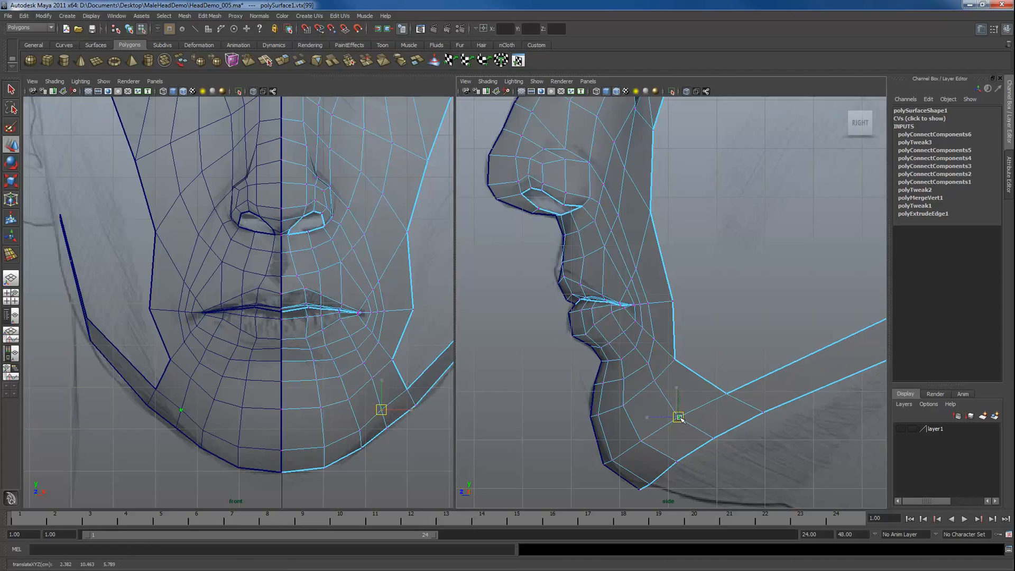
left_click(642, 442)
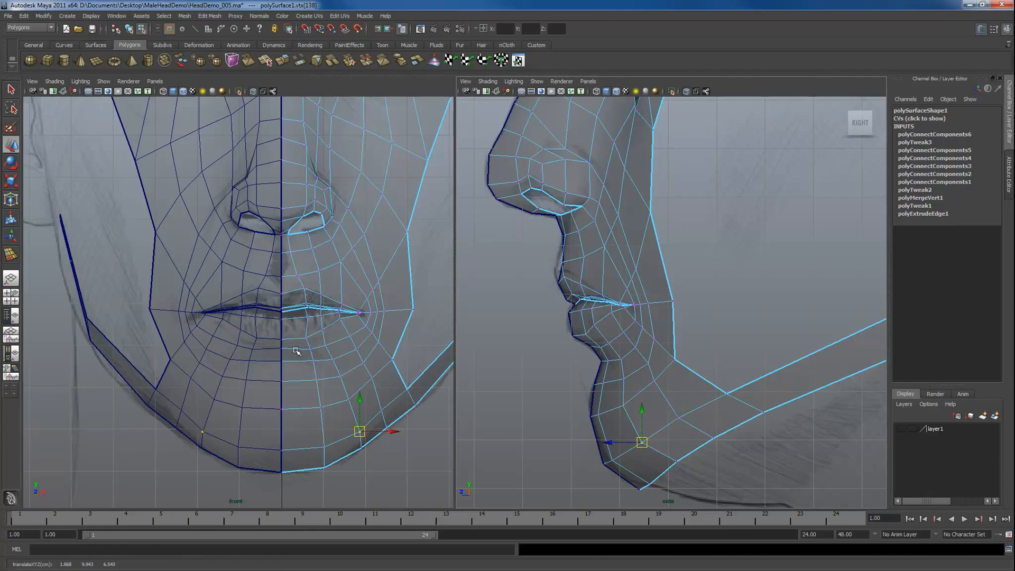
Move the two vertices just below the lower lip, beside the centre line, inward and slightly down in the front view.
left_click(281, 362)
left_click(313, 361)
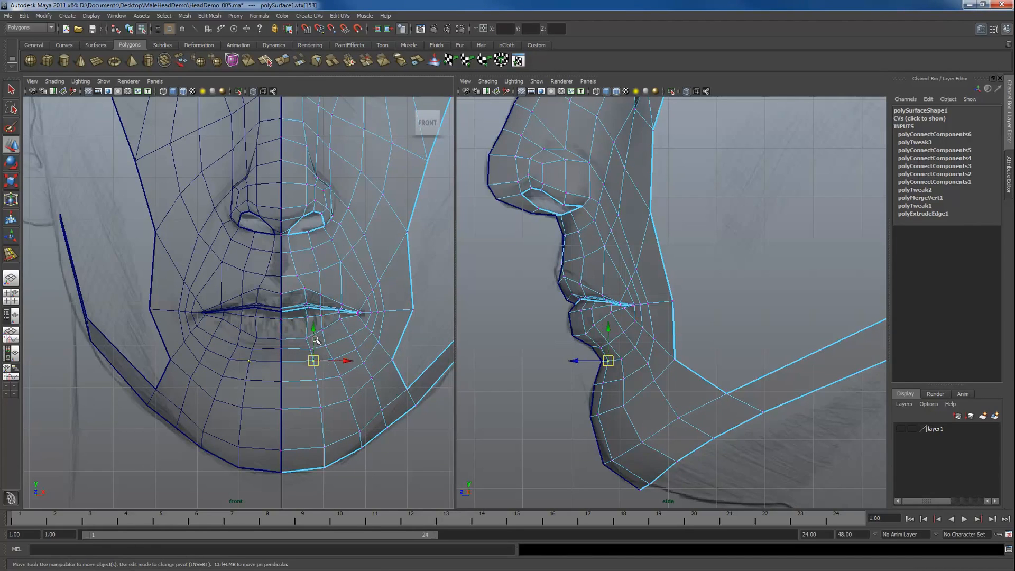
left_click(316, 340)
left_click(311, 354)
left_click(332, 354)
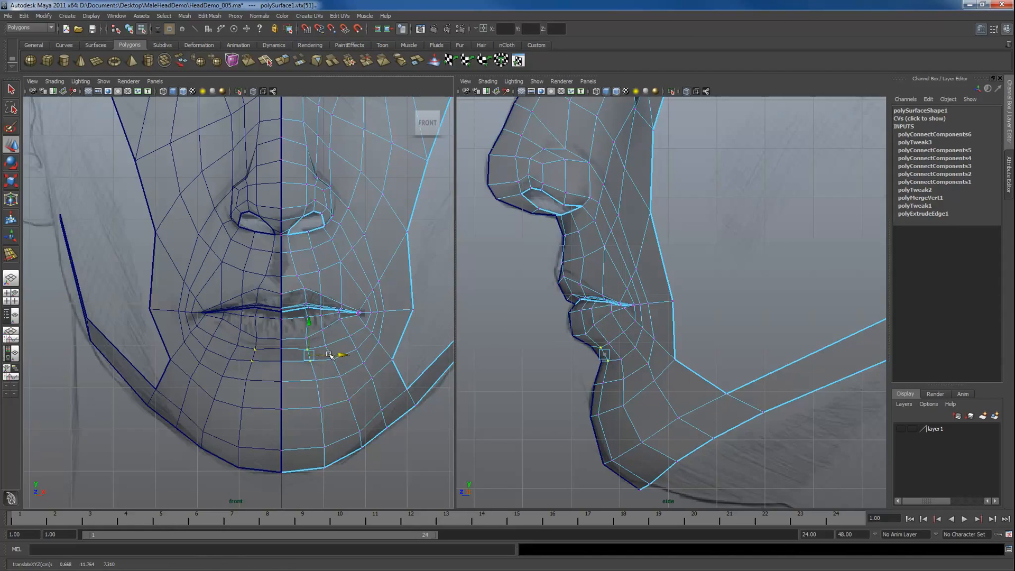
left_click_drag(312, 323, 311, 324)
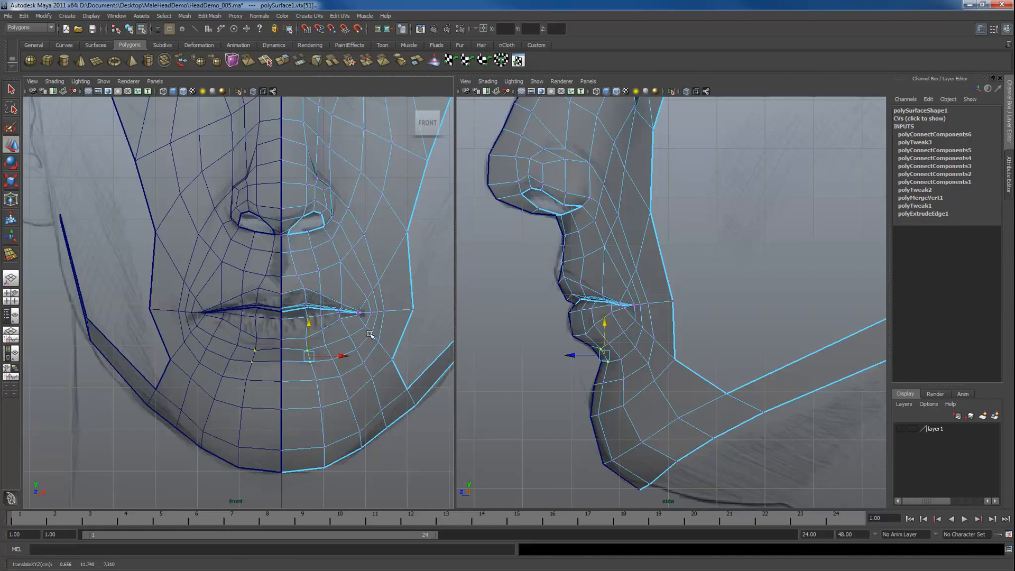
Turn off X-Ray display in the perspective and front view pane so the face mesh appears solid.
scroll(344, 308, "down", 5)
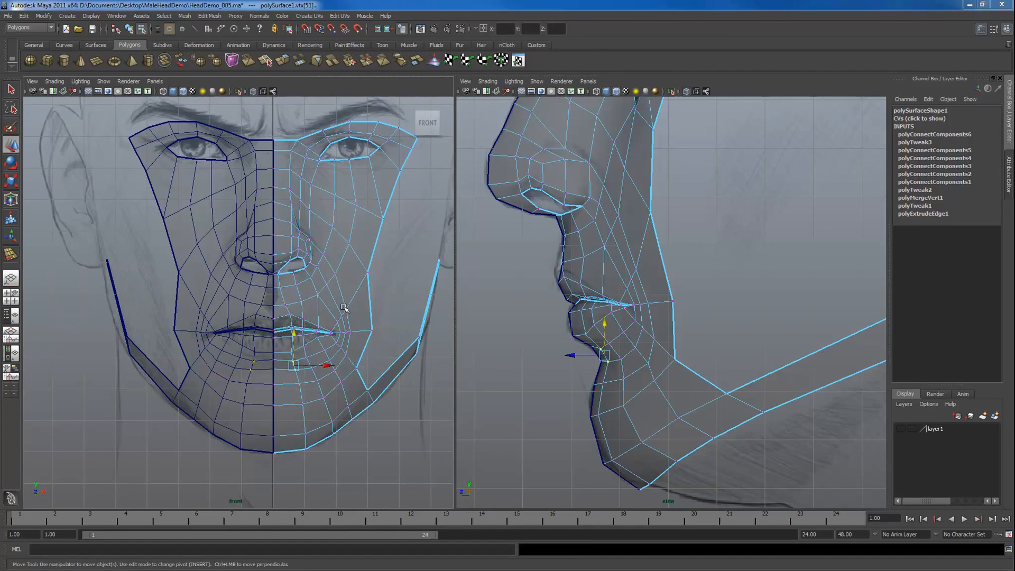
key("space")
left_click_drag(344, 309, 332, 283)
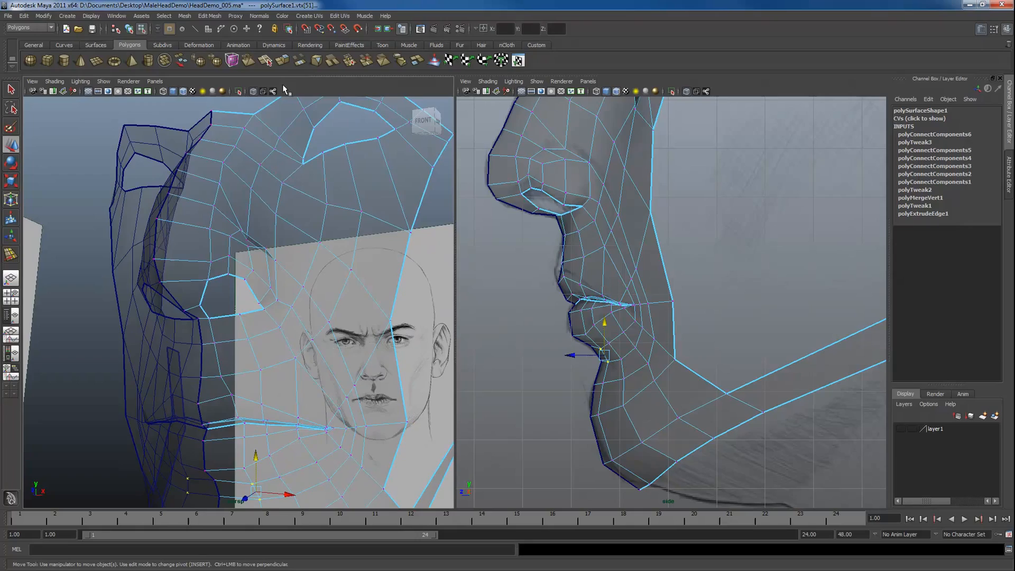
left_click(253, 91)
right_click_drag(286, 344, 239, 324, "alt")
mouse_move(239, 324)
left_mouse_down("alt")
mouse_move(257, 319)
mouse_move(264, 332)
mouse_move(281, 322)
mouse_move(261, 319)
mouse_move(275, 313)
mouse_move(276, 349)
left_mouse_up("alt")
key("space")
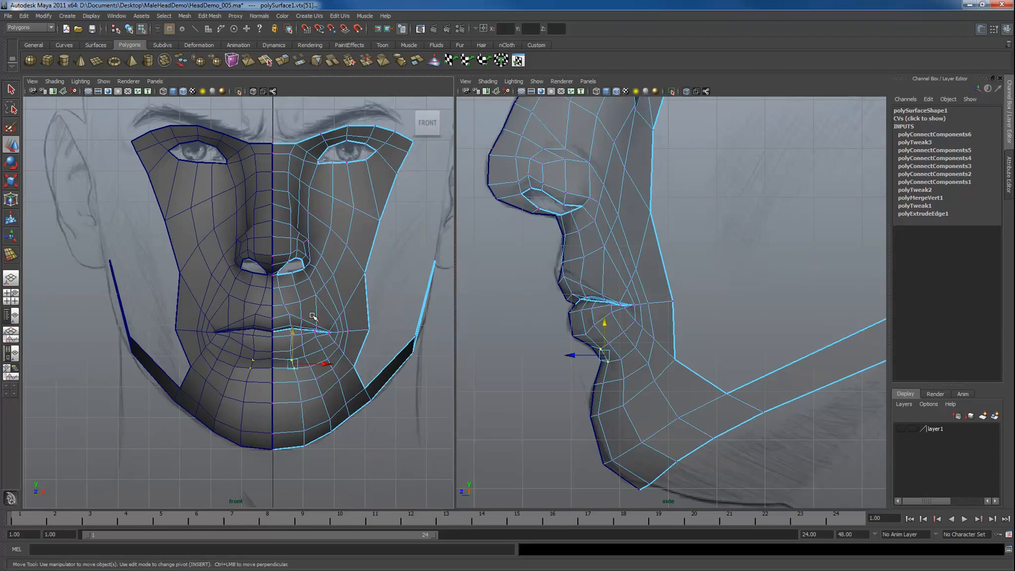
middle_click_drag(313, 316, 309, 335, "alt")
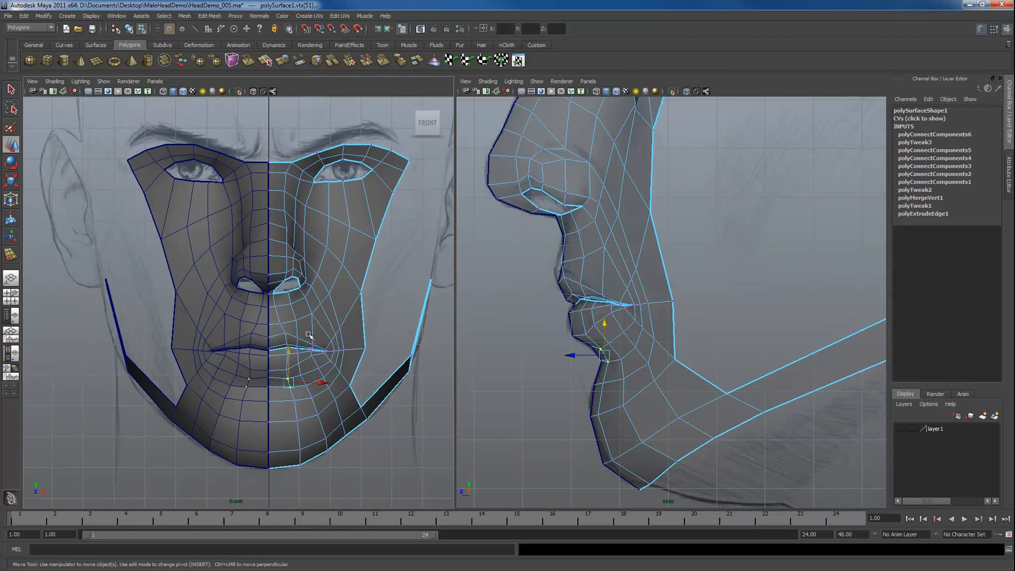
Reposition the vertices on the nostril's lower rim, wing and rear corner in the front and side views.
left_click(287, 291)
left_click_drag(286, 275, 286, 274)
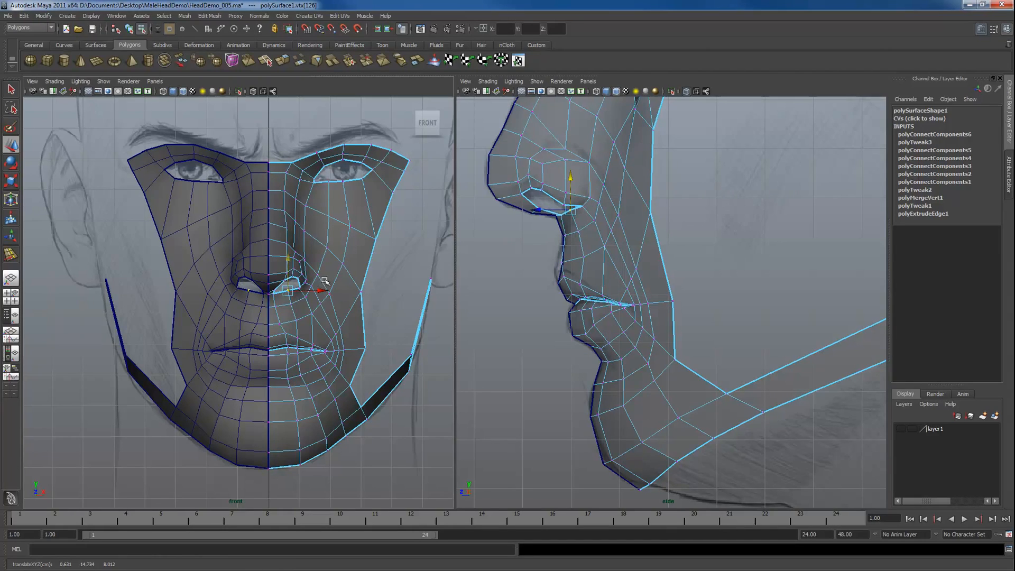
left_click(591, 196)
left_click_drag(590, 199, 591, 193)
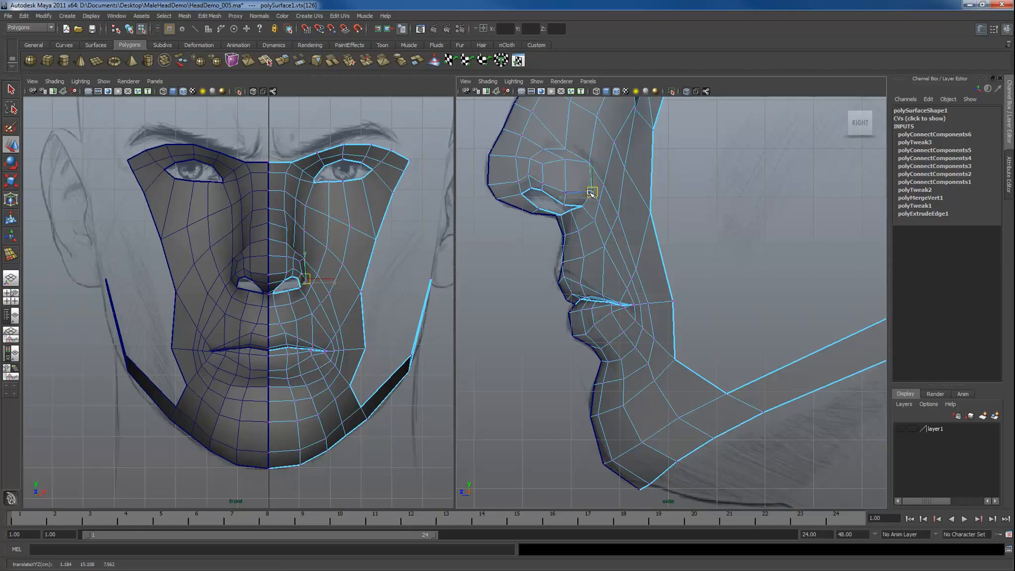
left_click(580, 206)
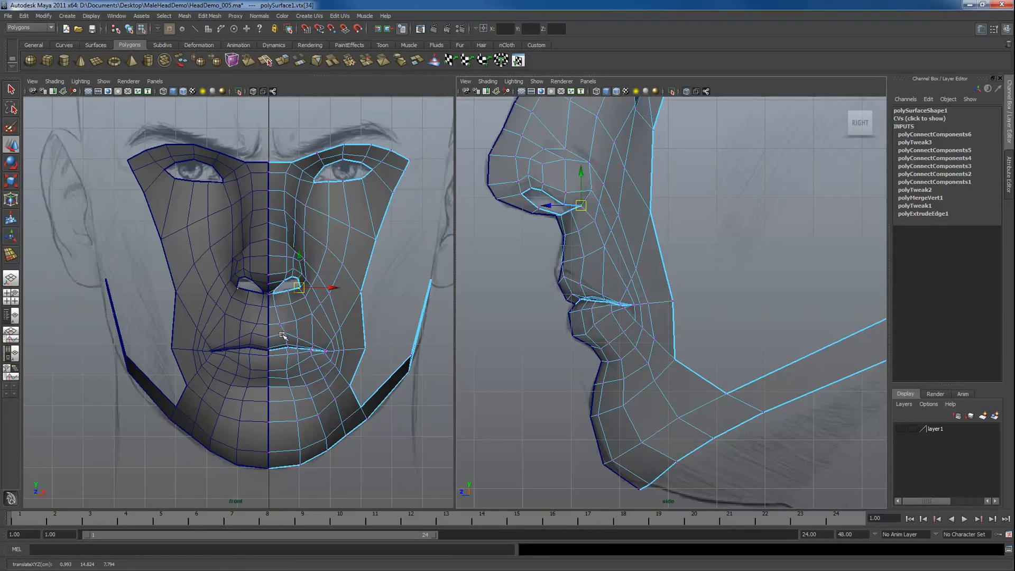
Shift the edge just outside the mouth corner slightly forward in depth in the perspective view.
key("F8")
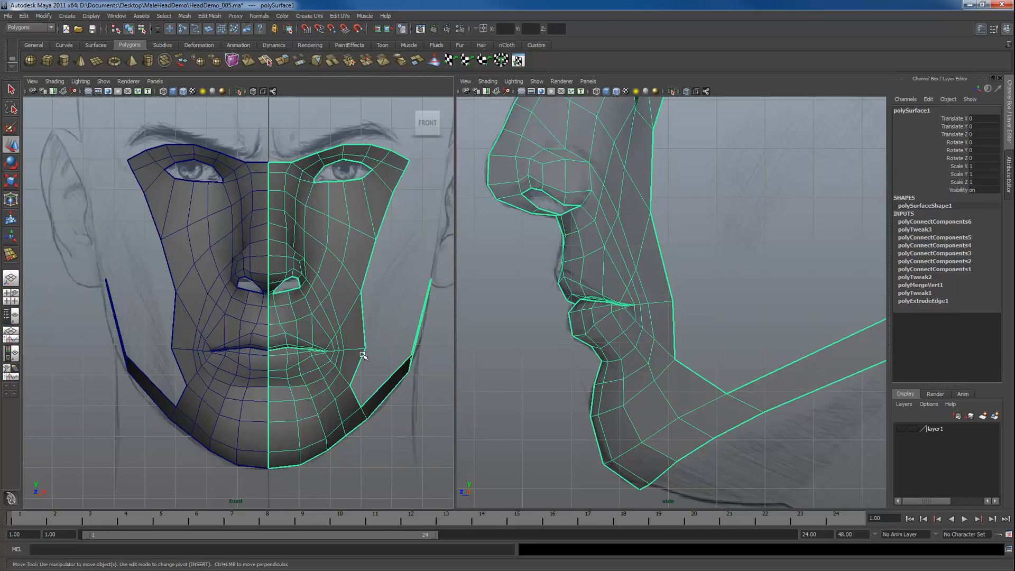
key("space")
left_click_drag(339, 324, 317, 371)
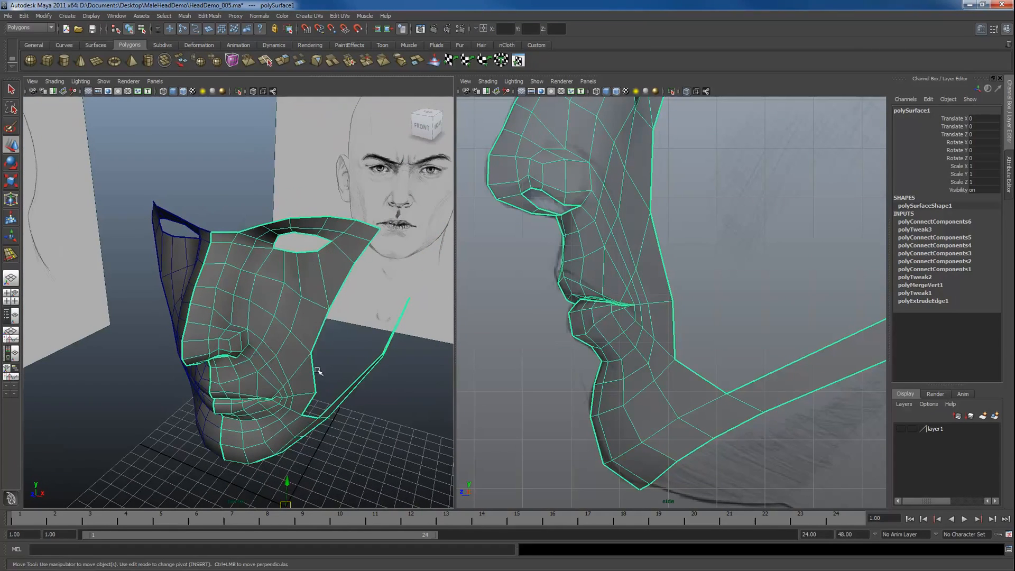
key("F10")
left_click(292, 397)
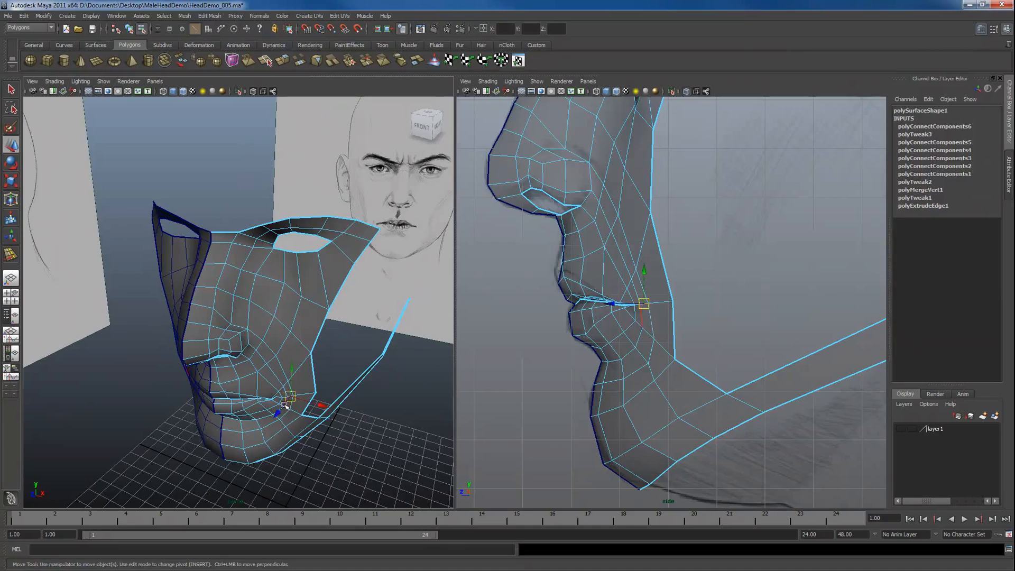
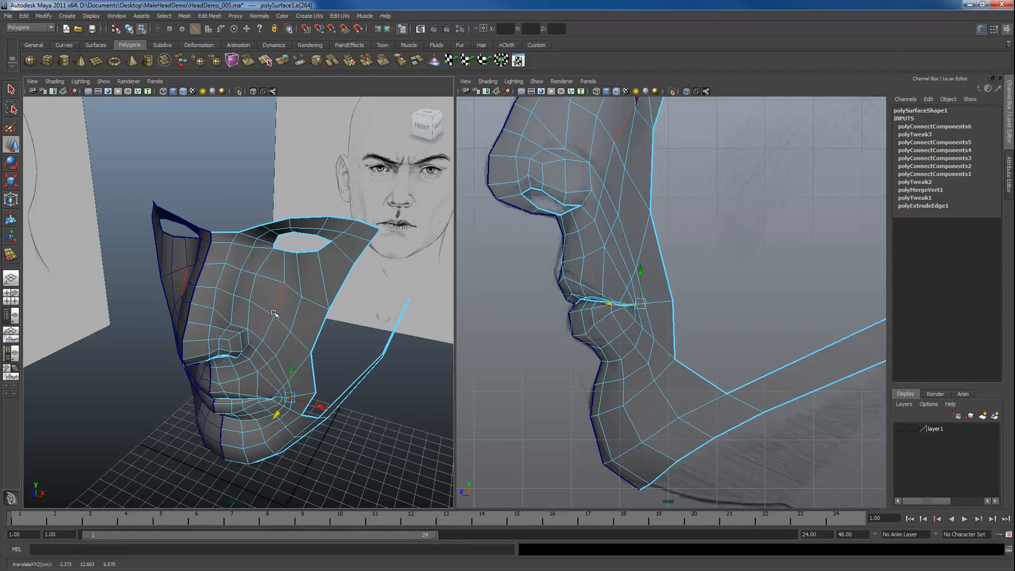
left_click_drag(274, 313, 291, 281, "alt")
key("space")
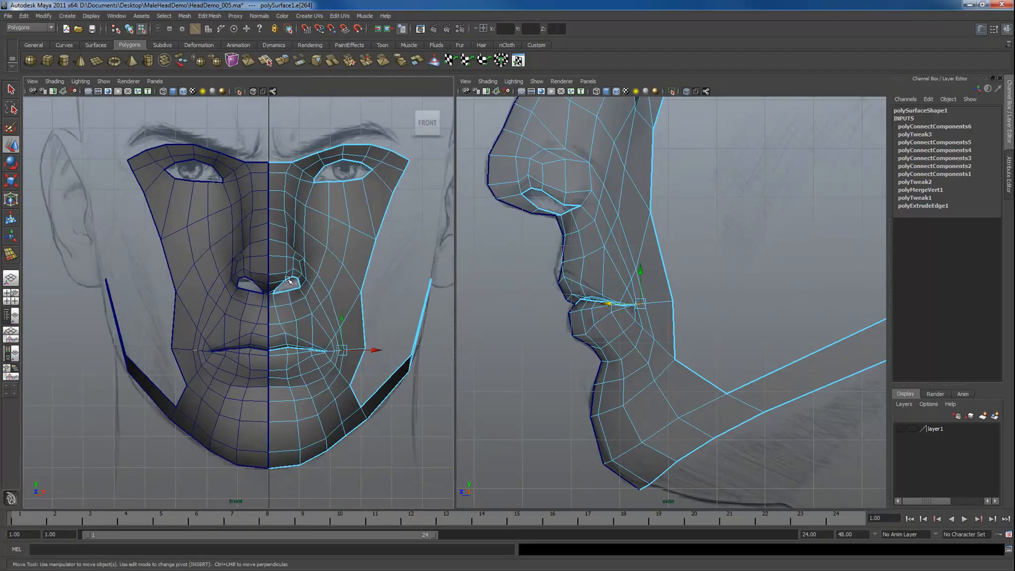
Connect the edges beside the face's centre line to add a vertical edge loop down the nose, lips and chin.
middle_click_drag(289, 281, 282, 305, "alt")
mouse_move(282, 305)
right_mouse_down("alt")
mouse_move(267, 297)
mouse_move(290, 308)
right_mouse_up("alt")
key("space")
left_click_drag(355, 294, 297, 332)
left_click_drag(183, 397, 263, 352, "alt")
key("space")
left_click(275, 316)
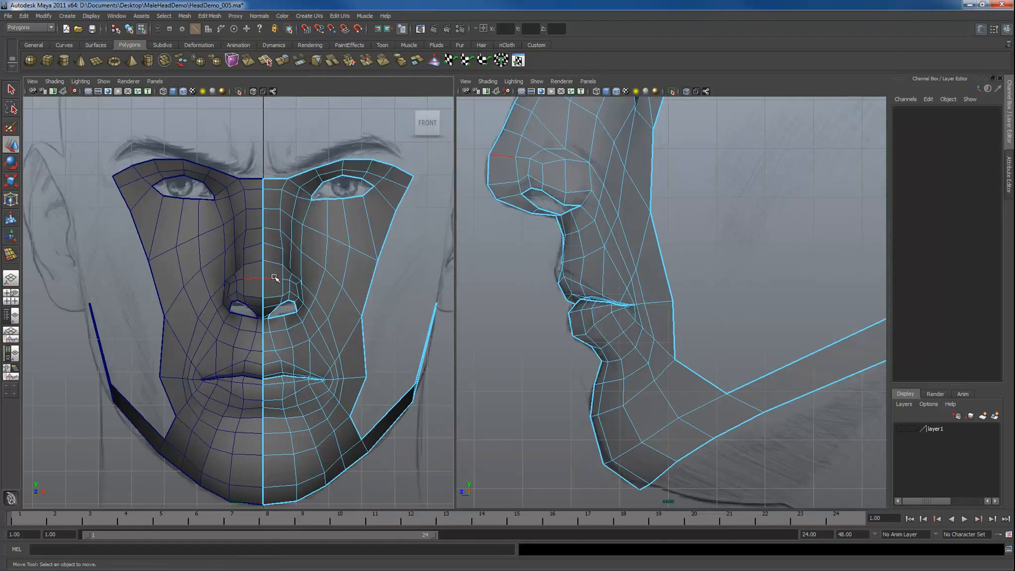
left_click(274, 278)
key("g")
left_click(275, 284)
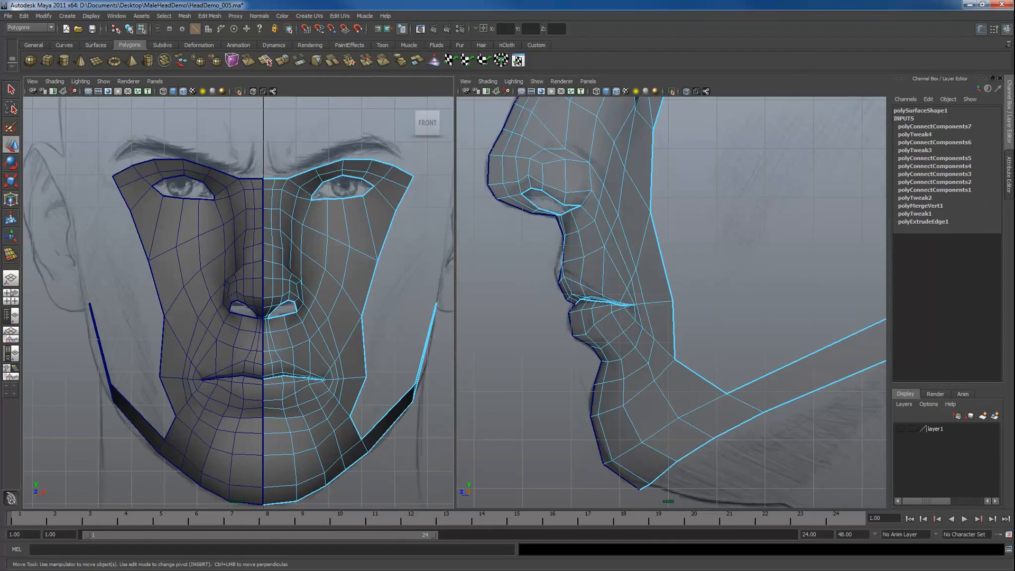
Delete the face mesh's construction history and save the scene incrementally as HeadDemo_006.ma.
key("alt+shift+d")
key("ctrl+alt+s")
key("q")
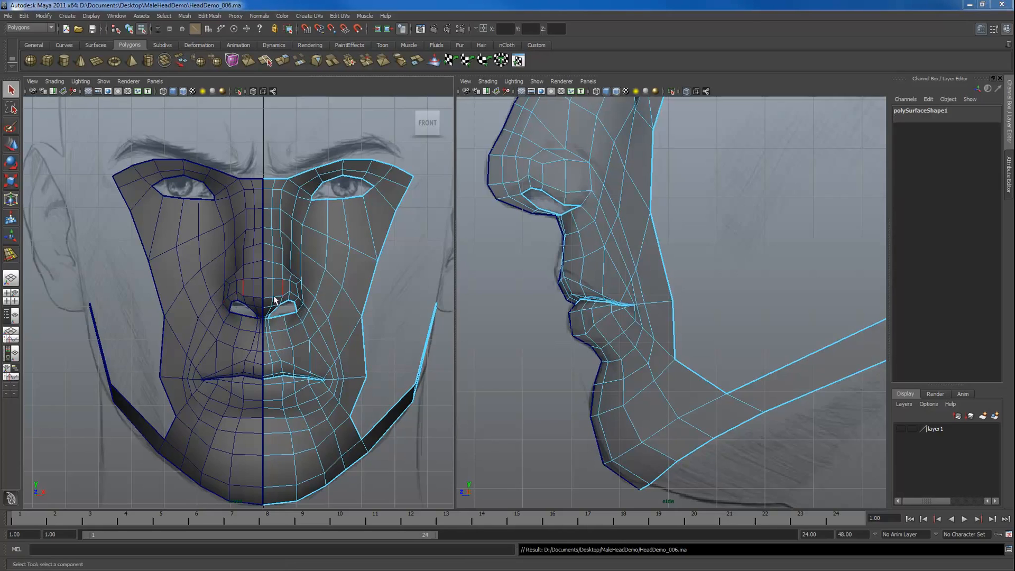
Move the new loop's edge at the nose tip slightly outward in the front view.
right_click_drag(260, 307, 355, 356, "alt")
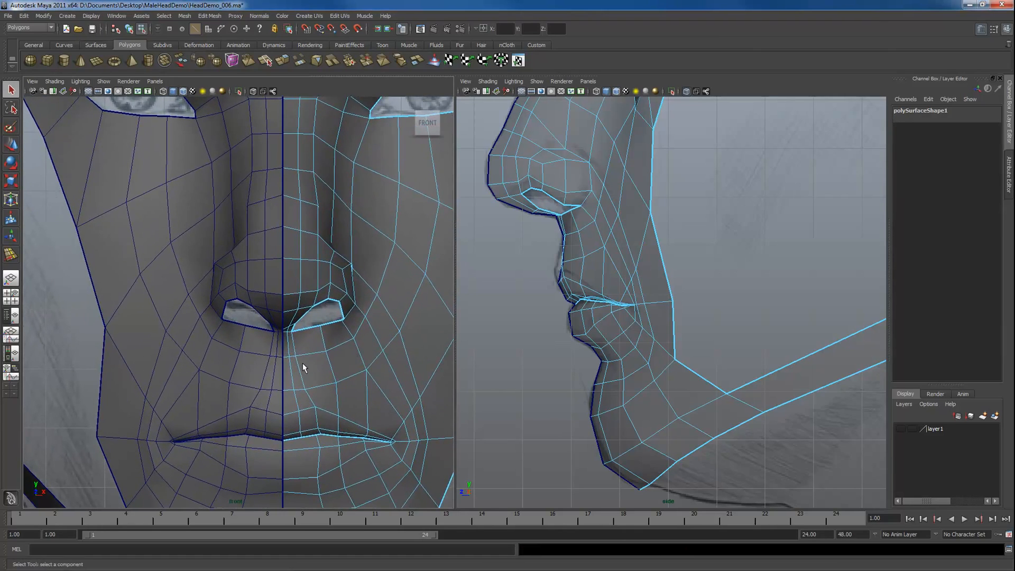
key("F9")
key("F10")
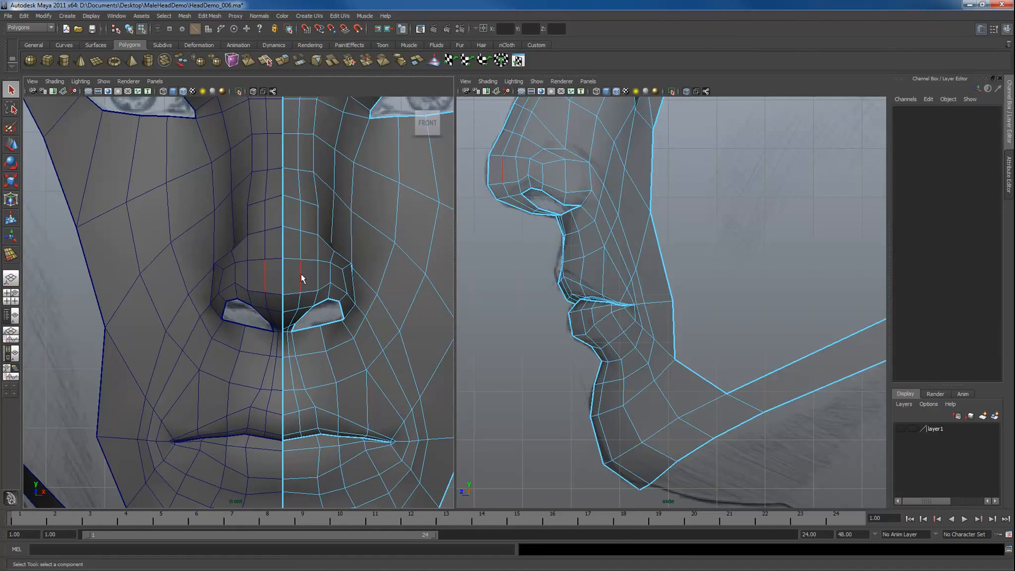
left_click(302, 274)
key("w")
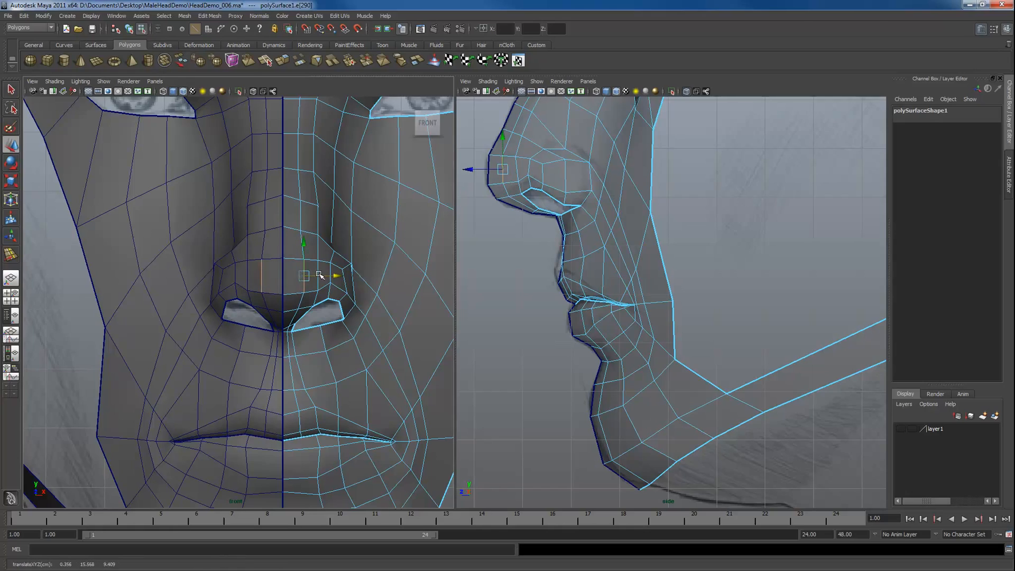
Reposition the new loop's vertices under the nose and between the nose and upper lip in the front view.
key("F9")
left_click(299, 311)
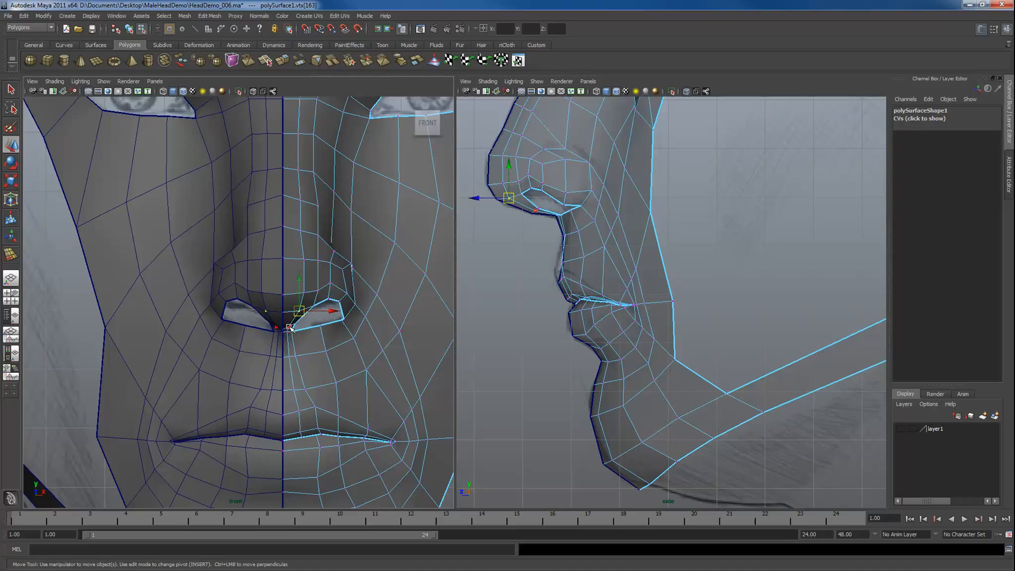
left_click(289, 329)
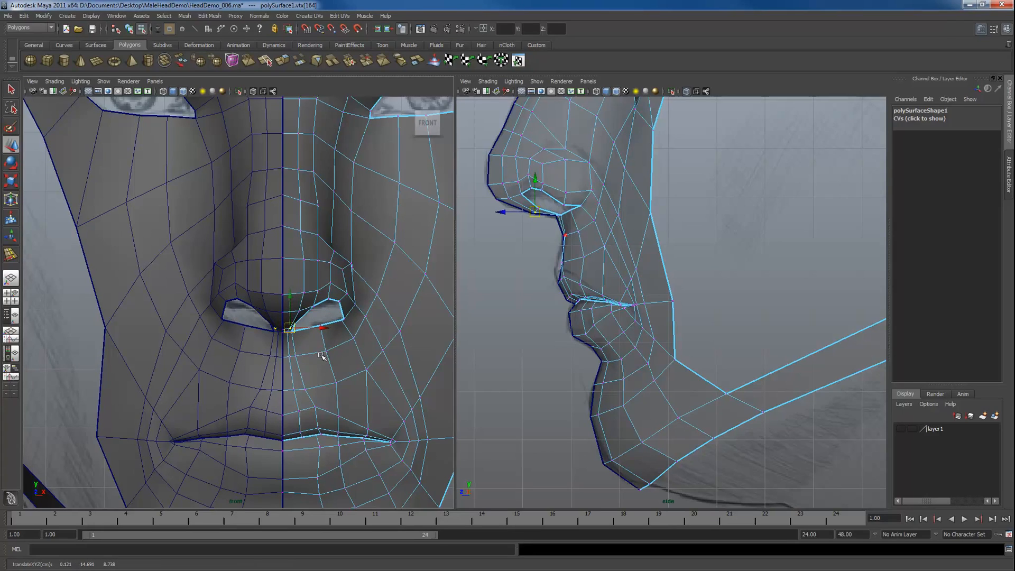
left_click(300, 413)
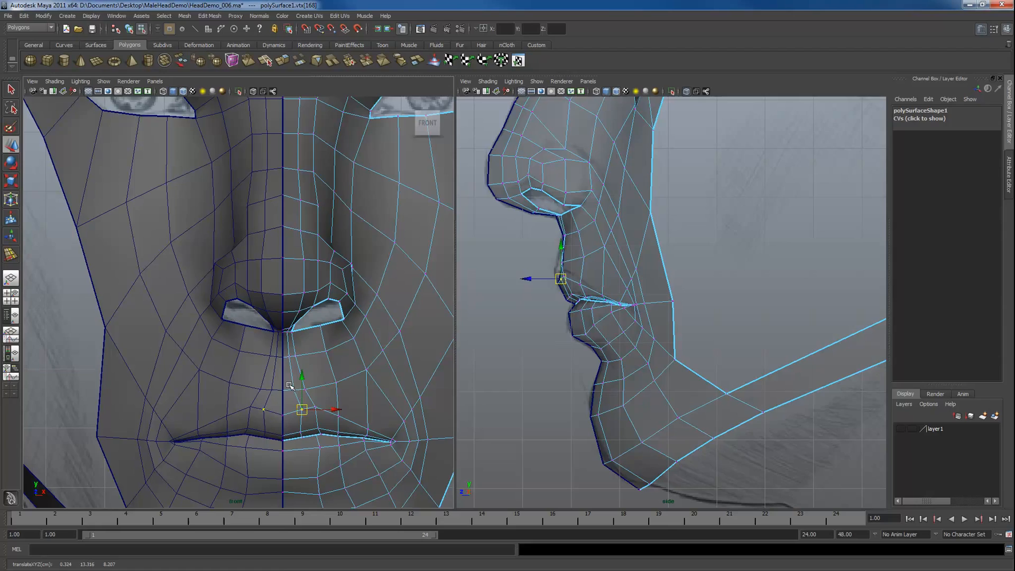
left_click_drag(302, 409, 294, 390)
Move the new loop's vertices at and just under the nose tip forward toward the profile in the side view.
middle_click_drag(529, 187, 556, 349, "alt")
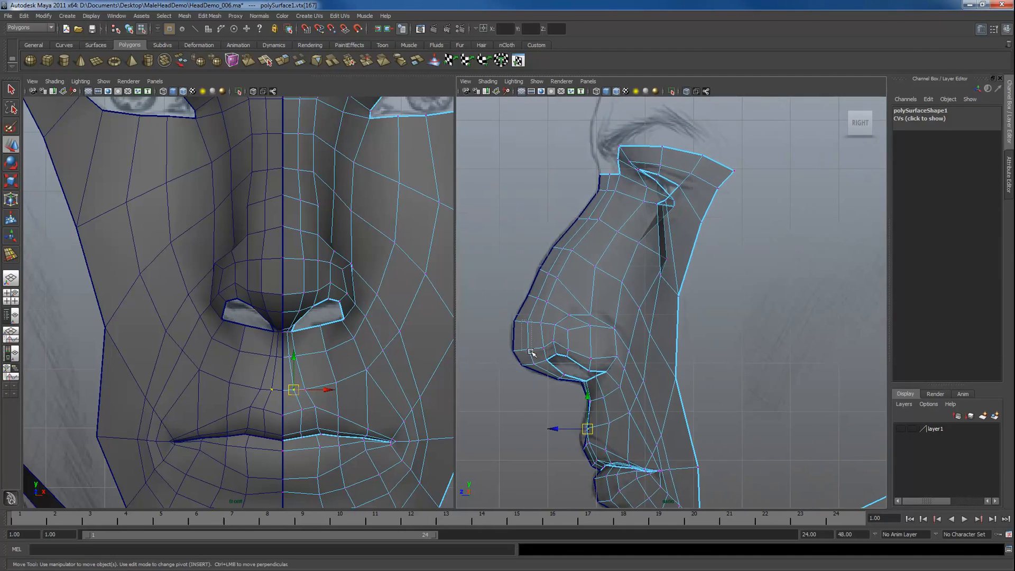
left_click_drag(531, 353, 531, 352)
left_click(508, 336)
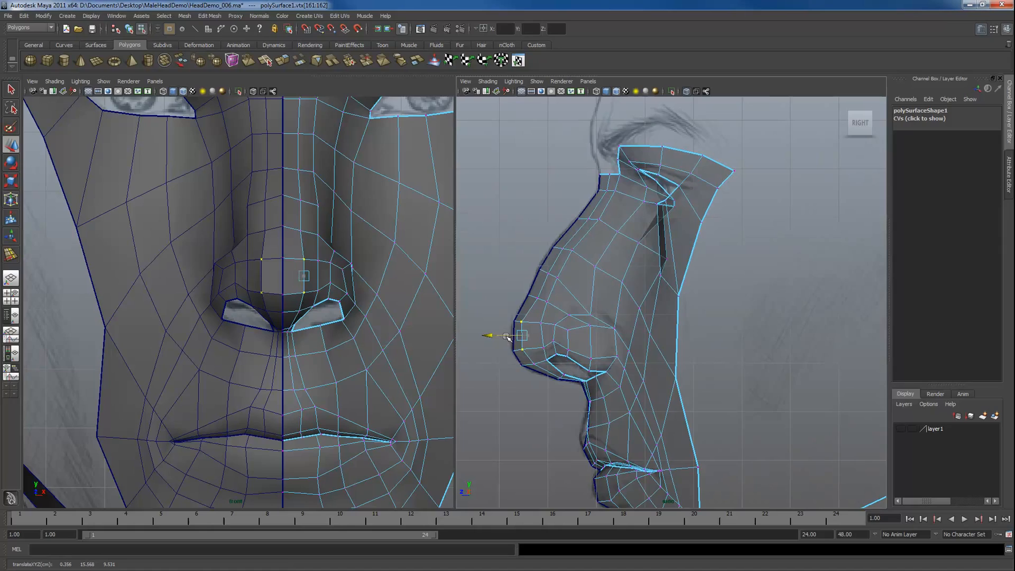
left_click(529, 365)
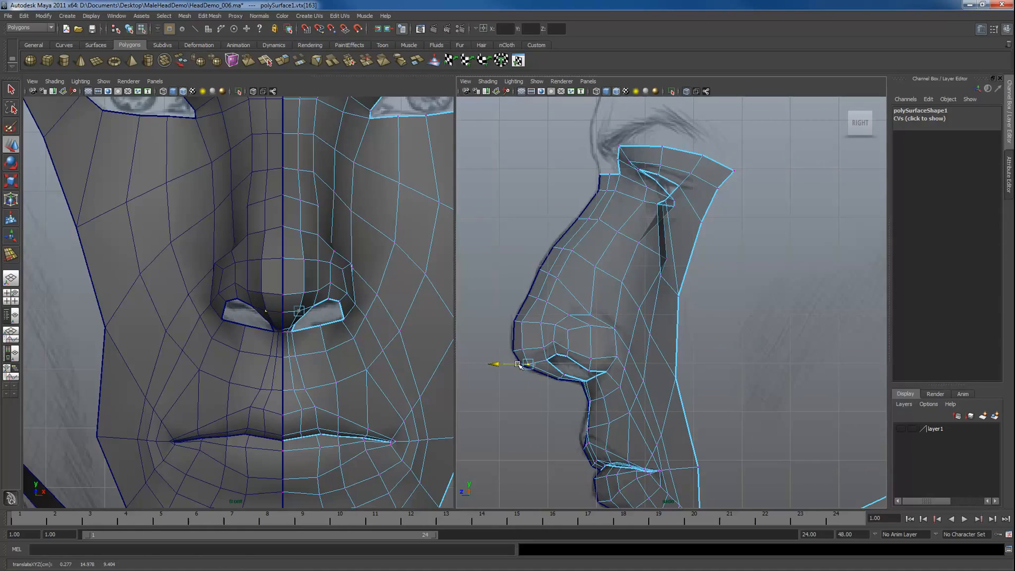
Adjust the new loop's vertices up the nose bridge to follow the profile curve in the side view.
left_click(532, 296)
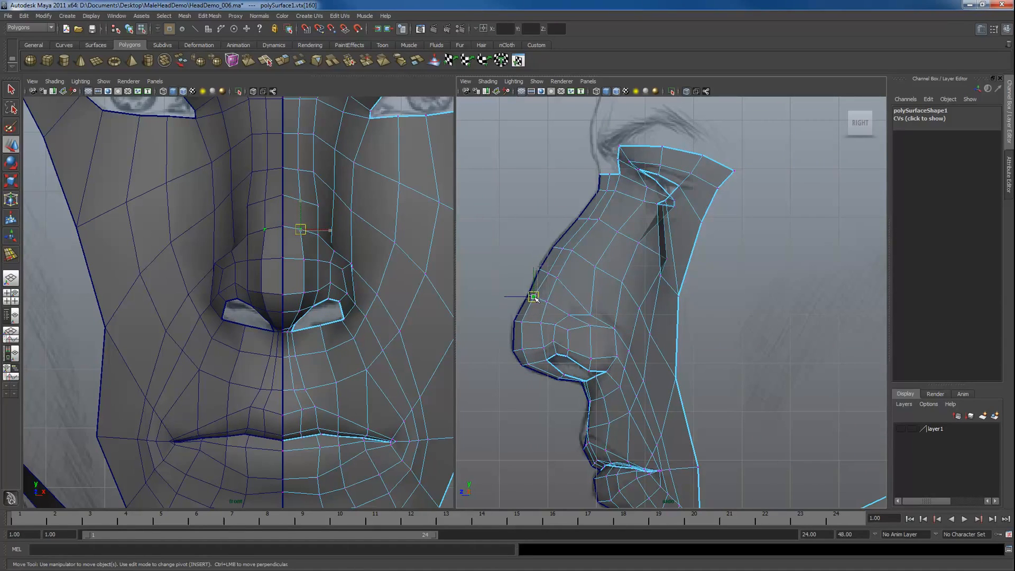
left_click(546, 272)
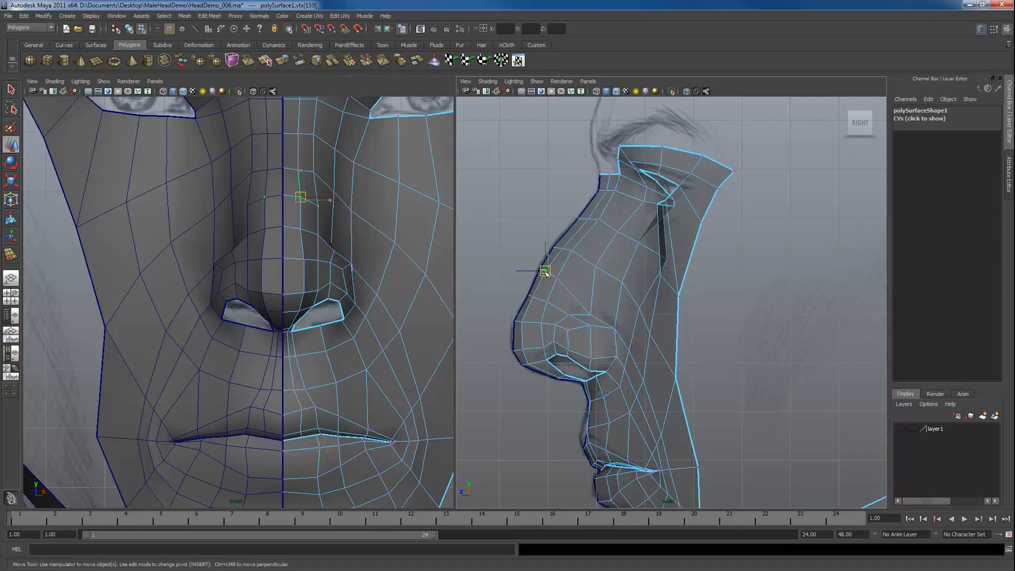
left_click(558, 249)
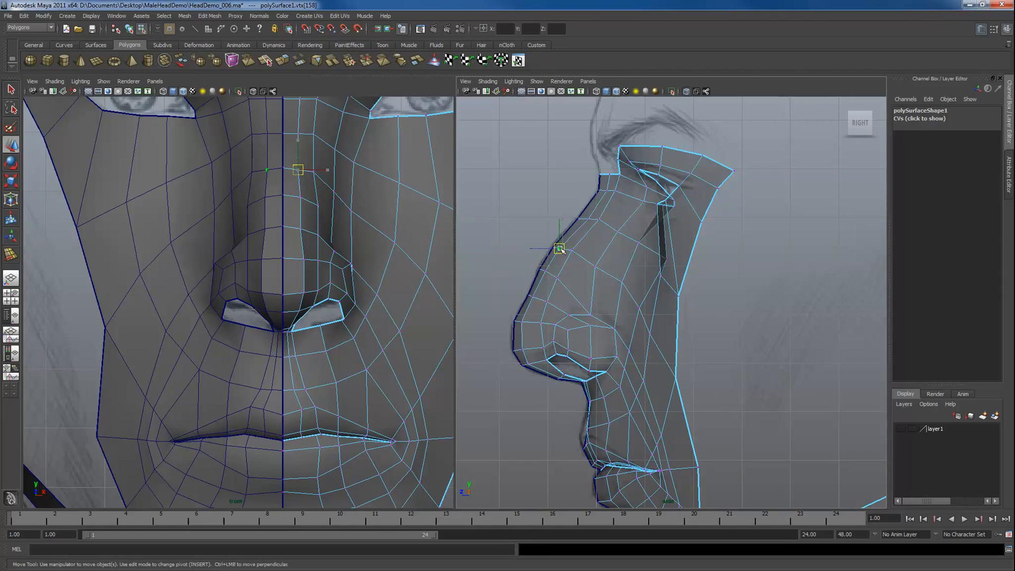
left_click(580, 221)
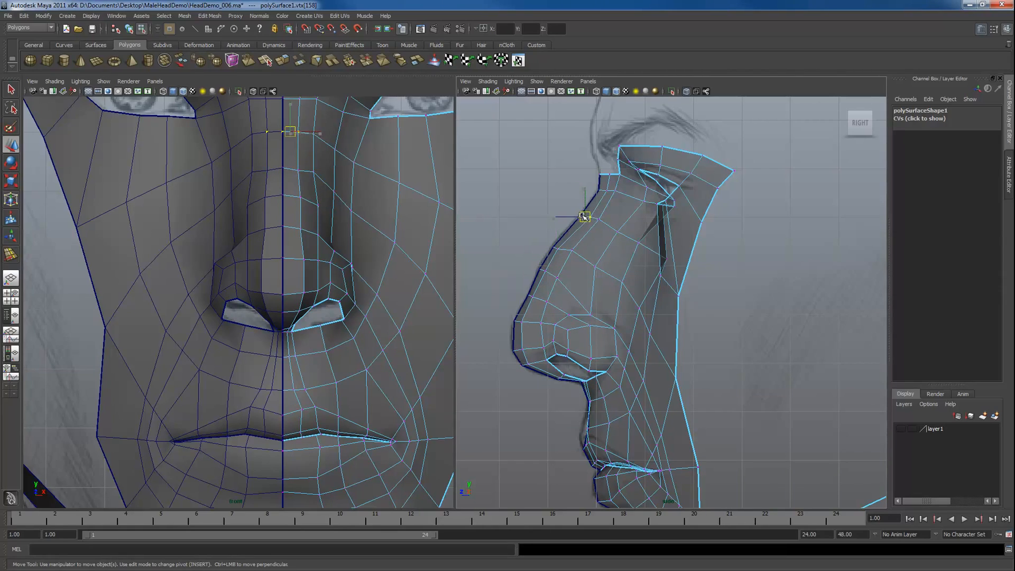
left_click_drag(584, 220, 582, 214)
left_click(586, 216)
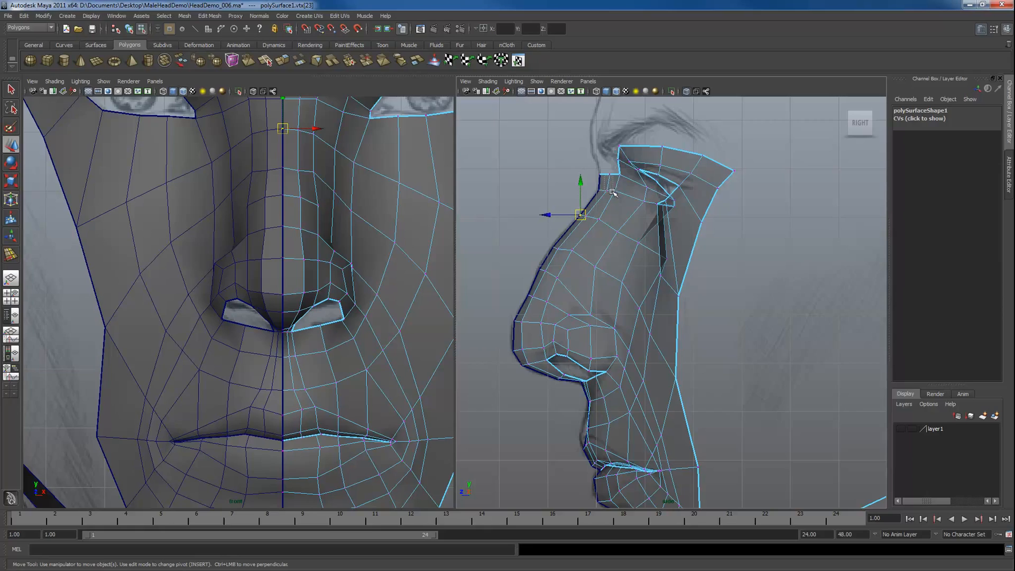
Move the new loop's two uppermost vertices at the root of the nose forward in the side view.
left_click(609, 190)
left_click(608, 177, "shift")
left_click_drag(593, 182, 590, 181)
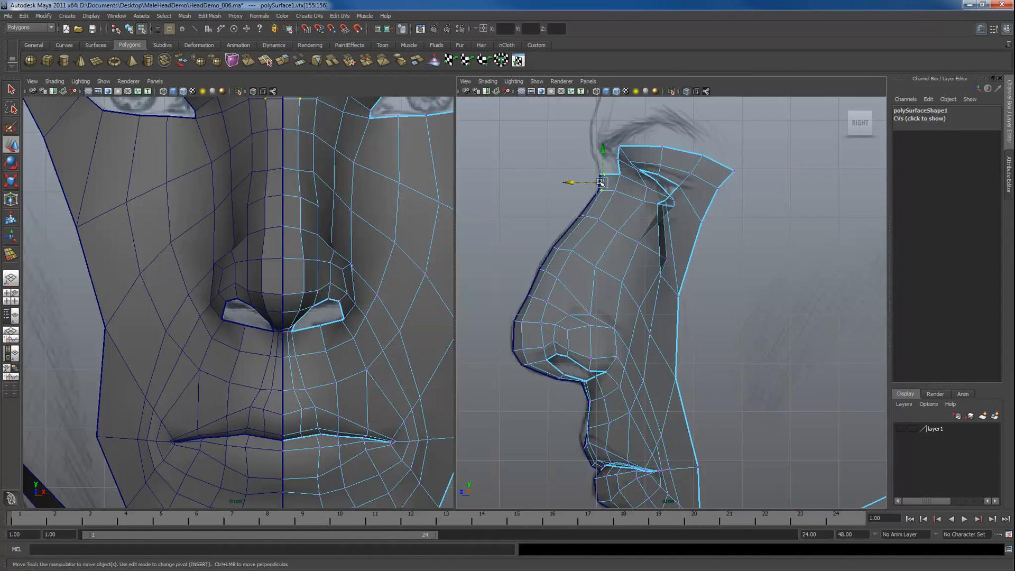
left_click(603, 175)
left_click_drag(592, 175, 590, 174)
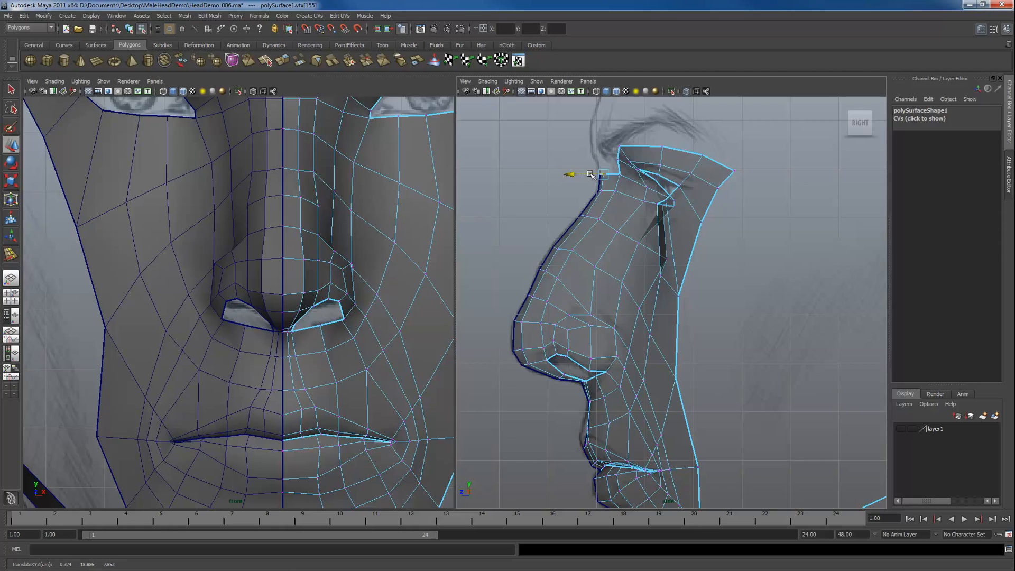
Adjust the depth of the vertices along the side of the nose bridge, checking from above and from the side.
left_click(558, 244)
left_click(572, 283)
middle_click_drag(317, 211, 322, 287, "alt")
key("space")
left_click_drag(342, 261, 275, 366)
left_click(278, 316)
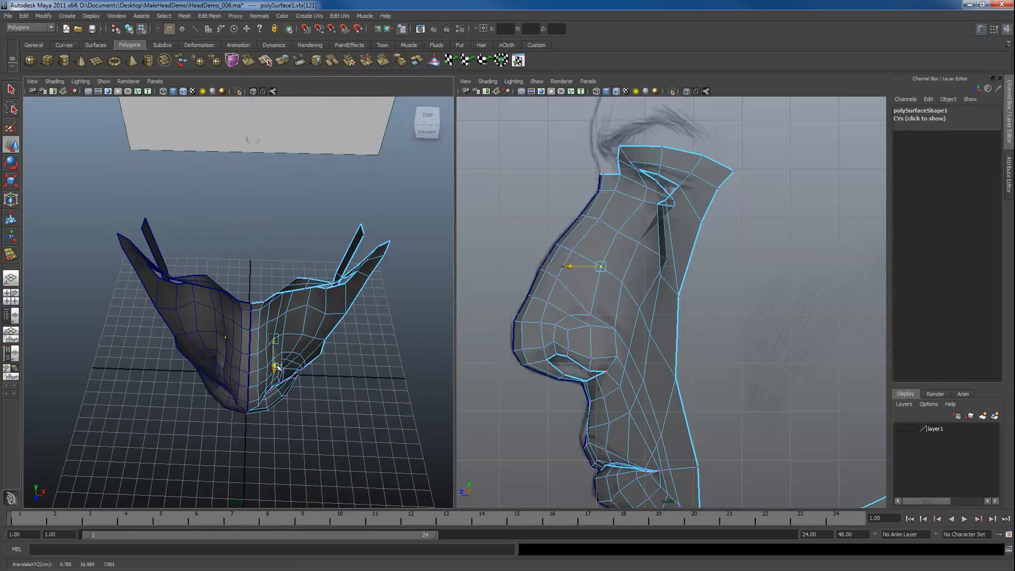
left_click(340, 412)
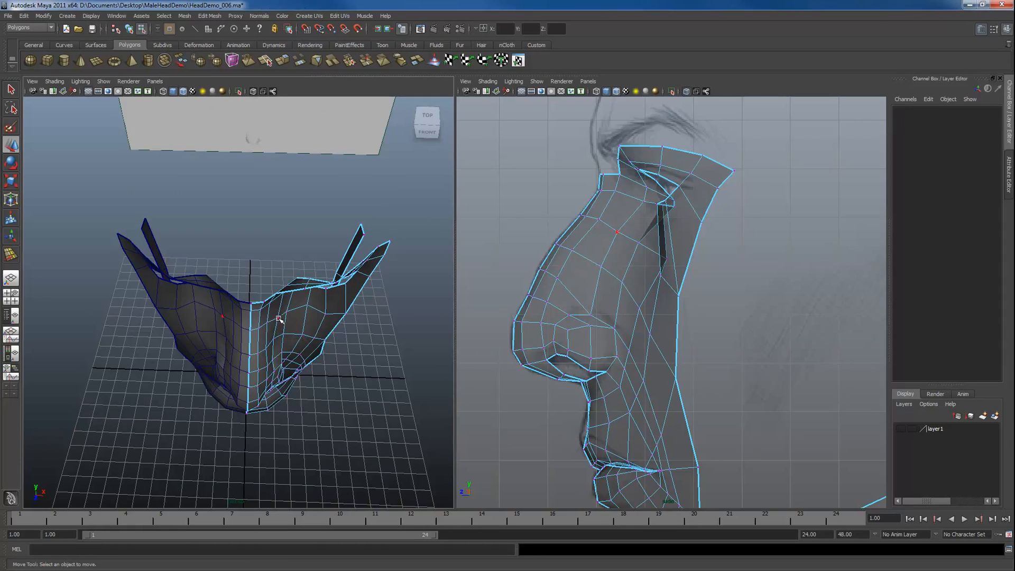
left_click(278, 318)
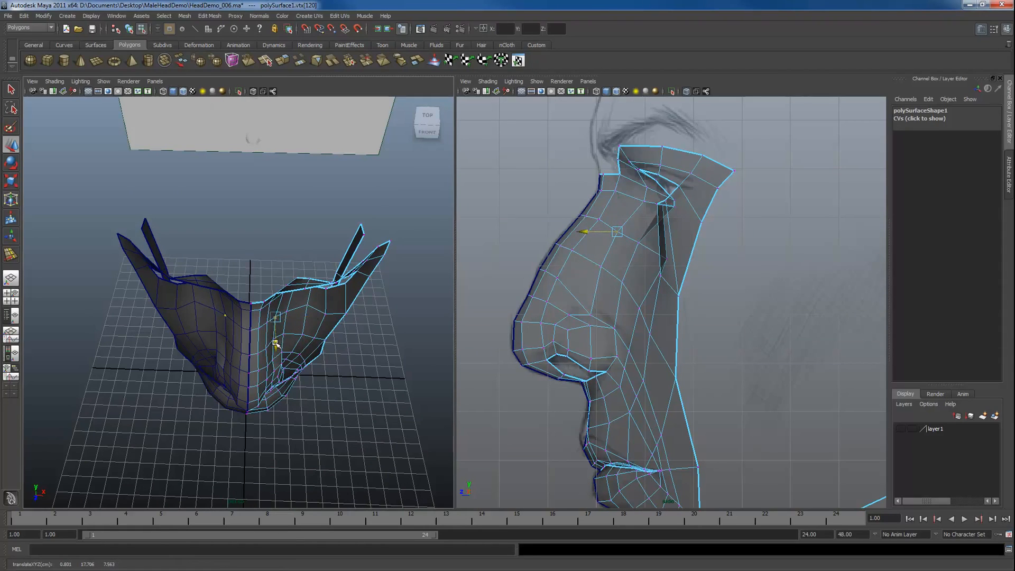
mouse_move(276, 345)
left_mouse_down()
mouse_move(309, 356)
mouse_move(198, 293)
left_mouse_up()
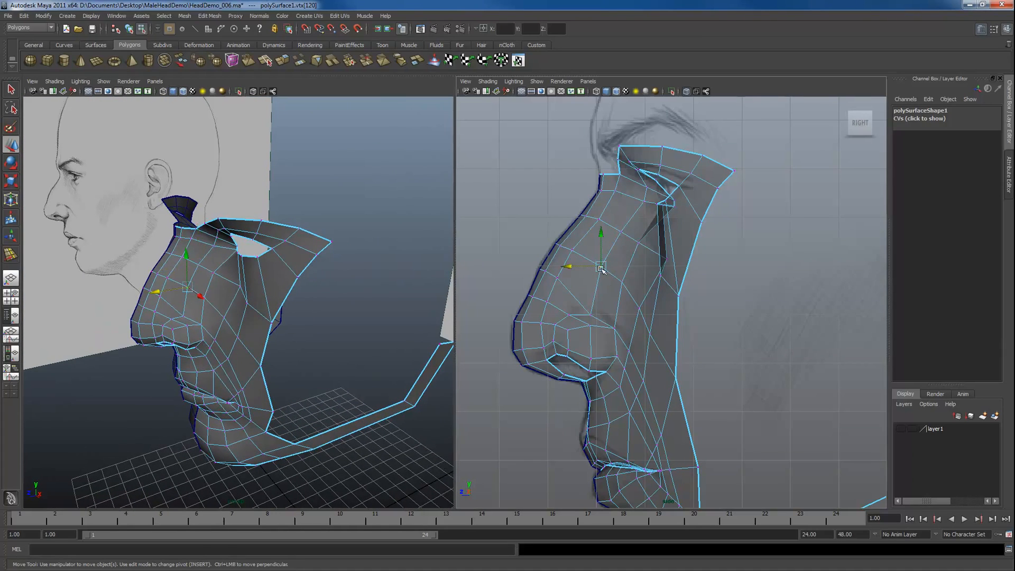
Adjust two vertices on the upper side of the nose bridge in the side view, checking them in perspective.
left_click(607, 274)
left_click(621, 233)
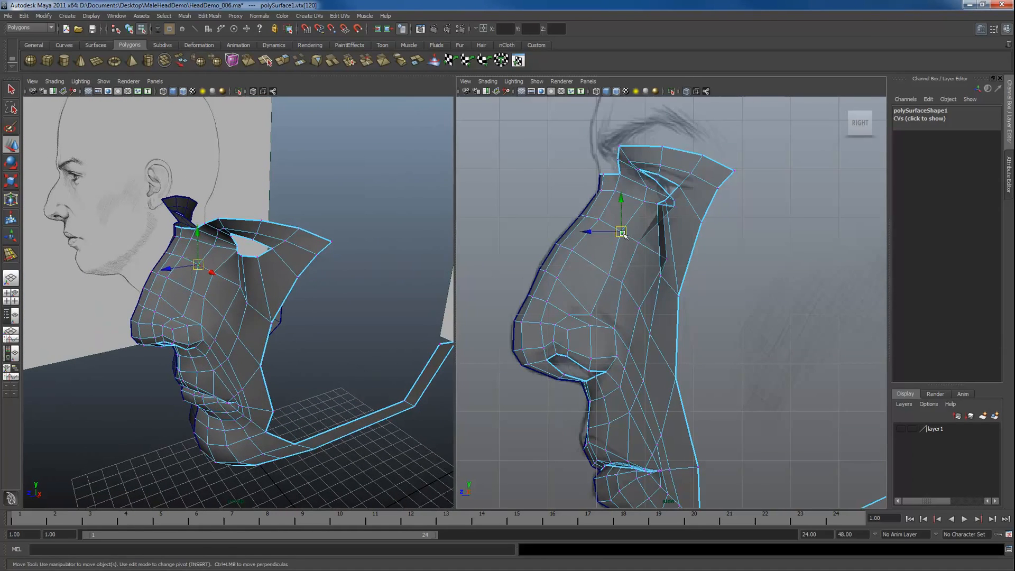
mouse_move(217, 295)
left_mouse_down("alt")
mouse_move(248, 298)
mouse_move(291, 257)
mouse_move(198, 289)
left_mouse_up("alt")
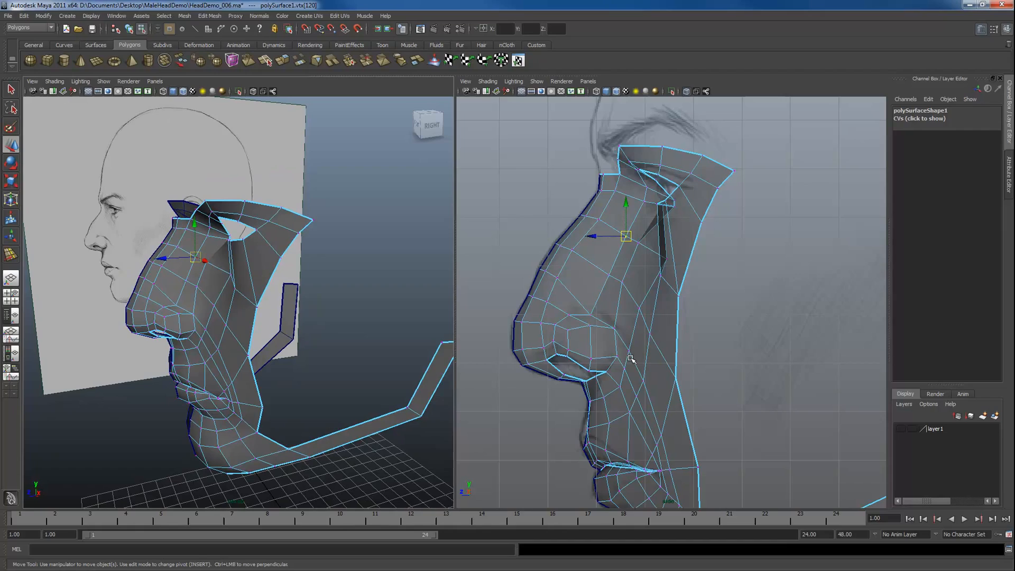
Move the edge on the side of the nostril wing slightly backward in the side view.
right_click_drag(613, 359, 612, 333)
left_click(592, 344)
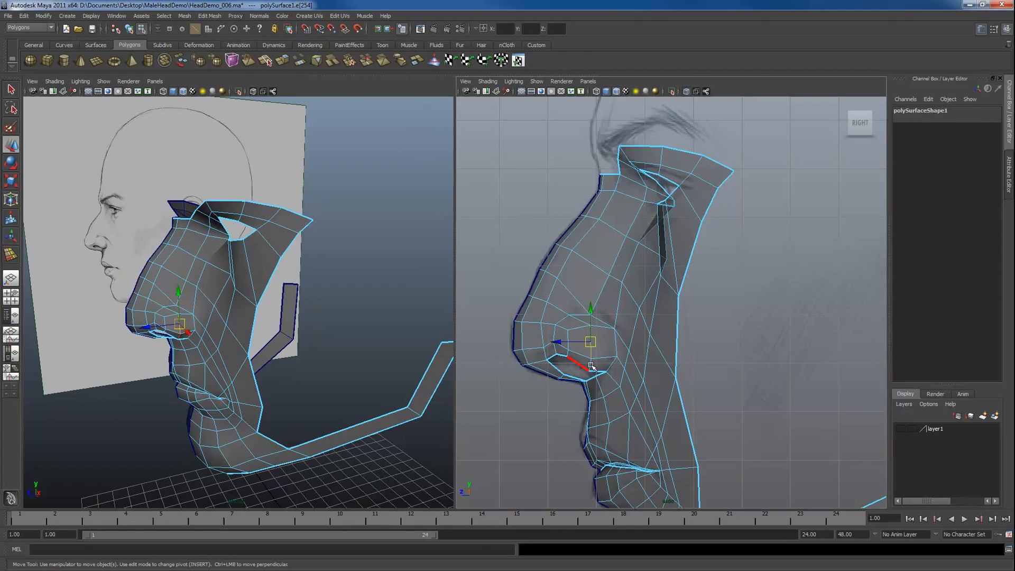
left_click(591, 364, "shift")
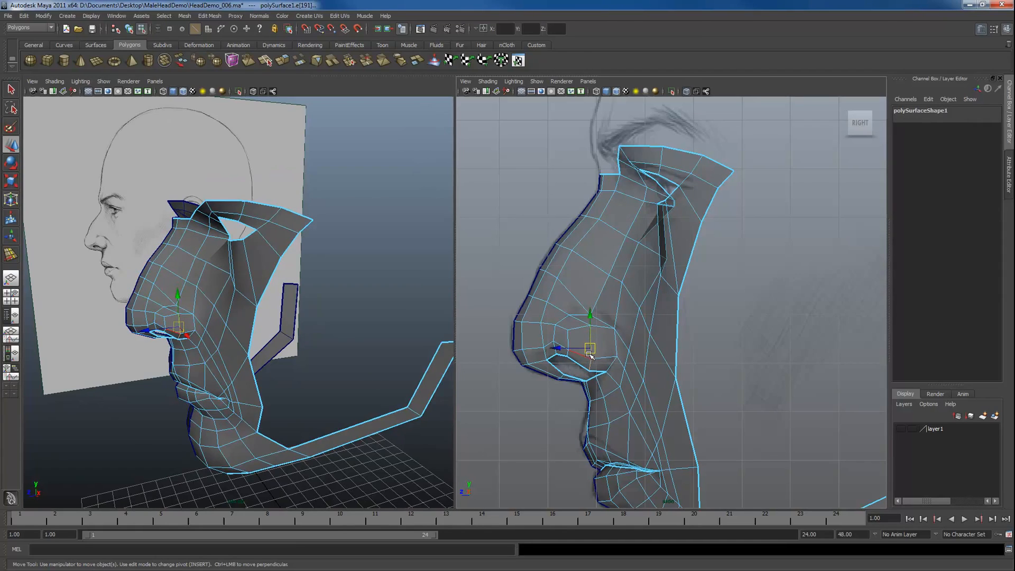
left_click_drag(590, 351, 591, 350)
left_click(591, 344)
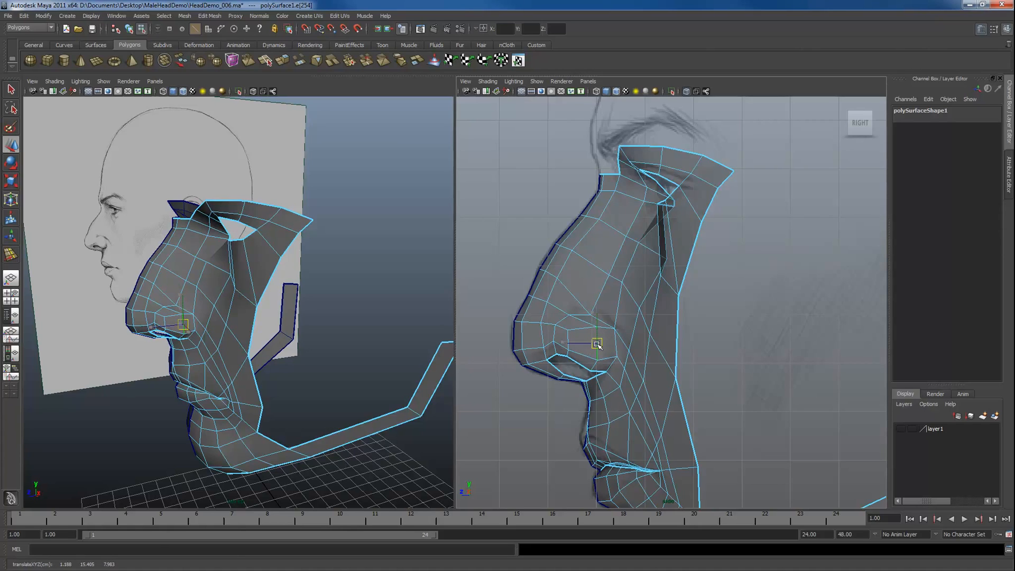
left_click_drag(252, 340, 304, 331, "alt")
Split the faces above the upper lip with a new cut running from the side to the centre line in the front view.
key("space")
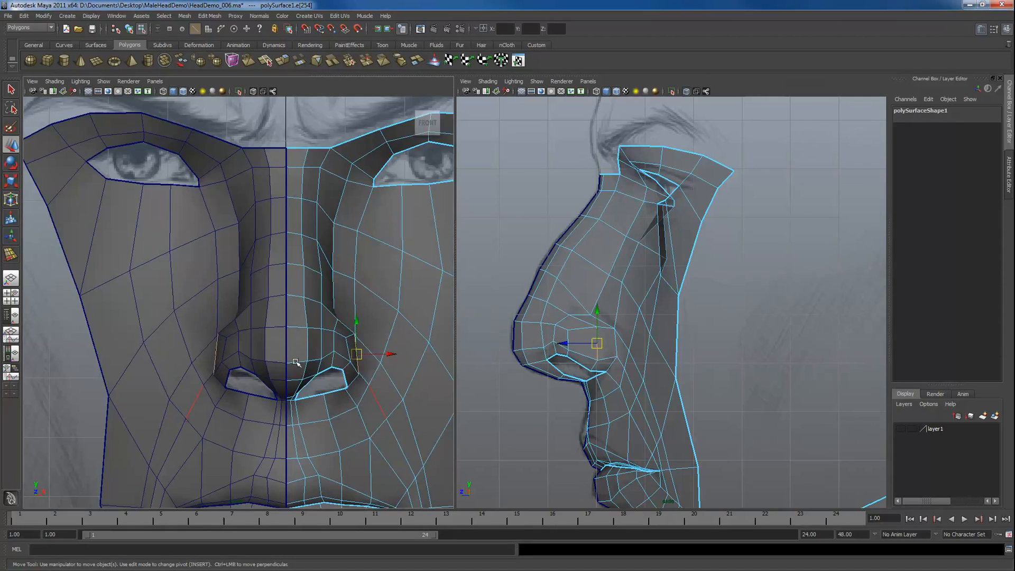
middle_click_drag(295, 365, 296, 211, "alt")
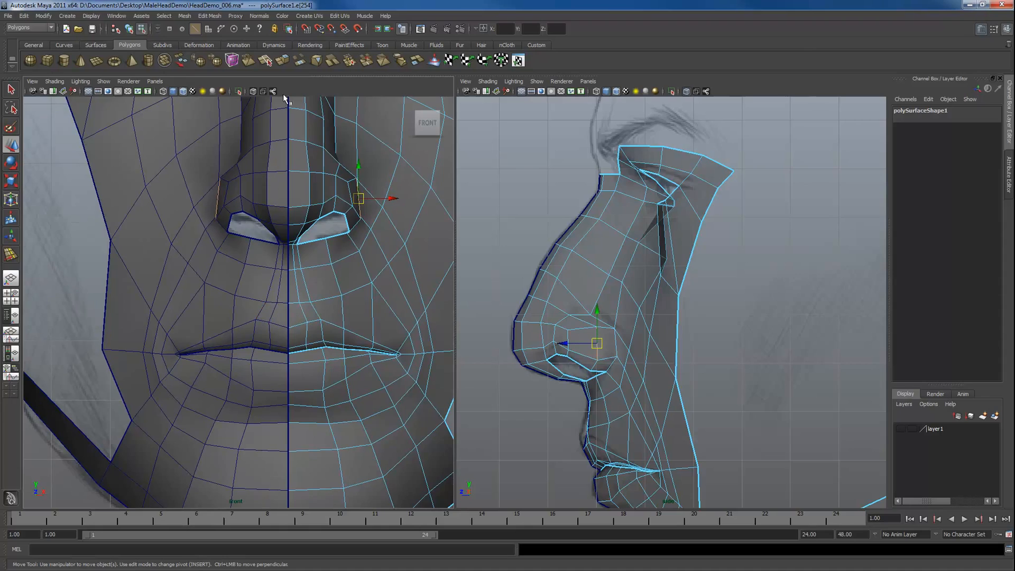
left_click(273, 63)
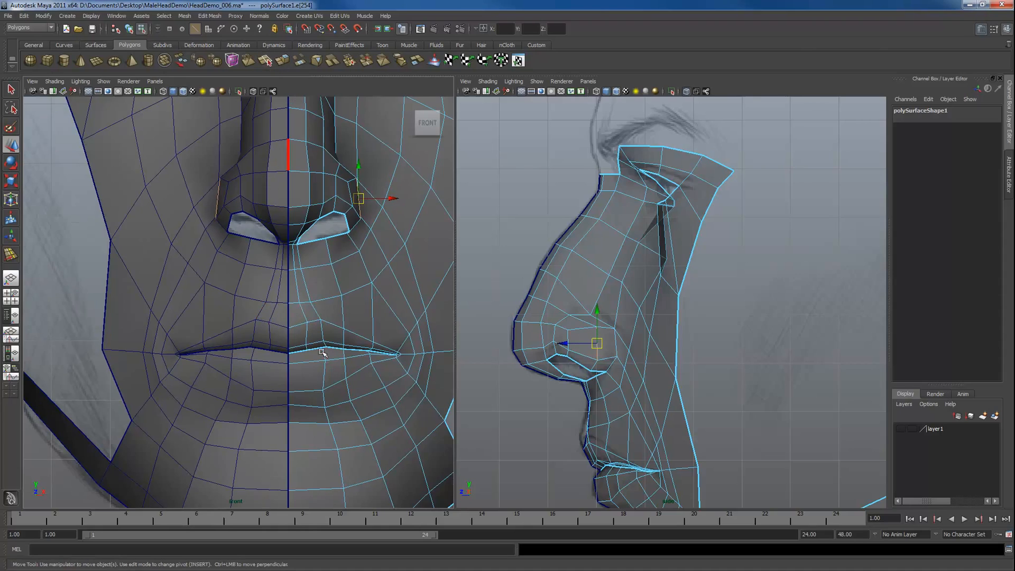
left_click(312, 323)
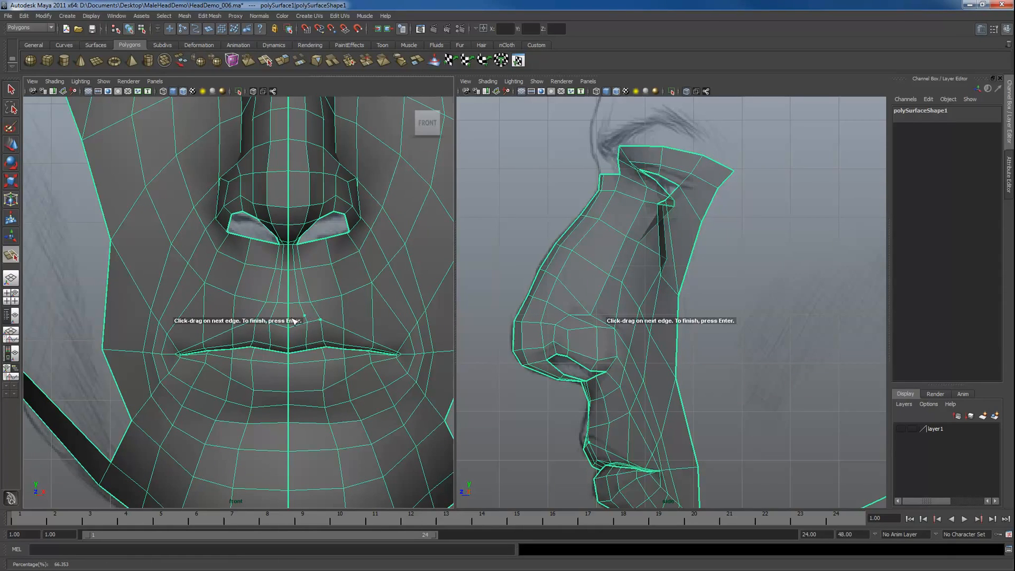
key("Return")
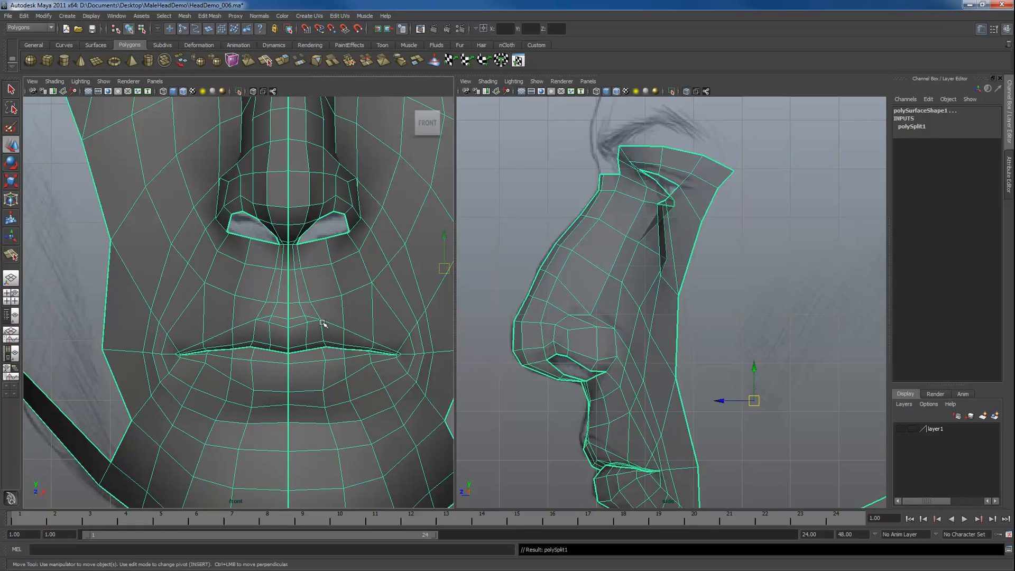
Delete the vertical edges between the new cut and the upper lip line beside the centre line.
left_click(306, 321)
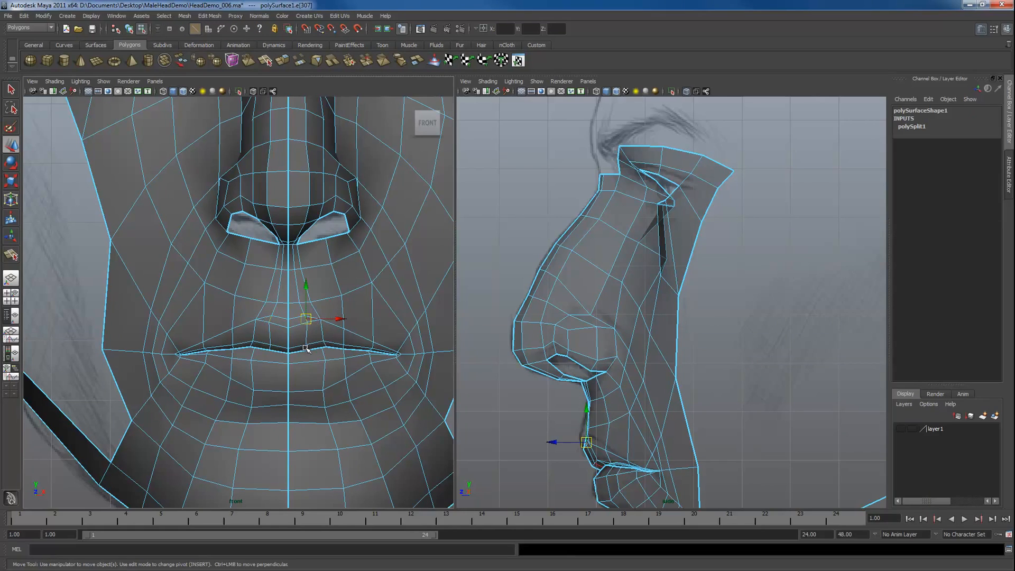
double_click(305, 348, "shift")
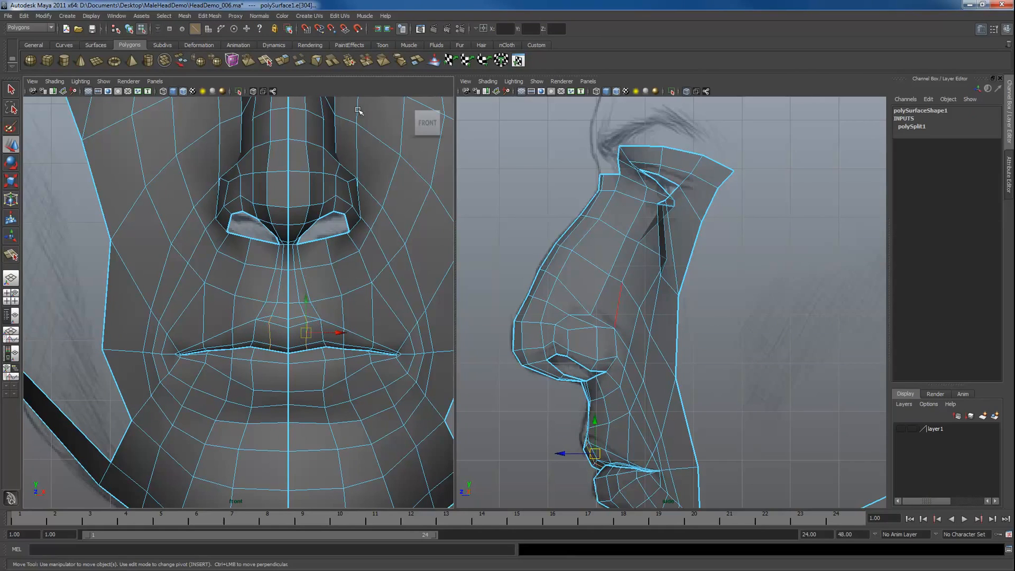
left_click(210, 15)
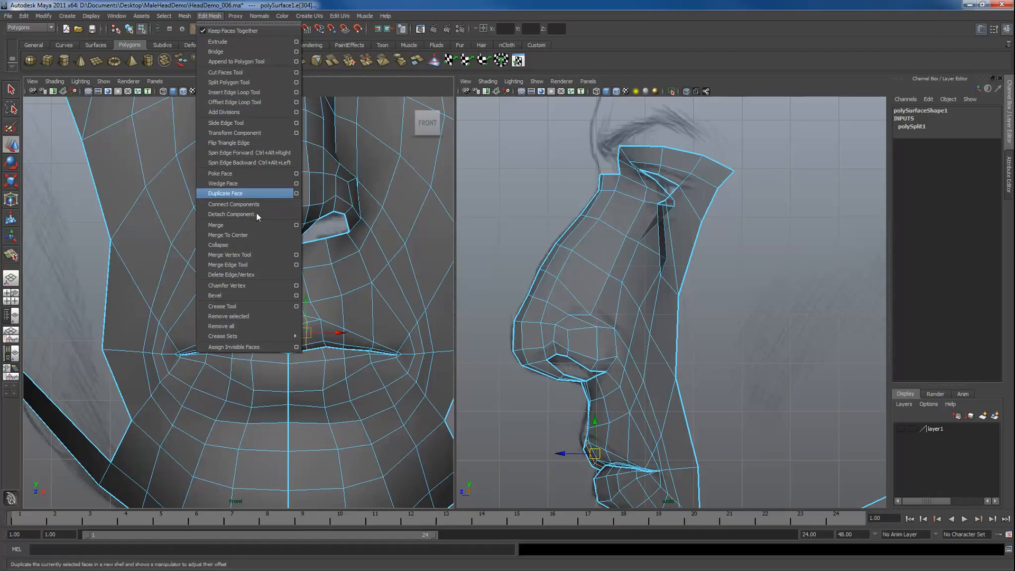
left_click(246, 273)
scroll(356, 324, "down", 3)
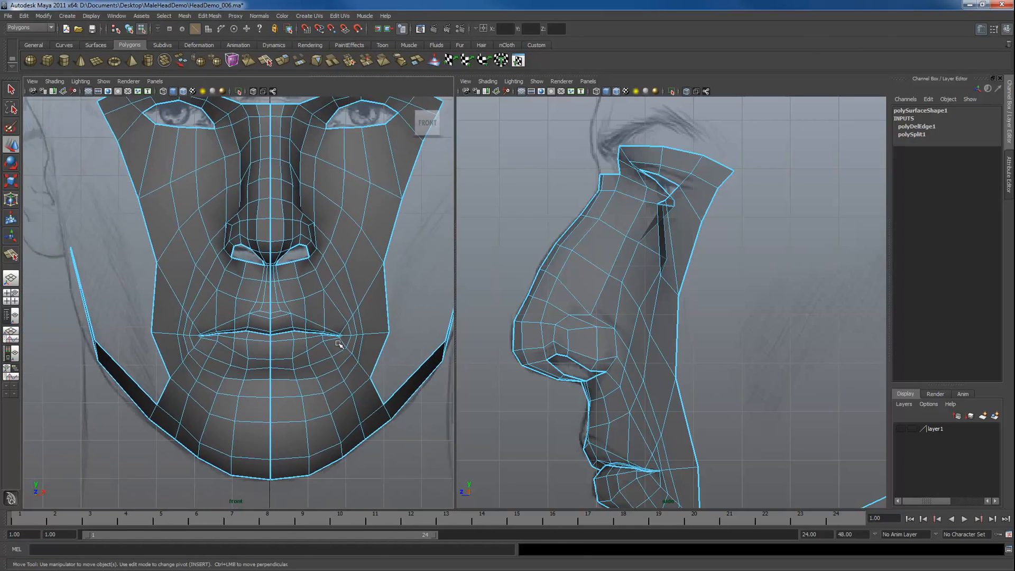
Adjust the position of the vertex on the upper lip edge beside the centre line in the front view.
left_click(10, 86)
mouse_move(281, 312)
right_mouse_down("alt")
mouse_move(268, 301)
mouse_move(276, 308)
right_mouse_up("alt")
key("F9")
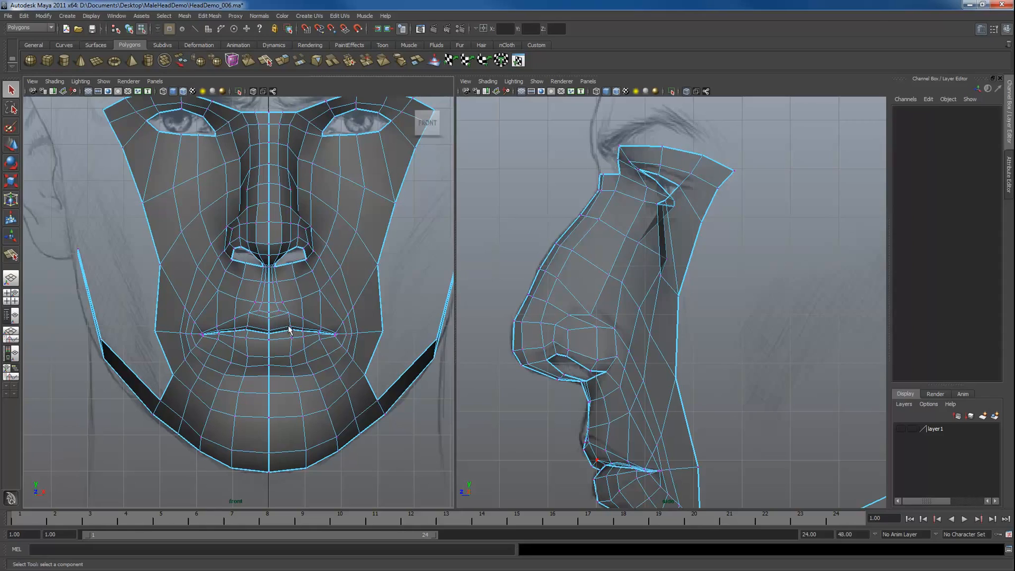
left_click(291, 326)
key("w")
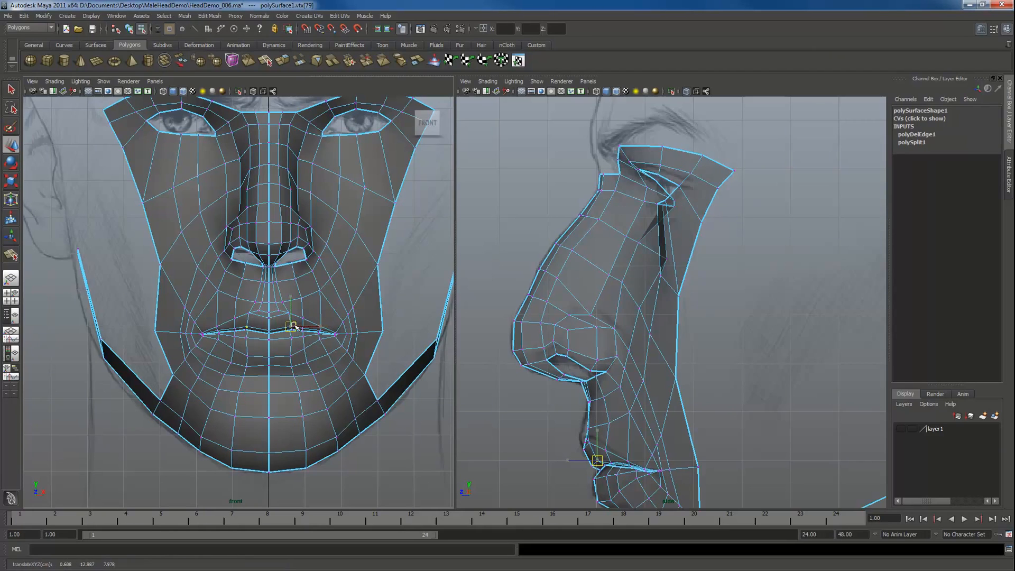
key("F8")
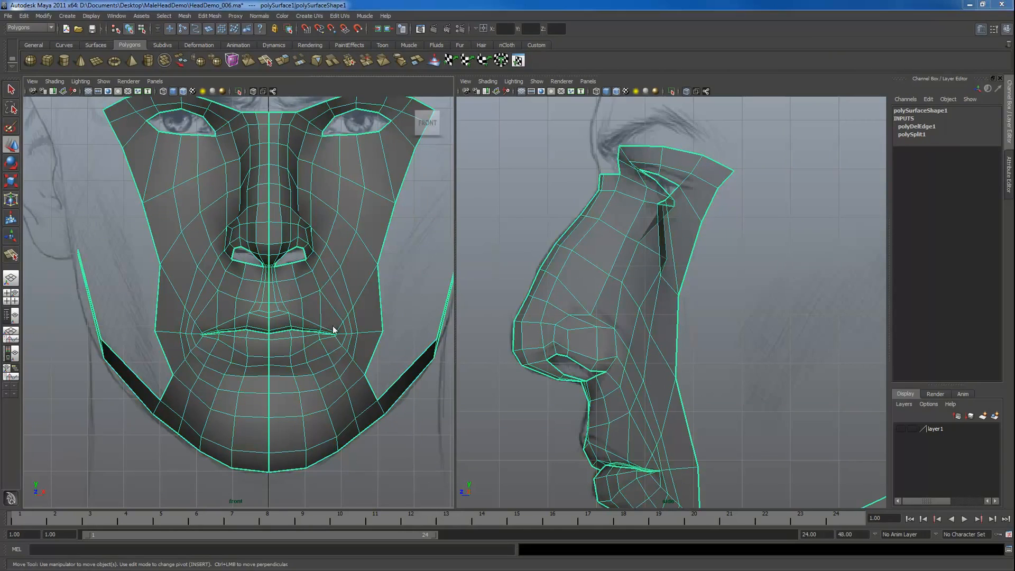
Examine the whole face mesh in perspective and the brow area against the front reference drawing.
key("space")
mouse_move(333, 327)
left_mouse_down()
mouse_move(333, 311)
mouse_move(325, 333)
left_mouse_up()
left_click_drag(291, 335, 244, 240, "alt")
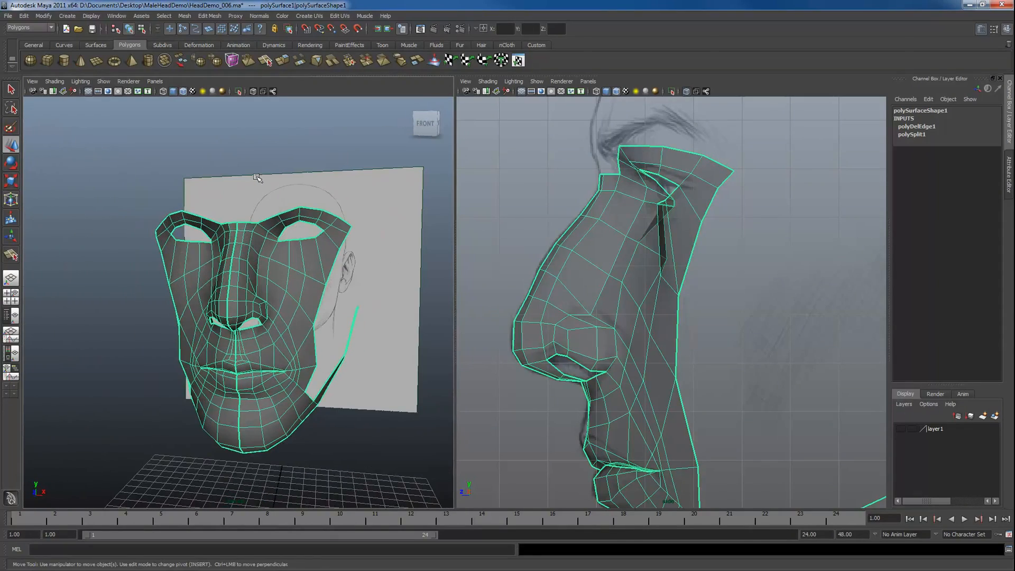
left_click_drag(257, 178, 252, 244, "alt")
key("space")
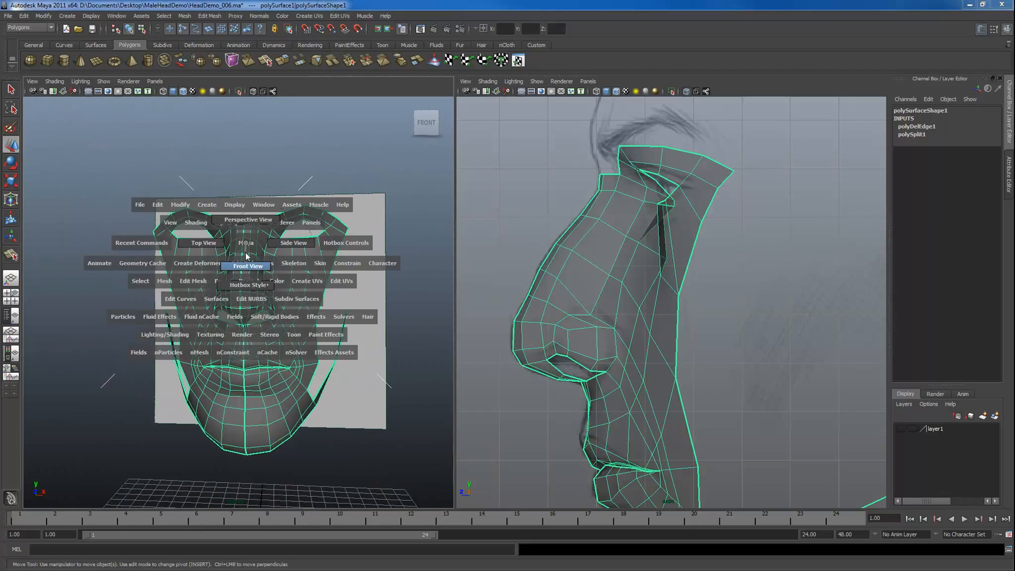
left_click(253, 244)
middle_click_drag(252, 244, 269, 290, "alt")
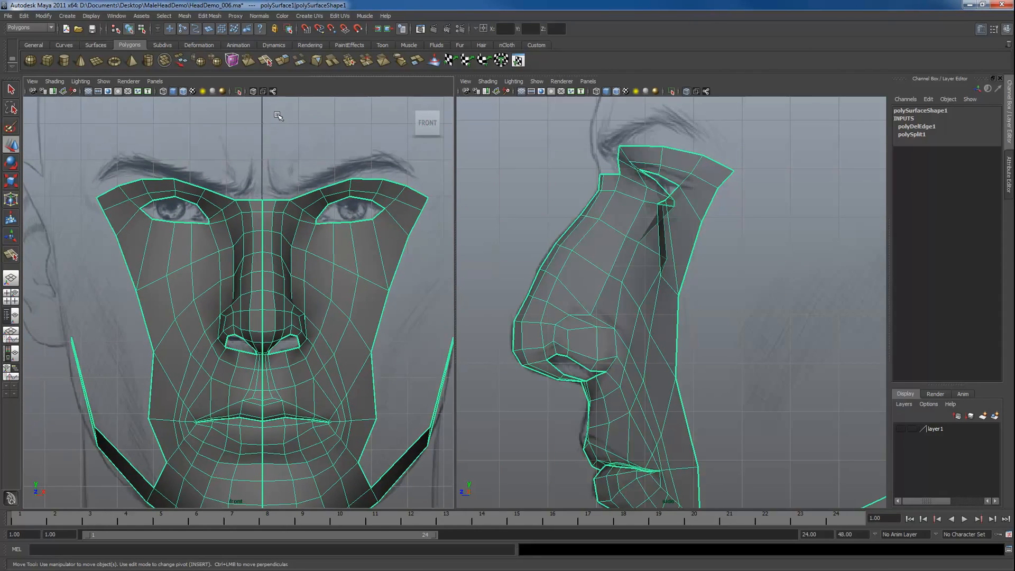
middle_click_drag(288, 160, 319, 249, "alt")
right_click_drag(272, 281, 353, 288, "alt")
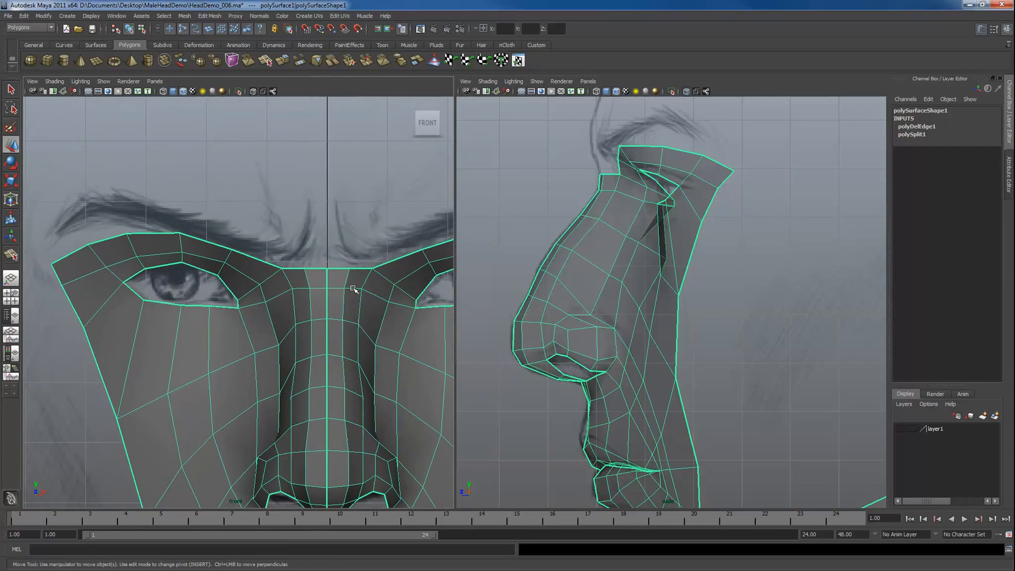
middle_click_drag(353, 287, 266, 312, "alt")
right_click_drag(330, 313, 302, 305, "alt")
Extrude the upper border edges along the brow about 0.34 cm upward and 0.09 cm forward.
key("F10")
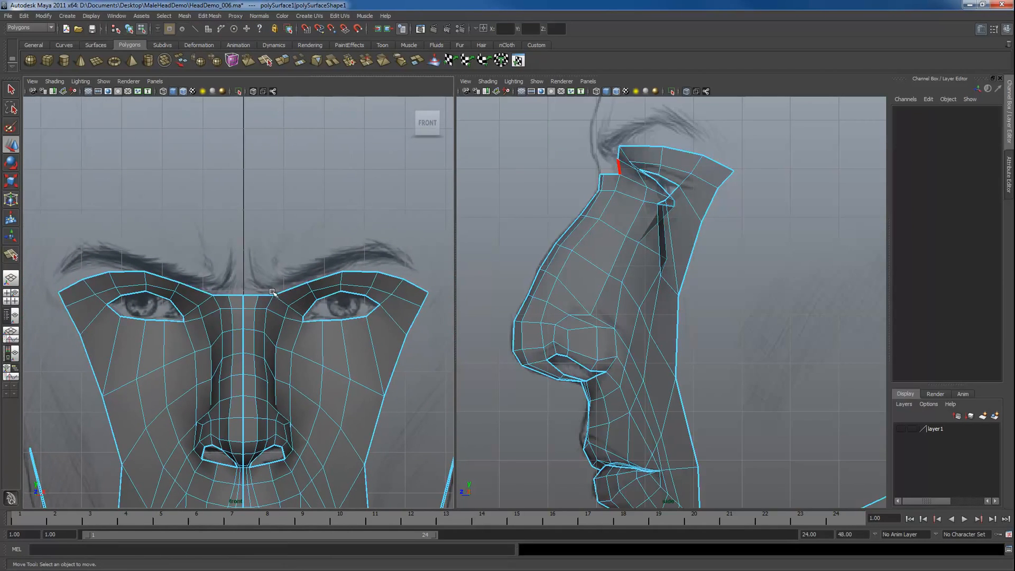
left_click(255, 295)
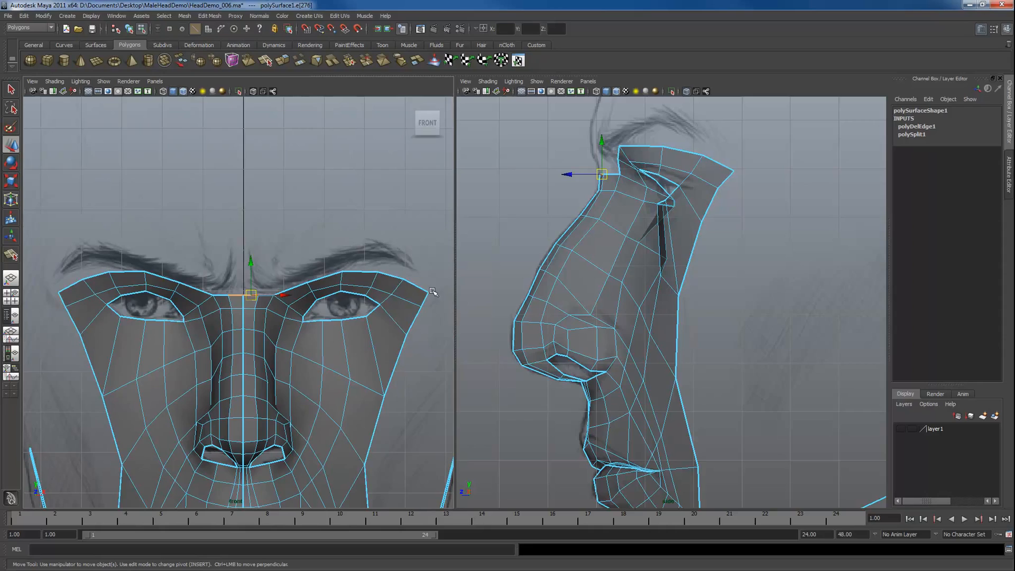
double_click(413, 287, "shift")
left_click(282, 61)
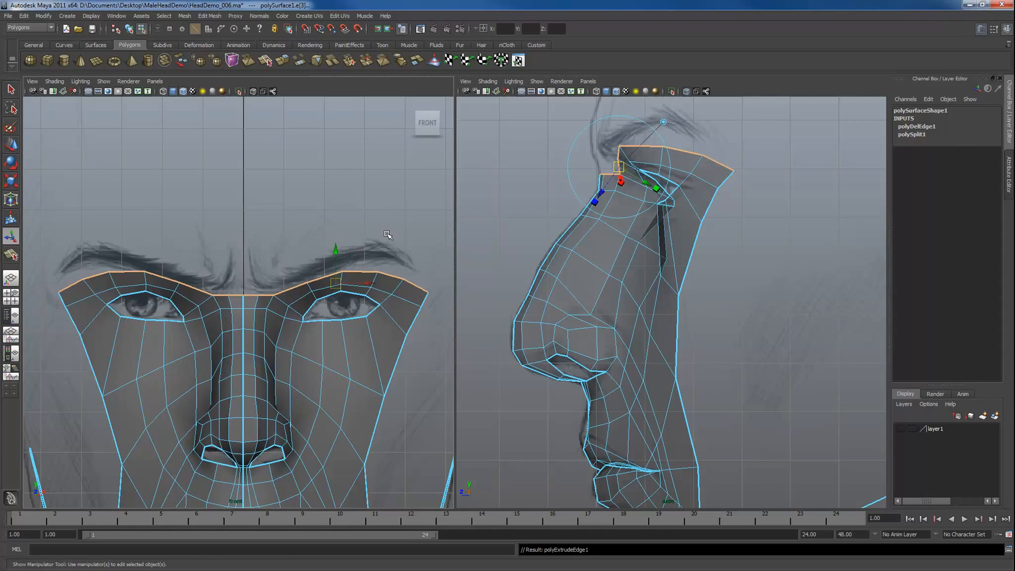
left_click(334, 242)
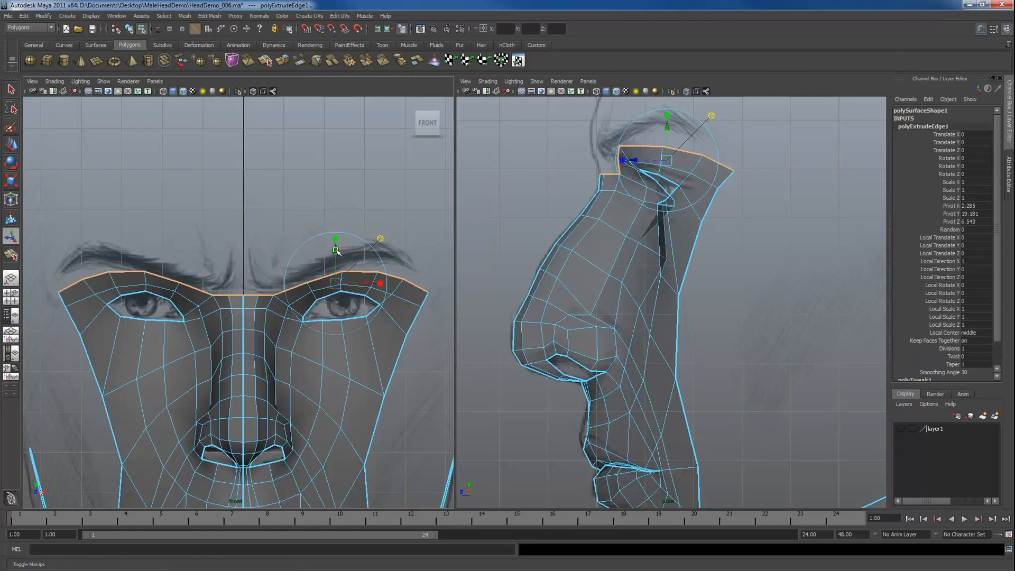
left_click_drag(336, 251, 335, 232)
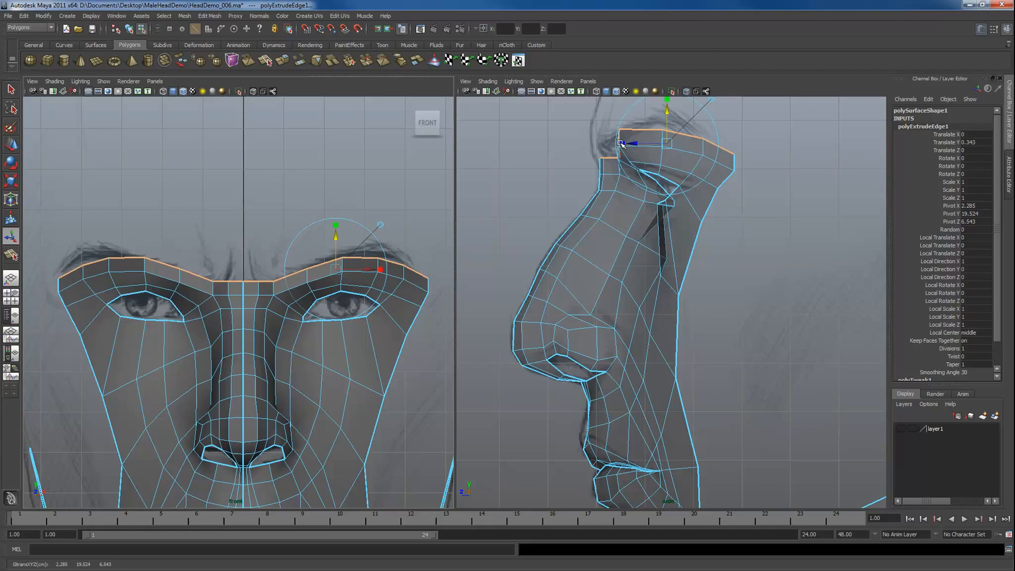
left_click_drag(621, 143, 630, 143)
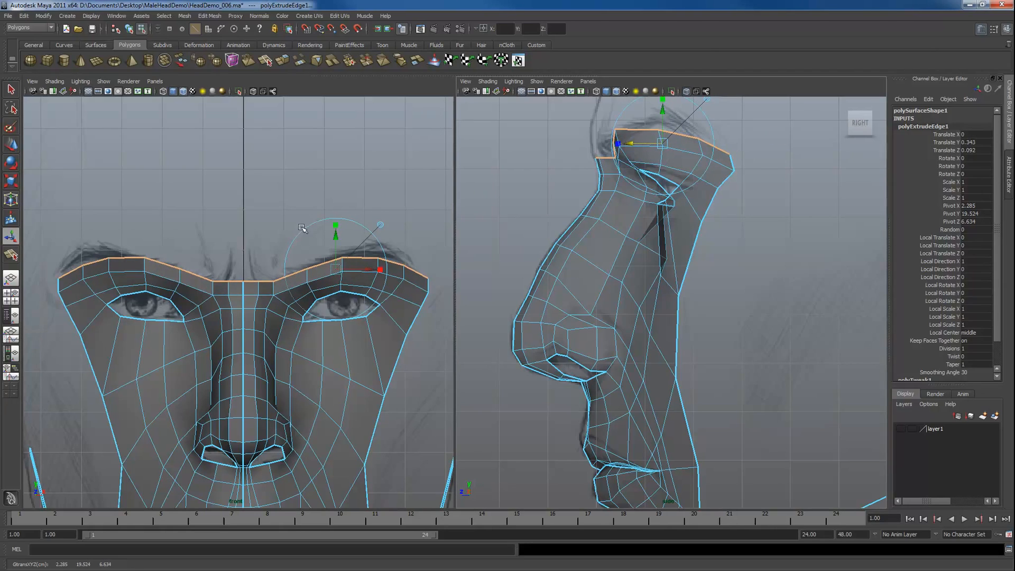
left_click(303, 227)
Split the extruded brow faces above the nose root with a new cut running to the centre line.
right_click_drag(269, 275, 305, 318, "alt")
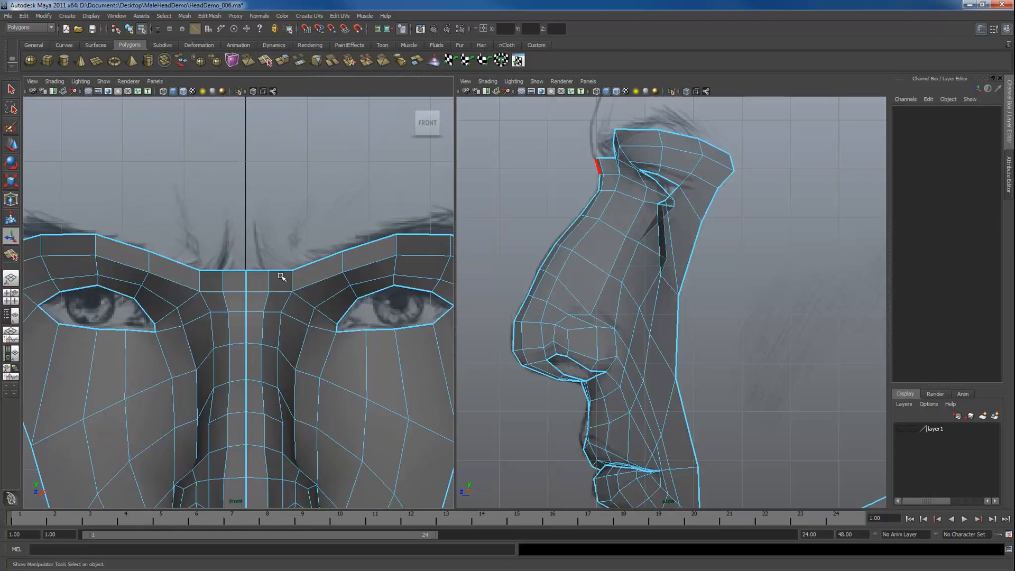
left_click(265, 60)
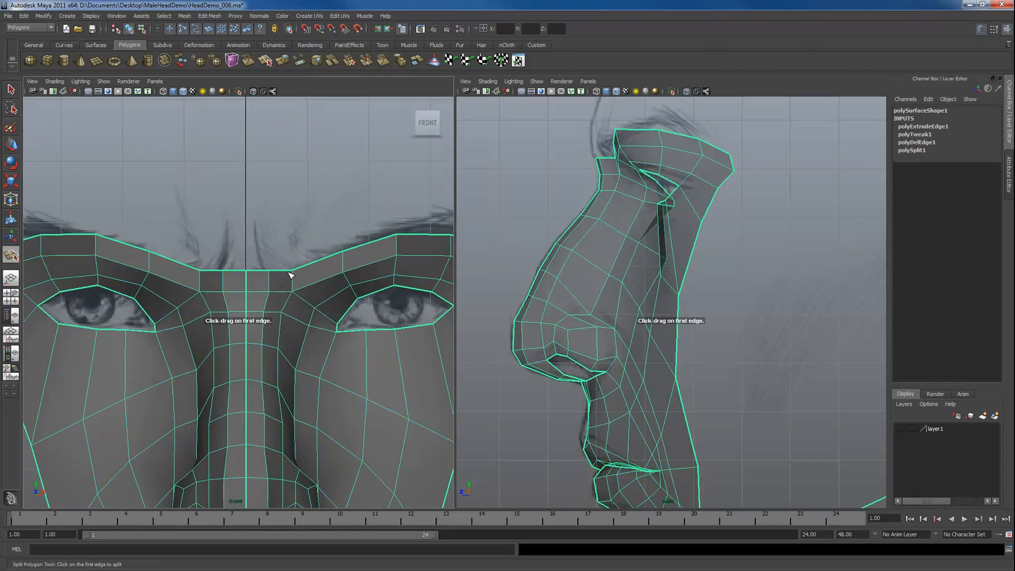
left_click(281, 287)
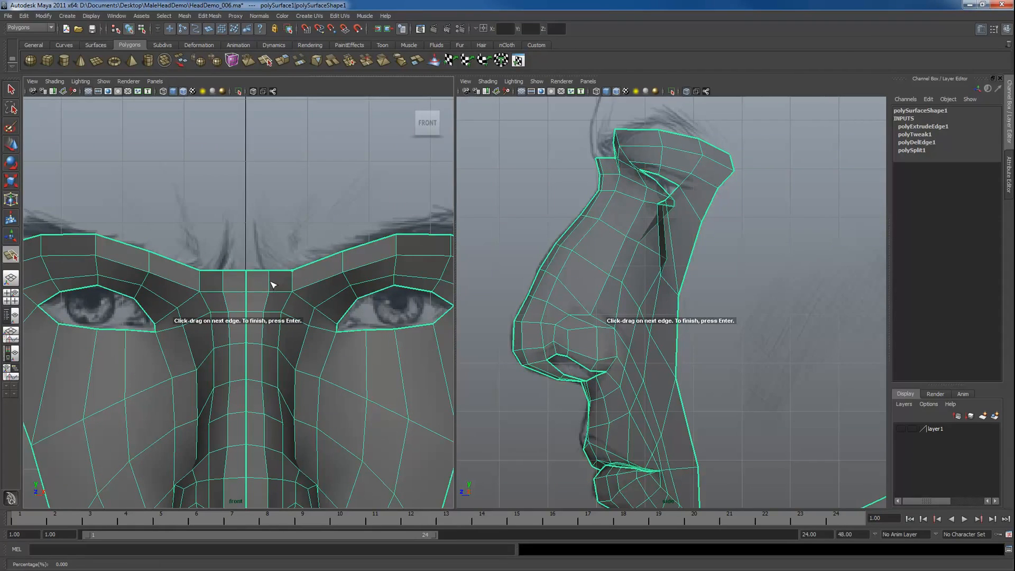
key("Return")
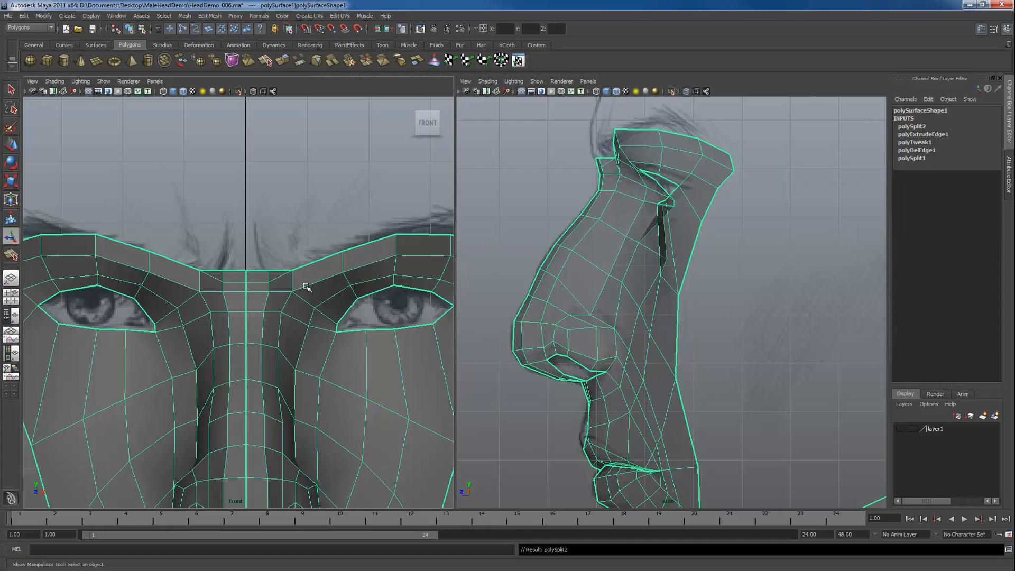
Delete the short vertical edge between the new cut and the upper brow border beside the centre line.
left_click(268, 272)
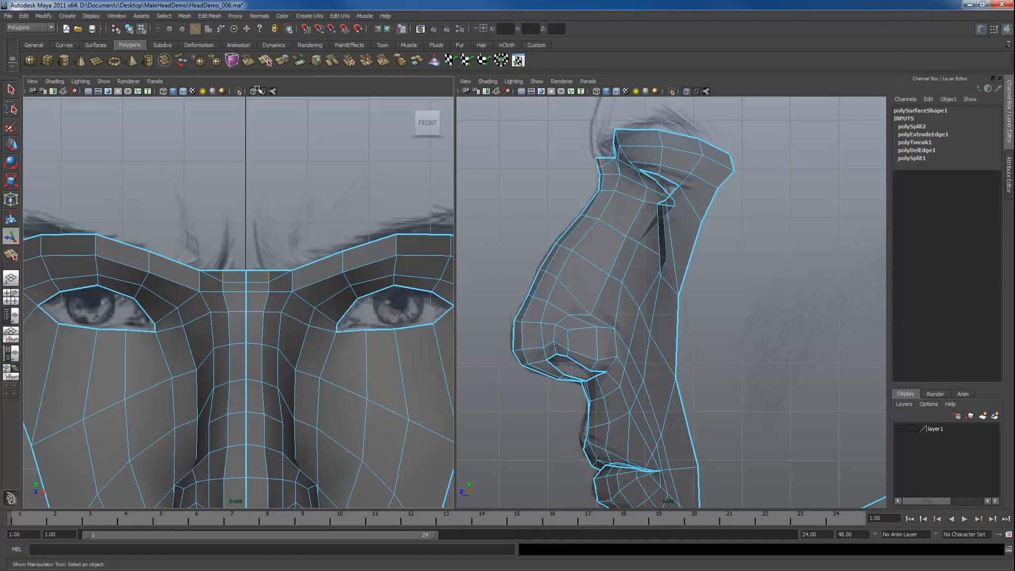
left_click(210, 16)
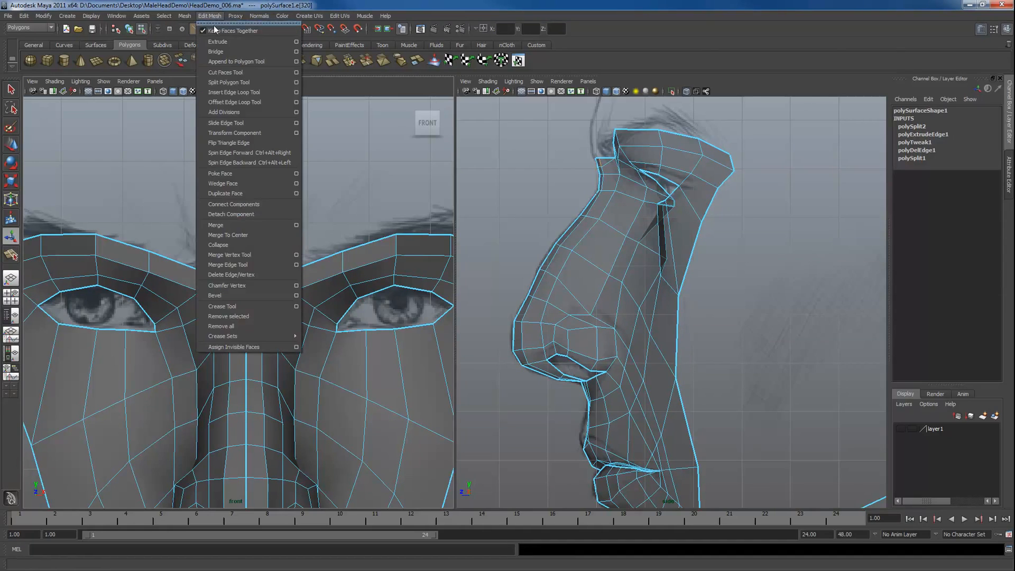
left_click(231, 273)
left_click(318, 242)
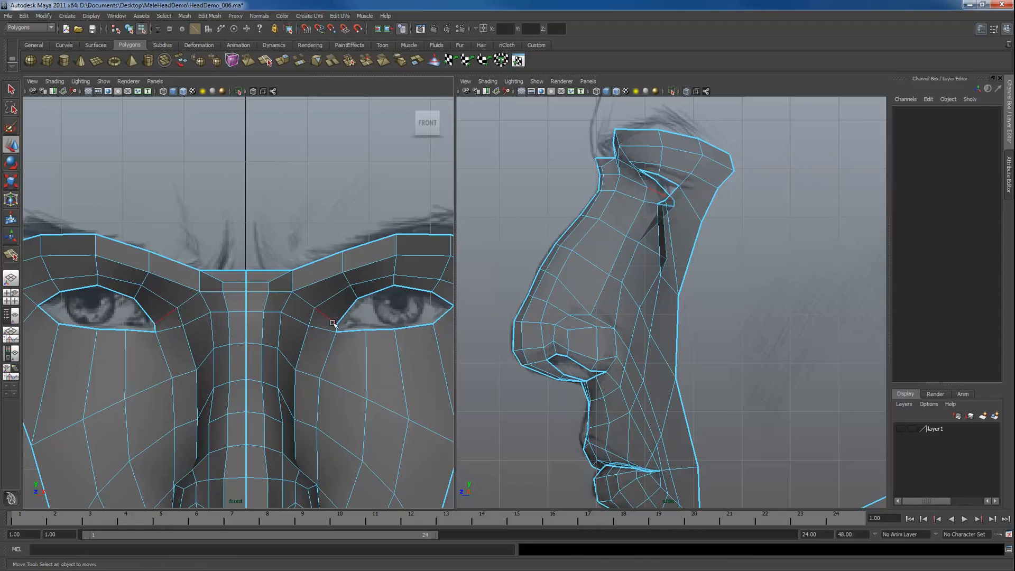
right_click_drag(333, 323, 321, 320, "alt")
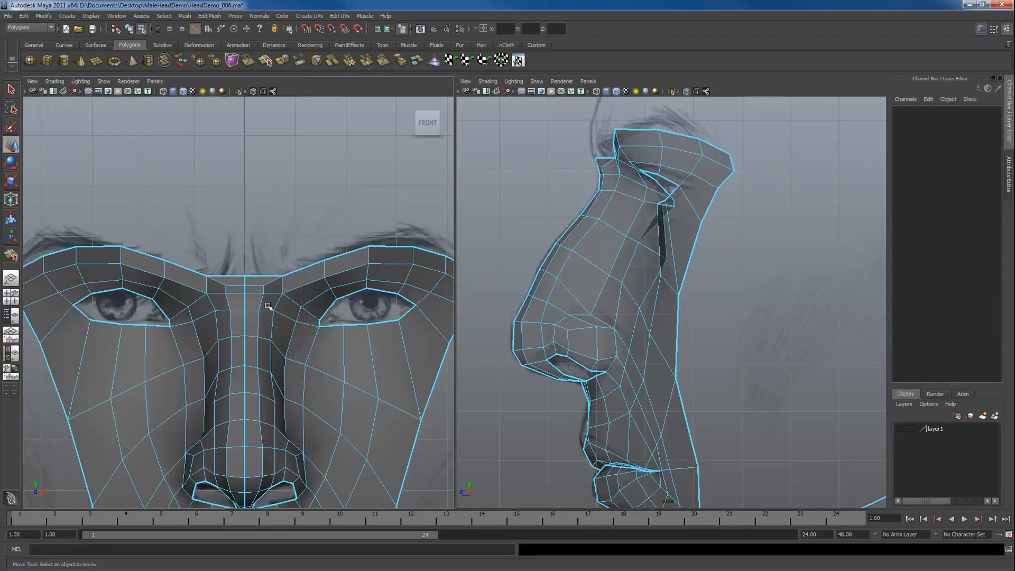
Adjust the centre-line vertex rows at the nose root and the brow border, then pull the adjoining border vertex in toward the centre.
left_click_drag(222, 319, 222, 320)
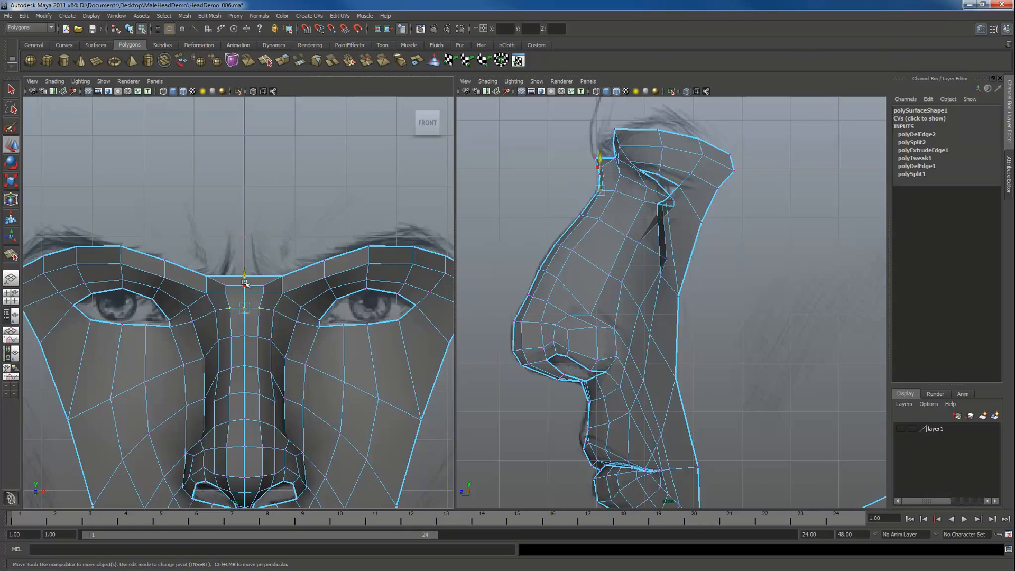
left_click(245, 284)
left_click_drag(221, 282, 268, 289)
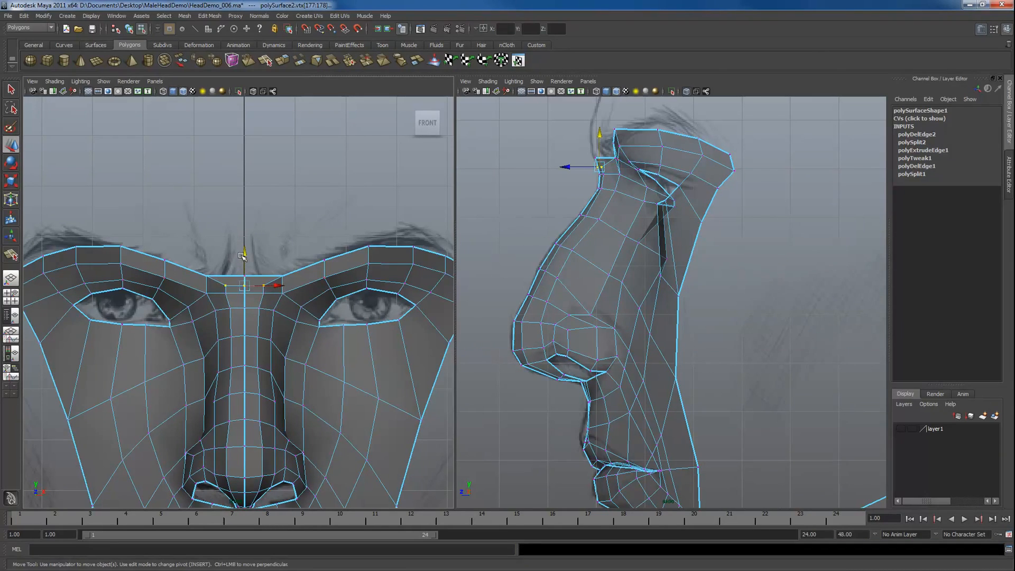
left_click_drag(238, 267, 270, 279)
left_click(245, 273)
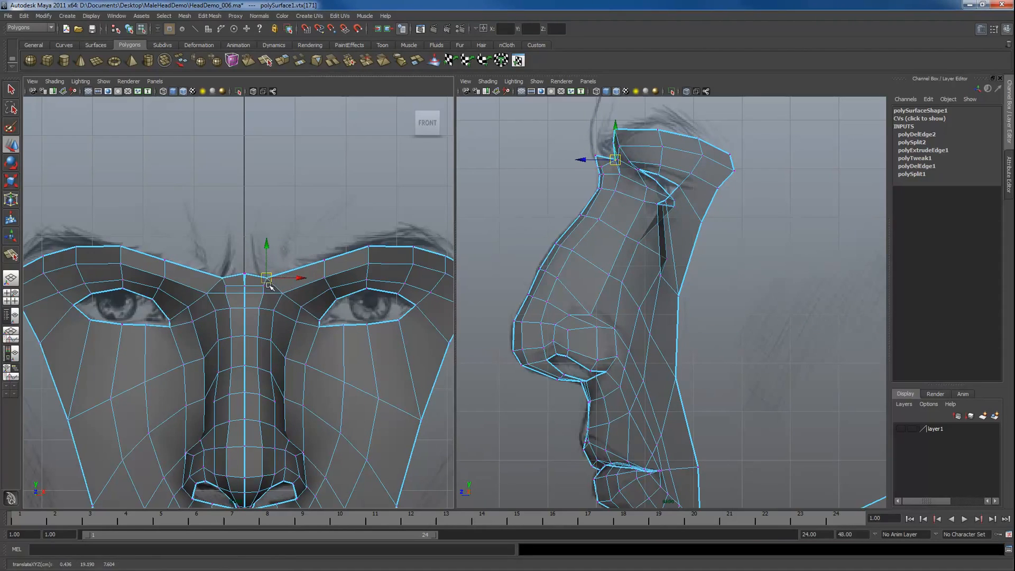
Reposition the vertices beside the centre line just below the brow border to even out the edge spacing.
left_click(263, 290)
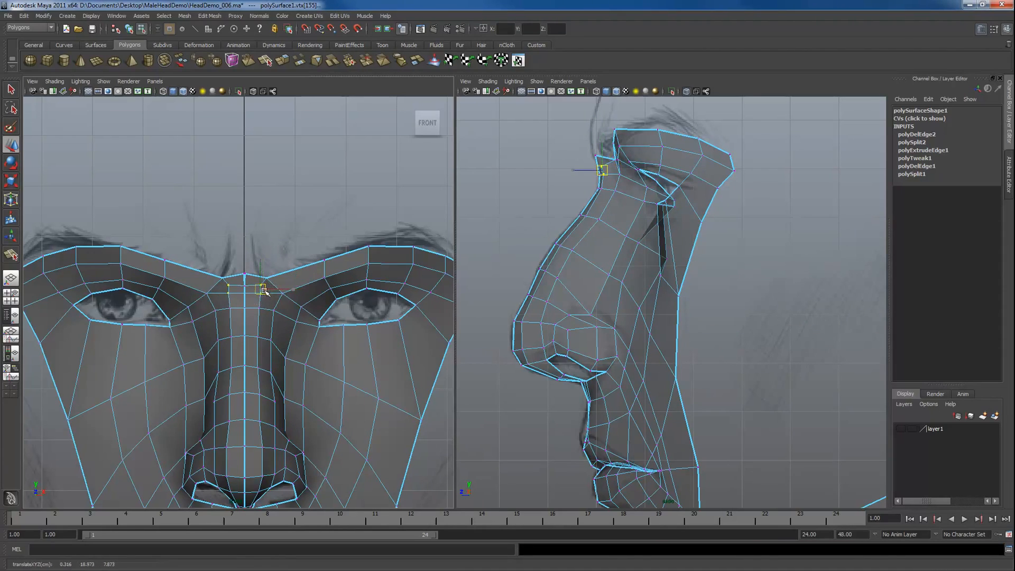
left_click(266, 285)
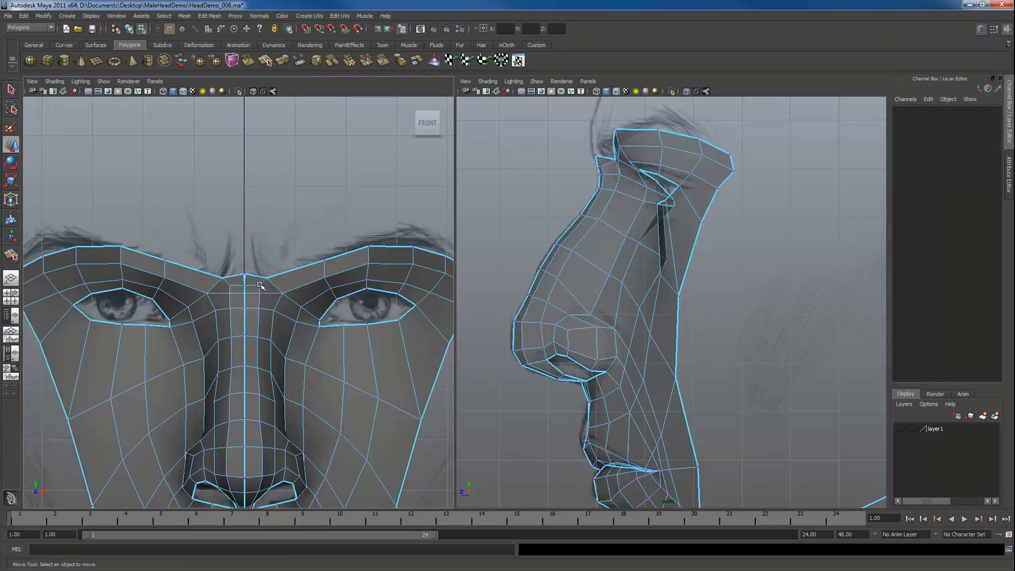
left_click(260, 286)
left_click(268, 285)
left_click(255, 287)
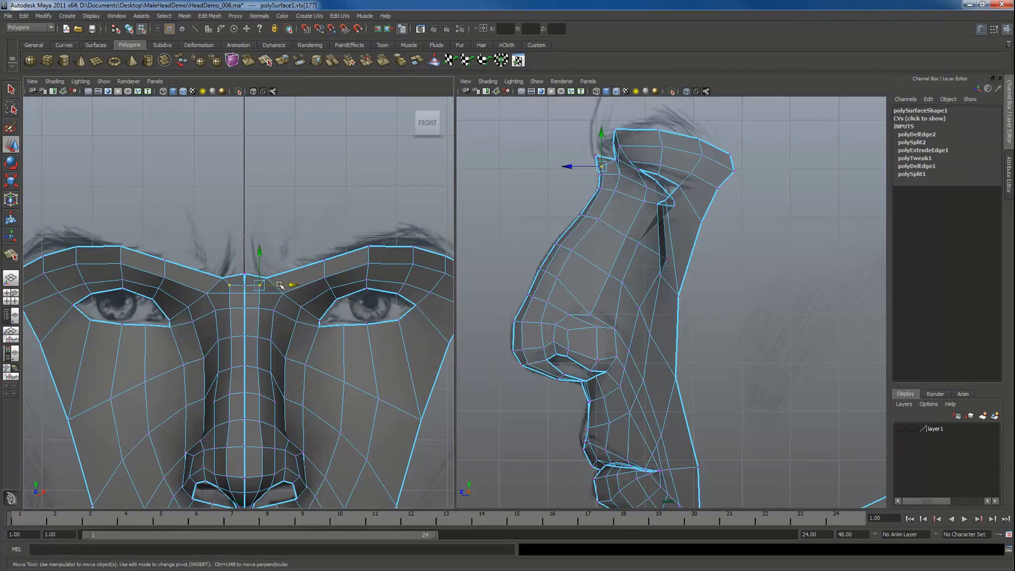
Nudge the vertex row across the centre line just below the brow border slightly upward.
left_click(247, 274)
left_click_drag(274, 276, 237, 294)
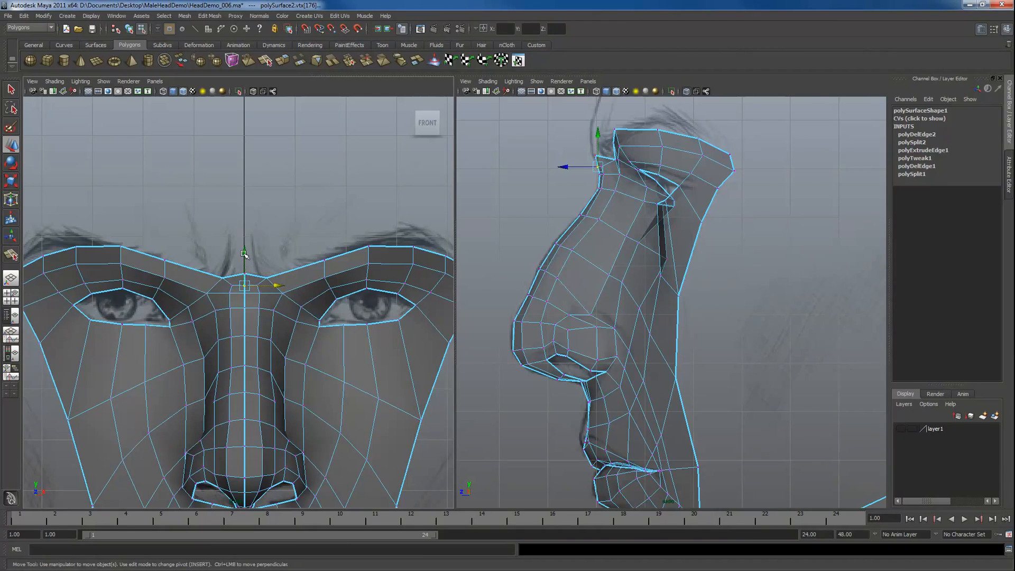
left_click_drag(243, 254, 244, 252)
scroll(288, 302, "down", 5)
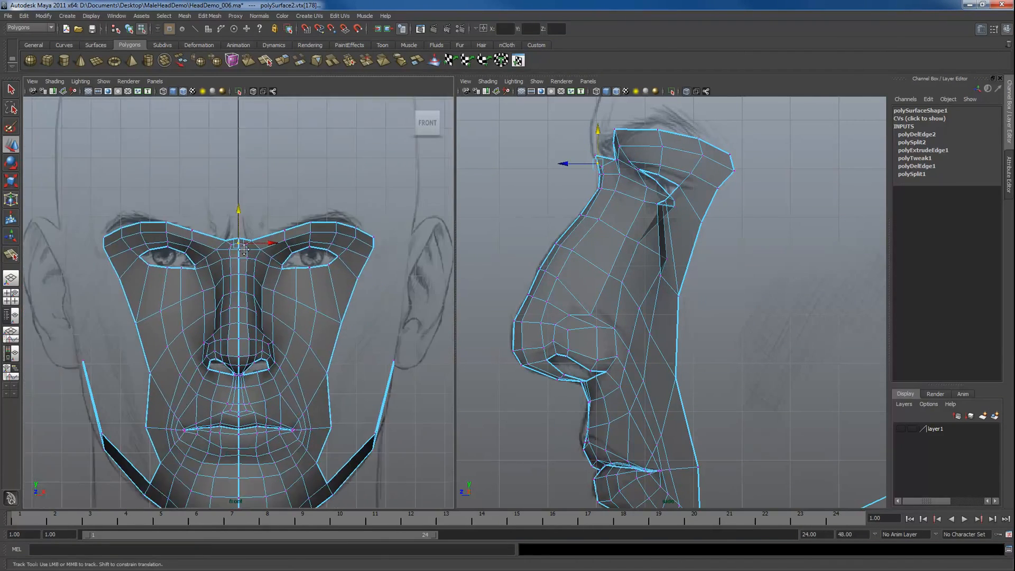
Extrude the nostril border edges in the perspective view and scale the extrusion uniformly to 0.8.
key("F8")
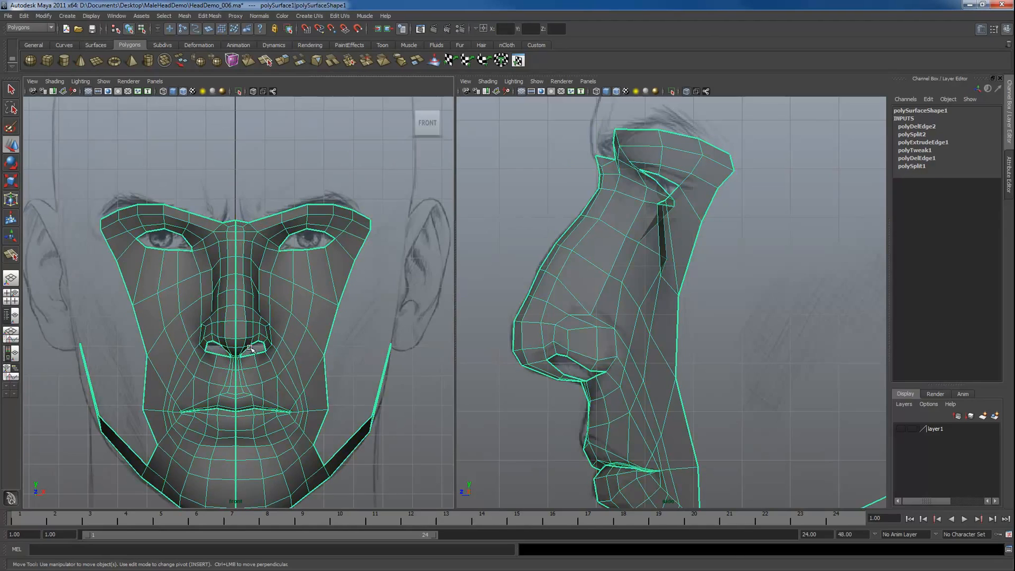
key("space")
left_click_drag(296, 368, 270, 307)
right_click_drag(271, 307, 335, 353, "alt")
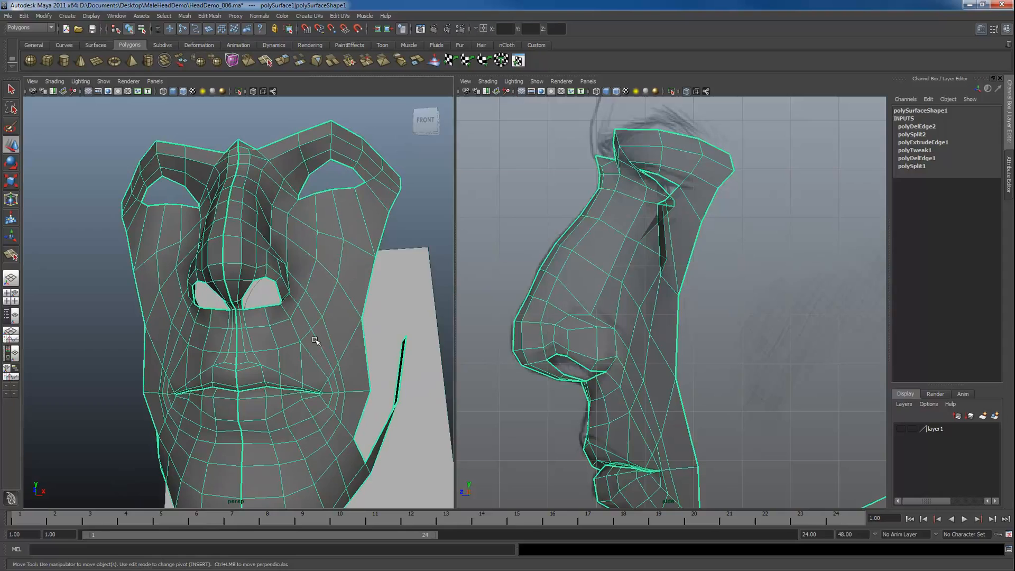
key("F10")
double_click(254, 308)
left_click_drag(314, 285, 294, 267, "alt")
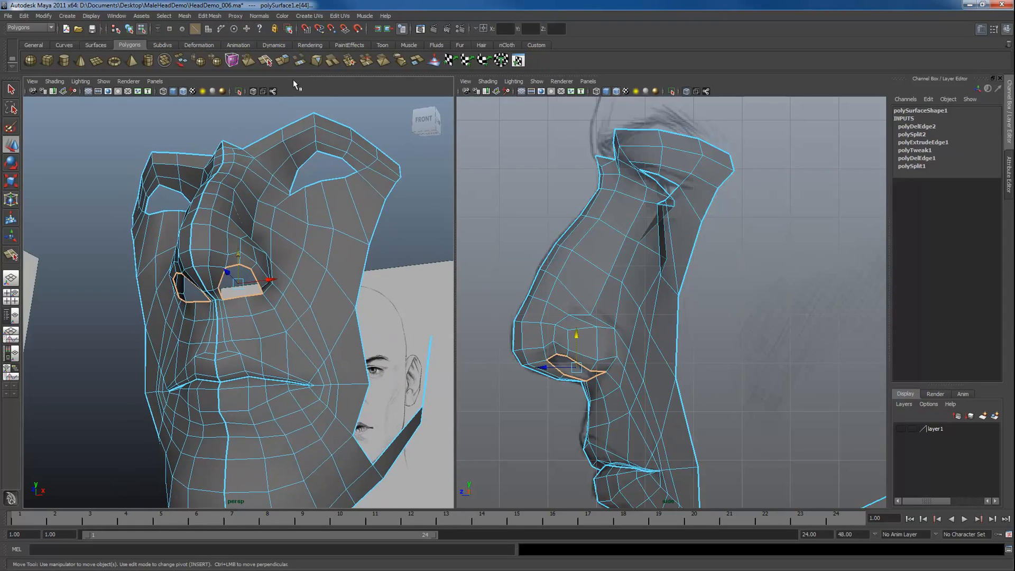
left_click(282, 60)
left_click_drag(267, 175, 267, 208, "alt")
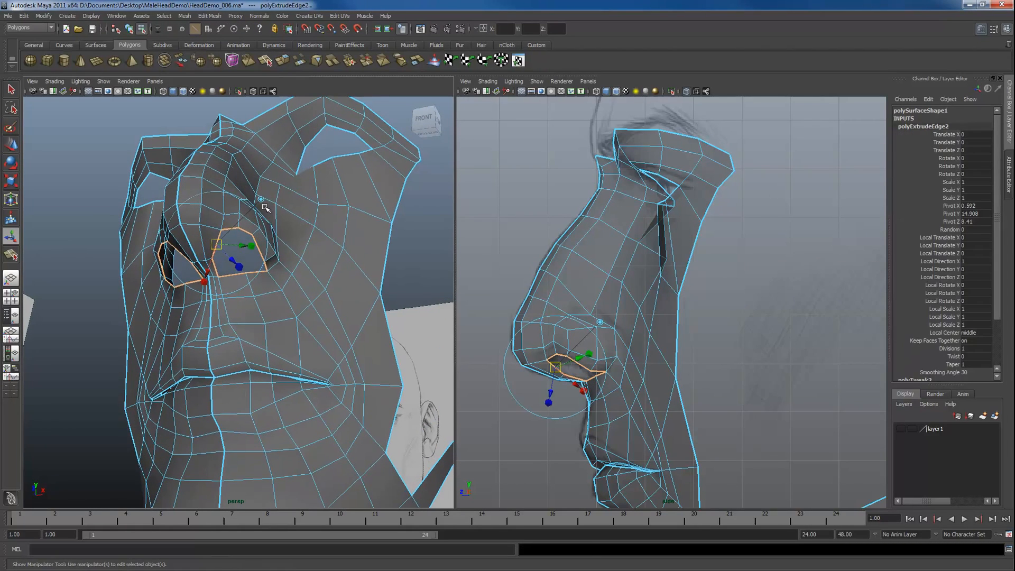
left_click(239, 218)
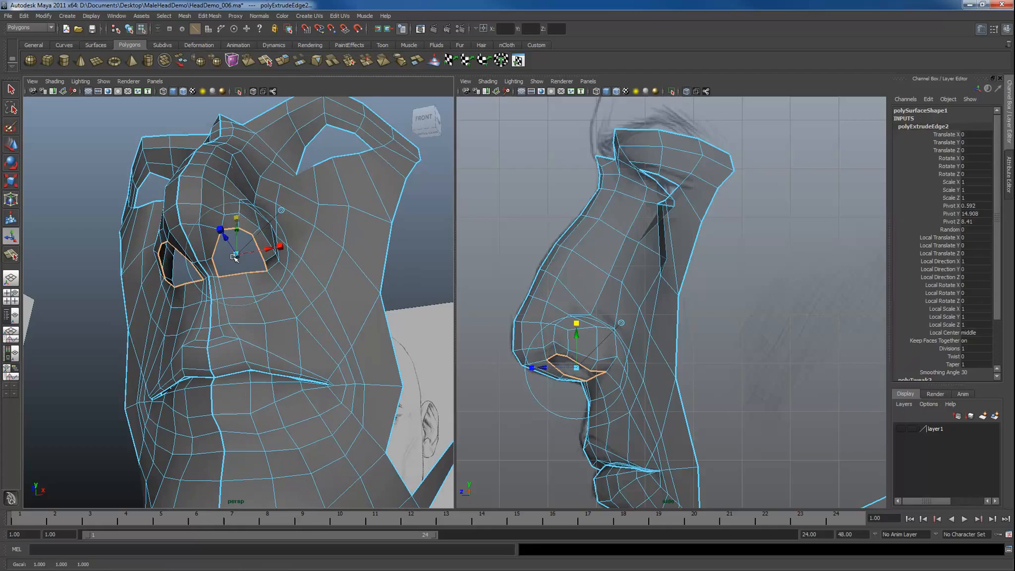
left_click_drag(235, 258, 257, 240)
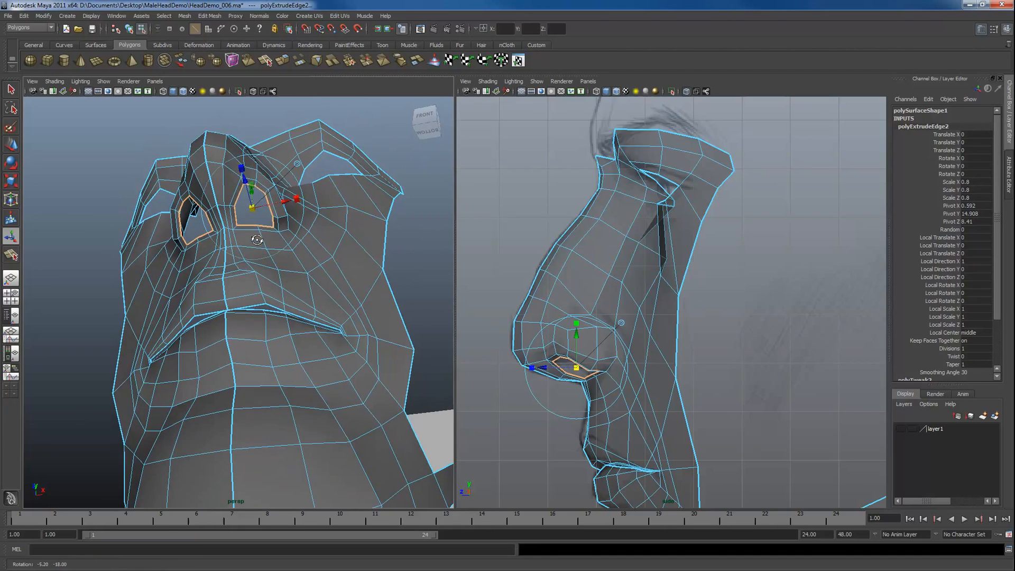
Offset the extruded nostril edges by -0.057 cm in X, 0.235 cm in Y and -0.051 cm in Z.
left_click_drag(282, 202, 254, 189)
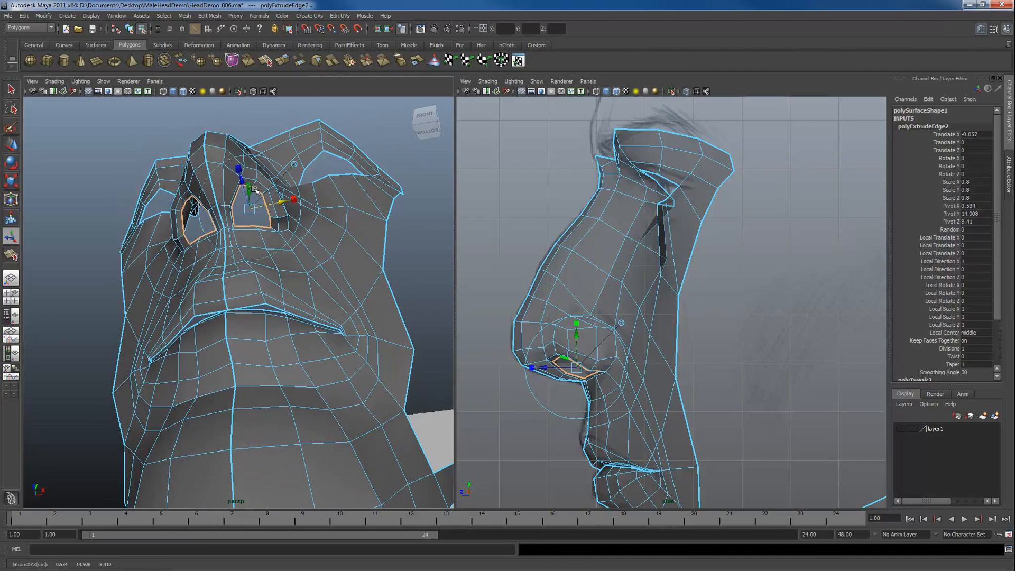
left_click(244, 181)
key("ctrl+z")
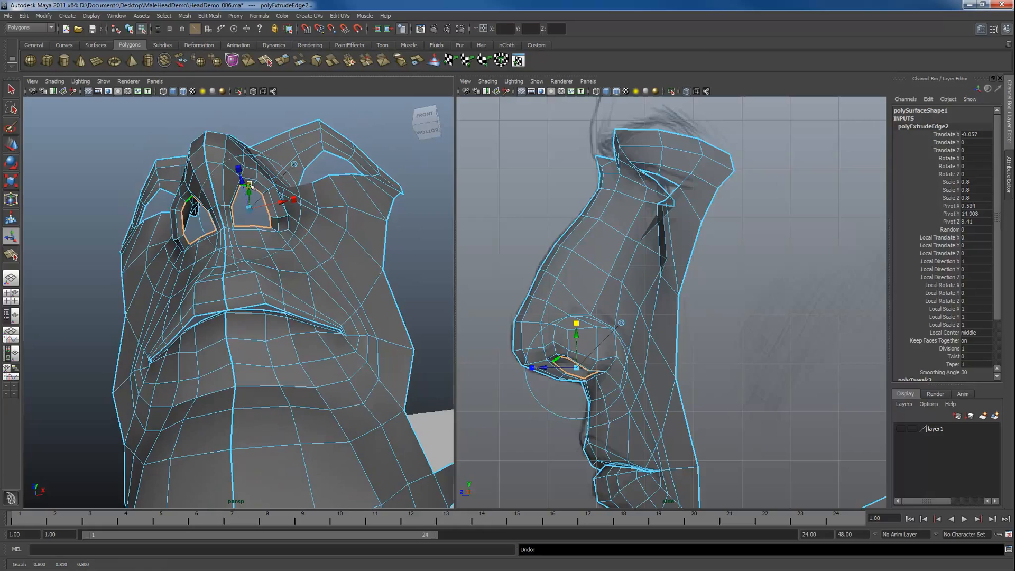
left_click_drag(333, 258, 313, 265, "alt")
left_click_drag(536, 376, 569, 326)
left_click_drag(286, 231, 313, 256, "alt")
right_click_drag(313, 256, 333, 267, "alt")
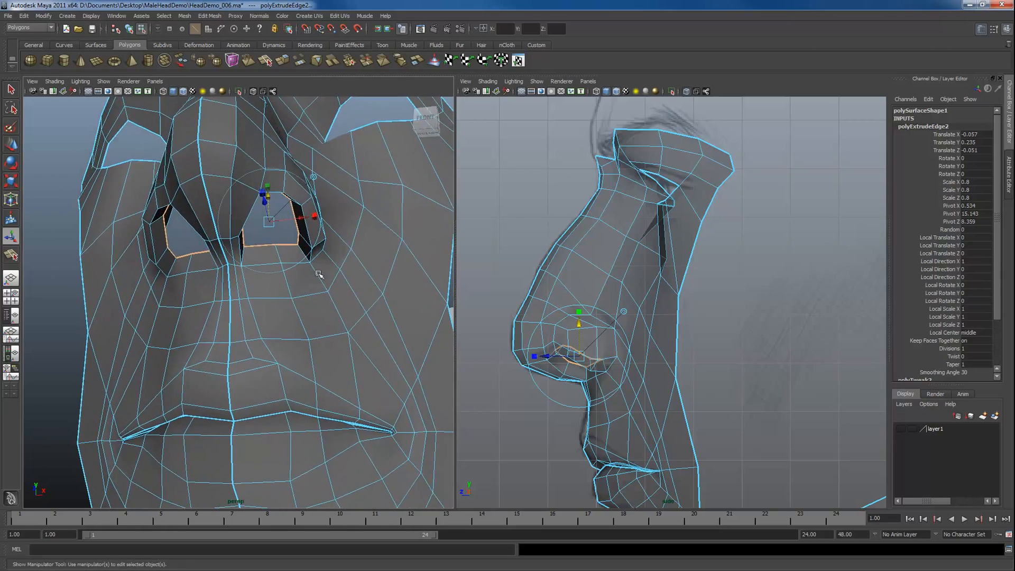
left_click_drag(333, 267, 293, 243, "alt")
Extrude the inner nostril edges again, moving them 0.745 cm in Y and -0.225 cm in Z.
key("ctrl+e")
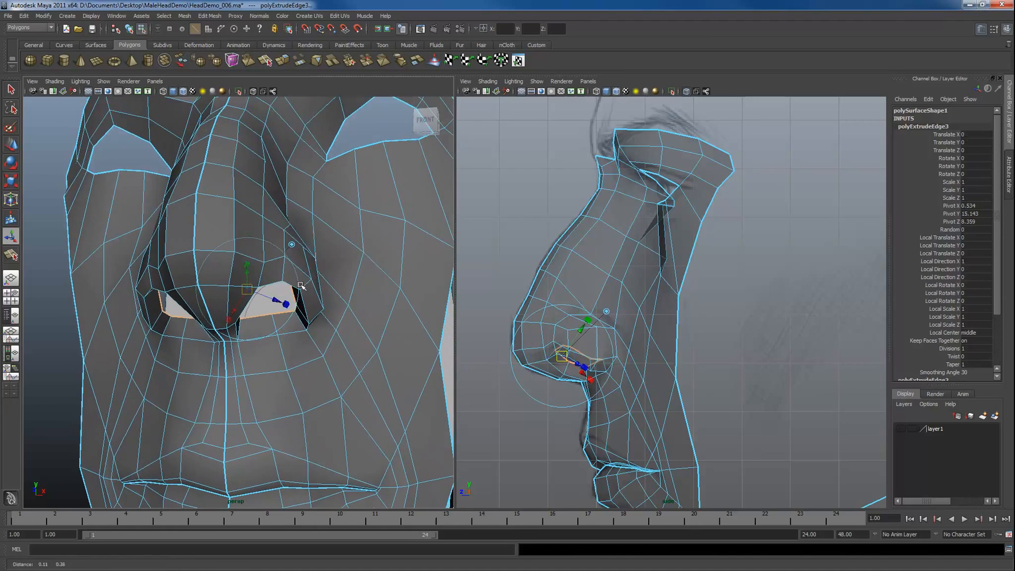
left_click(292, 244)
left_click_drag(584, 334, 558, 322)
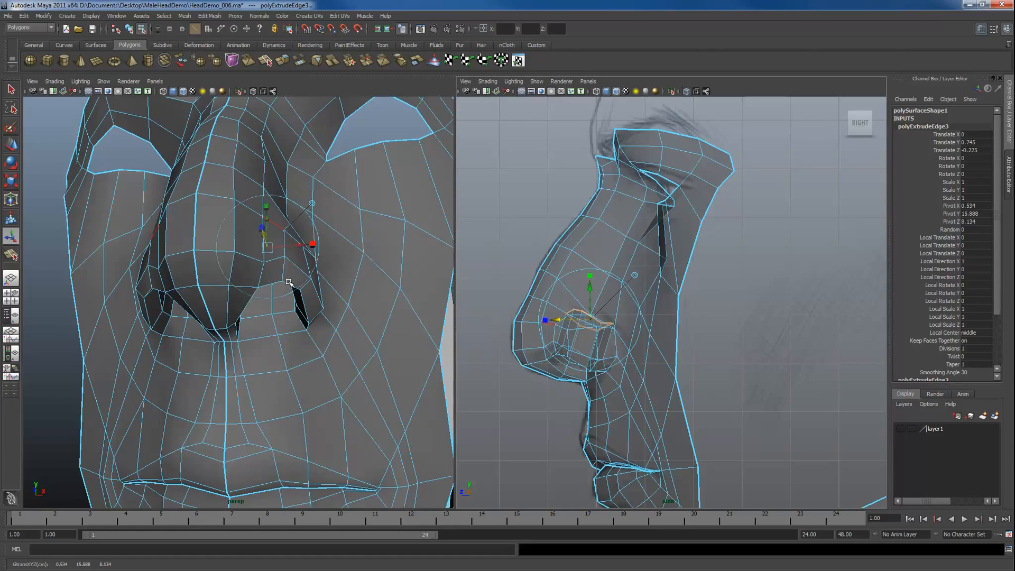
Shift the newly extruded nostril loops -0.101 cm in X, working from behind the nose.
key("space")
left_click_drag(293, 282, 282, 305)
key("space")
left_click_drag(390, 302, 310, 353, "alt")
right_click_drag(310, 353, 377, 402, "alt")
key("r")
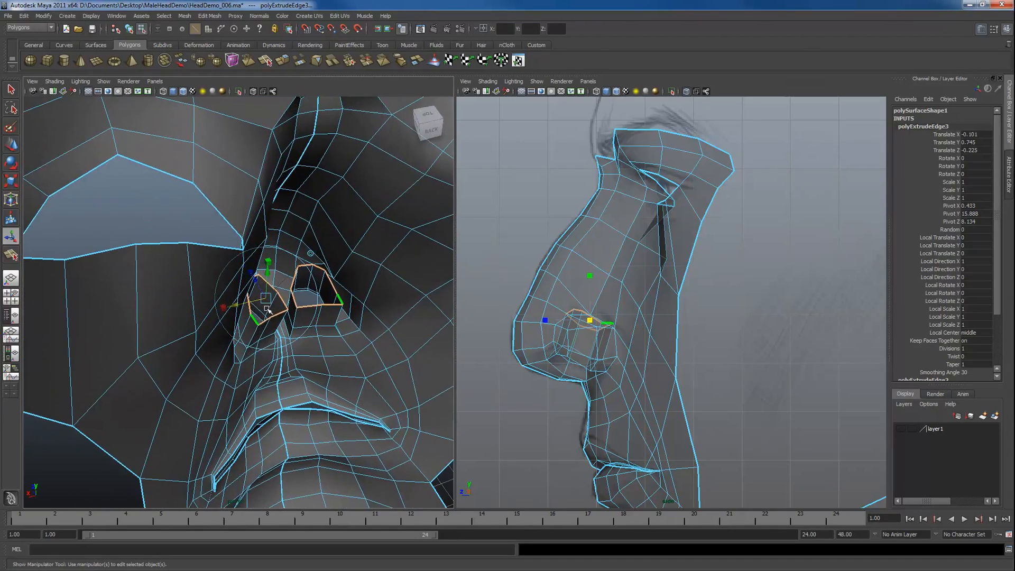
left_click_drag(266, 298, 234, 302)
Position the inner nostril loops slightly farther back and cap their open ends with Fill Hole.
key("w")
right_click_drag(235, 302, 283, 319, "alt")
middle_click_drag(282, 319, 238, 290, "alt")
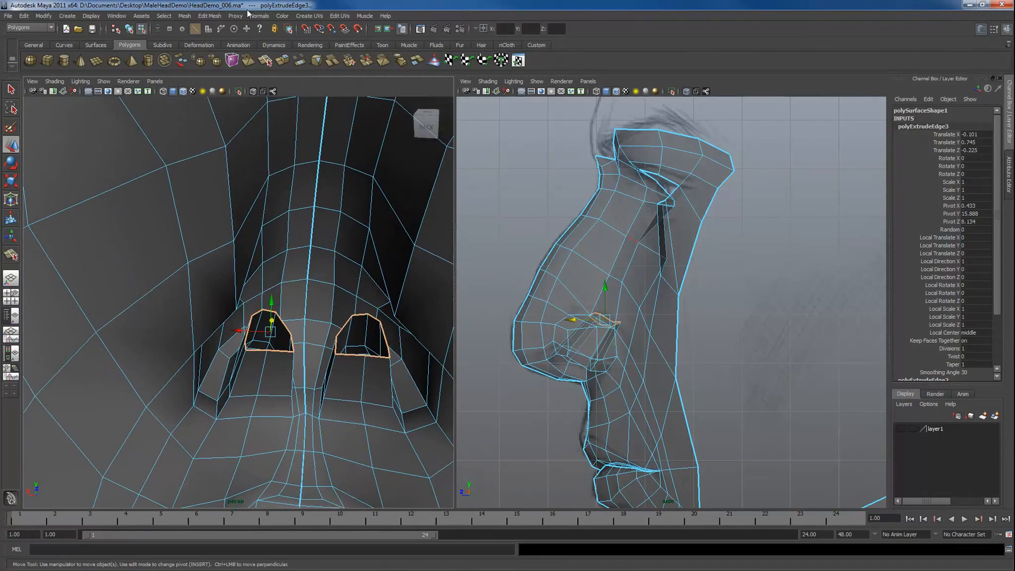
left_click(184, 16)
left_click(205, 172)
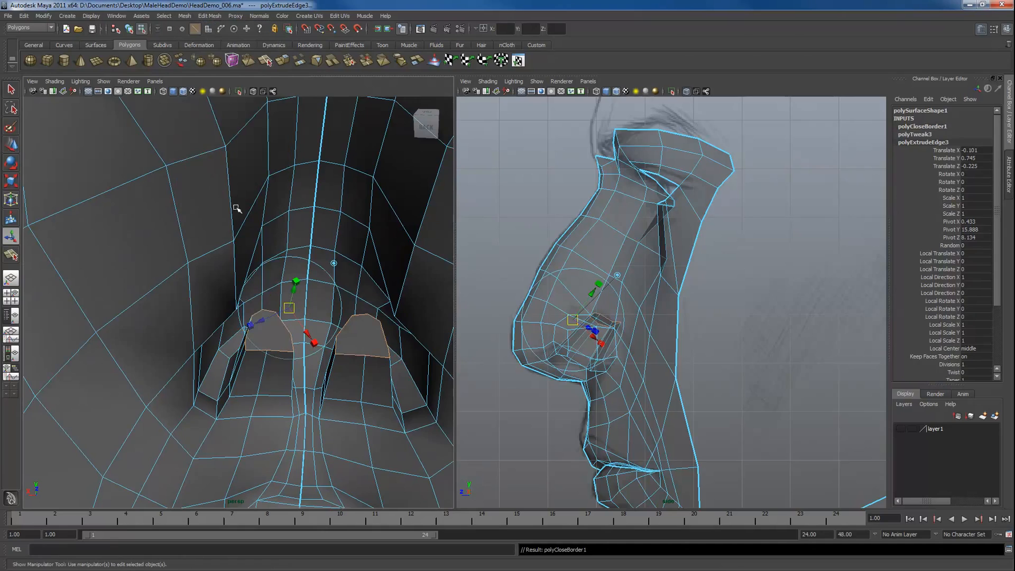
right_click_drag(323, 321, 347, 351, "alt")
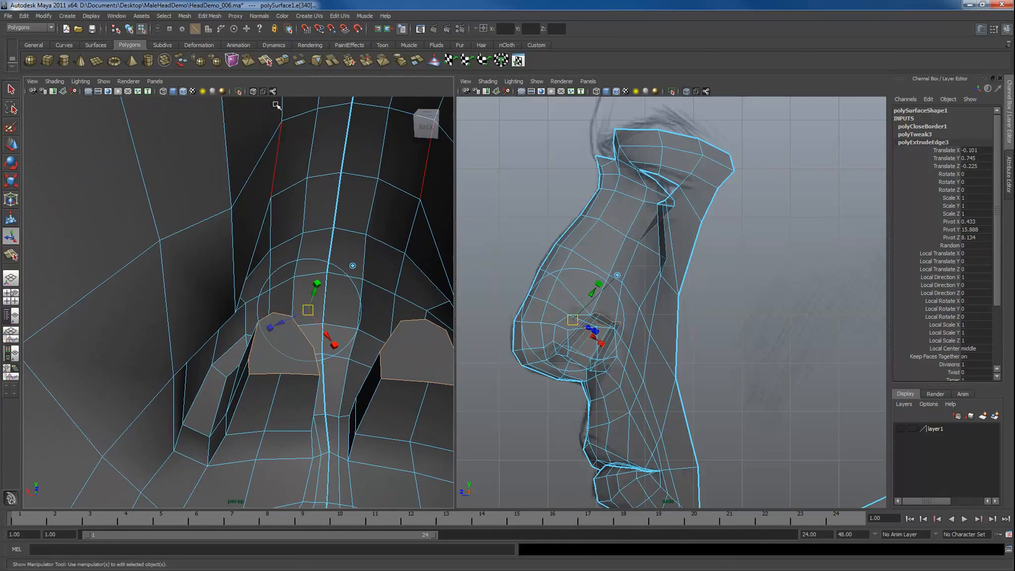
Split the nostril cap with a vertical cut through its middle and a horizontal cut crossing it.
left_click(267, 62)
left_click_drag(270, 349, 283, 373, "alt")
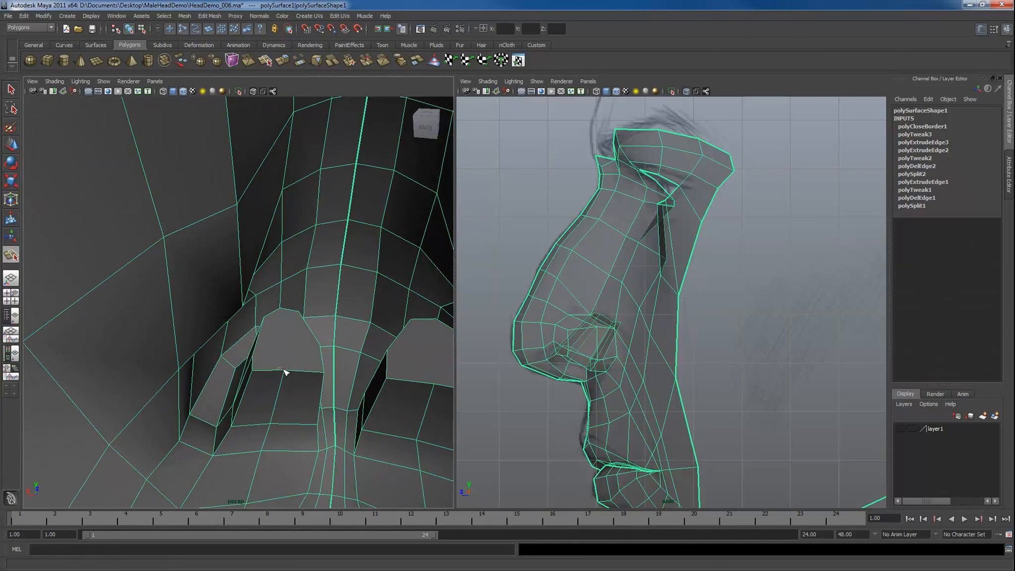
left_click(284, 371)
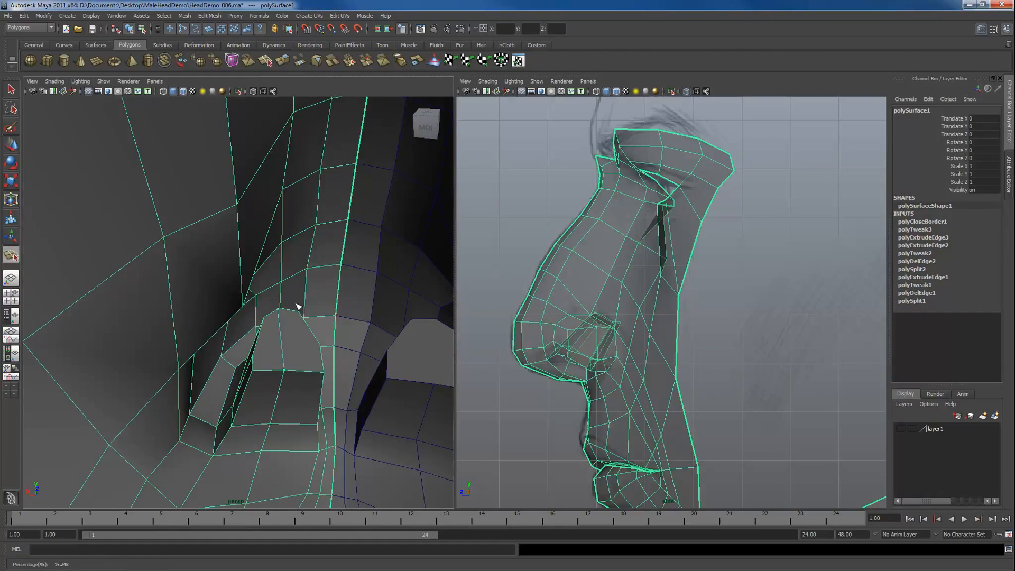
left_click_drag(299, 307, 305, 309)
key("Return")
left_click_drag(320, 346, 332, 365)
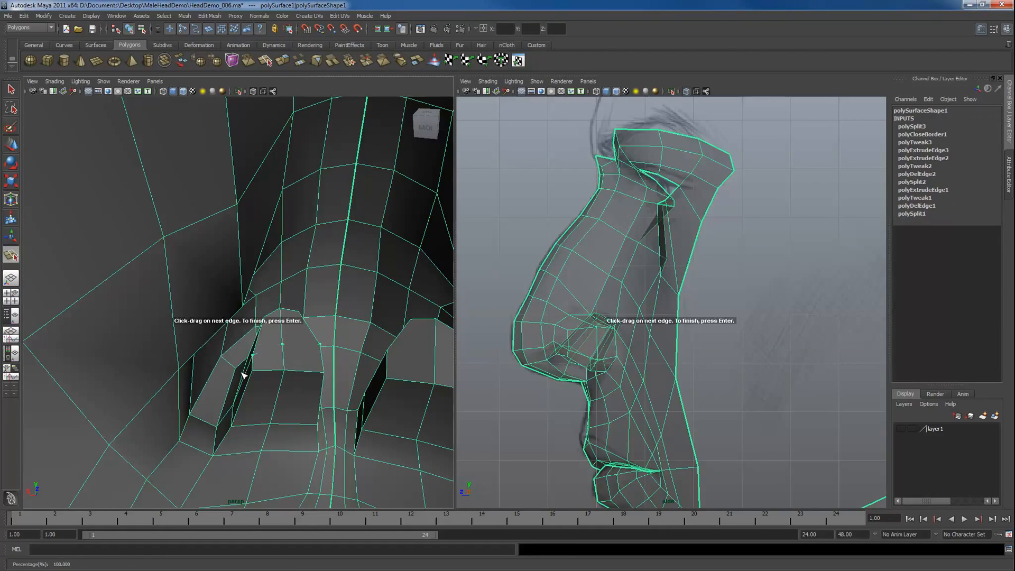
key("Return")
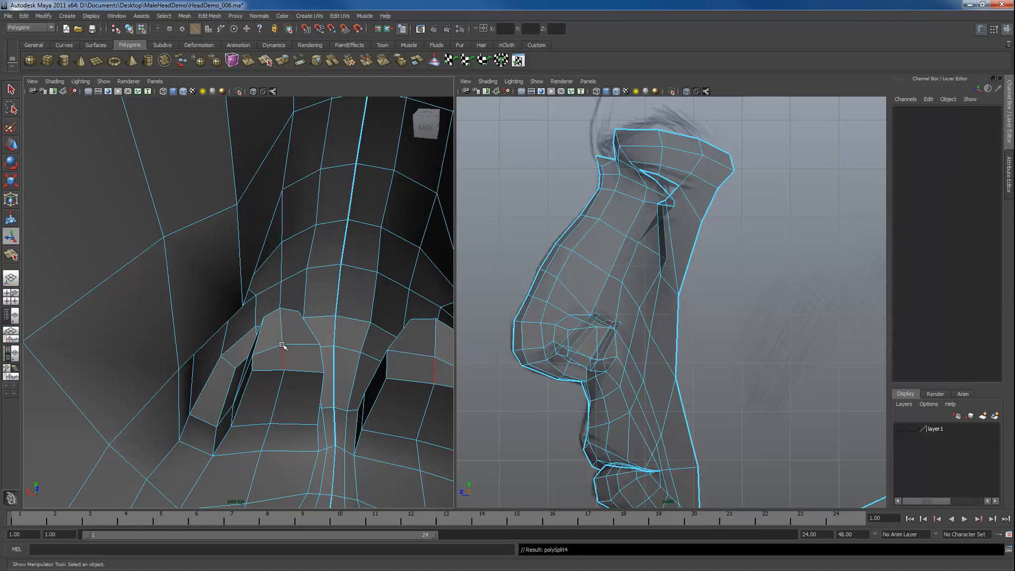
Move the middle vertex of the nostril cap upward to push the cap deeper into the nose.
left_click(284, 344)
mouse_move(288, 386)
left_mouse_down("alt")
mouse_move(289, 351)
mouse_move(290, 367)
left_mouse_up("alt")
key("w")
right_click_drag(290, 367, 218, 373, "alt")
left_click_drag(217, 373, 275, 342, "alt")
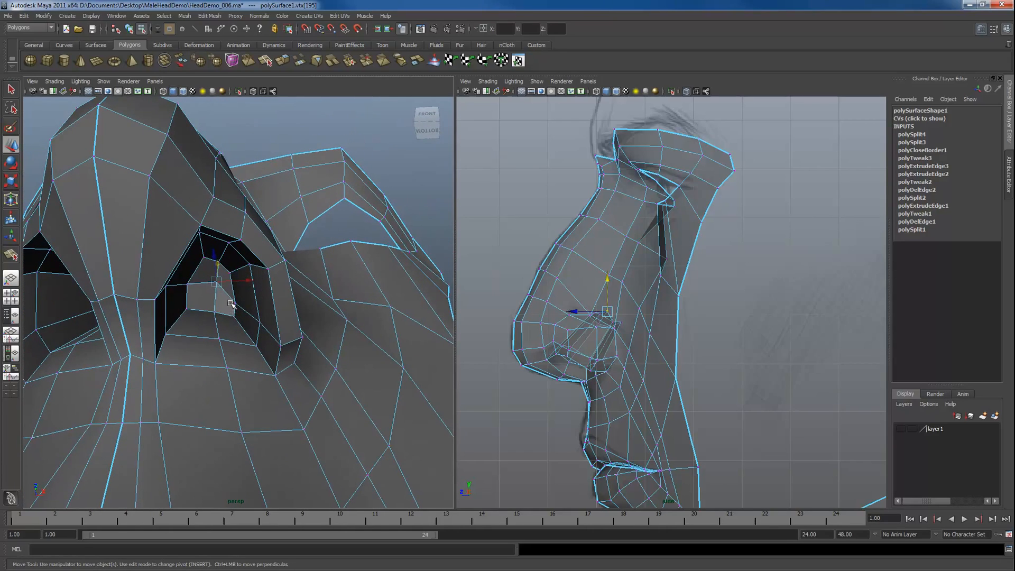
Add an edge loop around the inside wall of the nostril by connecting its lengthwise edges.
key("F10")
left_click(245, 313)
left_click_drag(249, 317, 290, 298, "alt")
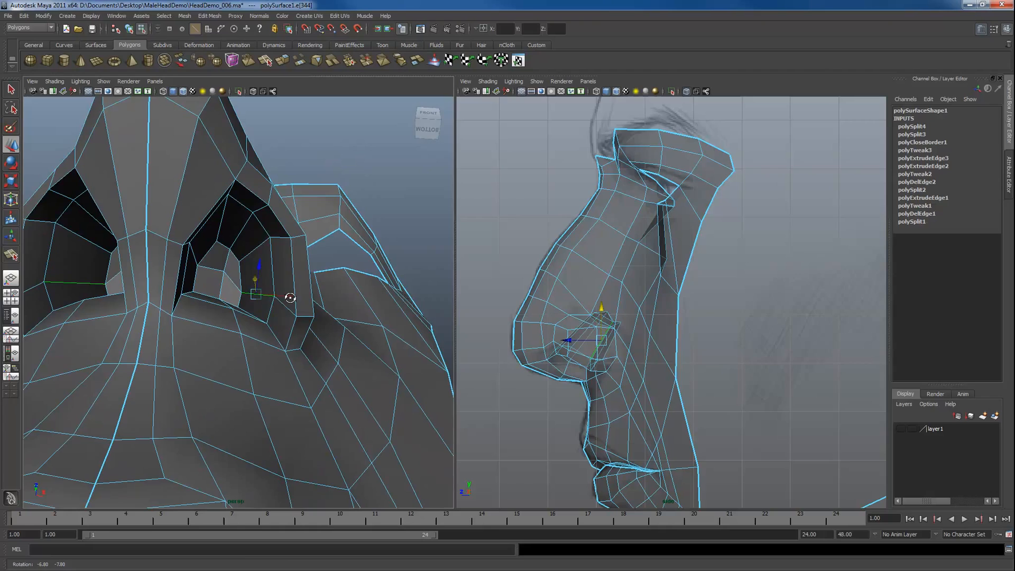
right_click_drag(250, 243, 276, 259, "ctrl")
left_click_drag(277, 261, 259, 287, "alt")
Move the deep faces on the outer wall of the nostril cavity inward toward the centre line.
key("F11")
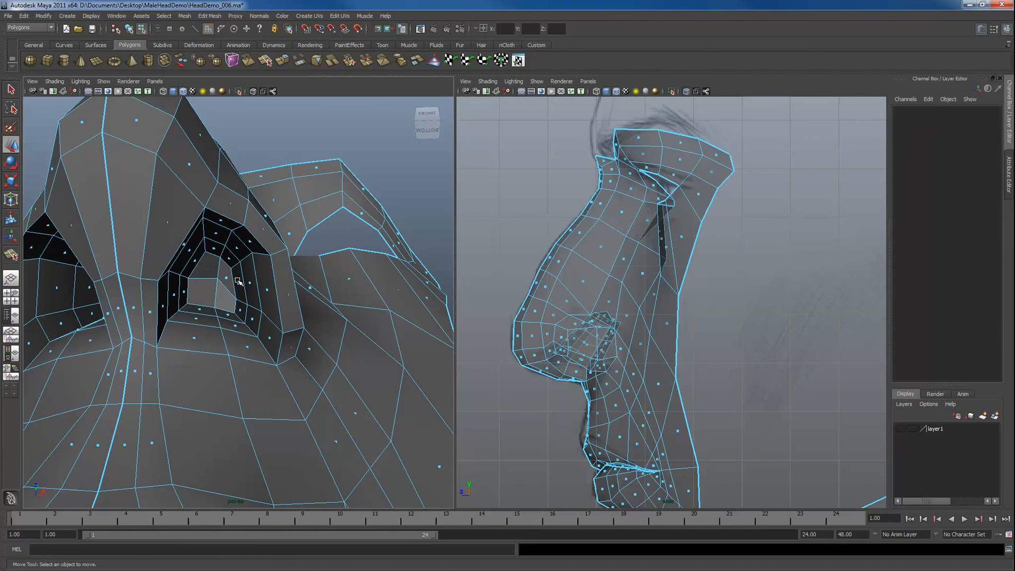
left_click(239, 284)
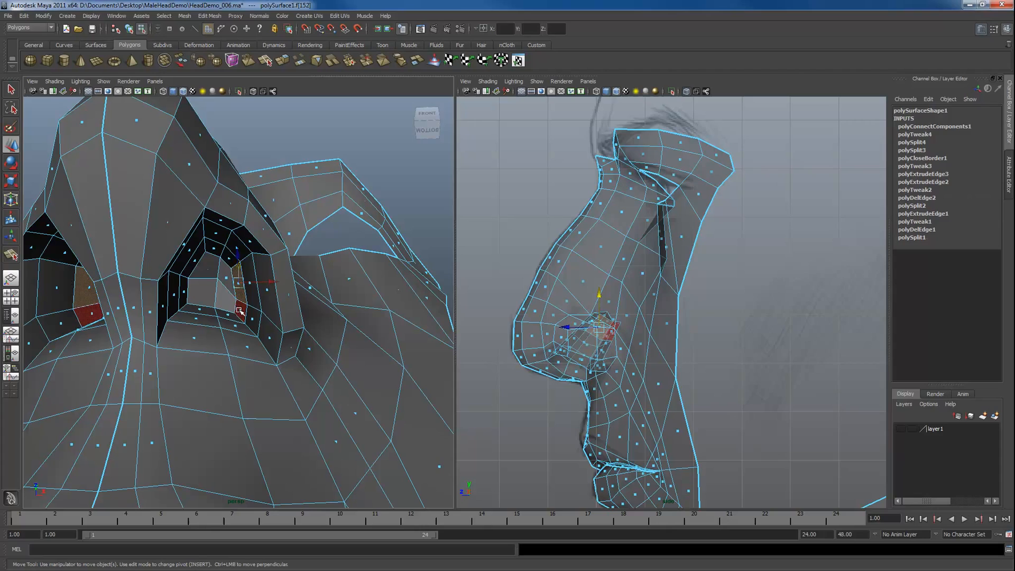
left_click_drag(272, 282, 266, 289)
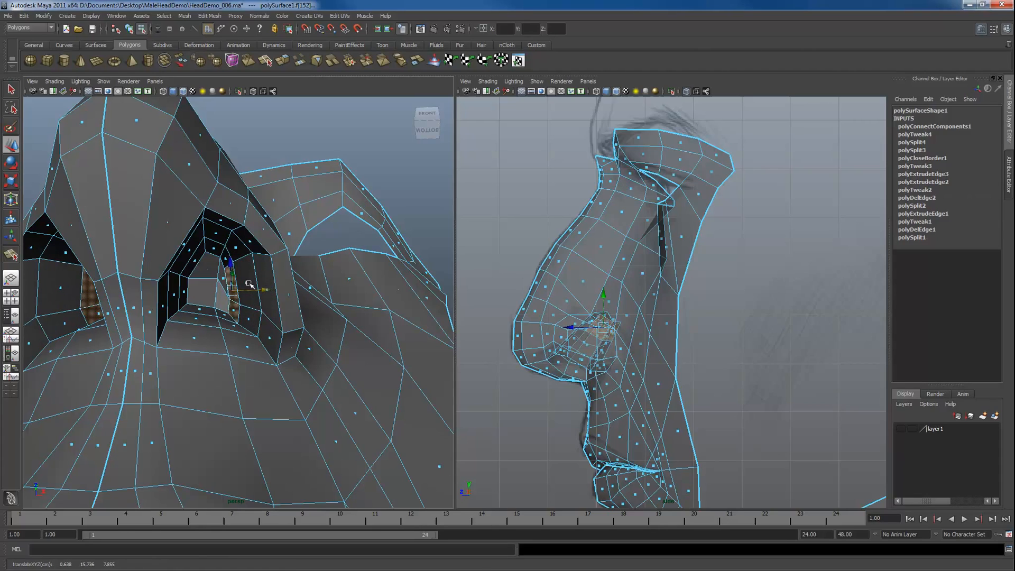
left_click(417, 216)
left_click(231, 284)
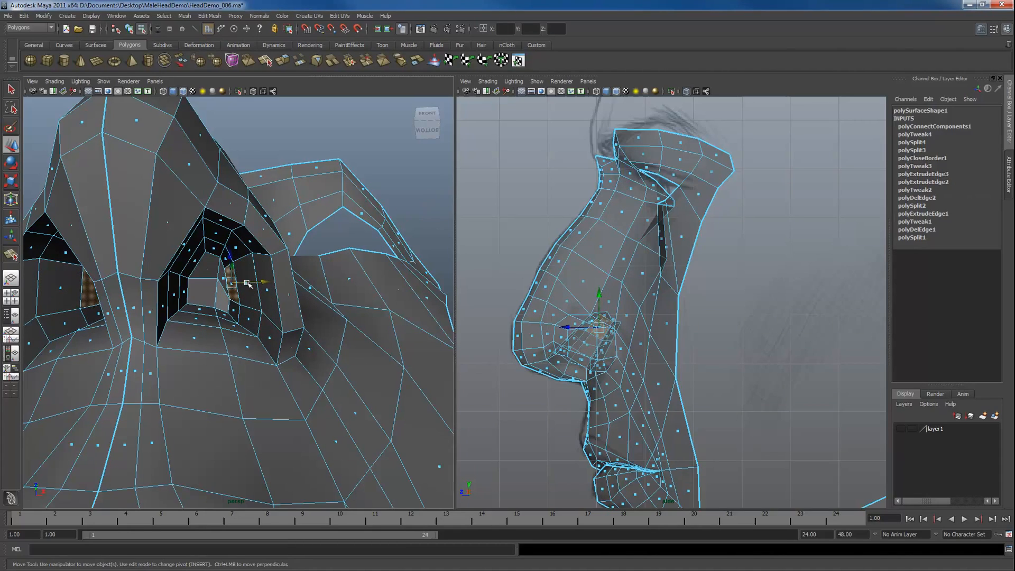
left_click_drag(250, 283, 236, 268)
Connect another ring of lengthwise edges to add a second edge loop around the nostril cavity.
key("F10")
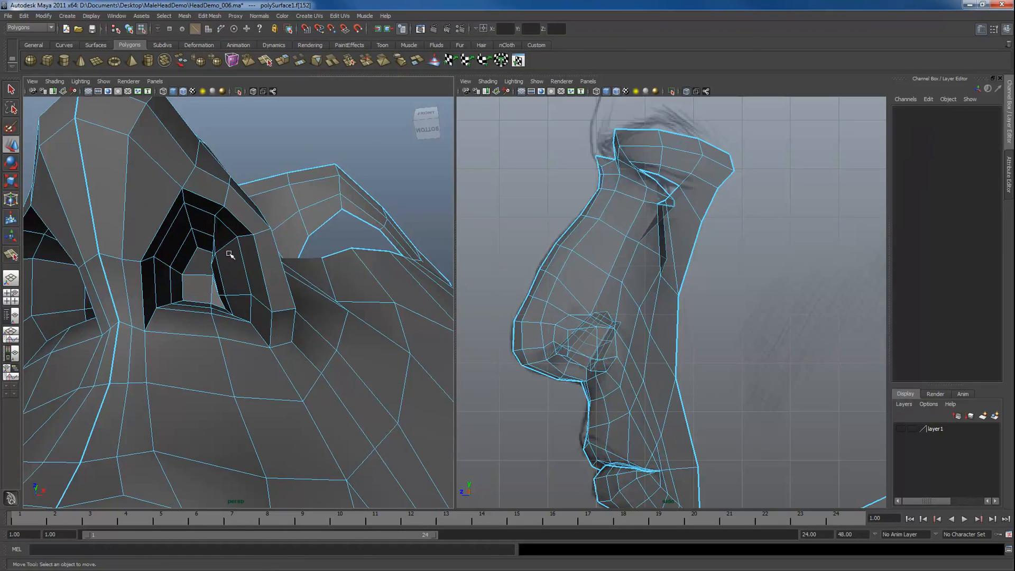
left_click(226, 244)
key("g")
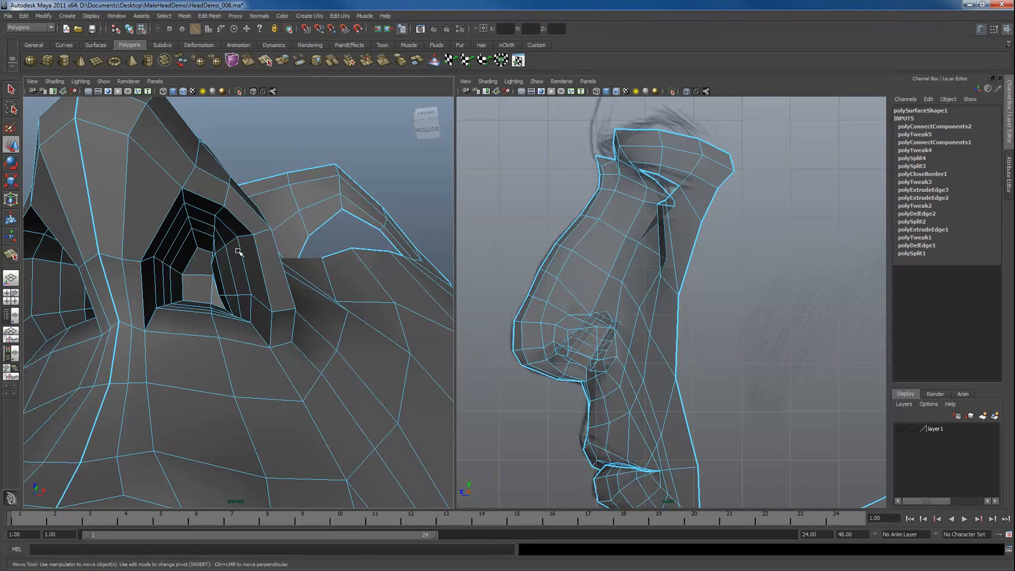
Move an edge on the outer wall of the nostril cavity sideways to reshape the inner wall.
left_click_drag(240, 249, 241, 263, "alt")
double_click(241, 271)
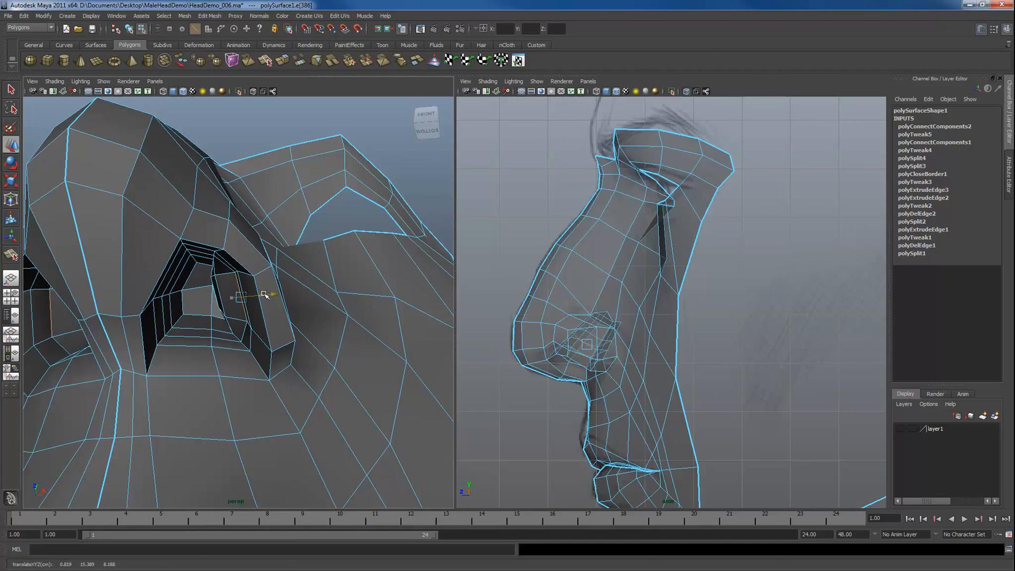
left_click_drag(266, 288, 227, 313, "alt")
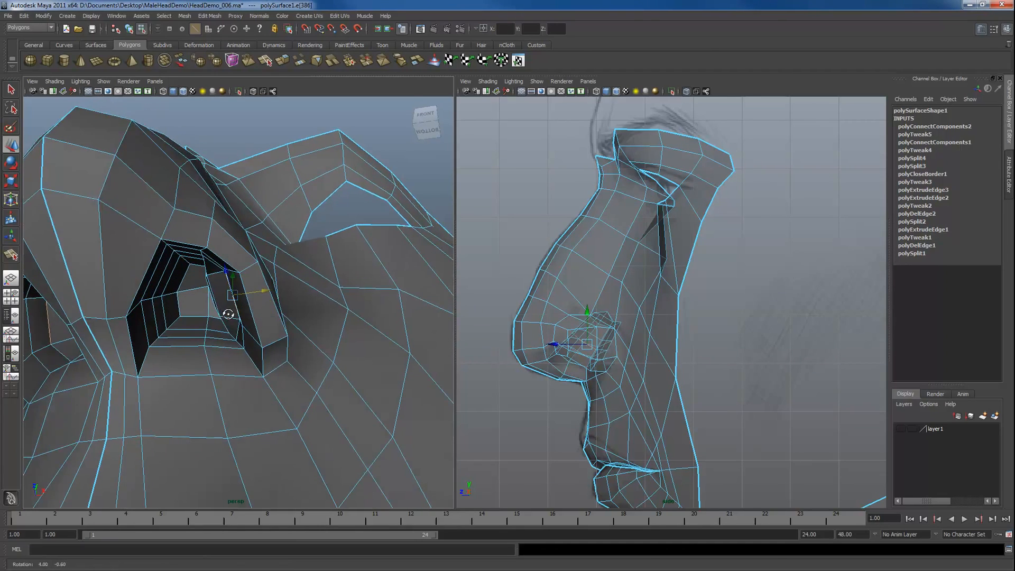
Move two faces on the inner wall of the nostril cavity toward the centre line to widen the cavity.
key("F11")
left_click(161, 318)
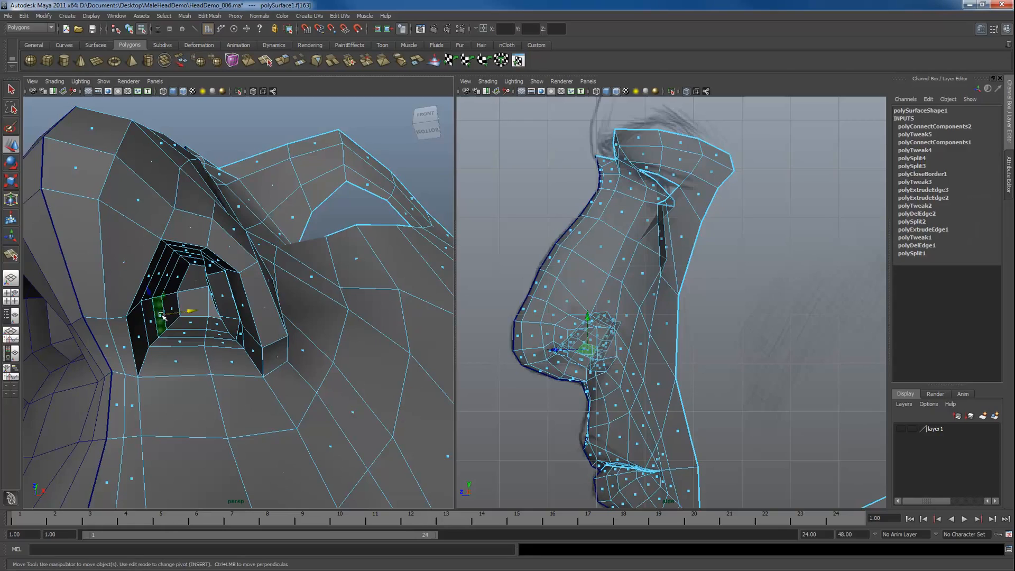
left_click(169, 274, "shift")
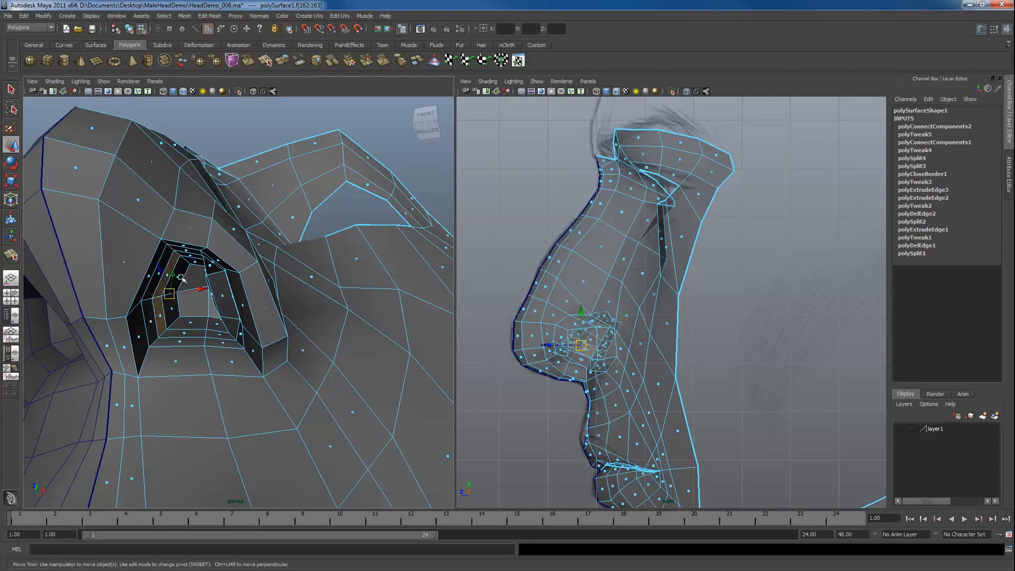
left_click_drag(194, 291, 187, 291)
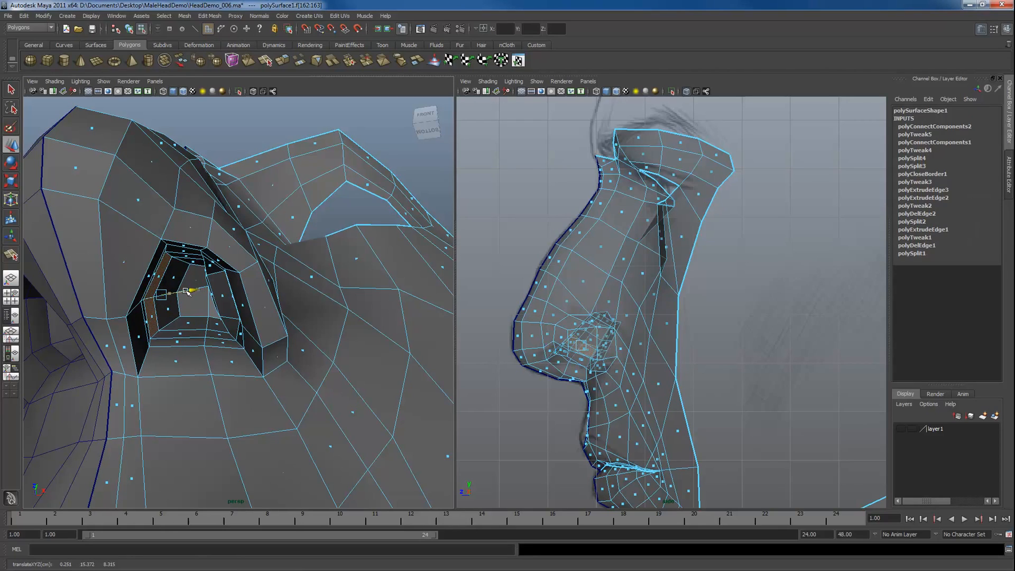
Move the front wall face of the nostril cavity forward and the rear wall face back to enlarge the cavity.
left_click(186, 256)
left_click_drag(180, 228, 175, 217)
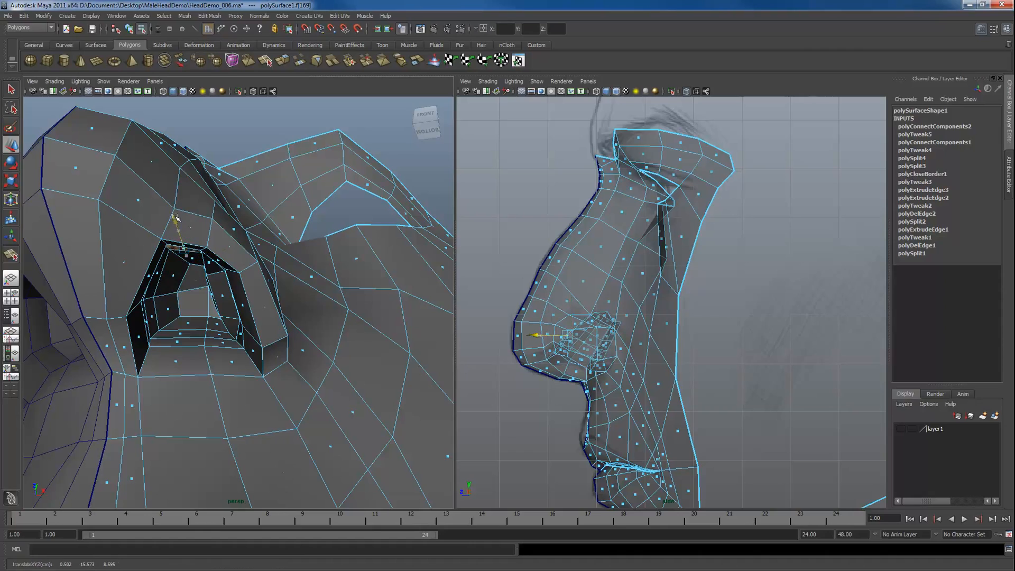
left_click(180, 323)
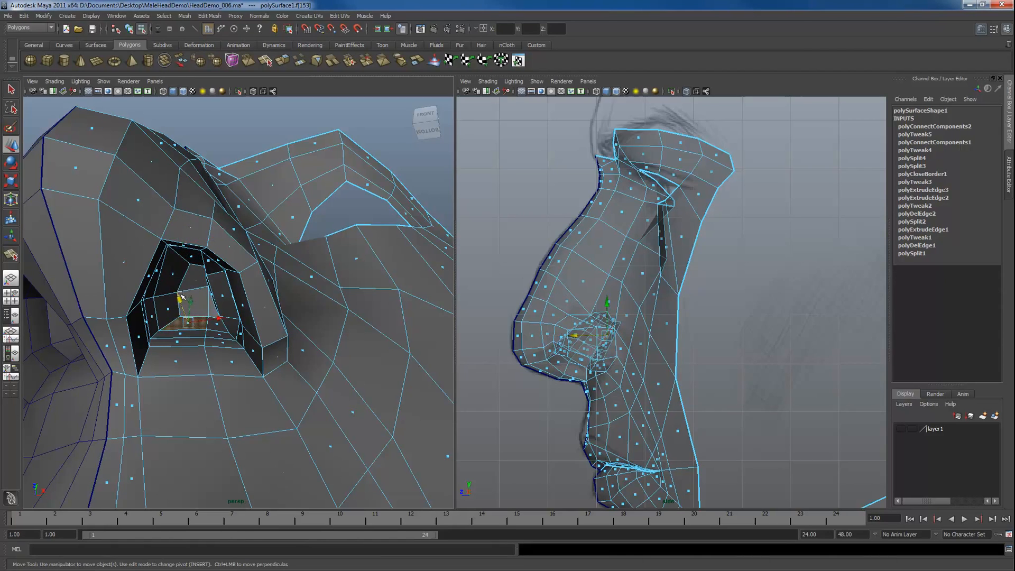
left_click(180, 302)
Return to object mode and soften the edges of the editable half of the face mesh.
left_click_drag(233, 293, 263, 344, "alt")
right_click_drag(262, 344, 235, 303, "alt")
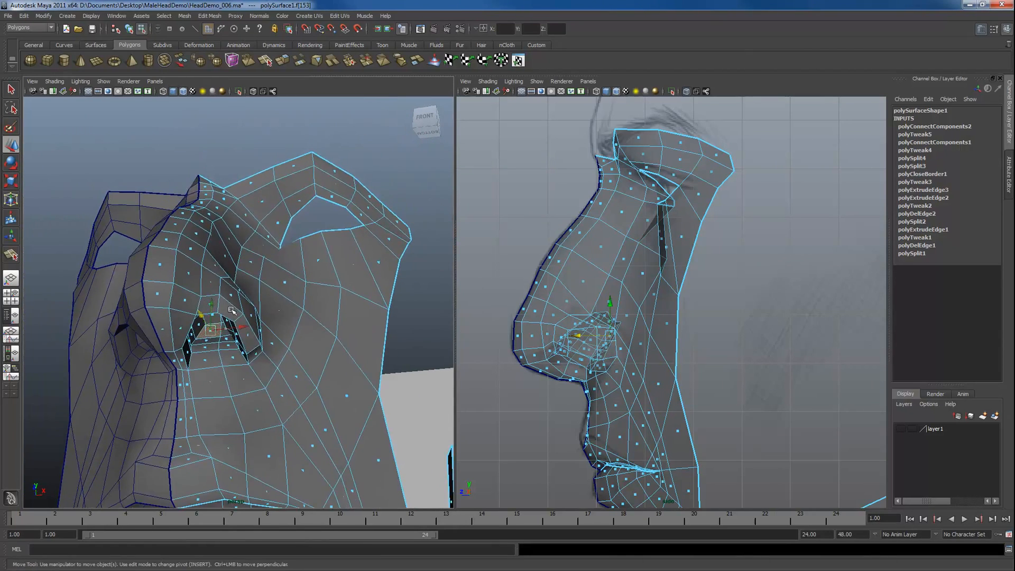
left_click_drag(236, 303, 217, 323, "alt")
key("F8")
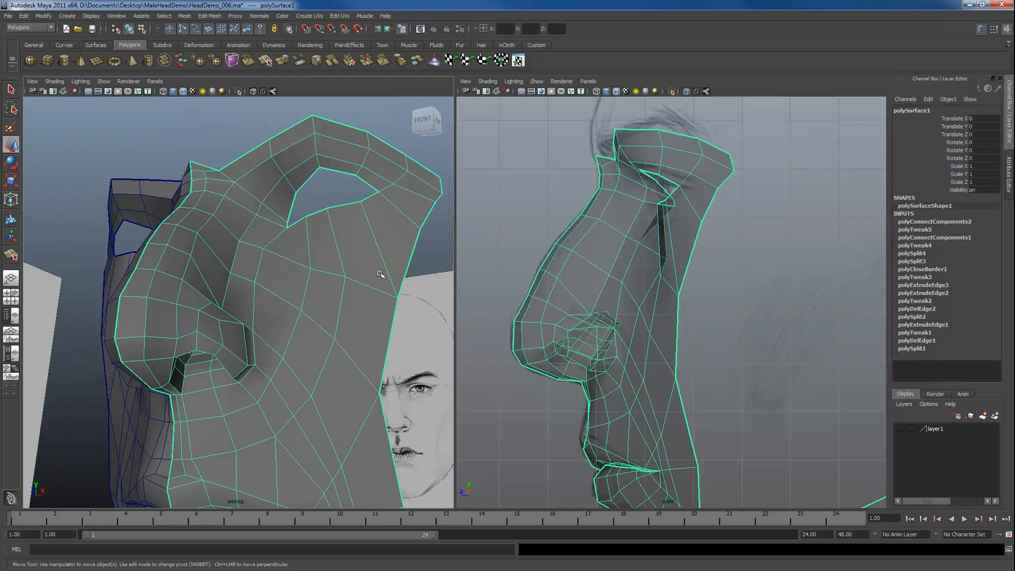
left_click(320, 191)
left_click_drag(322, 295, 288, 285, "alt")
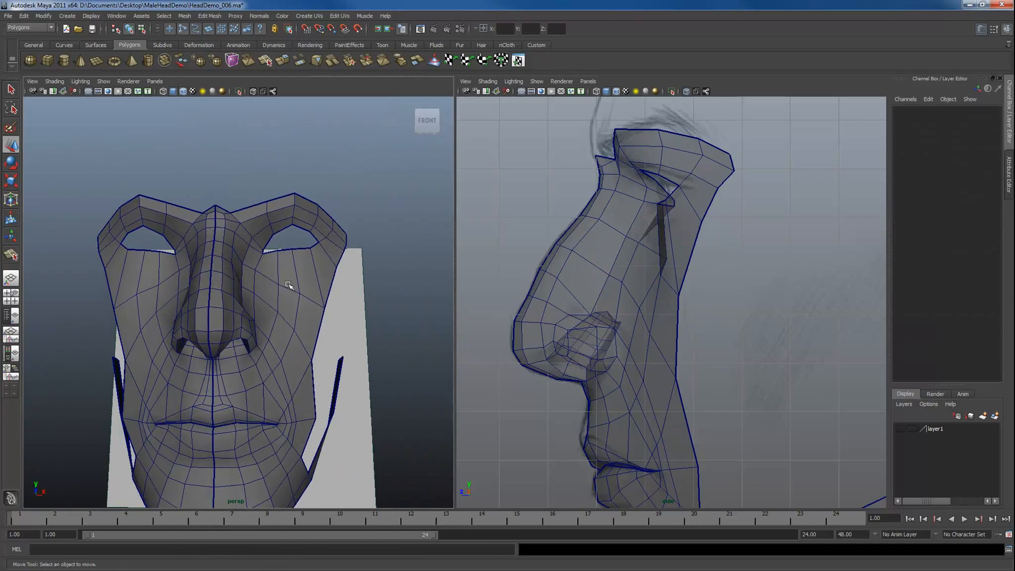
left_click(288, 286)
left_click(259, 16)
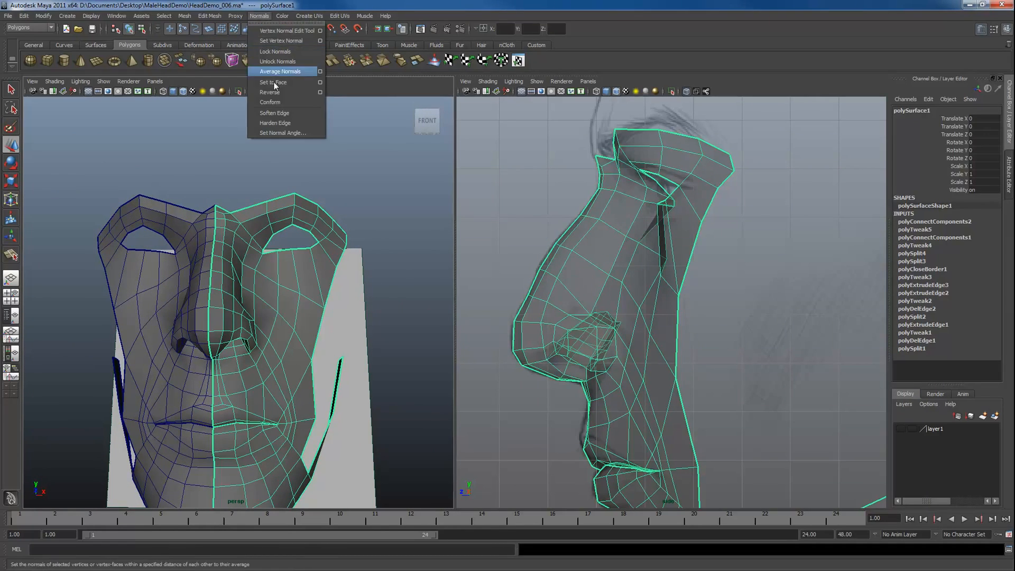
left_click(275, 113)
Move the centre vertex atop the nose root back and its neighbouring vertex forward to even out the brow profile.
mouse_move(201, 275)
left_mouse_down("alt")
mouse_move(195, 175)
mouse_move(198, 273)
mouse_move(206, 259)
left_mouse_up("alt")
left_click(196, 176)
right_click_drag(206, 259, 247, 293, "alt")
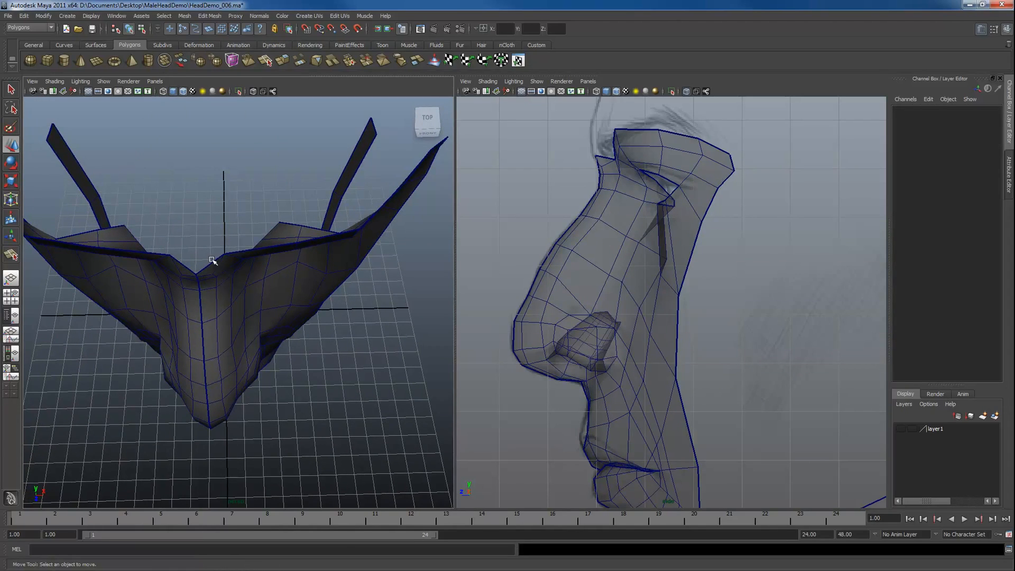
right_click_drag(197, 269, 199, 279)
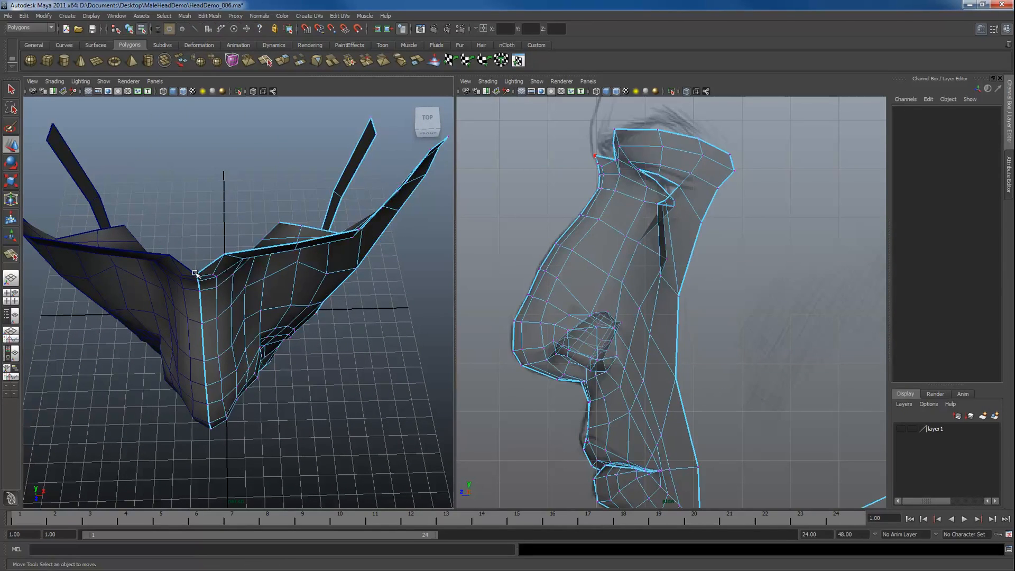
left_click(196, 273)
left_click_drag(196, 279, 262, 212)
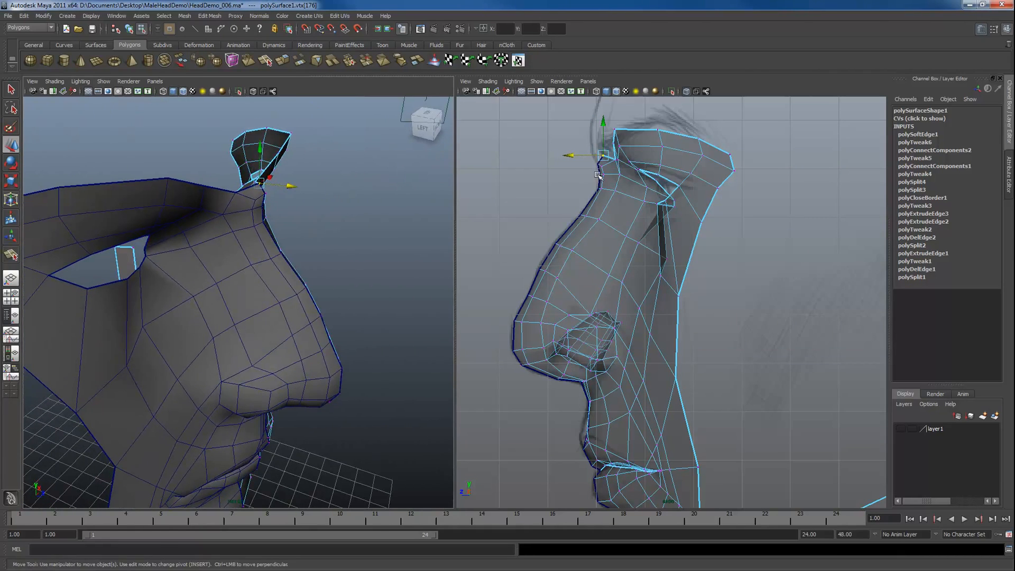
key("z")
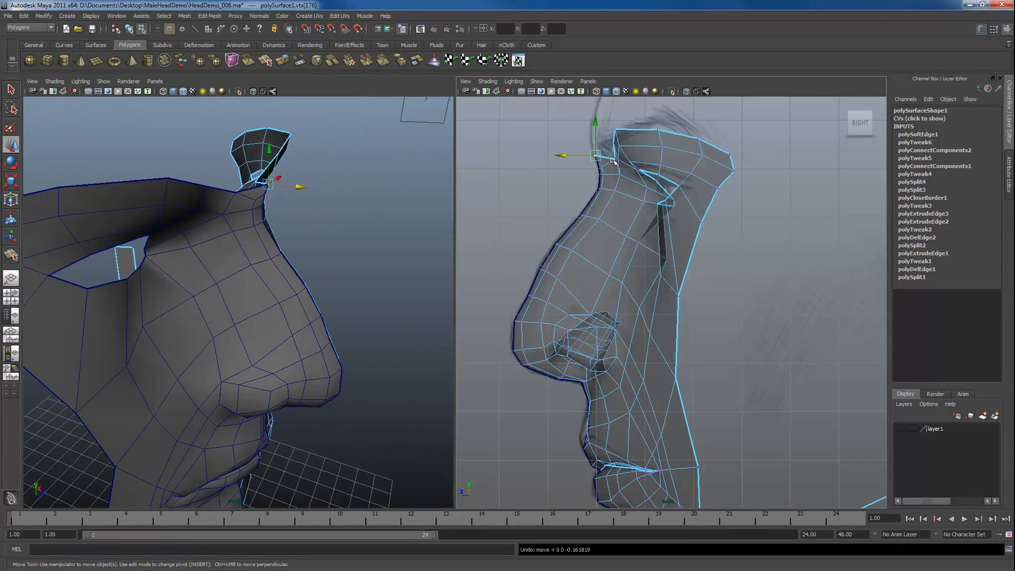
key("shift+z")
left_click_drag(602, 159, 593, 161)
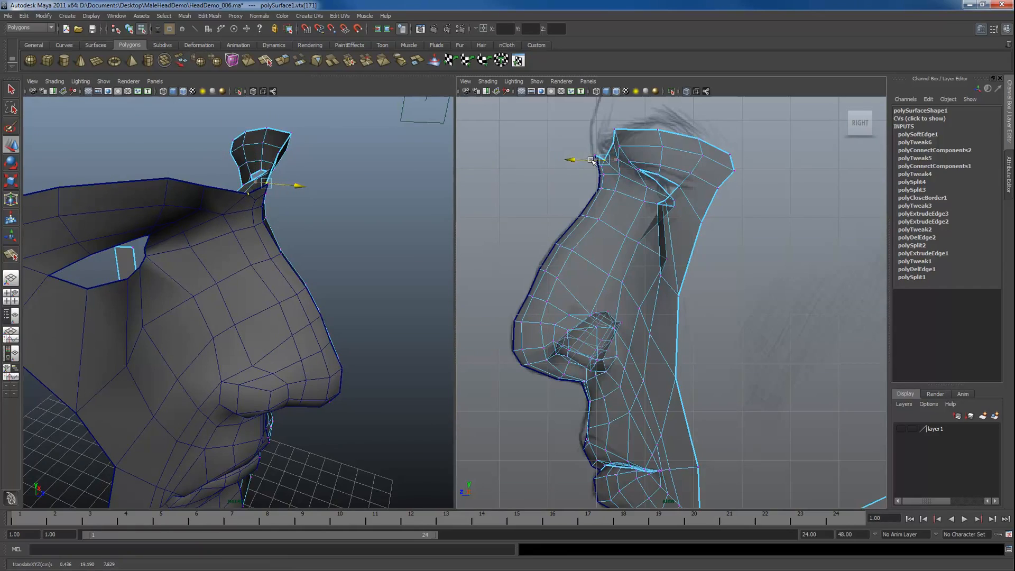
Delete the face mesh's history and save the scene incrementally as HeadDemo_007.ma.
left_click_drag(364, 179, 329, 201, "alt")
left_click_drag(309, 204, 232, 159, "alt")
left_click_drag(243, 243, 244, 222, "alt")
right_click_drag(227, 270, 159, 269, "alt")
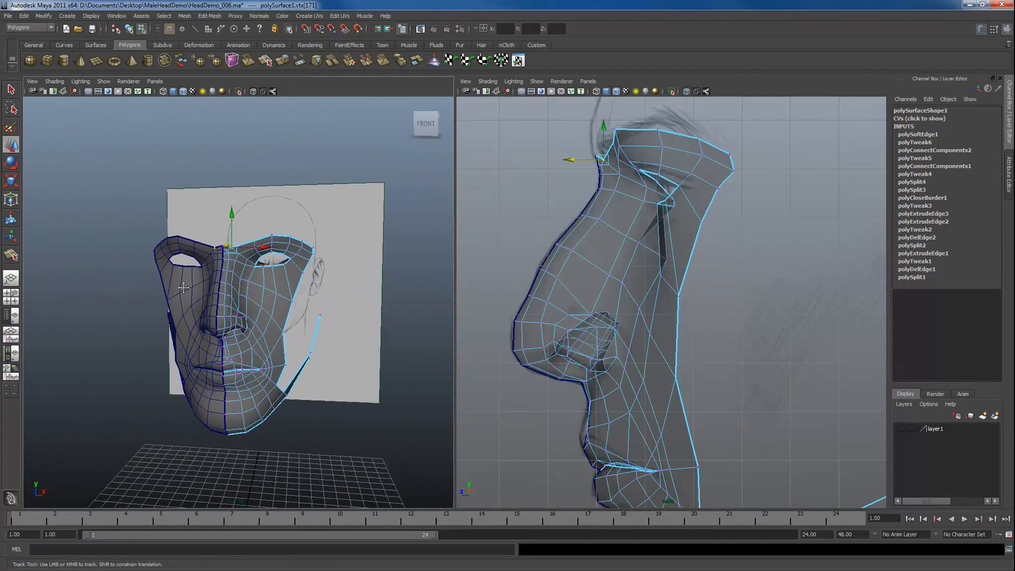
left_click_drag(159, 269, 213, 270, "alt")
right_click_drag(213, 269, 295, 291, "alt")
left_click_drag(294, 291, 248, 310, "alt")
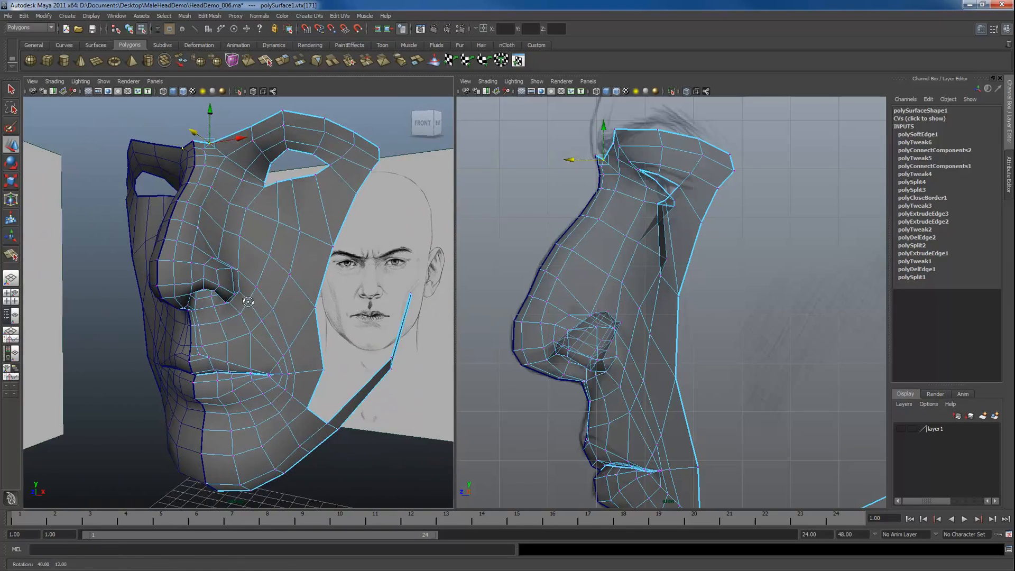
left_click(23, 15)
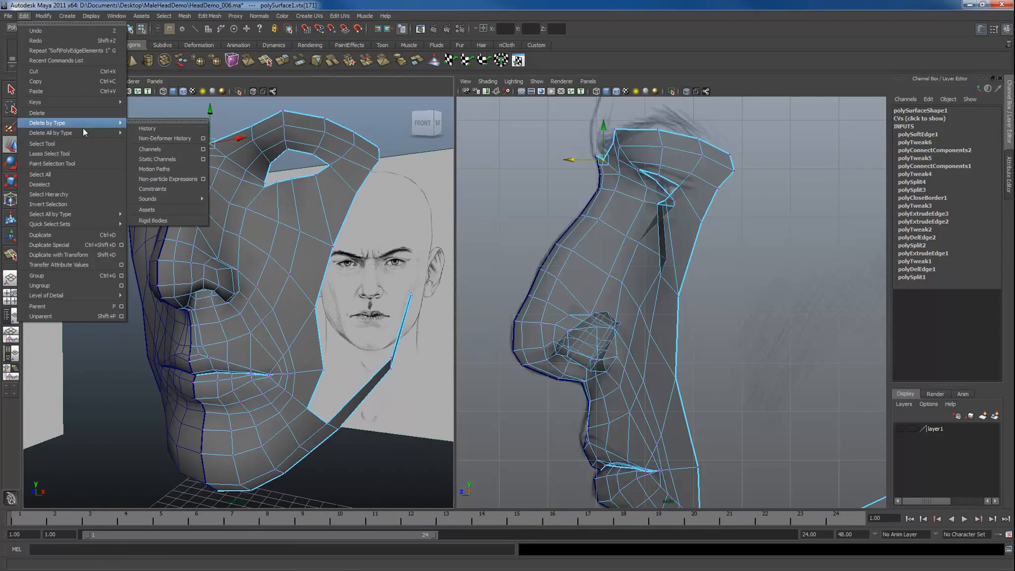
left_click(160, 135)
key("F8")
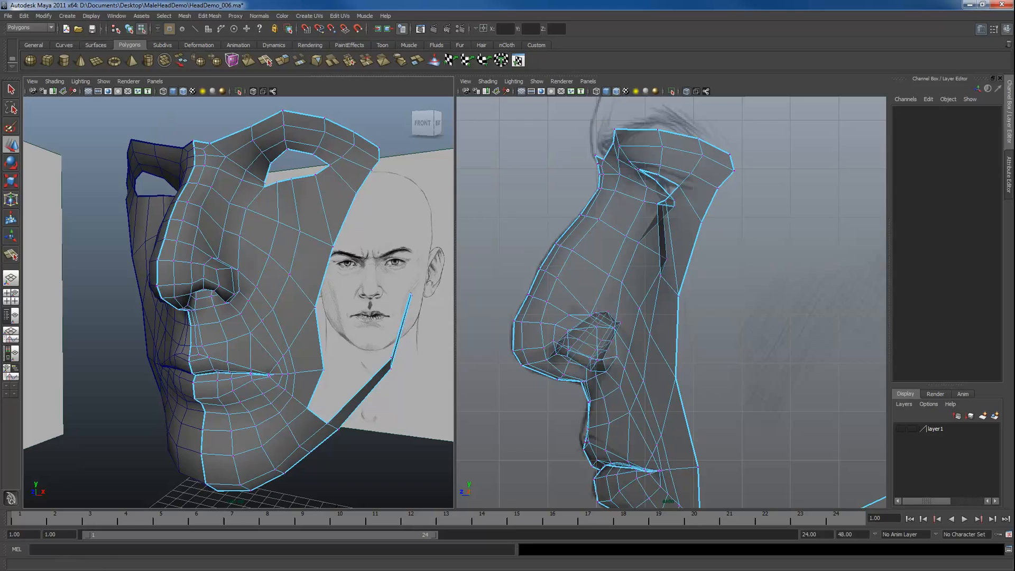
key("ctrl+alt+s")
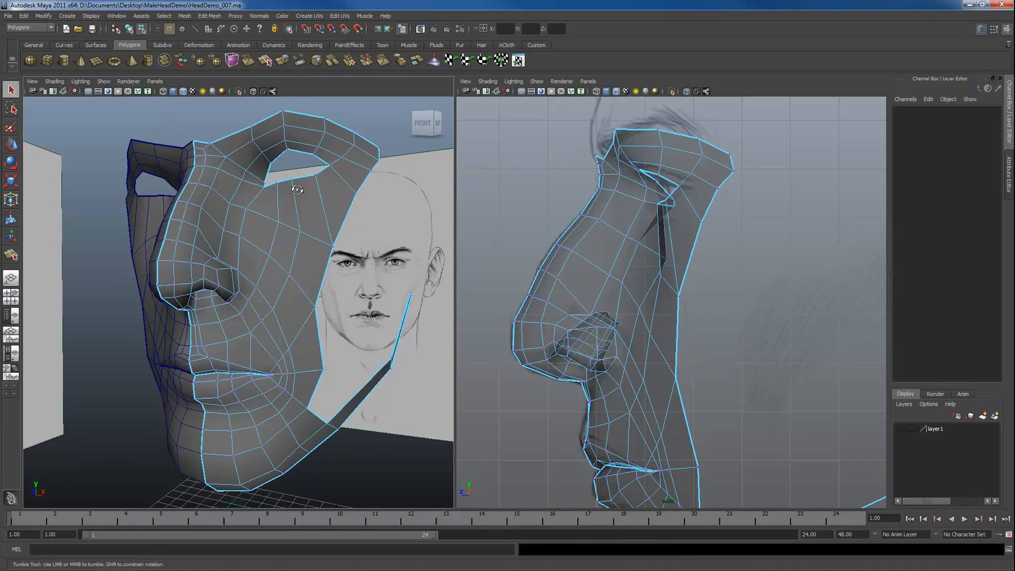
Make layer1 visible to show the eyeball sphere behind the eye opening.
left_click_drag(321, 188, 297, 195, "alt")
right_click_drag(297, 194, 294, 181, "alt")
middle_click_drag(295, 182, 231, 231, "alt")
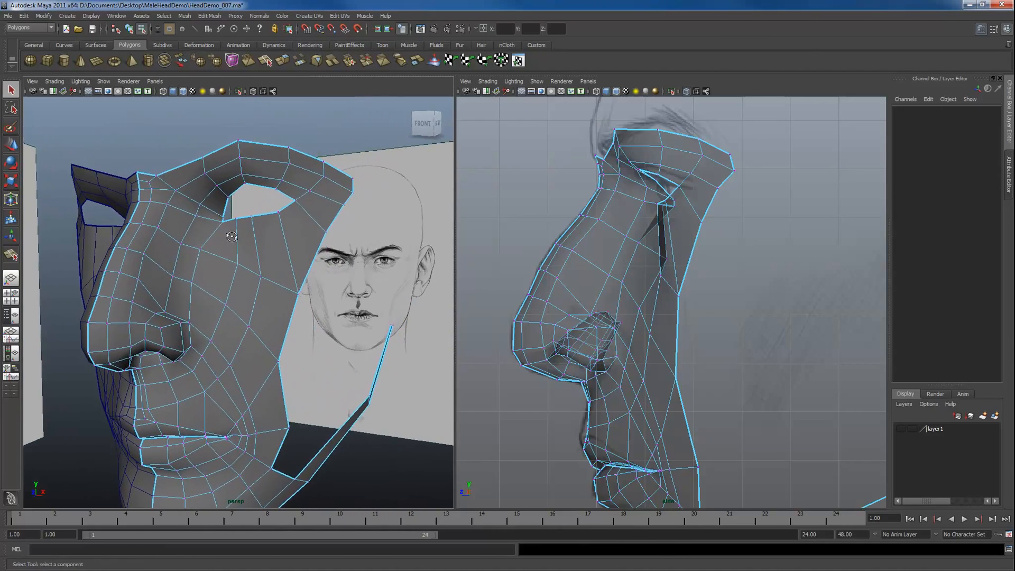
left_click_drag(231, 231, 254, 225, "alt")
right_click_drag(254, 225, 290, 204, "alt")
middle_click_drag(291, 204, 243, 268, "alt")
left_click_drag(243, 268, 271, 201, "alt")
left_click(902, 428)
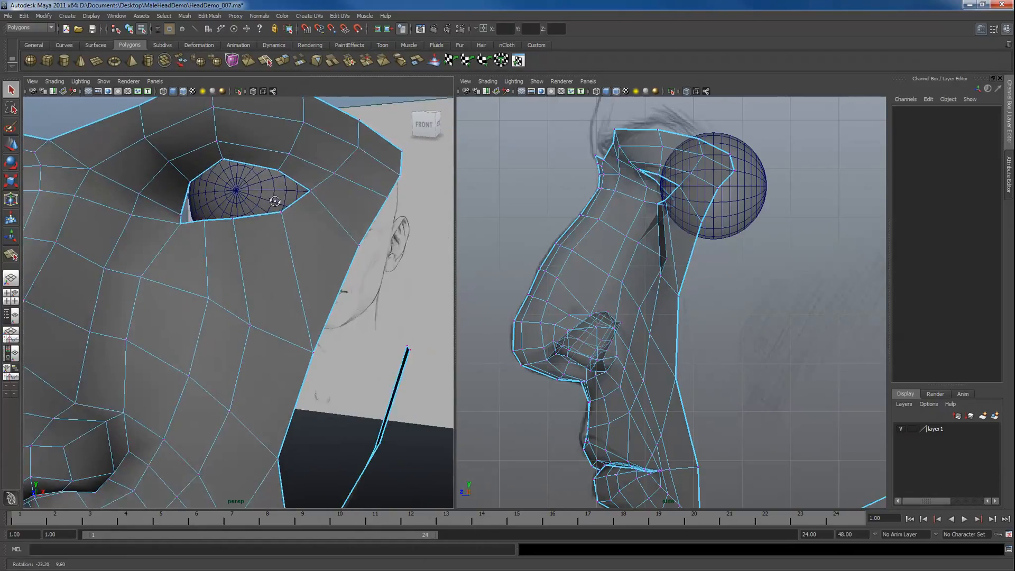
Extrude the border edge loop of the eye opening about 0.1 units straight back toward the eyeball.
key("F10")
double_click(216, 165)
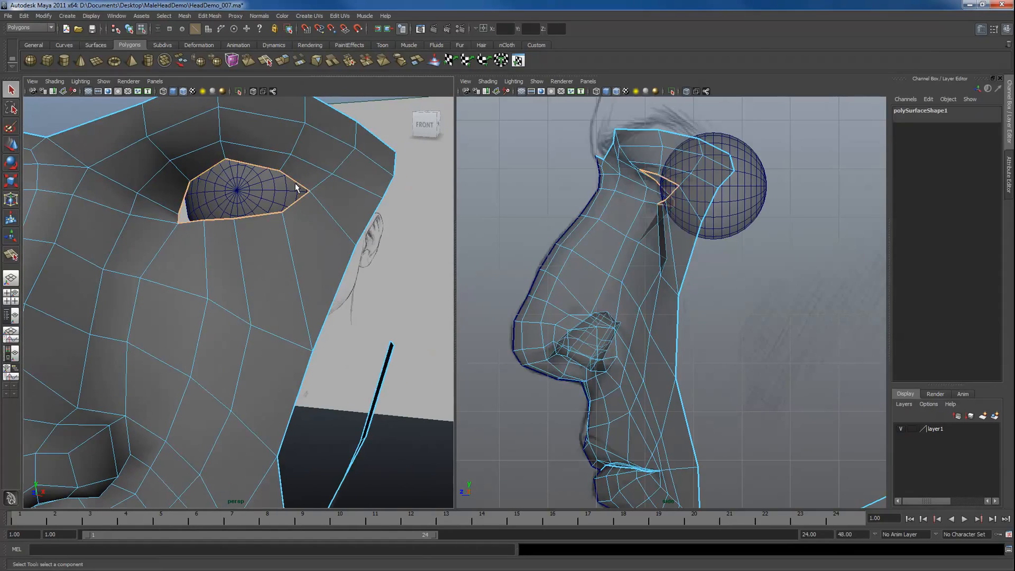
left_click(276, 63)
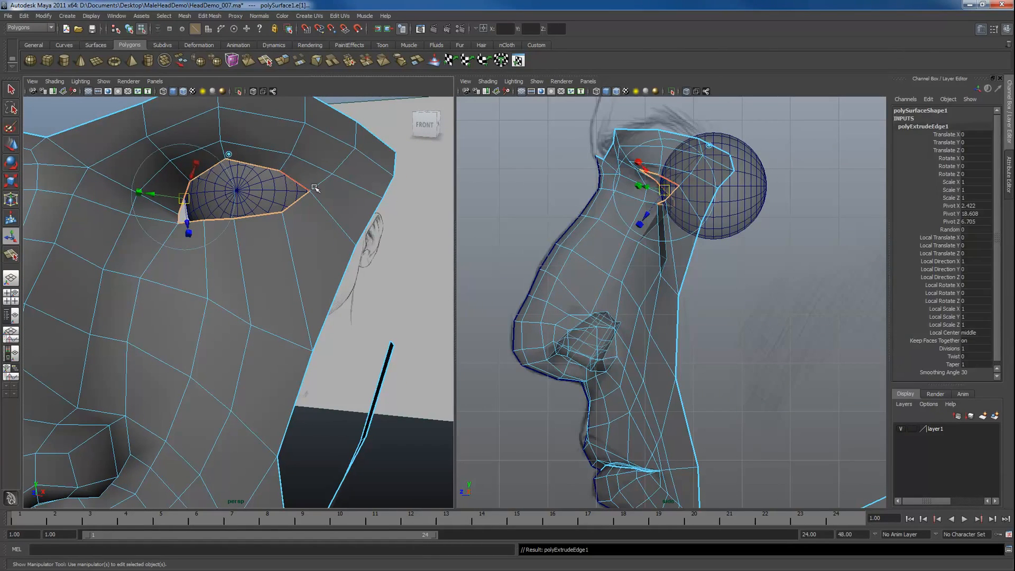
left_click(230, 155)
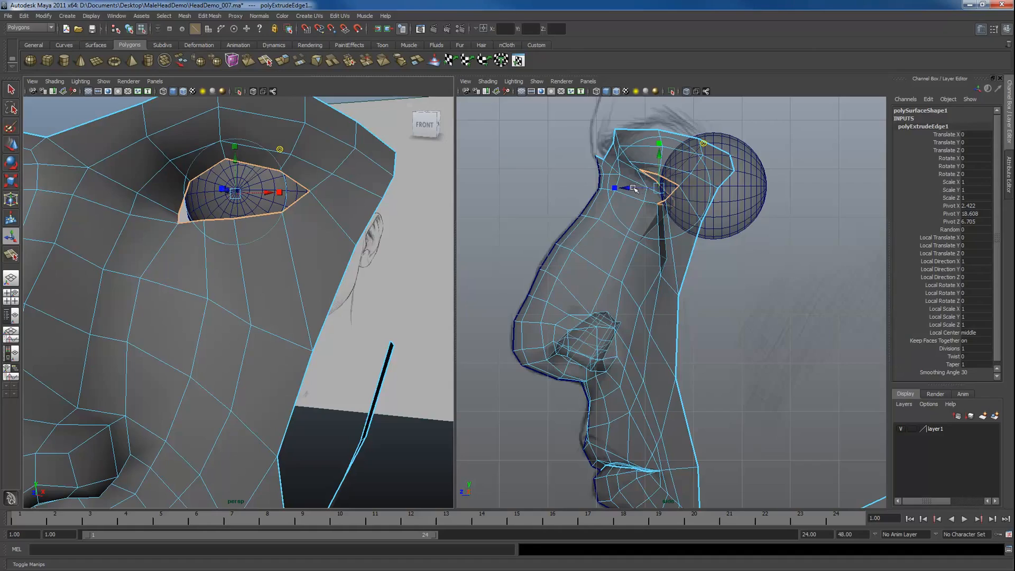
left_click_drag(633, 188, 636, 188)
left_click_drag(251, 158, 284, 225, "alt")
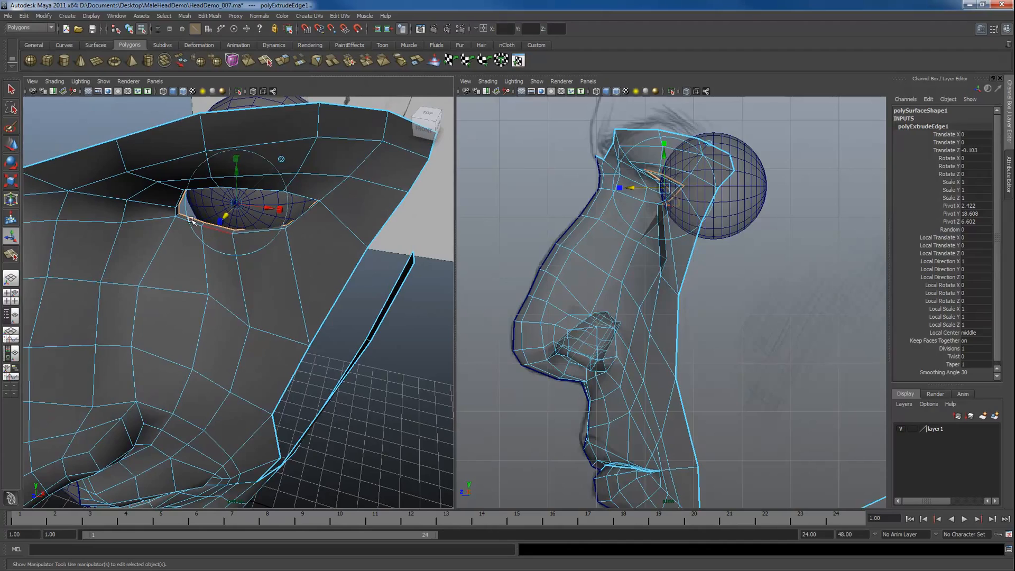
Raise the extruded lower-eyelid edges in an X-ray front view to meet the lid line of the reference drawing.
left_click(417, 333)
left_click(193, 218)
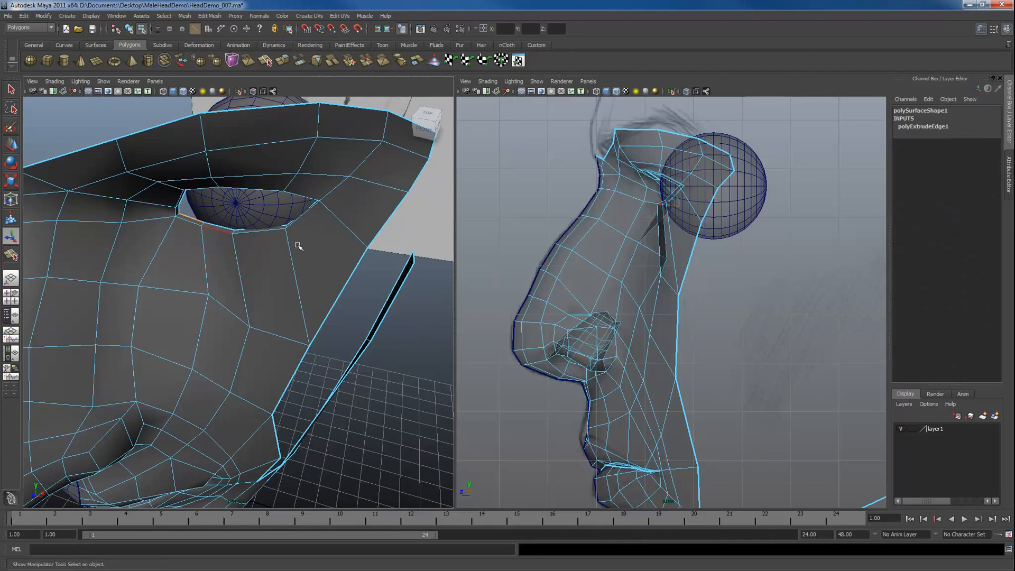
left_click_drag(297, 245, 306, 210, "alt")
key("space")
right_click_drag(220, 215, 317, 310, "alt")
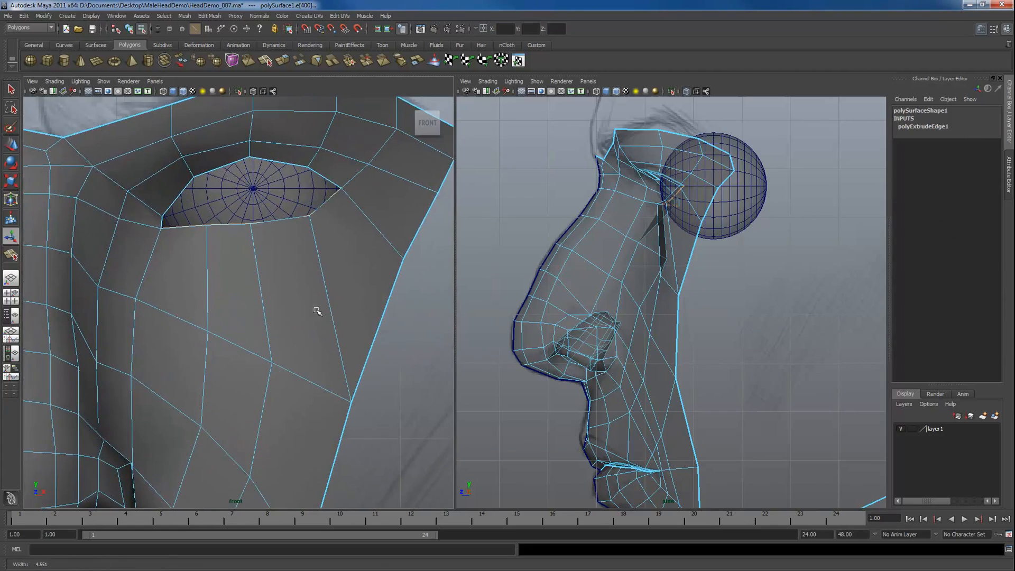
left_click(254, 92)
left_click(185, 93)
middle_click_drag(294, 201, 307, 266, "alt")
right_click_drag(307, 265, 318, 277, "alt")
key("w")
left_click_drag(273, 236, 274, 225)
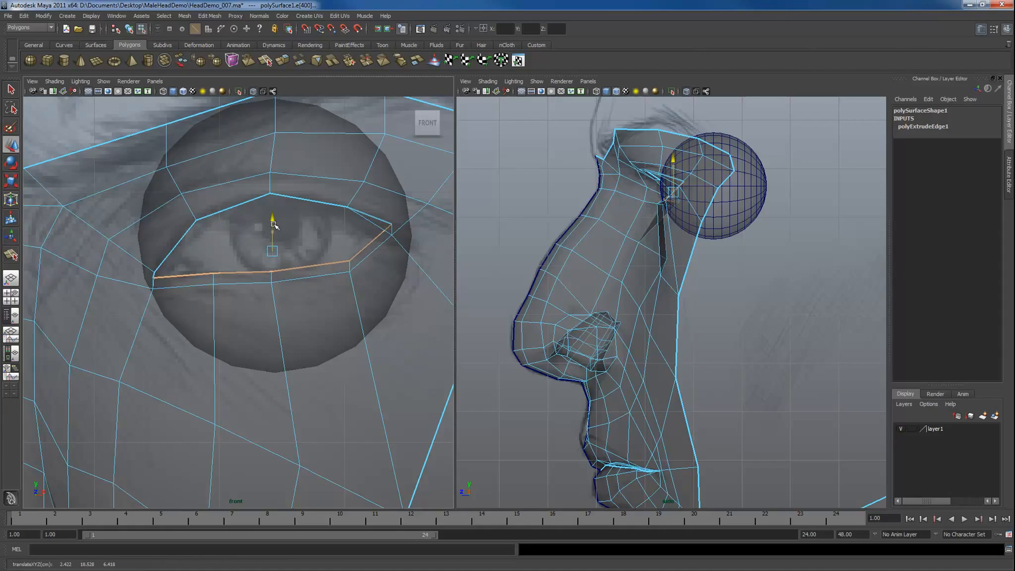
Move the inner rim vertices at the outer and inner eye corners slightly in toward the eye opening.
key("F9")
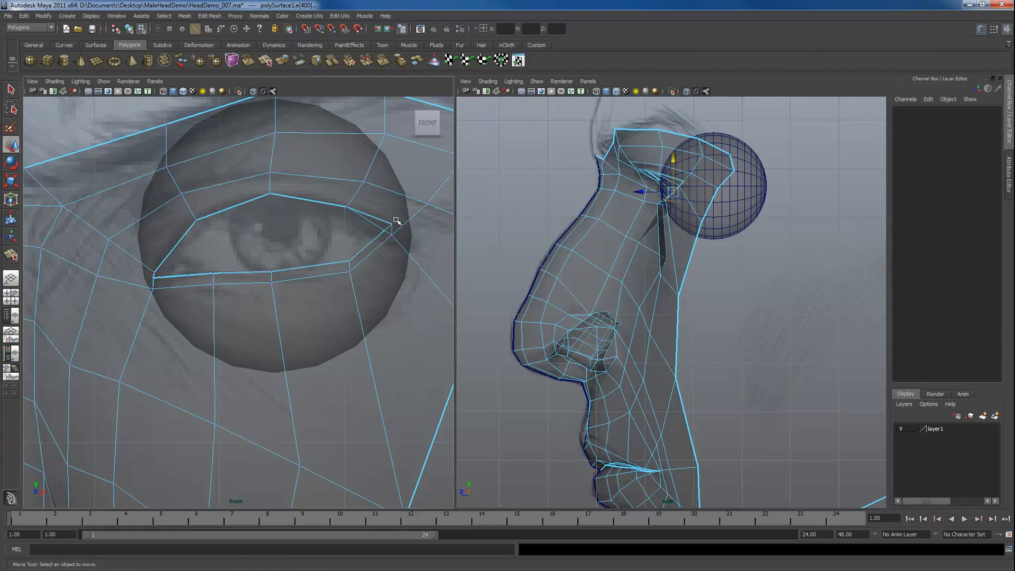
left_click(381, 223)
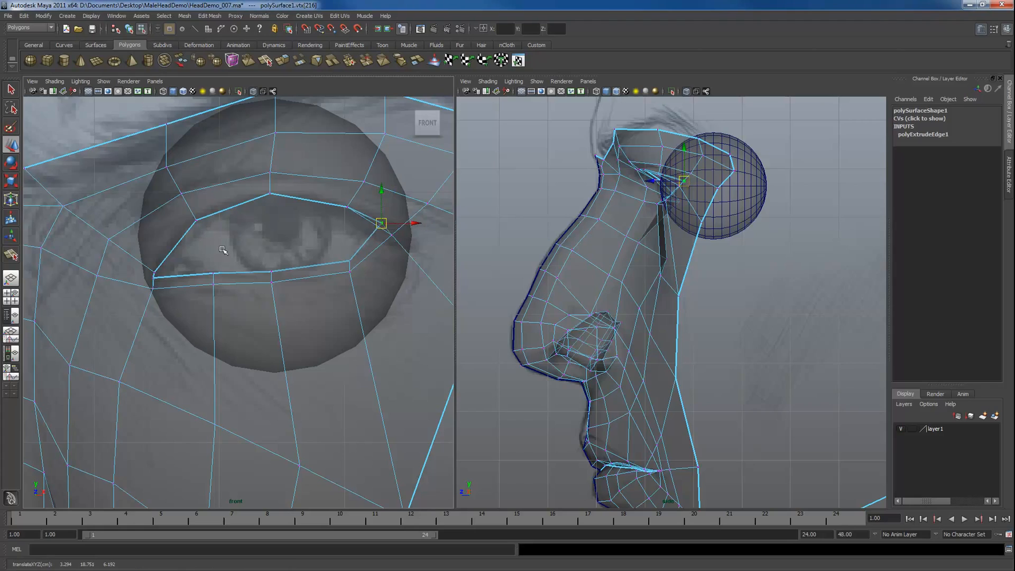
mouse_move(158, 280)
left_mouse_down()
mouse_move(149, 280)
mouse_move(162, 278)
left_mouse_up()
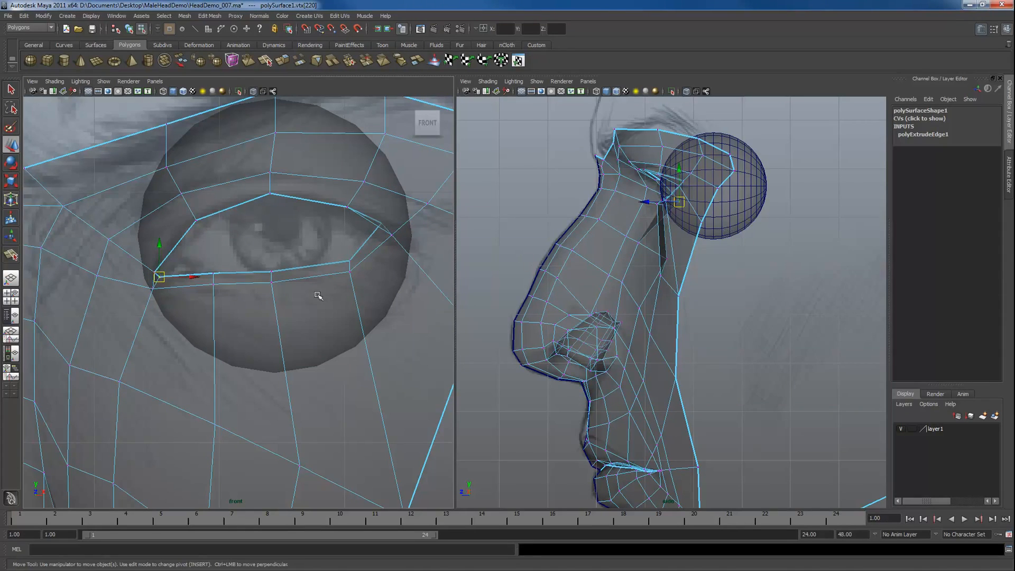
Adjust the outer and inner rim vertices along the lower eyelid in the front view to follow the reference lid line.
left_click_drag(281, 290, 273, 291)
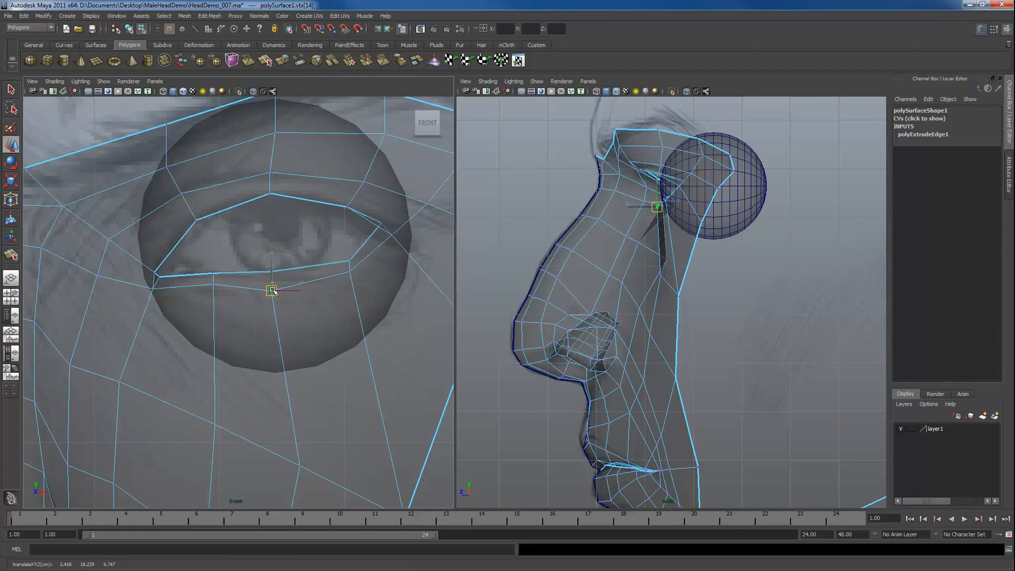
left_click_drag(345, 266, 358, 282)
mouse_move(350, 273)
left_mouse_down()
mouse_move(357, 282)
mouse_move(347, 266)
left_mouse_up()
left_click(350, 261)
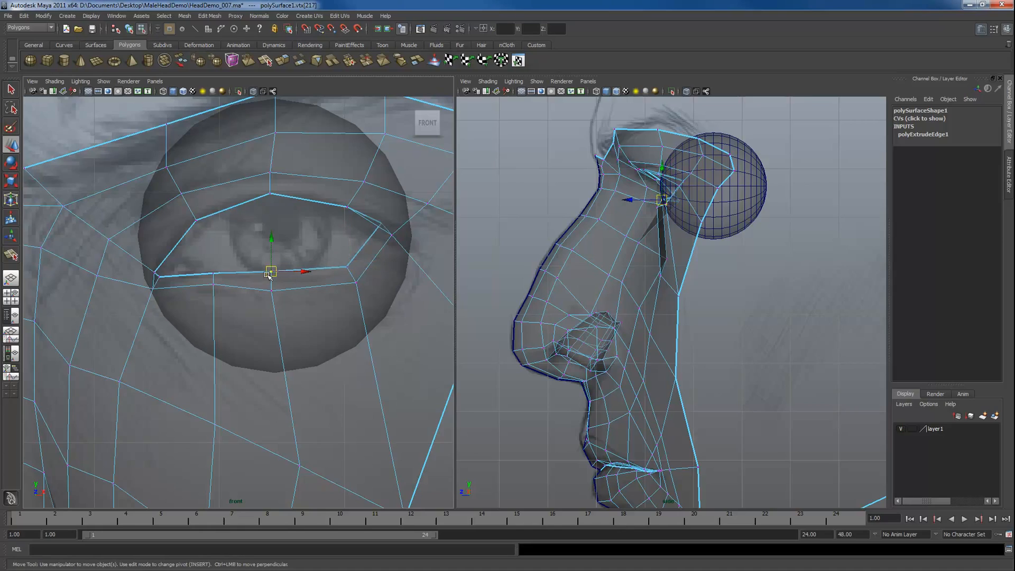
left_click(271, 293)
left_click_drag(241, 297, 207, 282)
left_click_drag(211, 284, 150, 292)
left_click_drag(157, 287, 155, 287)
Reposition the inner rim vertex at the inner eye corner in the front view, checking the lid in perspective.
left_click(330, 241)
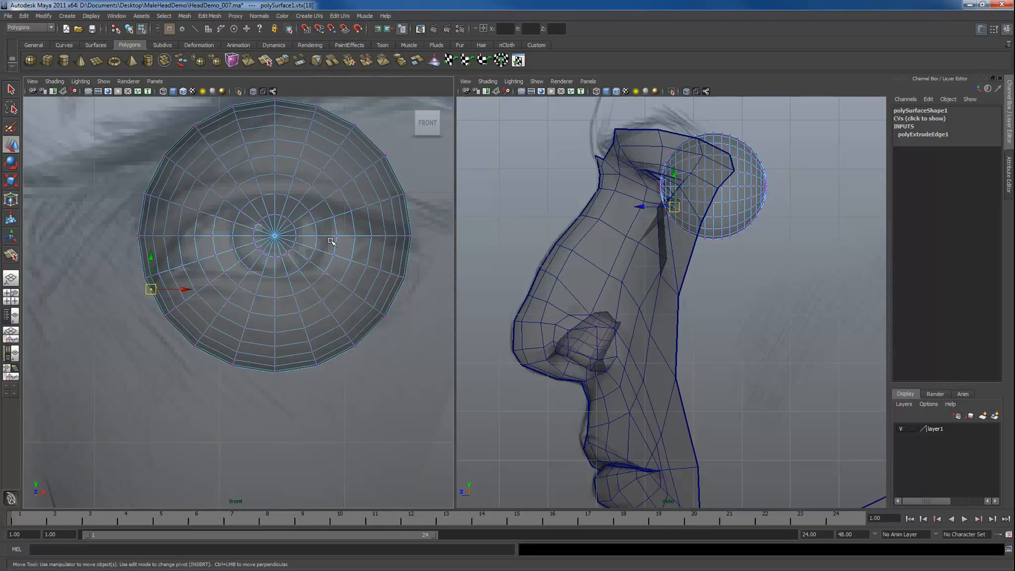
left_click(383, 394)
key("space")
left_click_drag(383, 395, 379, 365)
left_click_drag(283, 294, 258, 239, "alt")
left_click(188, 200)
key("space")
left_click_drag(161, 274, 164, 272)
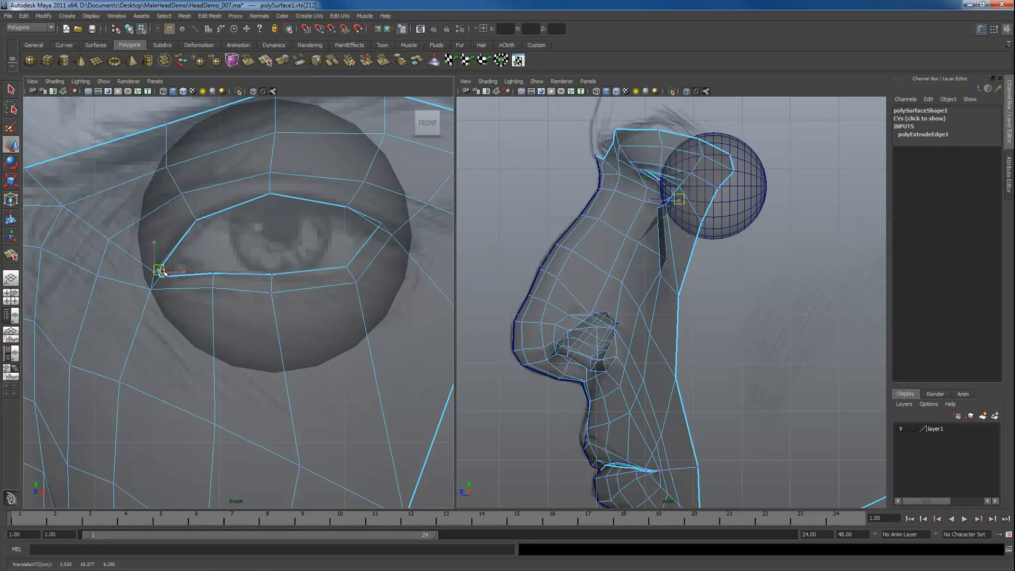
Adjust the lower-lid rim vertex beside the outer eye corner in perspective and check the smoothed lid against the eyeball.
left_click(377, 225)
key("space")
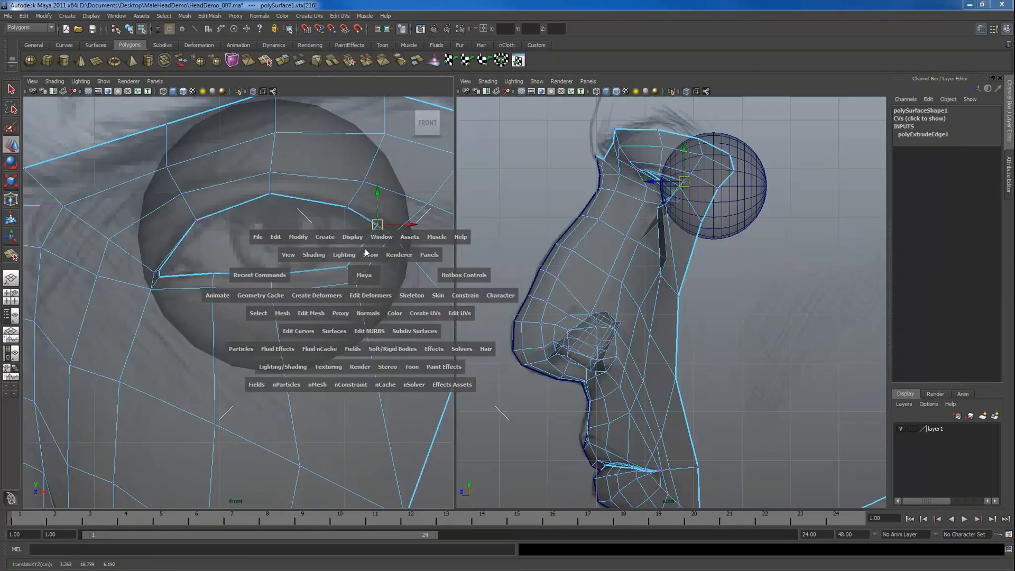
left_click_drag(364, 276, 364, 249)
left_click(254, 92)
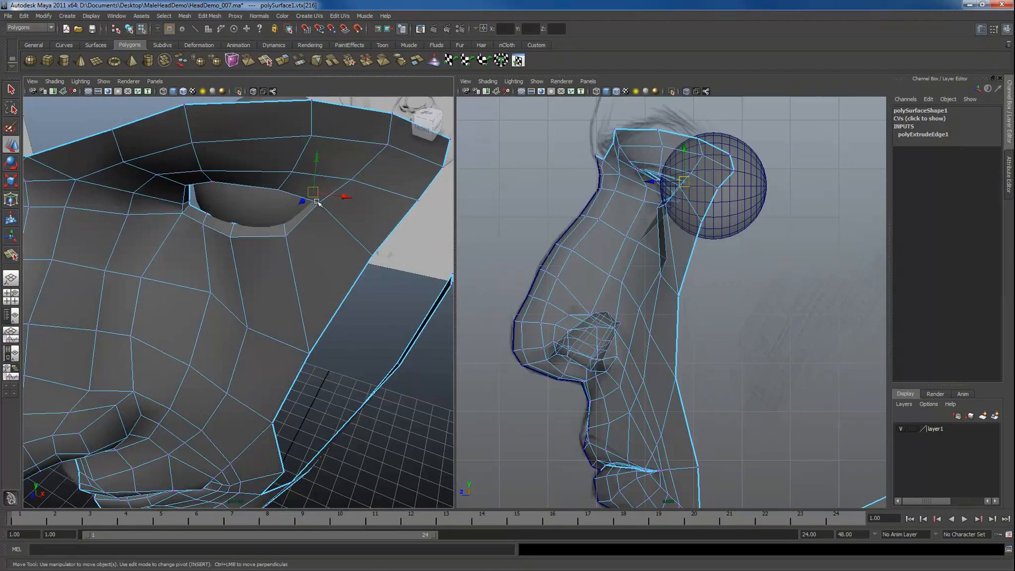
mouse_move(319, 205)
left_mouse_down("alt")
mouse_move(323, 197)
mouse_move(334, 210)
mouse_move(377, 191)
mouse_move(369, 207)
left_mouse_up("alt")
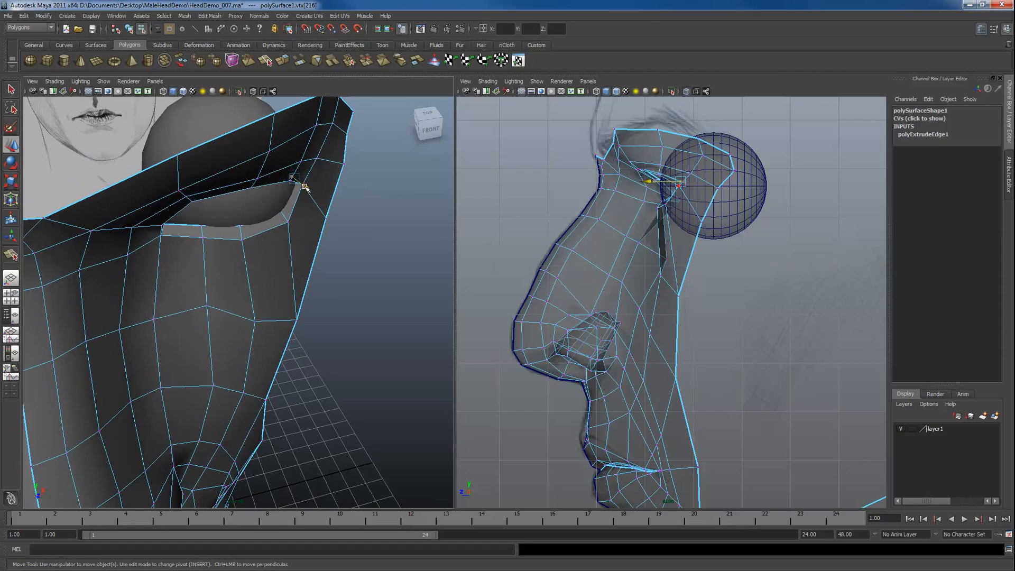
left_click(305, 187)
left_click_drag(275, 207, 295, 227)
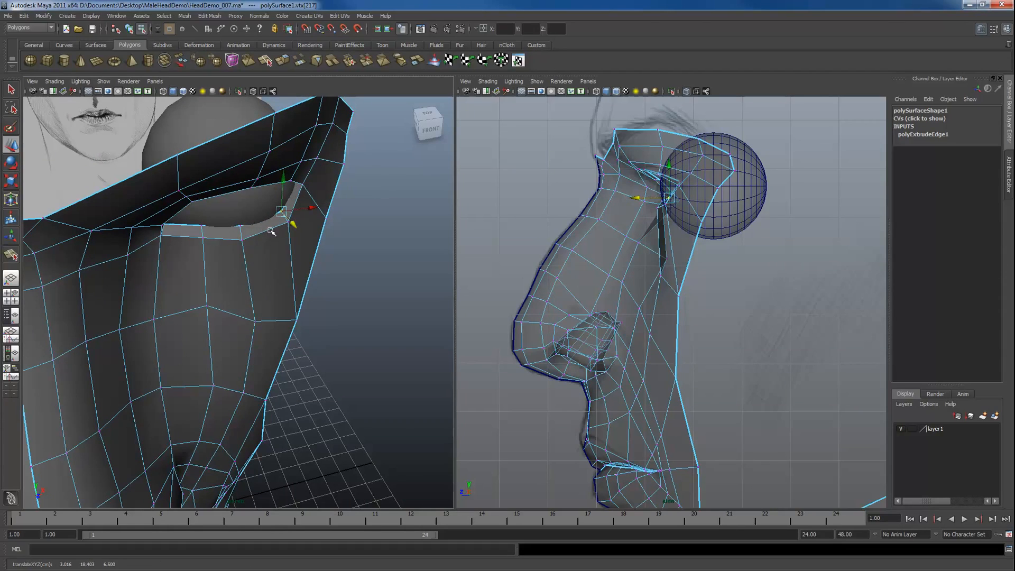
key("F8")
key("3")
left_click(395, 256)
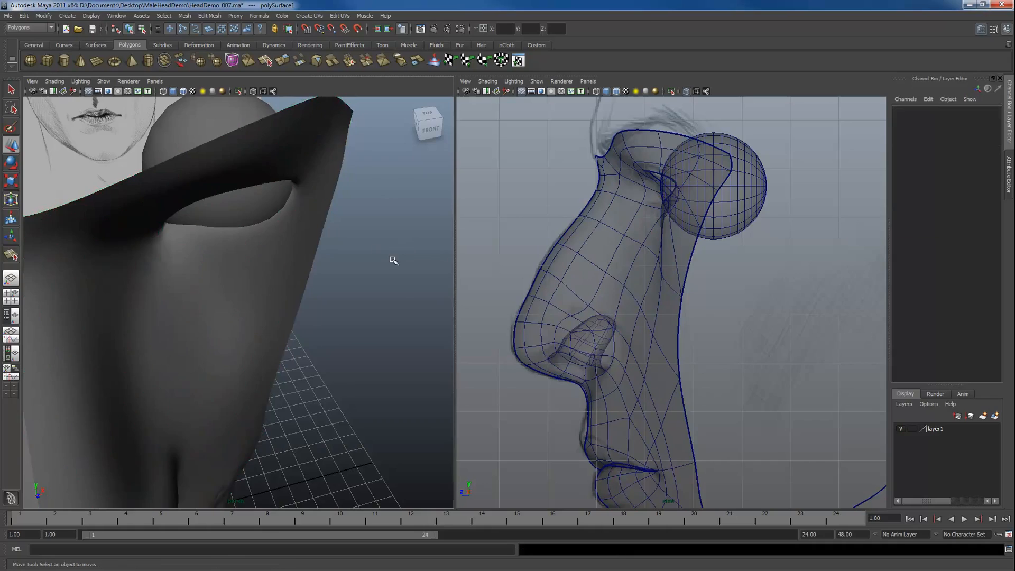
left_click_drag(307, 271, 250, 254, "alt")
Extrude the inner border edge loop of the eye opening deep back into the head and check it smoothed.
key("1")
left_click(236, 227)
left_click_drag(226, 216, 250, 248, "alt")
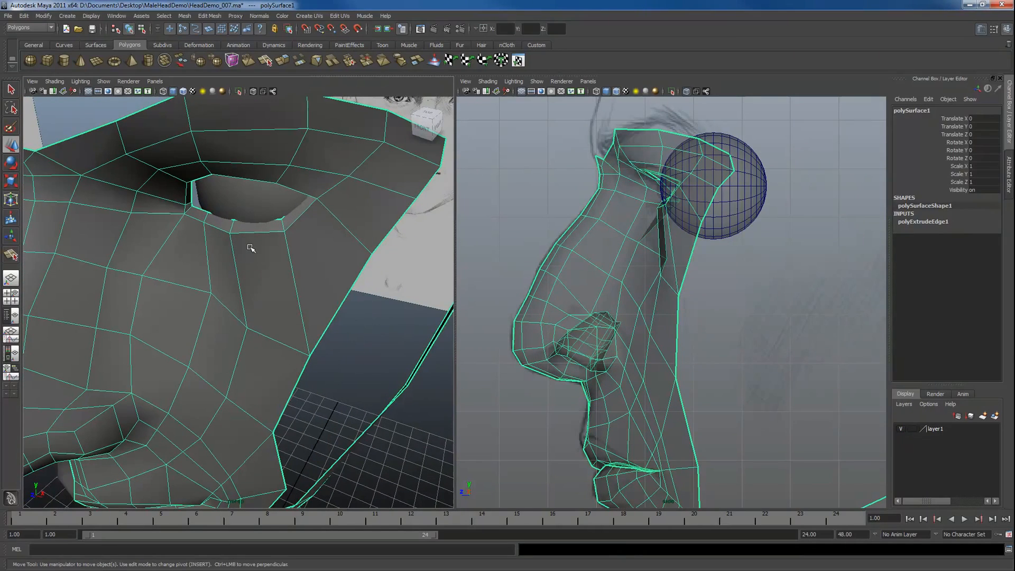
key("F10")
double_click(192, 205)
key("g")
left_click_drag(314, 194, 252, 161, "alt")
left_click(250, 142)
left_click_drag(329, 192, 282, 248, "alt")
left_click_drag(273, 203, 233, 121)
key("F8")
key("3")
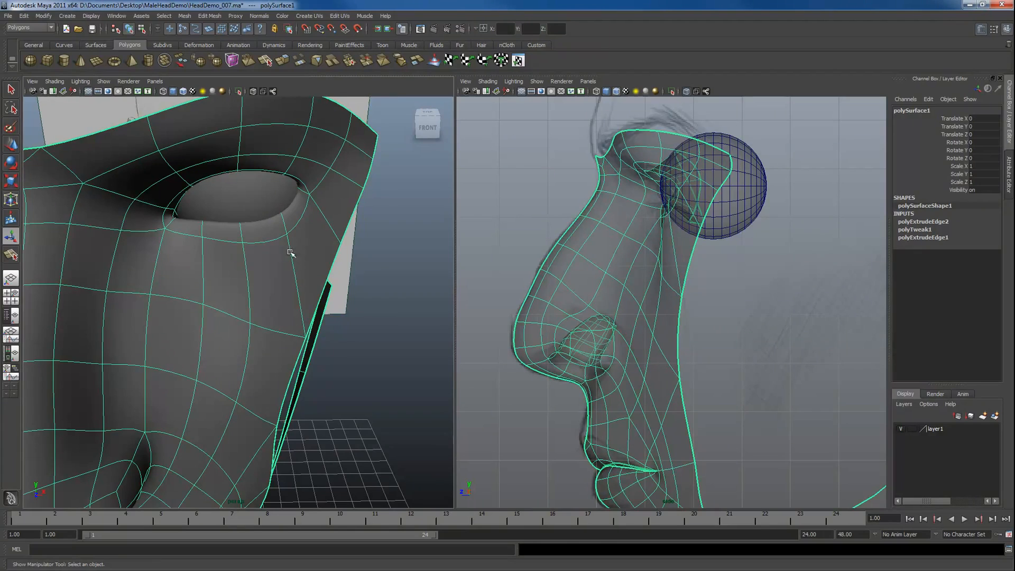
Insert an edge loop around the eyelid thickness close to its inner rim and preview the smoothed lid.
left_click_drag(285, 264, 249, 231, "alt")
key("1")
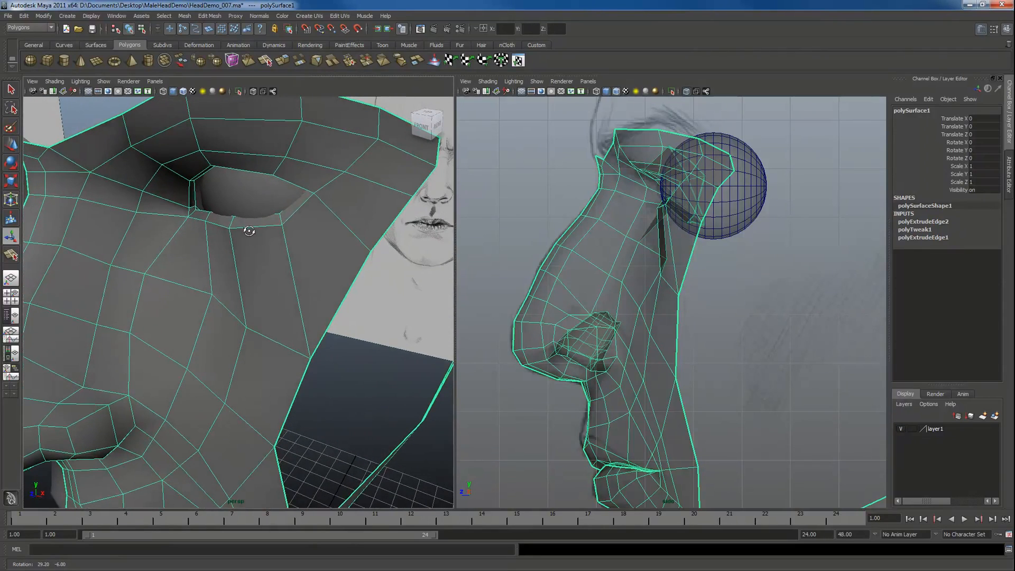
middle_click_drag(246, 232, 154, 274, "alt")
right_click_drag(154, 274, 210, 280, "alt")
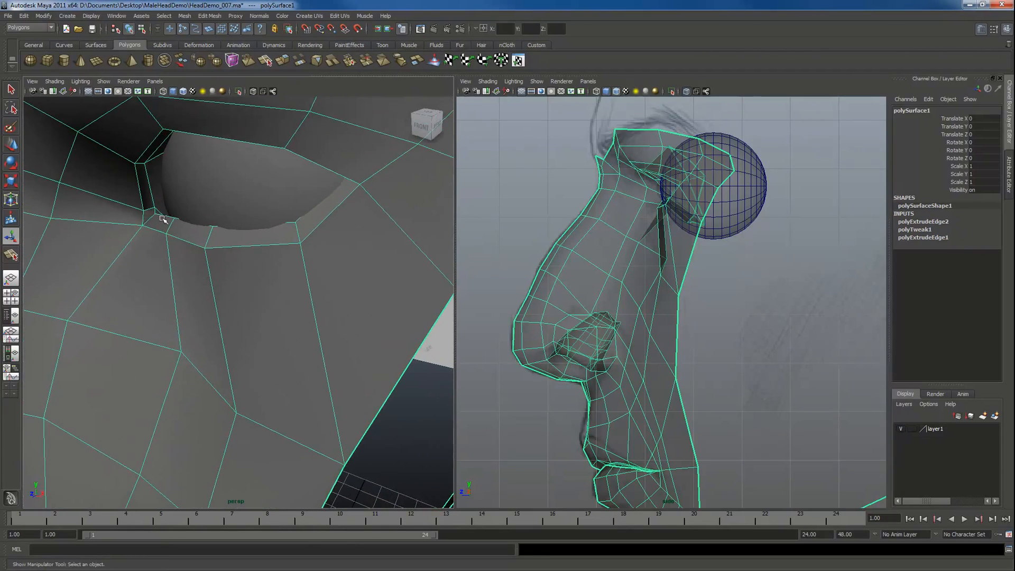
key("F10")
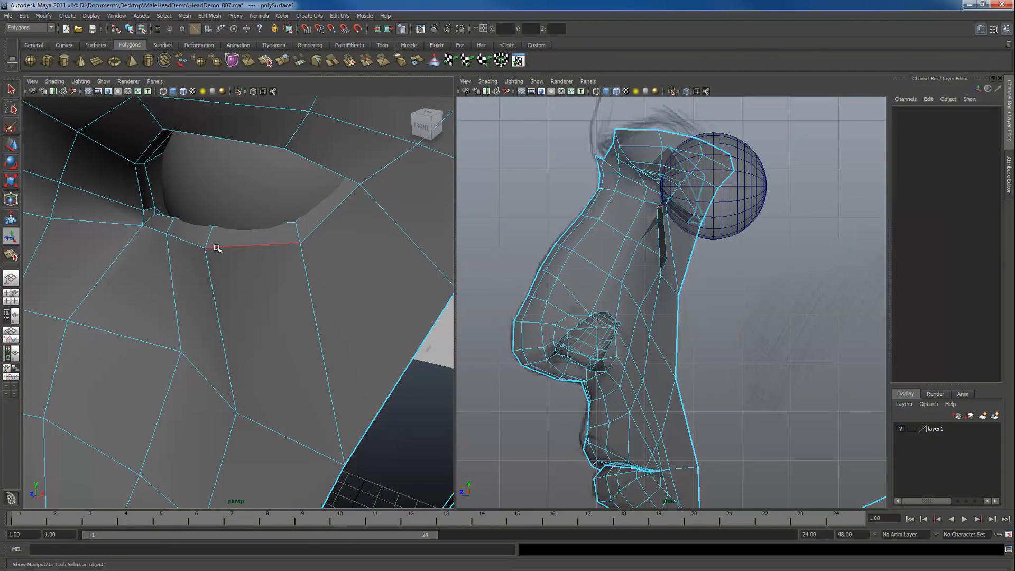
left_click(210, 16)
left_click(219, 93)
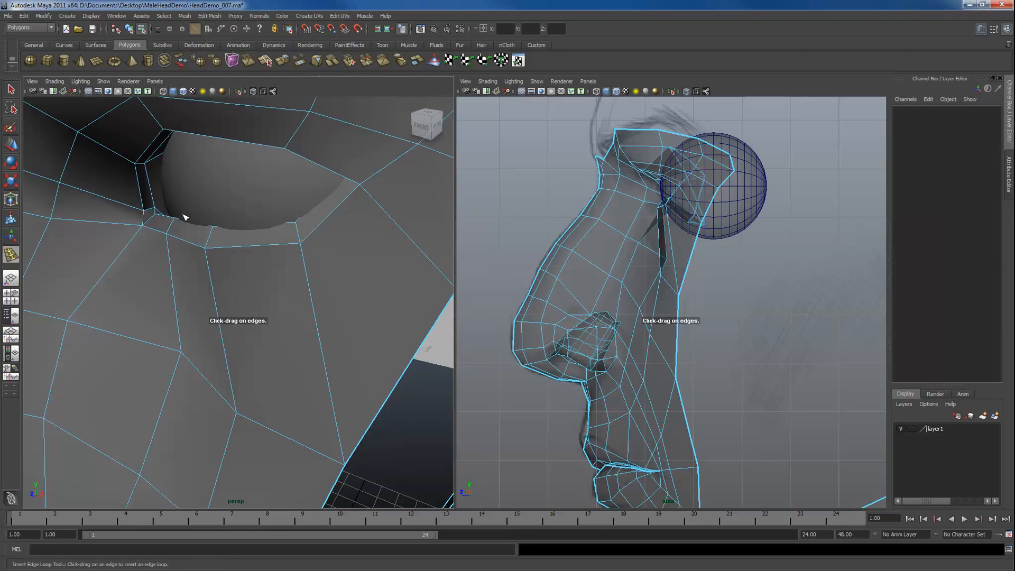
left_click(174, 226)
key("q")
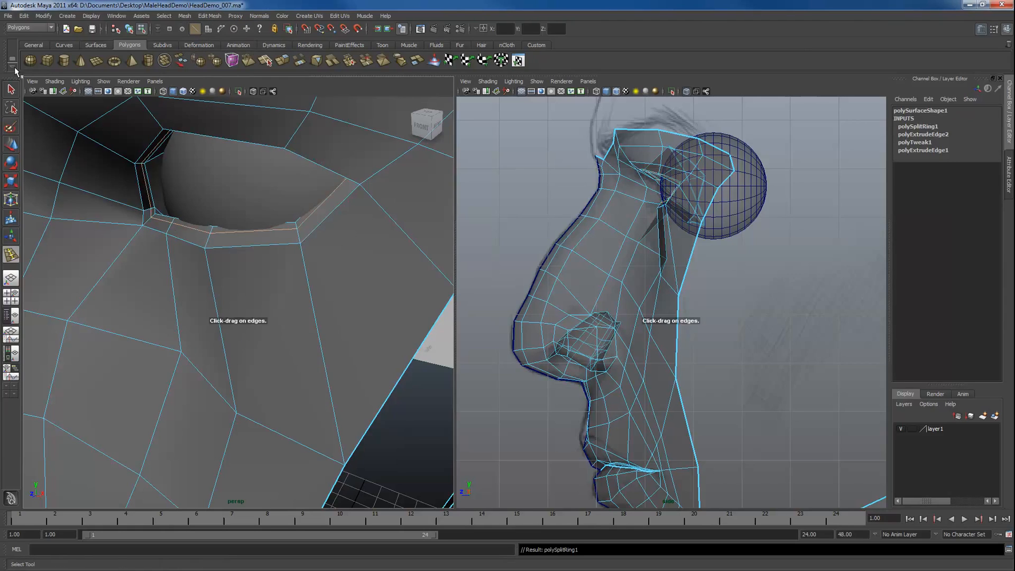
key("F8")
key("3")
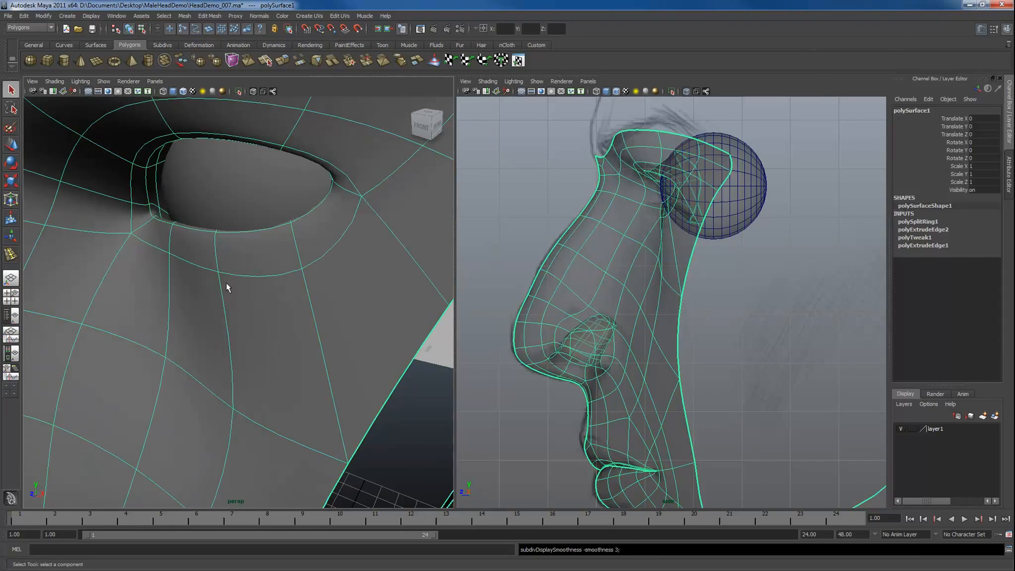
left_click(396, 420)
left_click(250, 249)
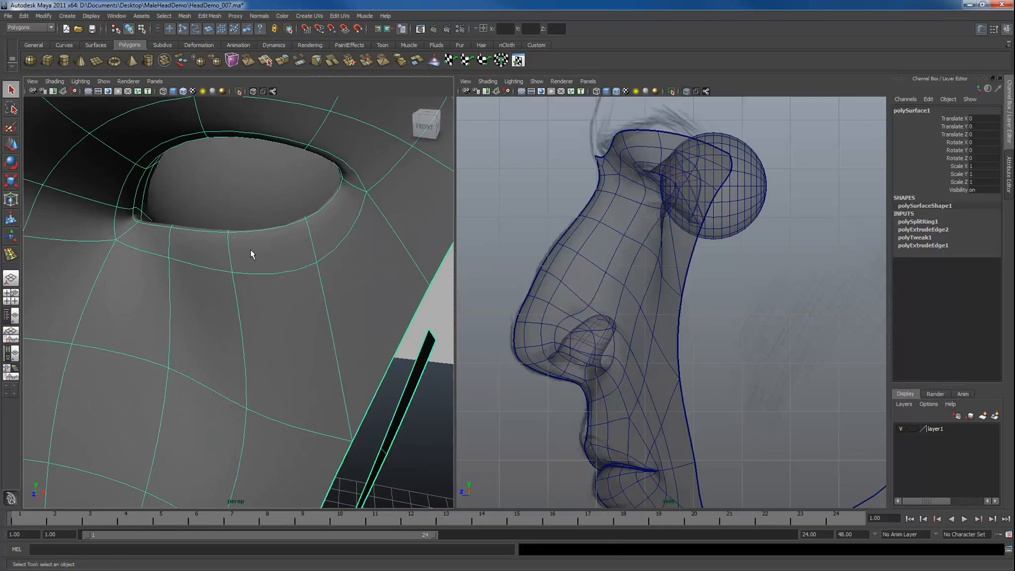
Insert a second edge loop around the eyelid thickness close to its front rim and inspect the smoothed result.
key("1")
key("g")
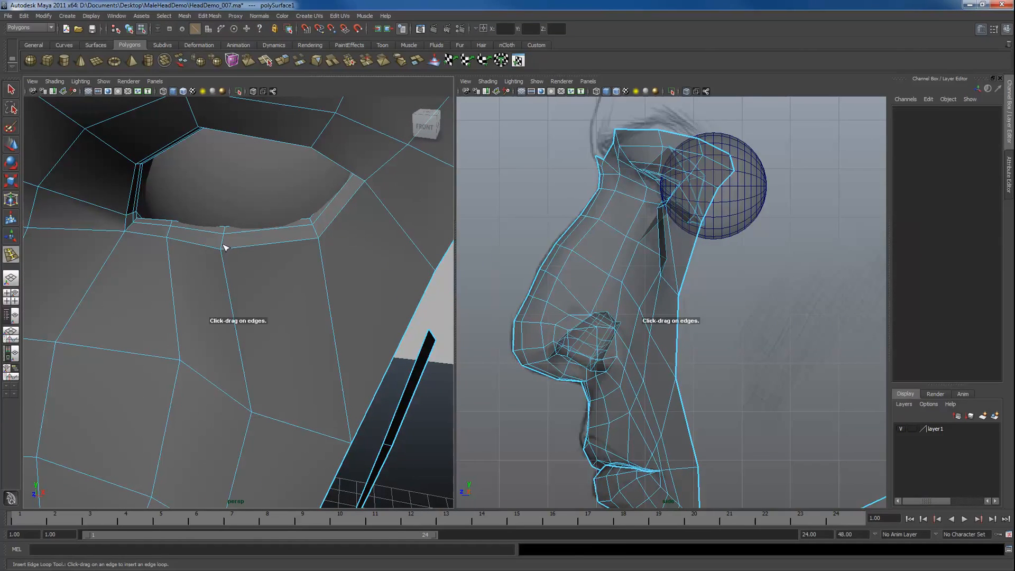
left_click_drag(225, 245, 222, 246)
key("q")
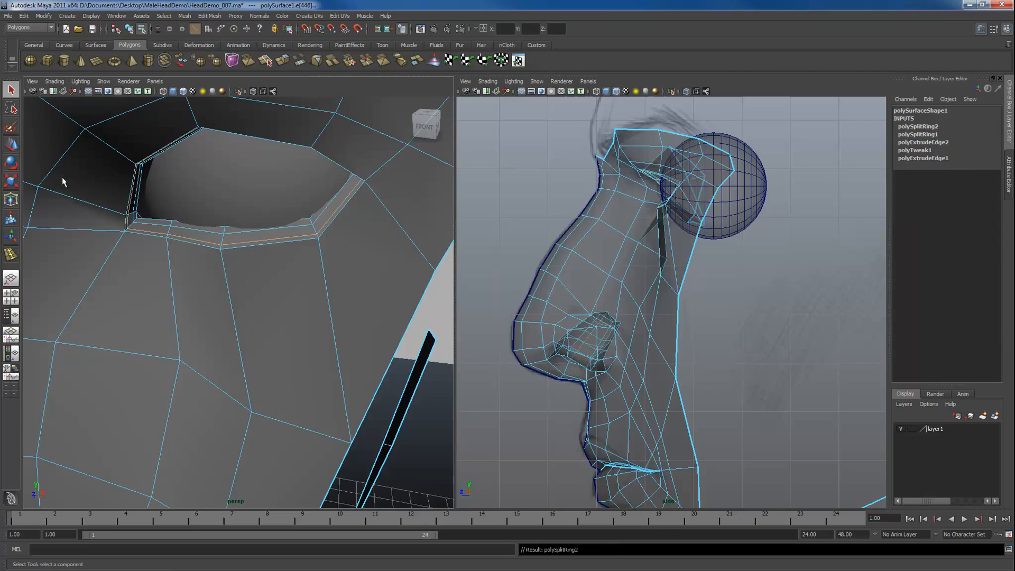
key("F8")
key("3")
left_click(403, 384)
left_click_drag(342, 353, 317, 300, "alt")
mouse_move(351, 172)
left_mouse_down("alt")
mouse_move(233, 254)
mouse_move(254, 256)
mouse_move(219, 263)
mouse_move(296, 265)
mouse_move(218, 266)
mouse_move(228, 275)
left_mouse_up("alt")
left_click(277, 268)
key("1")
Hide layer1 with the eyeball and select the rear border edge loop of the eye socket from behind.
left_click(900, 431)
left_click_drag(294, 278, 224, 258, "alt")
key("F10")
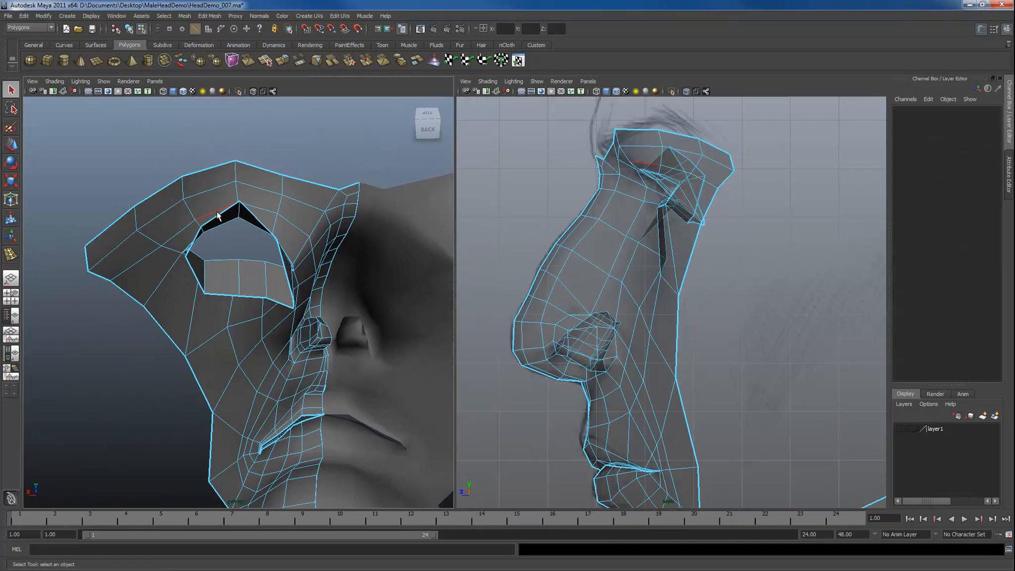
double_click(218, 221)
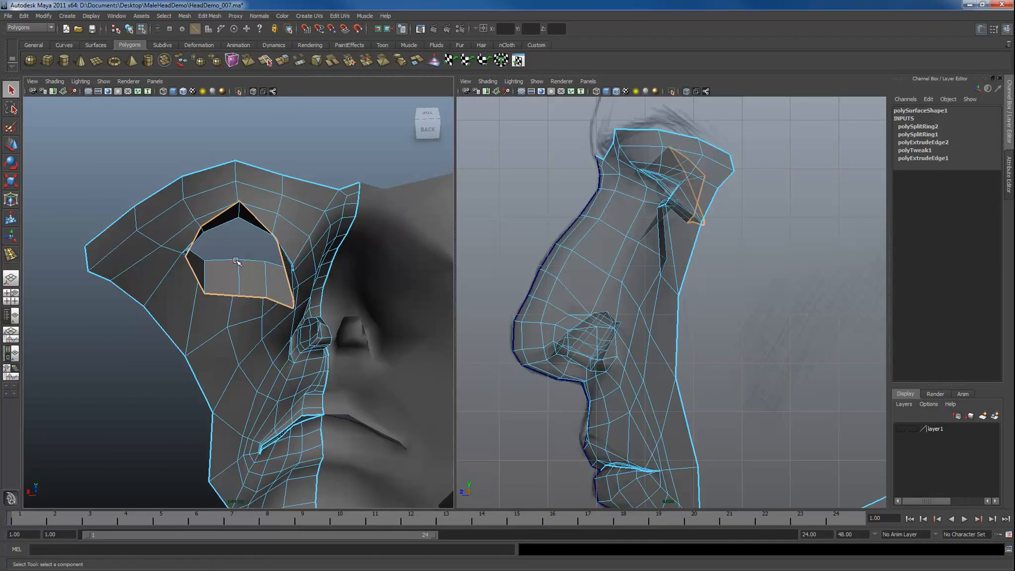
key("r")
left_click_drag(288, 258, 341, 240)
Extrude the socket's rear border loop about 0.571 units backward and scale it to about 0.754 in Y.
left_click(265, 60)
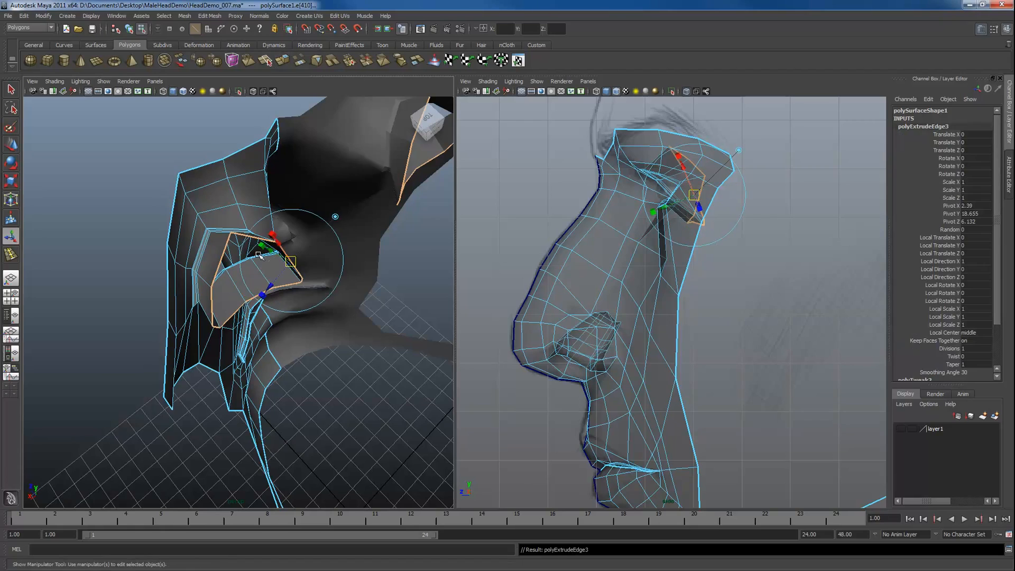
left_click_drag(275, 212, 302, 219, "alt")
left_click(318, 199)
left_click_drag(224, 258, 257, 267)
mouse_move(264, 259)
left_mouse_down("alt")
mouse_move(281, 270)
mouse_move(271, 254)
left_mouse_up("alt")
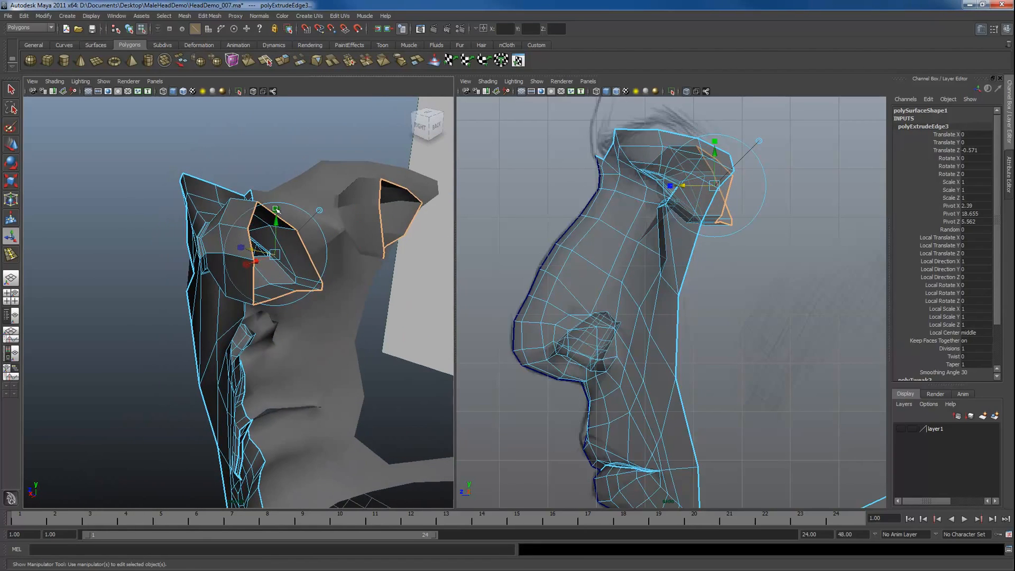
left_click_drag(276, 211, 256, 291)
scroll(254, 285, "up", 5)
Close the open back of the eye socket with Fill Hole.
left_click(185, 15)
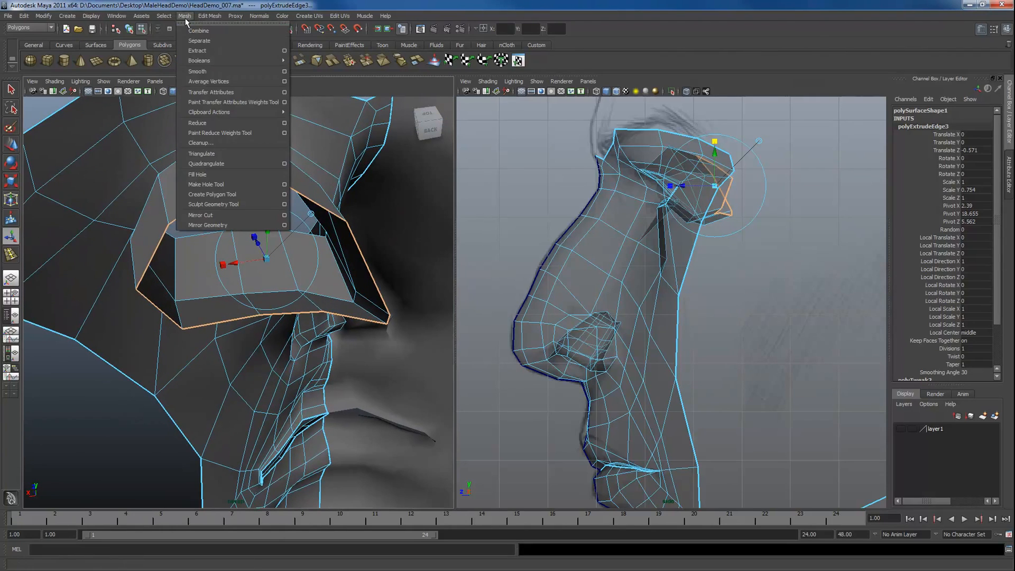
left_click(216, 174)
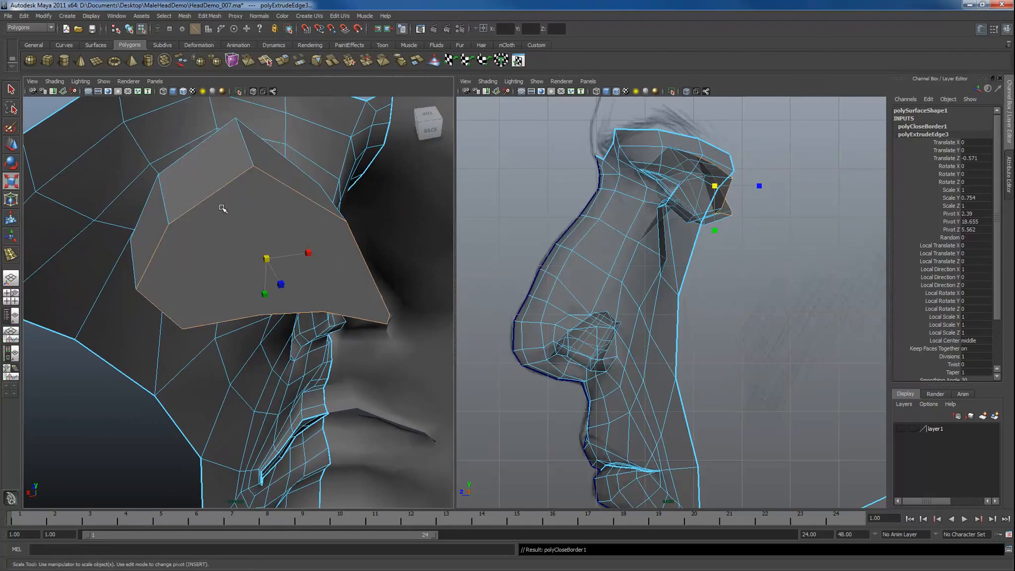
left_click(65, 405)
Split the socket's back cap with three cuts joining the upper rim vertices to the matching lower ones.
left_click_drag(317, 290, 285, 274, "alt")
left_click(265, 61)
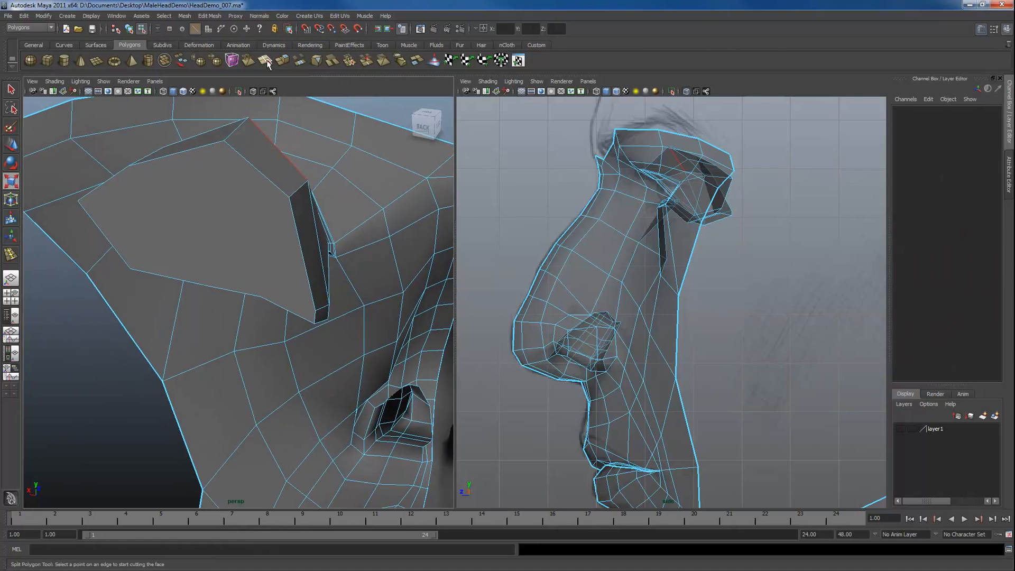
left_click(286, 202)
mouse_move(313, 226)
left_mouse_down("alt")
mouse_move(298, 248)
mouse_move(302, 236)
left_mouse_up("alt")
key("Return")
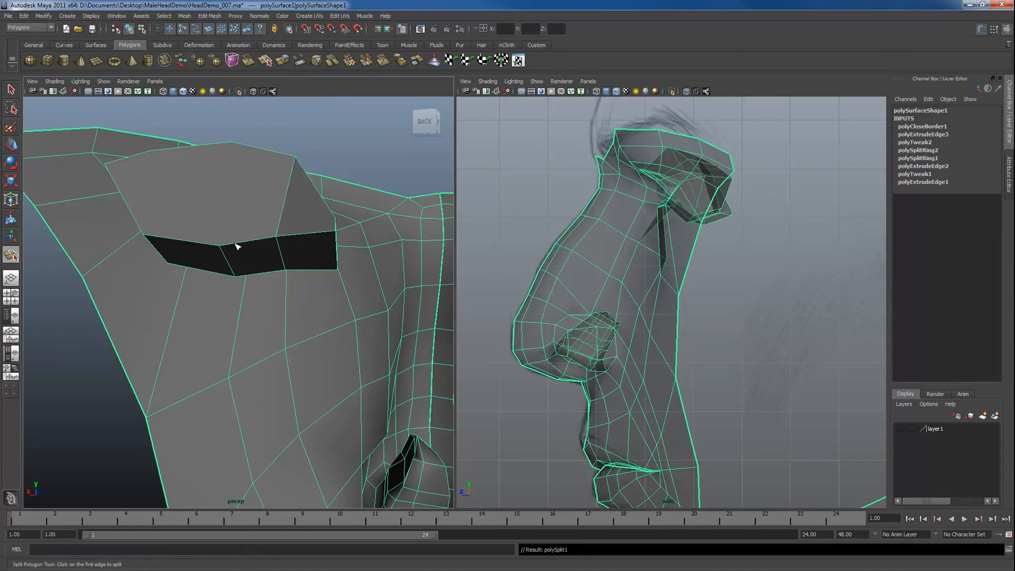
mouse_move(236, 246)
left_mouse_down()
mouse_move(205, 249)
mouse_move(219, 245)
left_mouse_up()
left_click(241, 144)
key("Return")
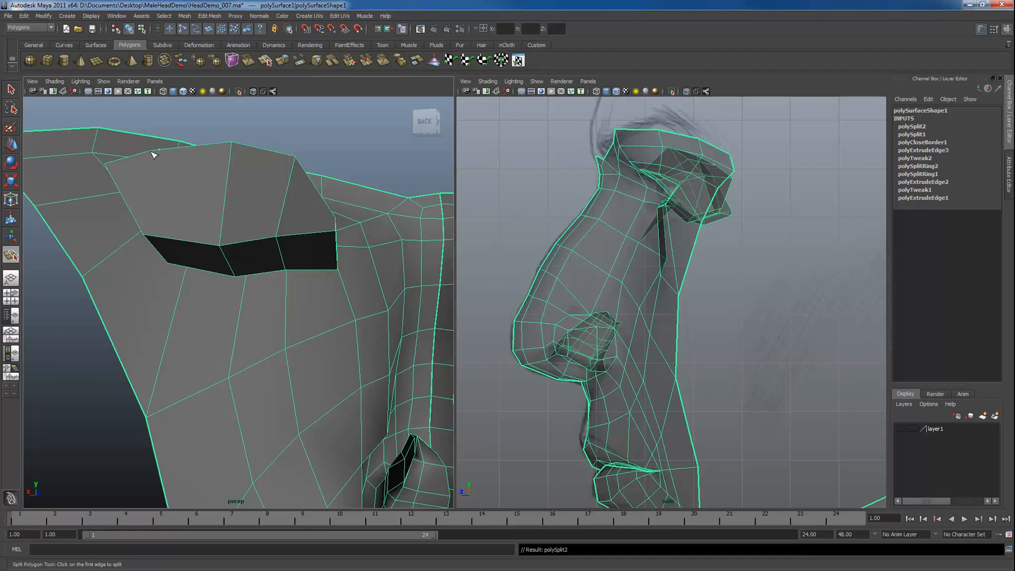
left_click_drag(136, 157, 136, 158)
left_click_drag(160, 238, 101, 235)
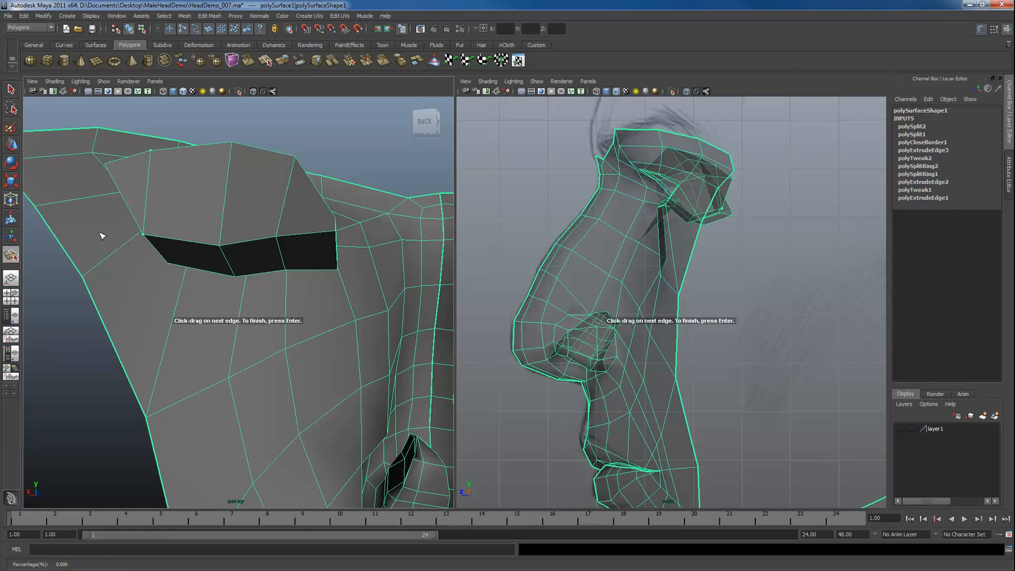
key("r")
left_click_drag(237, 218, 464, 217, "alt")
left_click_drag(309, 205, 321, 218, "alt")
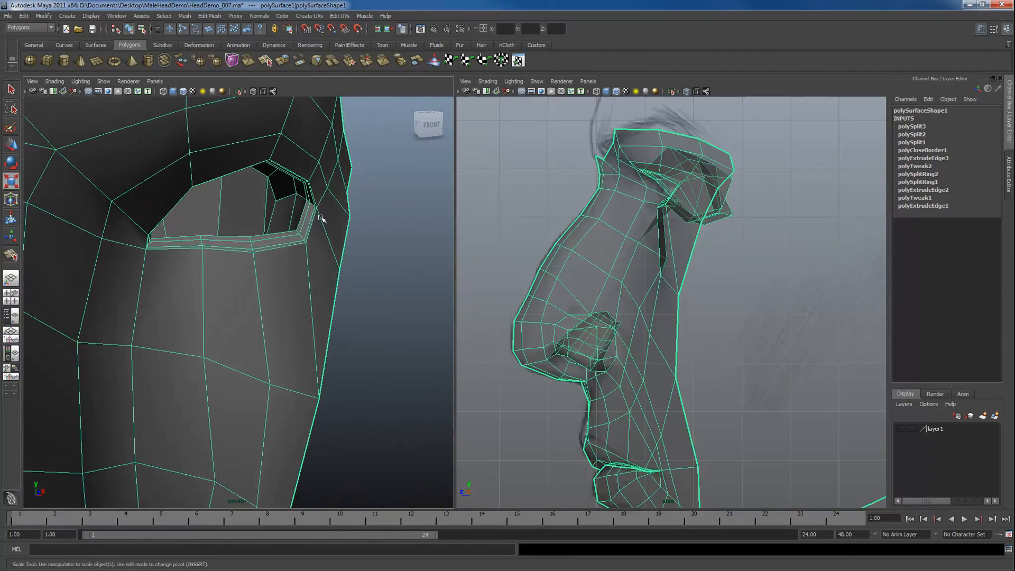